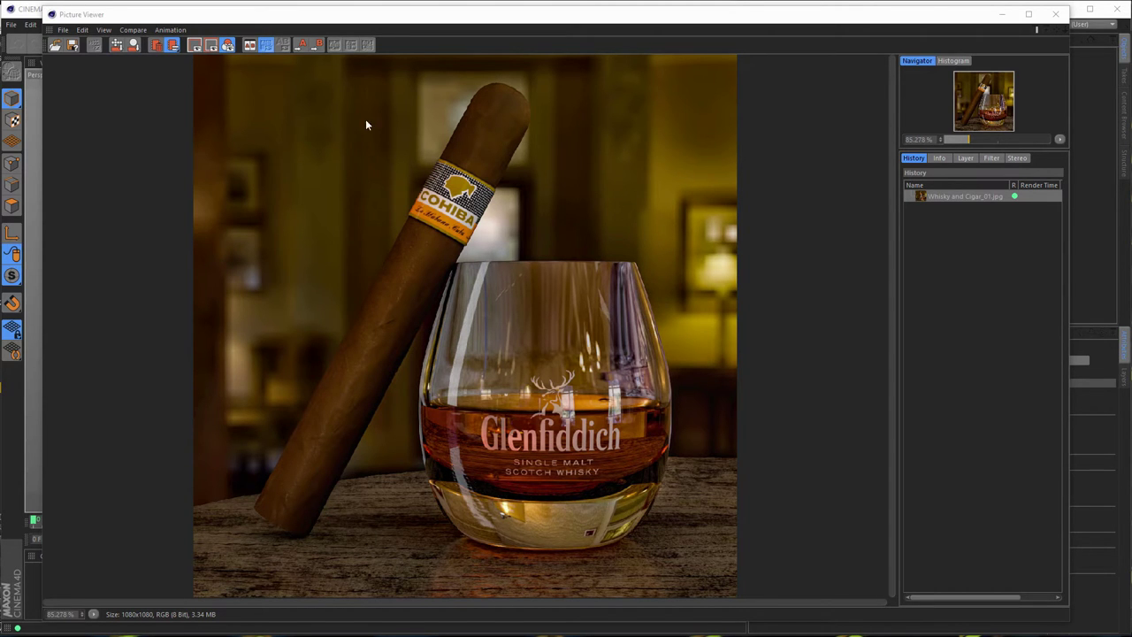
Close the Picture Viewer showing the whisky-and-cigar reference render
click(1064, 20)
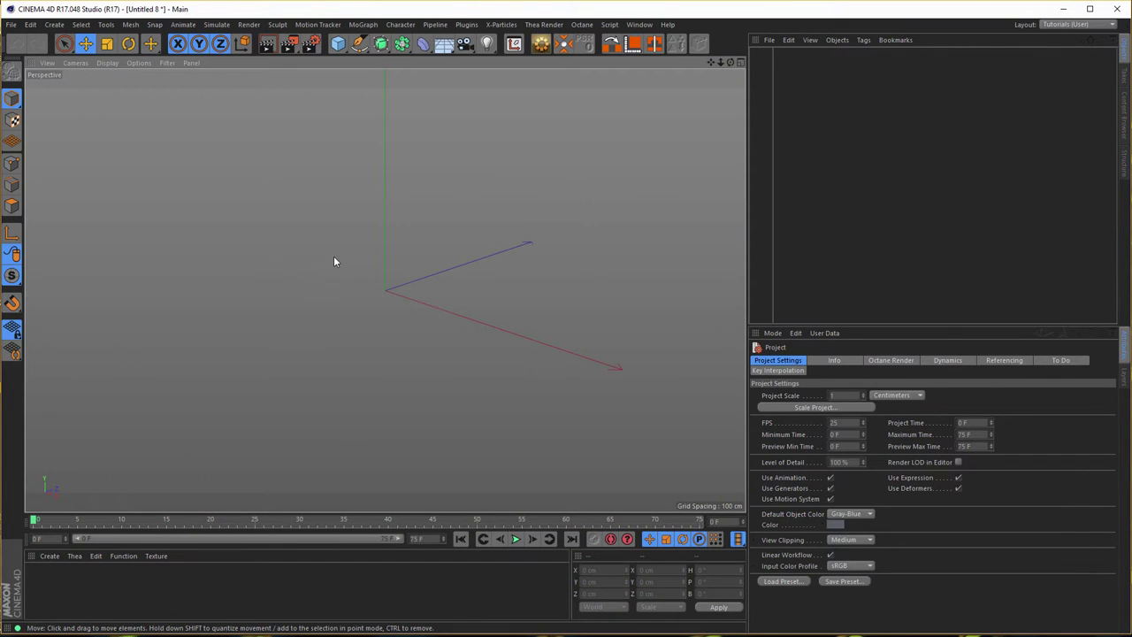
Maximise the Front view and turn on its grid via Filter > Grid
middle_click(398, 258)
middle_click(463, 356)
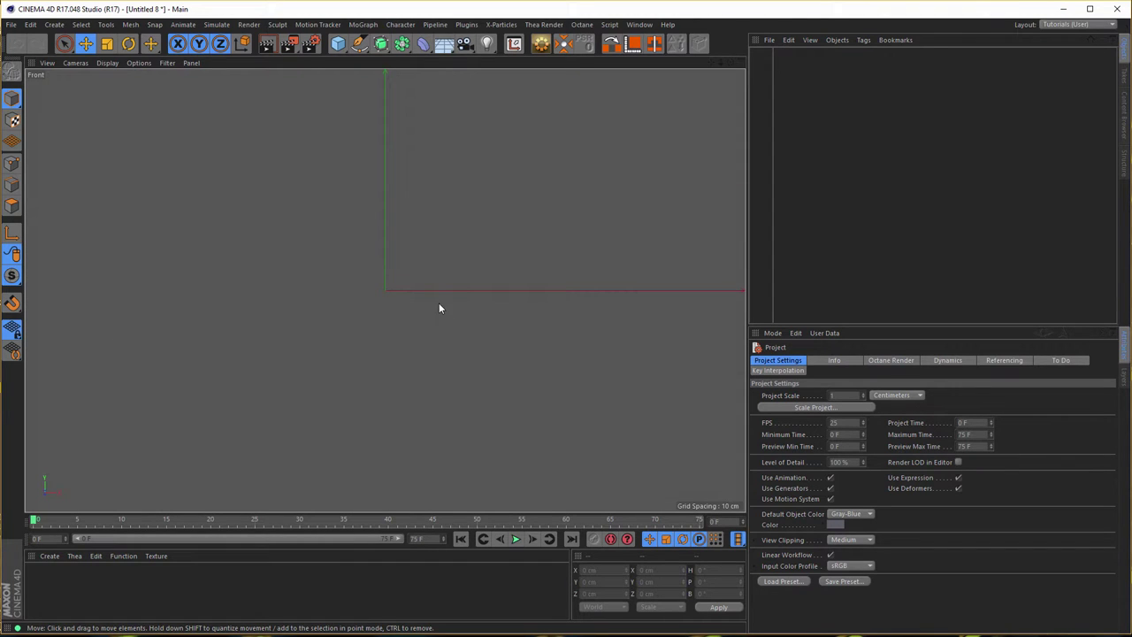
click(167, 64)
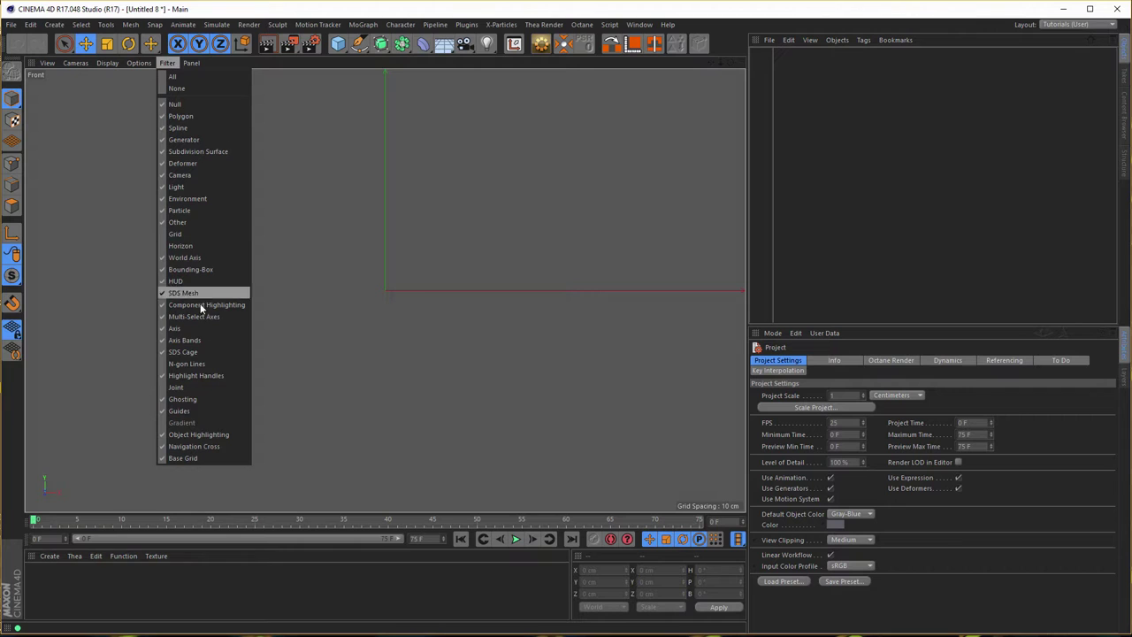
click(198, 233)
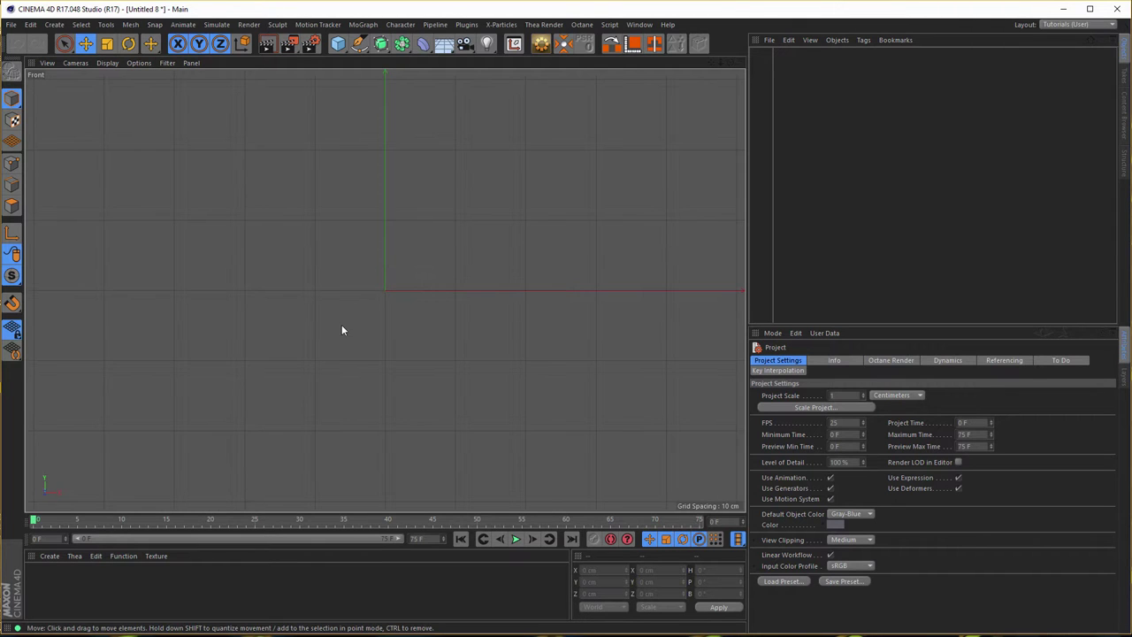
Zoom the Front view in on the origin until the grid spacing is 1 cm
mouse_move(435, 299)
alt+right_down()
mouse_move(359, 310)
mouse_move(655, 289)
alt+right_up()
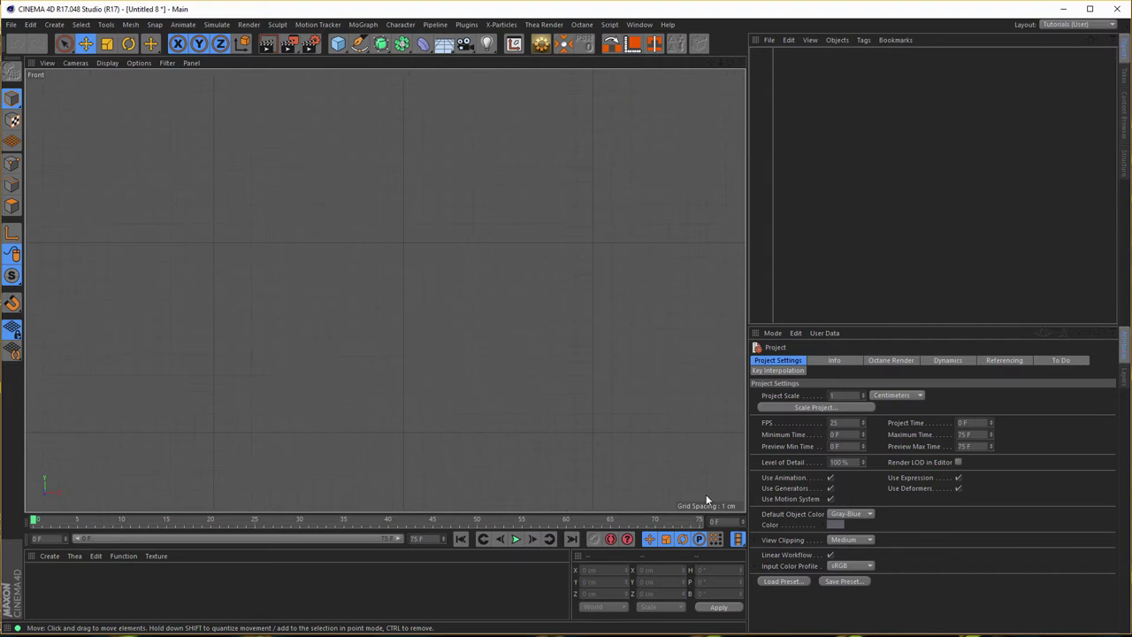
mouse_move(325, 291)
alt+right_down()
mouse_move(493, 289)
mouse_move(364, 304)
mouse_move(361, 243)
mouse_move(426, 259)
mouse_move(402, 261)
mouse_move(459, 259)
alt+right_up()
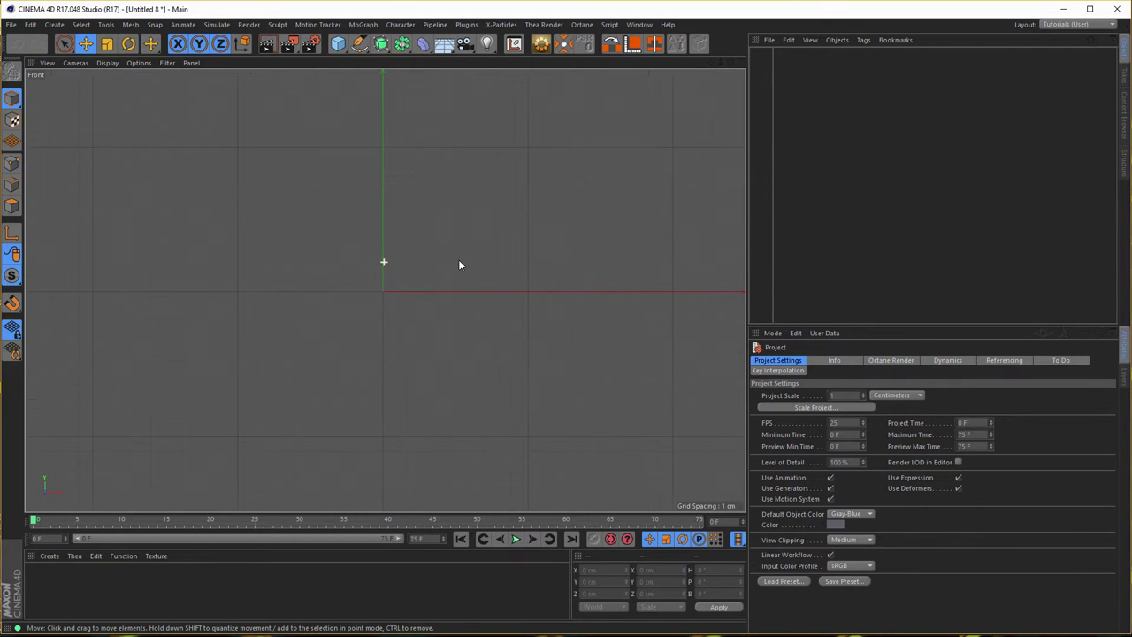
alt+middle_drag(402, 266, 399, 310)
alt+right_drag(399, 310, 415, 293)
alt+middle_drag(415, 293, 410, 354)
alt+middle_drag(387, 245, 396, 277)
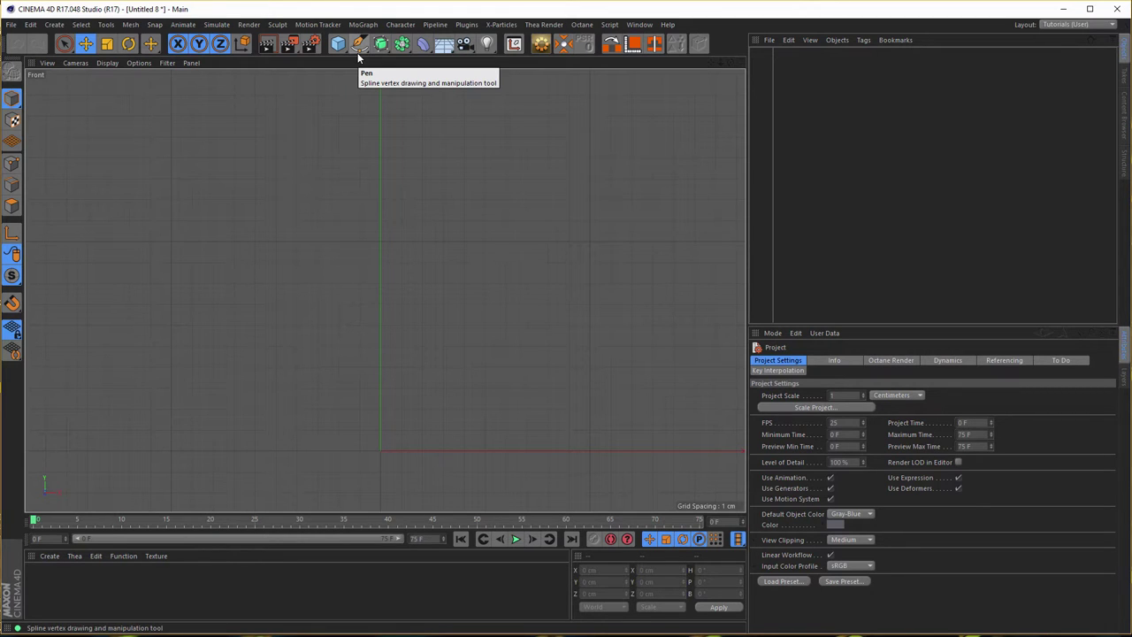
Add a Circle spline with radius 5 cm on the XZ plane and scale it down as the base
drag(358, 55, 497, 88)
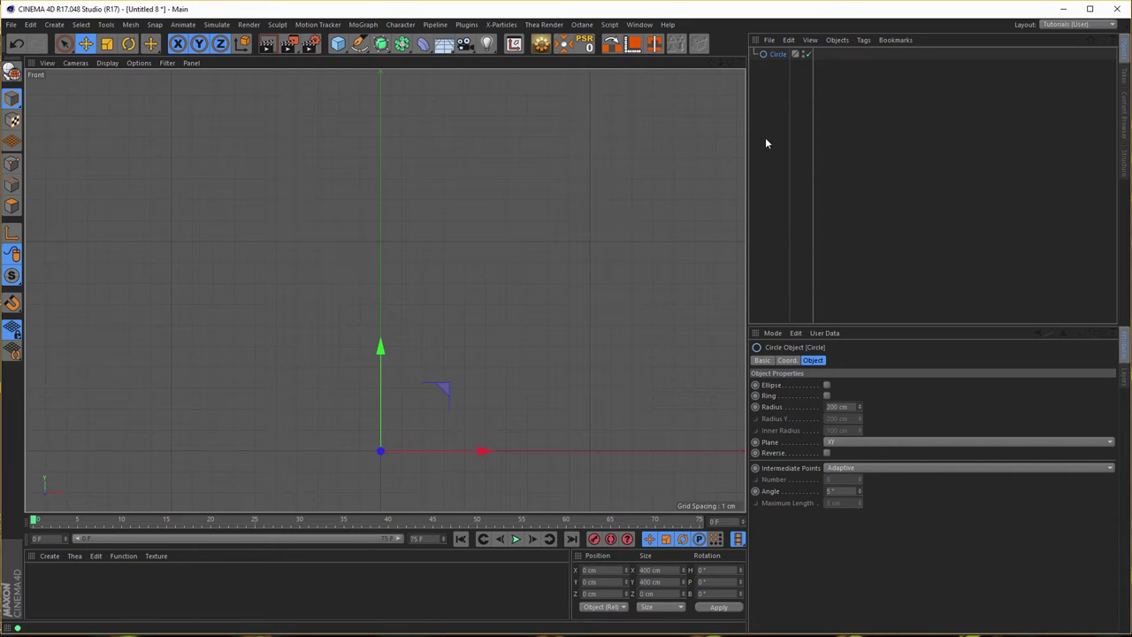
click(837, 407)
text(5)
key(Return)
click(832, 444)
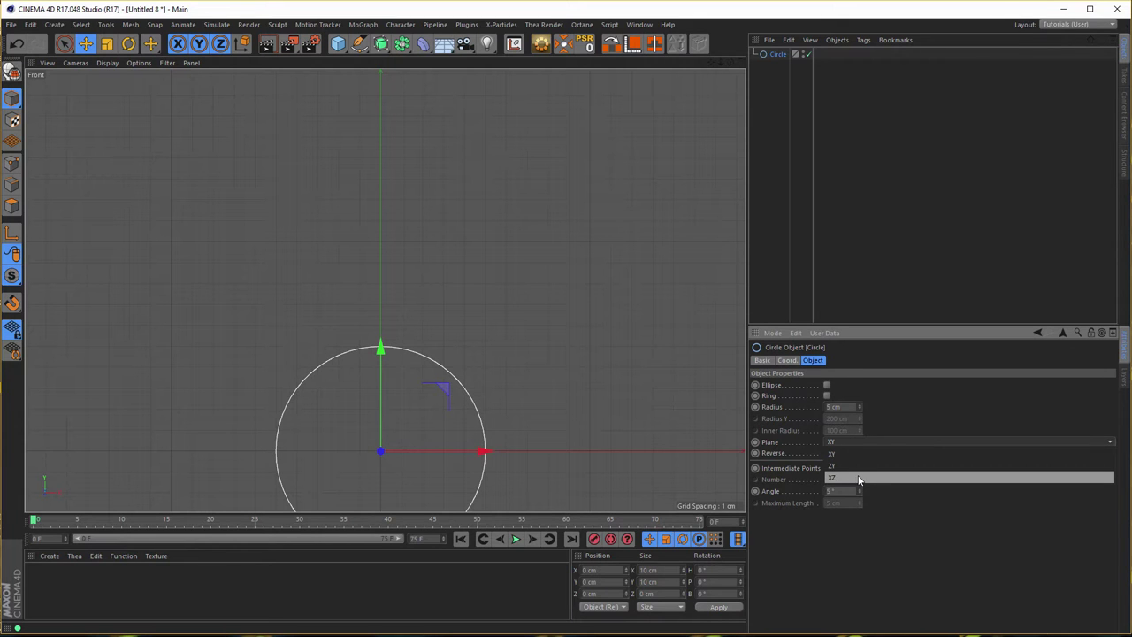
click(858, 480)
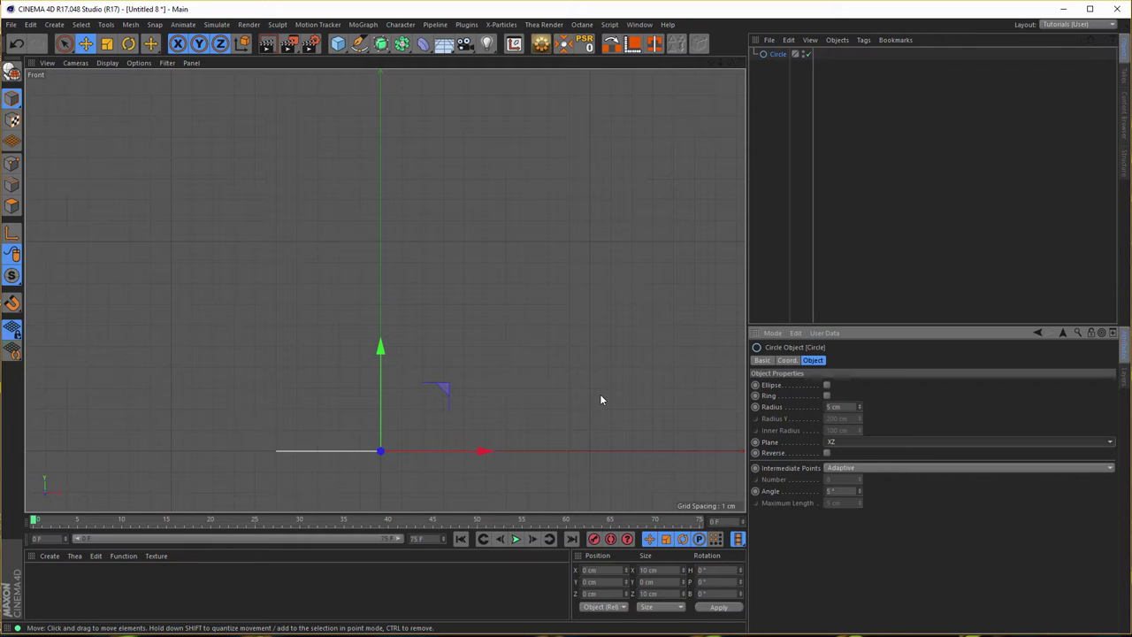
key(t)
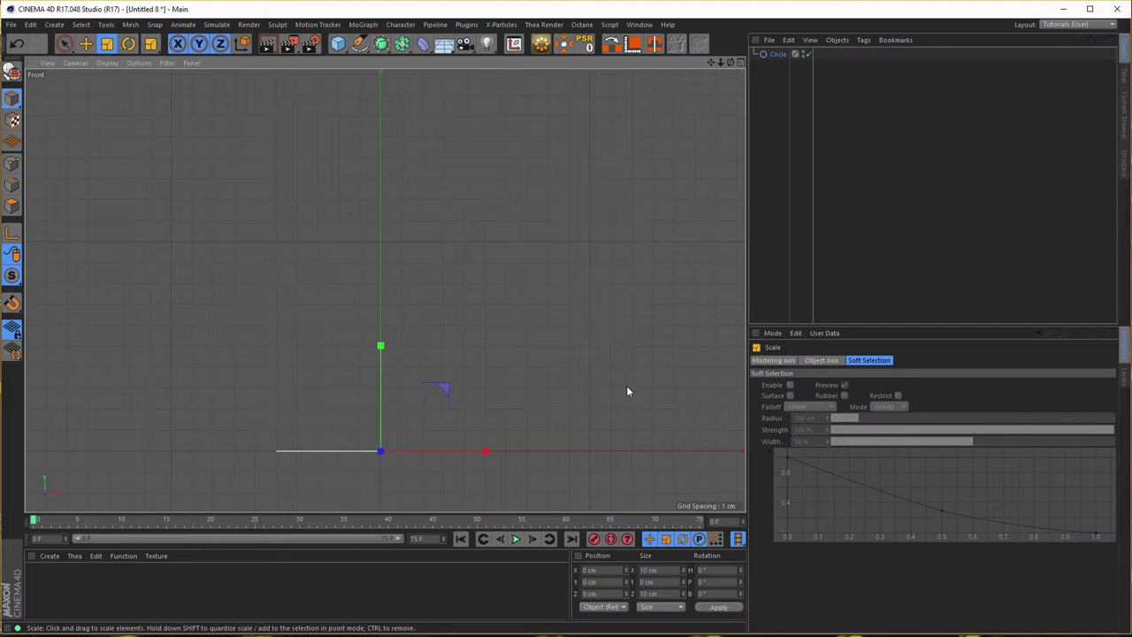
drag(627, 392, 437, 518)
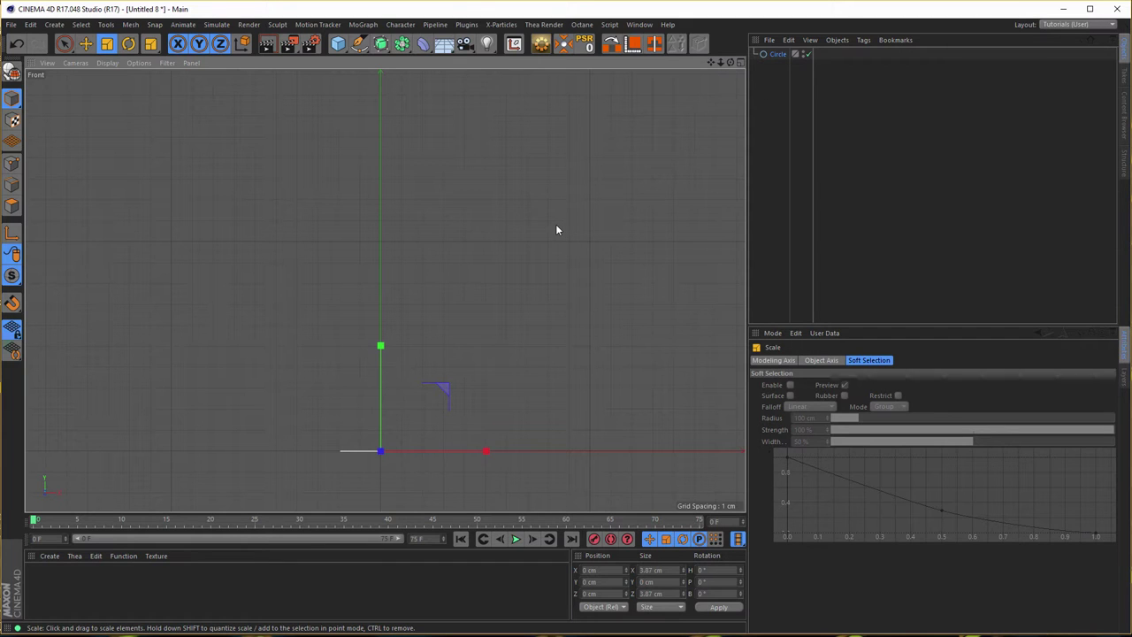
Copy the circle twice up Y, enlarging the middle ring and shrinking the top rim to 7.856 cm
click(86, 48)
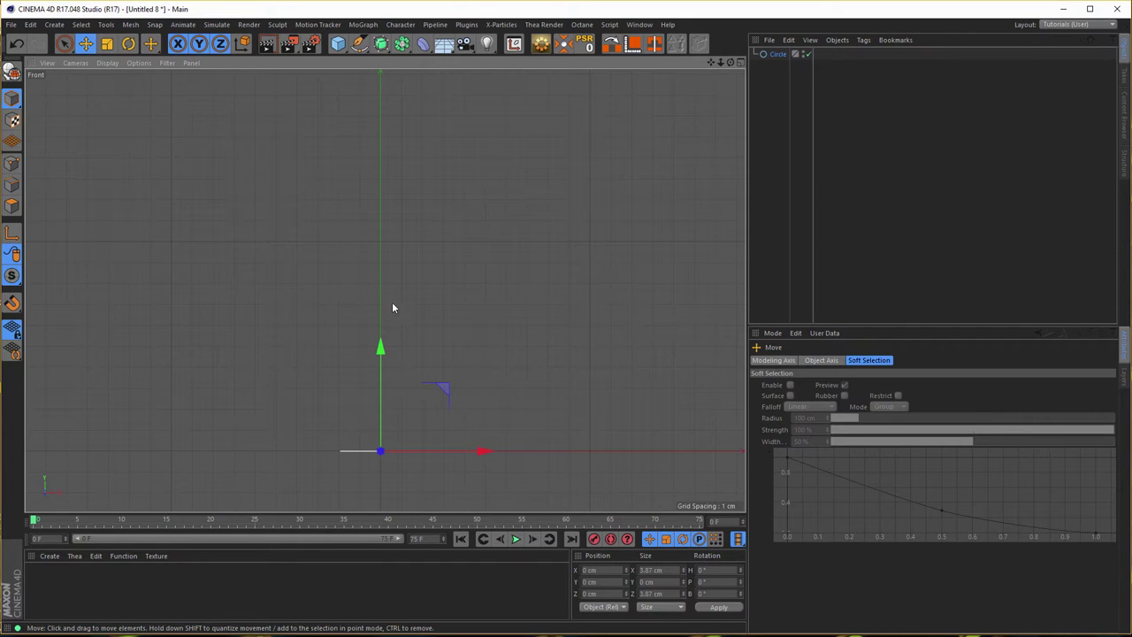
drag(380, 347, 393, 310)
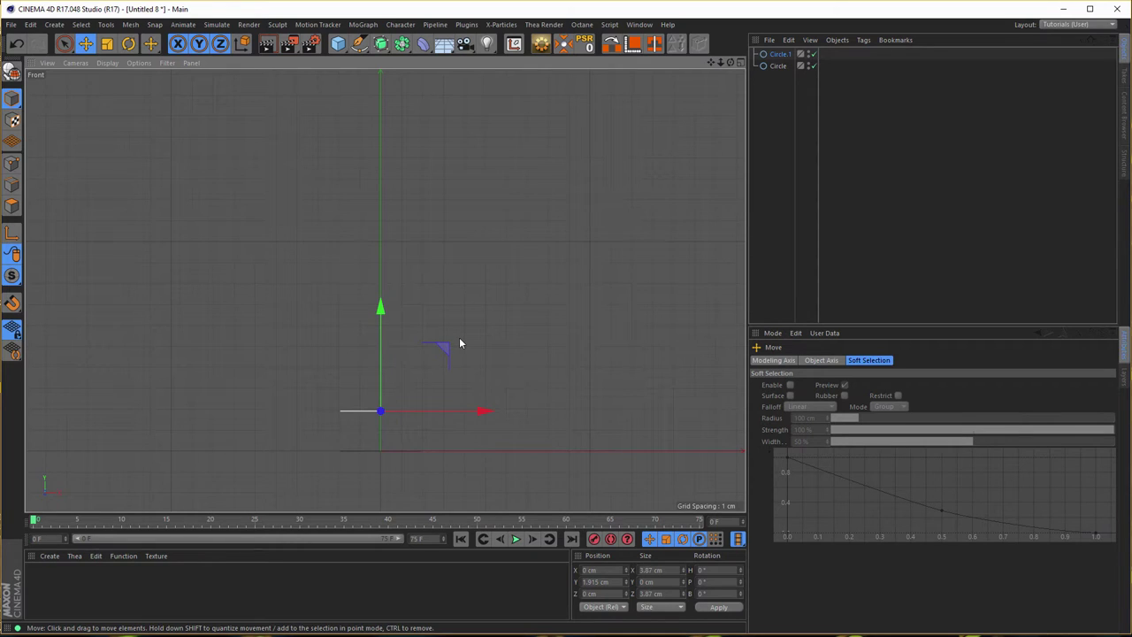
key(t)
drag(458, 344, 1033, 307)
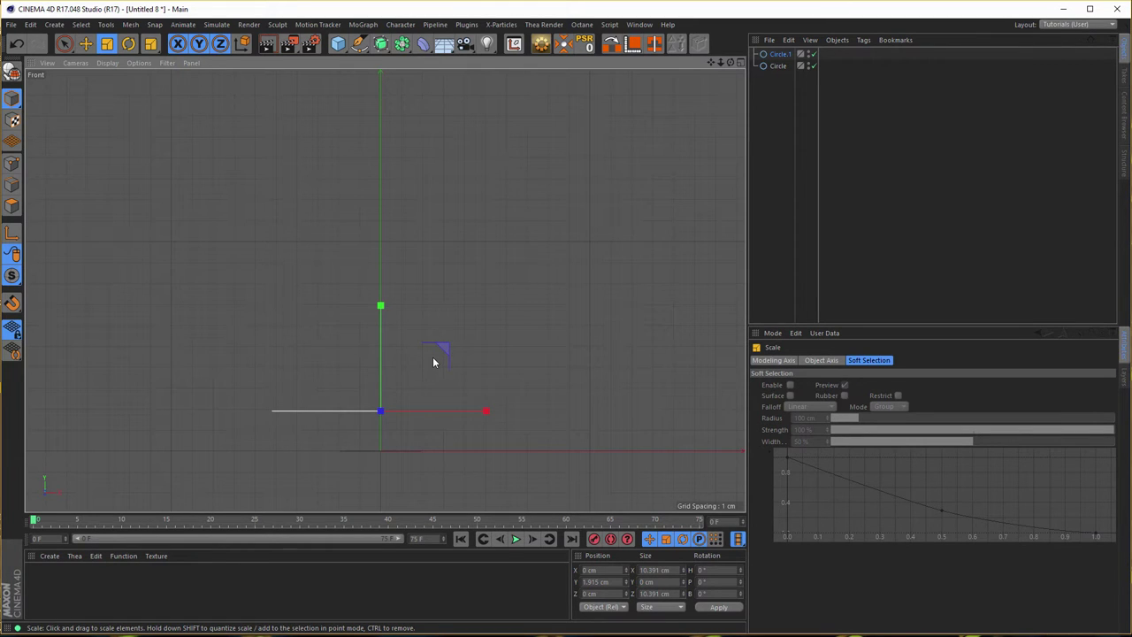
key(e)
drag(381, 305, 414, 143)
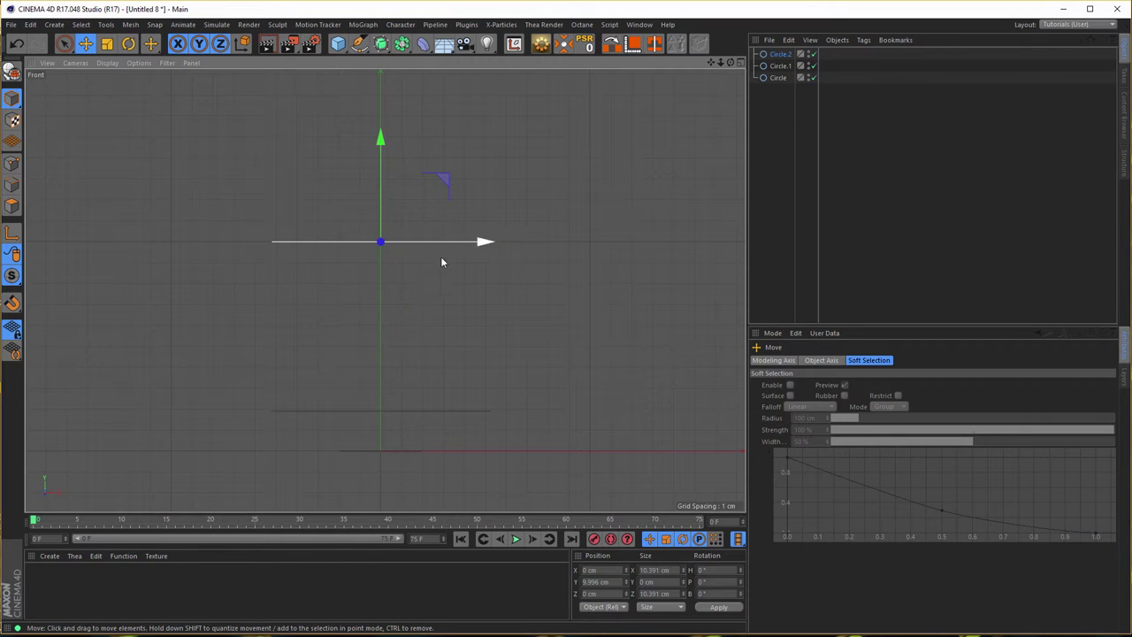
key(t)
drag(523, 310, 424, 344)
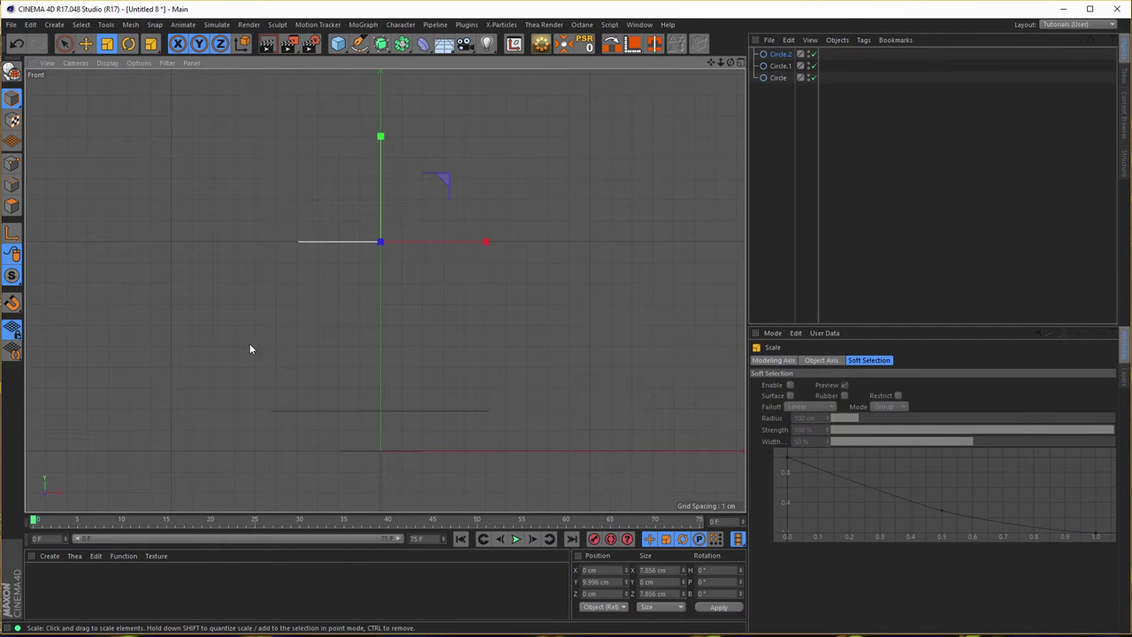
Add a Loft generator and place Circle, Circle.1 and Circle.2 inside it
middle_click(530, 303)
middle_click(303, 250)
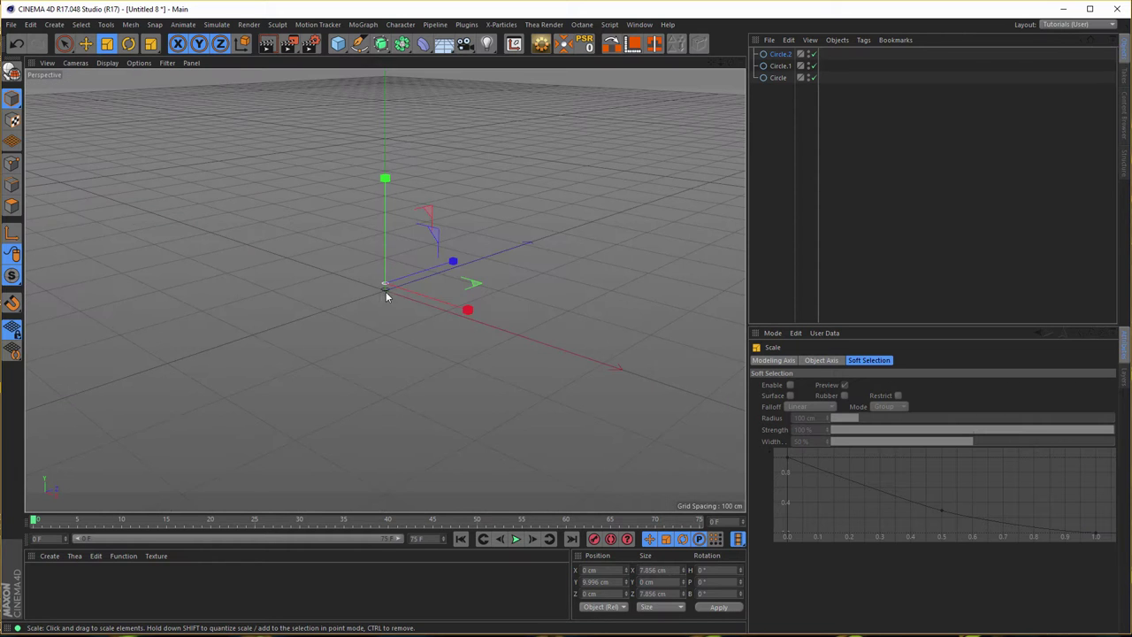
alt+right_drag(547, 281, 414, 330)
alt+drag(412, 330, 438, 327)
alt+middle_drag(401, 354, 449, 341)
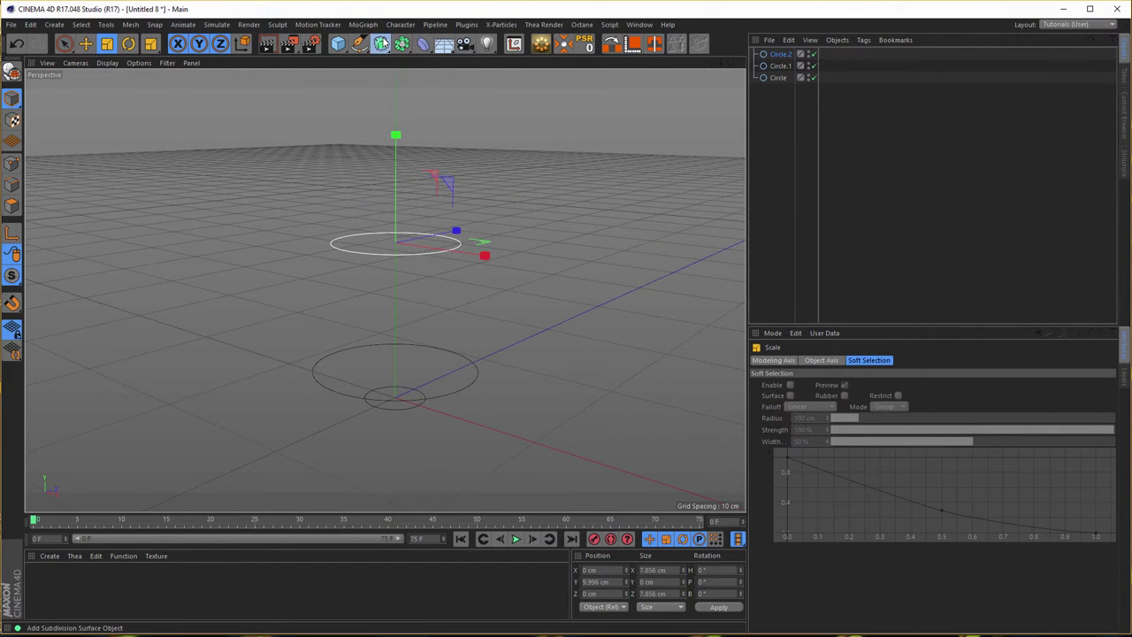
click(382, 43)
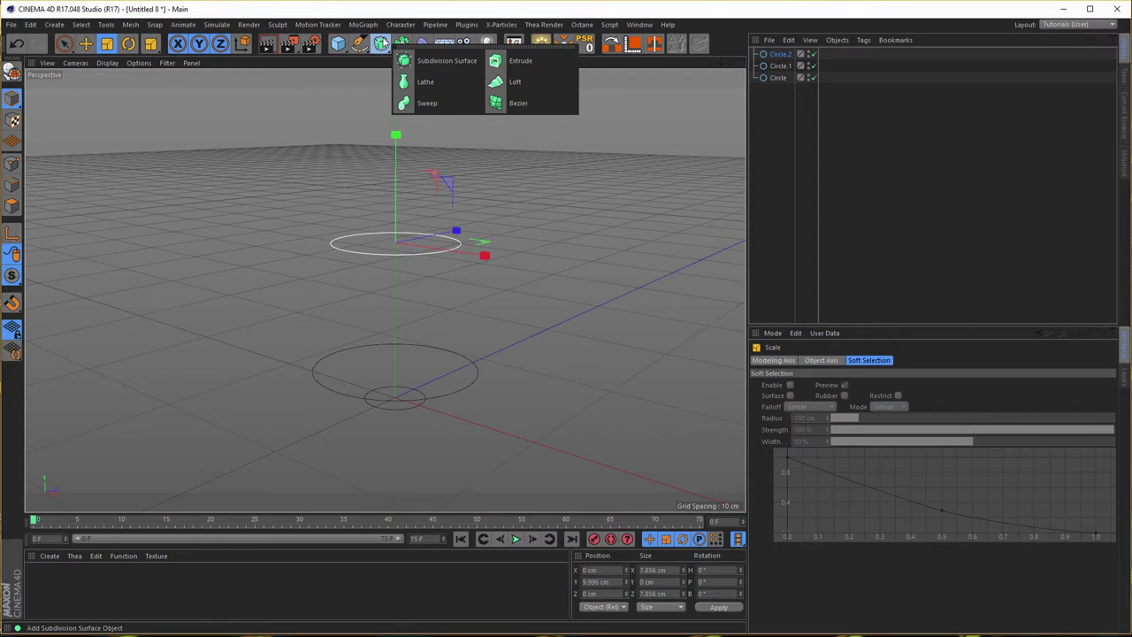
click(519, 86)
drag(760, 119, 776, 55)
mouse_move(392, 310)
alt+mouse_down()
mouse_move(382, 355)
mouse_move(389, 300)
alt+mouse_up()
Frame the lofted tumbler in the maximised Front view and select the Loft
middle_click(389, 300)
middle_click(462, 398)
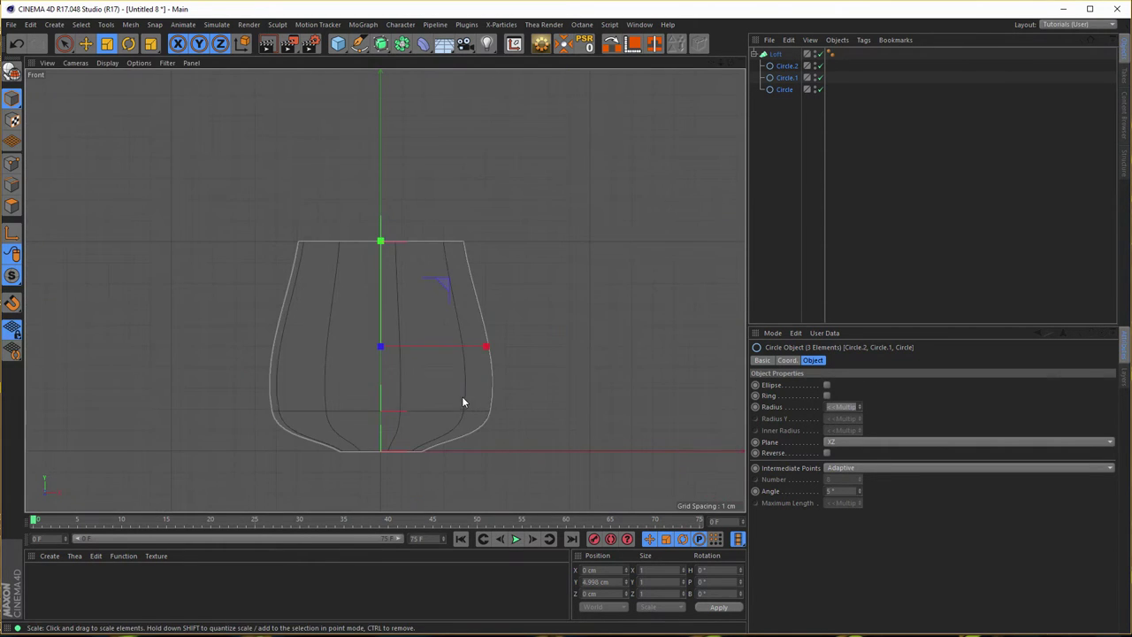
alt+middle_drag(425, 410, 446, 364)
scroll(448, 365, up, 2)
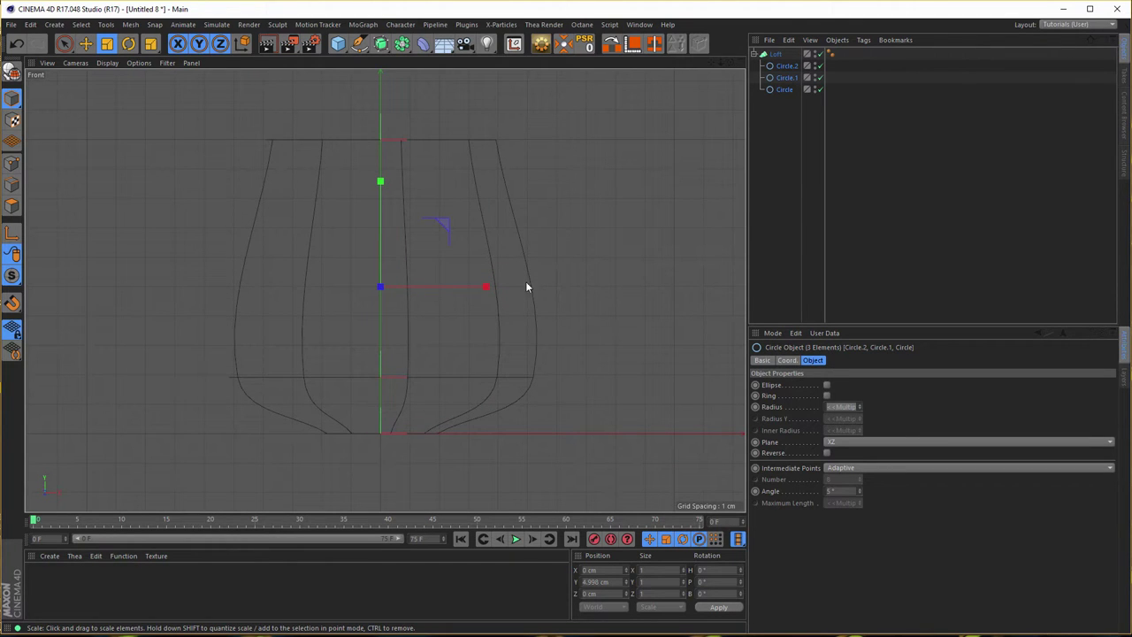
click(776, 54)
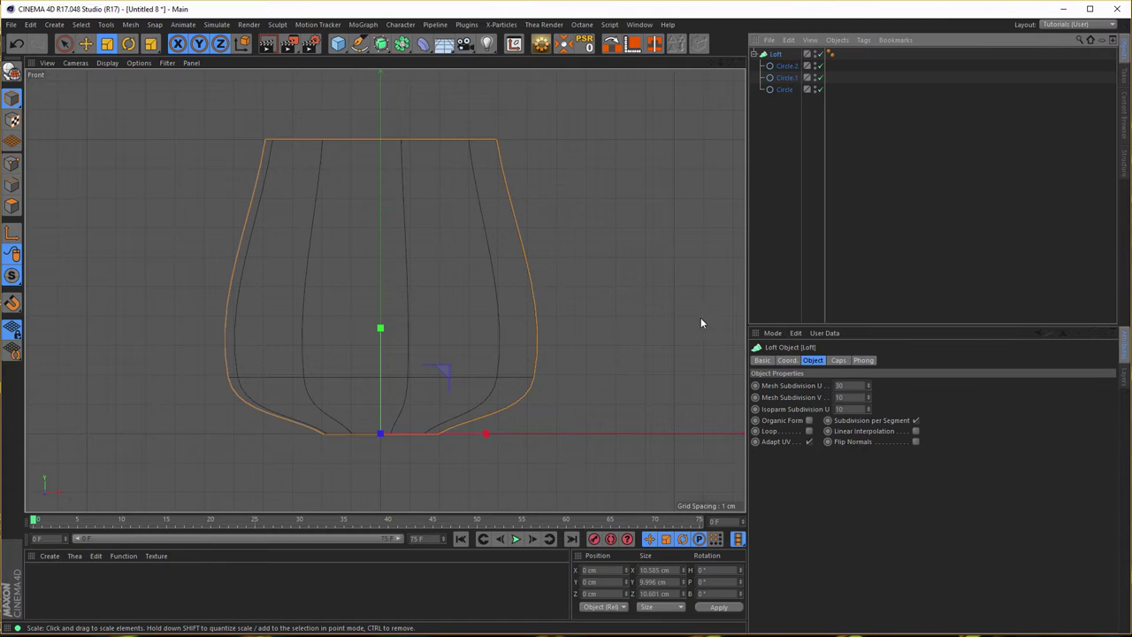
Set the Loft's Start cap to None to open the tumbler's top
middle_click(661, 313)
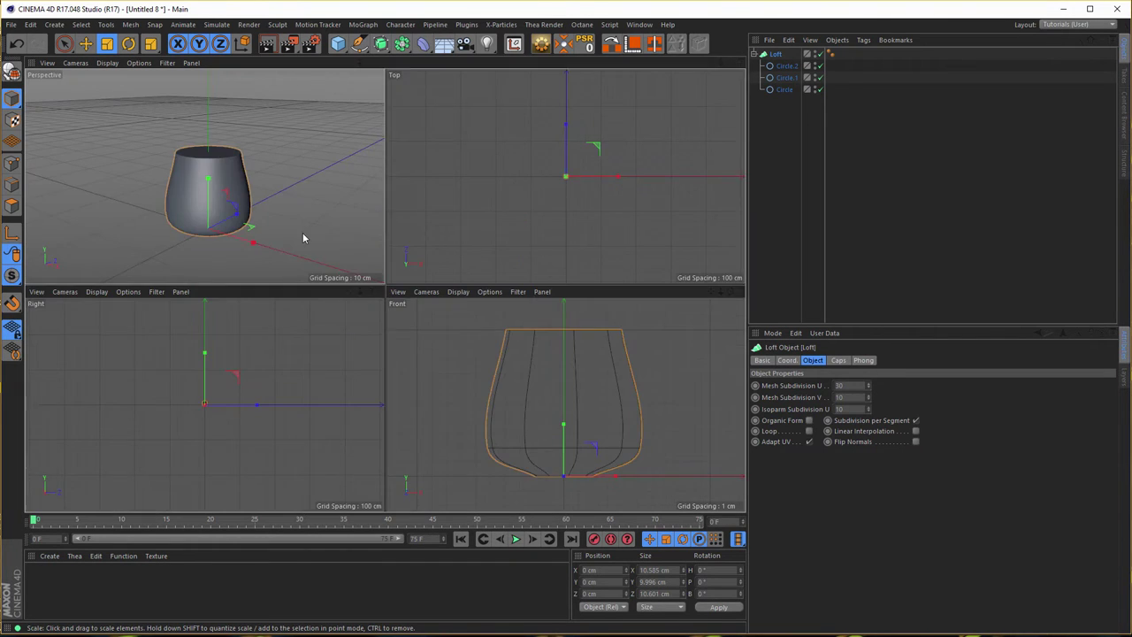
middle_click(302, 233)
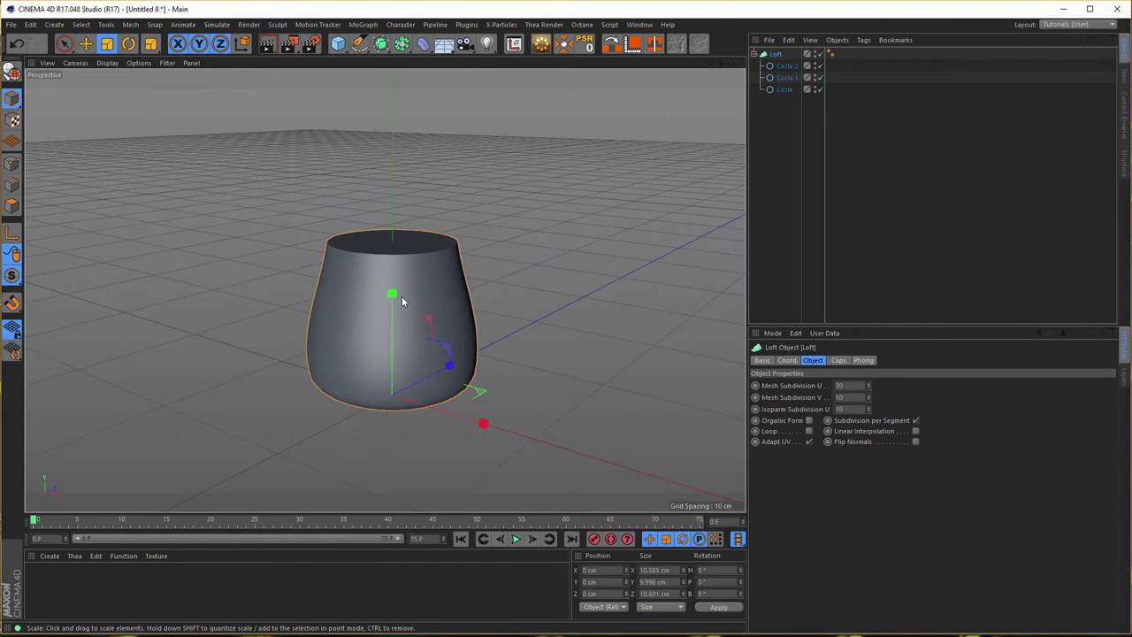
click(840, 360)
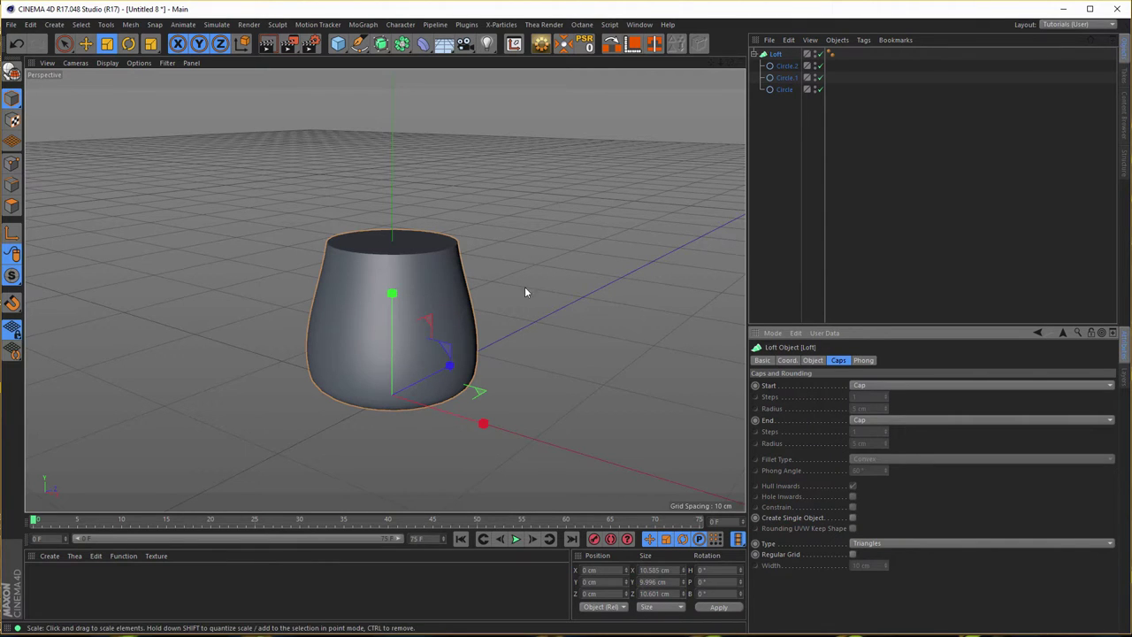
click(900, 387)
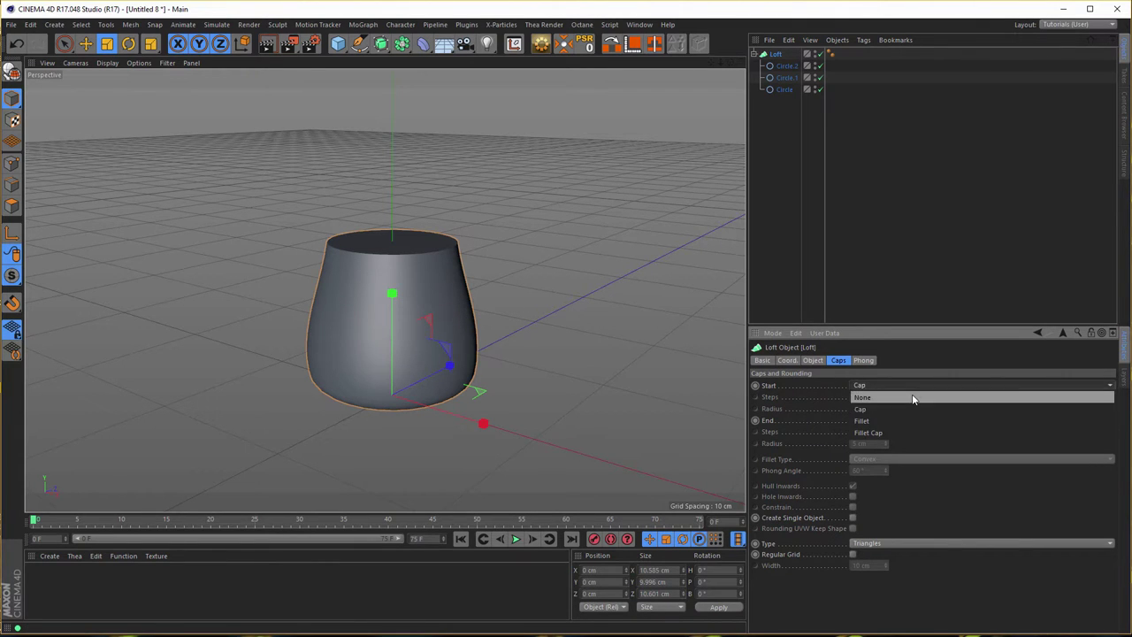
click(912, 396)
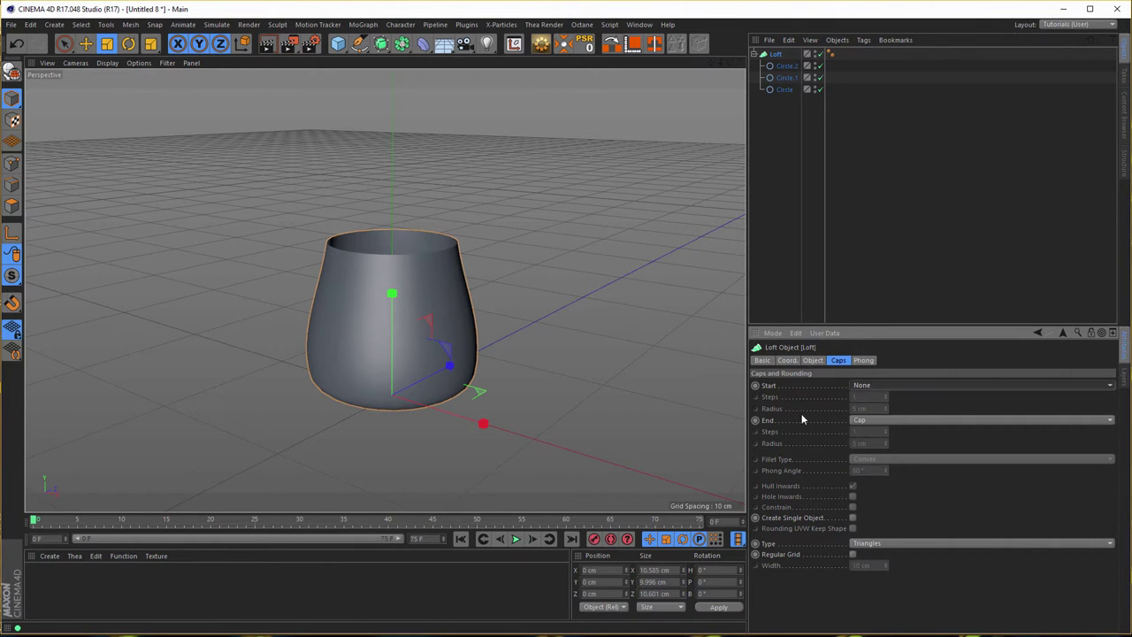
Switch the Perspective view to Gouraud Shading (Lines)
click(816, 362)
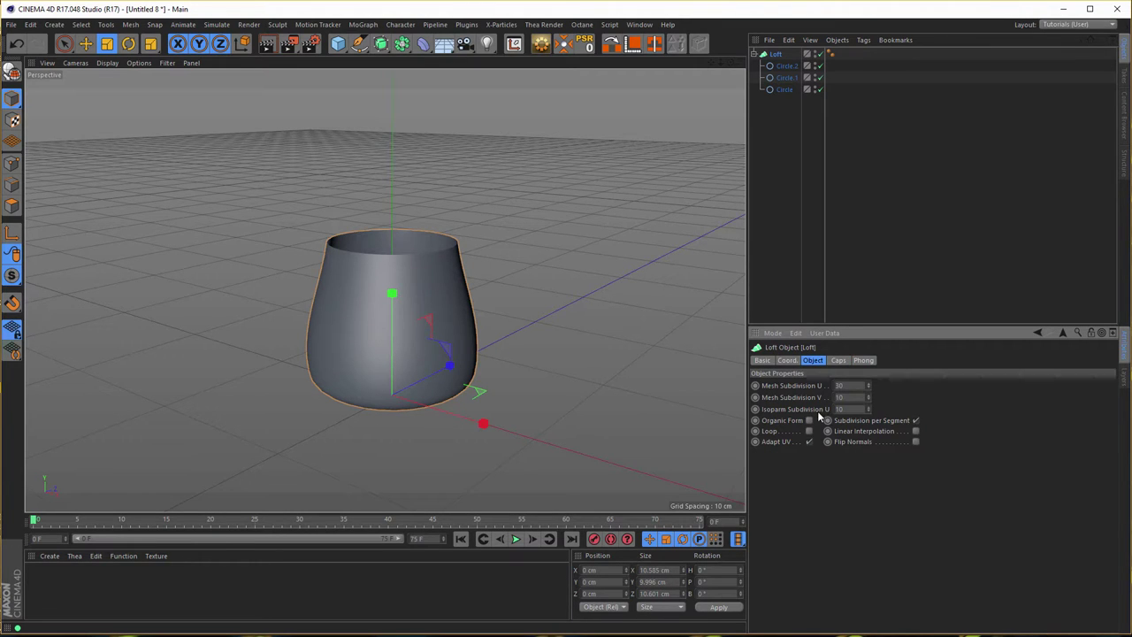
click(107, 64)
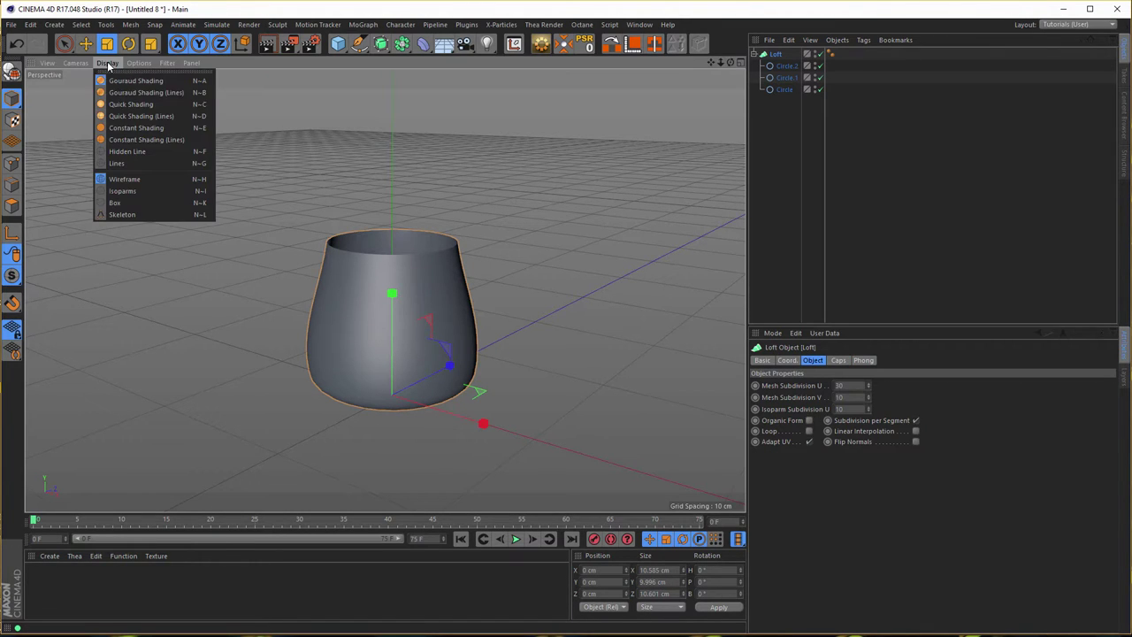
click(133, 92)
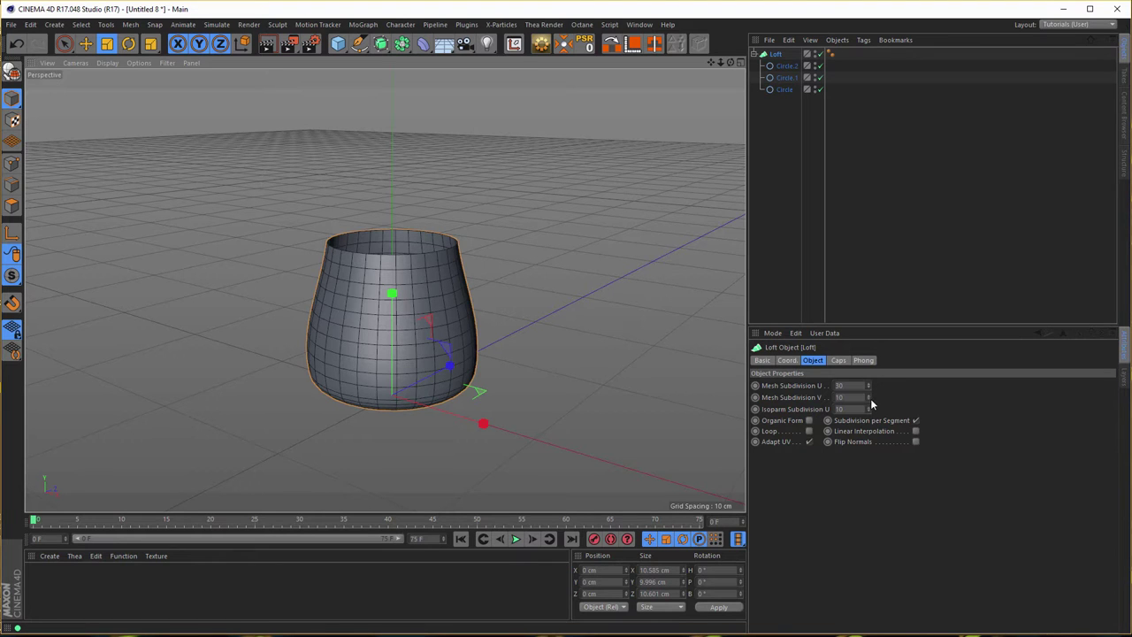
Set the Loft's Mesh Subdivision U to 9 and uncheck Subdivision per Segment
drag(868, 397, 869, 420)
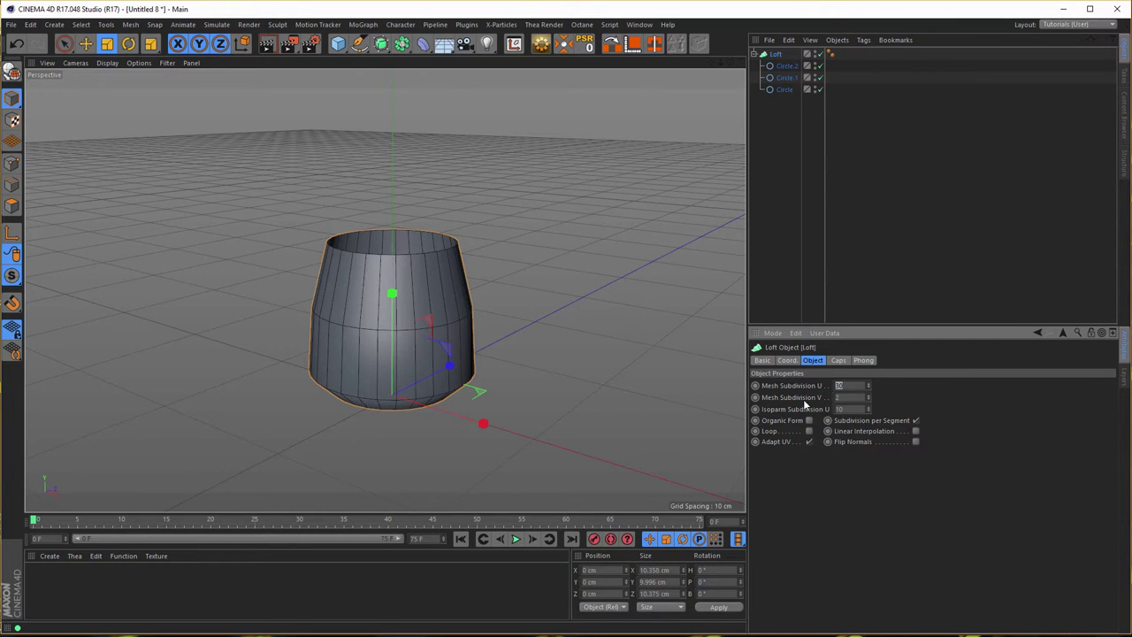
key(Return)
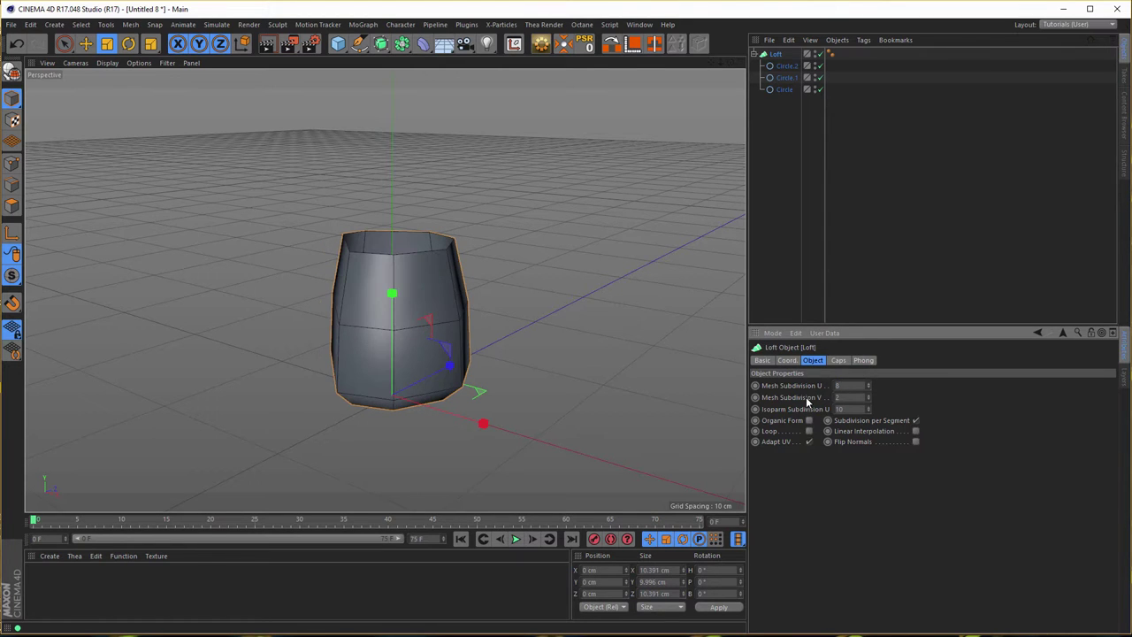
click(869, 383)
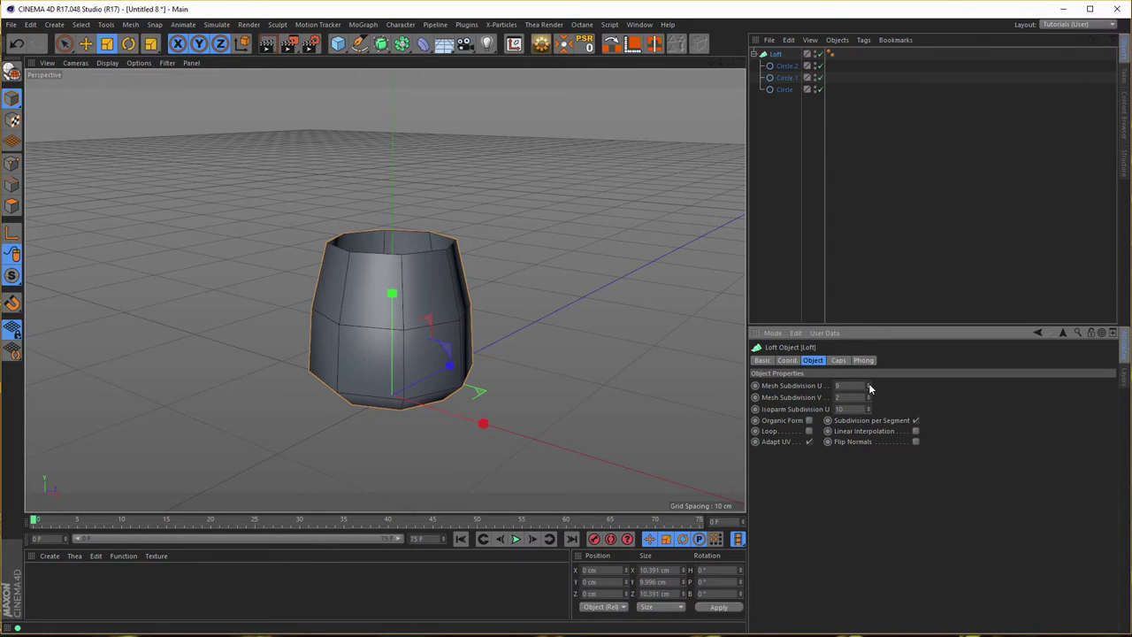
alt+right_drag(405, 357, 532, 383)
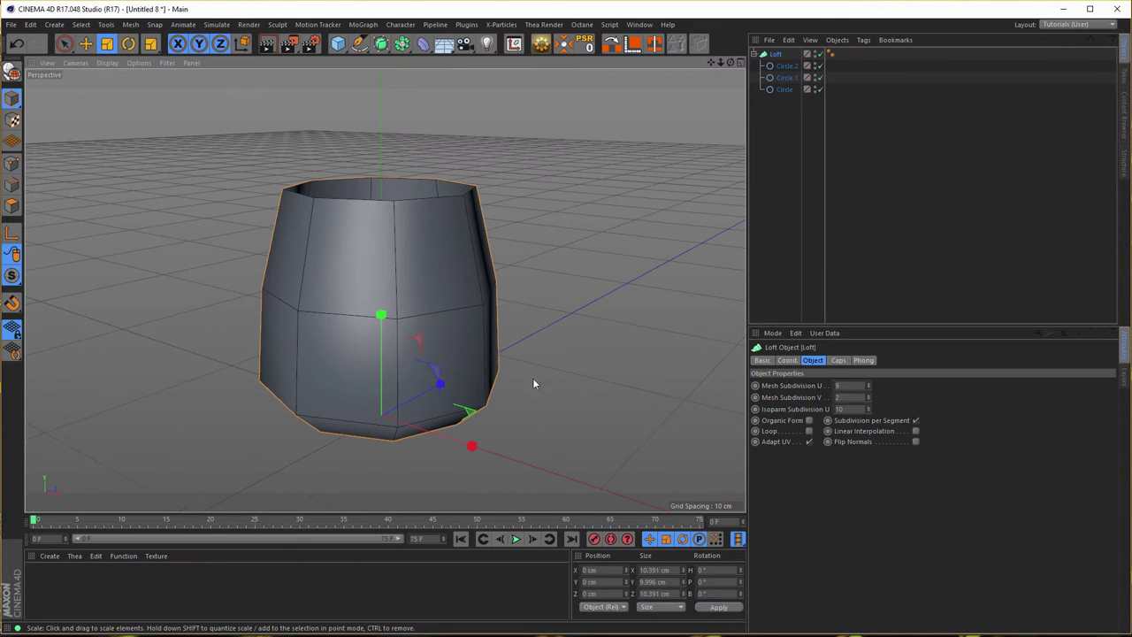
click(915, 421)
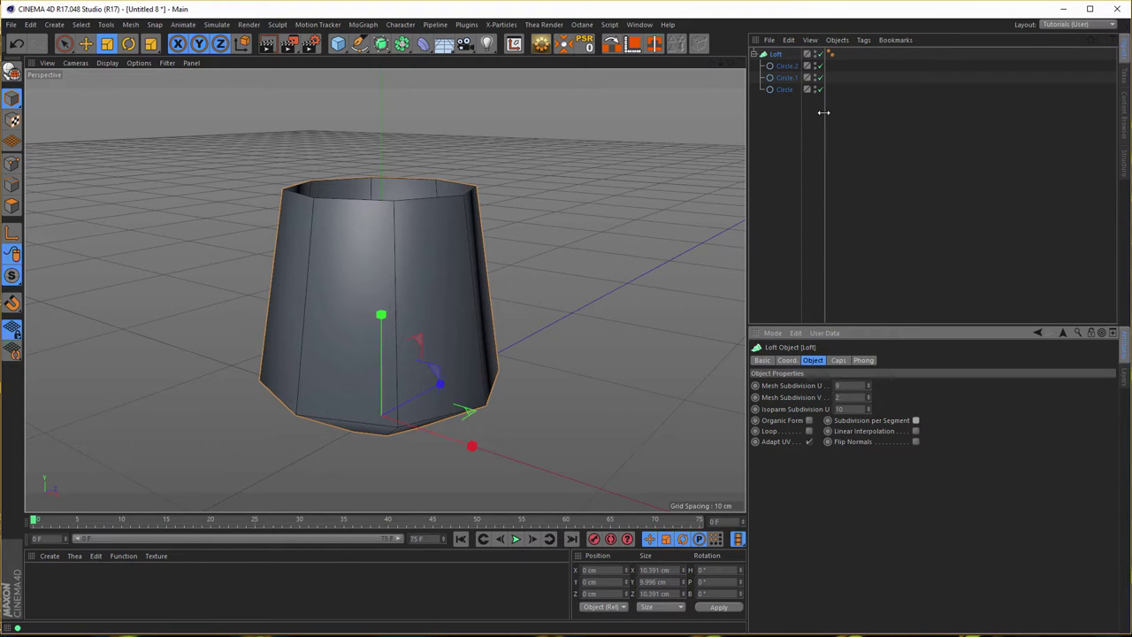
Wrap the Loft in a Subdivision Surface and lower Circle.1 slightly in the Front view
alt+click(381, 44)
drag(417, 326, 467, 281)
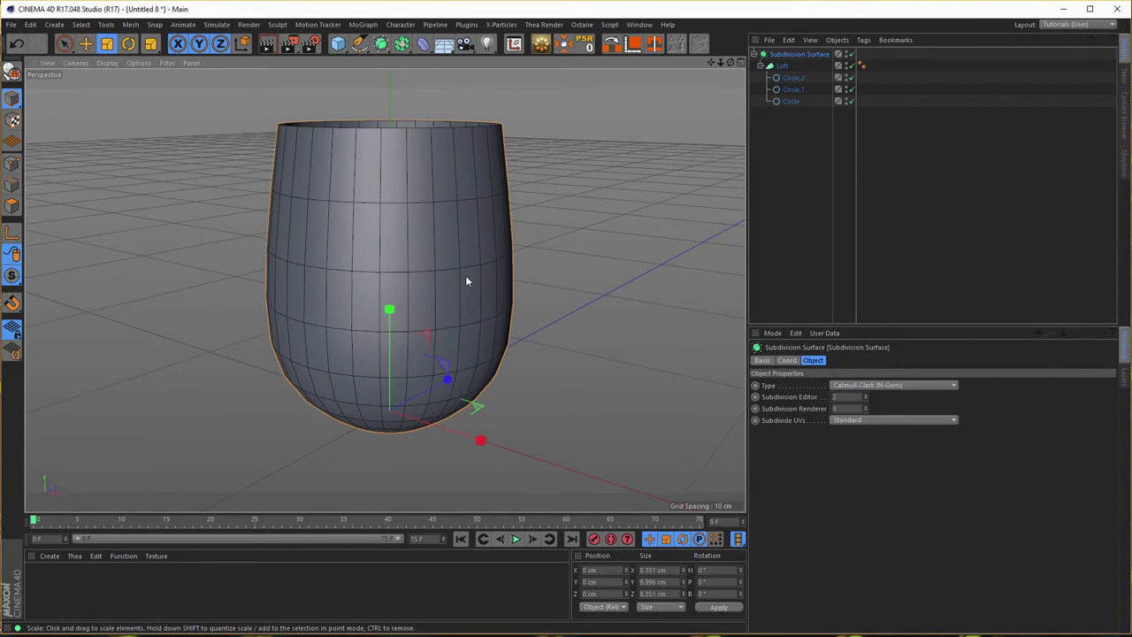
middle_click(538, 248)
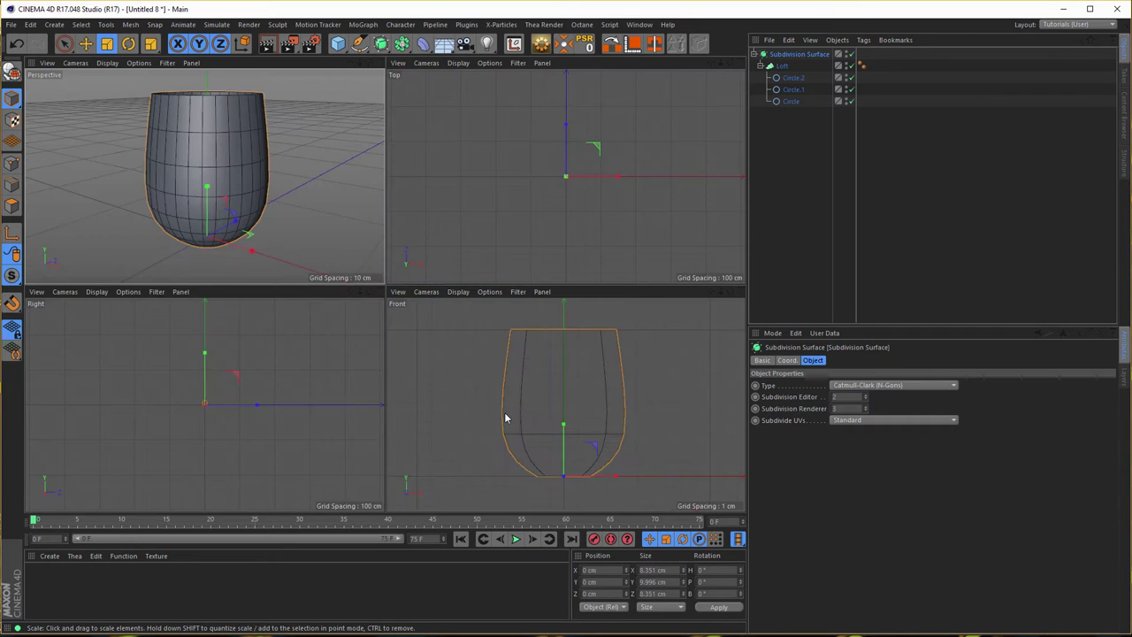
middle_click(506, 416)
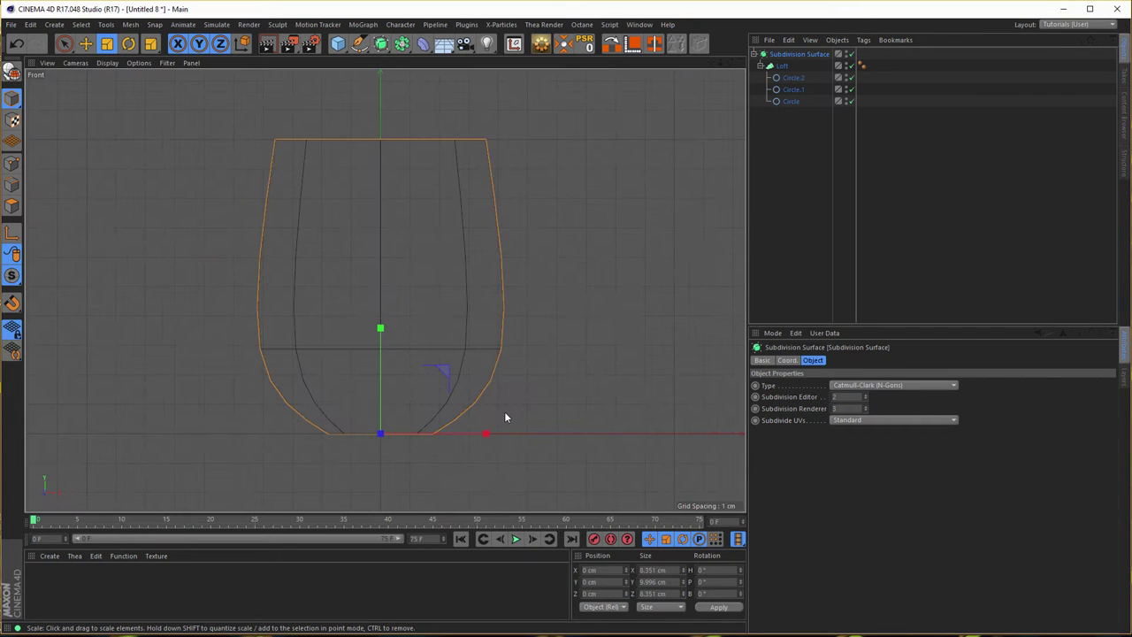
click(793, 90)
key(e)
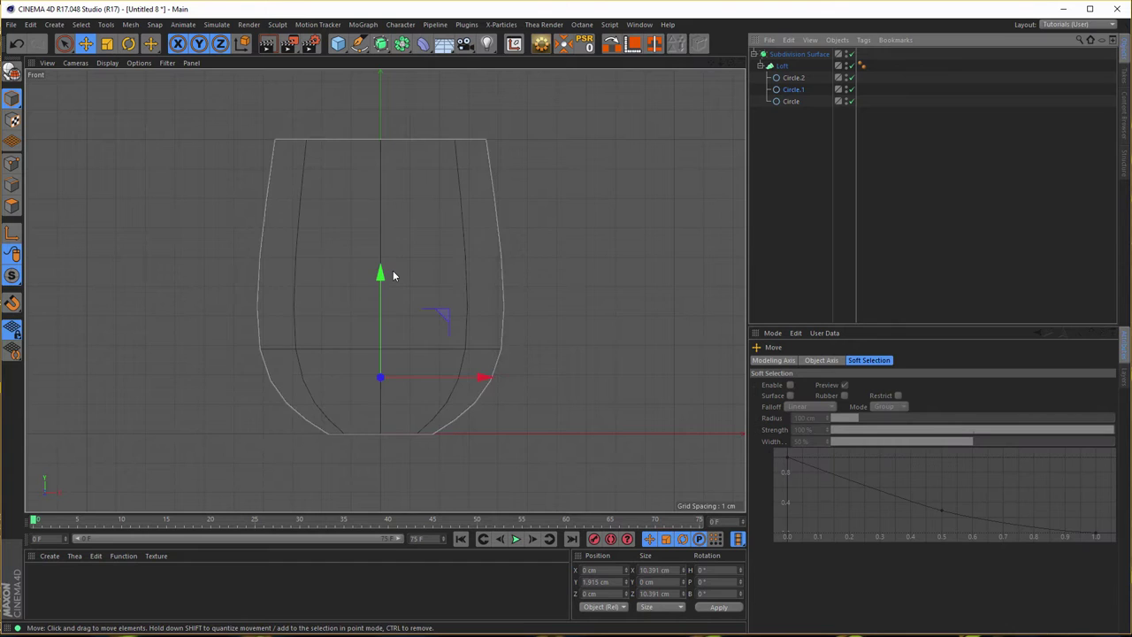
drag(382, 274, 379, 325)
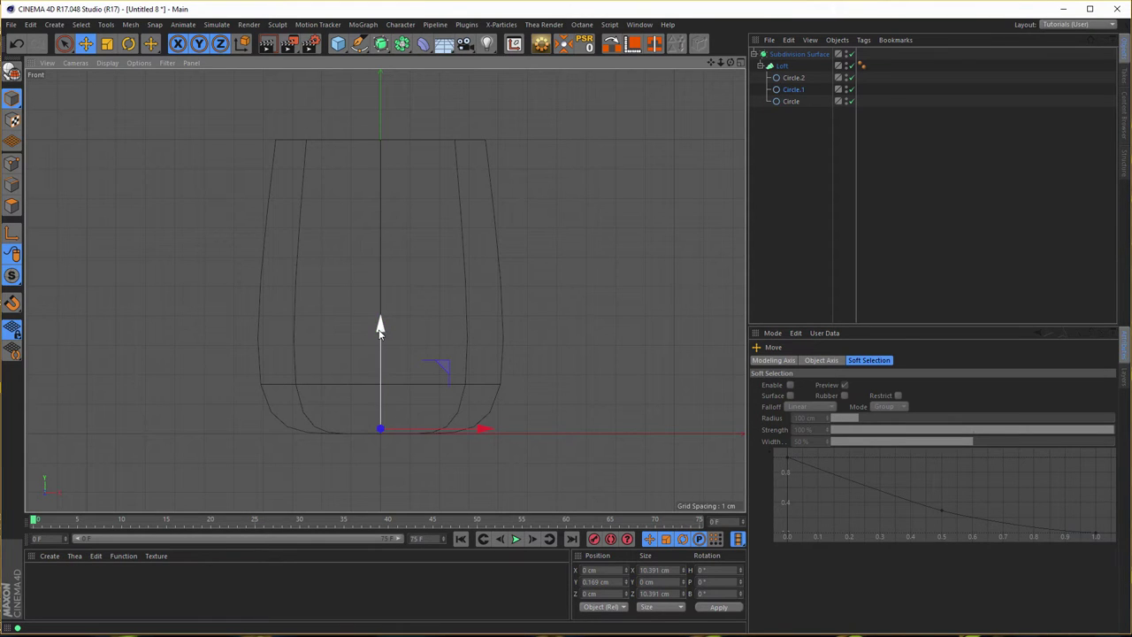
Duplicate Circle.1 as Circle.3 and raise it up the glass to reshape the sides
click(794, 92)
click(795, 92)
drag(793, 88, 793, 84)
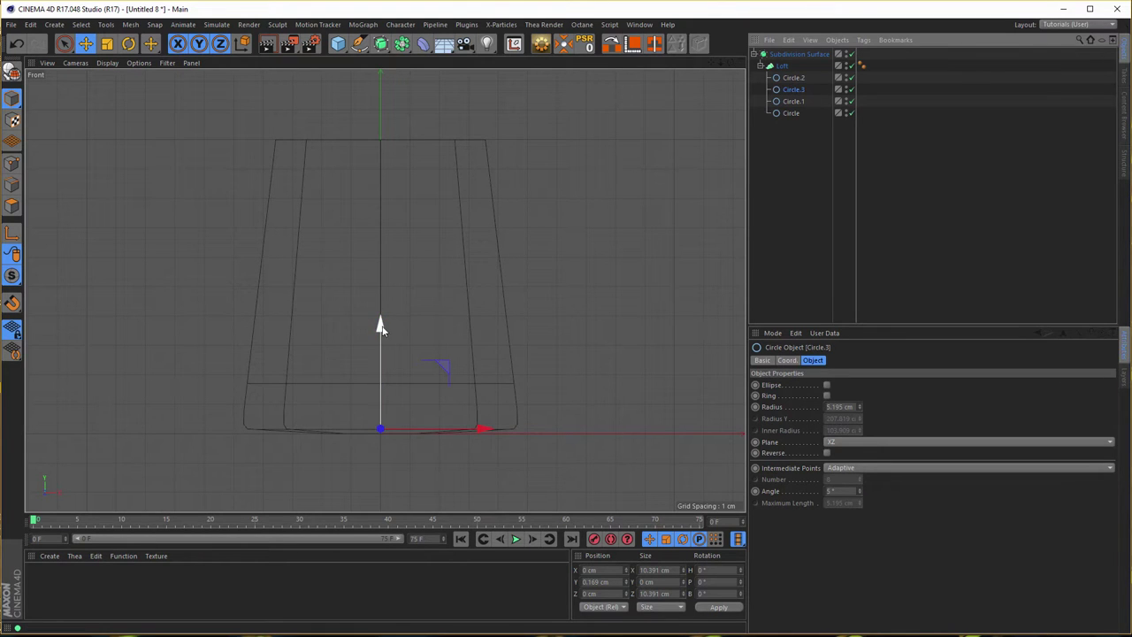
drag(380, 328, 433, 152)
middle_click(439, 168)
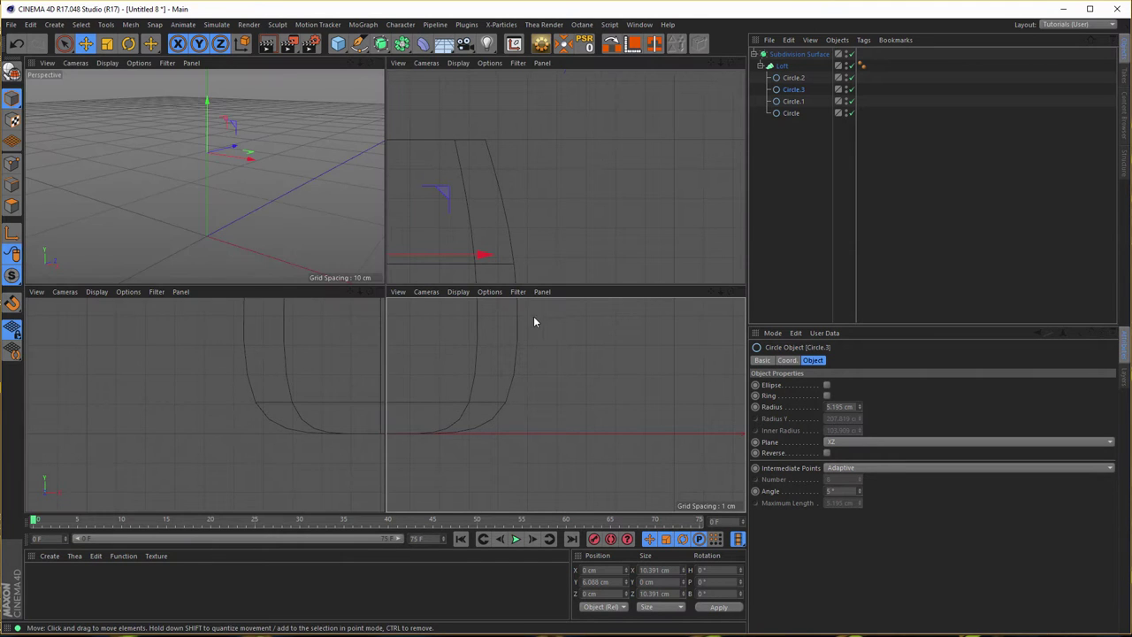
middle_click(319, 241)
alt+drag(382, 270, 350, 320)
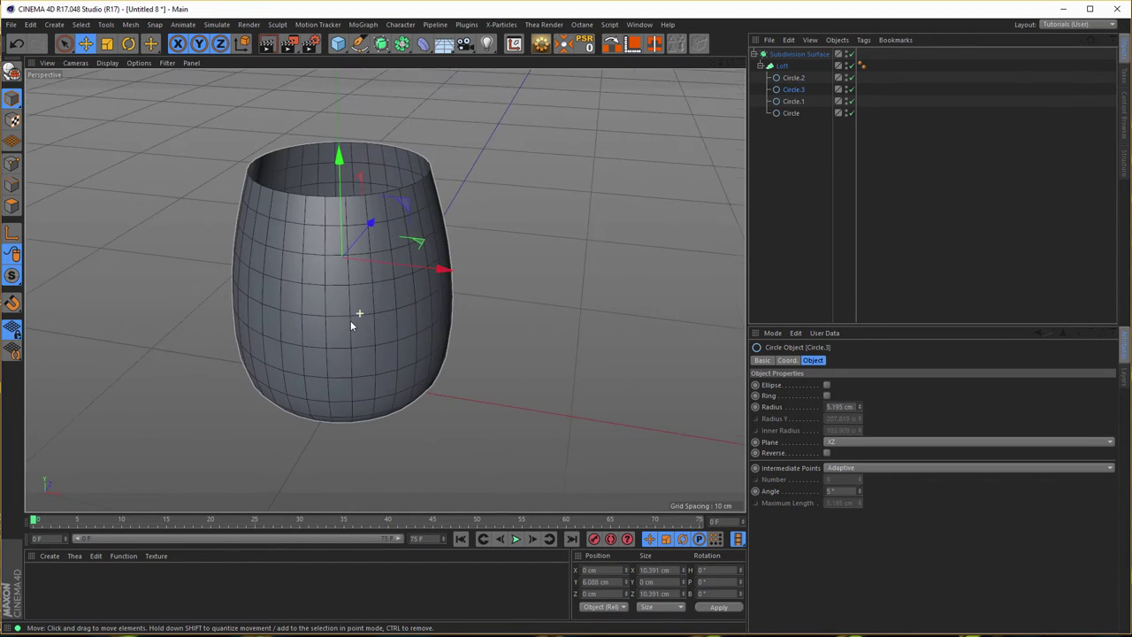
middle_click(350, 321)
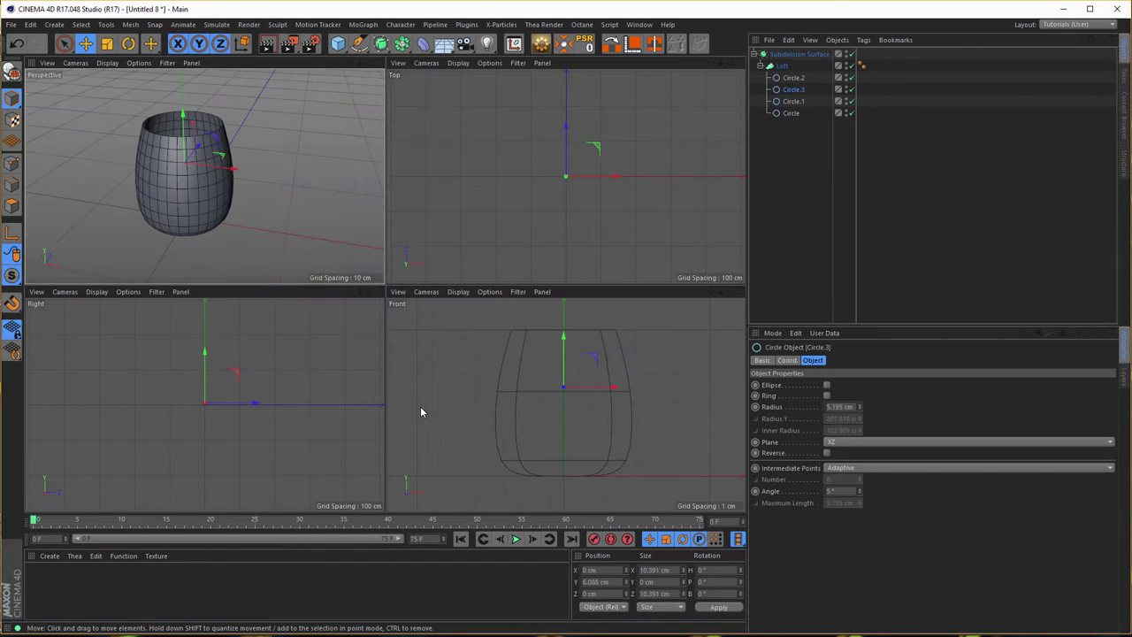
middle_click(248, 229)
alt+drag(329, 306, 356, 323)
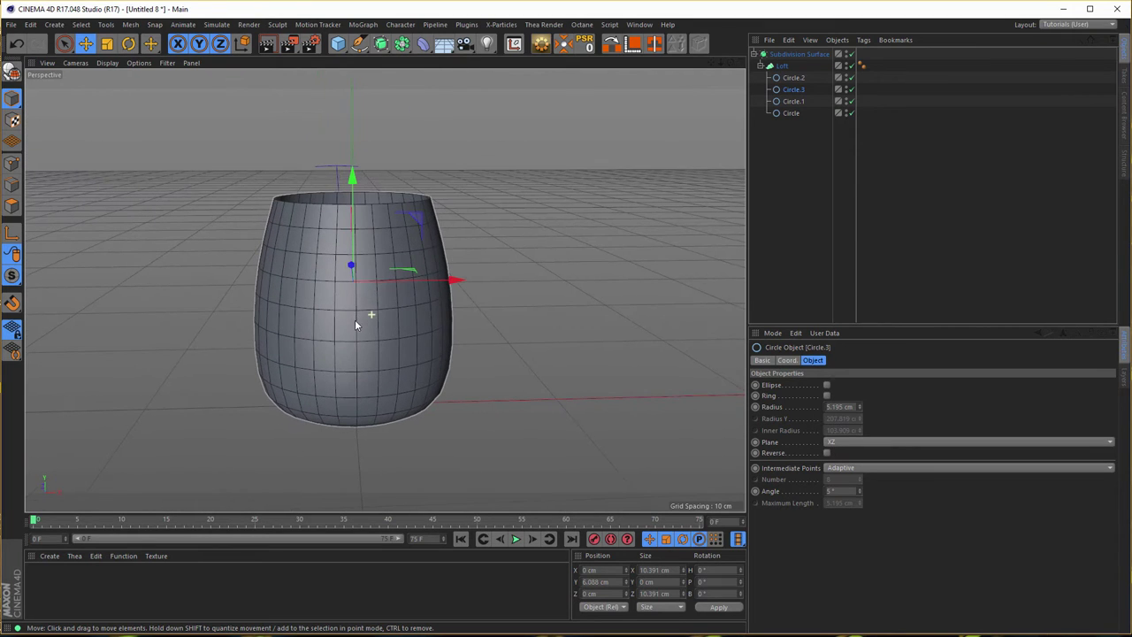
Scale the Loft to about 114.5% in X and Z only
click(783, 66)
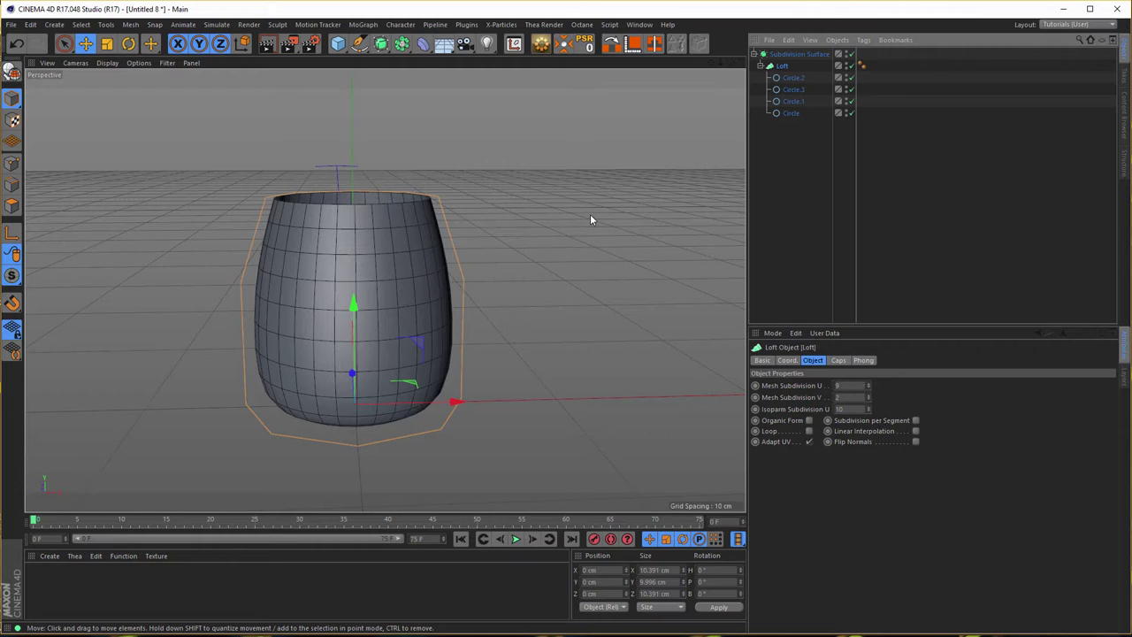
key(t)
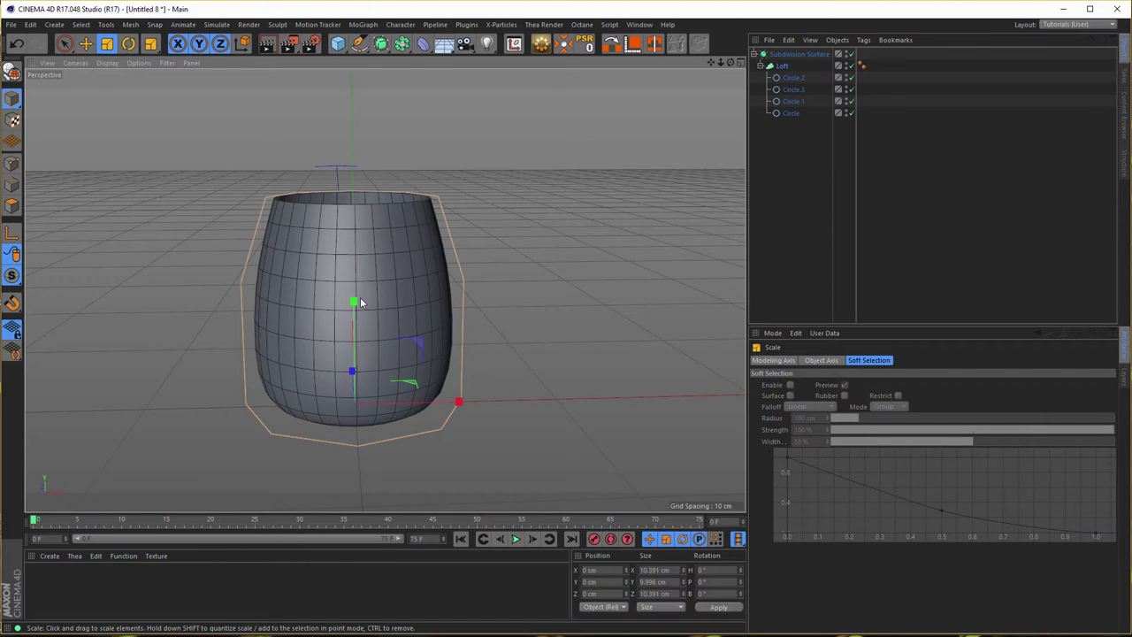
key(ctrl)
ctrl+drag(355, 304, 380, 286)
mouse_move(477, 326)
alt+mouse_down()
mouse_move(493, 304)
mouse_move(467, 321)
alt+mouse_up()
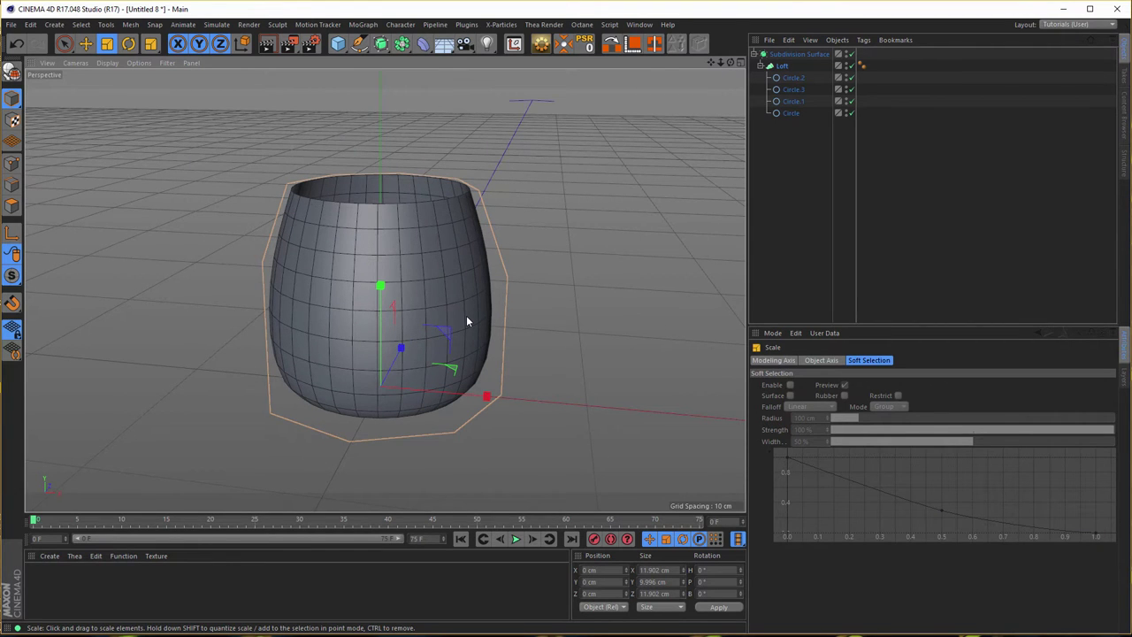
Disable the Subdivision Surface to reveal the faceted nine-sided loft mesh
click(800, 55)
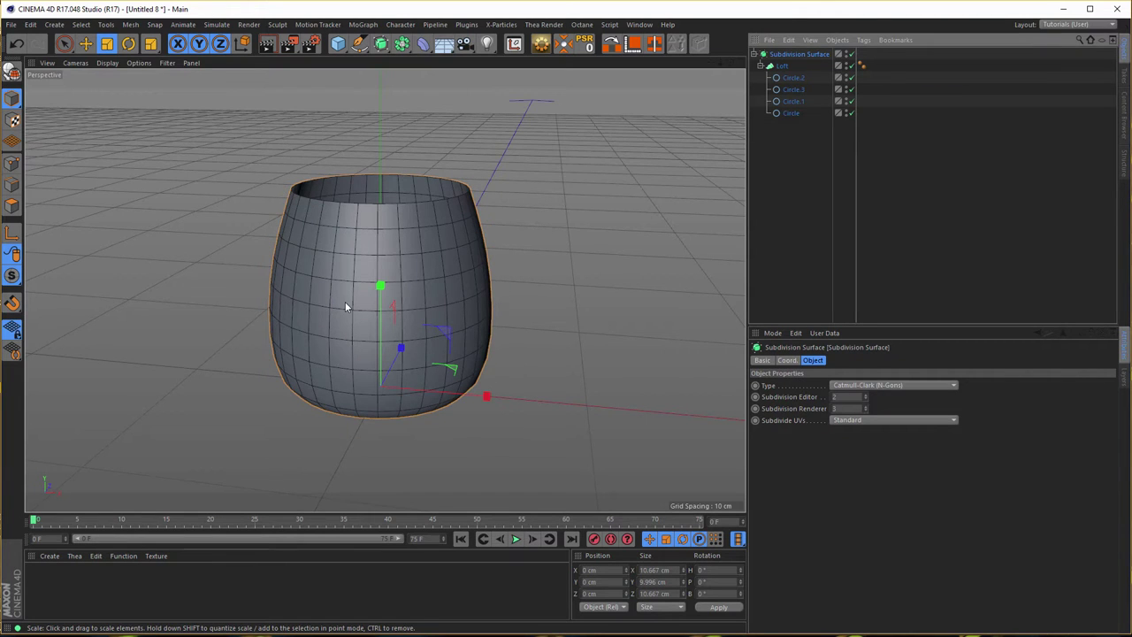
scroll(411, 313, up, 3)
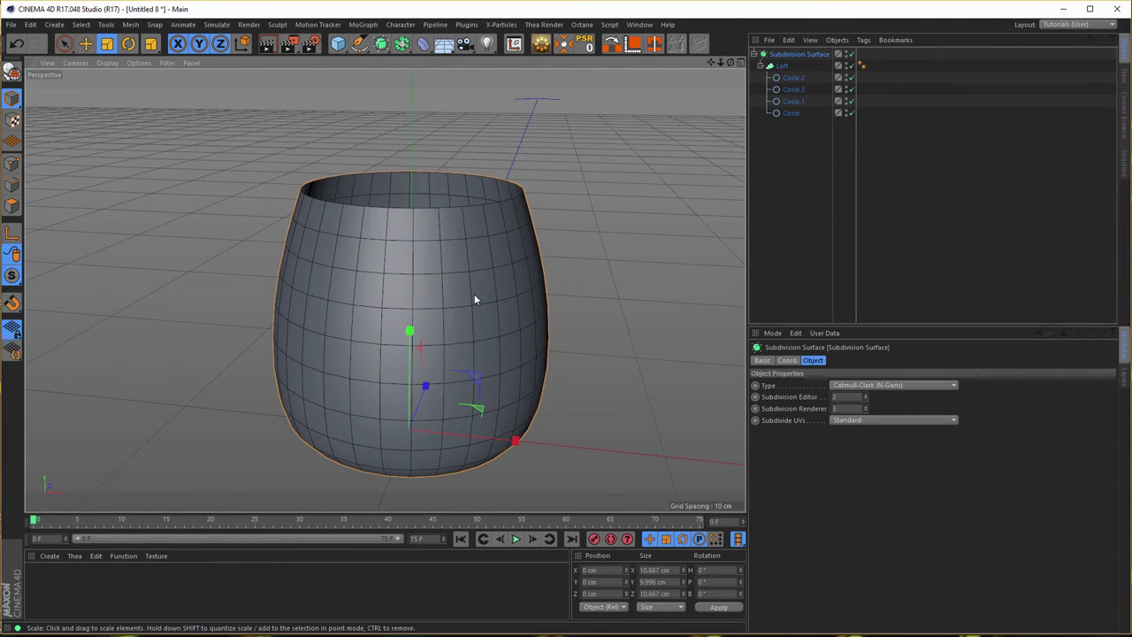
click(783, 66)
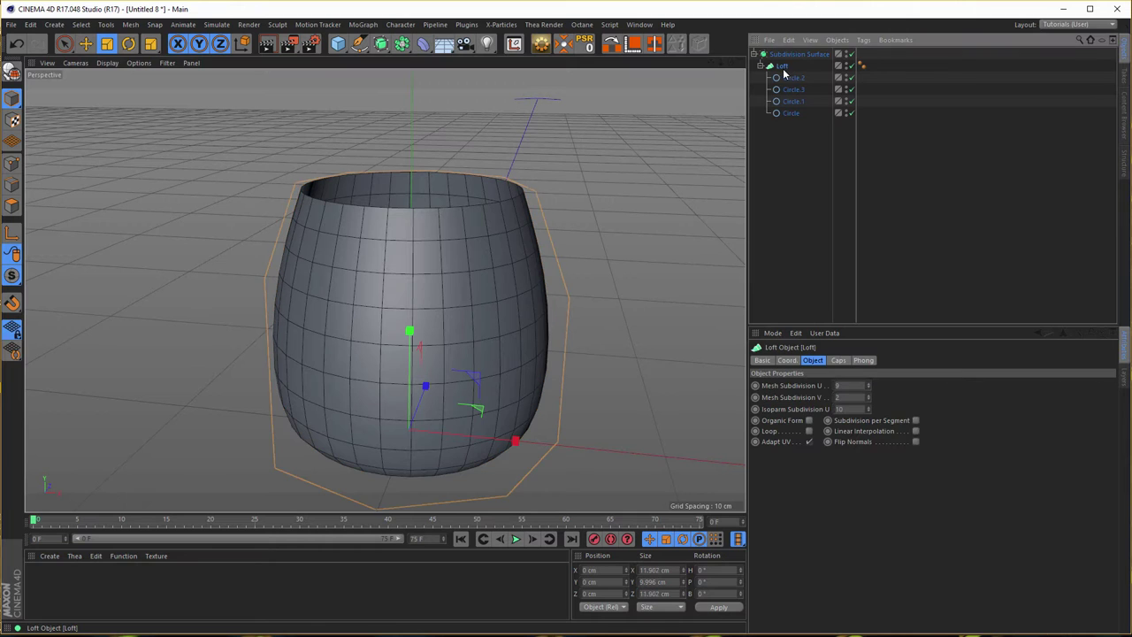
click(851, 54)
alt+drag(430, 331, 434, 237)
scroll(408, 245, up, 5)
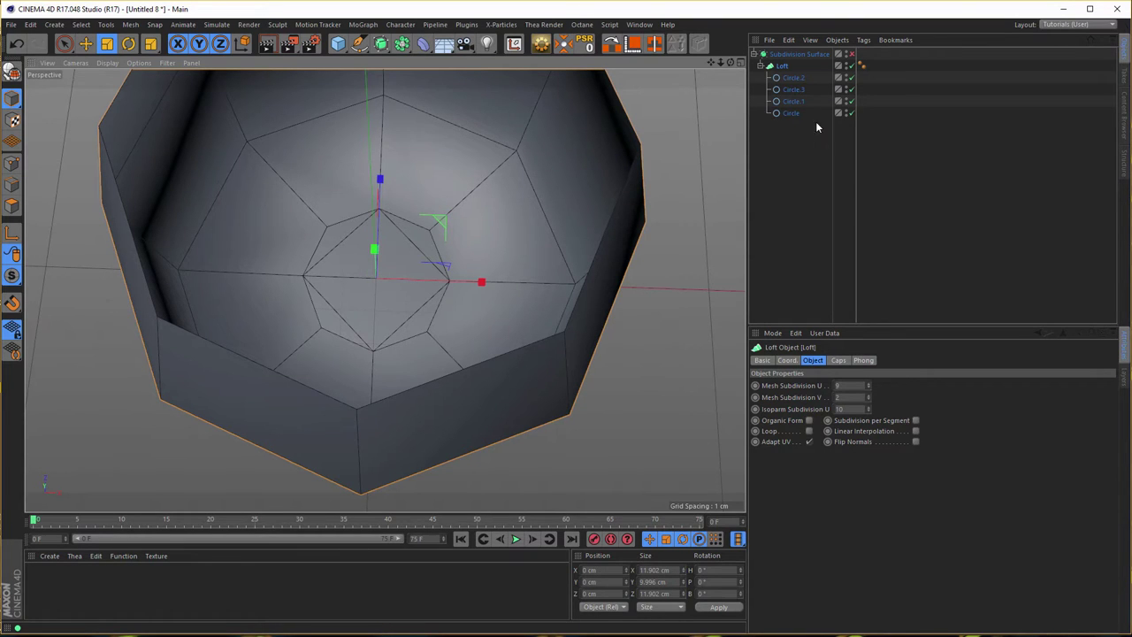
click(760, 66)
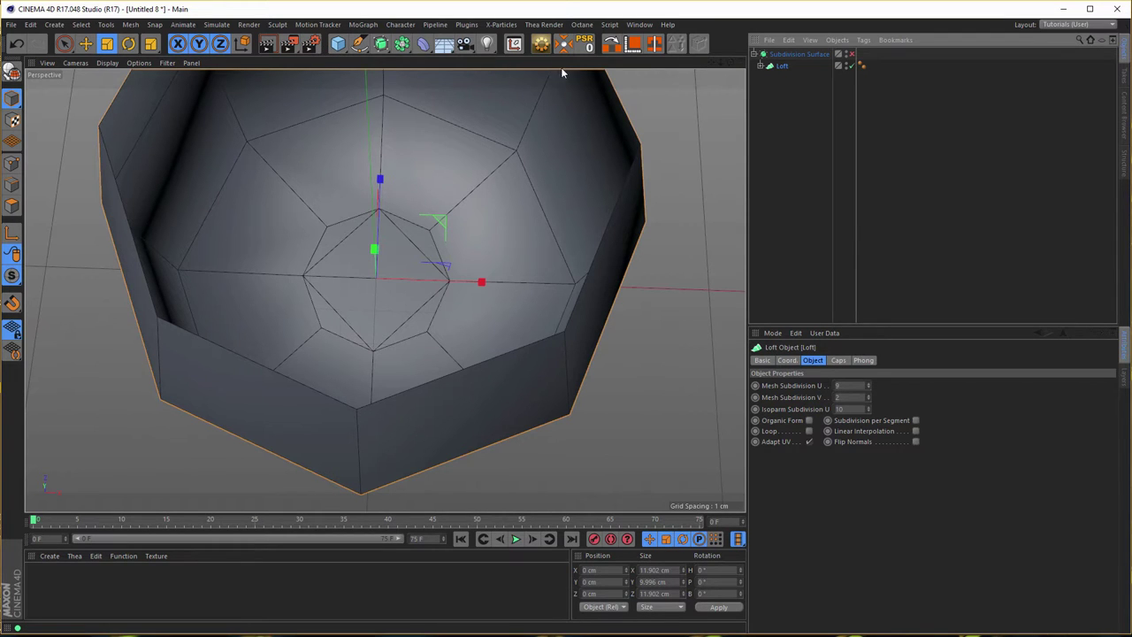
click(796, 54)
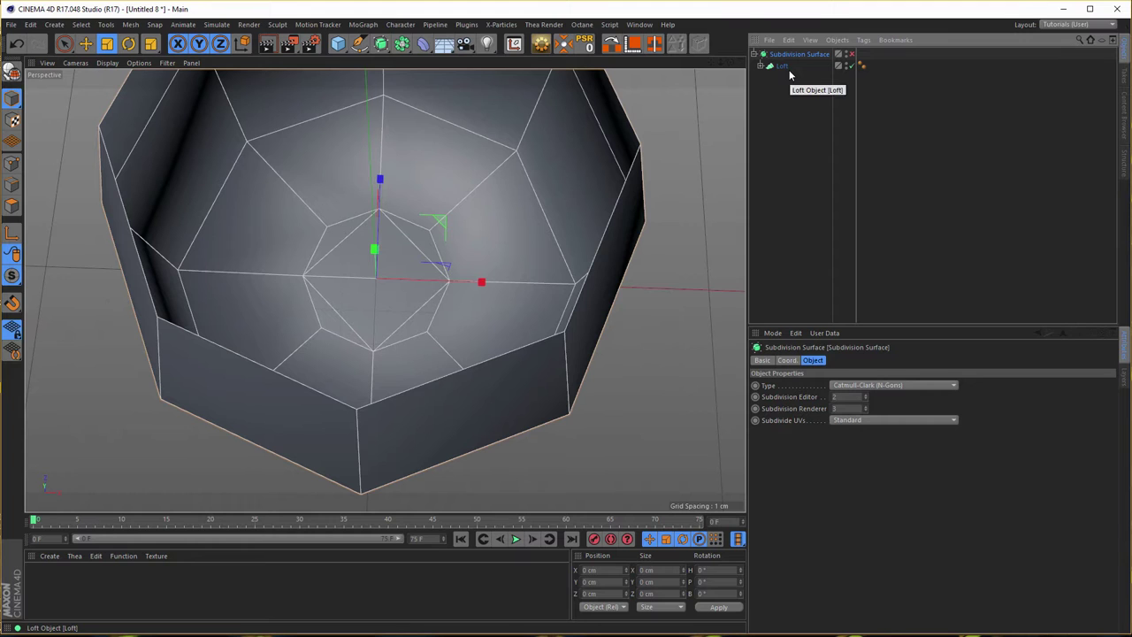
Create an empty top-level Null named 'backup'
key(alt+g)
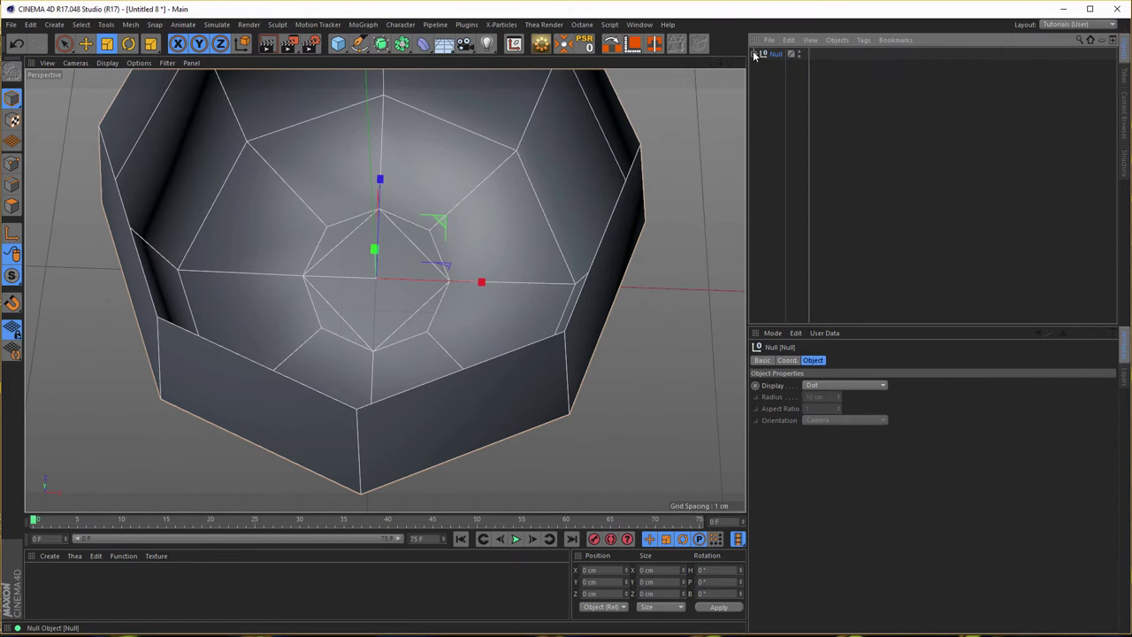
key(ctrl+z)
key(ctrl+z)
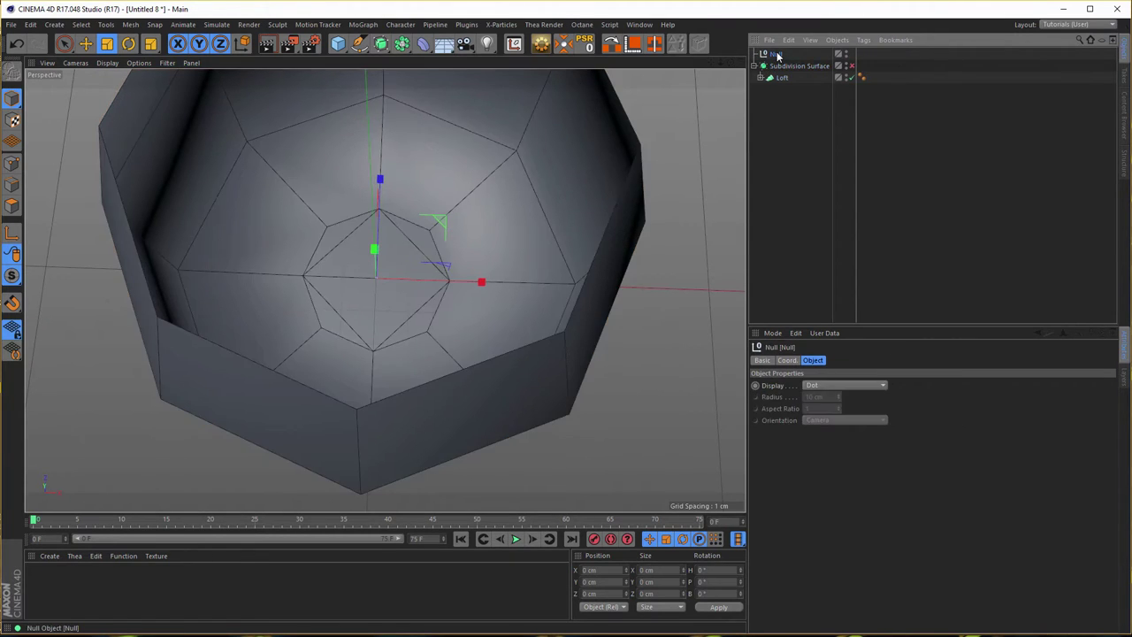
double_click(778, 54)
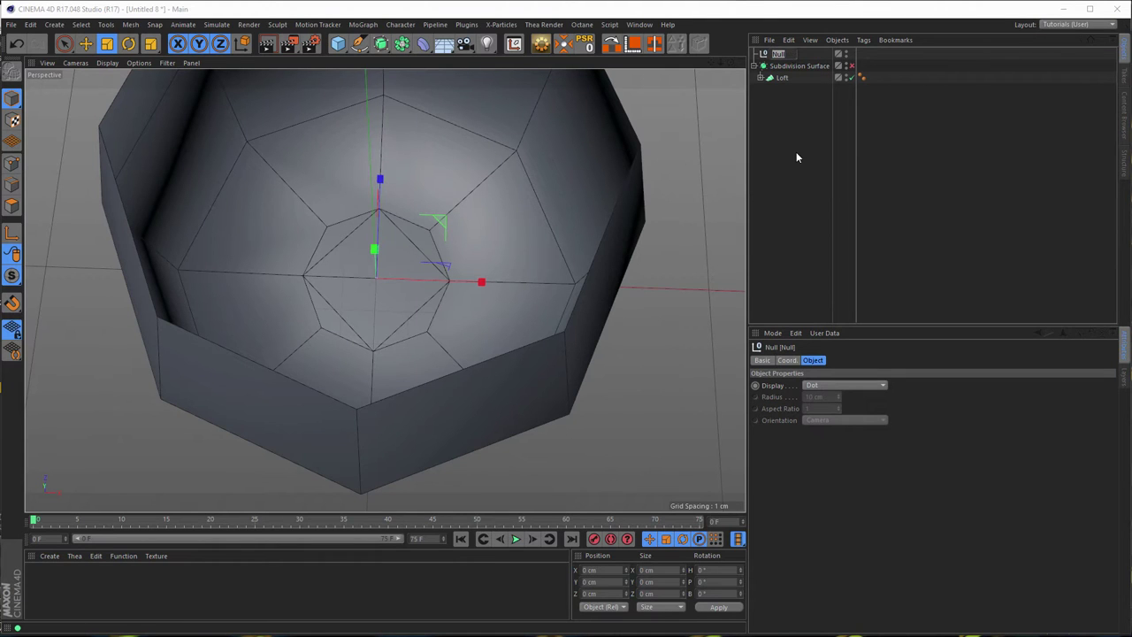
text(backup)
key(Return)
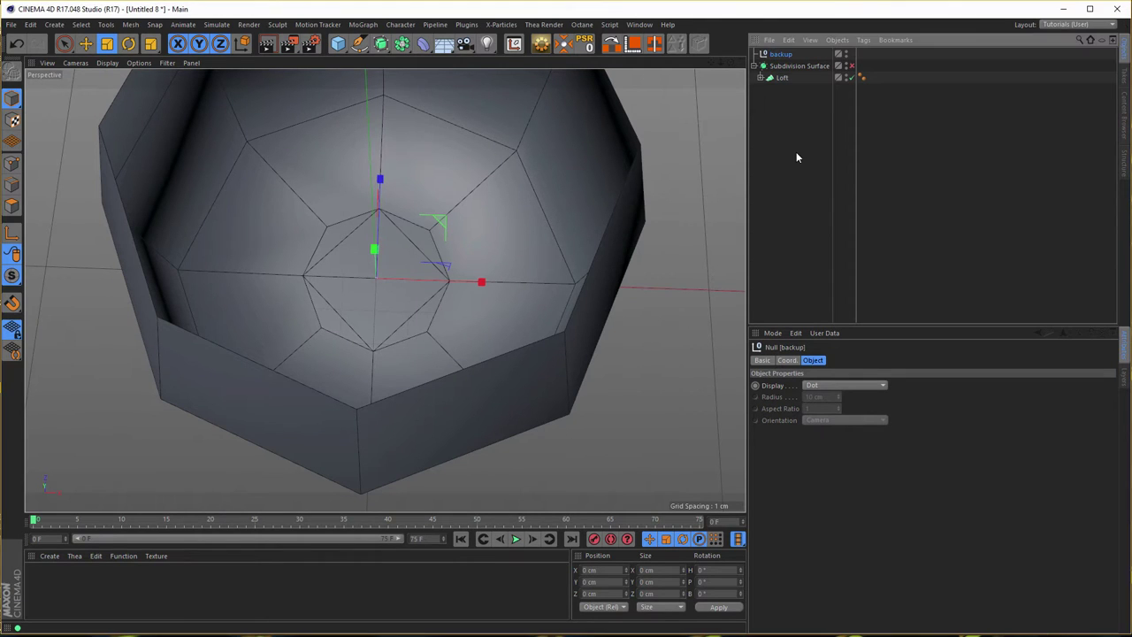
Copy the Loft into 'backup', disable the copy, hide and collapse the null, then reselect the Loft
click(782, 78)
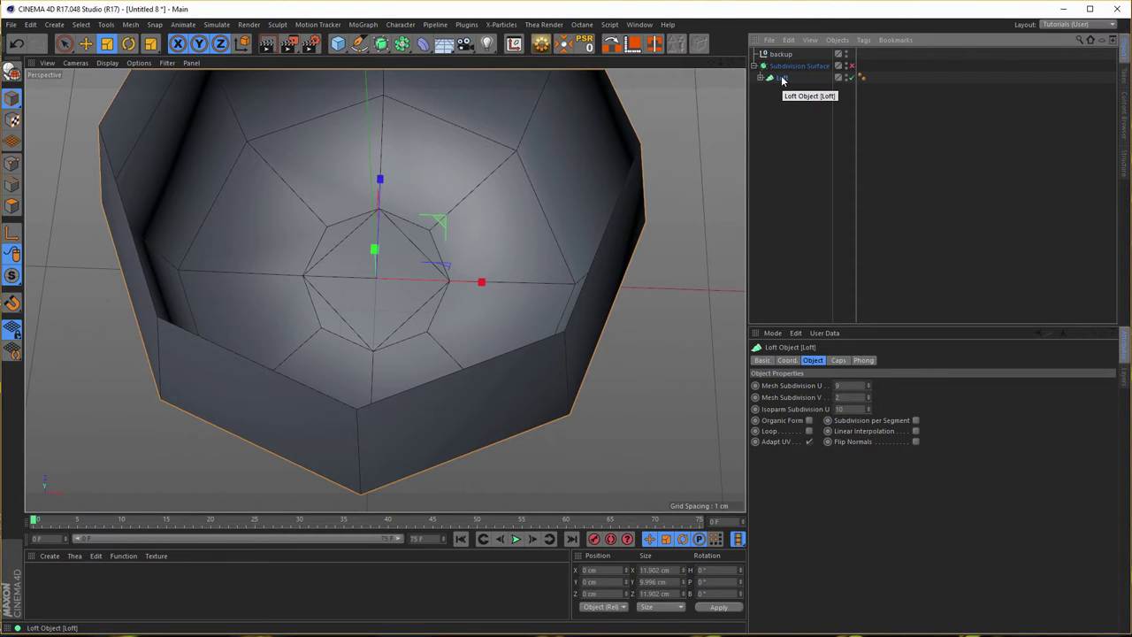
drag(782, 80, 783, 57)
click(852, 66)
click(847, 53)
click(847, 53)
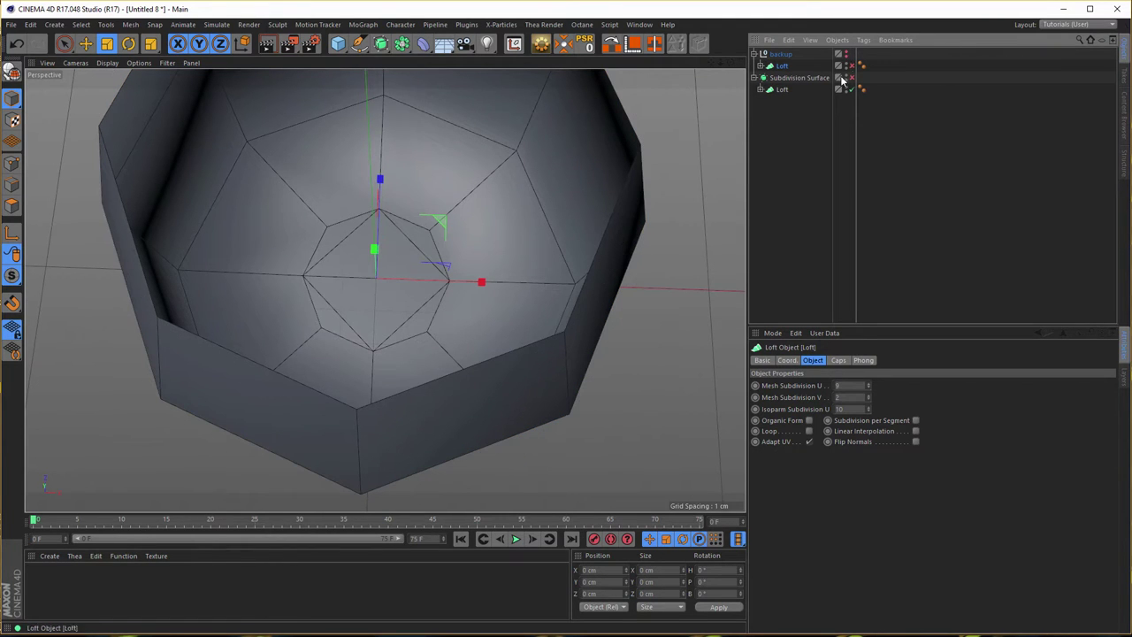
click(758, 55)
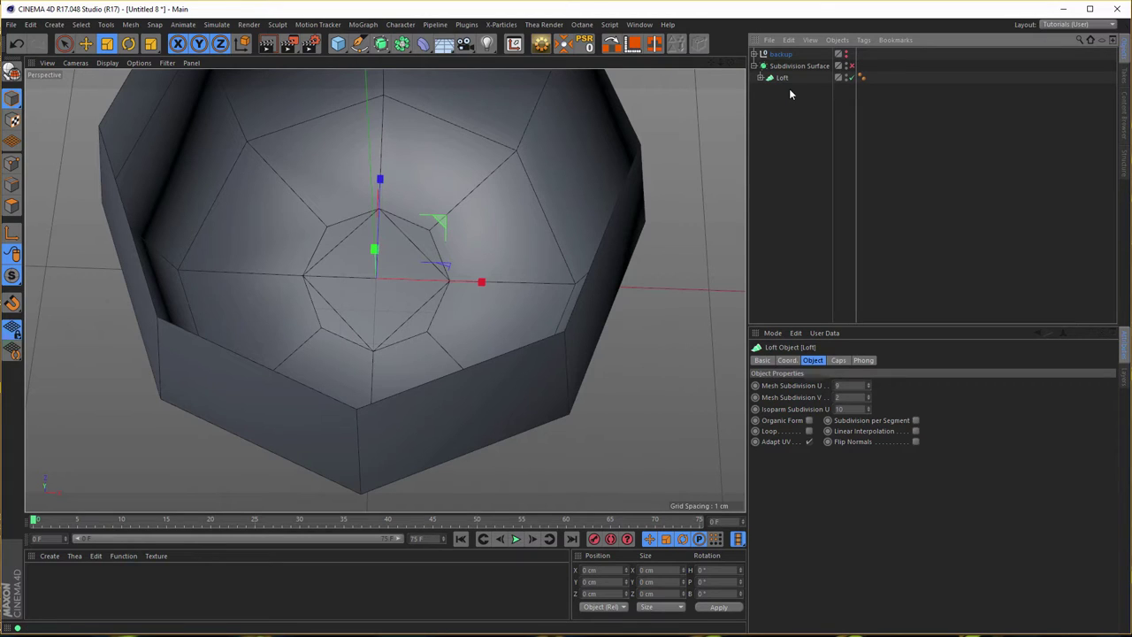
click(772, 80)
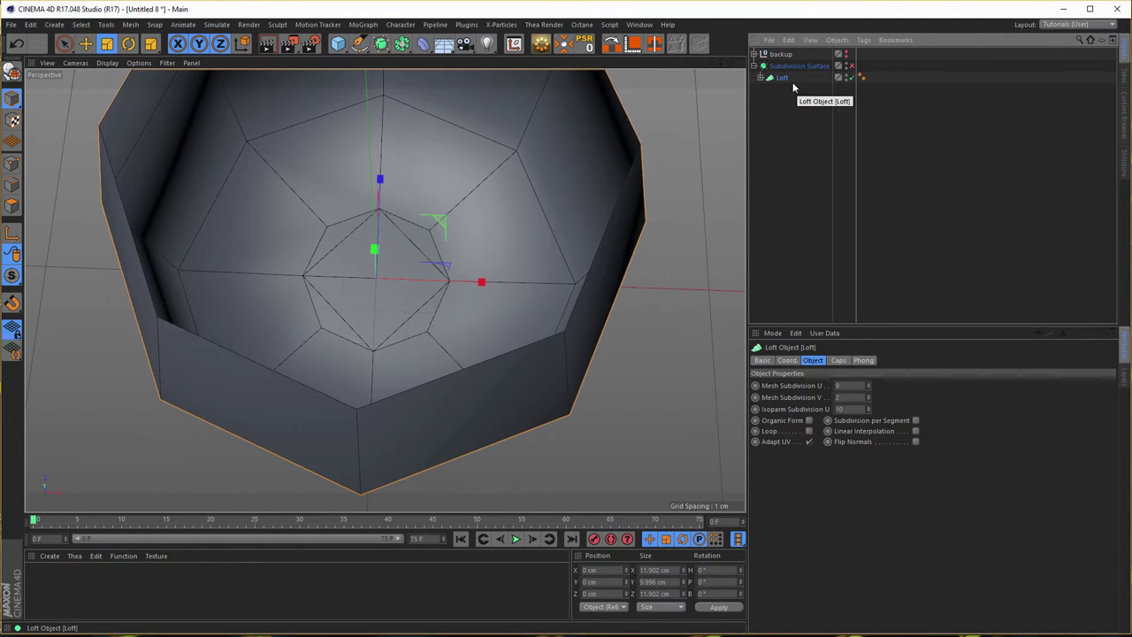
Make the Loft editable with C and confirm the collapse, producing polygon object Loft.1
click(540, 46)
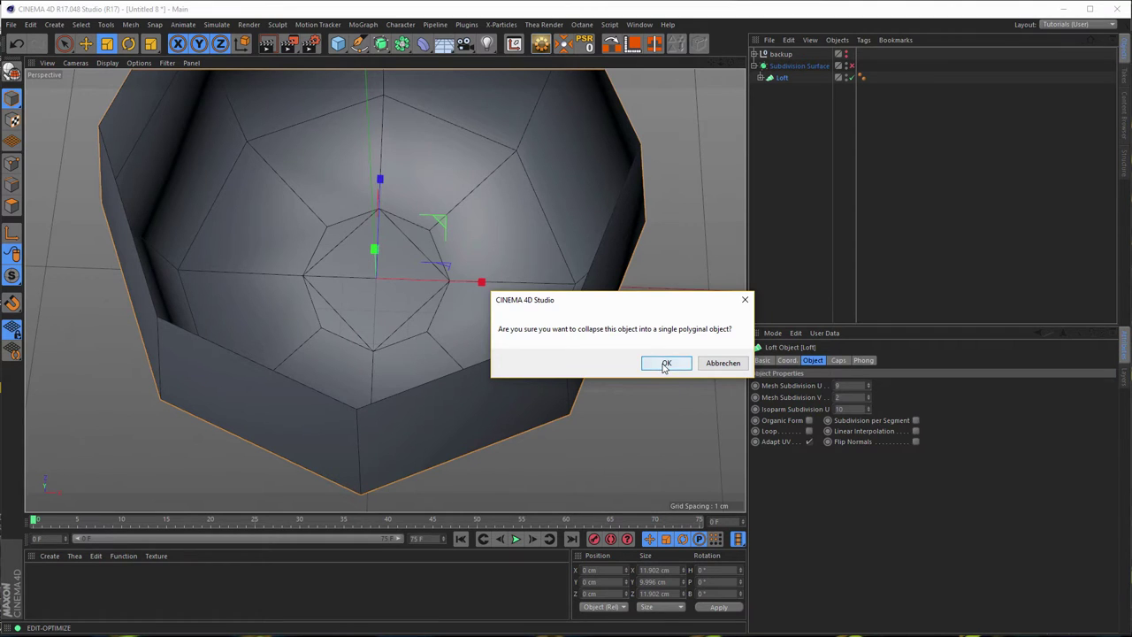
click(665, 365)
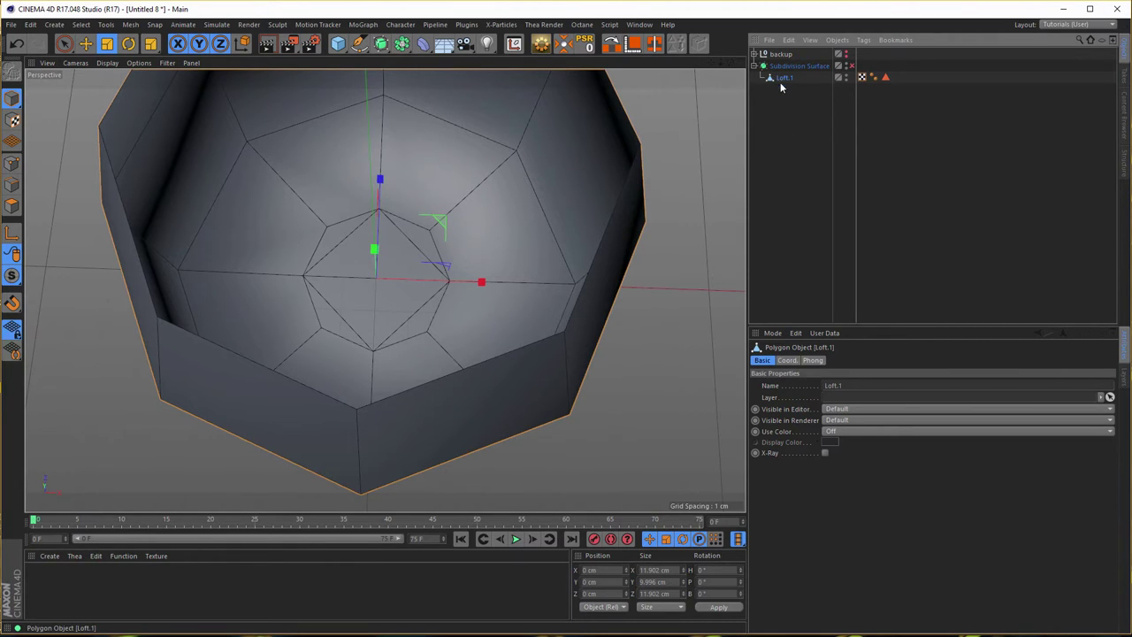
Switch Loft.1 to Edge mode with the Live Selection tool (9)
mouse_move(458, 299)
alt+mouse_down()
mouse_move(453, 407)
mouse_move(447, 285)
alt+mouse_up()
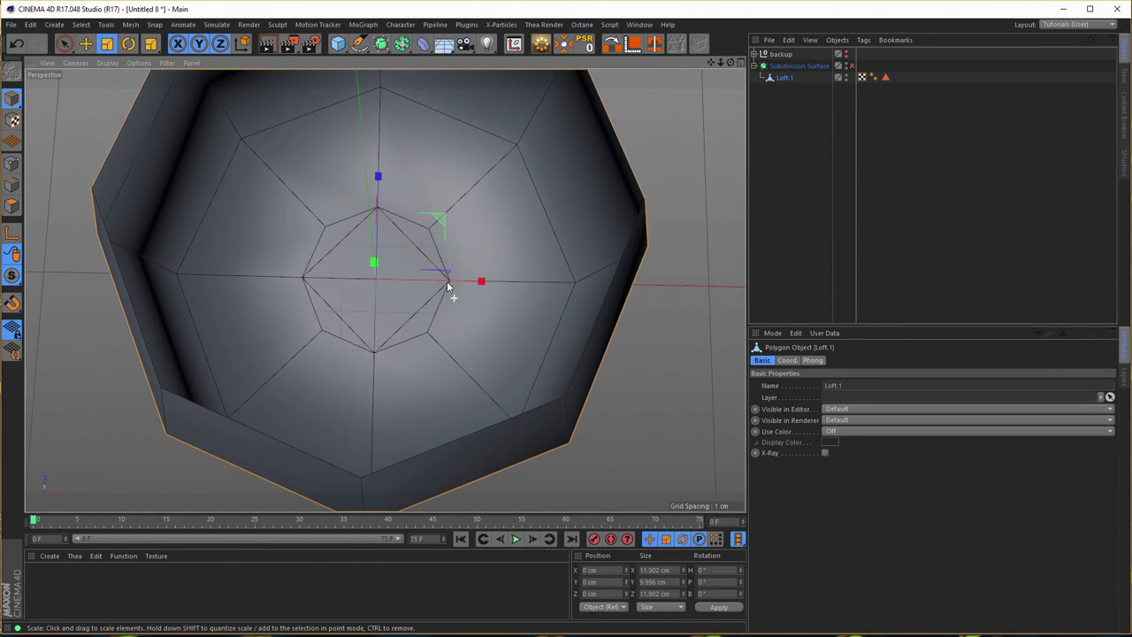
scroll(427, 270, up, 5)
scroll(407, 240, down, 2)
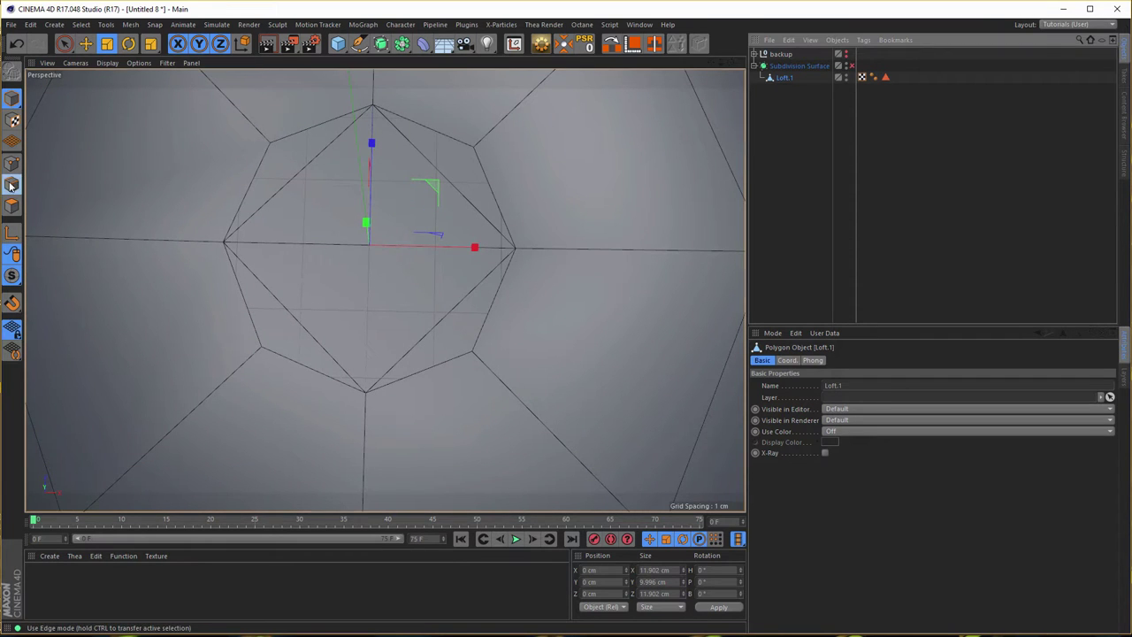
click(11, 184)
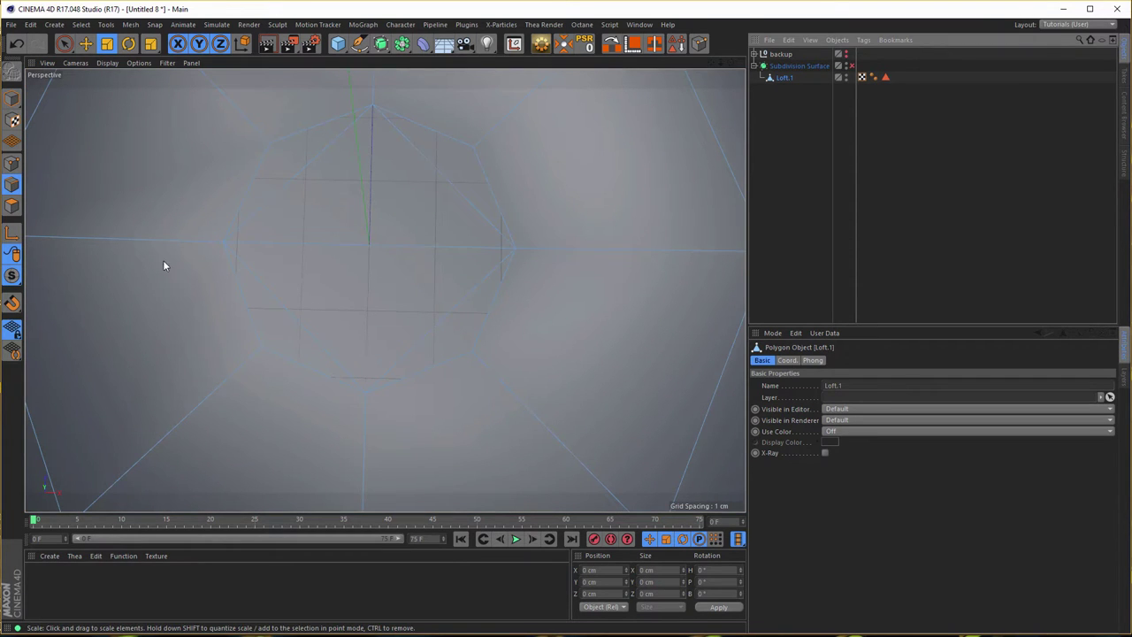
key(9)
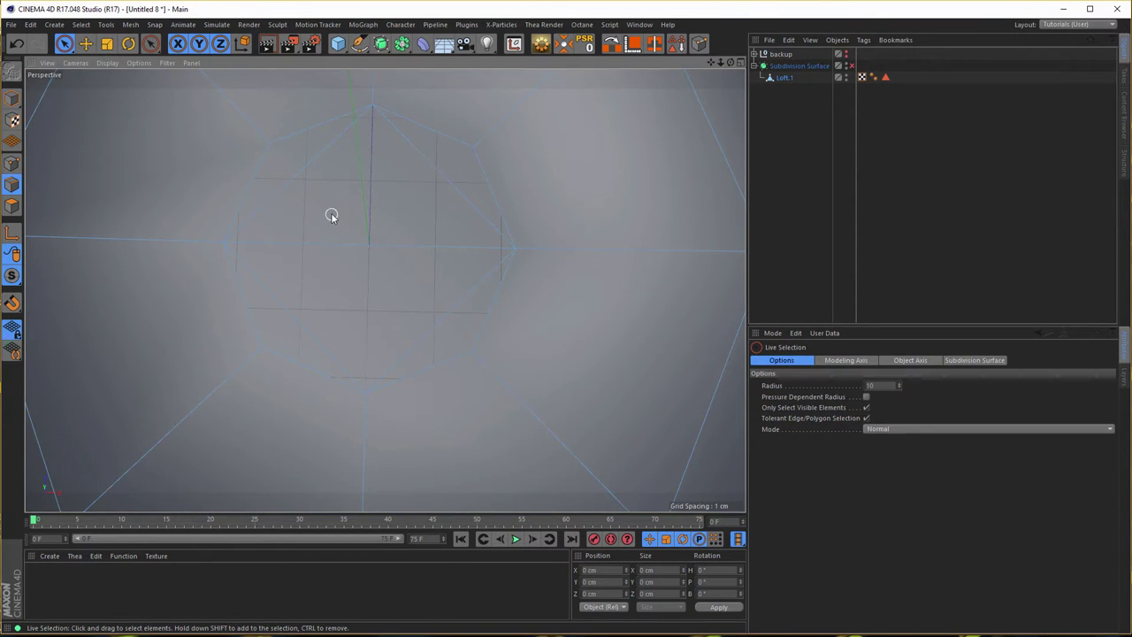
Hide the viewport grid via the Filter menu and orbit beneath the cup
click(135, 62)
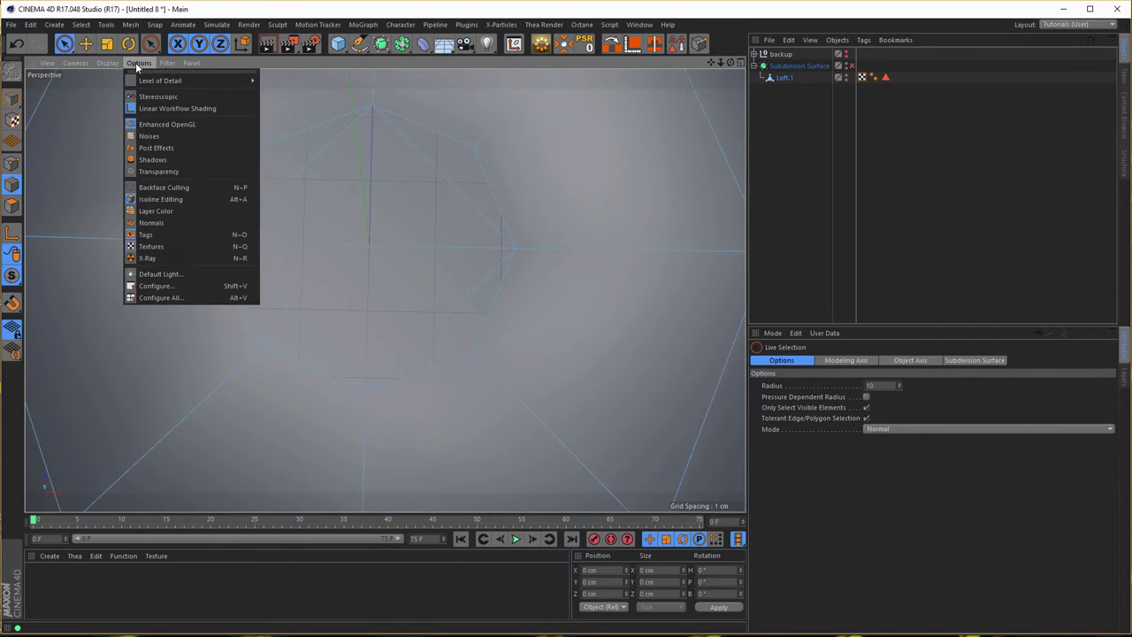
mouse_move(167, 62)
click(177, 233)
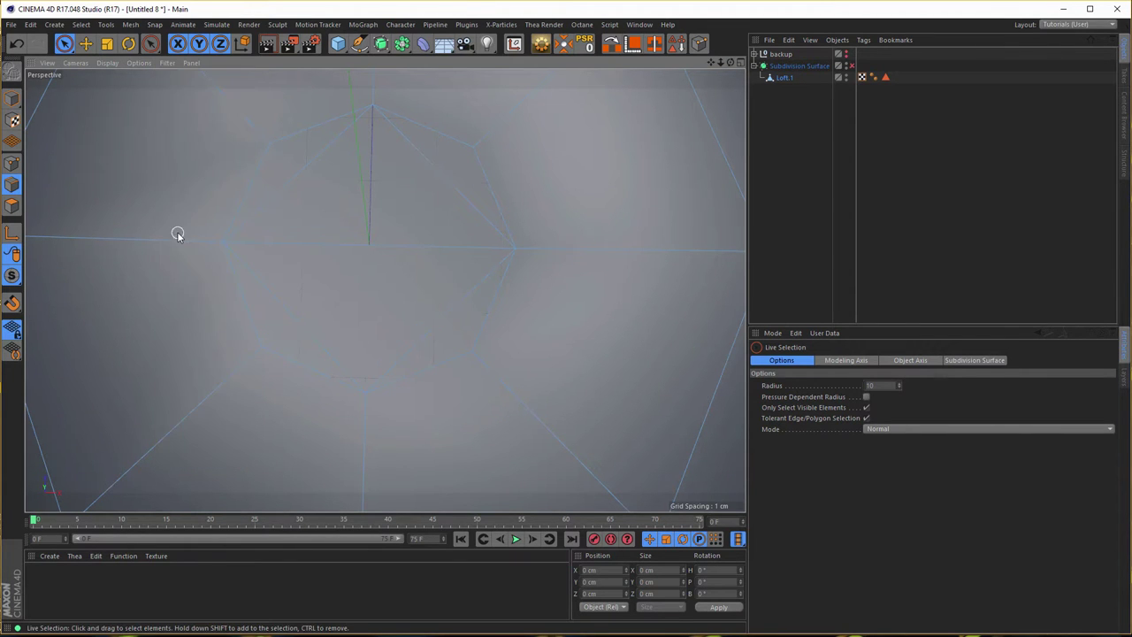
alt+drag(341, 215, 442, 319)
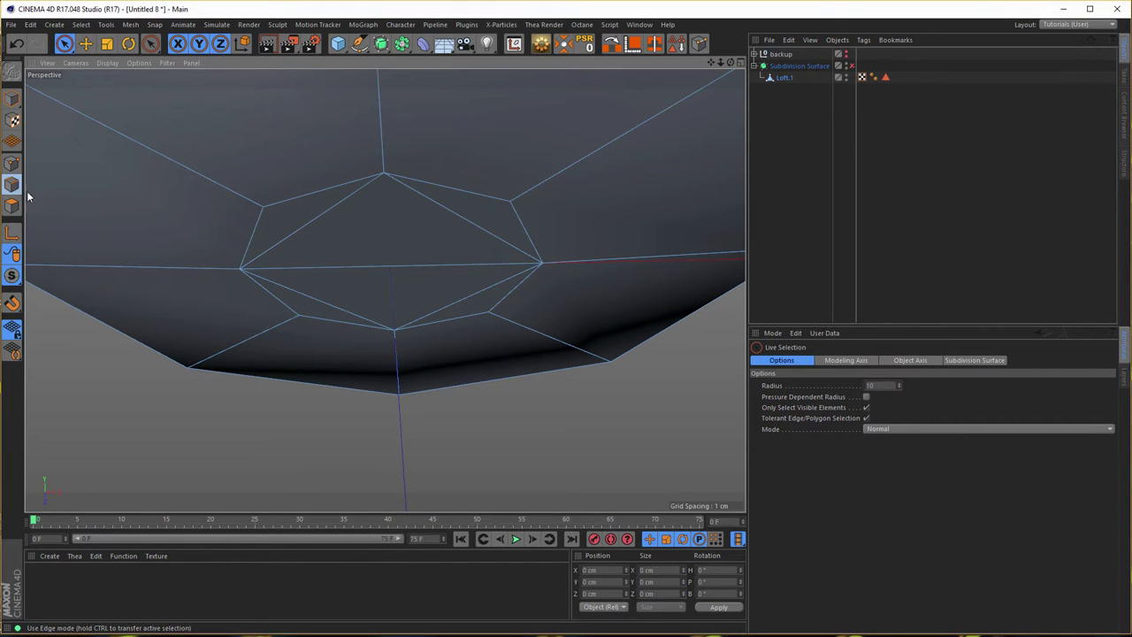
Select the four diamond edges at the base centre and dissolve them
click(329, 216)
shift+click(463, 222)
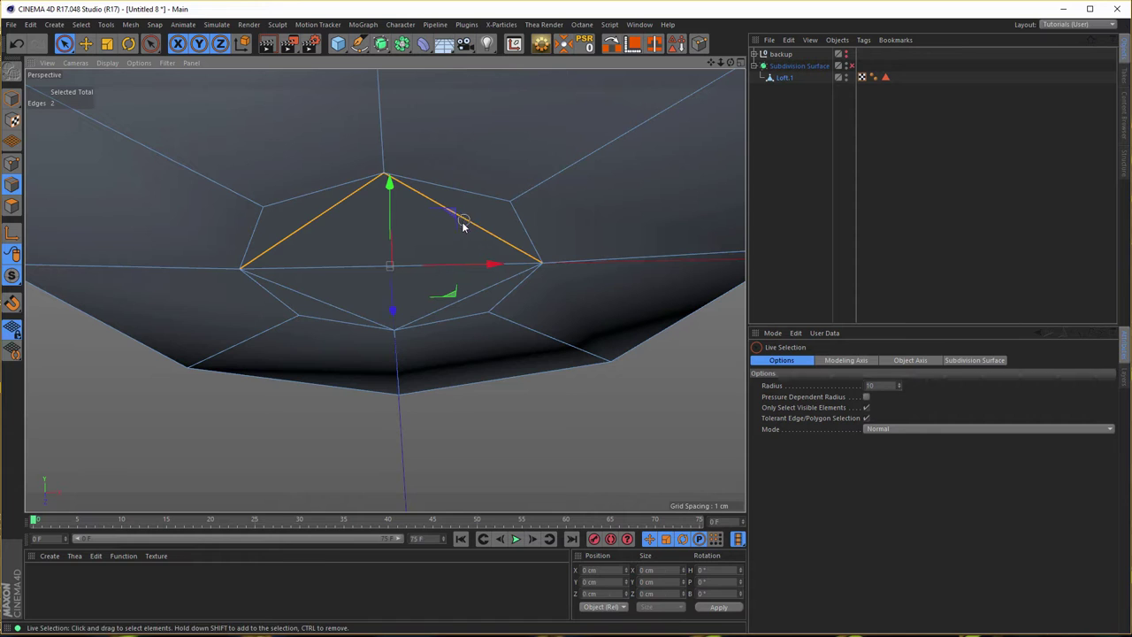
shift+click(411, 320)
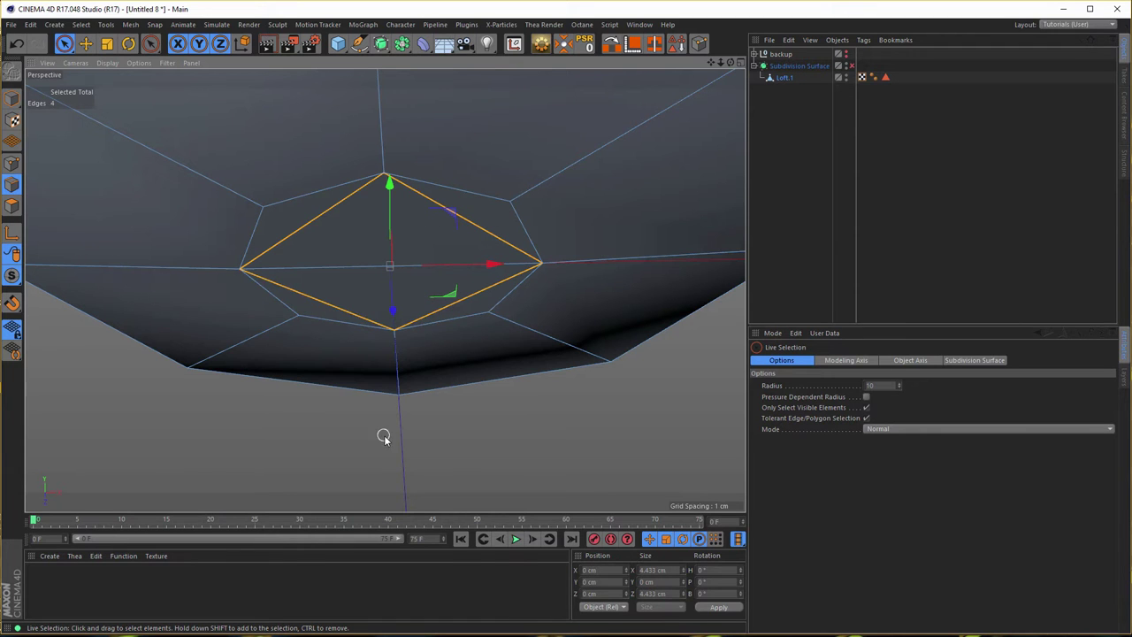
right_click(479, 428)
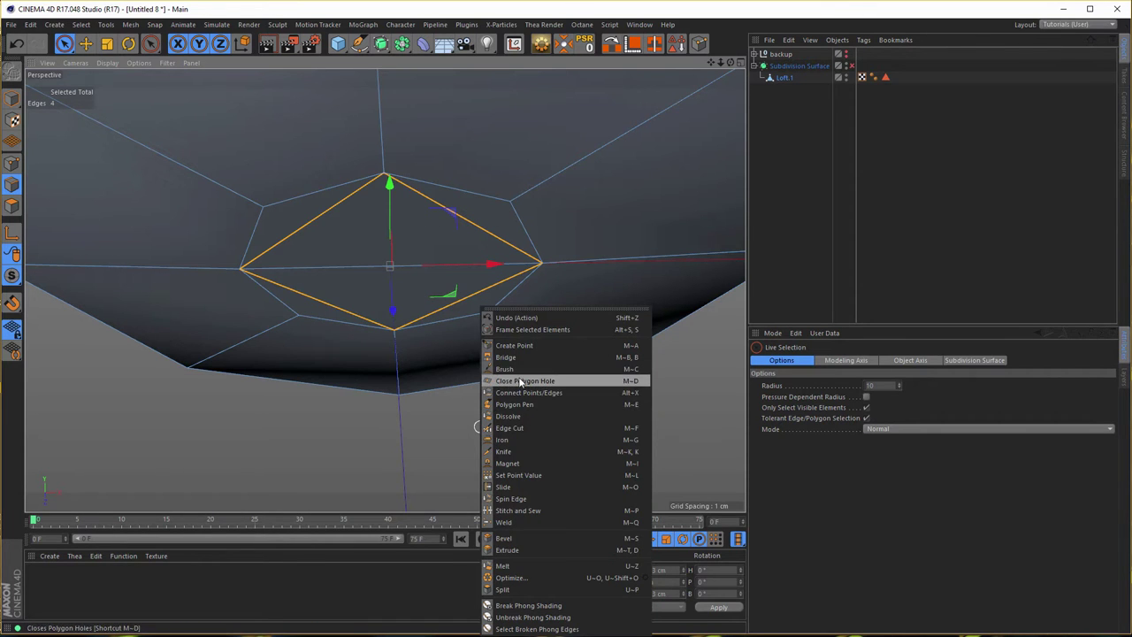
click(510, 415)
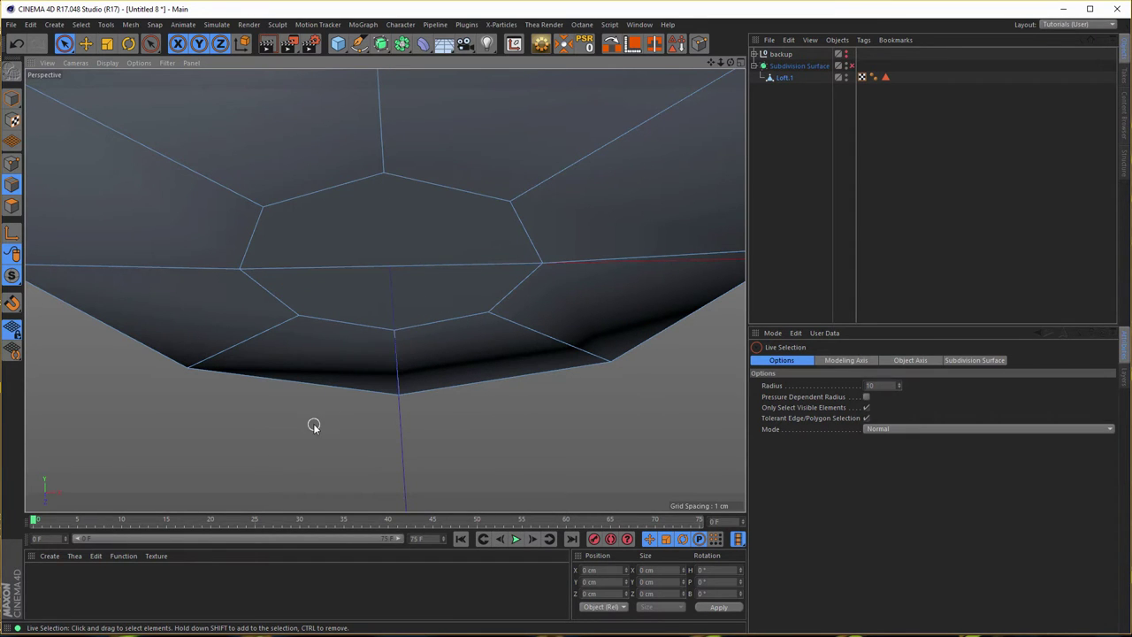
key(k)
key(k)
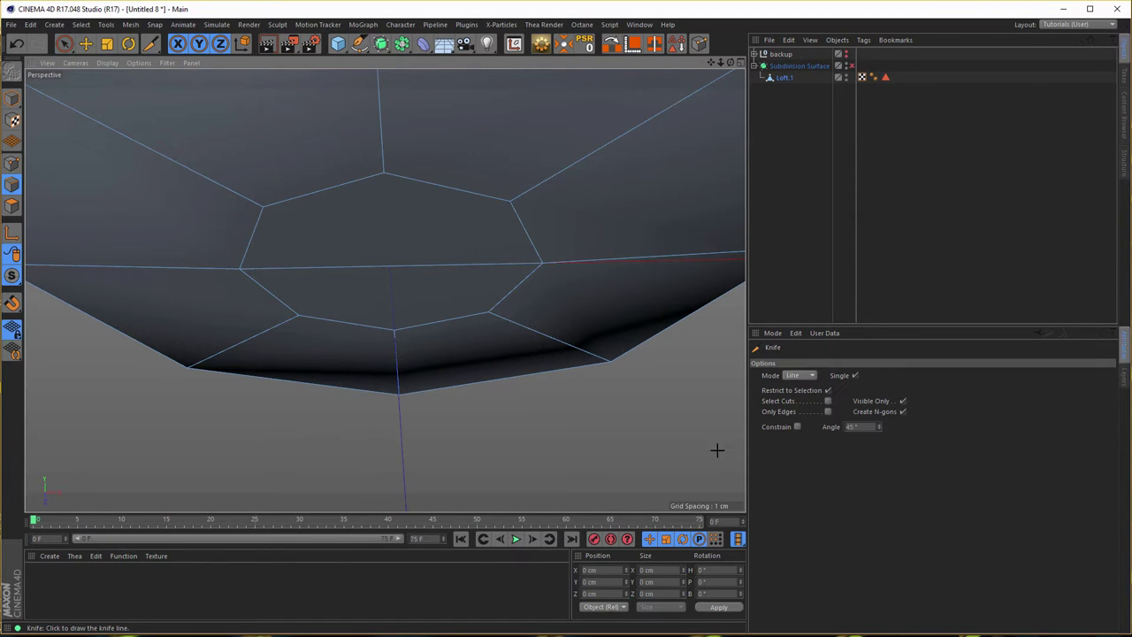
Knife-cut a line through the base centre with Restrict to Selection off, then return to Model mode
click(828, 390)
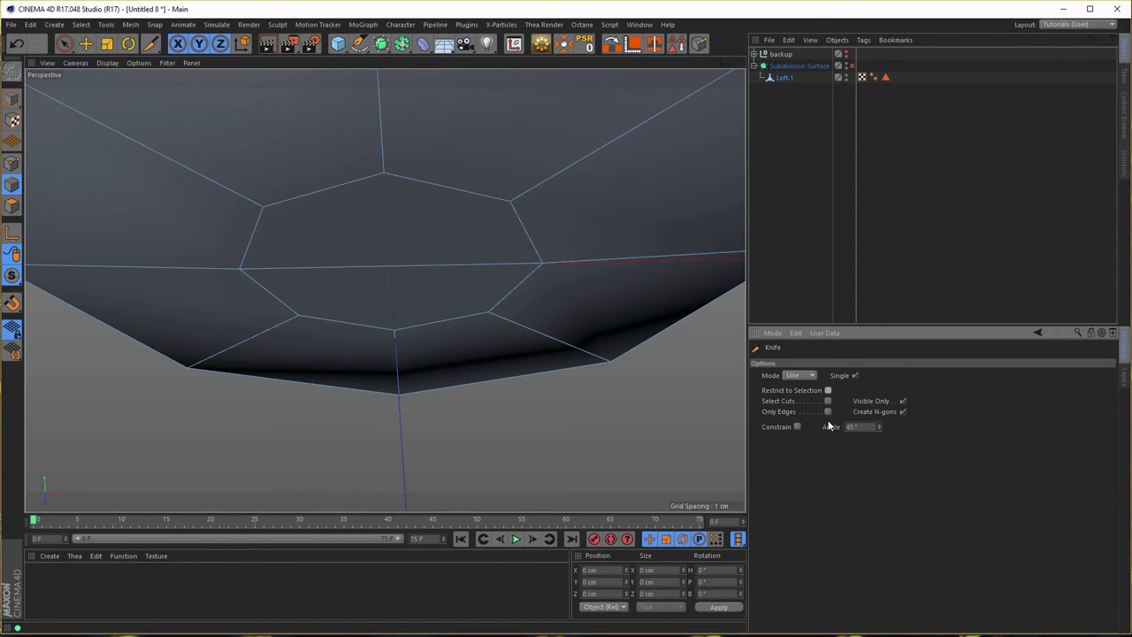
drag(384, 173, 393, 322)
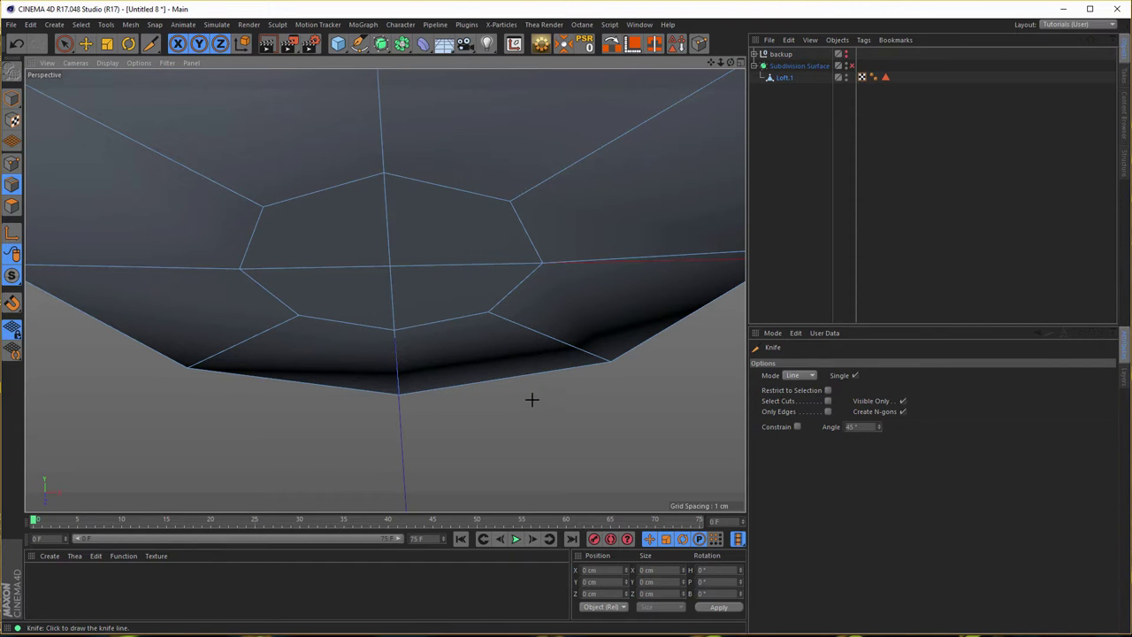
scroll(465, 359, down, 2)
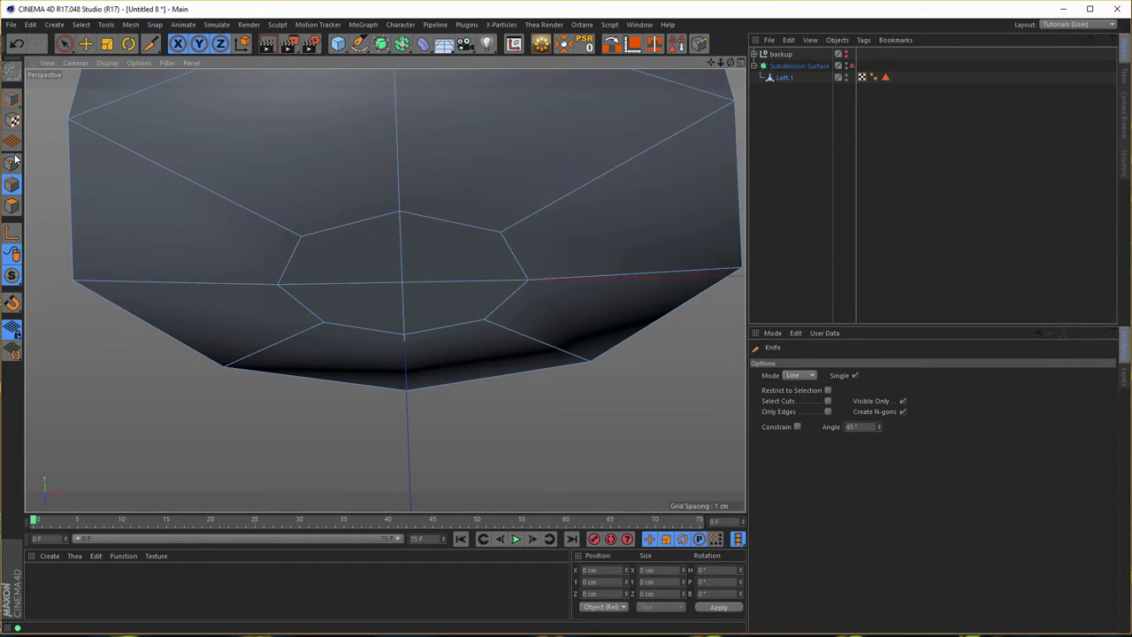
click(12, 98)
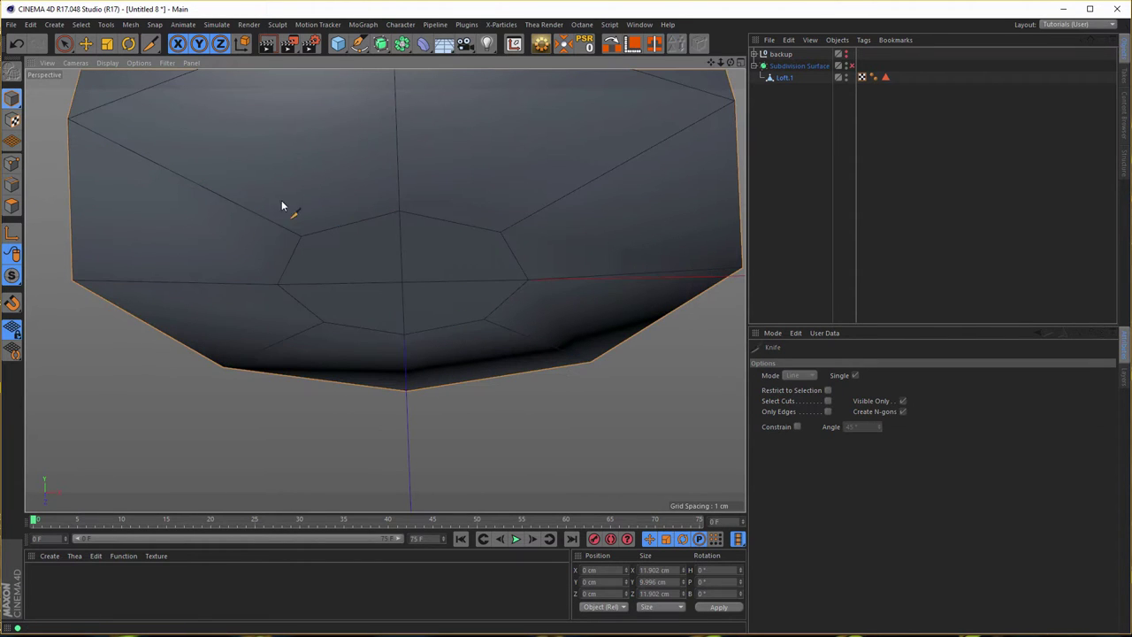
Enable the Subdivision Surface and orbit to inspect the smoothed cup
click(852, 67)
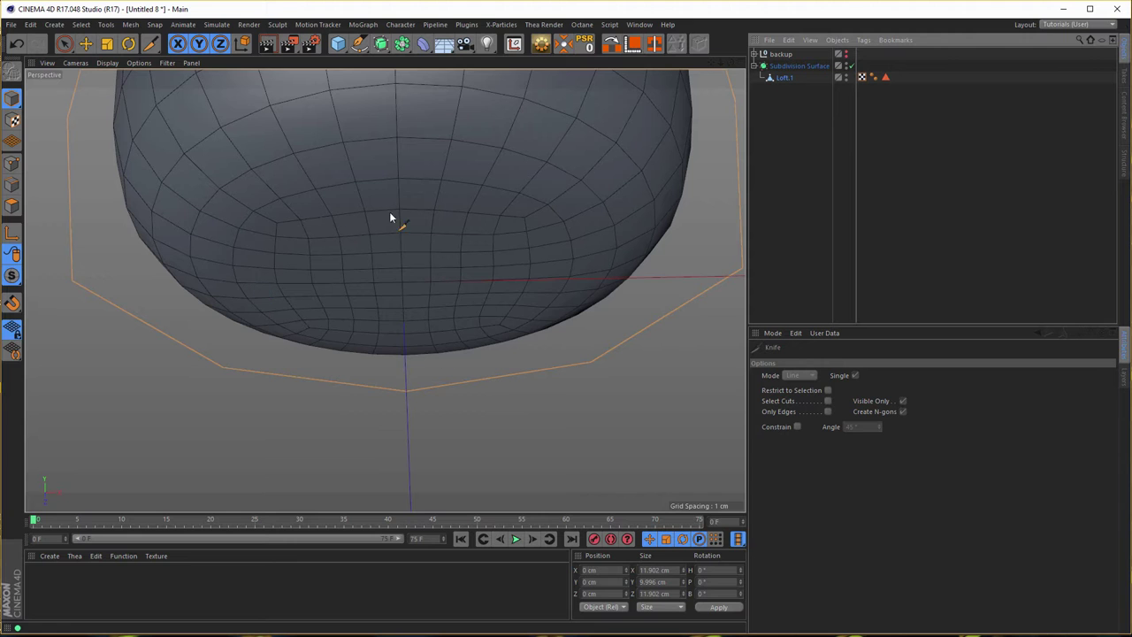
scroll(393, 261, down, 3)
alt+drag(410, 250, 415, 195)
scroll(390, 243, down, 2)
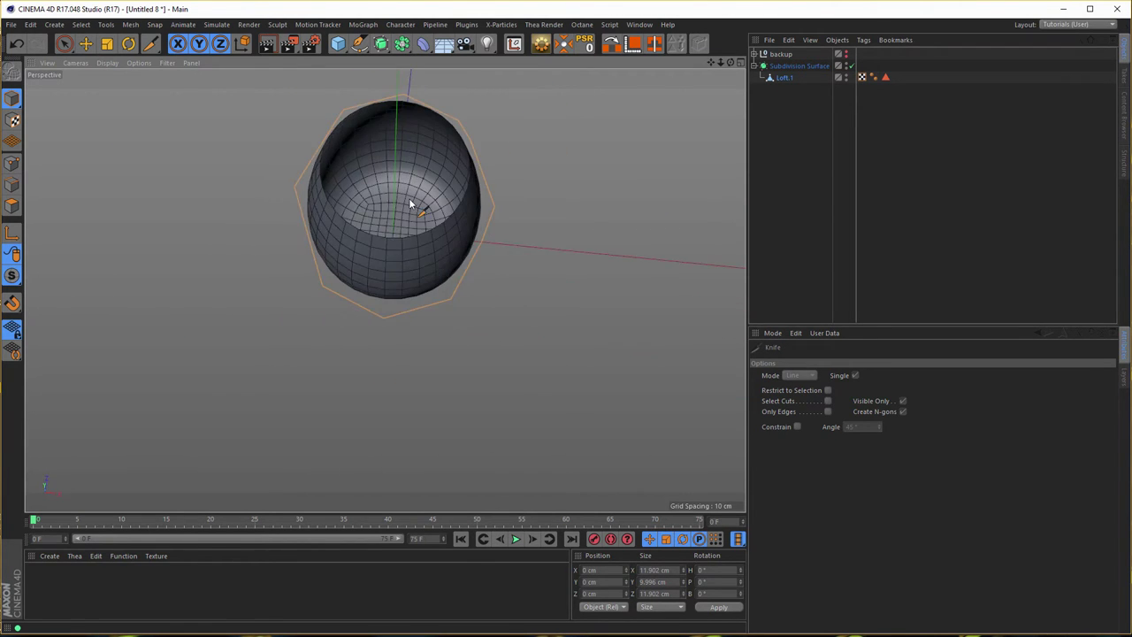
scroll(450, 203, up, 4)
alt+drag(452, 232, 421, 351)
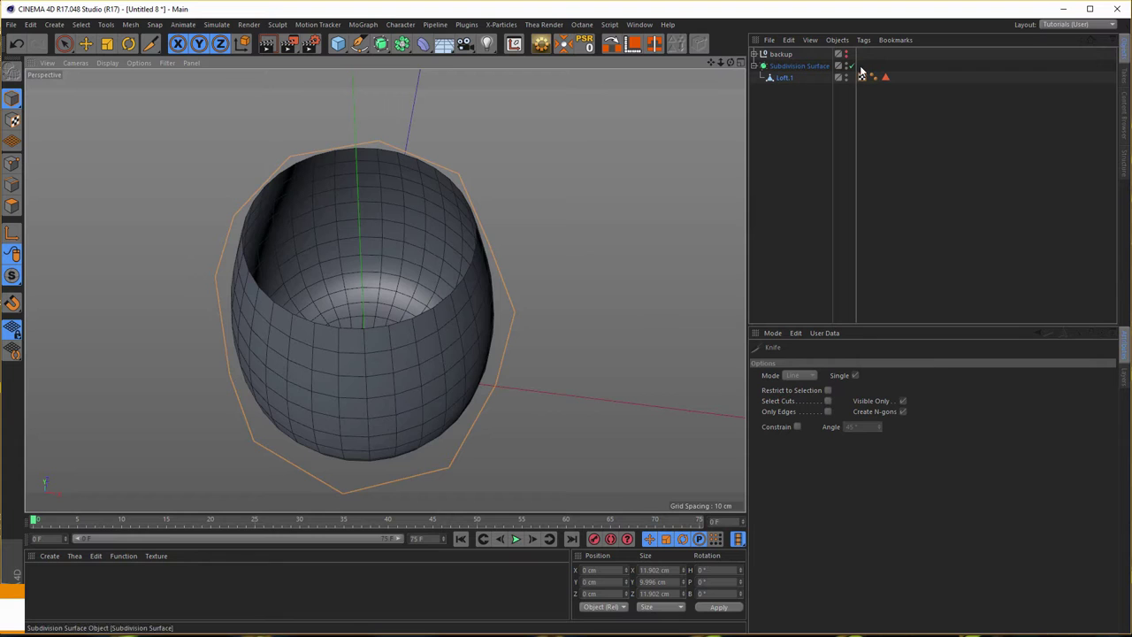
Disable smoothing again, select Loft.1 and switch to Polygon mode
key(q)
click(785, 79)
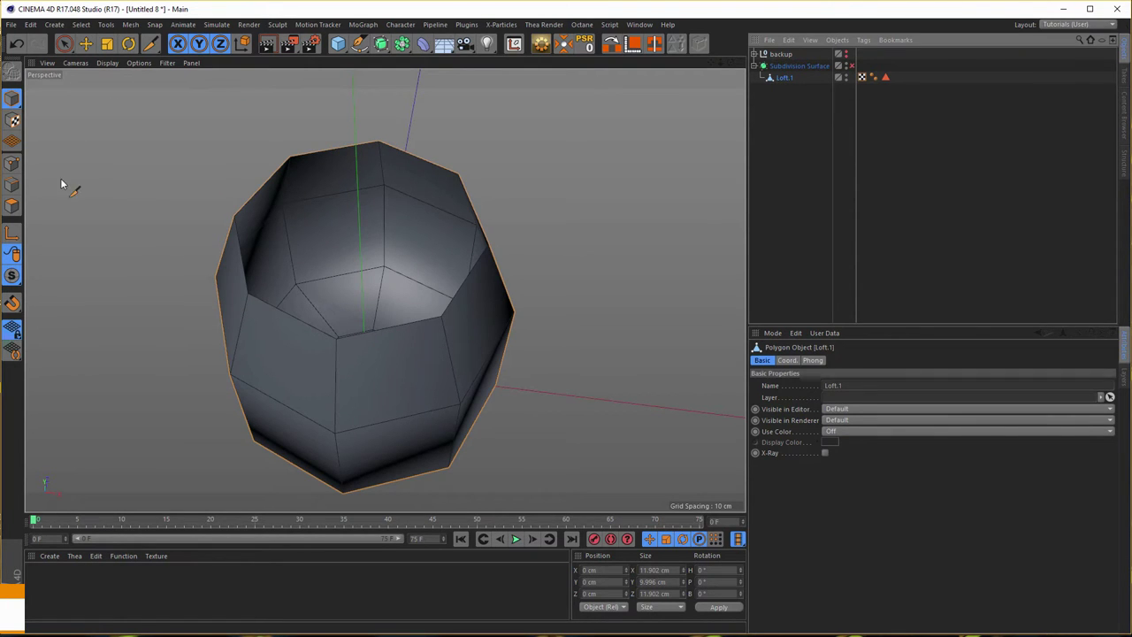
click(12, 206)
Select all 28 polygons and set up Extrude with Create Caps in the Front view
key(k)
key(k)
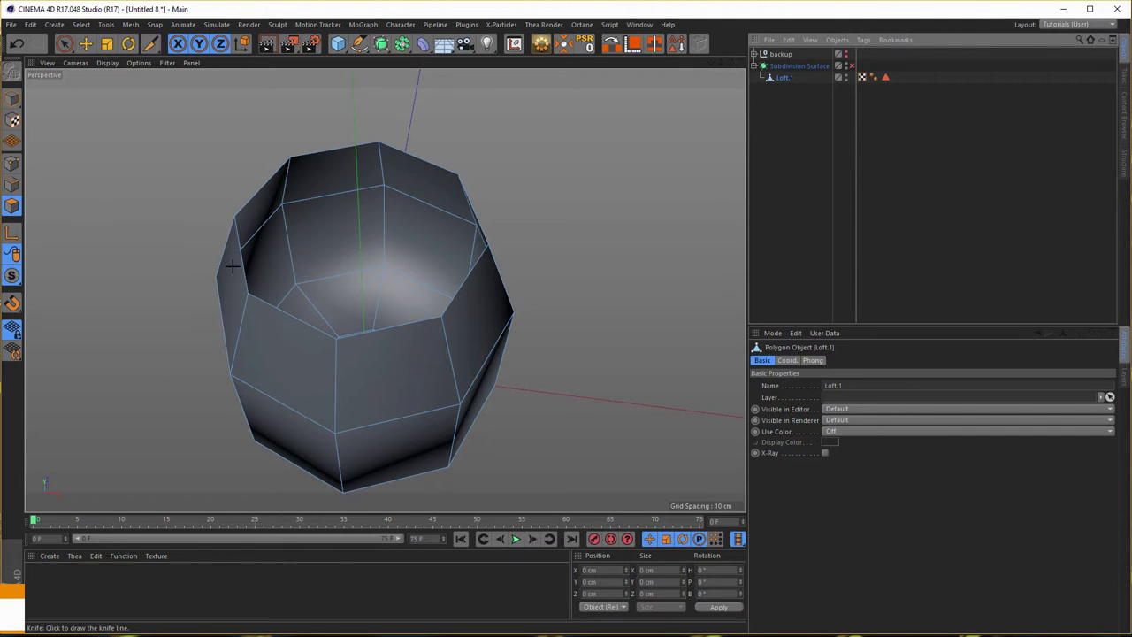
click(65, 44)
key(ctrl+a)
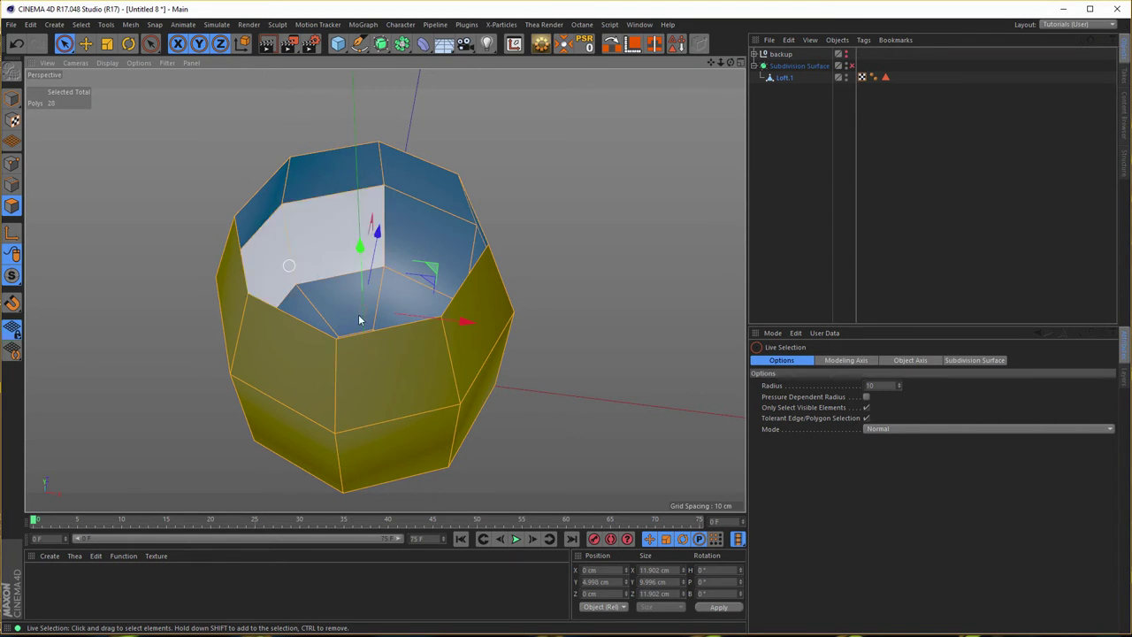
key(d)
middle_click(623, 291)
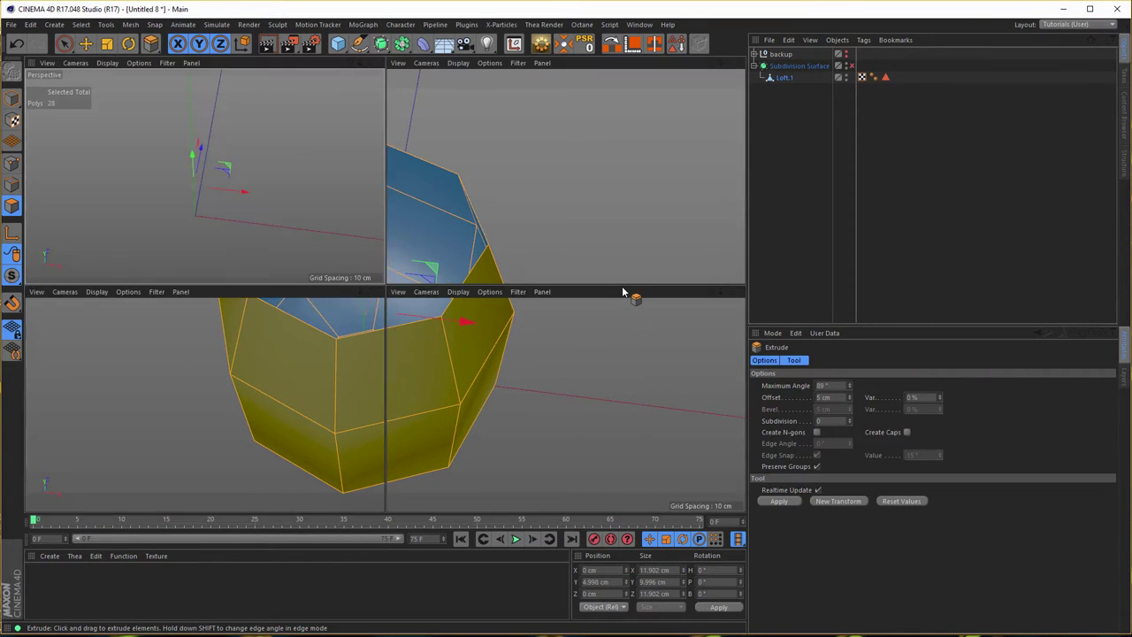
middle_click(599, 368)
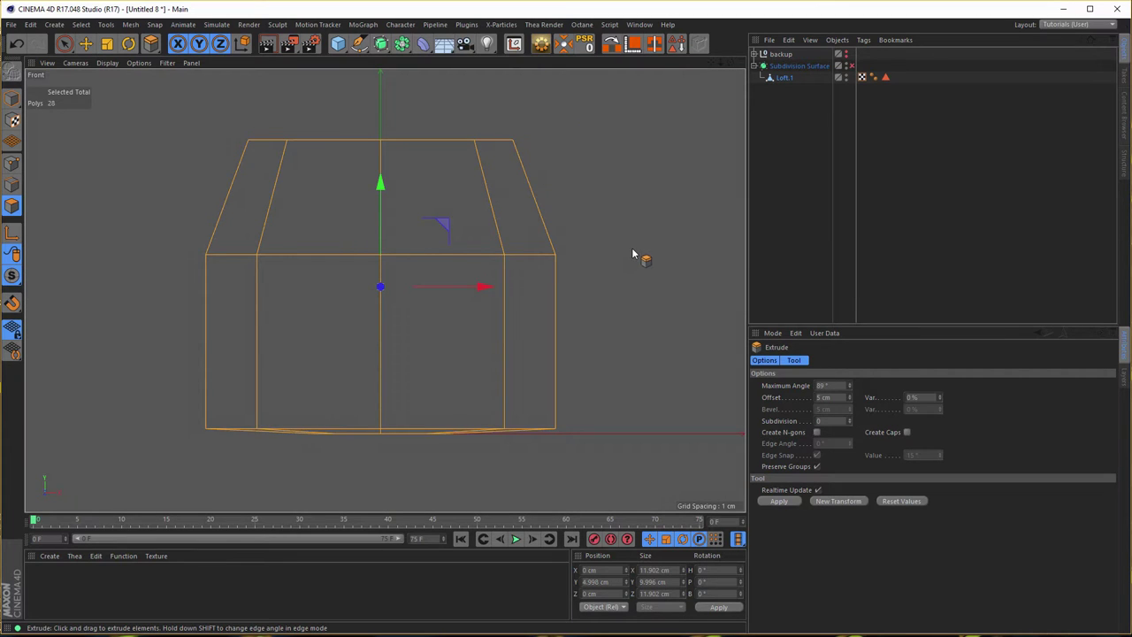
click(908, 433)
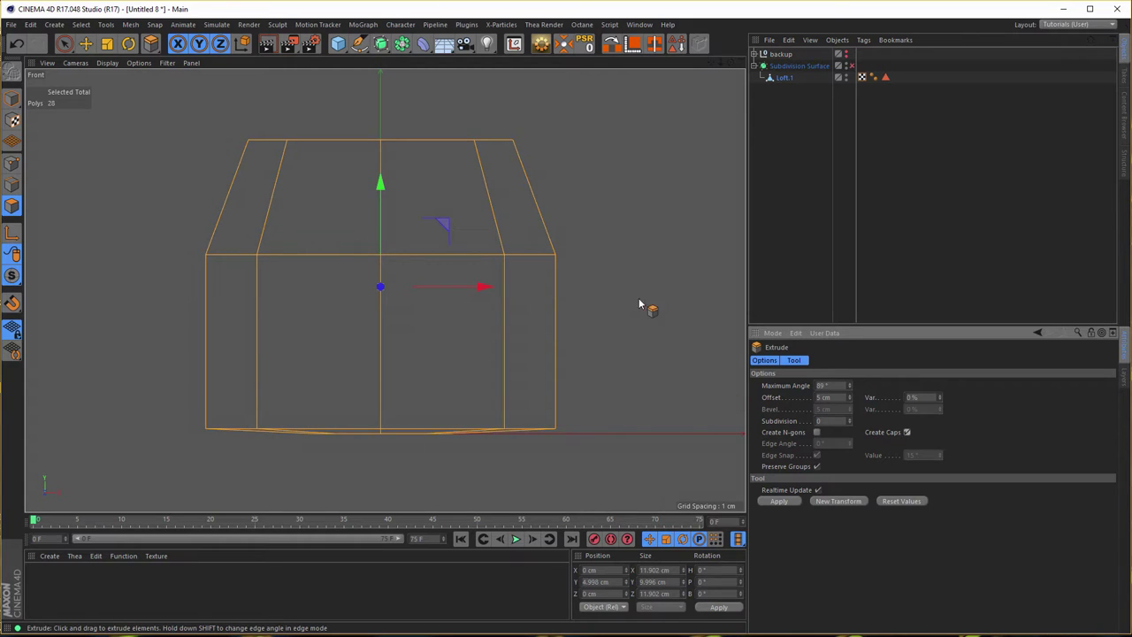
Extrude the polygons inward to a -0.19 cm offset and check the thickened cup in Perspective
drag(652, 303, 634, 303)
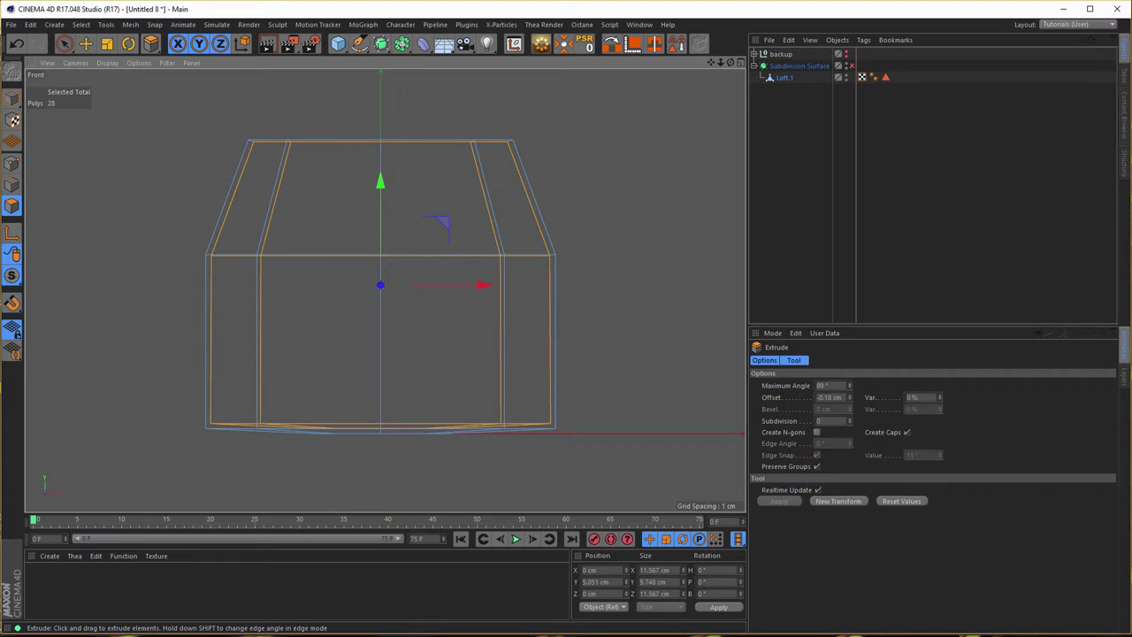
drag(635, 304, 641, 304)
middle_click(513, 271)
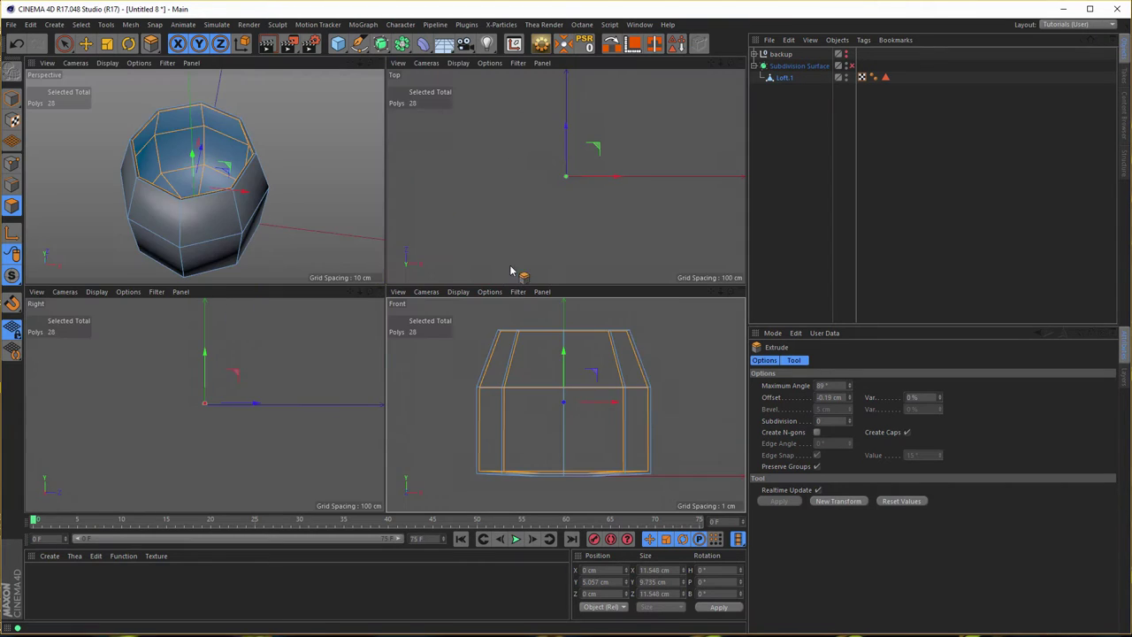
middle_click(342, 212)
middle_click(524, 265)
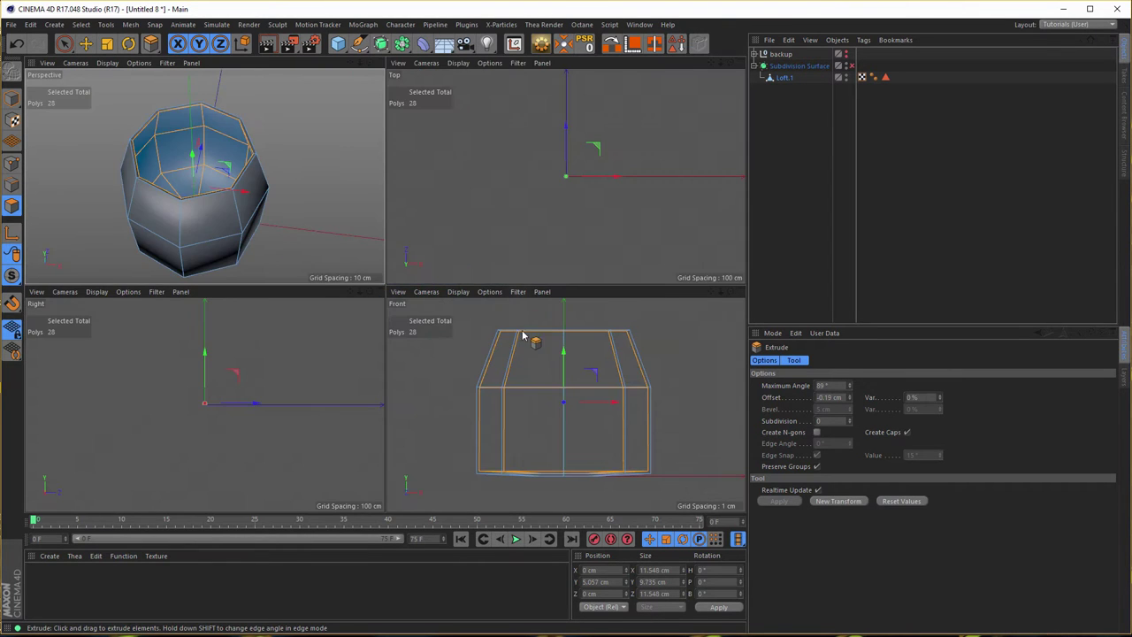
middle_click(531, 336)
scroll(414, 142, up, 1)
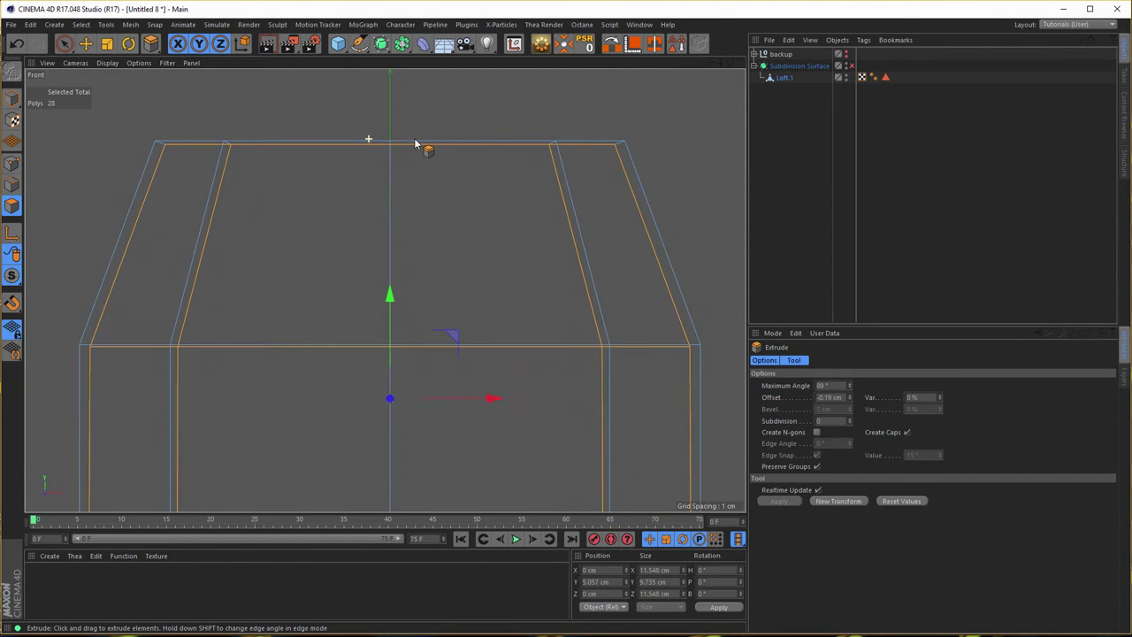
middle_click(486, 142)
middle_click(306, 177)
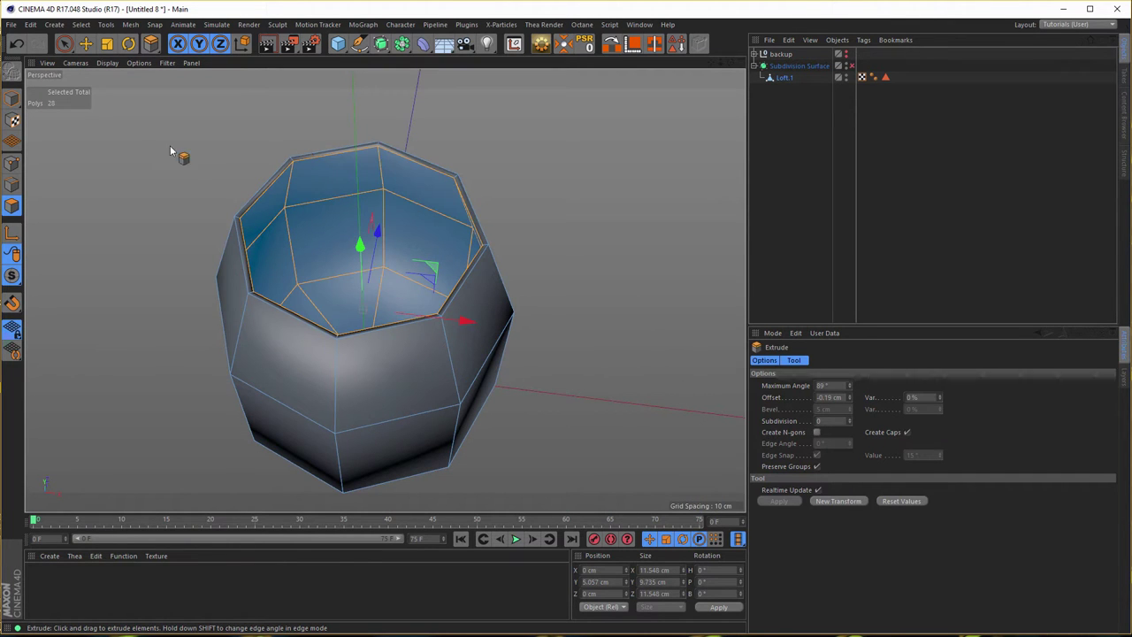
click(13, 184)
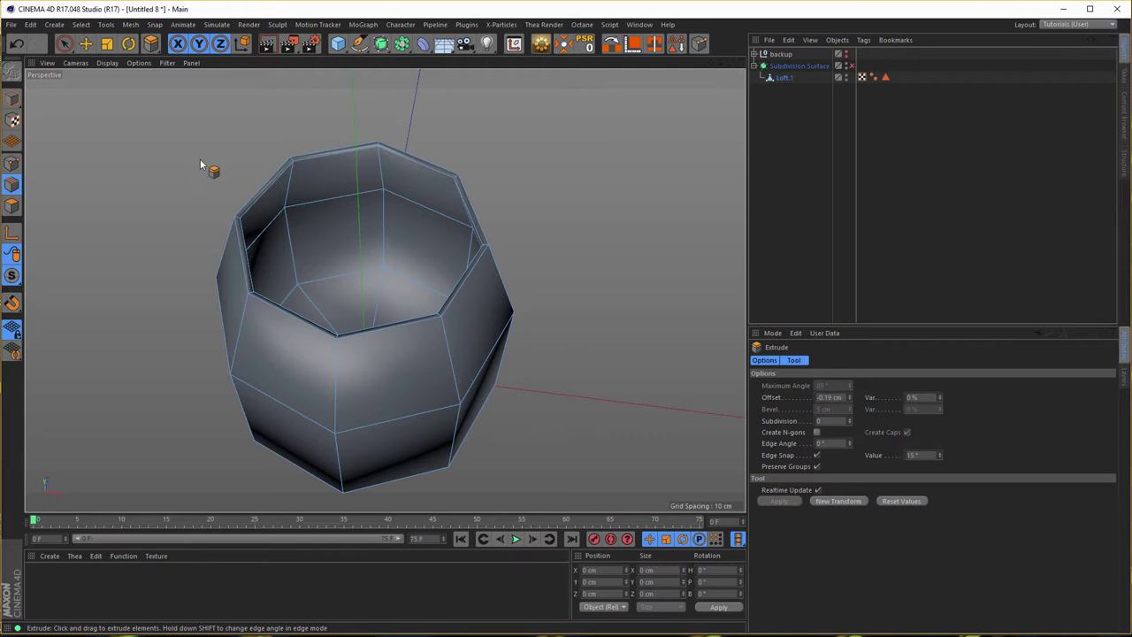
Loop-select the top rim edges and frame them in the Front view
key(u)
key(l)
scroll(412, 159, up, 2)
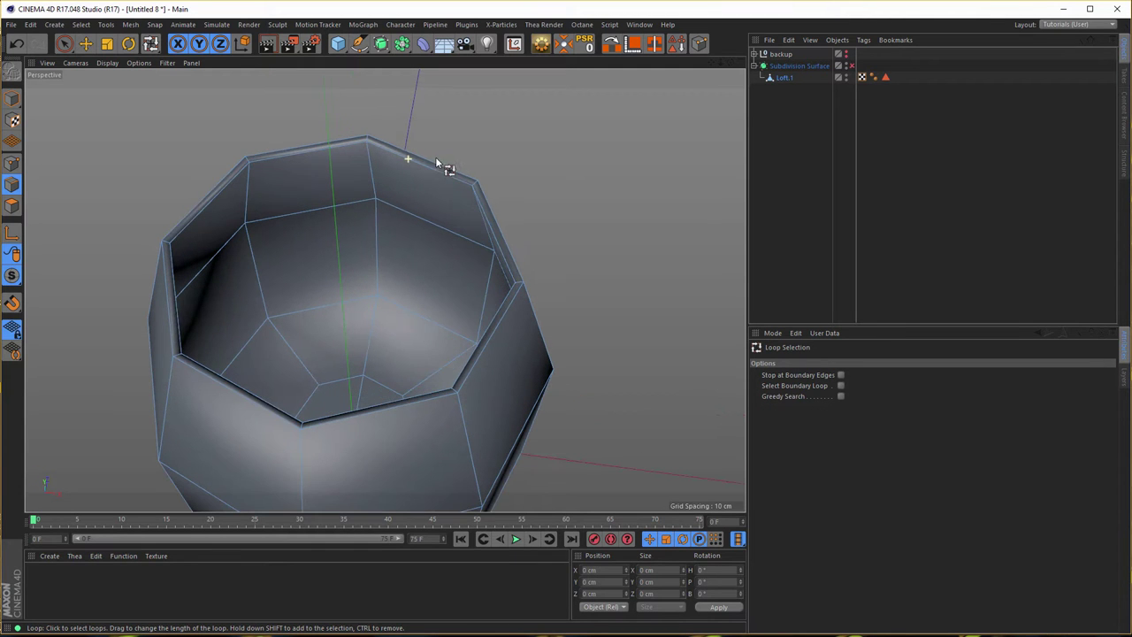
click(448, 178)
middle_click(597, 206)
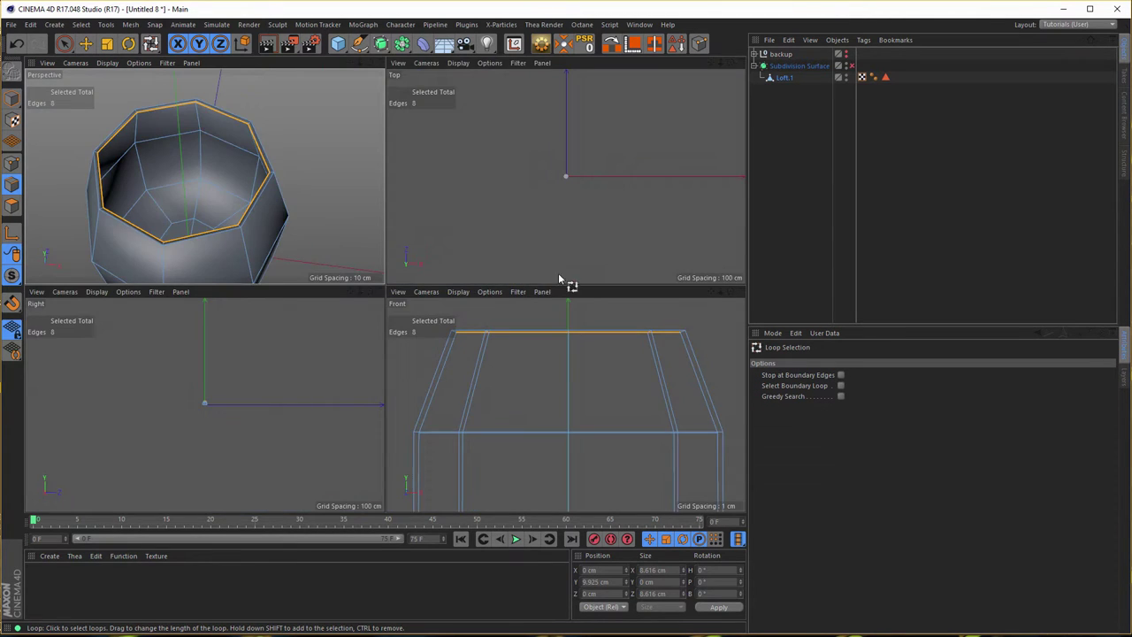
middle_click(518, 310)
scroll(308, 145, up, 2)
alt+middle_drag(324, 169, 323, 194)
Move the rim loop up from Y 9.925 cm to about 9.993 cm
click(86, 43)
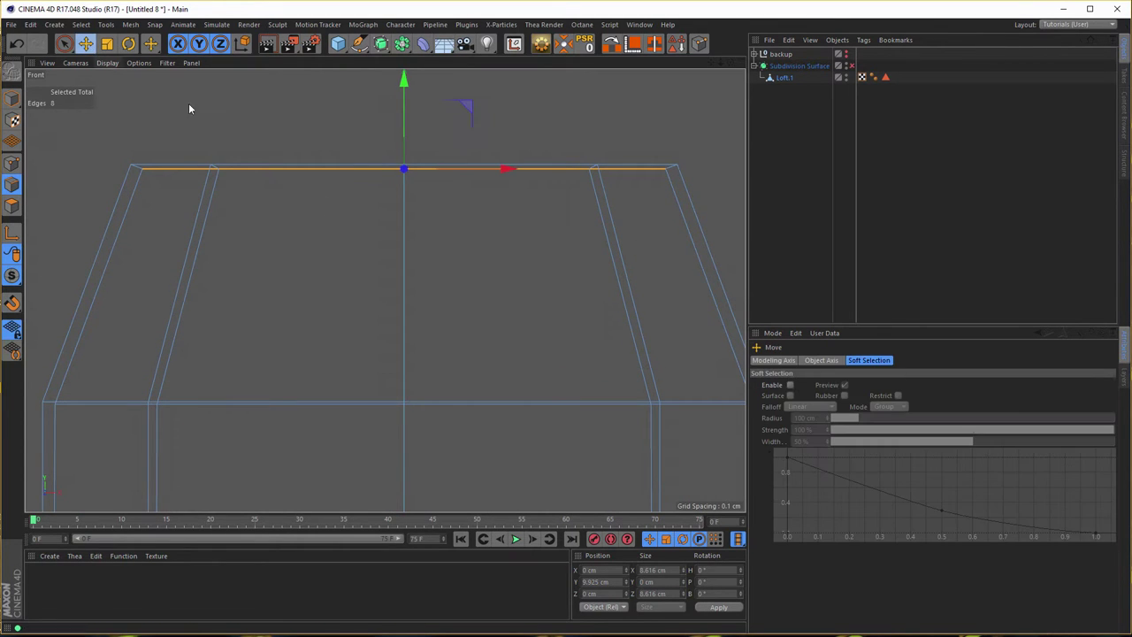
drag(403, 84, 403, 82)
scroll(390, 276, down, 3)
alt+middle_drag(364, 284, 381, 178)
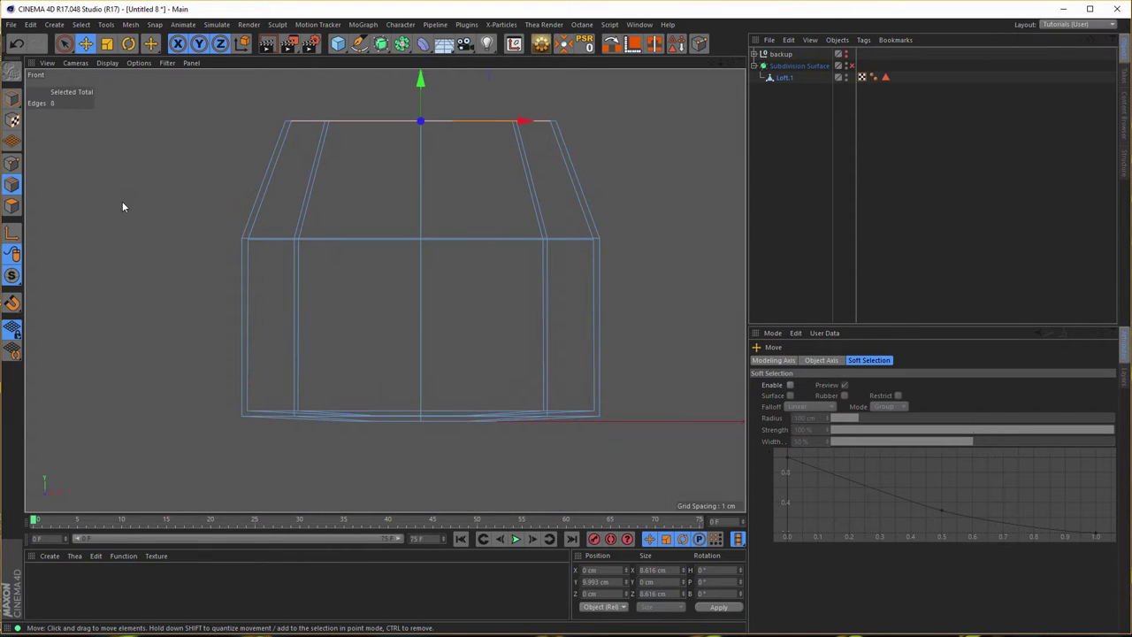
click(15, 210)
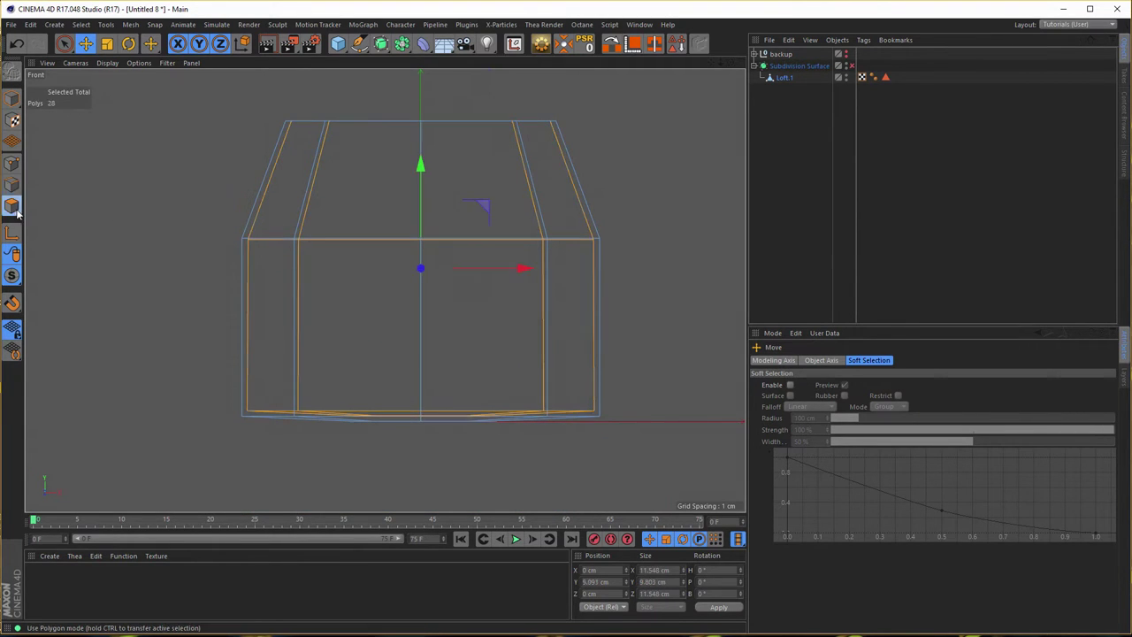
middle_click(260, 250)
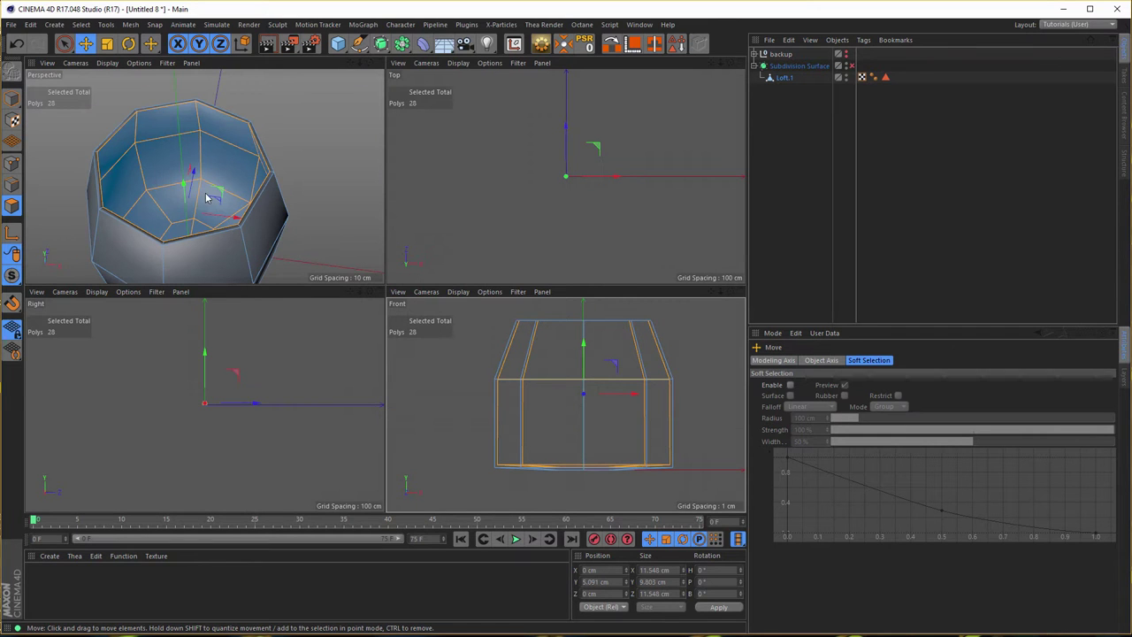
middle_click(224, 202)
alt+drag(345, 309, 363, 284)
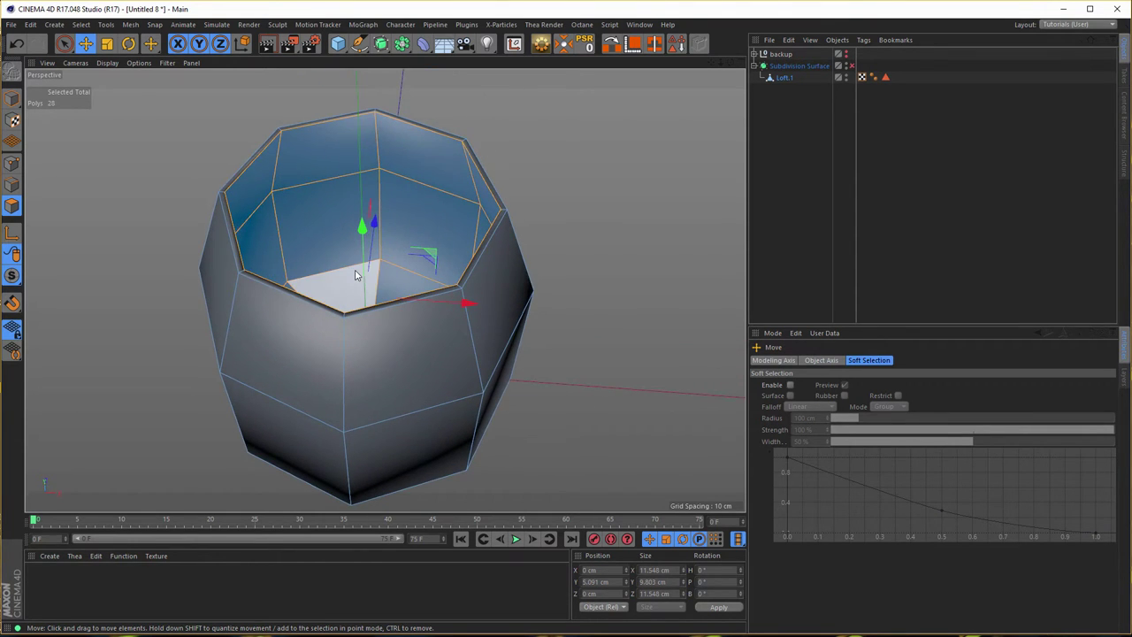
middle_click(388, 335)
middle_click(435, 363)
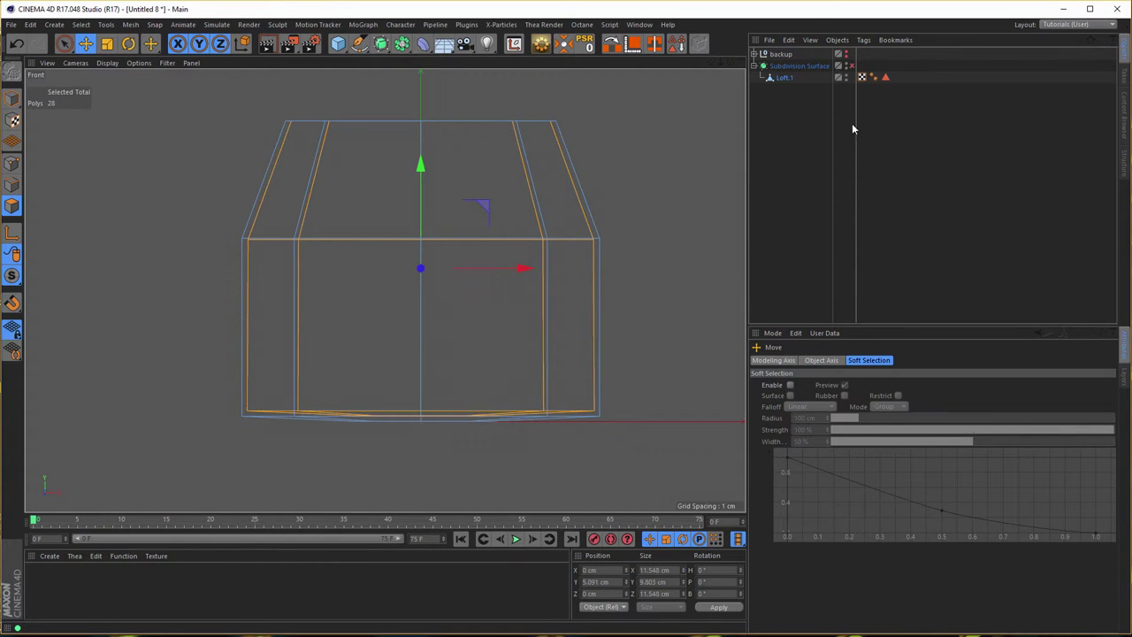
click(851, 66)
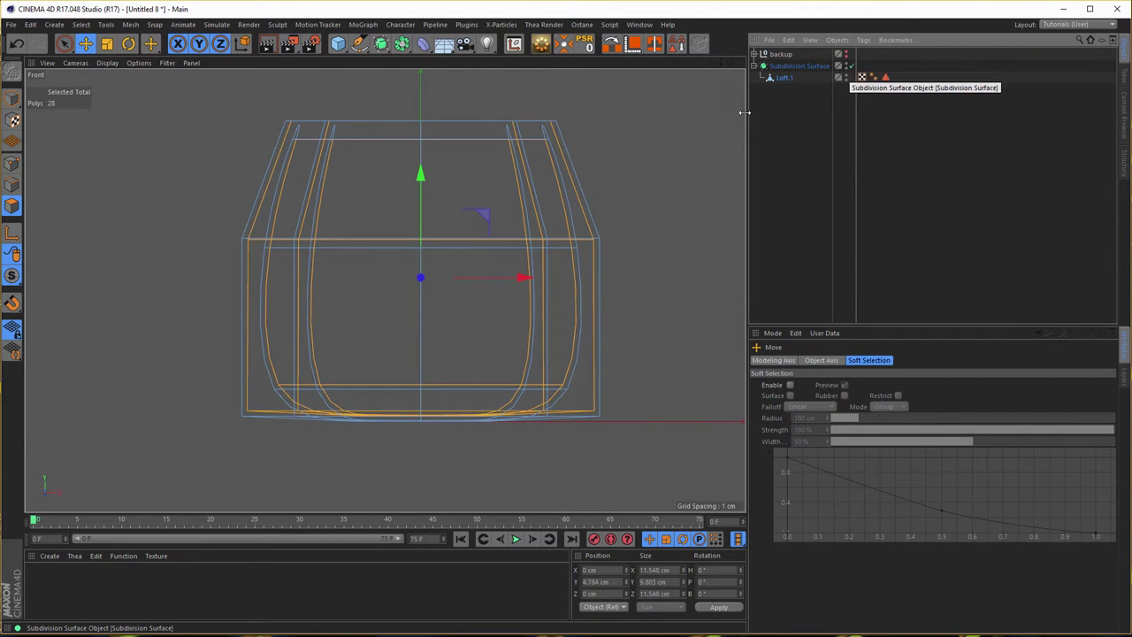
middle_click(608, 170)
middle_click(331, 186)
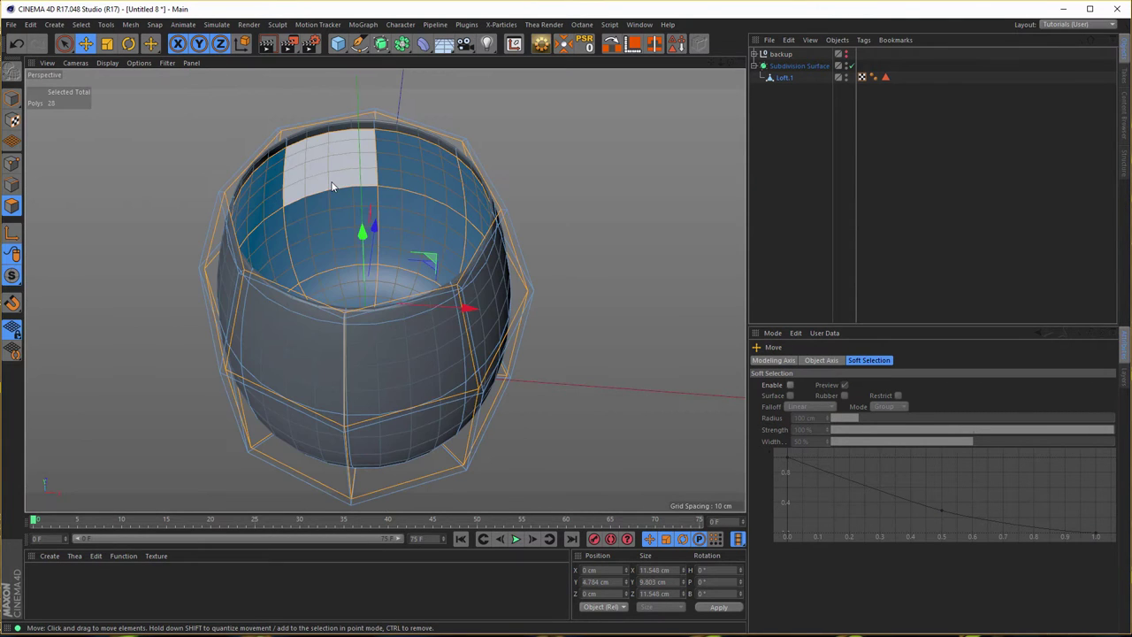
click(852, 68)
middle_click(572, 255)
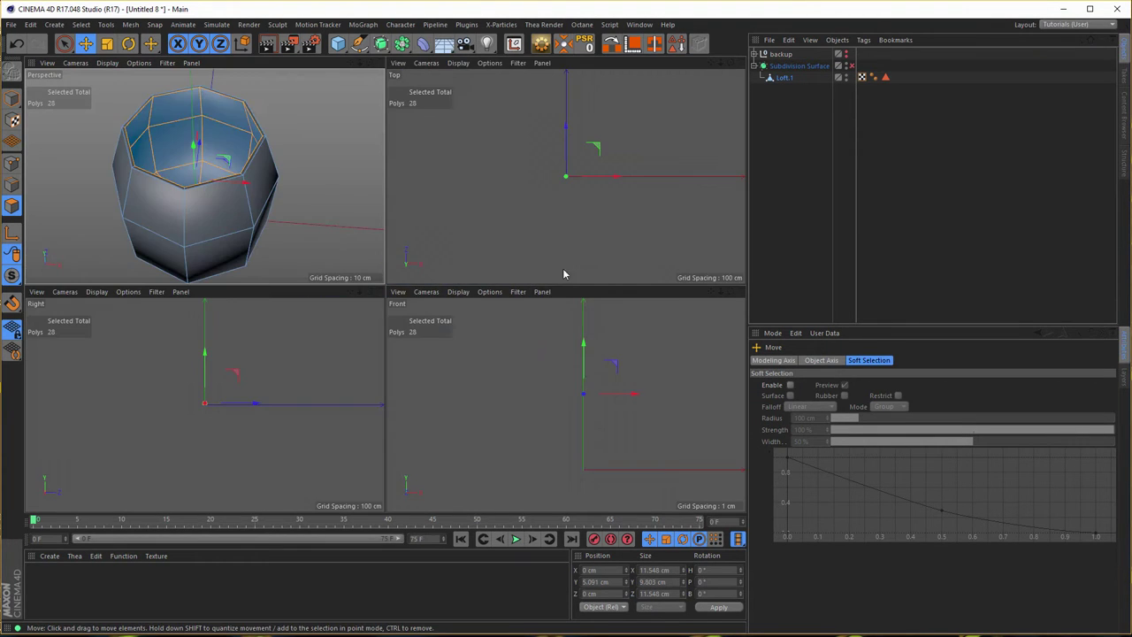
middle_click(477, 329)
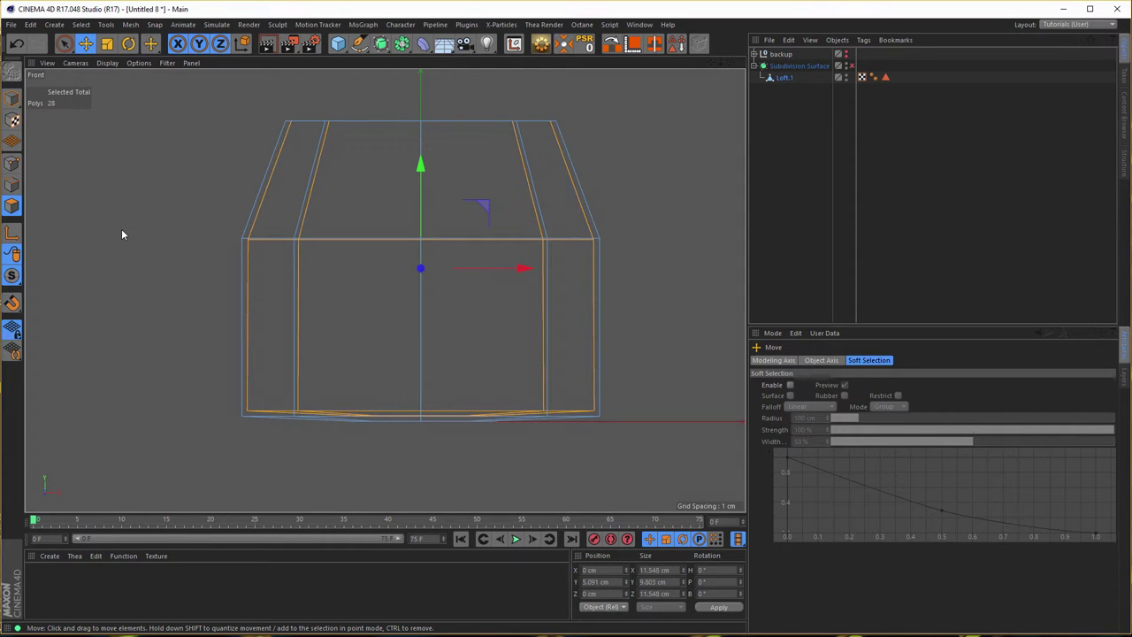
Move the object's axis up to the top rim using axis modification
click(11, 235)
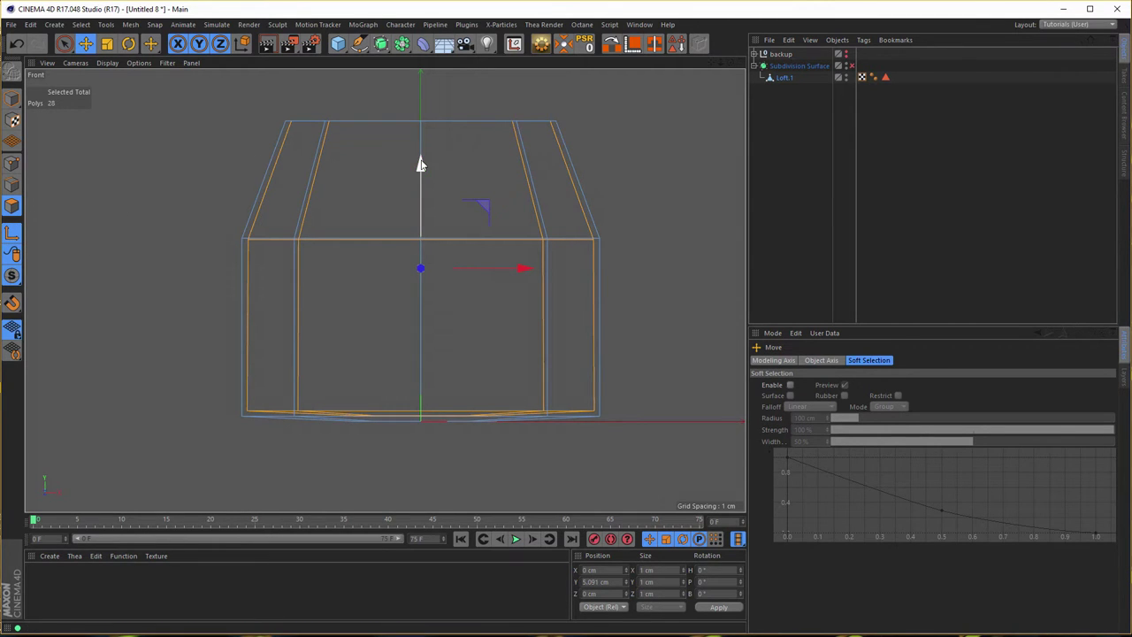
drag(421, 168, 420, 21)
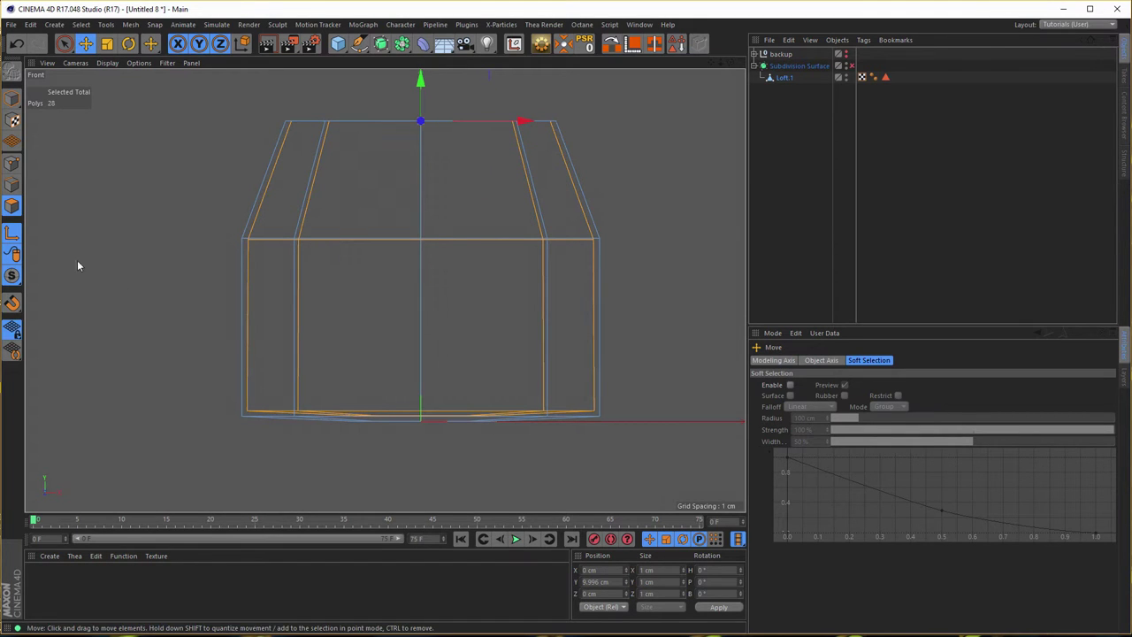
click(10, 231)
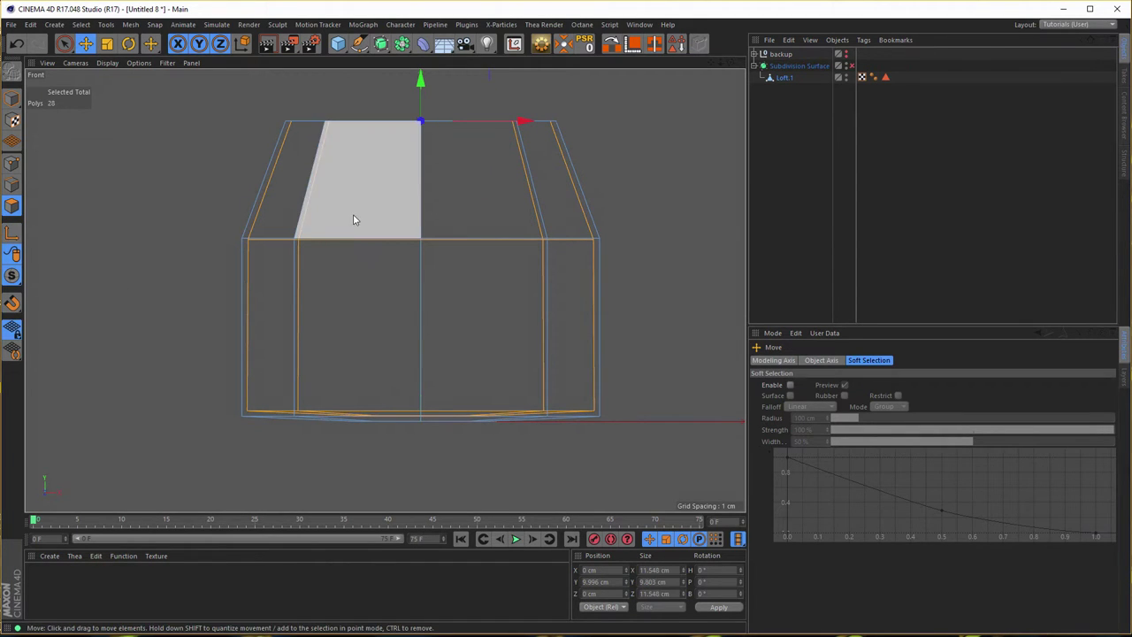
alt+middle_drag(356, 218, 334, 278)
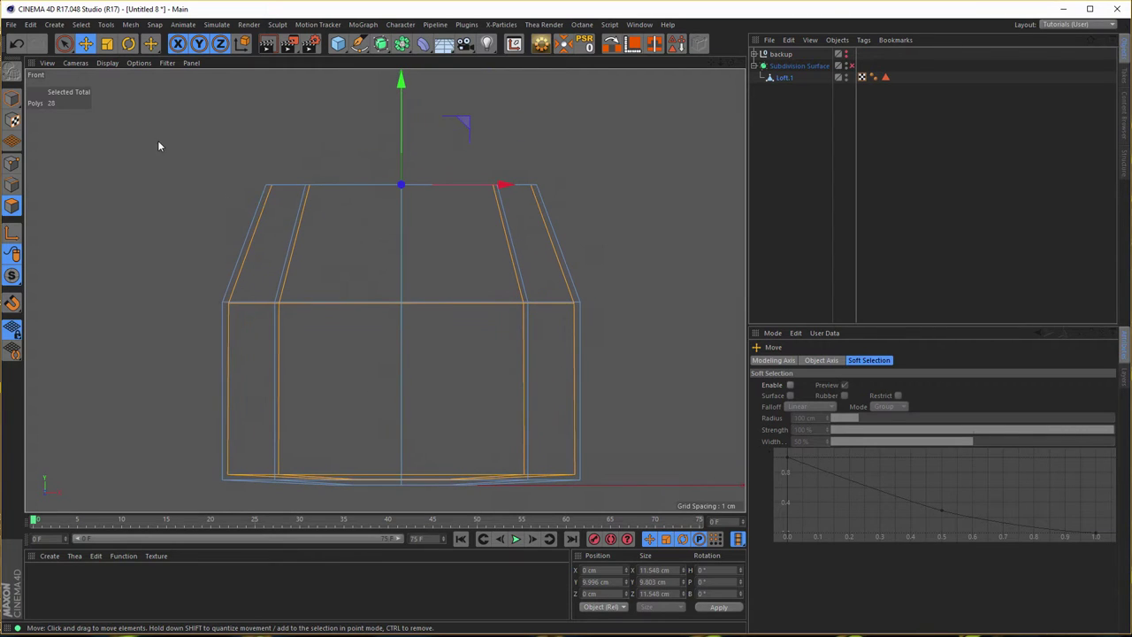
Scale the inner polygons vertically to about 81%, from 9.803 to 7.96 cm high
click(107, 44)
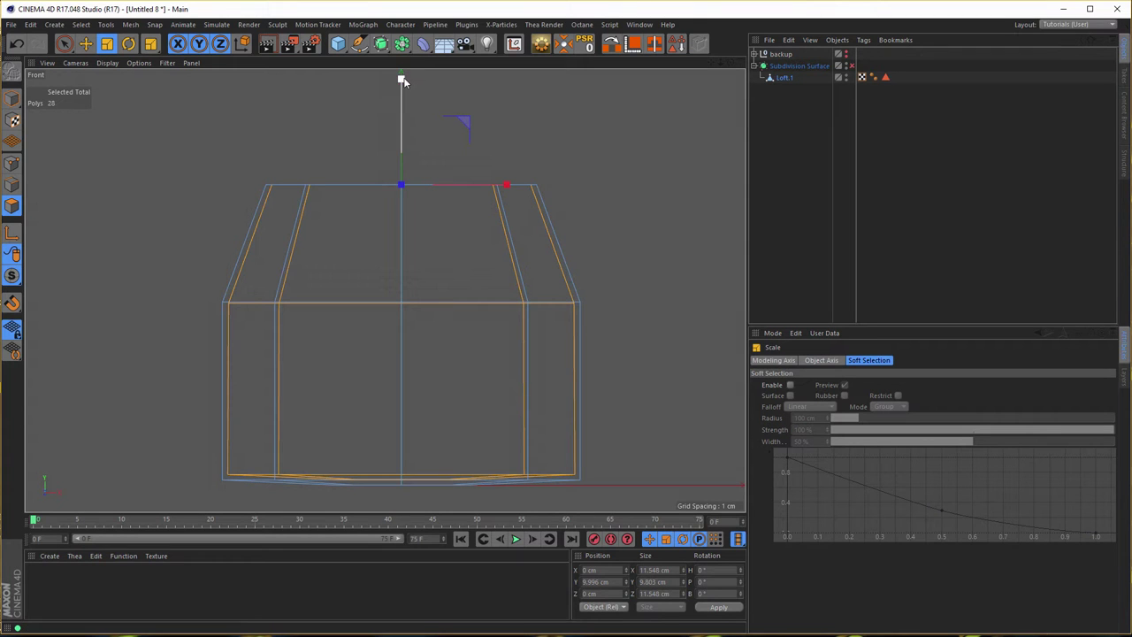
drag(403, 81, 403, 103)
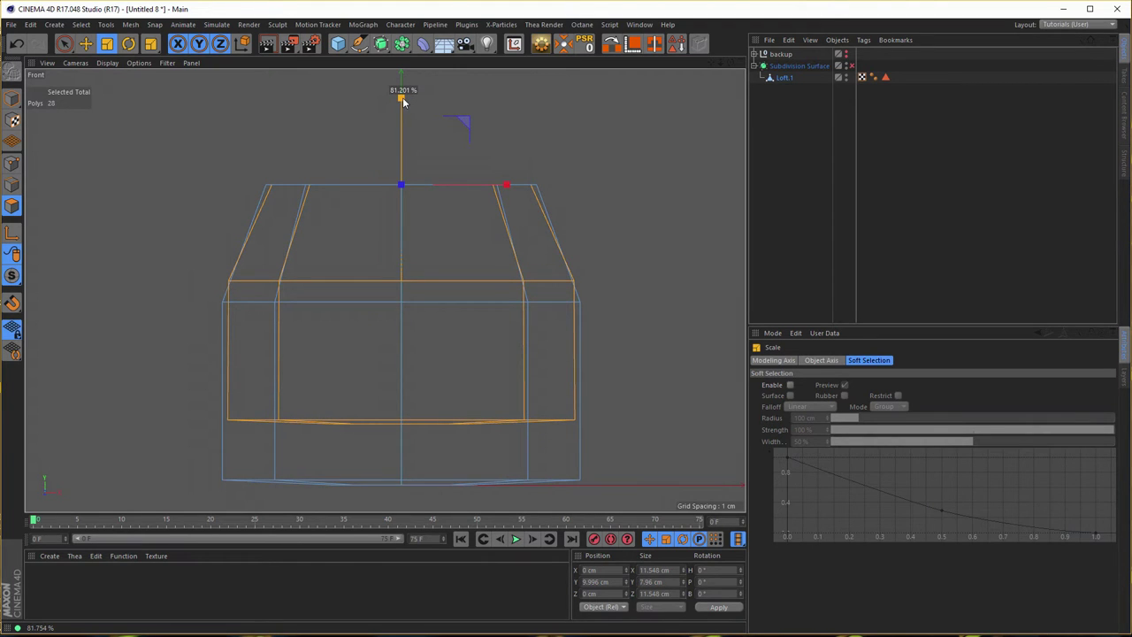
drag(404, 102, 403, 103)
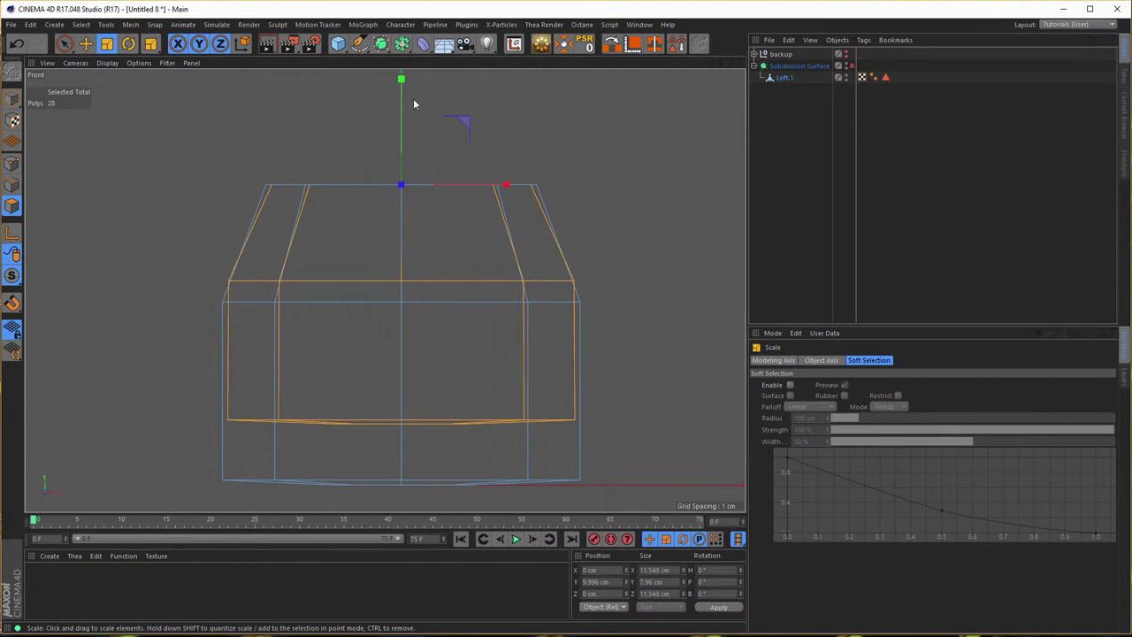
middle_click(372, 128)
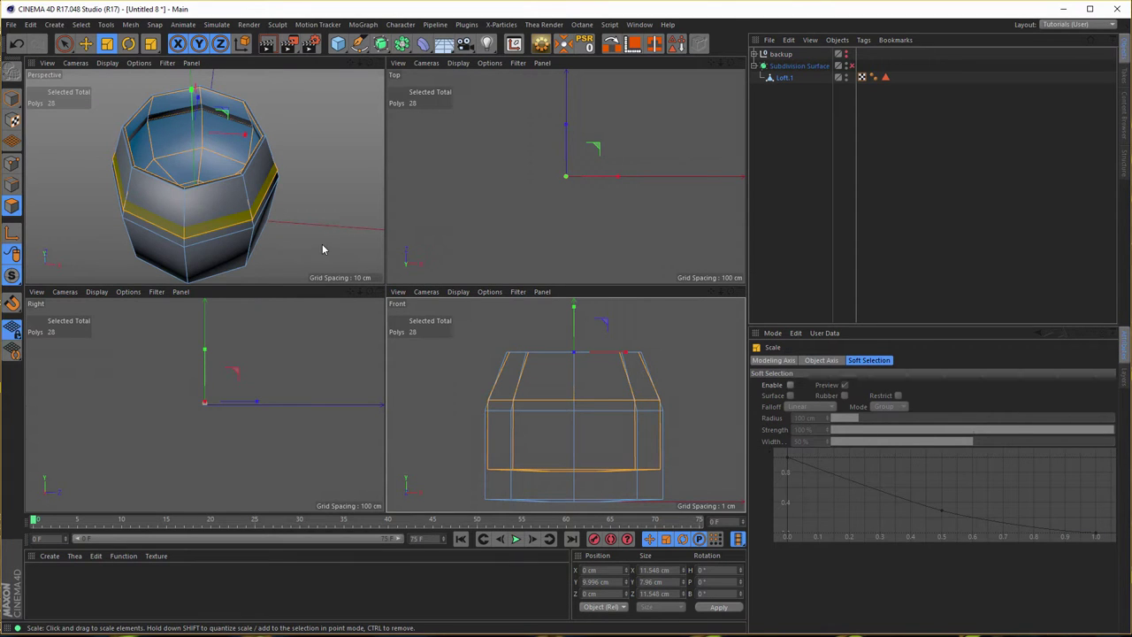
Loop-select the outer edge loop where the sloped upper wall begins
click(12, 185)
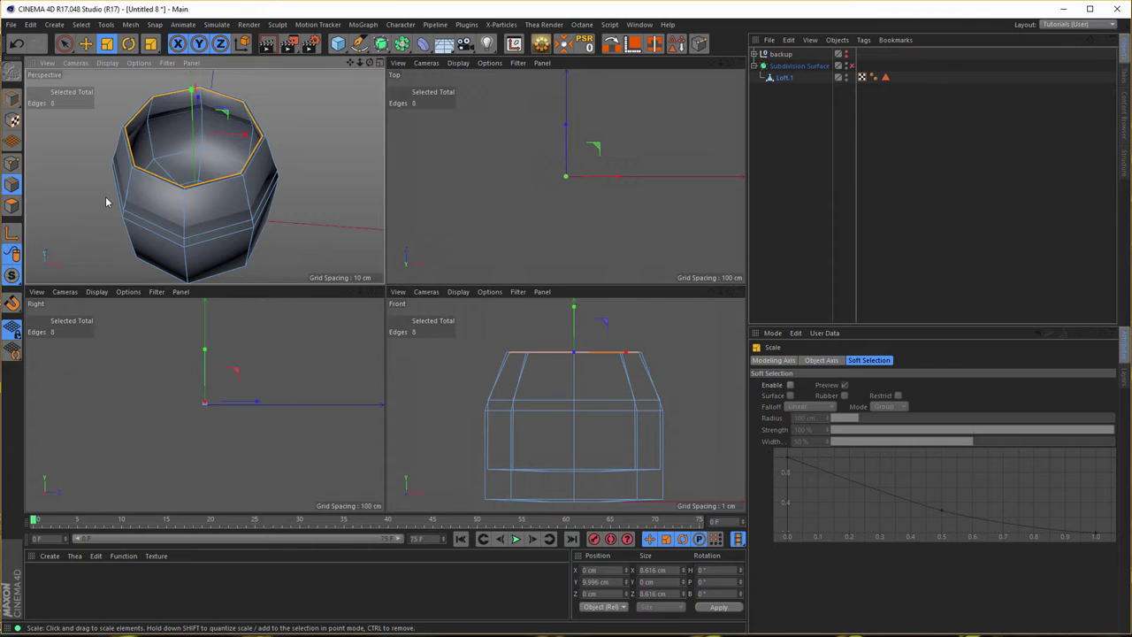
key(u)
key(l)
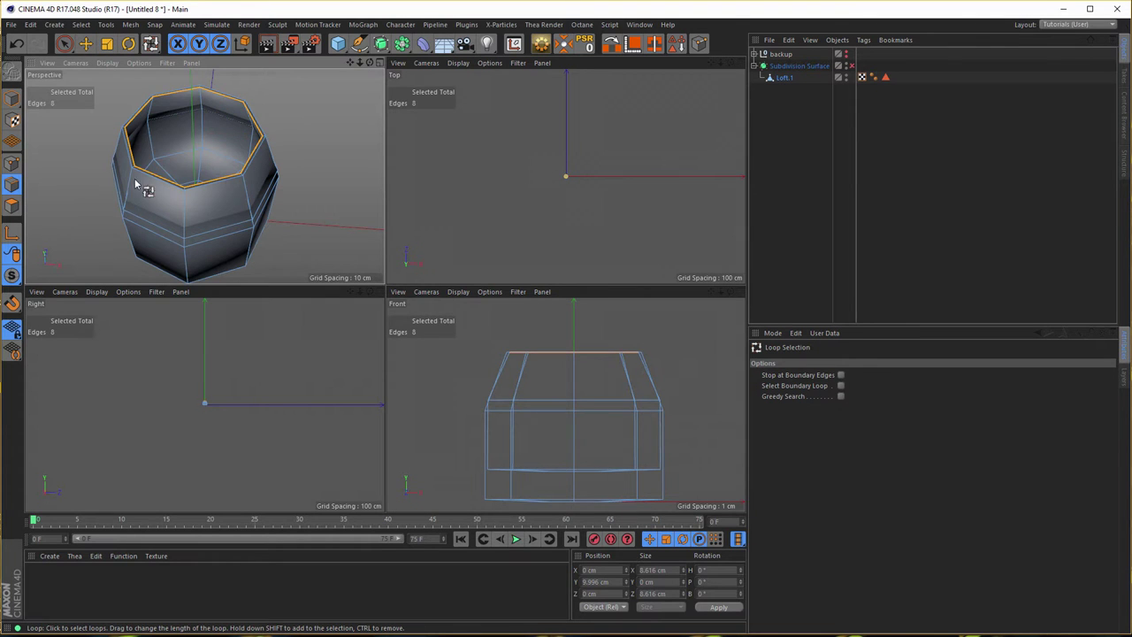
click(209, 155)
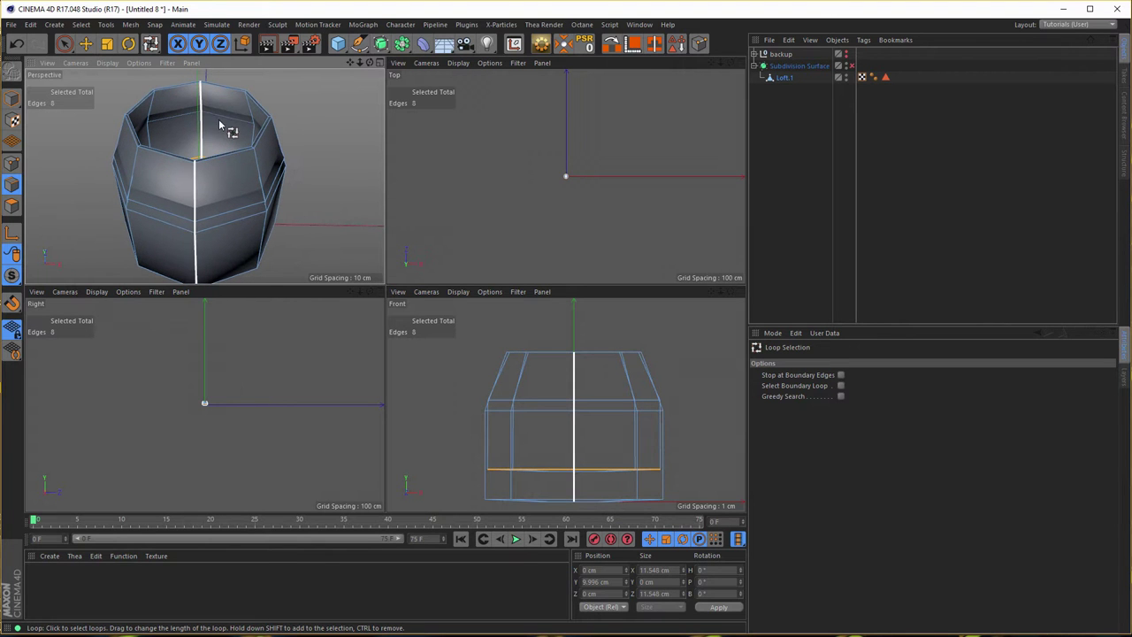
middle_click(191, 117)
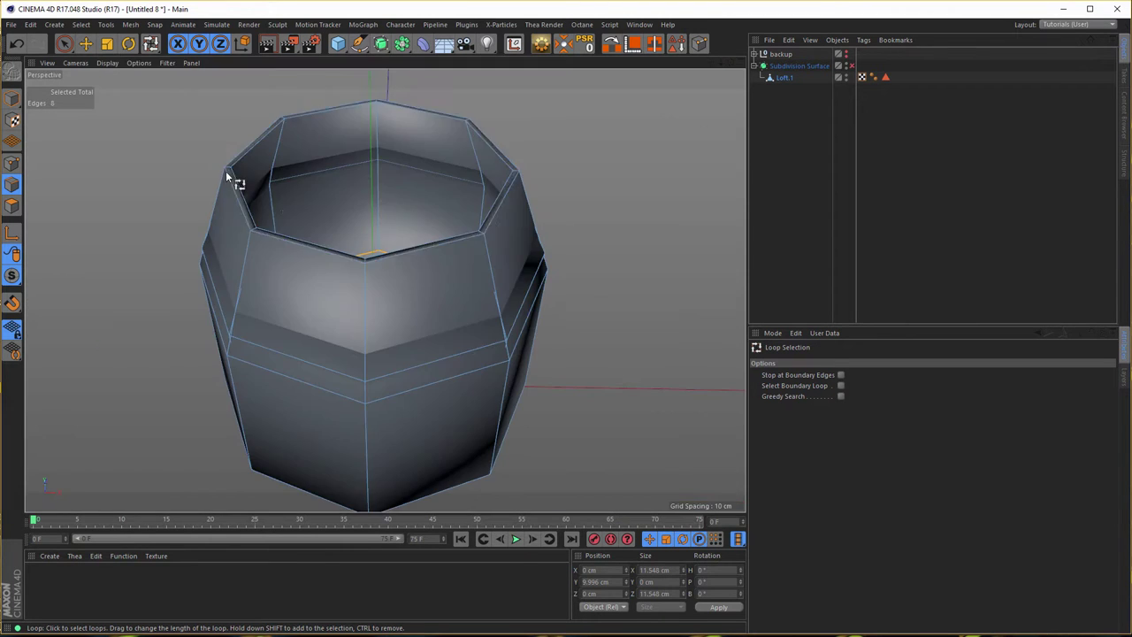
scroll(353, 168, up, 5)
scroll(328, 167, down, 3)
scroll(328, 175, up, 3)
alt+drag(334, 162, 470, 186)
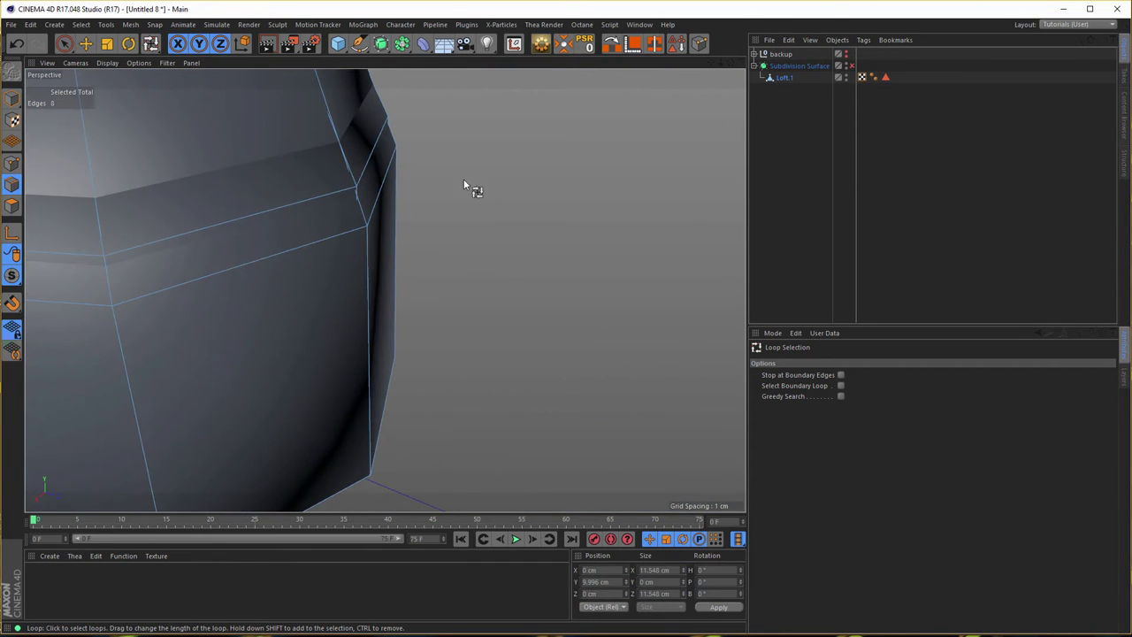
Scale that 8-edge loop inward to about 94%, from 11.495 to 10.805 cm
middle_click(469, 234)
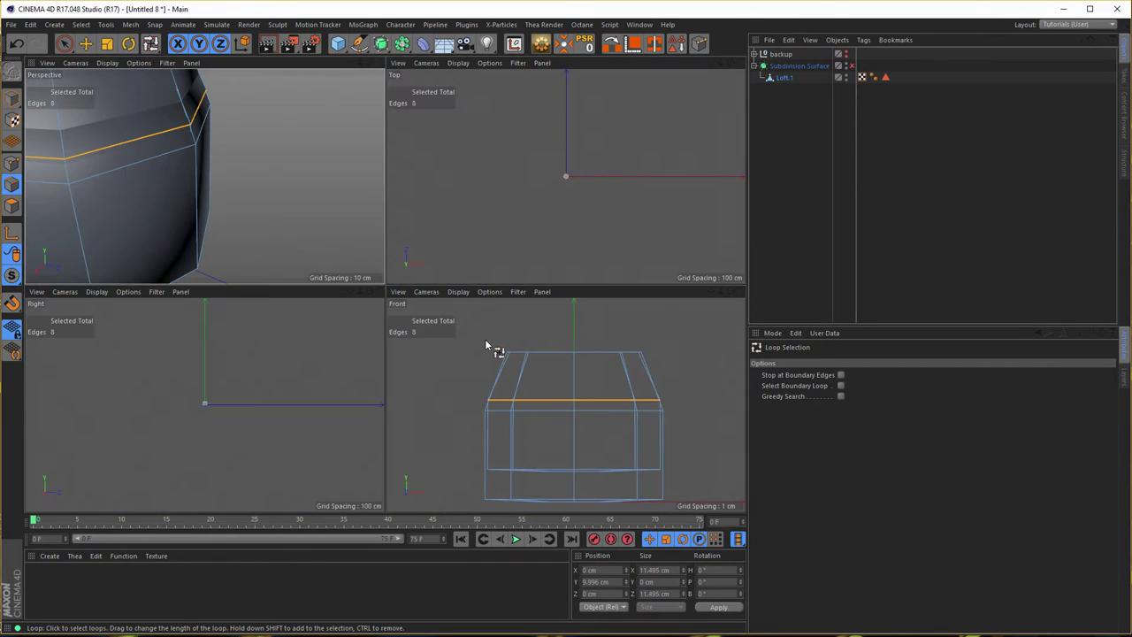
middle_click(485, 338)
key(t)
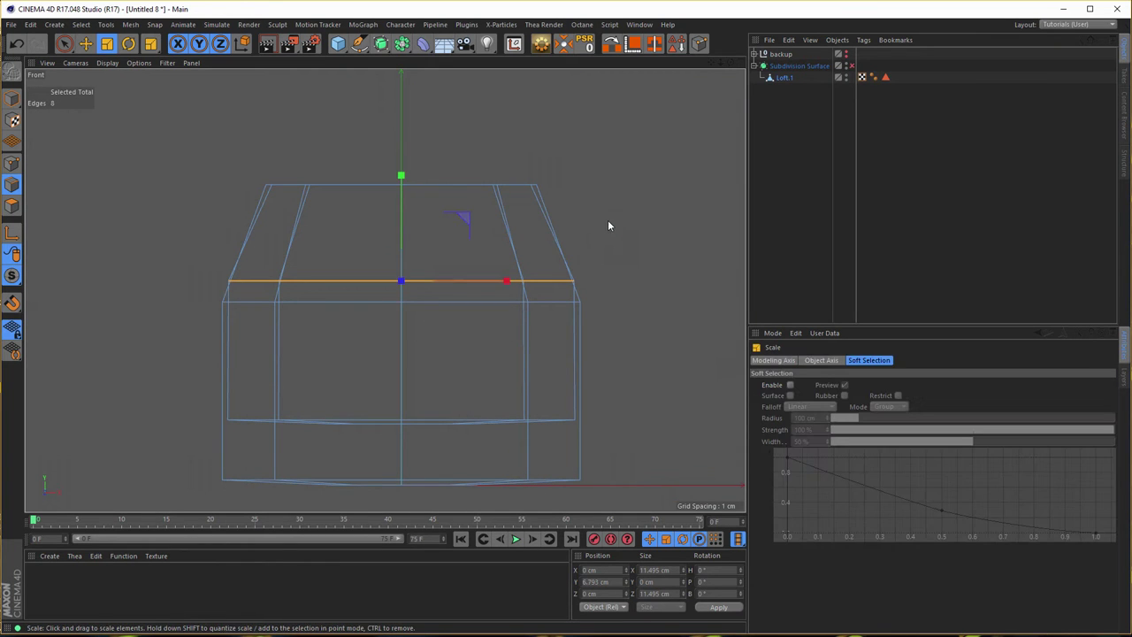
drag(658, 182, 644, 197)
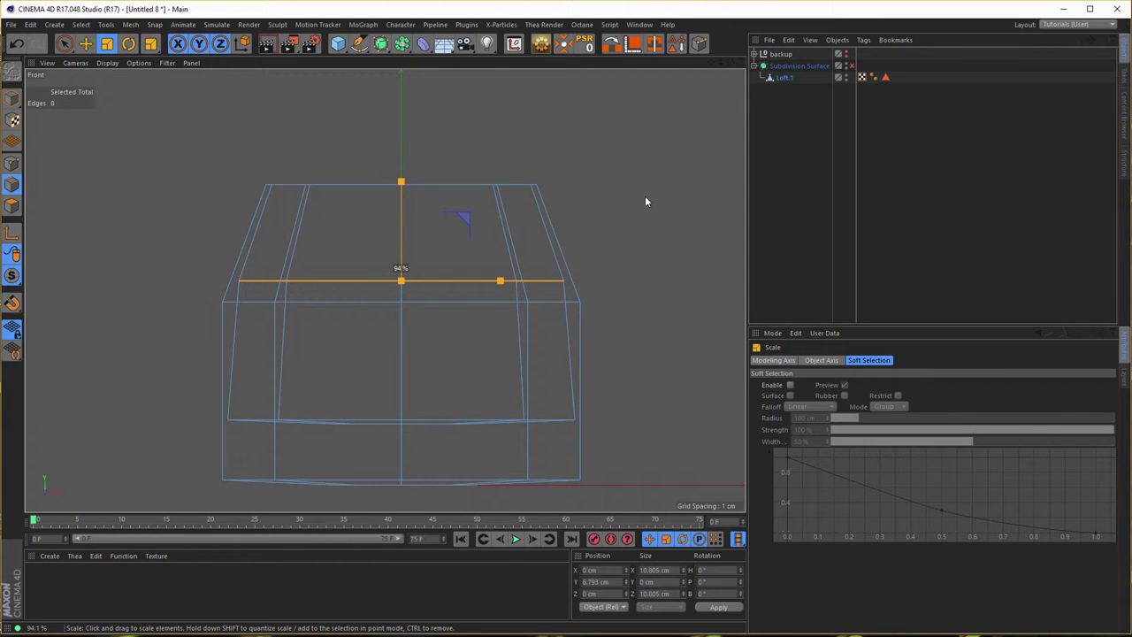
drag(645, 195, 645, 195)
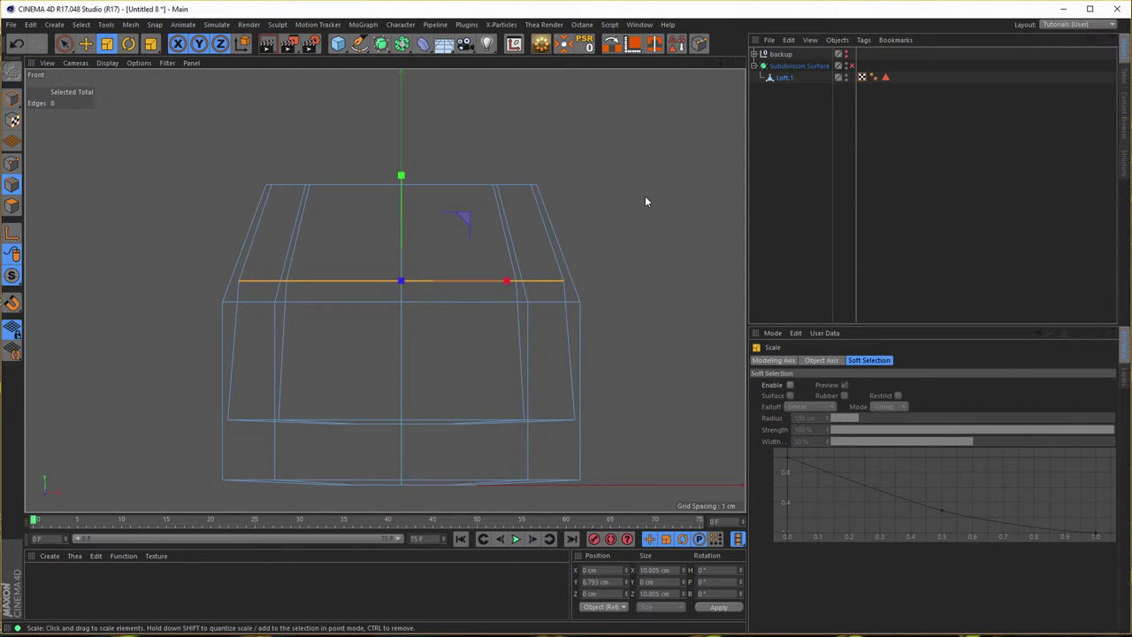
middle_click(654, 211)
middle_click(361, 244)
Return to Model mode, re-enable the Subdivision Surface and inspect the smoothed cup
scroll(361, 244, down, 5)
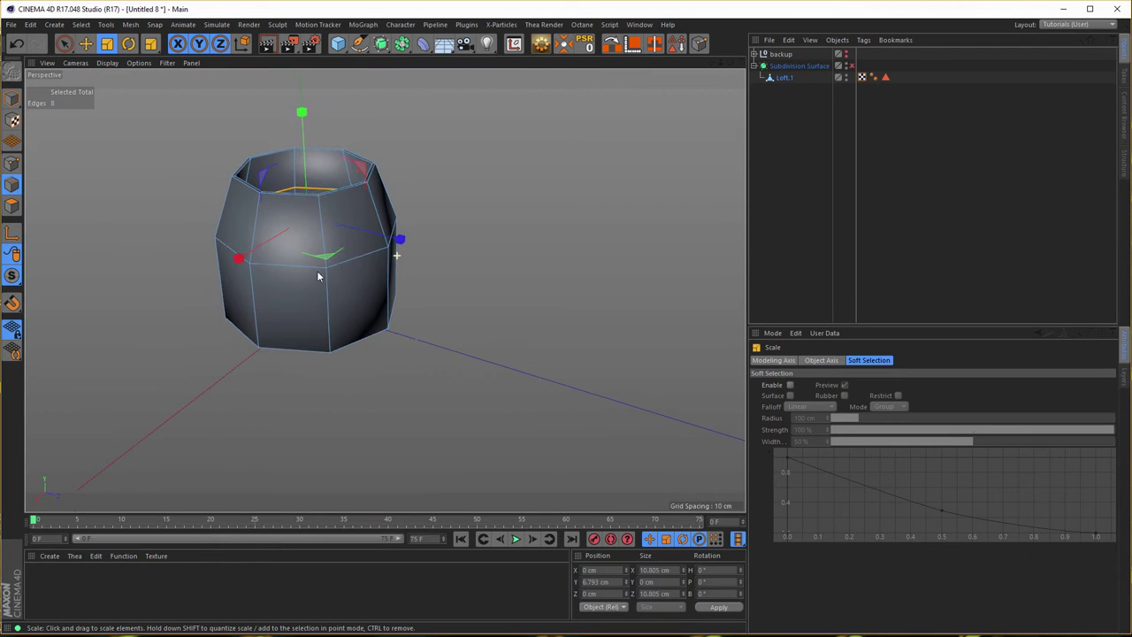
alt+drag(361, 266, 360, 311)
click(12, 98)
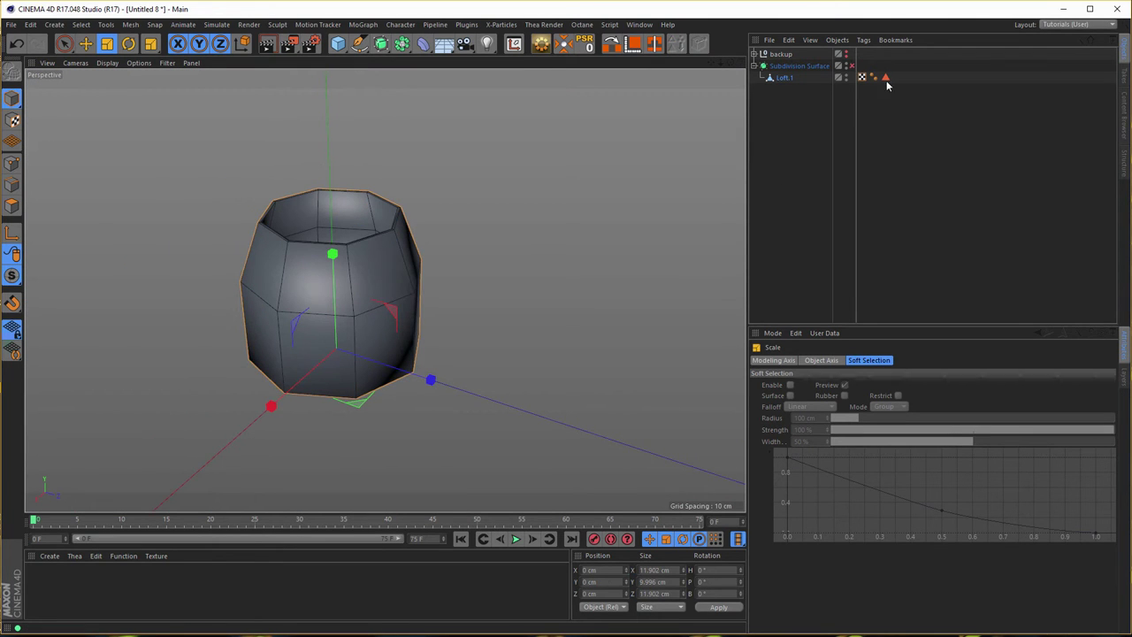
click(851, 65)
mouse_move(369, 292)
alt+mouse_down()
mouse_move(386, 198)
mouse_move(356, 253)
mouse_move(371, 306)
alt+mouse_up()
middle_click(372, 306)
middle_click(445, 379)
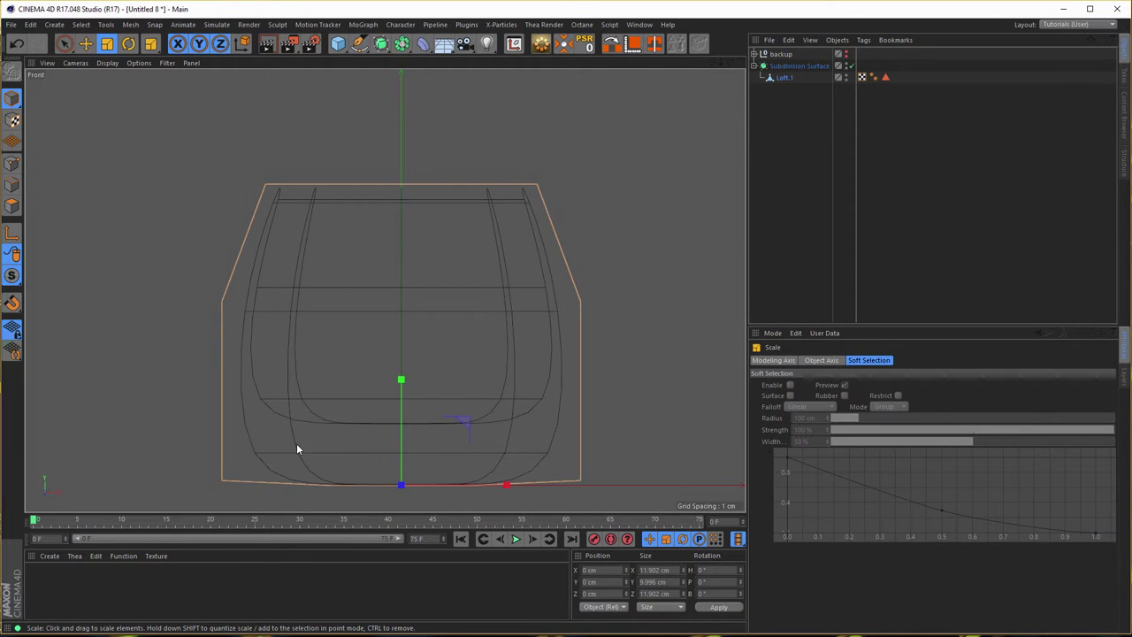
middle_click(520, 446)
middle_click(265, 234)
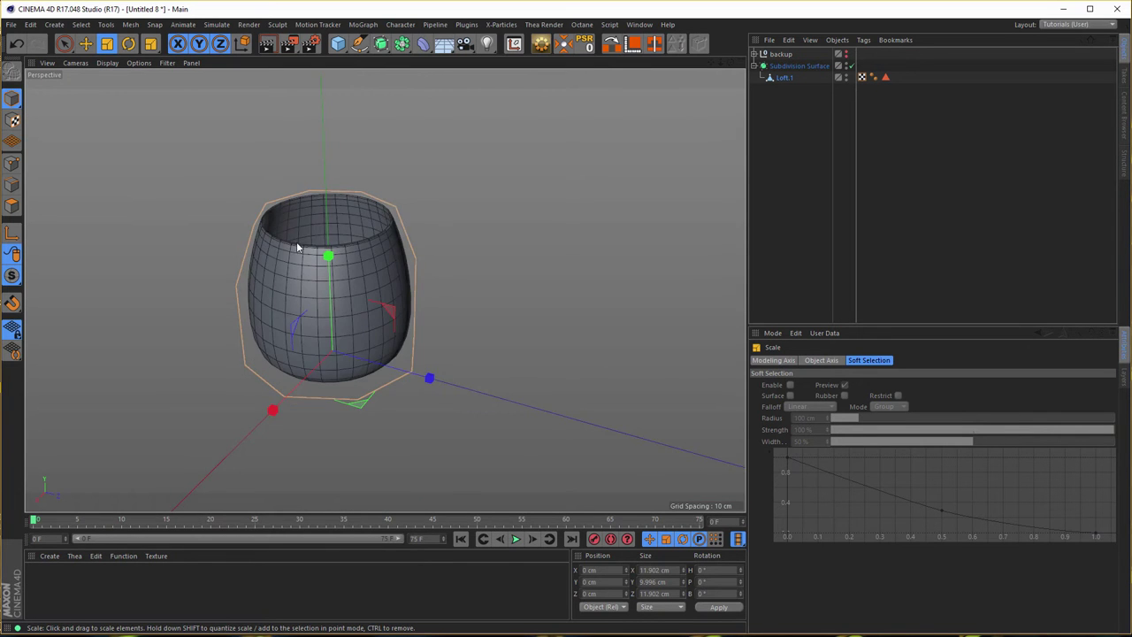
Turn the Subdivision Surface off and zoom in on the low-poly rim from above
scroll(528, 276, up, 5)
alt+drag(528, 276, 474, 200)
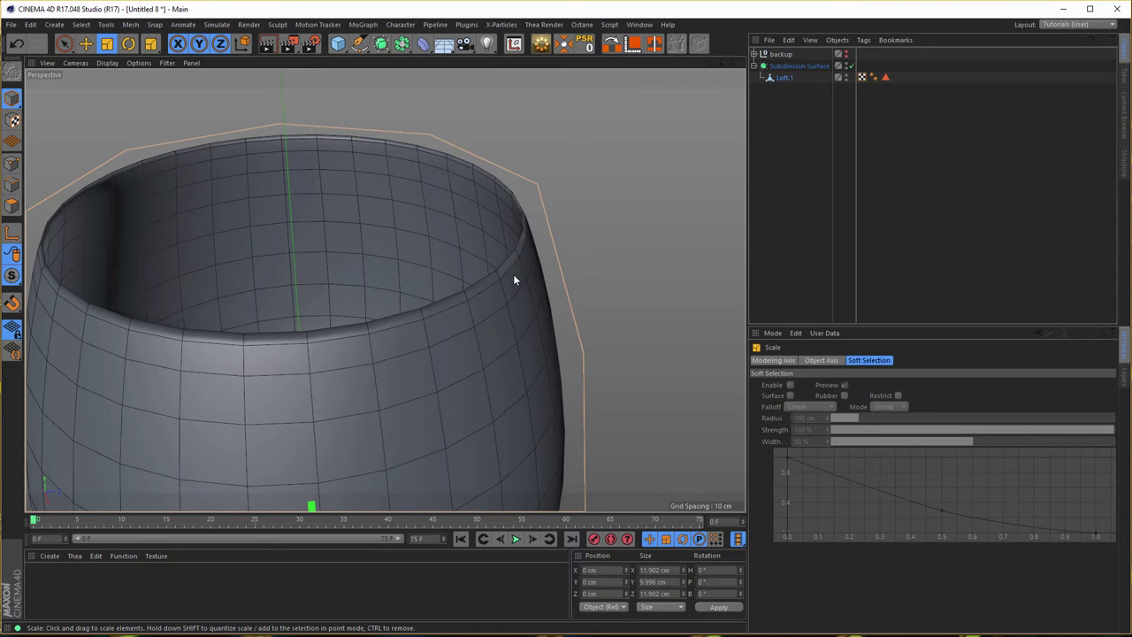
click(852, 66)
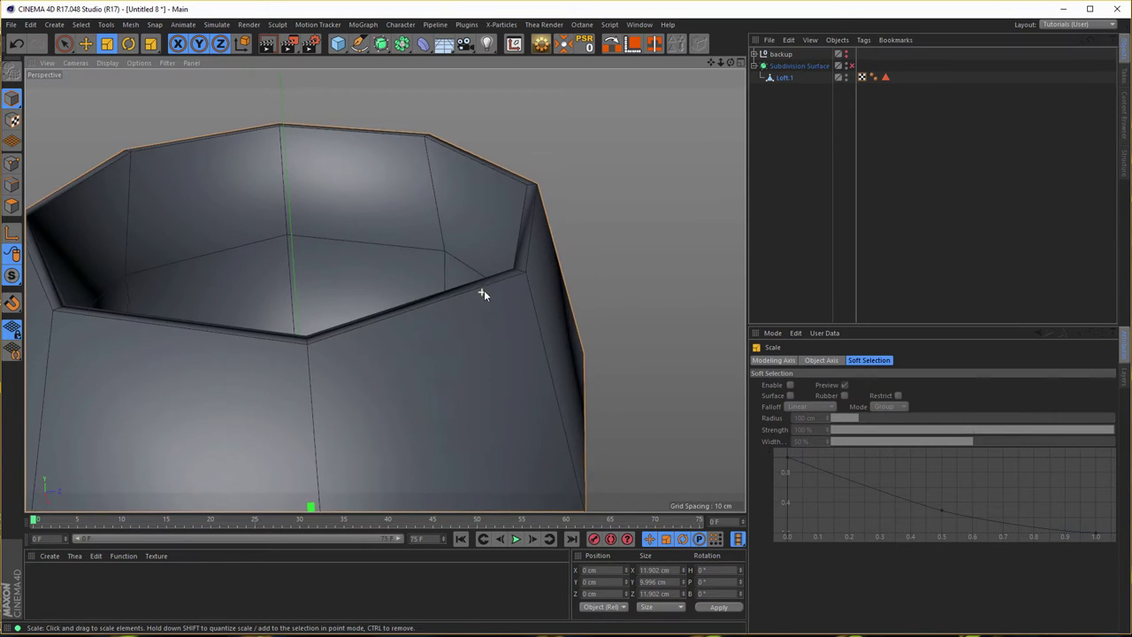
scroll(483, 290, up, 3)
alt+drag(496, 278, 251, 209)
In Edge mode, select the cup's outer and inner rim edge loops with Loop Selection
key(Return)
double_click(221, 219)
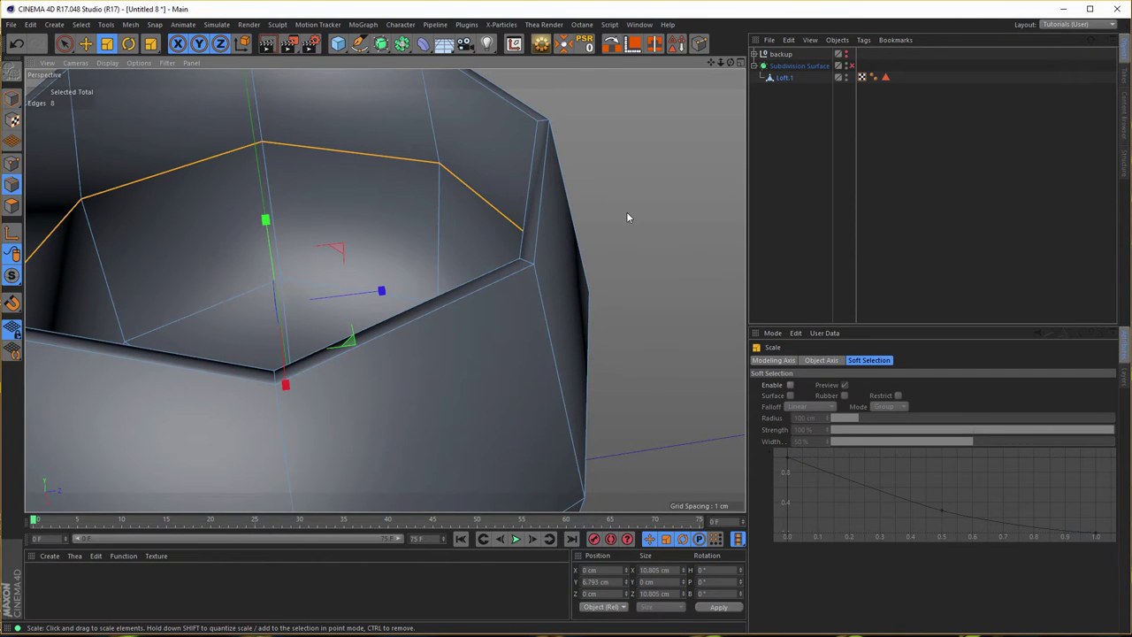
key(u)
key(l)
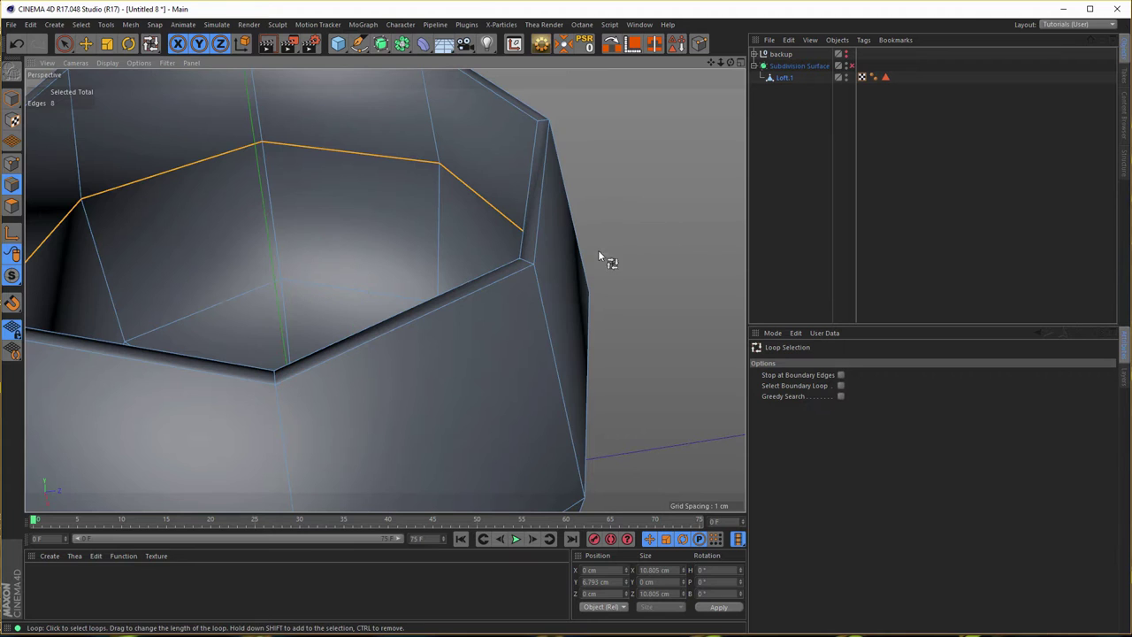
click(506, 281)
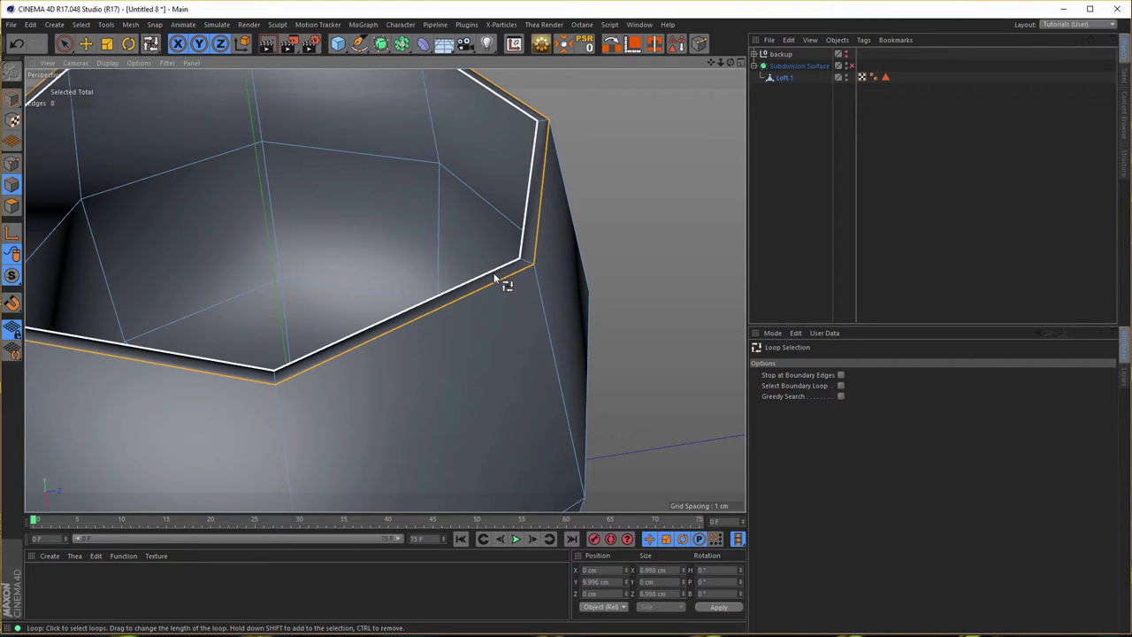
shift+click(495, 276)
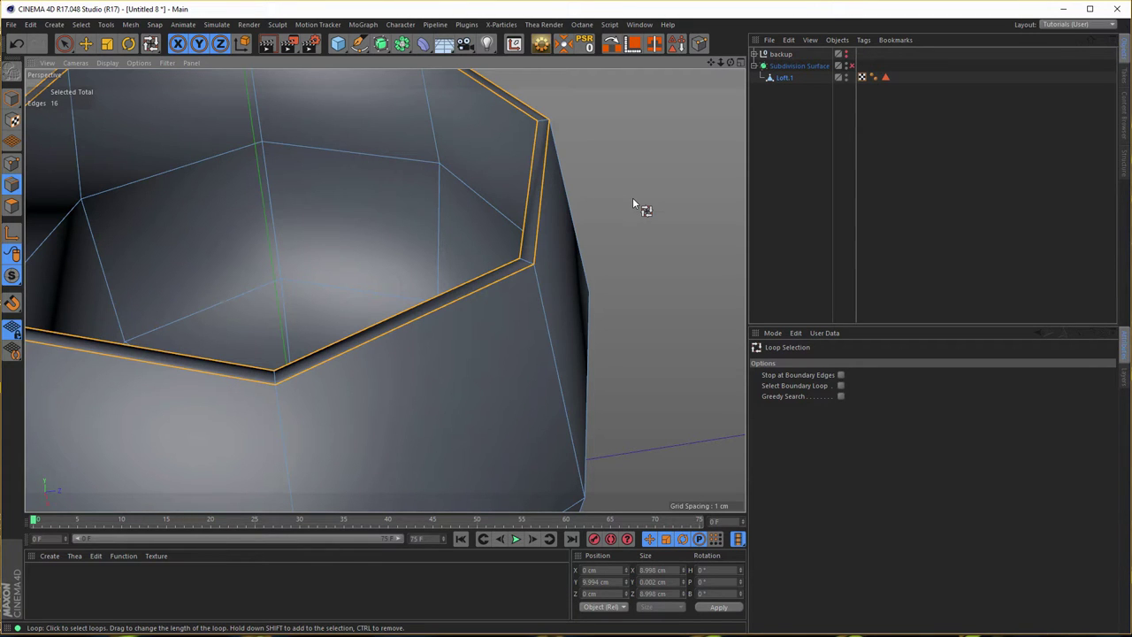
Bevel both rim loops by 0.03 cm with 1 subdivision and re-enable Subdivision Surface
key(m)
key(s)
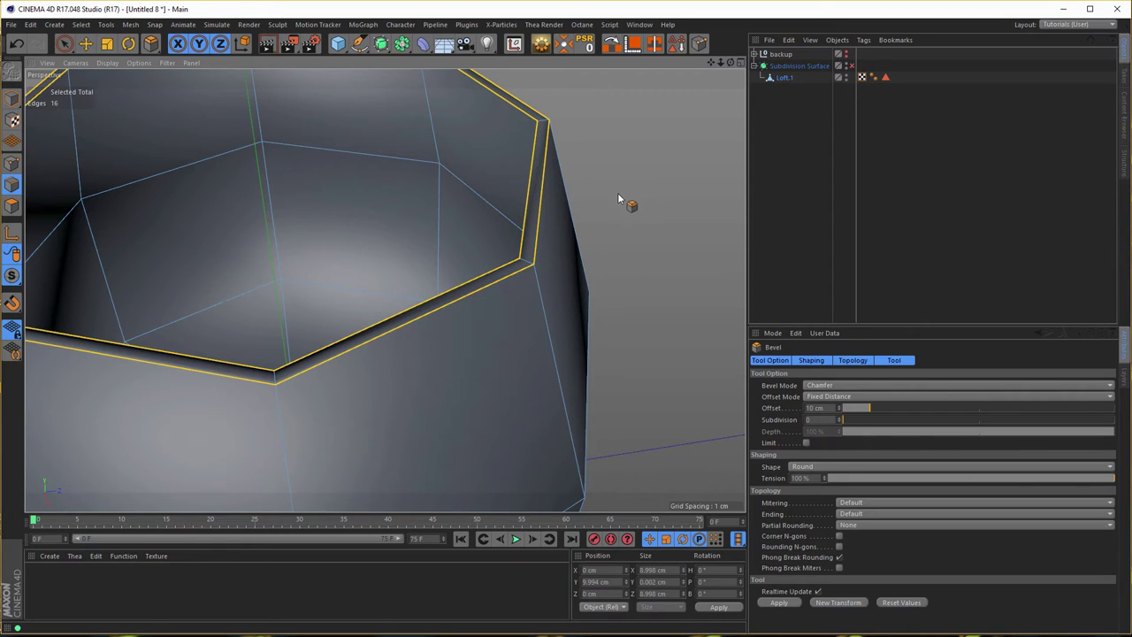
drag(616, 210, 620, 210)
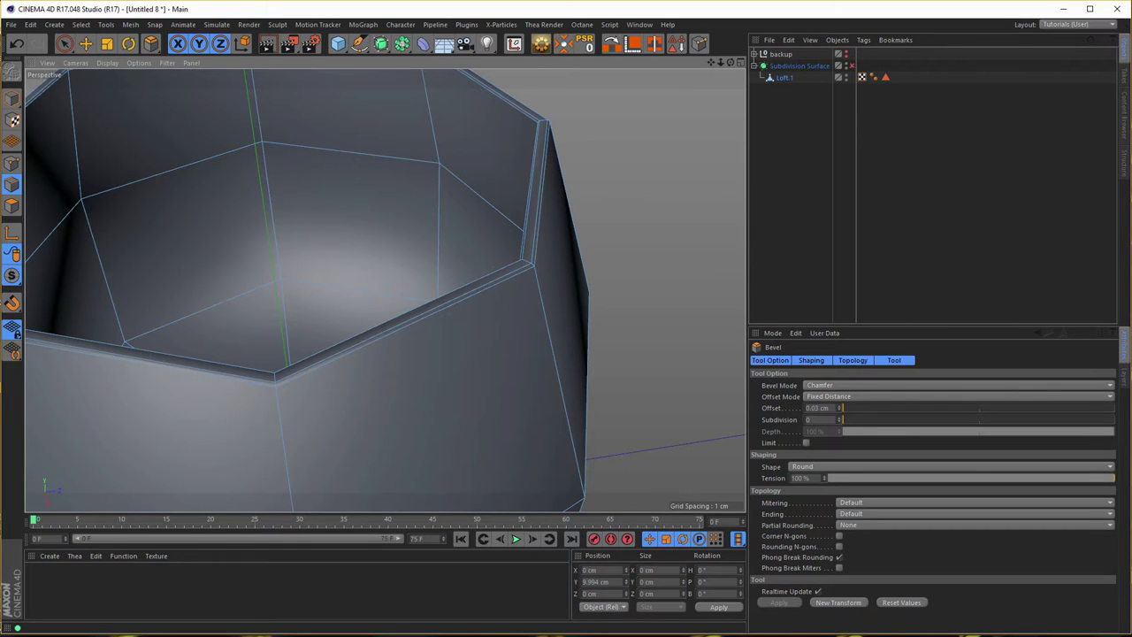
drag(620, 209, 620, 210)
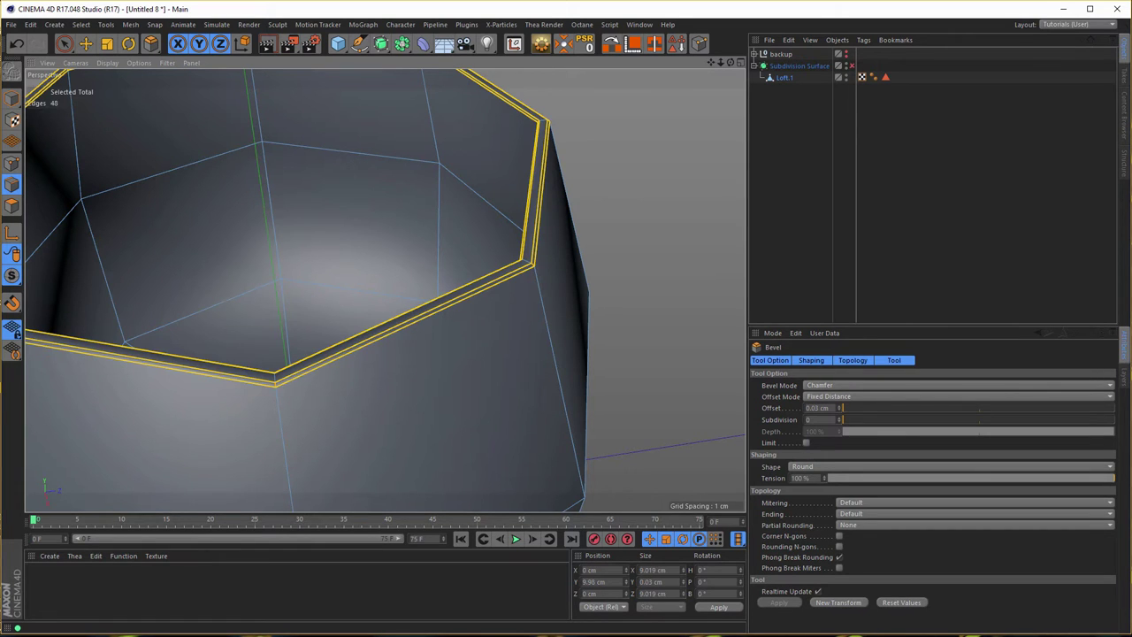
click(840, 416)
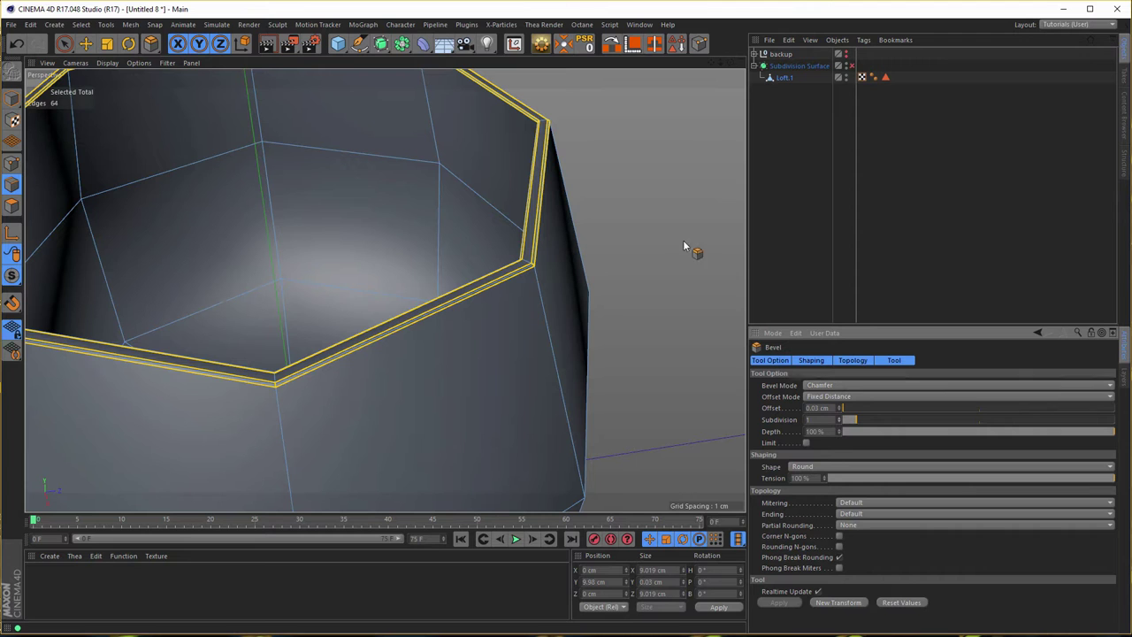
click(12, 99)
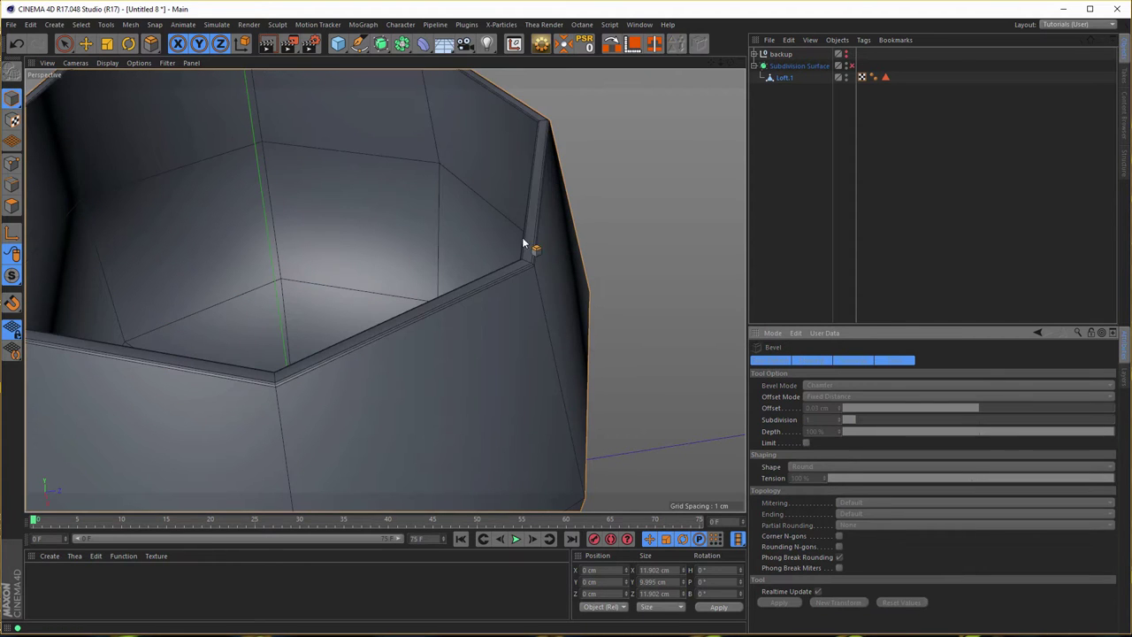
click(851, 65)
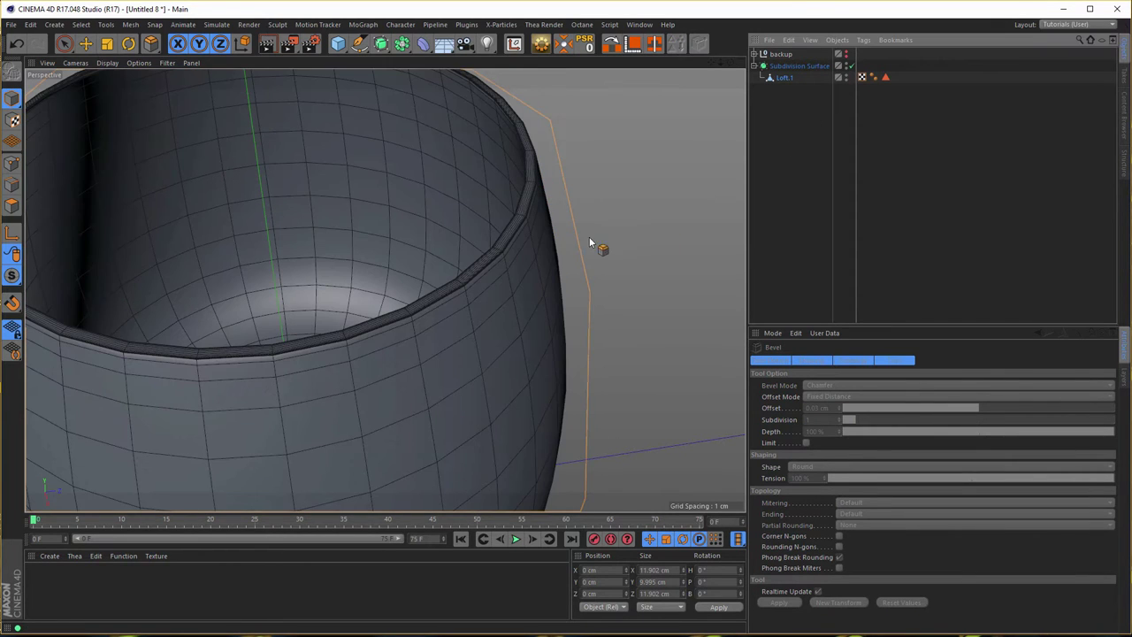
Reframe the view around the cup and show the Content Browser listing Studios and nikomedia_scene_rig.c4d
scroll(398, 350, down, 5)
scroll(371, 358, down, 4)
scroll(366, 369, up, 1)
alt+drag(425, 357, 385, 262)
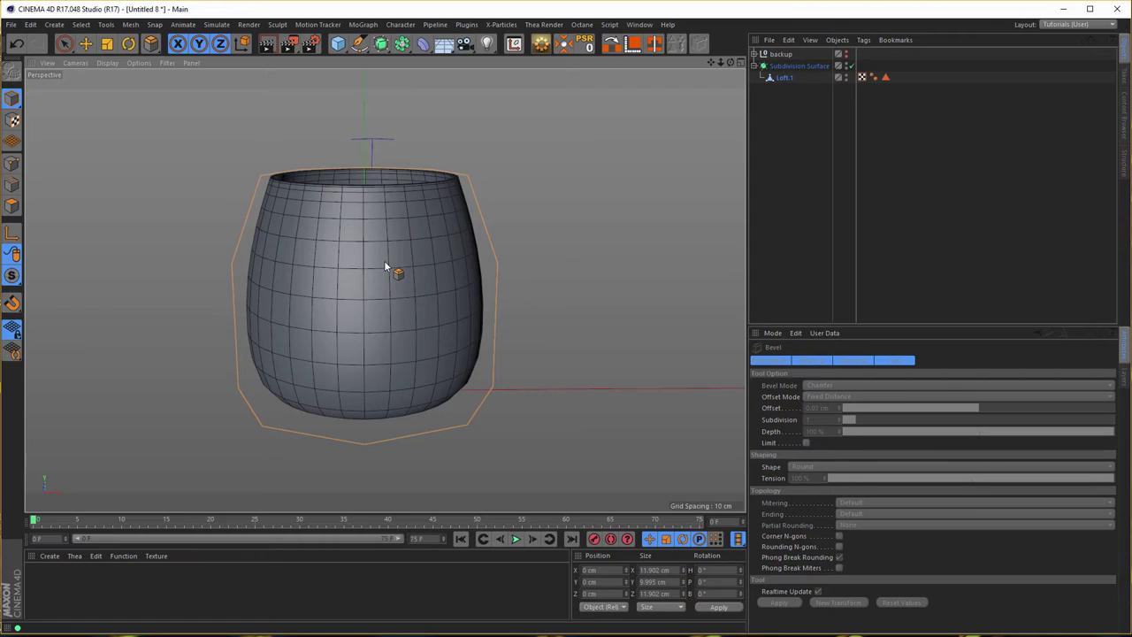
click(1125, 115)
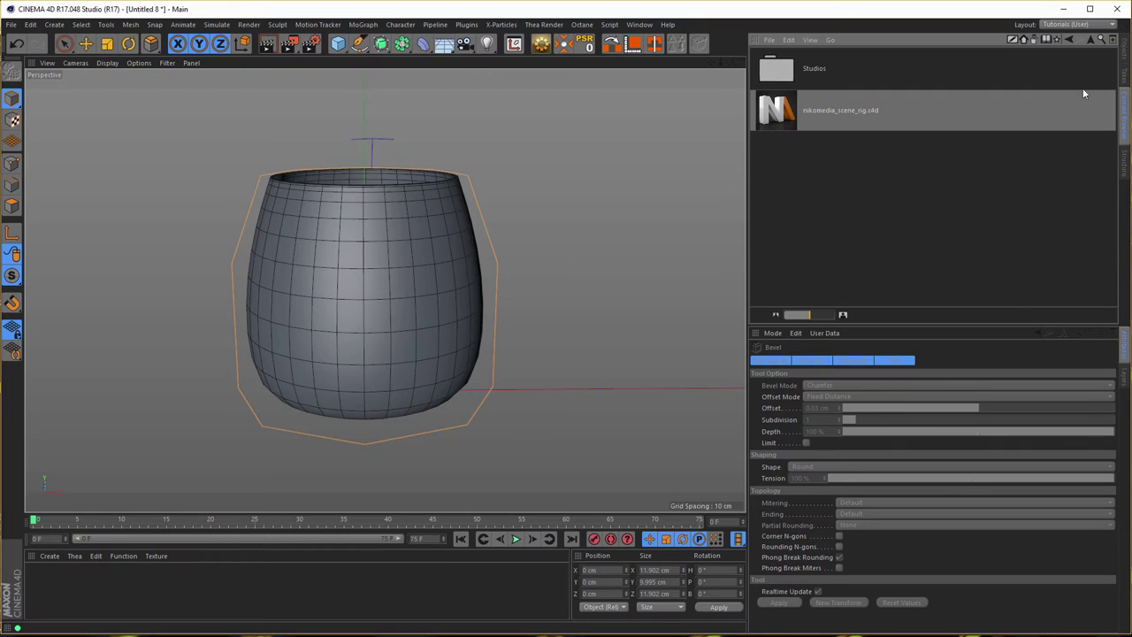
Drag nikomedia_scene_rig_pro.c4d from the Nikomedias Scene Rig Pro folder into the viewport
click(1090, 41)
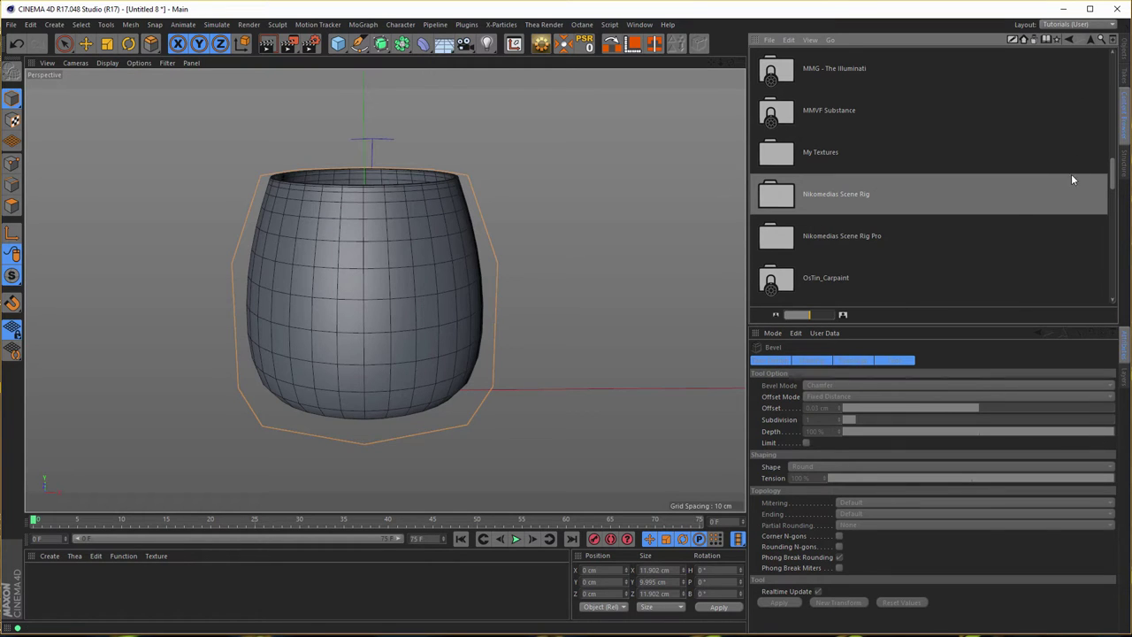
double_click(824, 244)
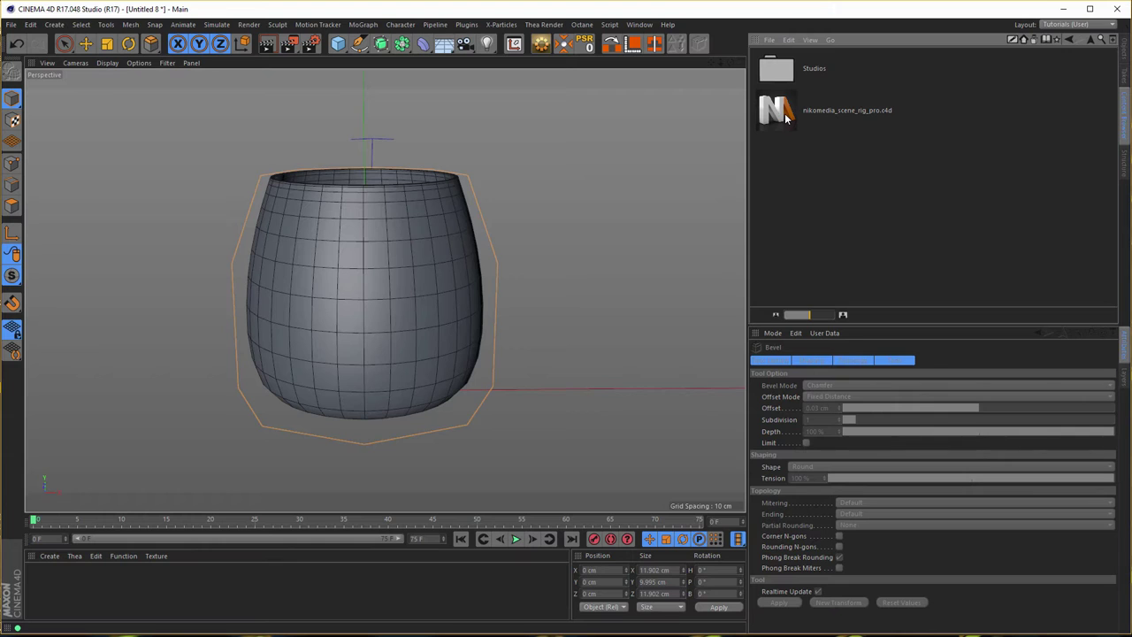
drag(779, 124, 966, 117)
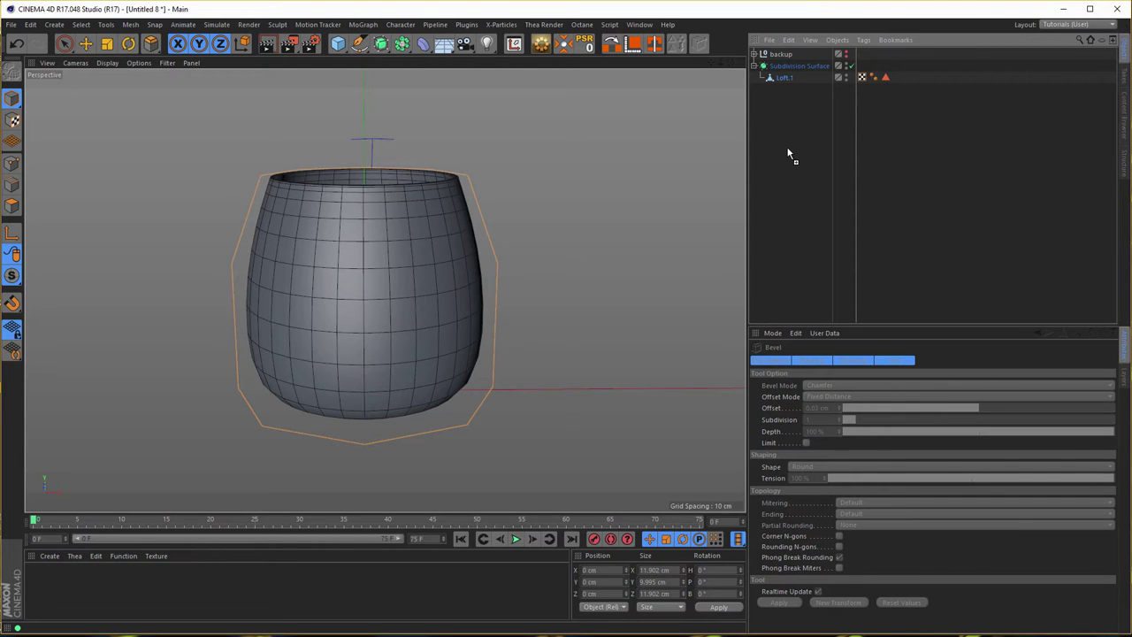
drag(790, 153, 790, 153)
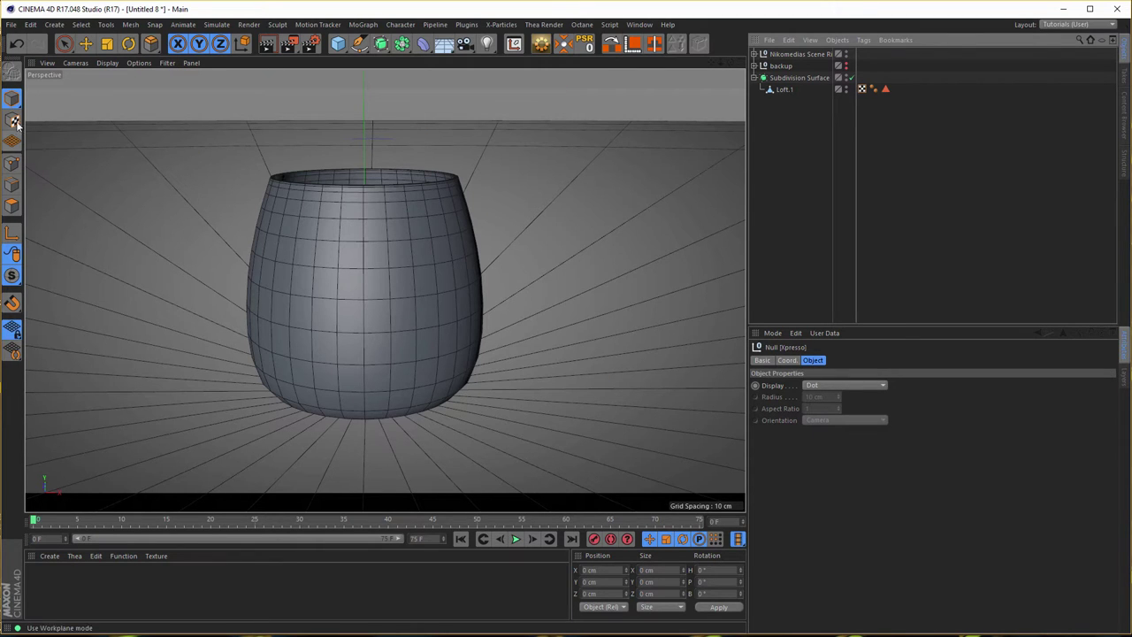
Set the Render Settings output Width and Height to 600 pixels each
click(309, 53)
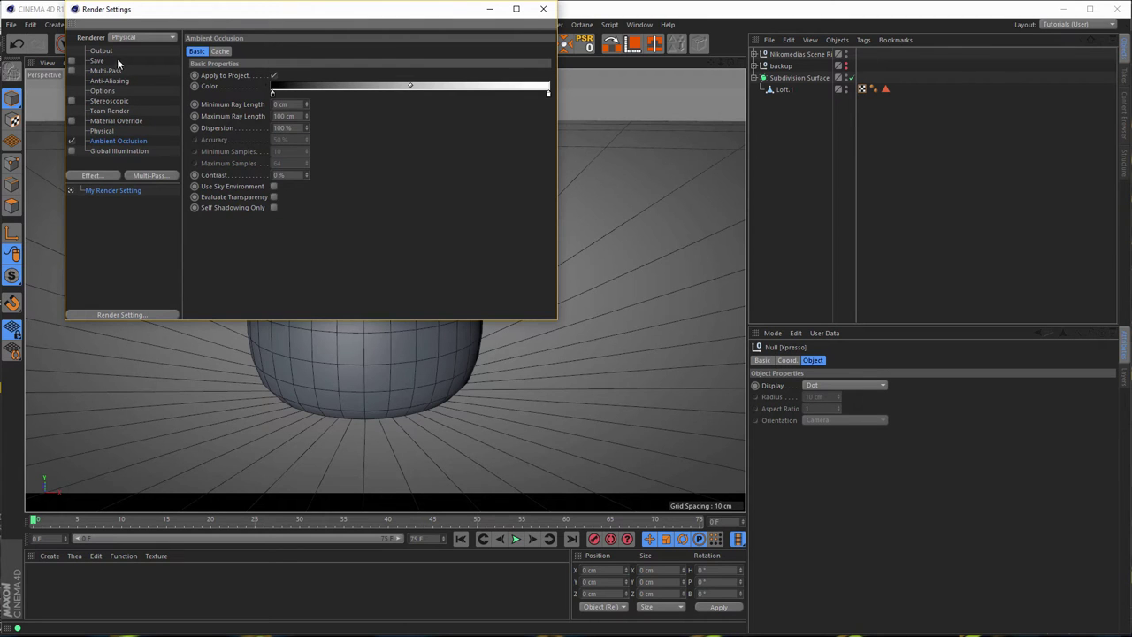
click(111, 50)
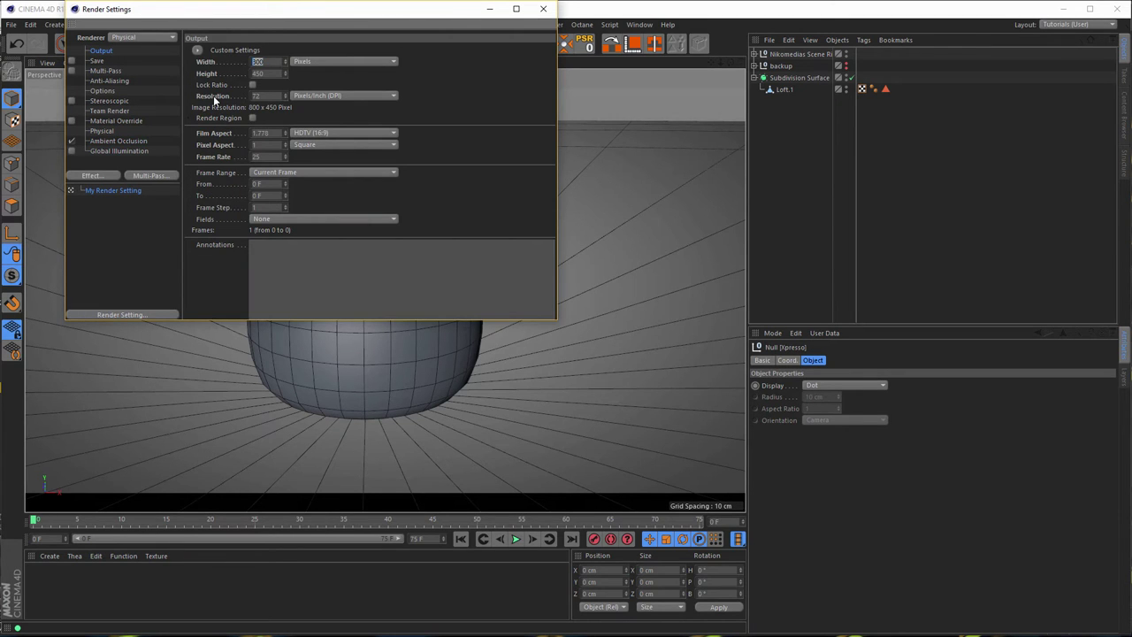
text(60)
key(Return)
text(600)
key(Tab)
text(600)
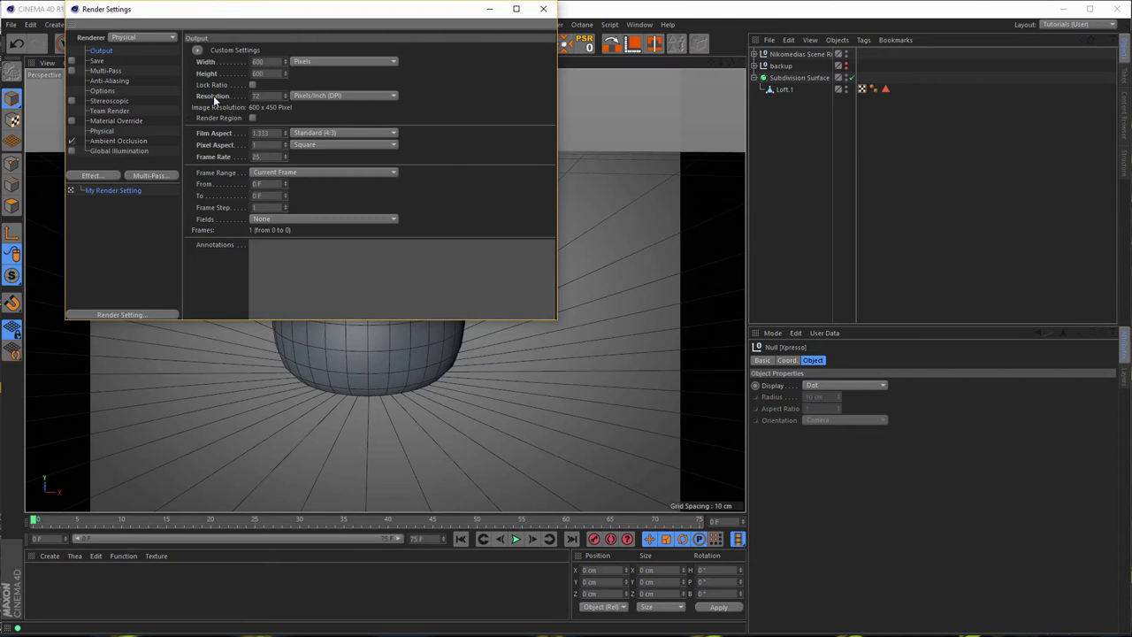
key(Return)
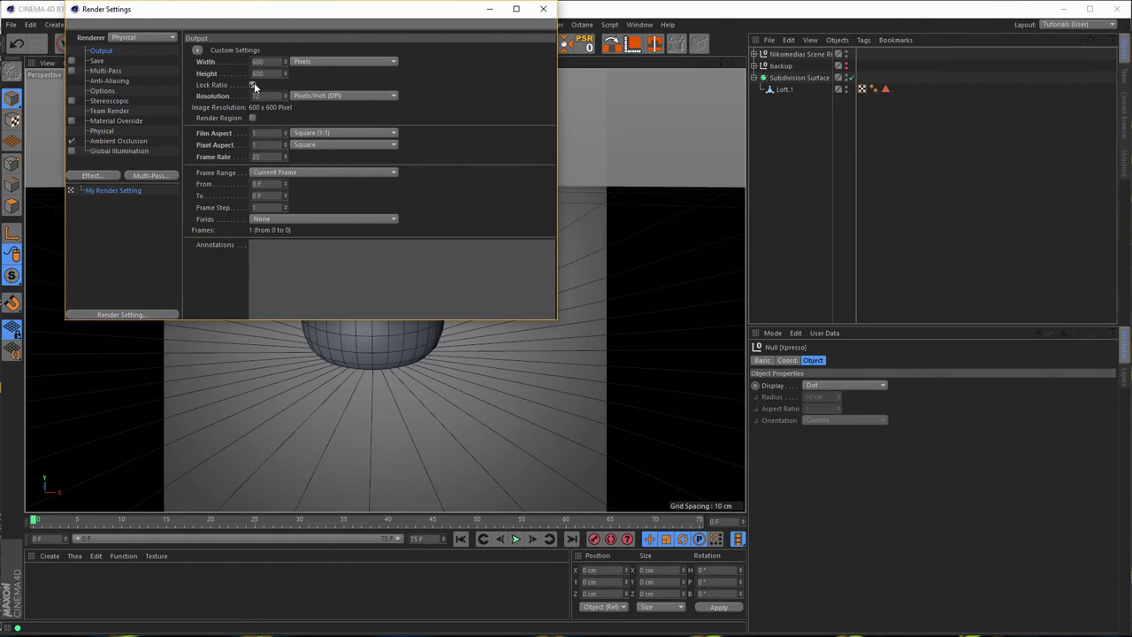
click(543, 11)
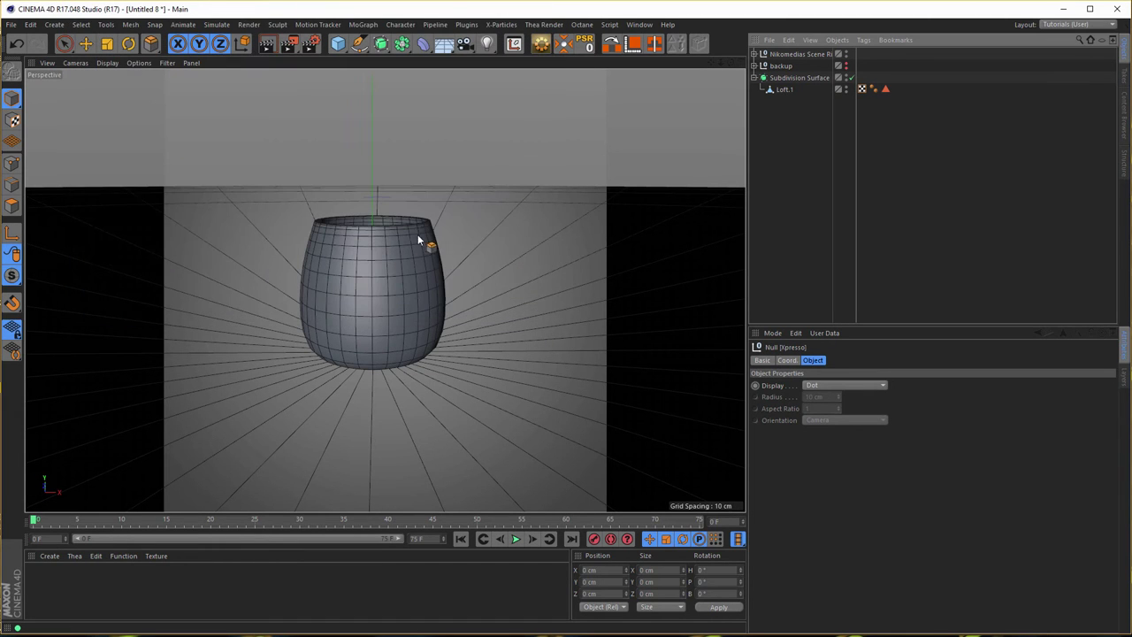
Select the Nikomedias Scene Rig and show its background and floor settings
scroll(394, 258, up, 4)
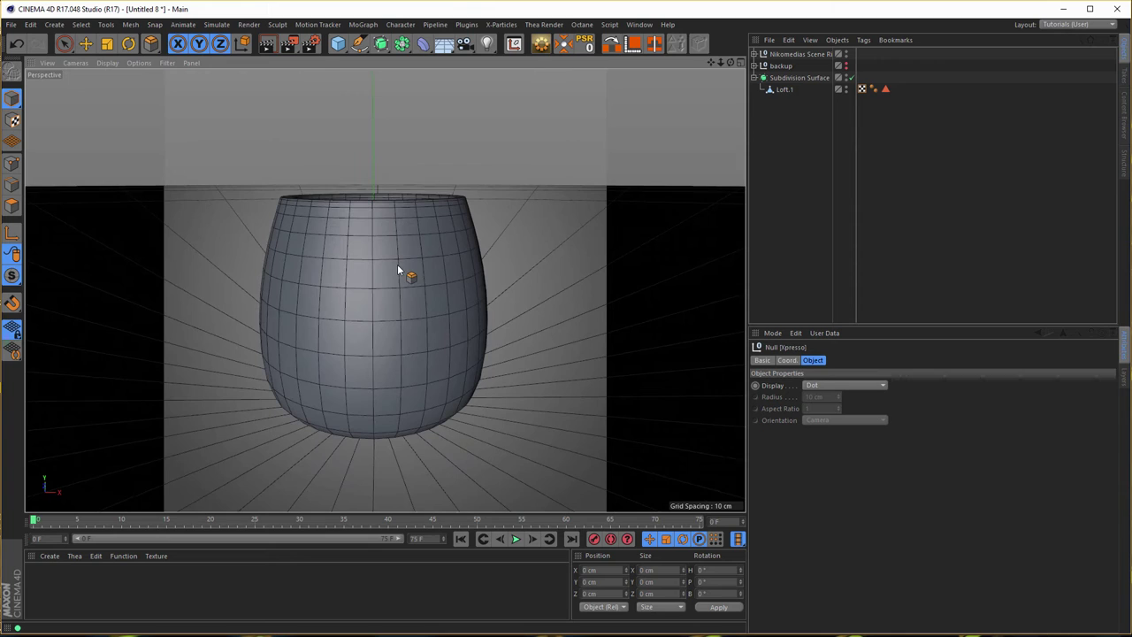
scroll(398, 263, down, 1)
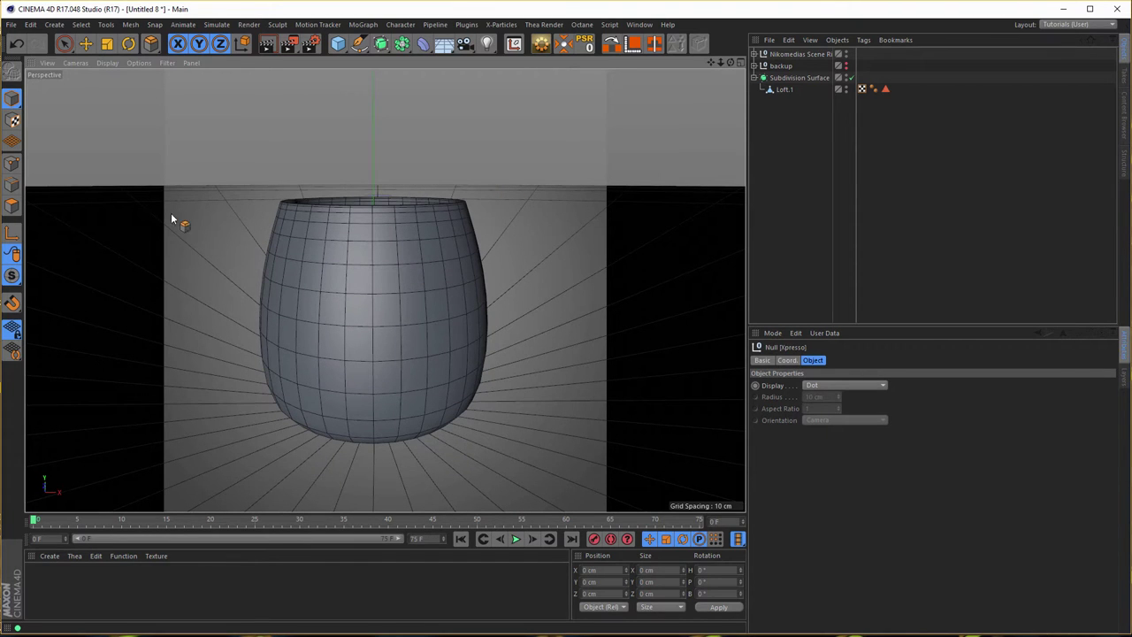
click(797, 54)
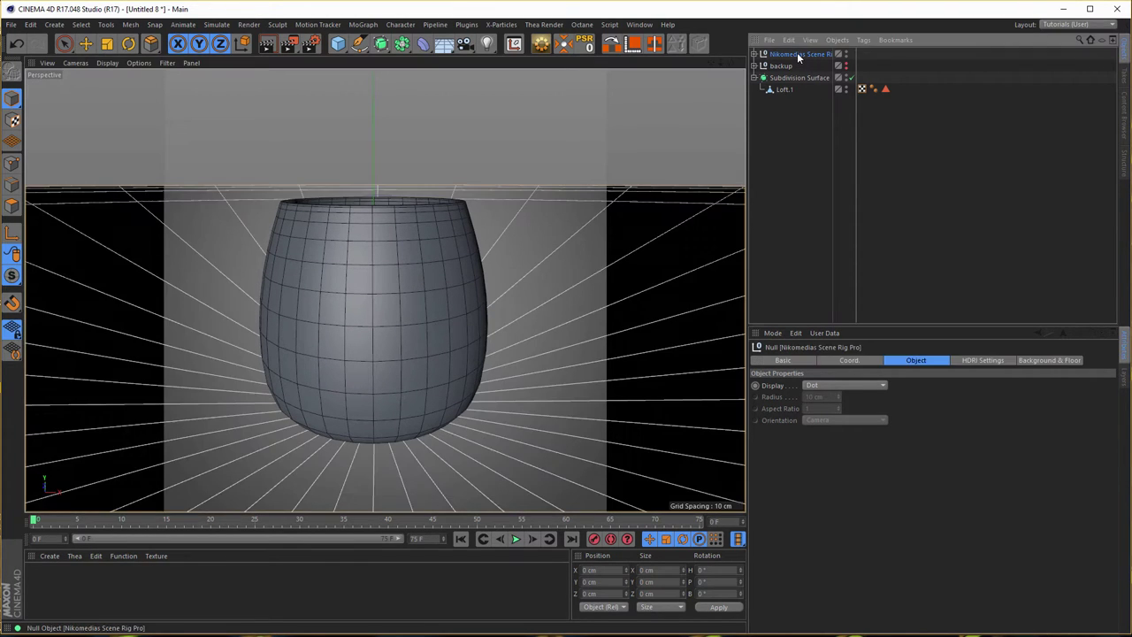
double_click(857, 162)
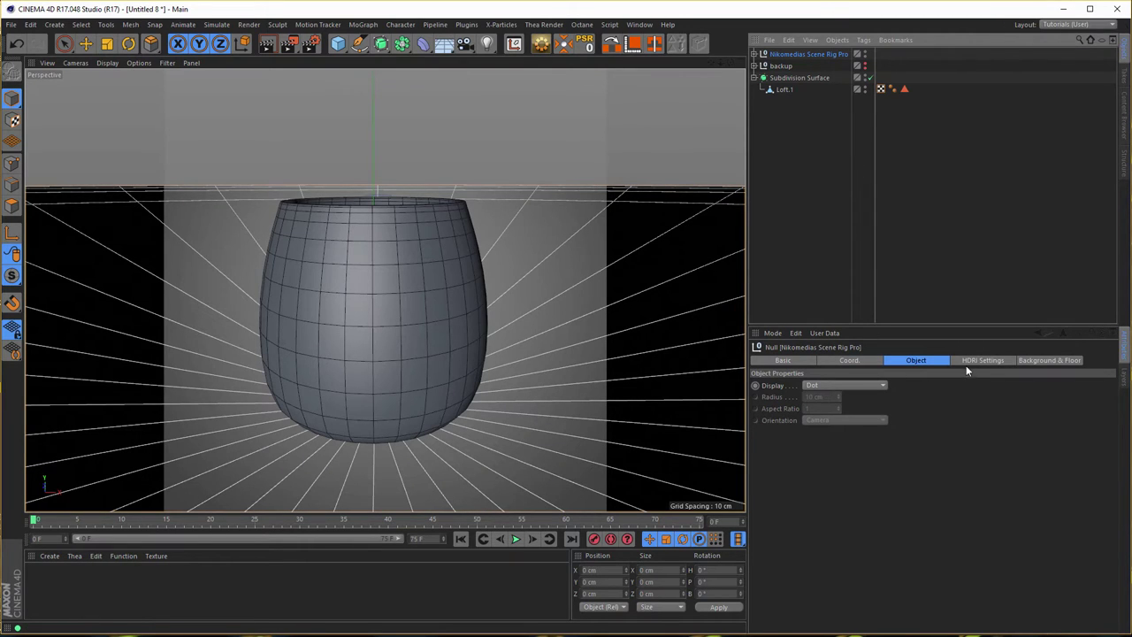
click(1046, 362)
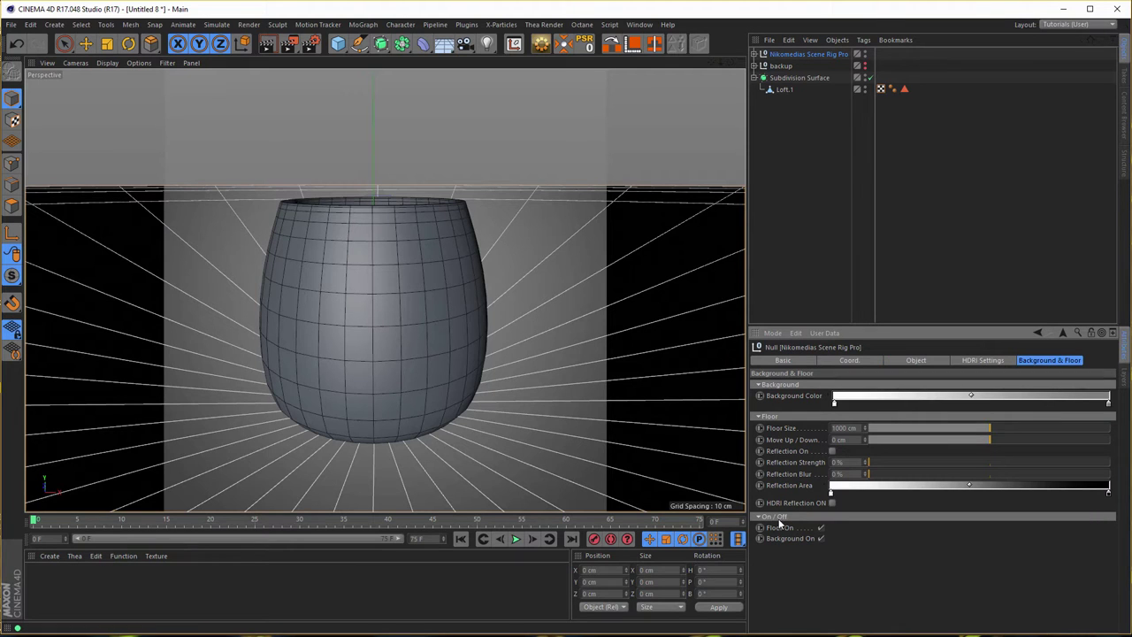
Enlarge the rig's floor disc to 14 cm and render the viewport
click(856, 430)
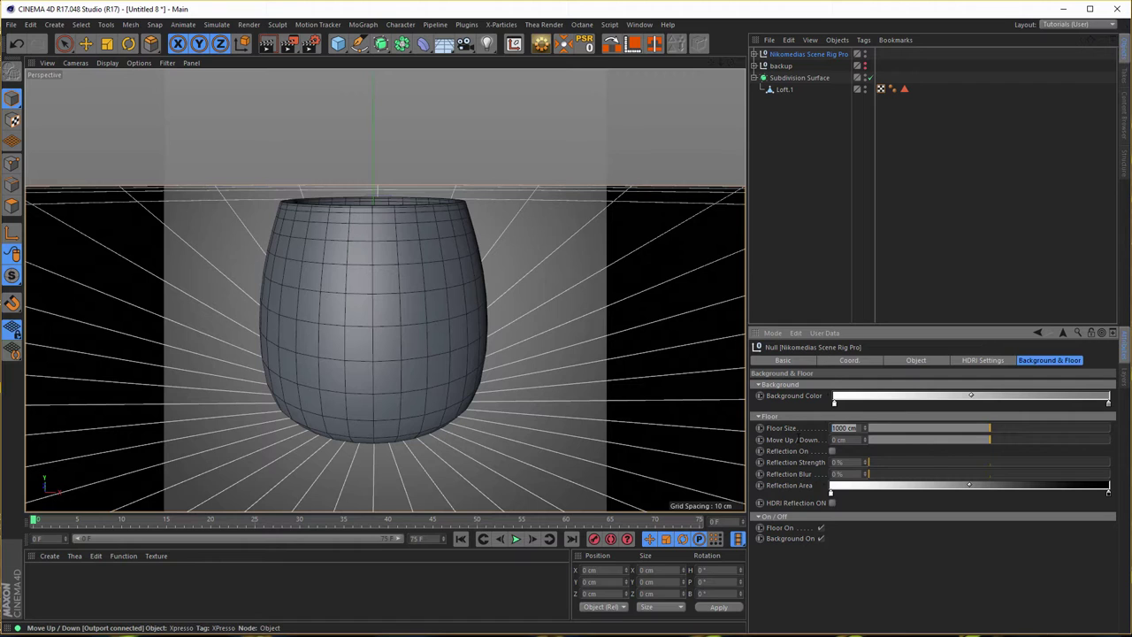
text(10)
key(Return)
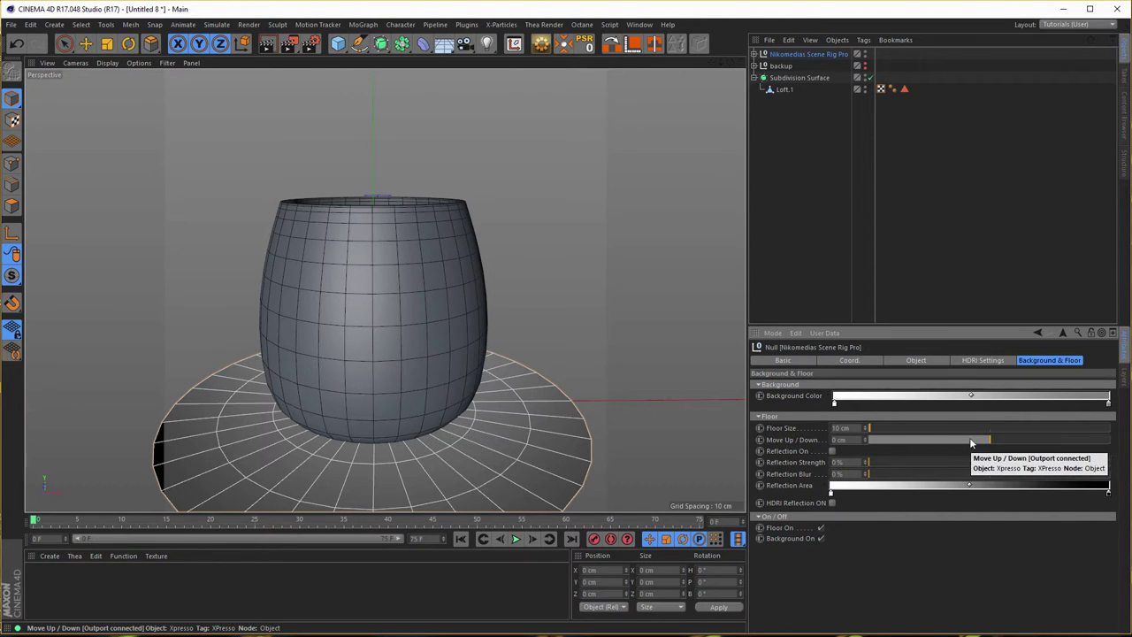
drag(867, 428, 894, 428)
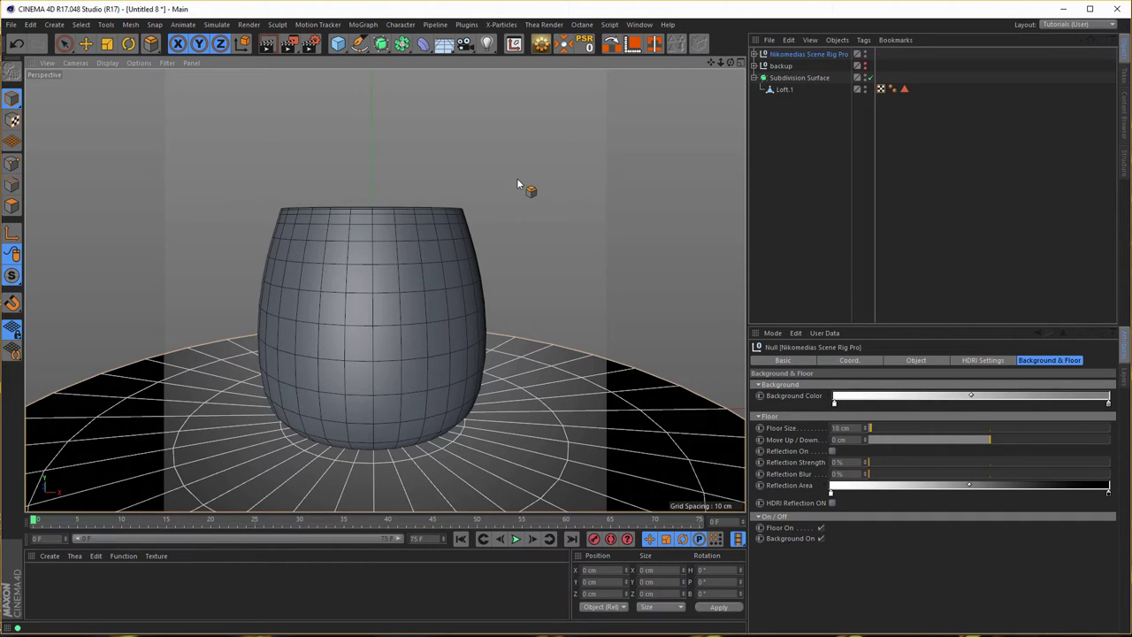
key(ctrl+r)
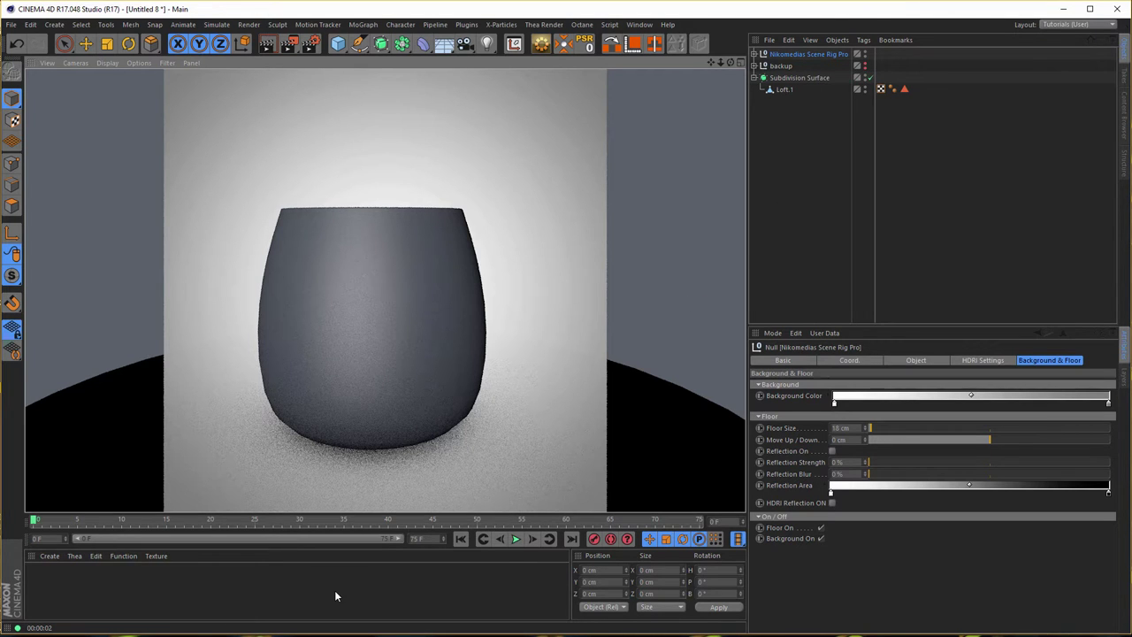
Create a new material with Color off, Transparency at refraction 1.517 and Exit Reflections off
click(301, 589)
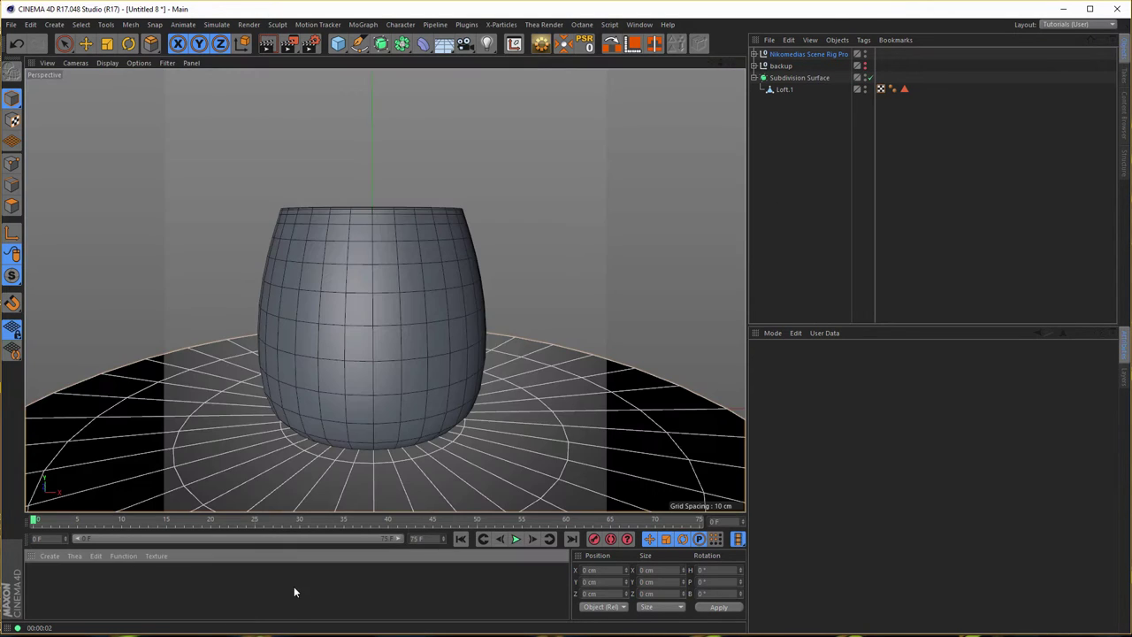
double_click(136, 587)
double_click(39, 579)
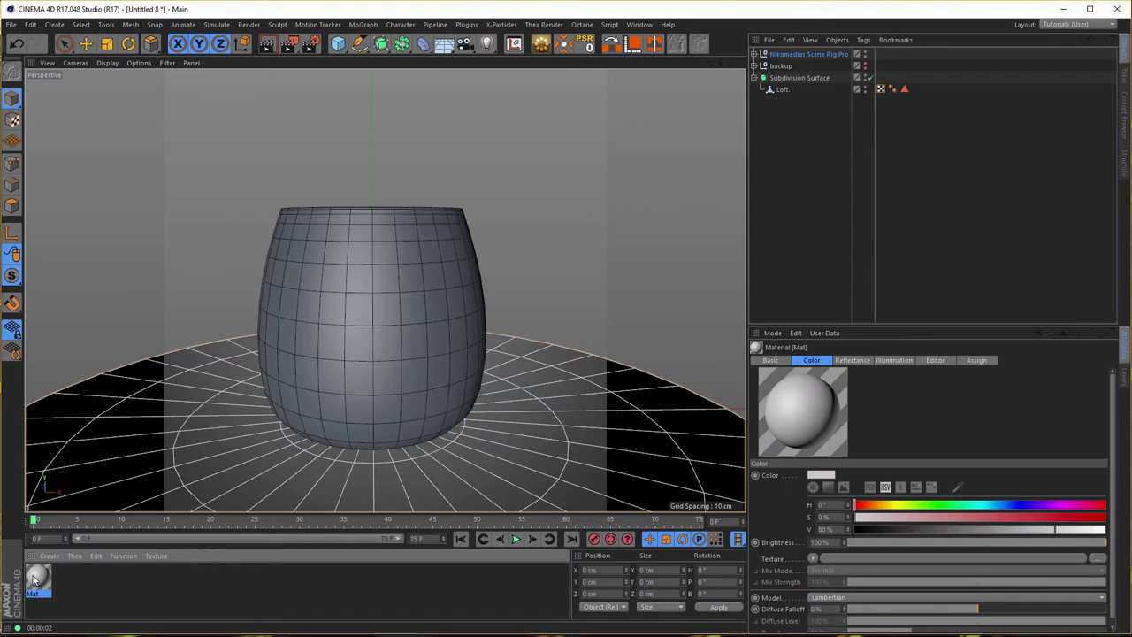
drag(217, 106, 802, 127)
click(667, 303)
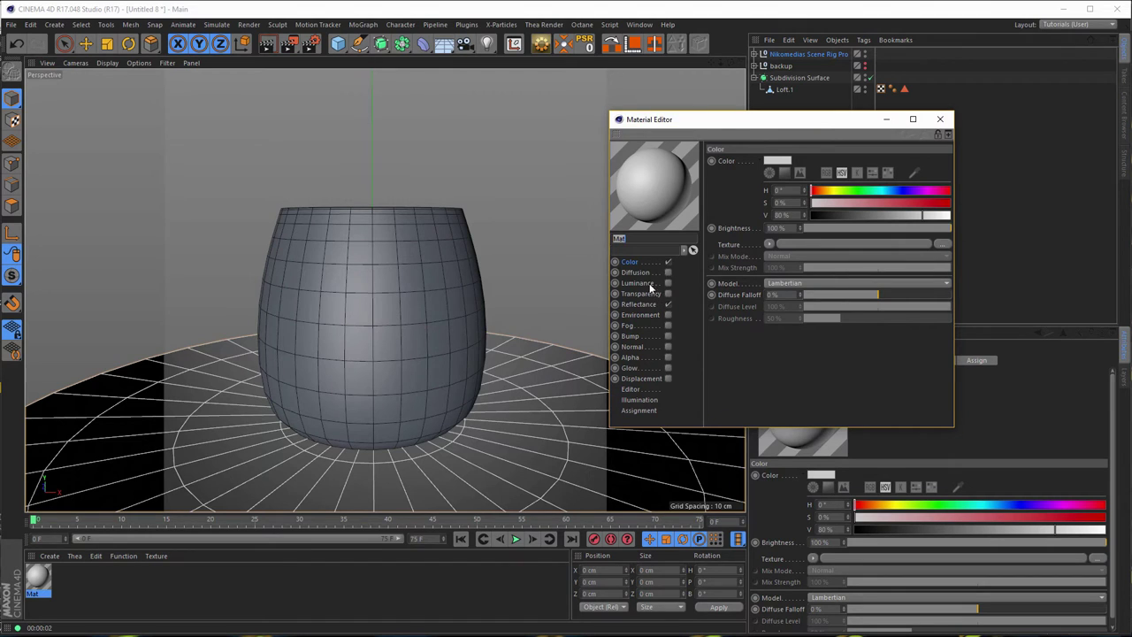
click(668, 261)
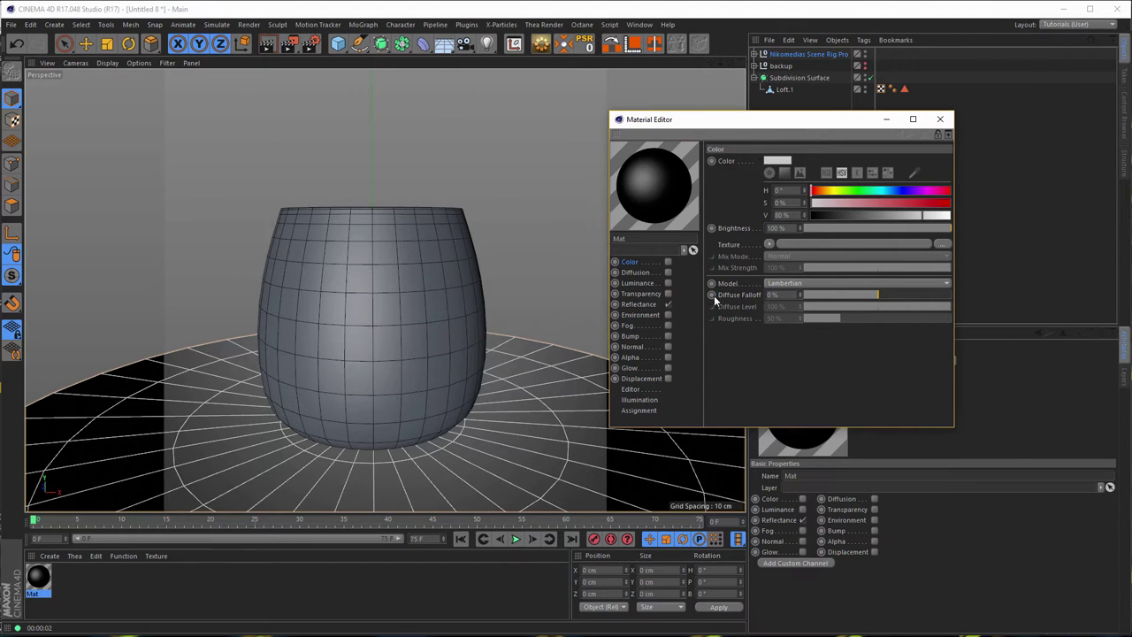
click(668, 293)
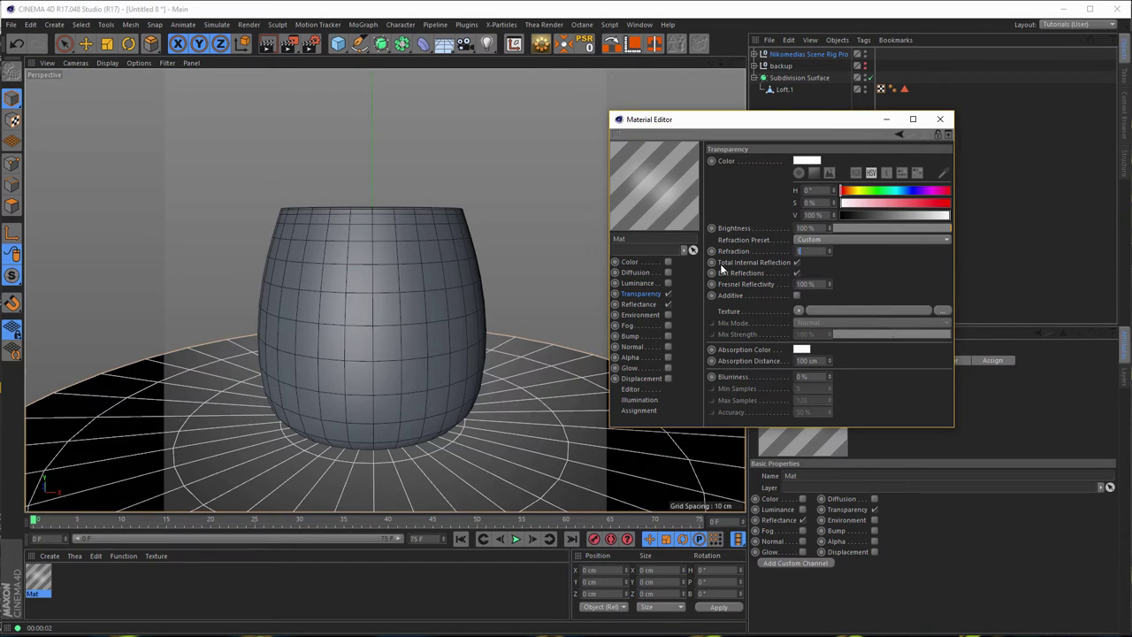
text(517)
key(Return)
click(797, 273)
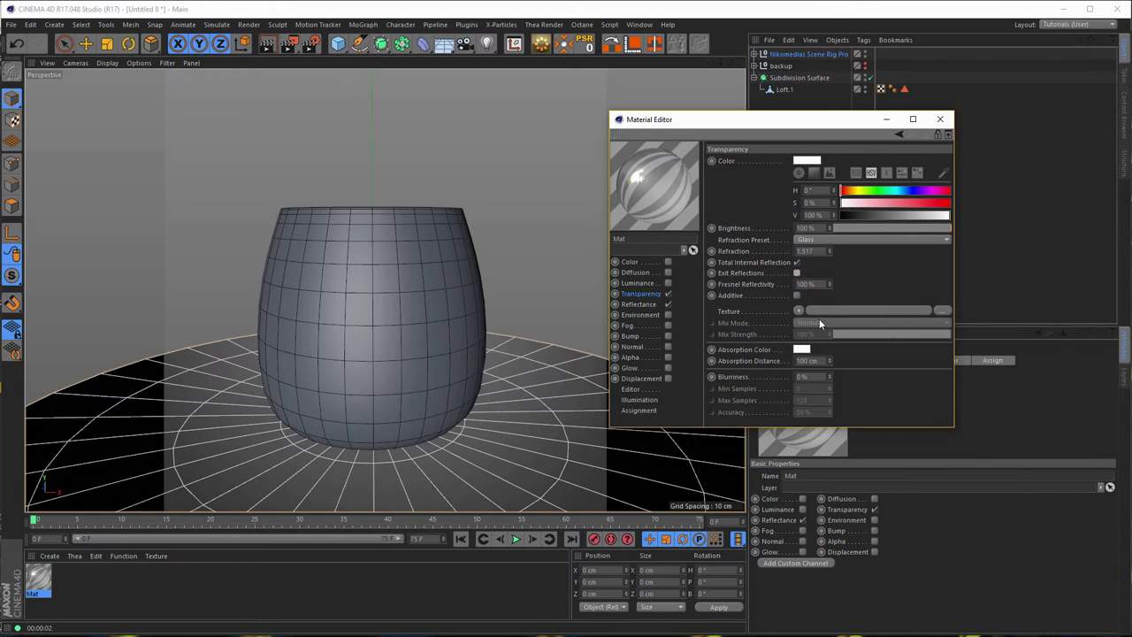
Replace the material's Default Specular reflectance layer with a GGX layer
click(637, 304)
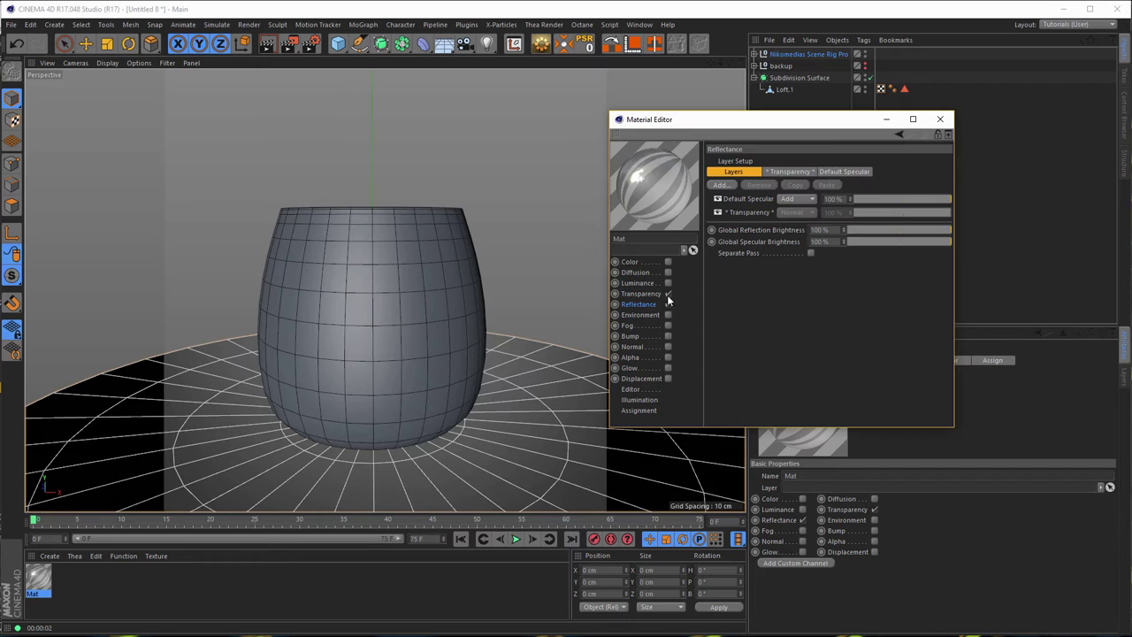
click(747, 198)
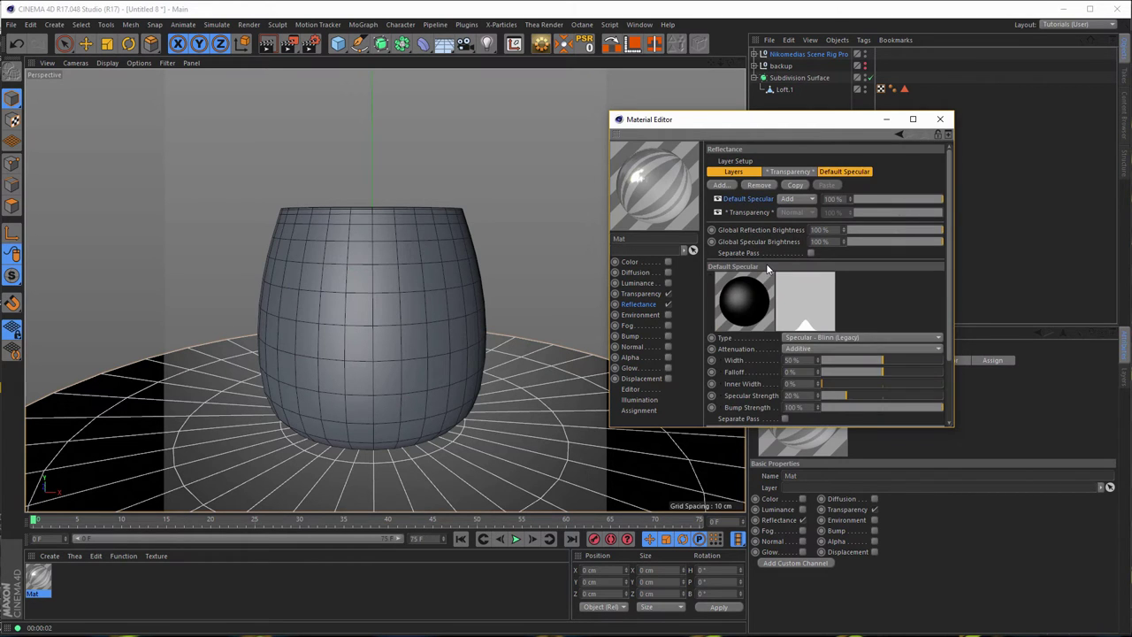
click(759, 184)
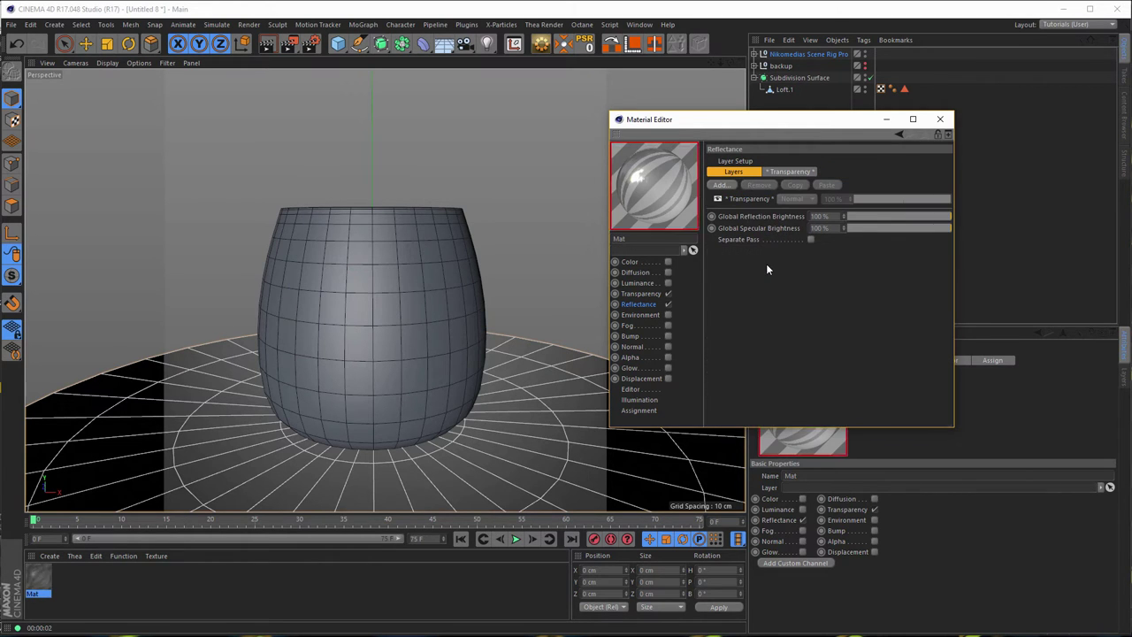
click(725, 185)
click(748, 200)
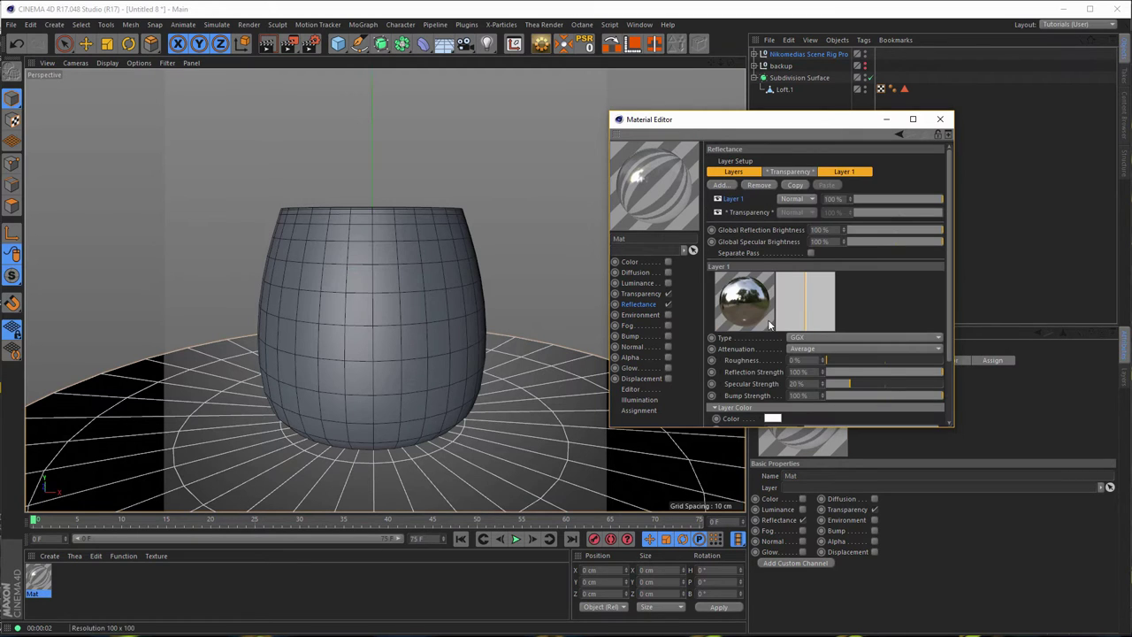
drag(888, 428, 886, 550)
Give the GGX layer a Dielectric Glass Fresnel preset and 0% specular strength
click(815, 491)
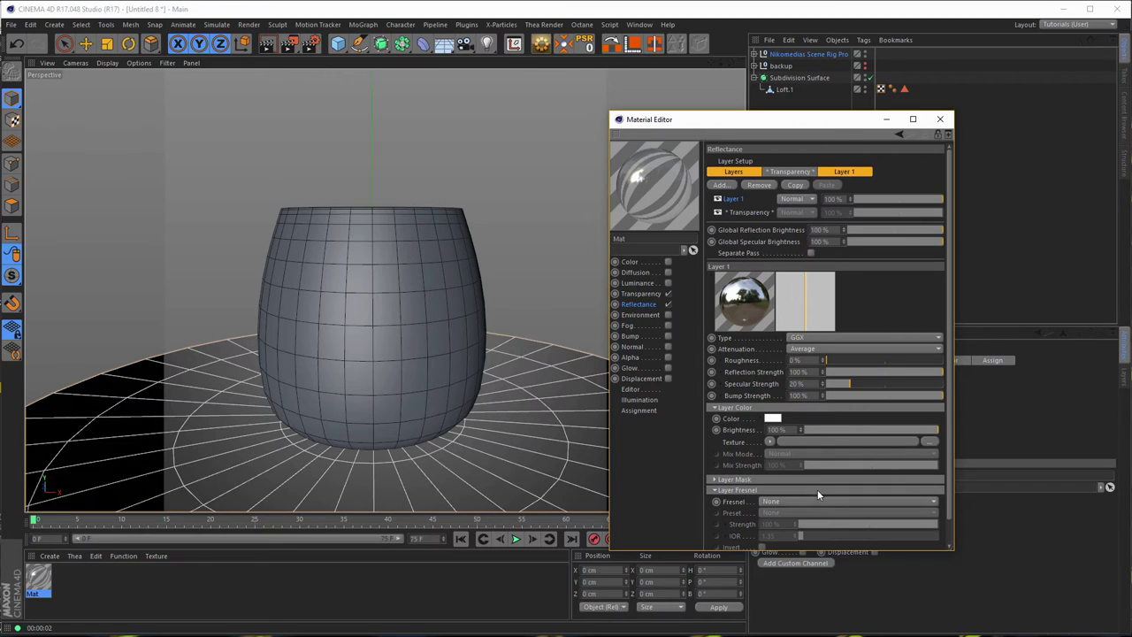
click(810, 501)
click(804, 526)
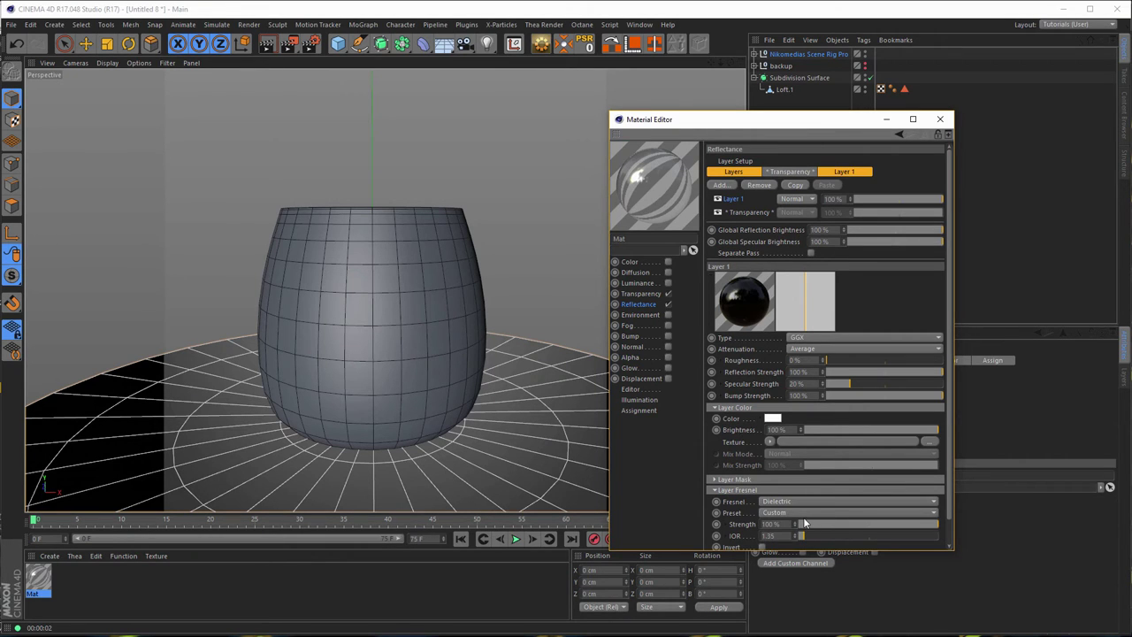
click(804, 512)
click(779, 371)
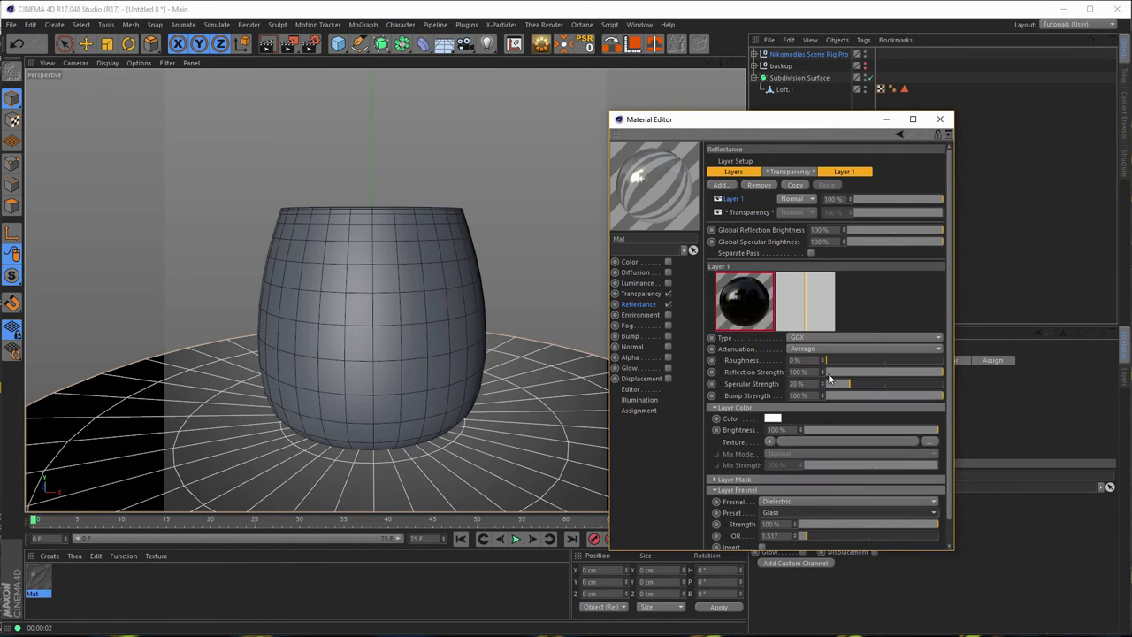
drag(845, 388, 751, 396)
click(940, 119)
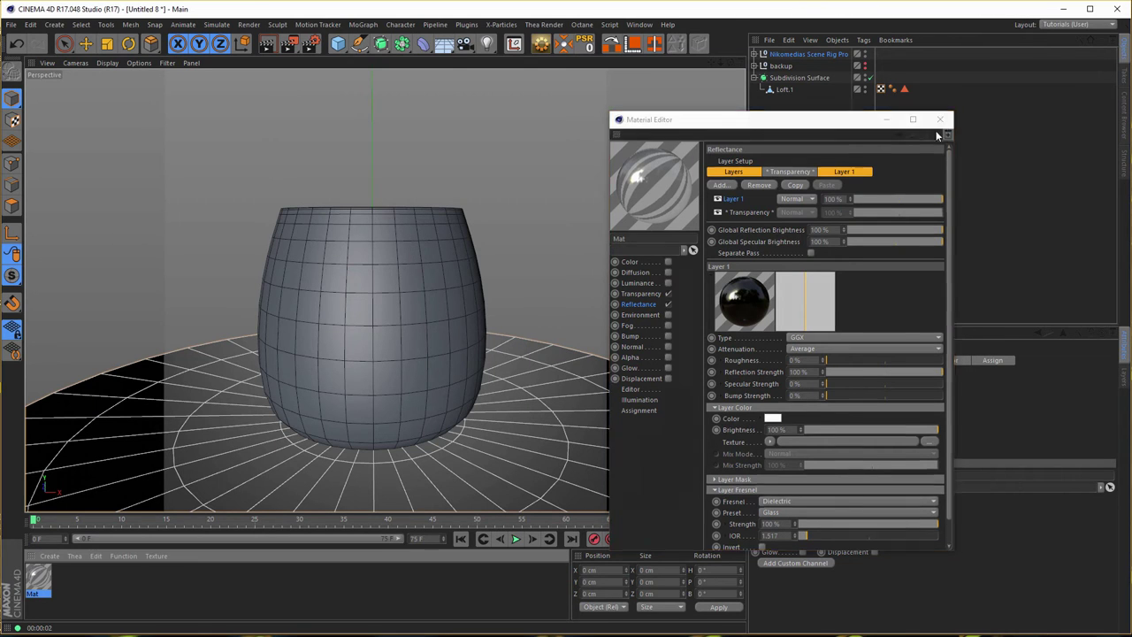
Apply Mat to Loft.1, preview it with region and full renders, then select the rig
drag(38, 579, 784, 89)
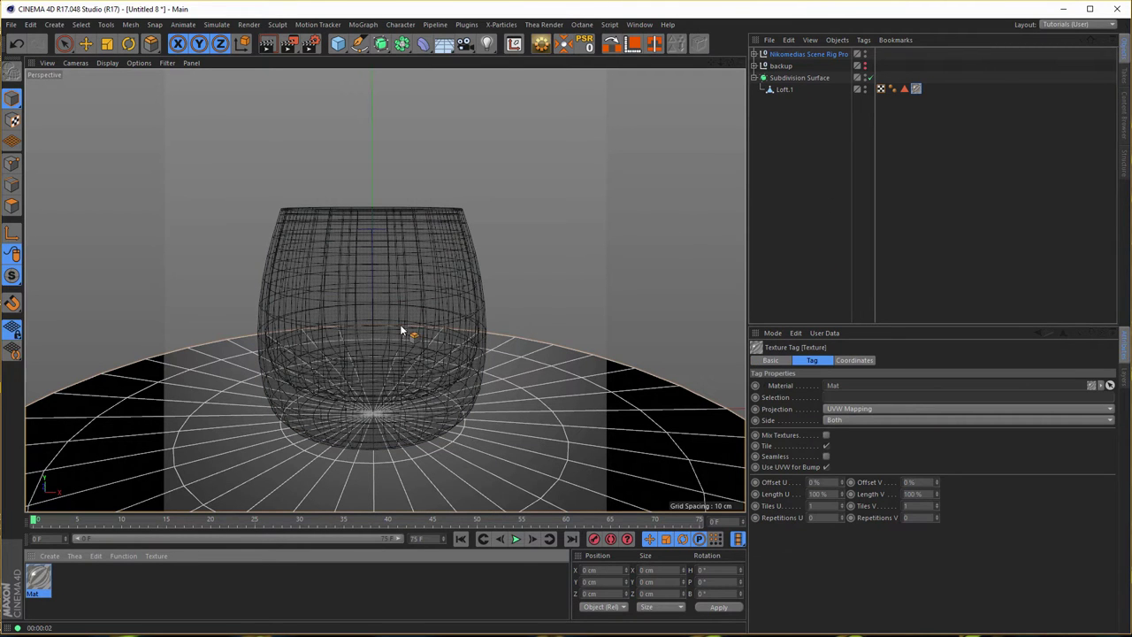
alt+drag(397, 328, 434, 323)
key(alt+r)
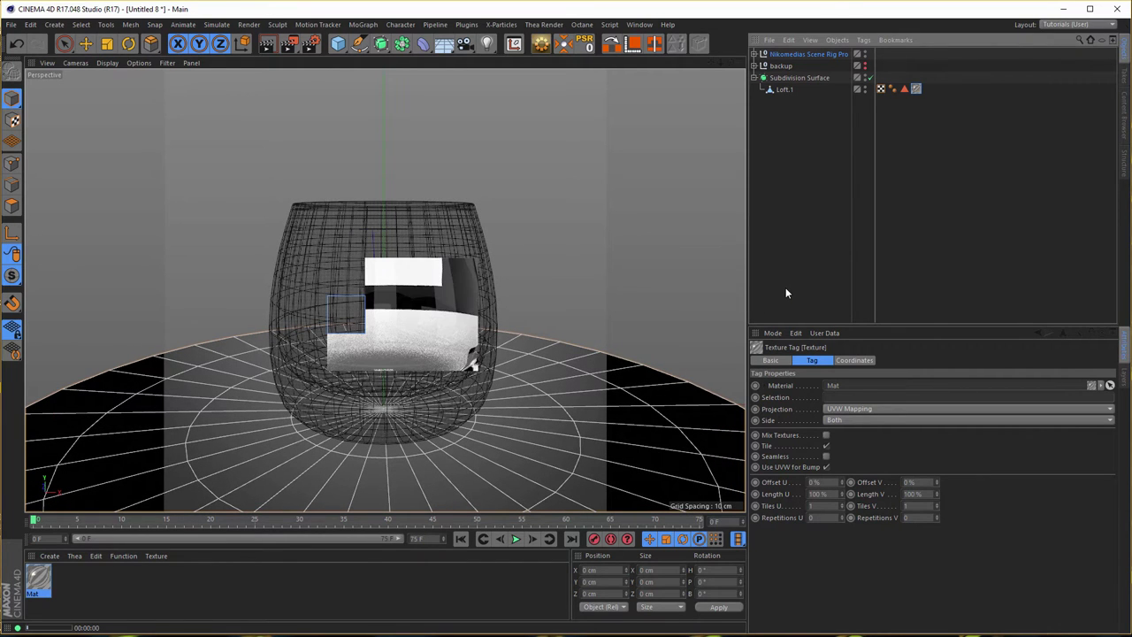
key(ctrl+r)
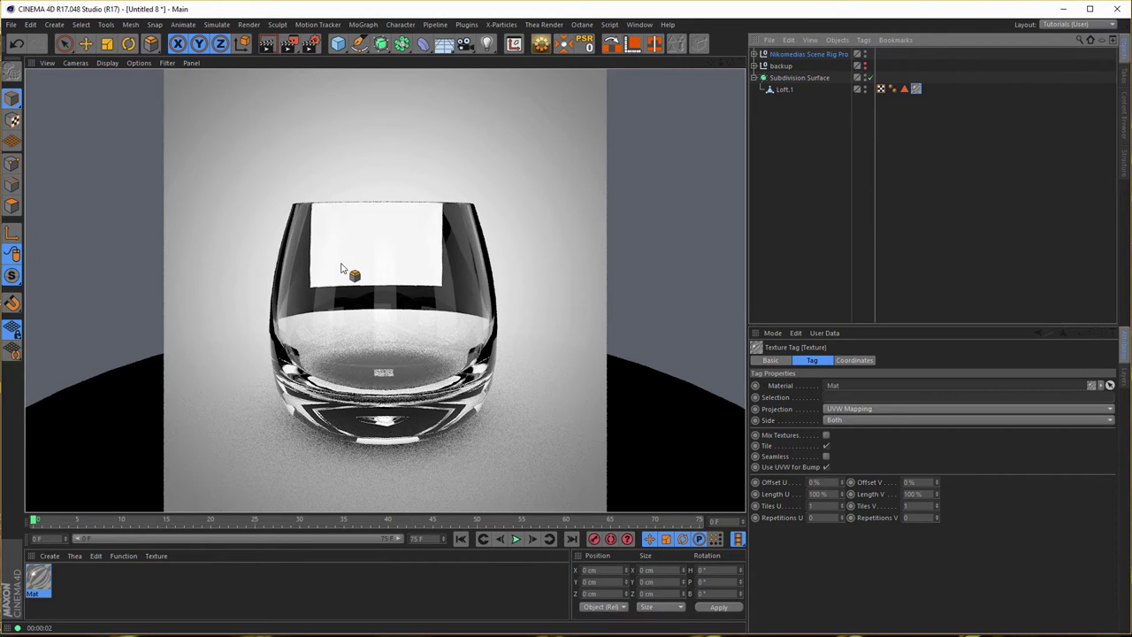
click(812, 54)
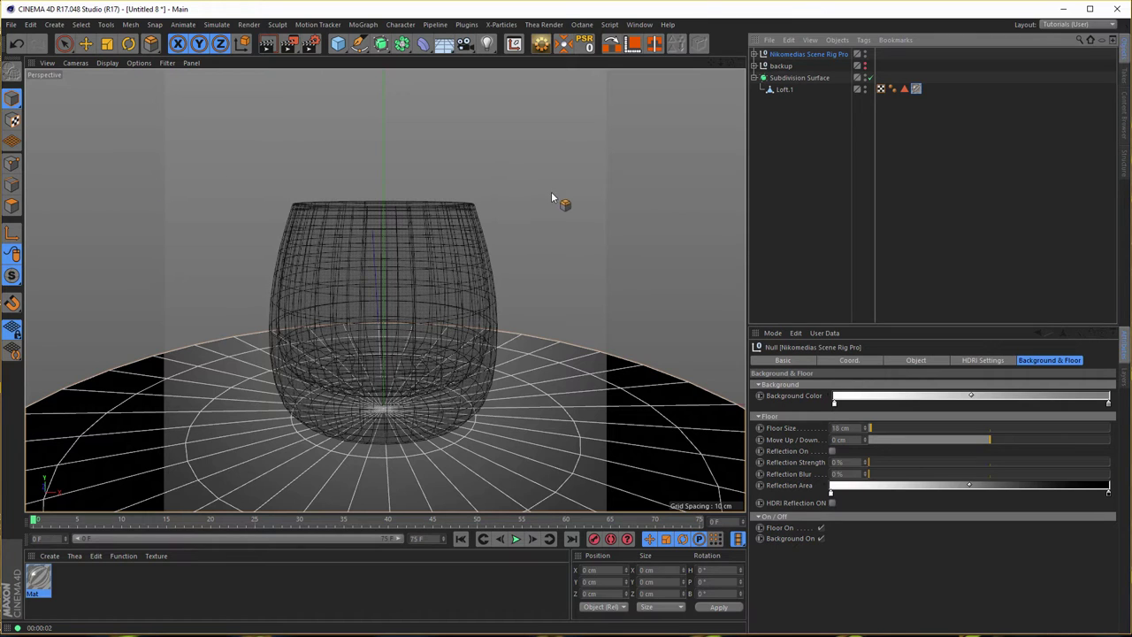
Change the Background Color gradient to run from light cyan to darker teal
double_click(835, 404)
click(842, 419)
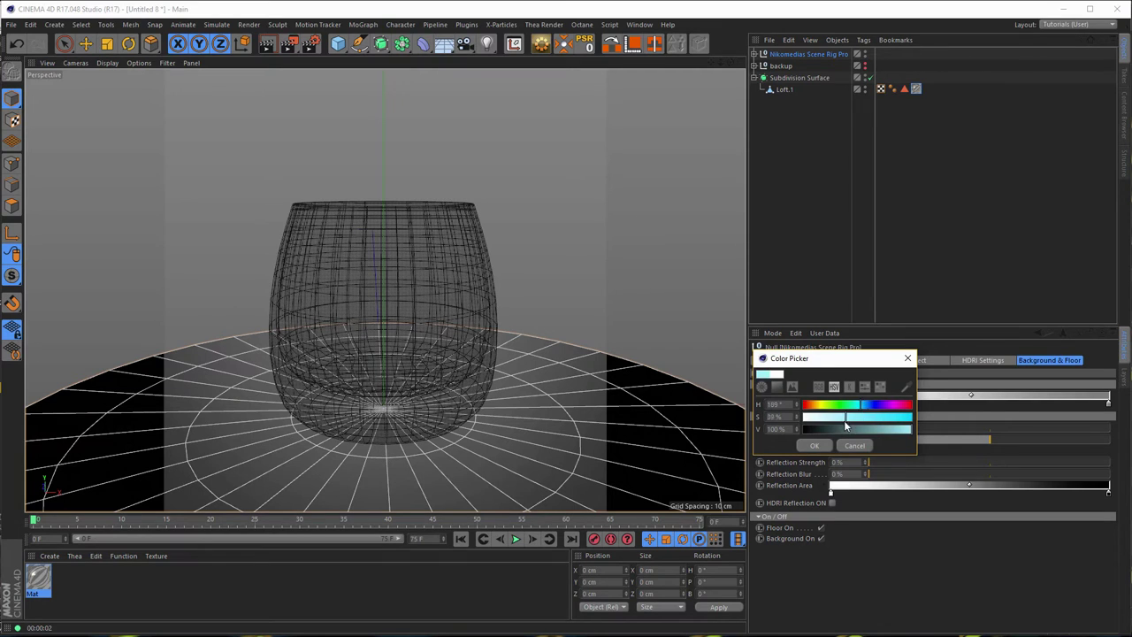
click(814, 445)
drag(1107, 404, 1107, 423)
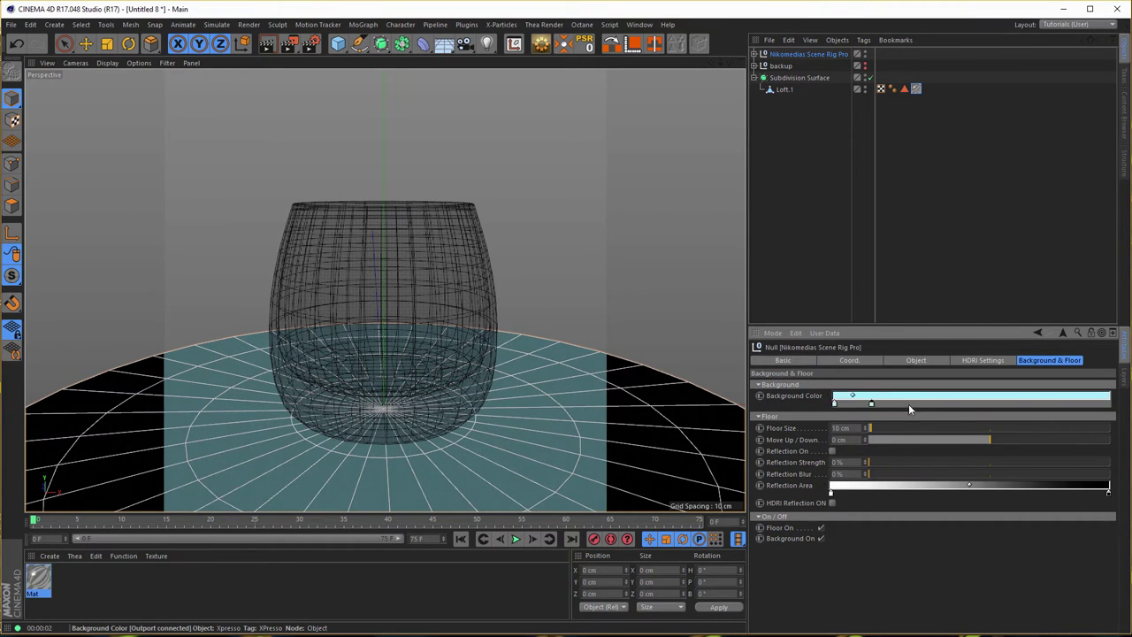
click(1109, 404)
double_click(1109, 404)
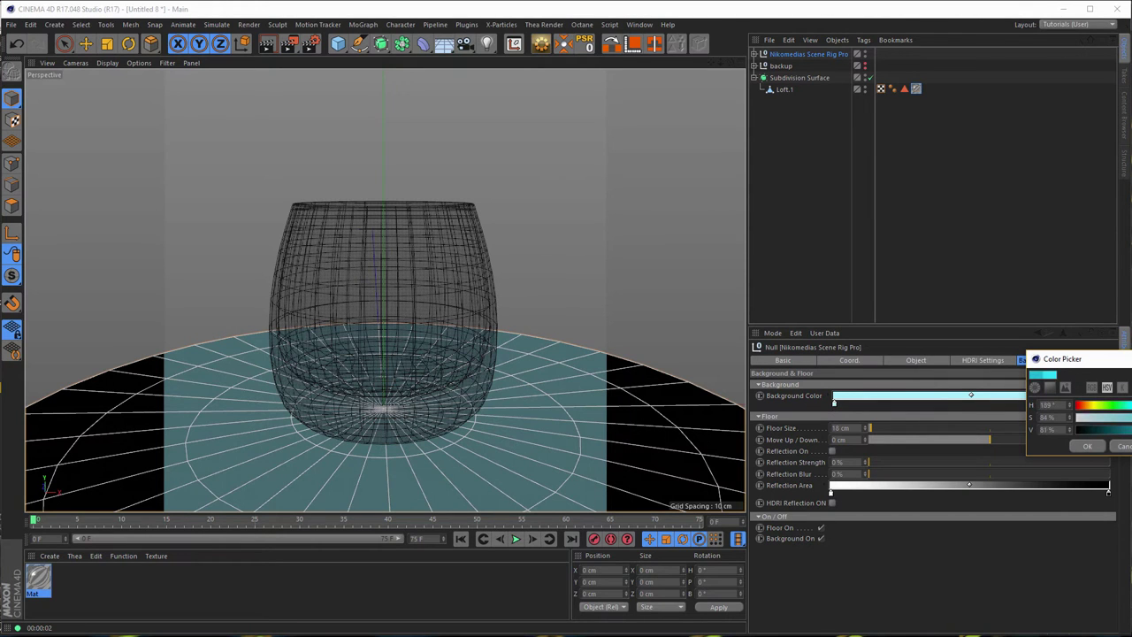
click(1087, 446)
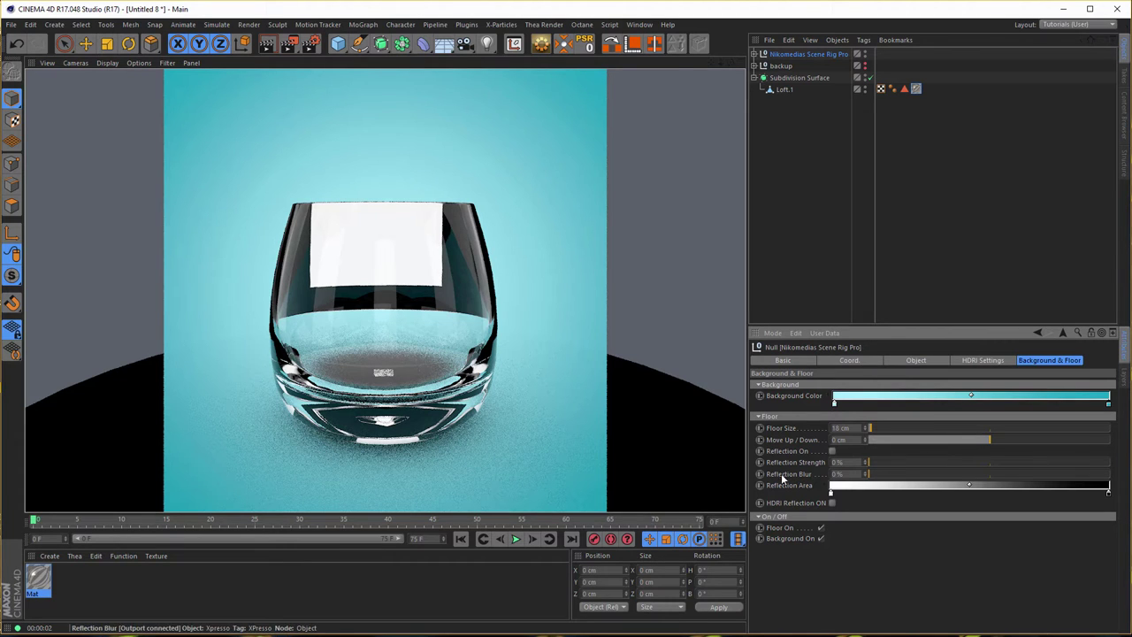
drag(783, 390, 206, 394)
drag(333, 347, 481, 514)
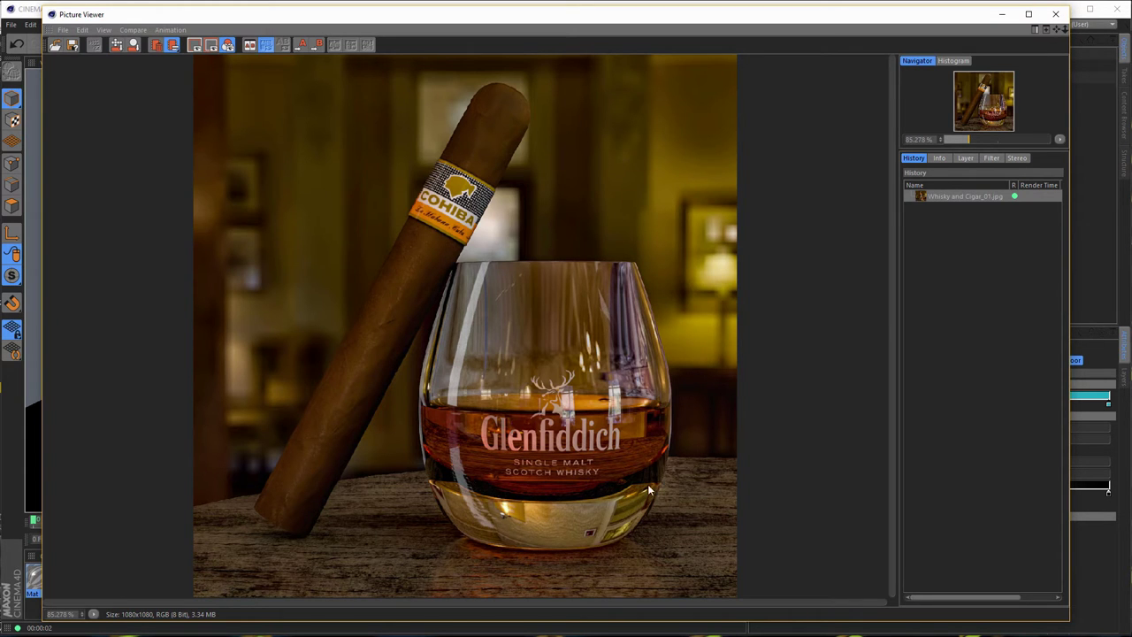
click(1057, 15)
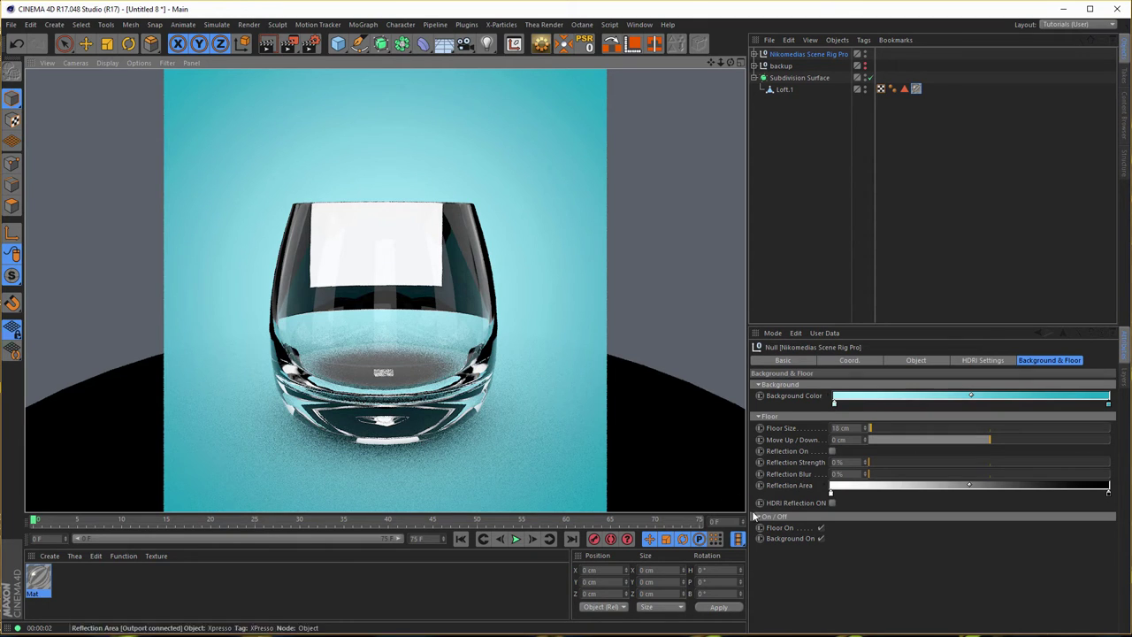
Turn off the rig's Background and Floor and copy its Disc to the top level
click(822, 536)
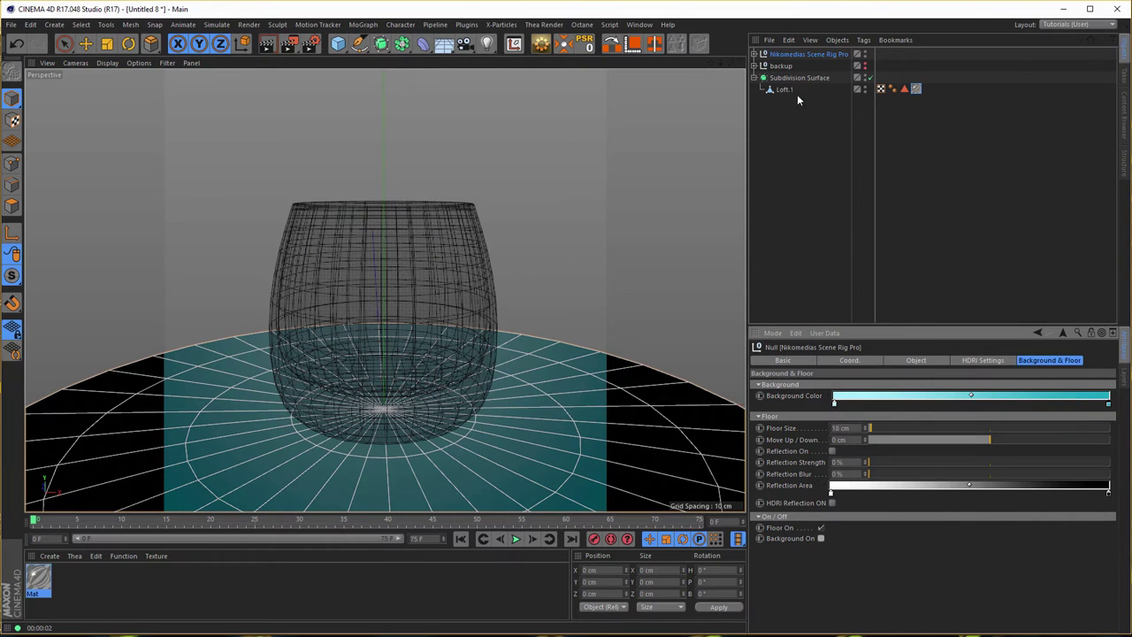
click(782, 55)
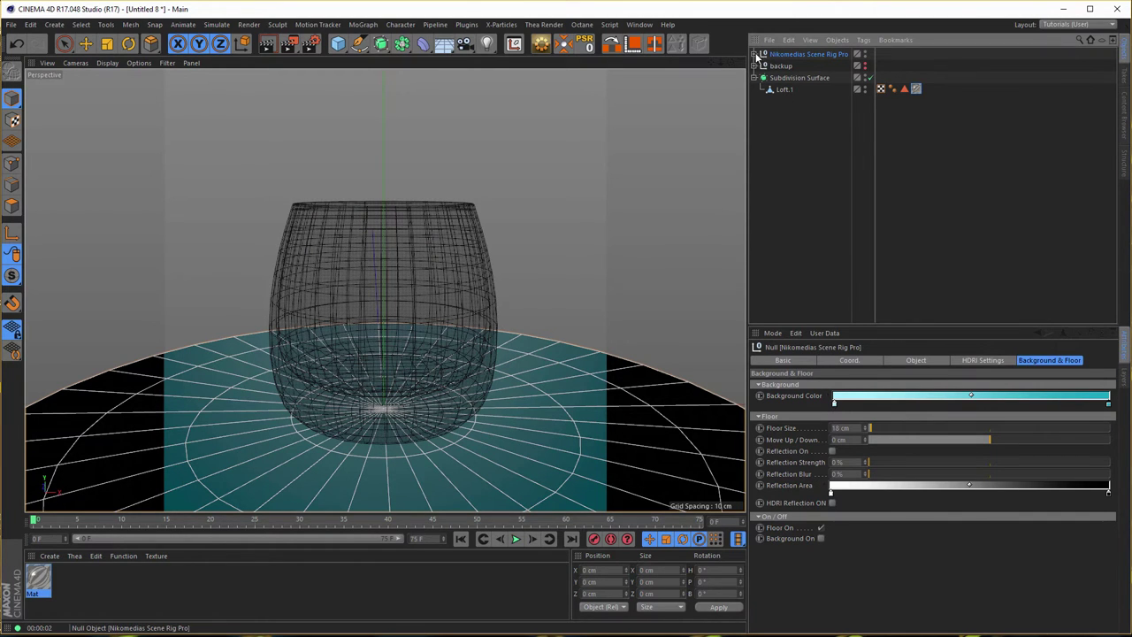
click(758, 55)
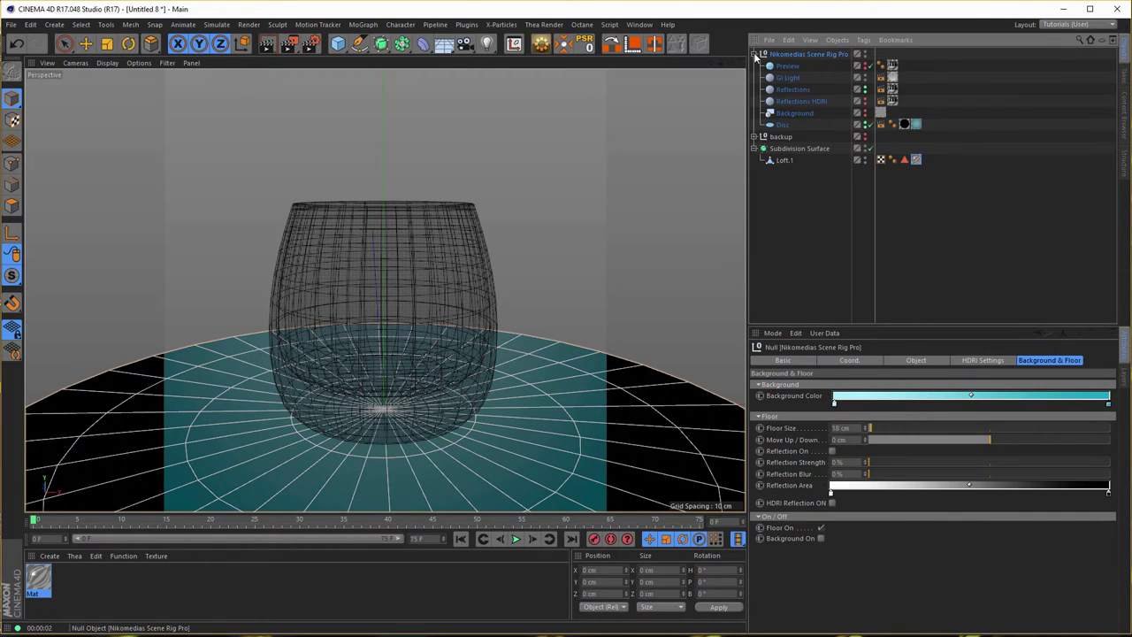
click(783, 126)
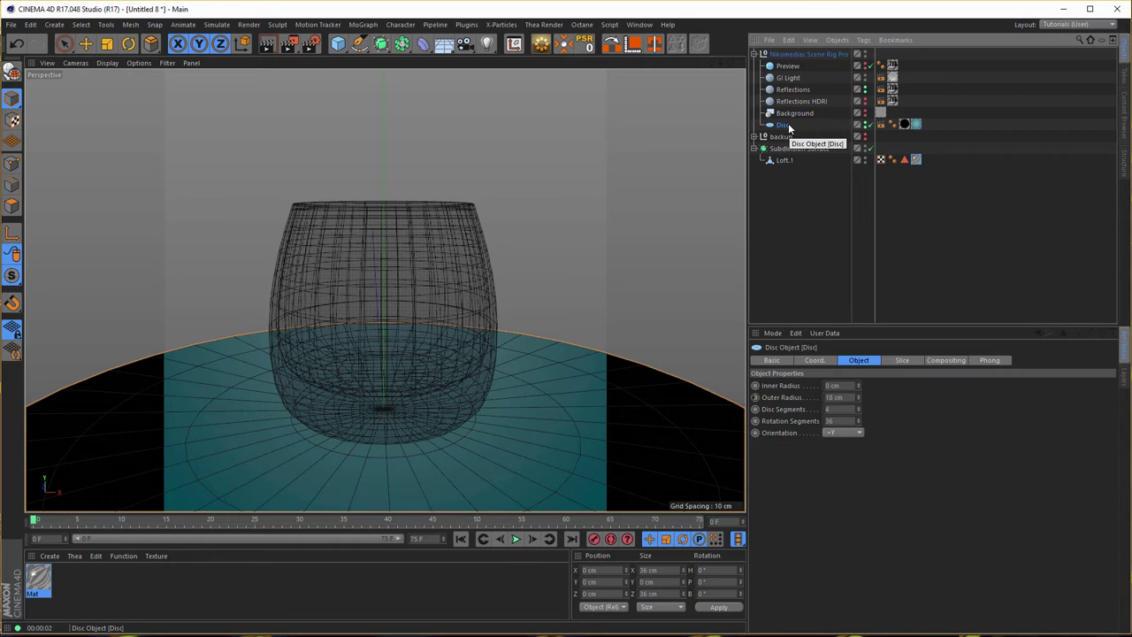
drag(782, 128, 790, 210)
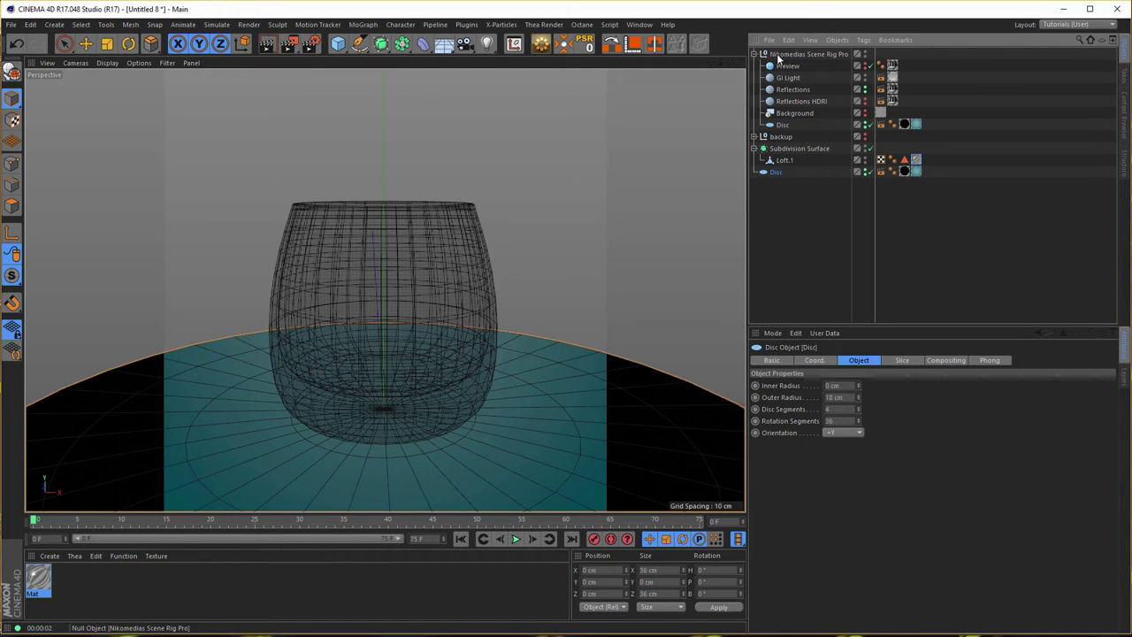
click(755, 55)
click(787, 55)
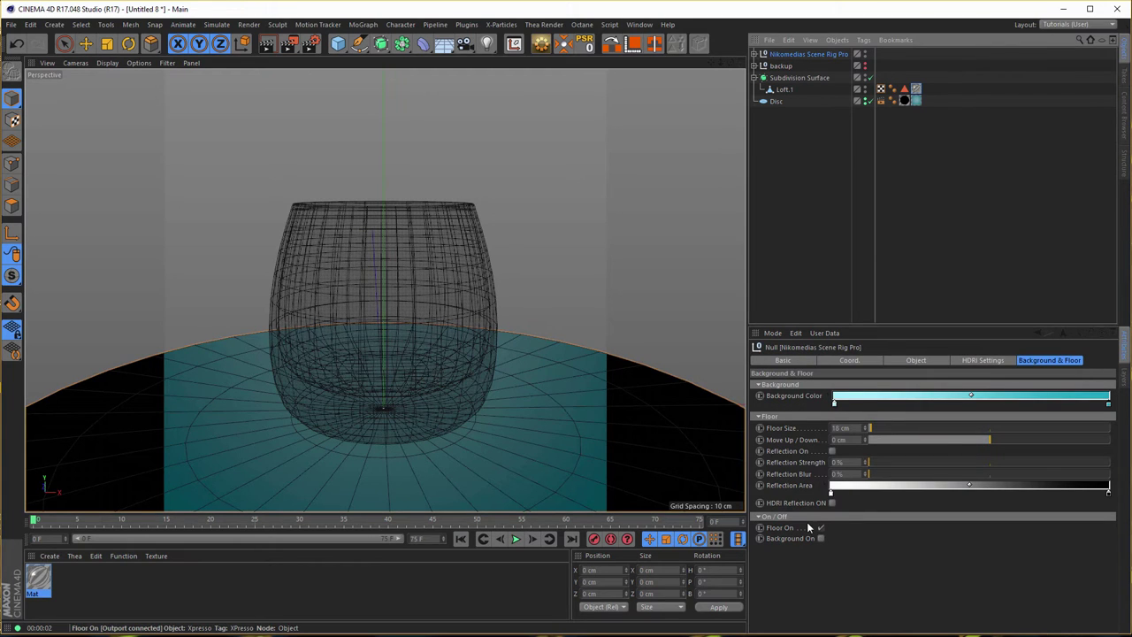
Delete the Disc's Floor Reflection texture tag and its Compositing tag
click(776, 102)
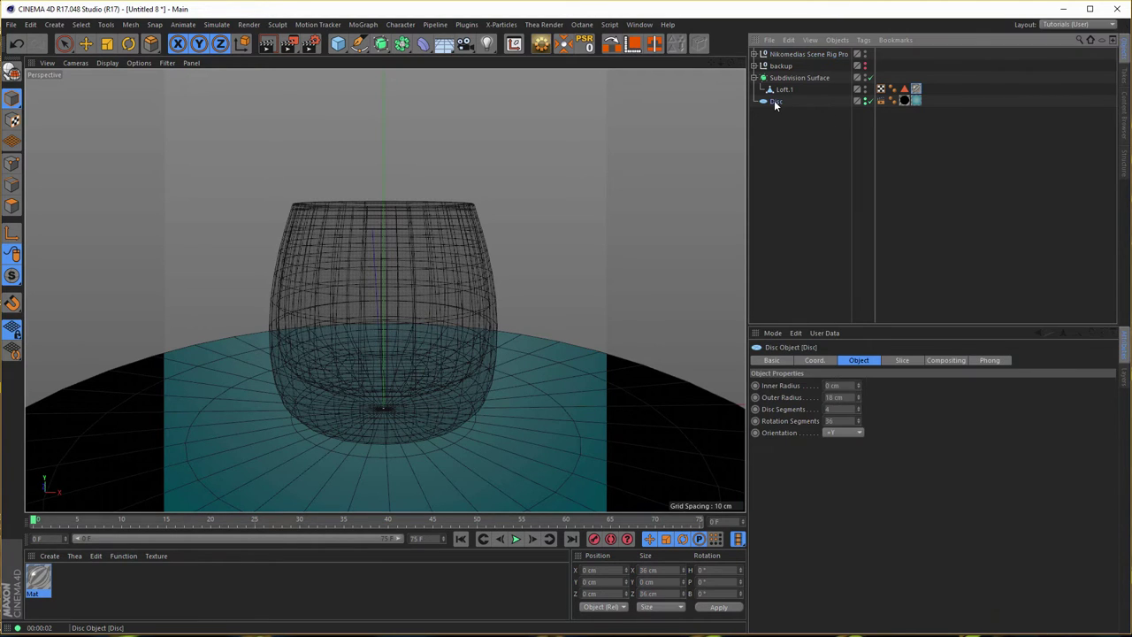
click(904, 100)
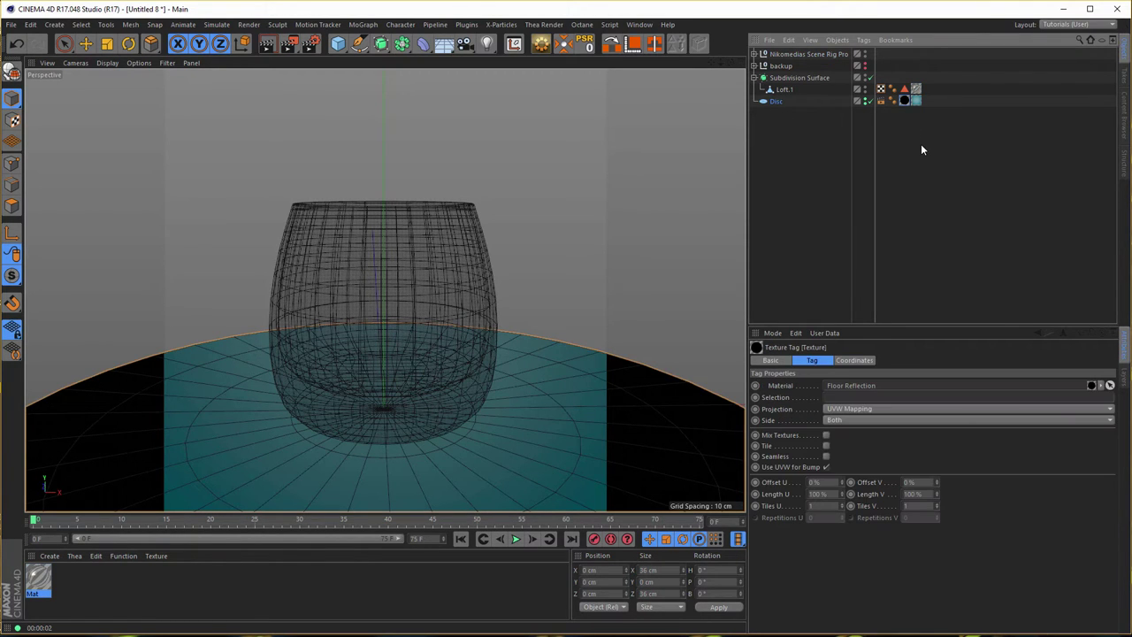
key(Delete)
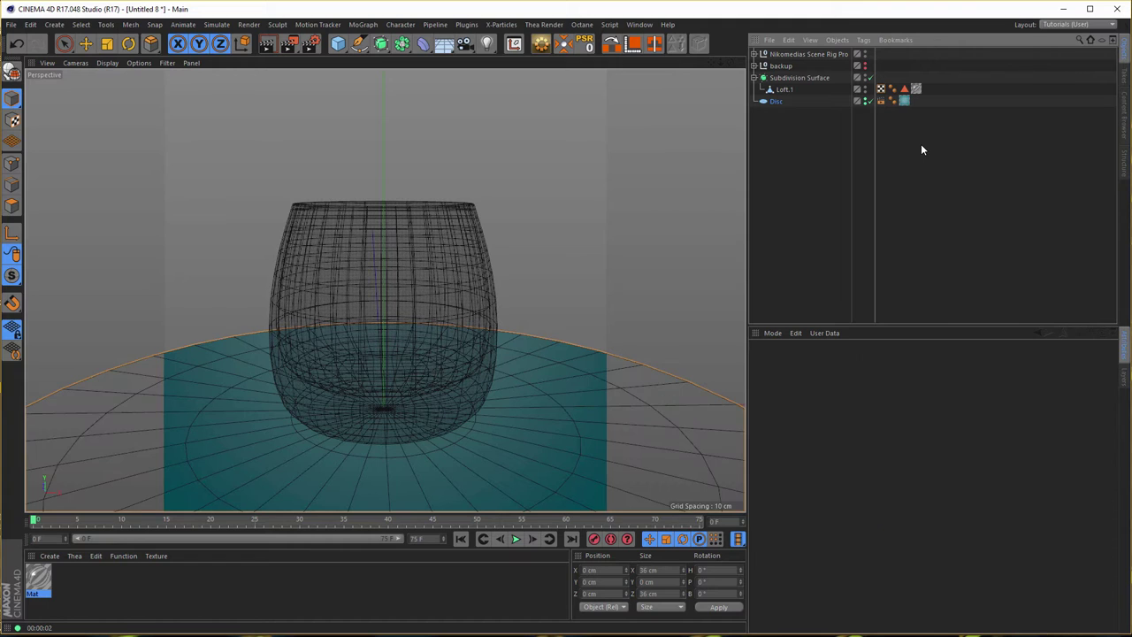
click(882, 102)
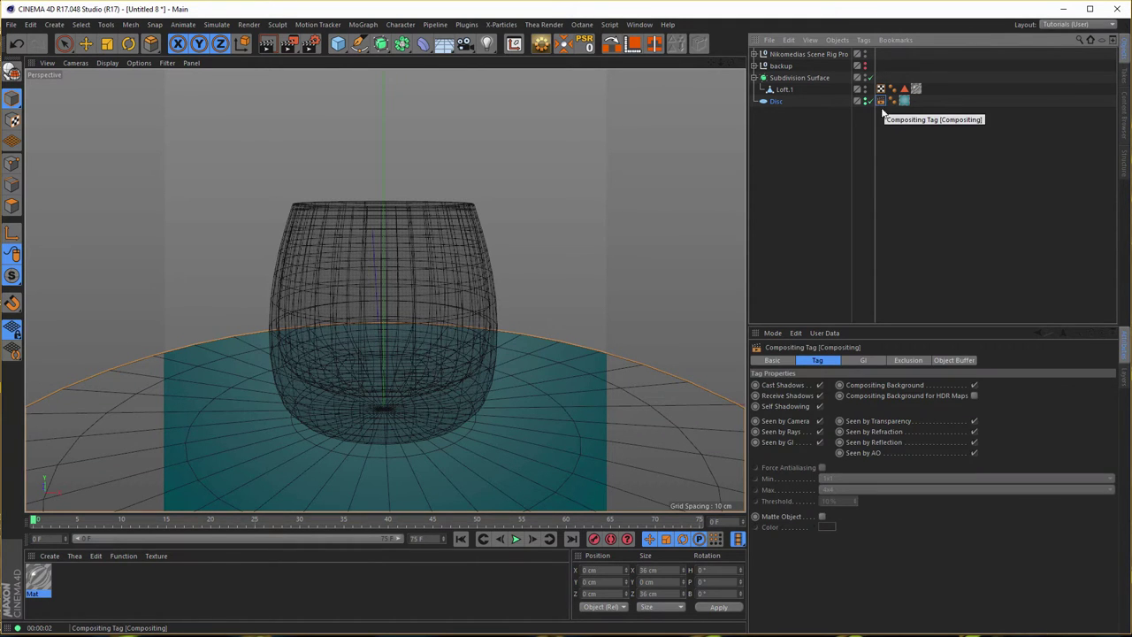
click(973, 387)
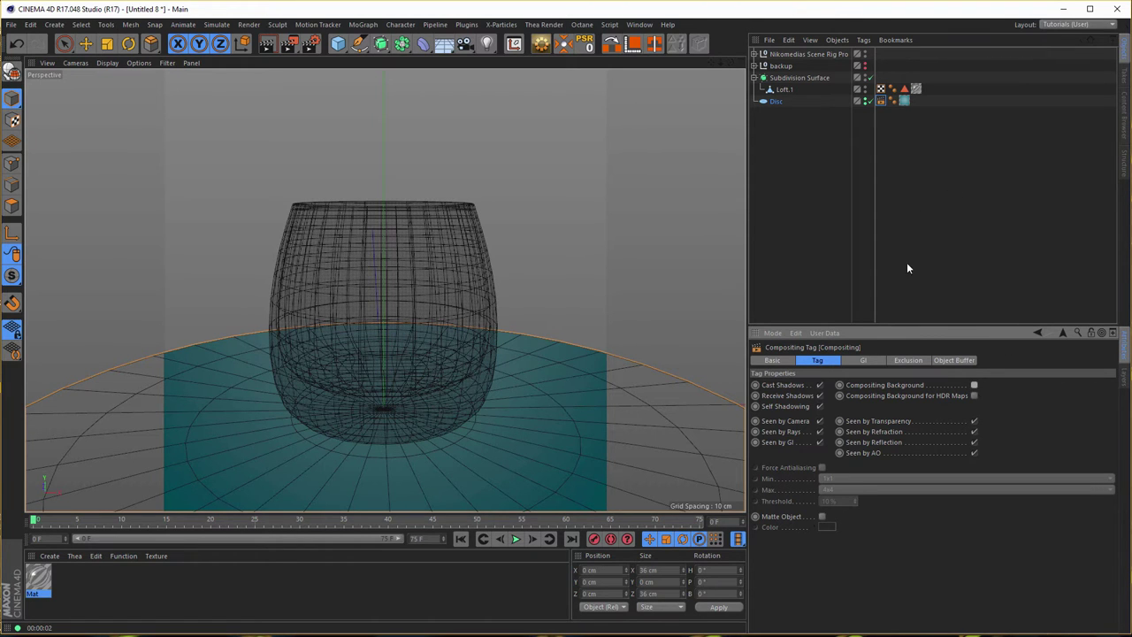
key(Delete)
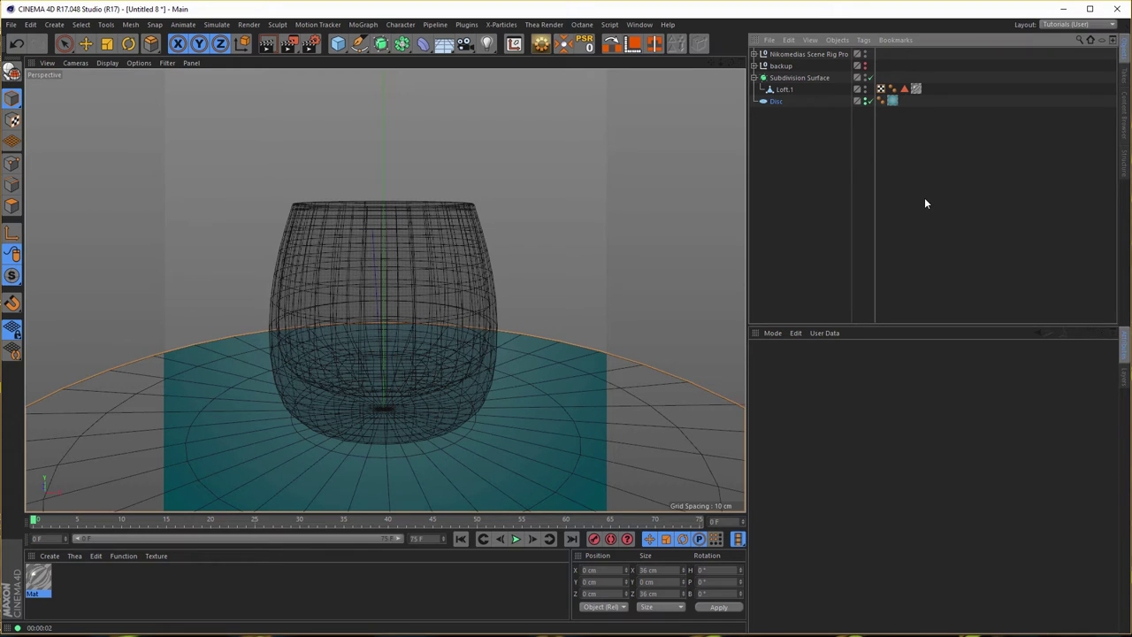
click(766, 101)
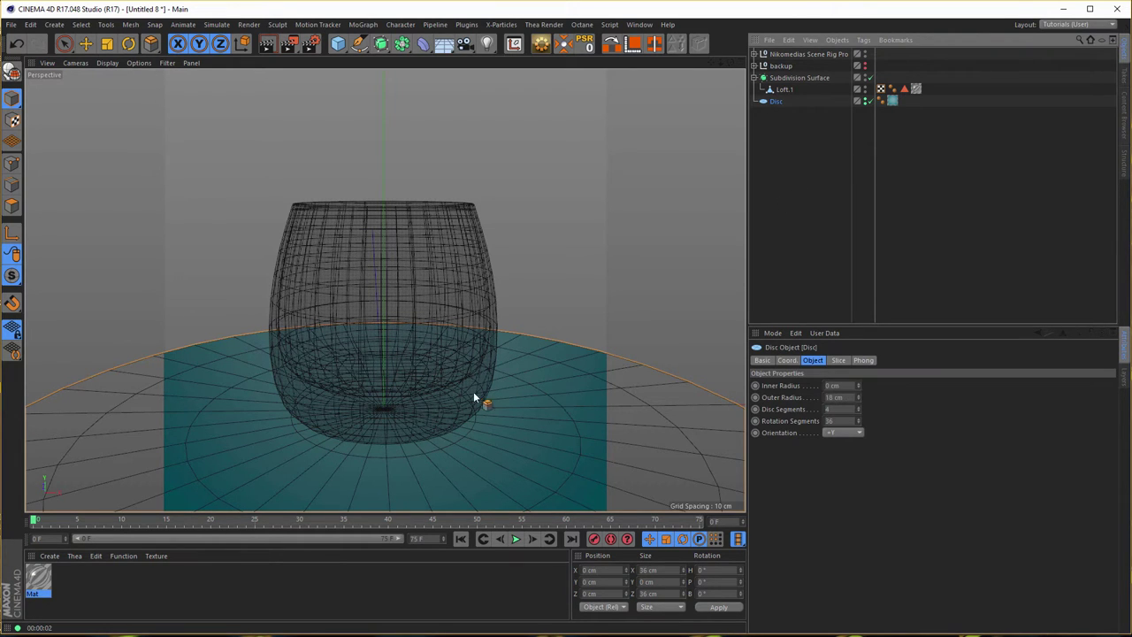
Create a second default material, Mat.1, beside the glass material Mat
drag(789, 105, 256, 472)
drag(197, 389, 551, 393)
drag(539, 448, 170, 507)
drag(325, 418, 10, 254)
Create a new material named Wood, open its Color channel, and show the Wood textures in Bridge
double_click(105, 599)
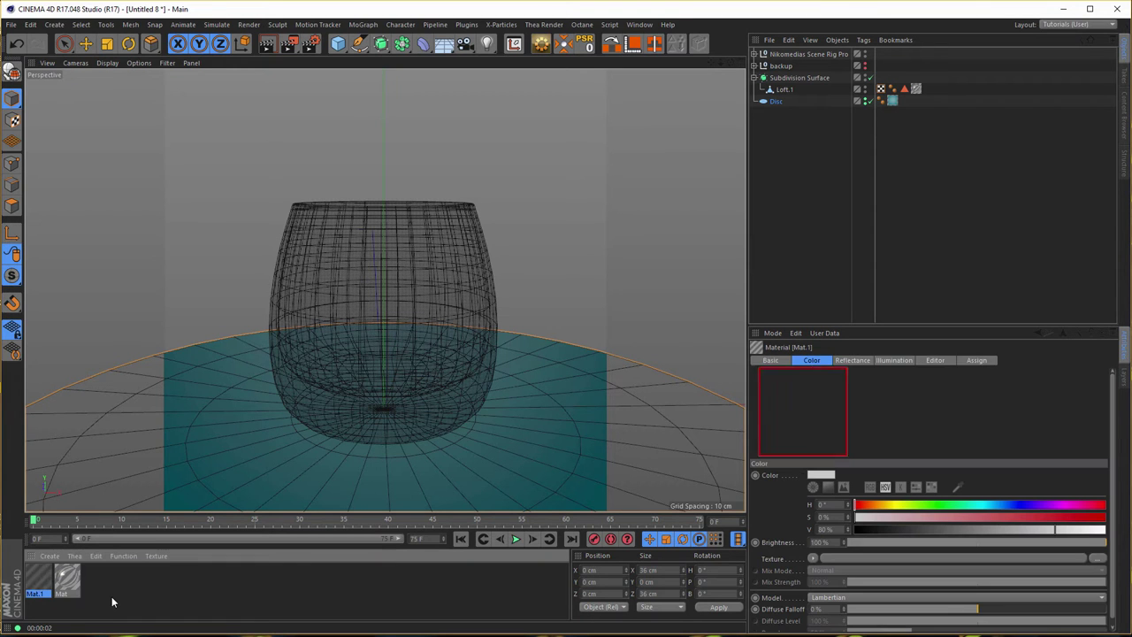
double_click(39, 580)
drag(231, 82, 603, 88)
text(Wood)
key(Return)
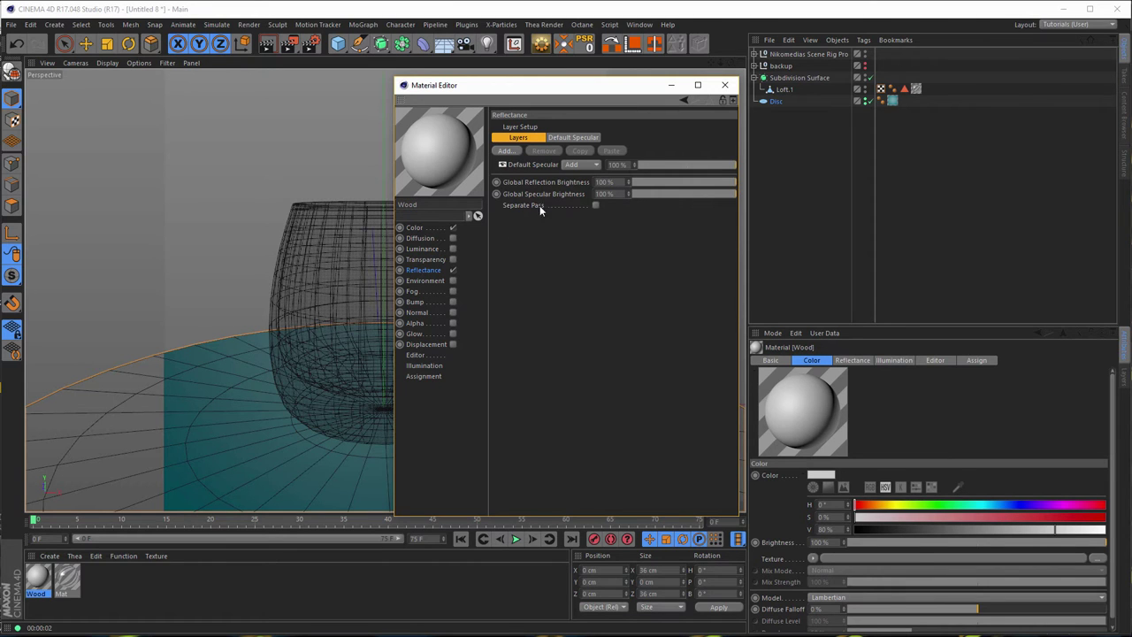
click(416, 229)
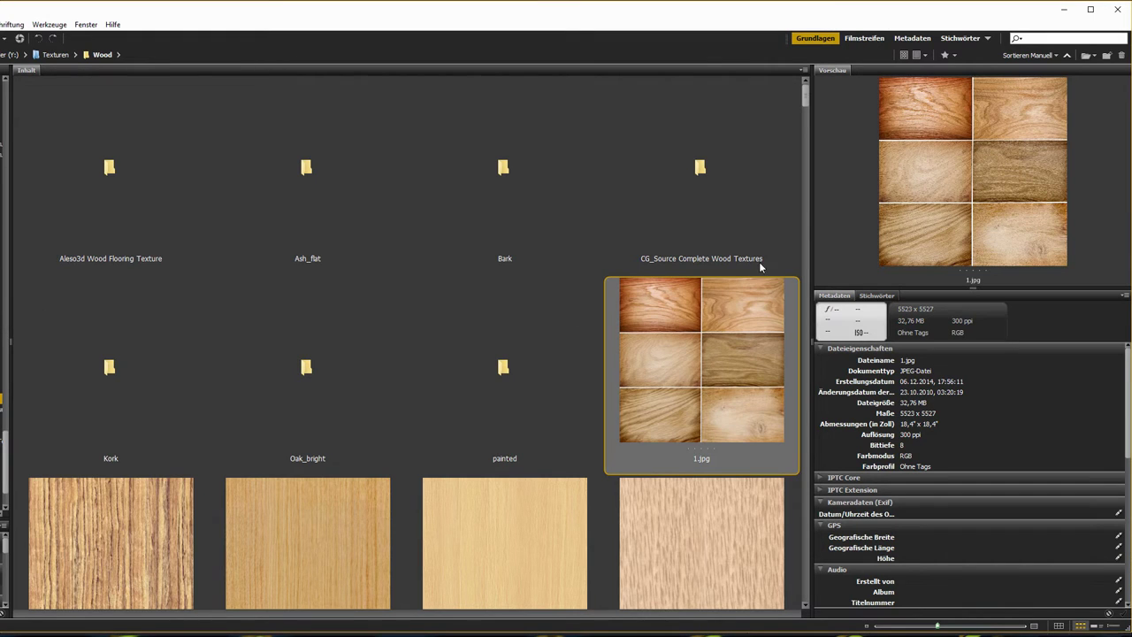
drag(807, 98, 763, 485)
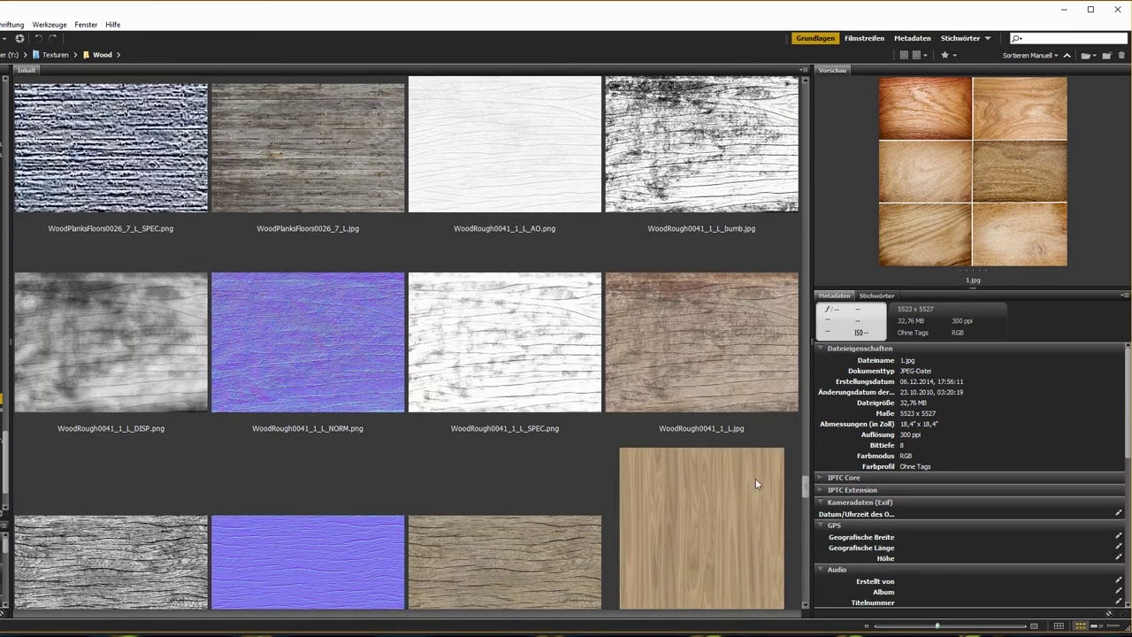
Carry WoodRough0041_1_L.jpg from Bridge onto the Wood material's Color texture in Cinema 4D
click(673, 354)
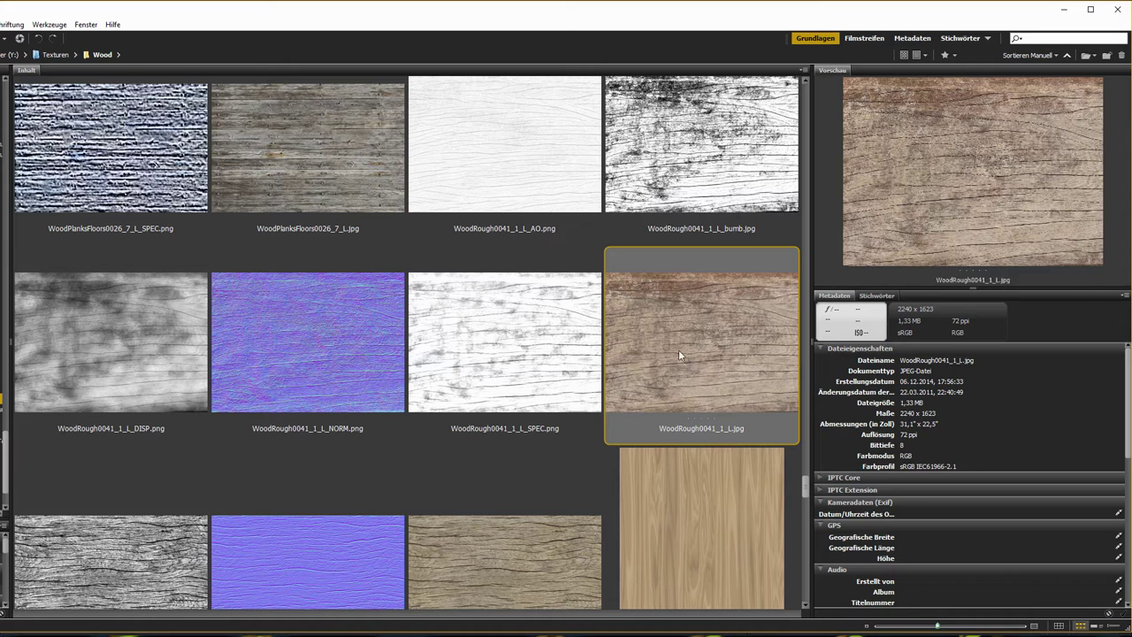
drag(661, 361, 595, 214)
key(alt+Tab)
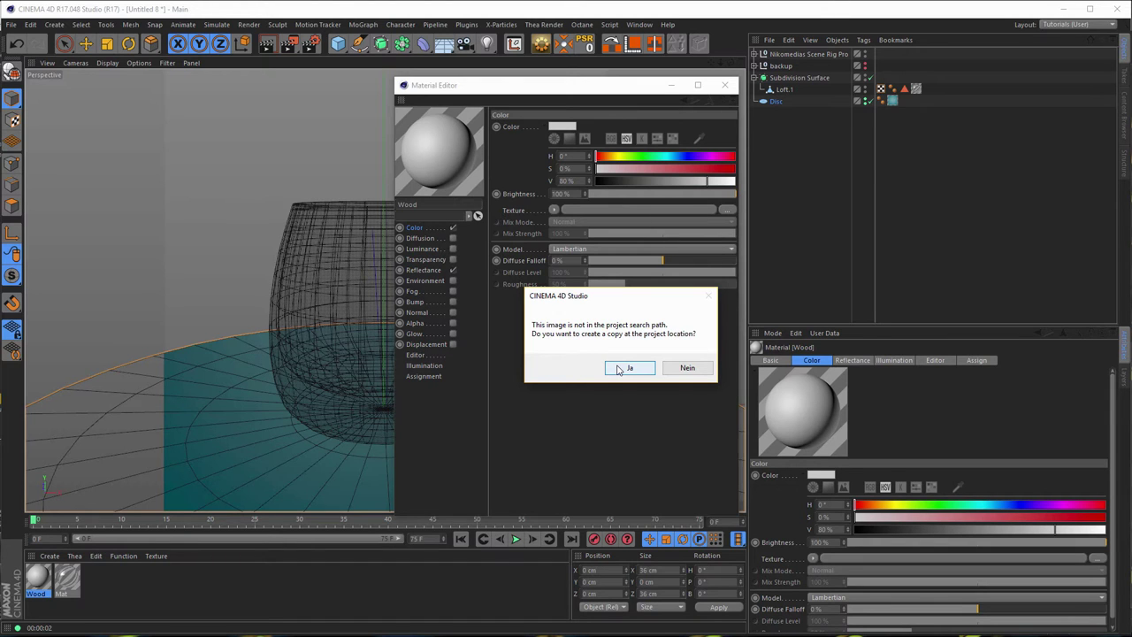
Keep the wood photo without copying it, rearrange the Material Editor, and apply Wood to the Disc
click(689, 369)
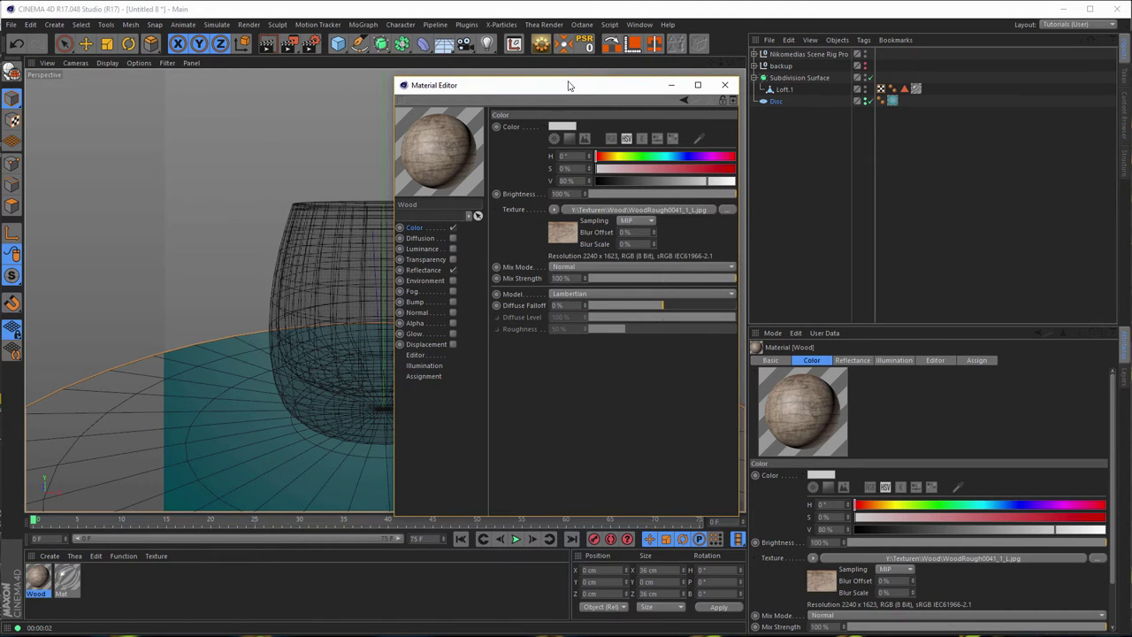
drag(571, 83, 567, 111)
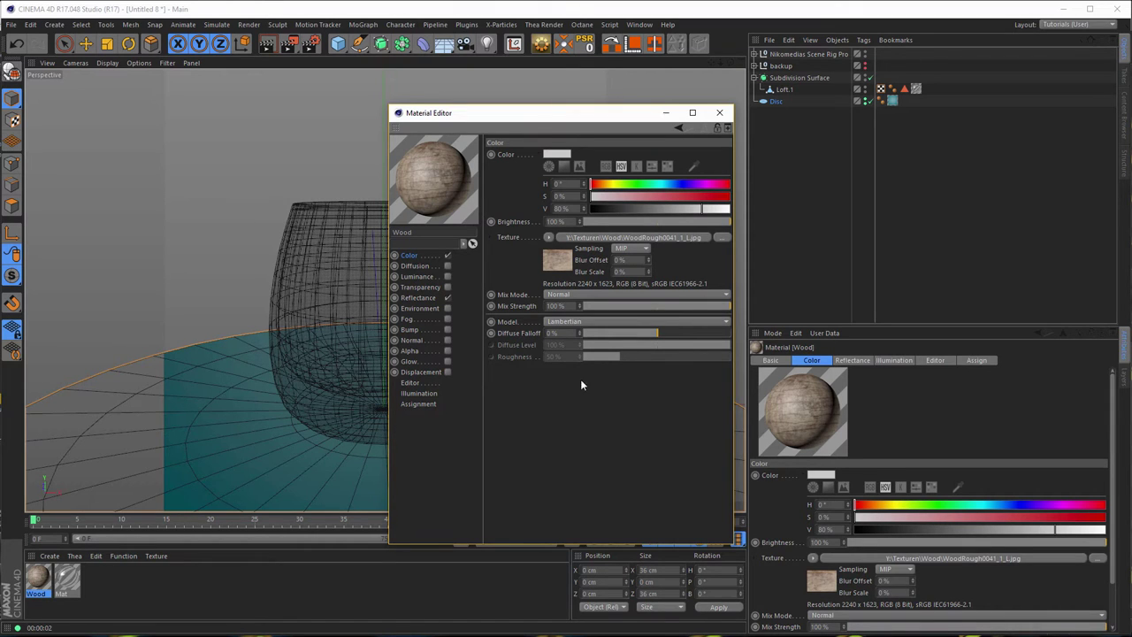
drag(734, 266, 885, 268)
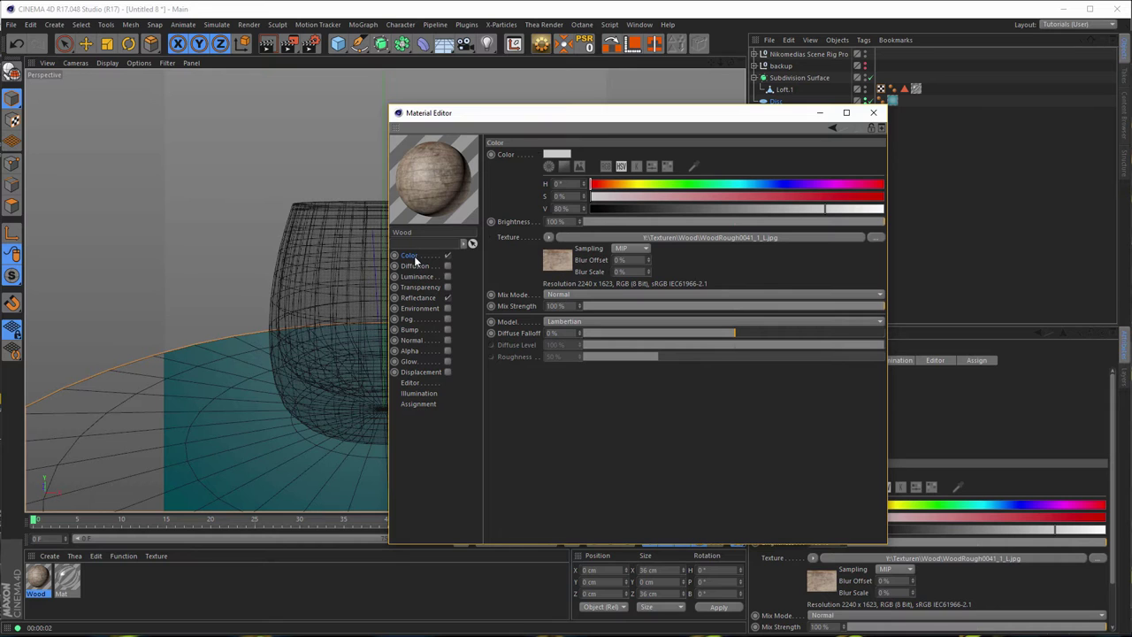
drag(591, 118, 558, 195)
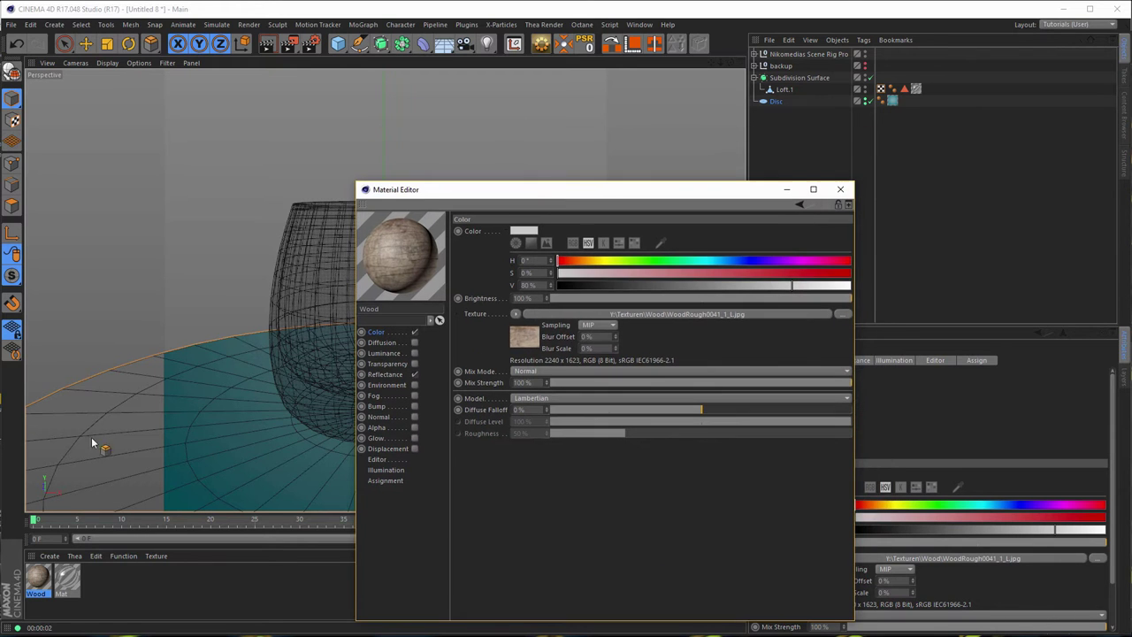
drag(865, 221, 894, 103)
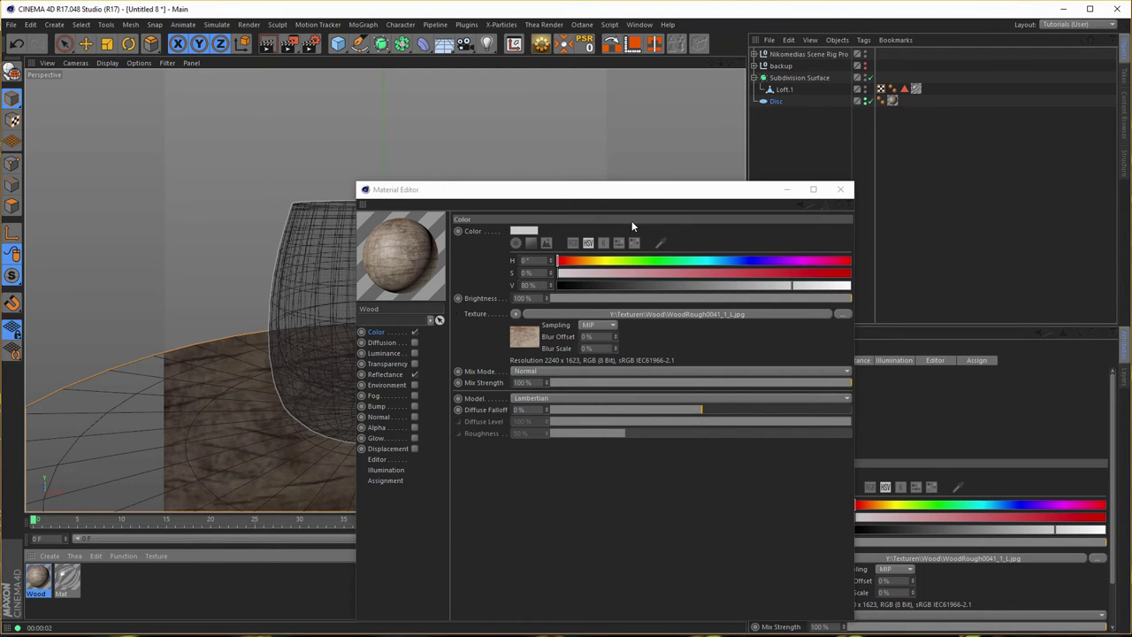
drag(619, 201, 484, 140)
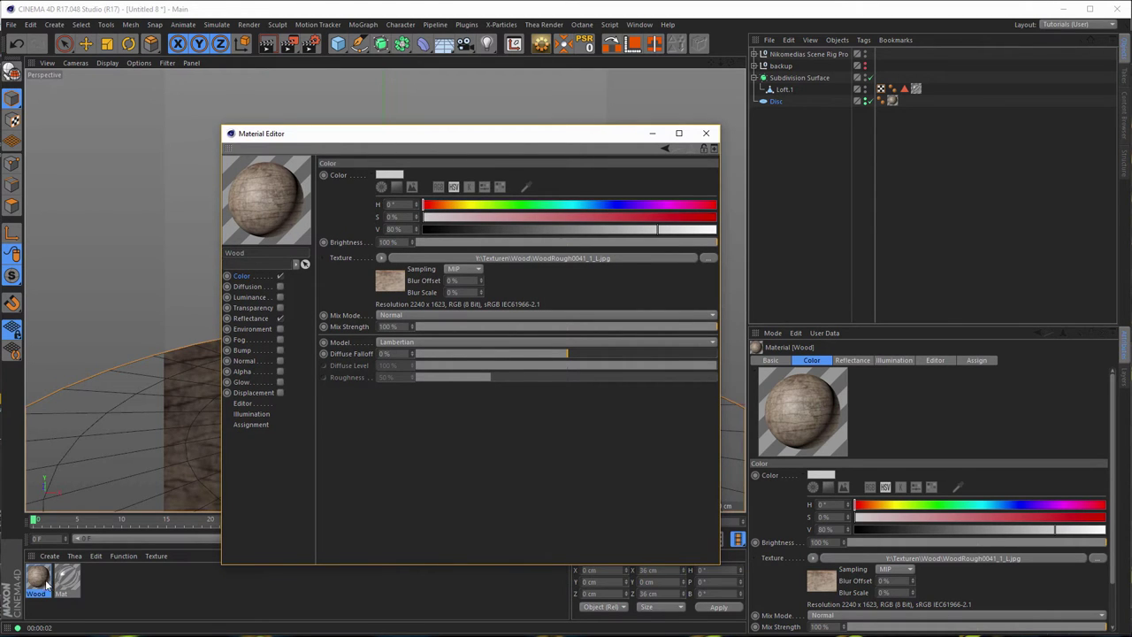
Apply Wood to the Disc and set its texture tag projection to UVW Mapping
drag(67, 581, 895, 104)
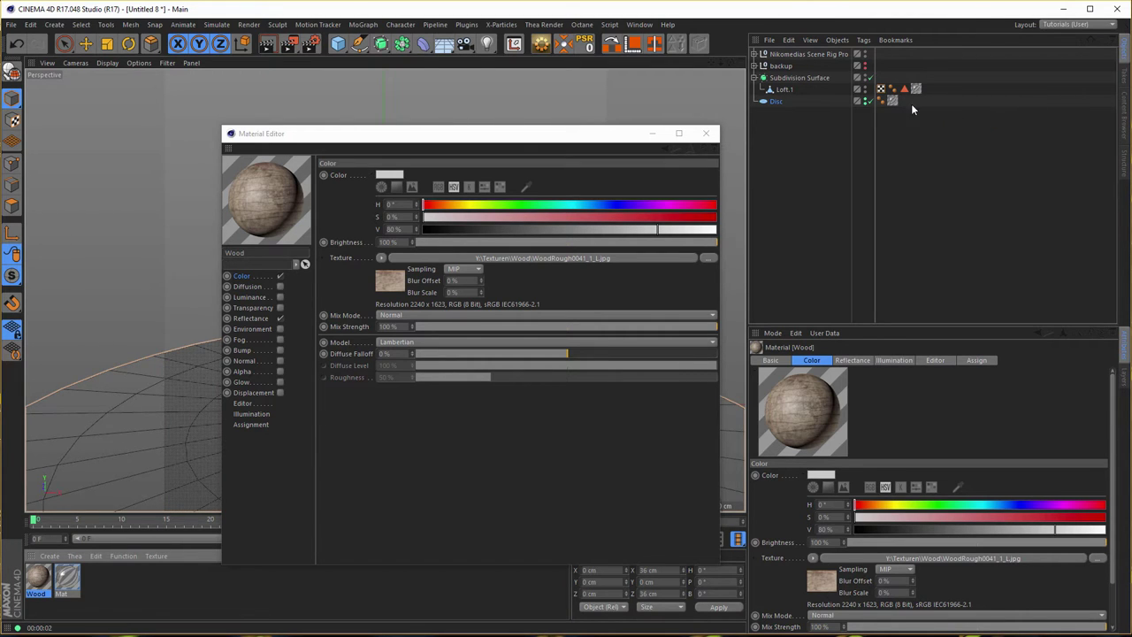
drag(38, 578, 892, 106)
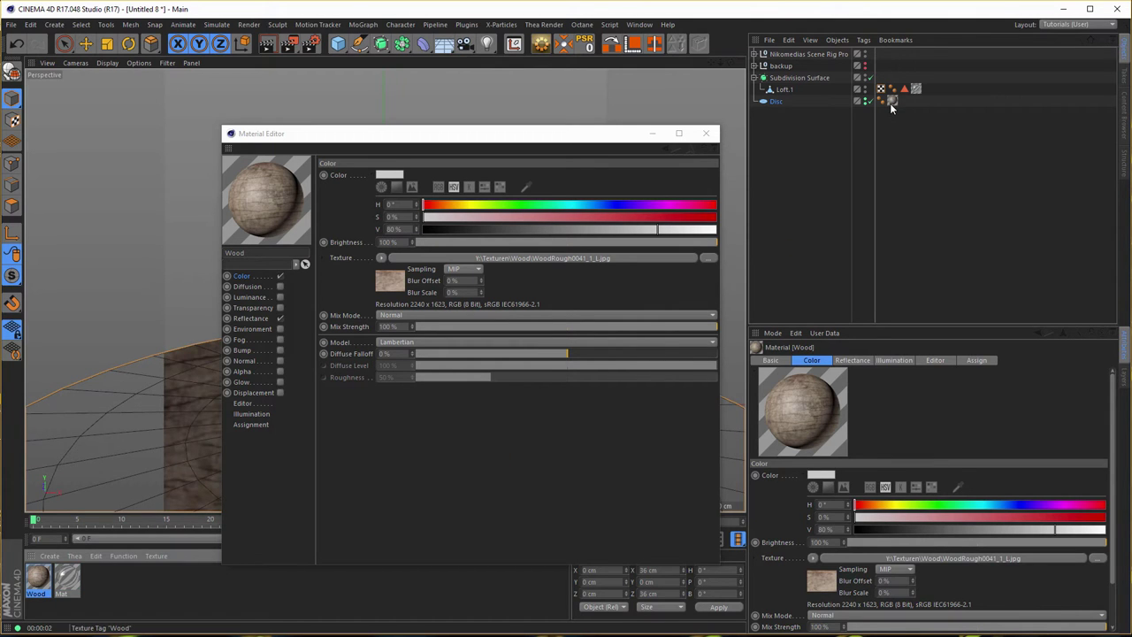
click(893, 103)
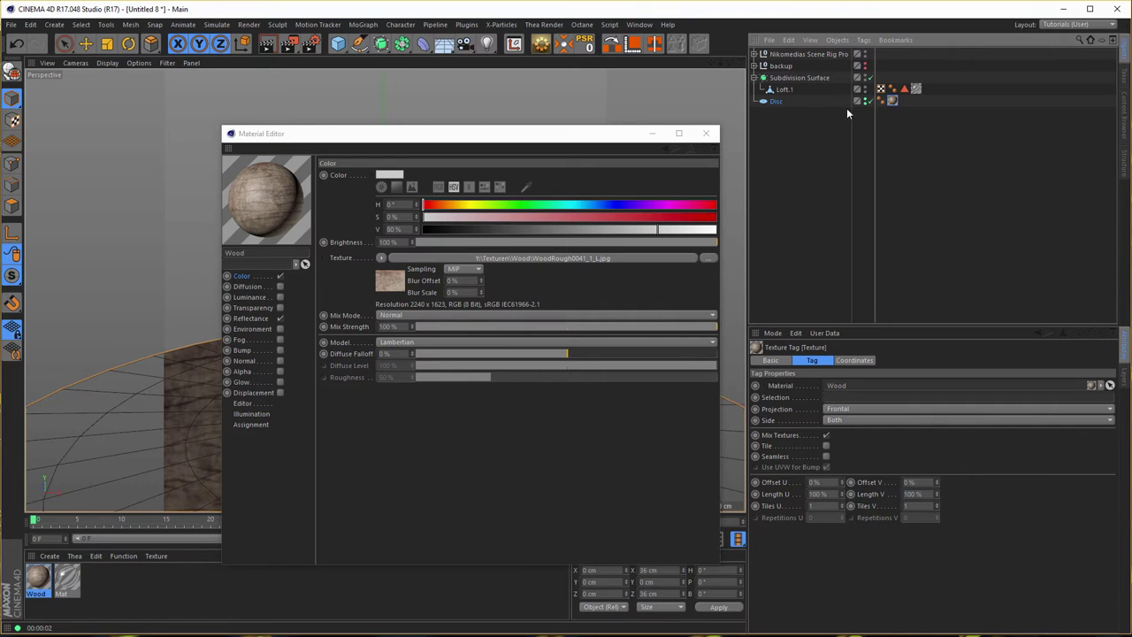
click(845, 409)
click(848, 494)
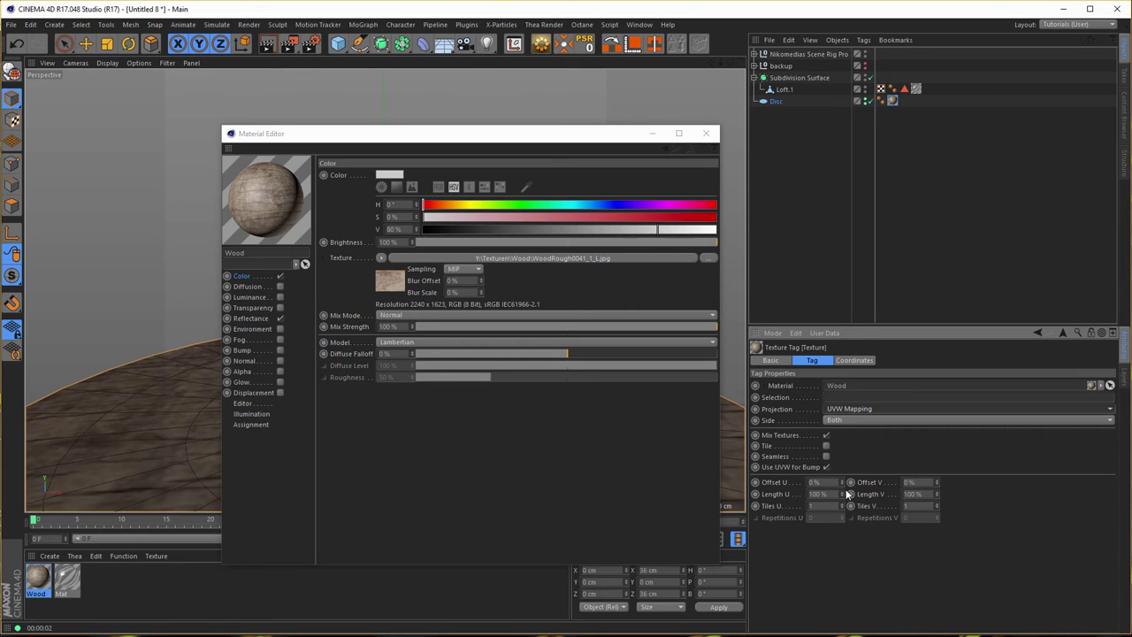
drag(533, 135, 927, 140)
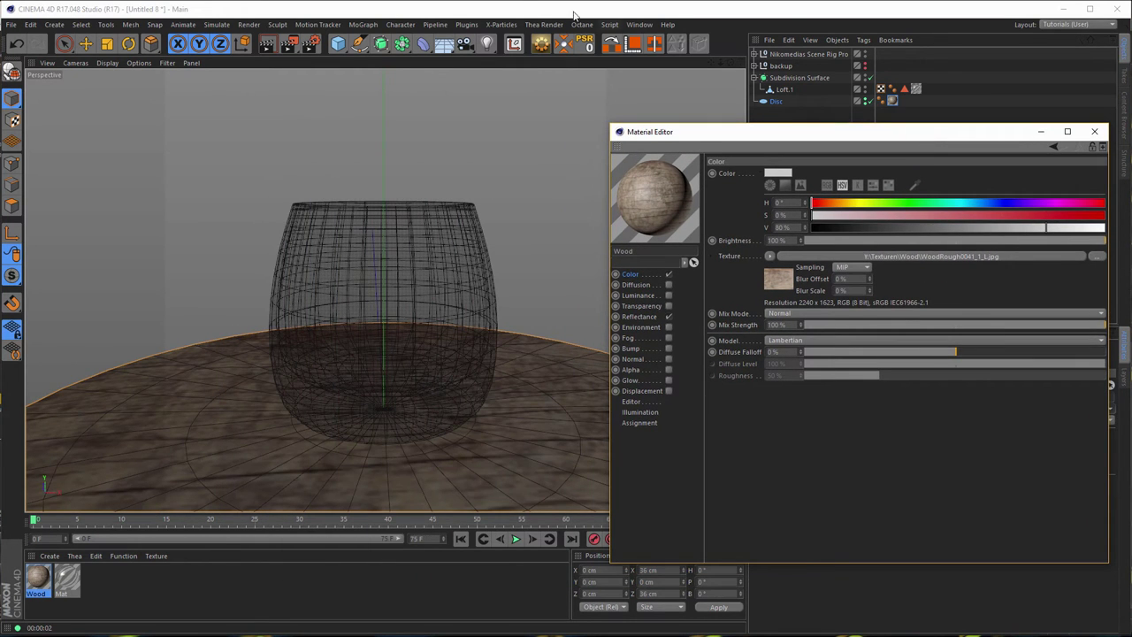
Render the glass scene in the viewport and to the Picture Viewer, then close the viewer
click(270, 46)
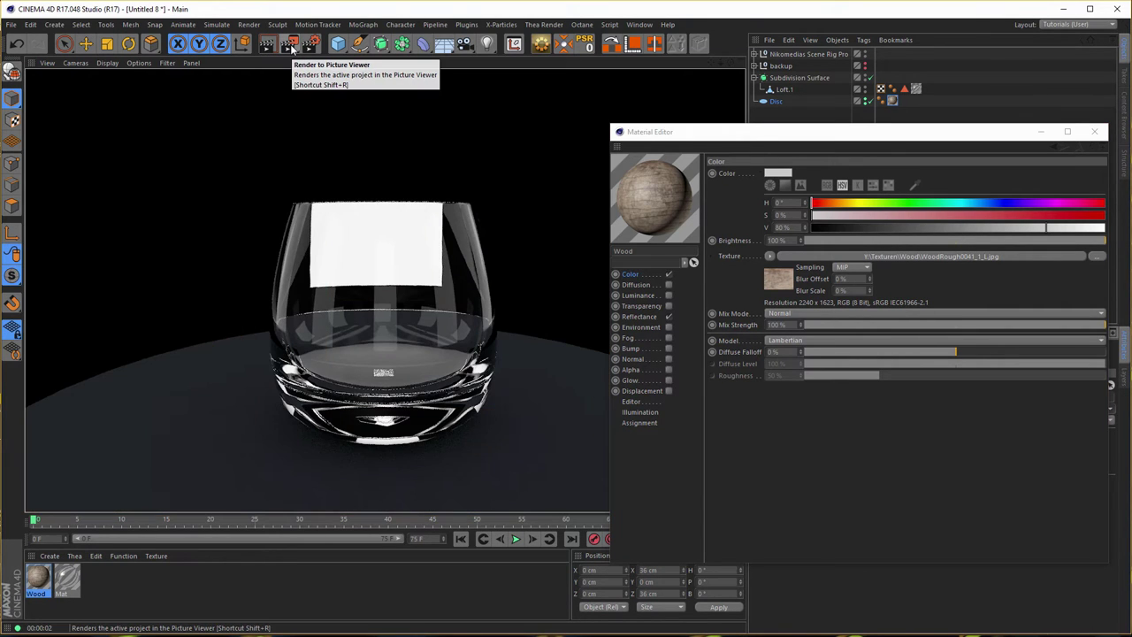
click(291, 46)
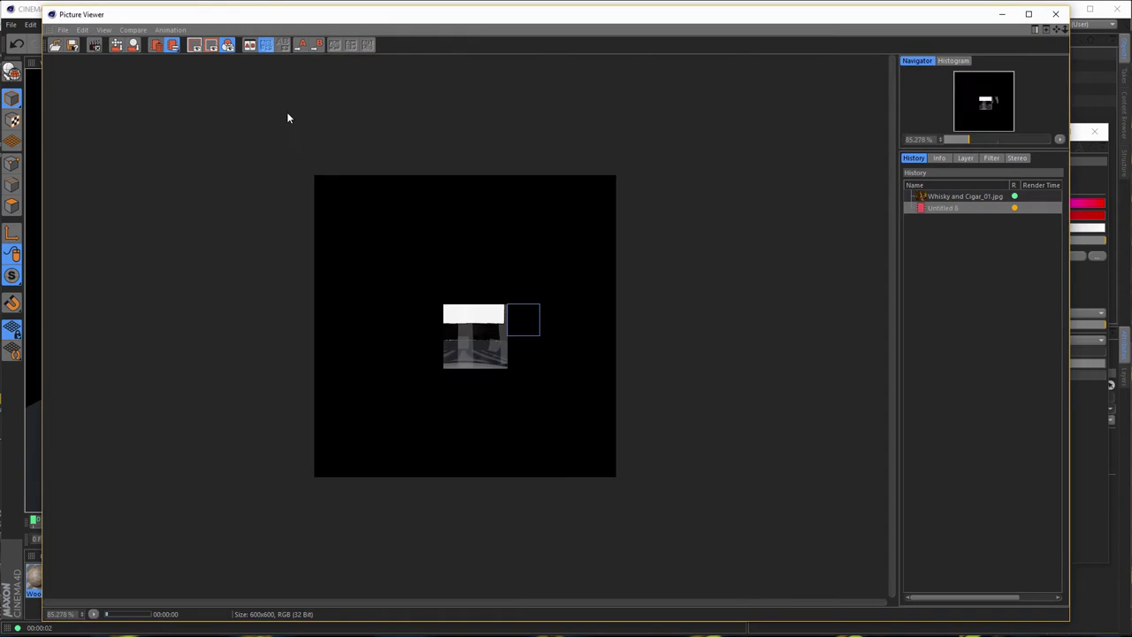
click(1056, 14)
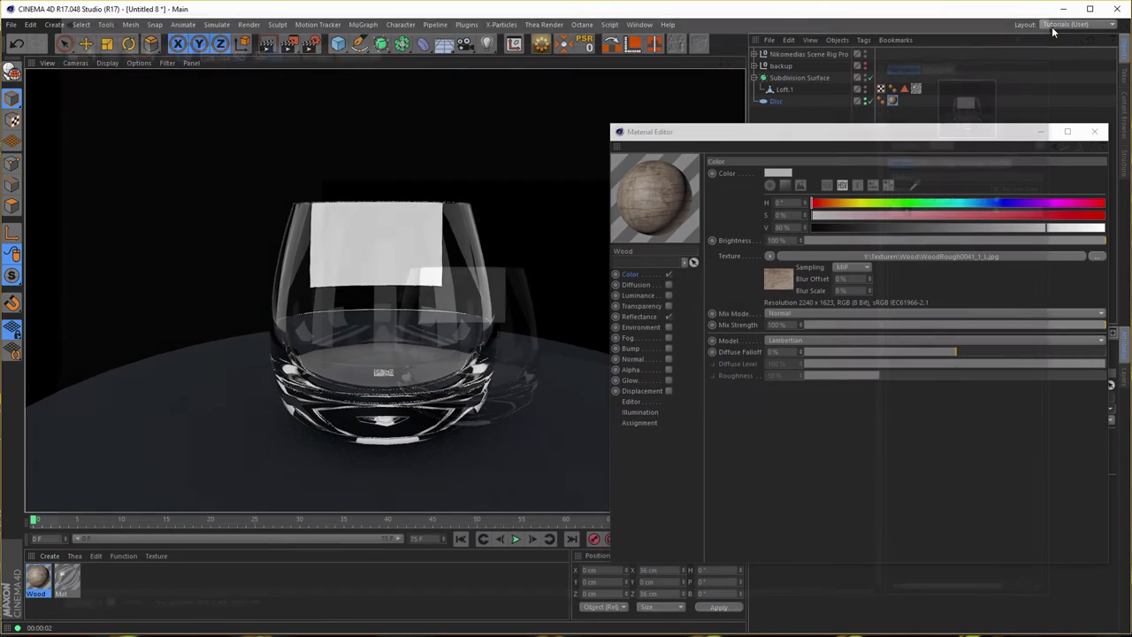
drag(791, 141, 433, 129)
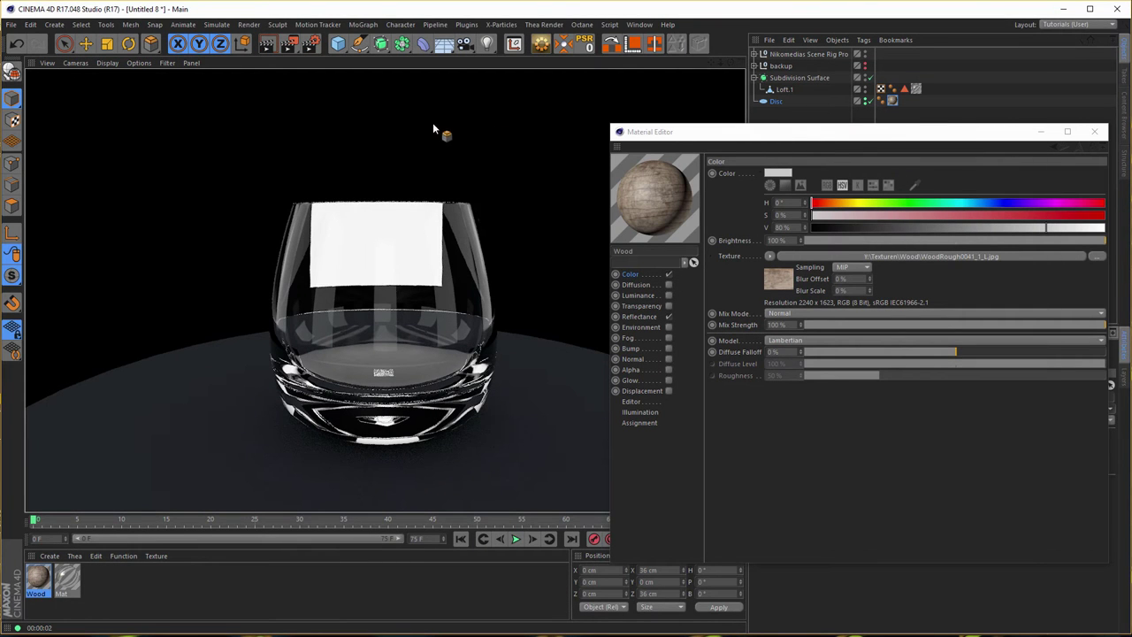
click(290, 47)
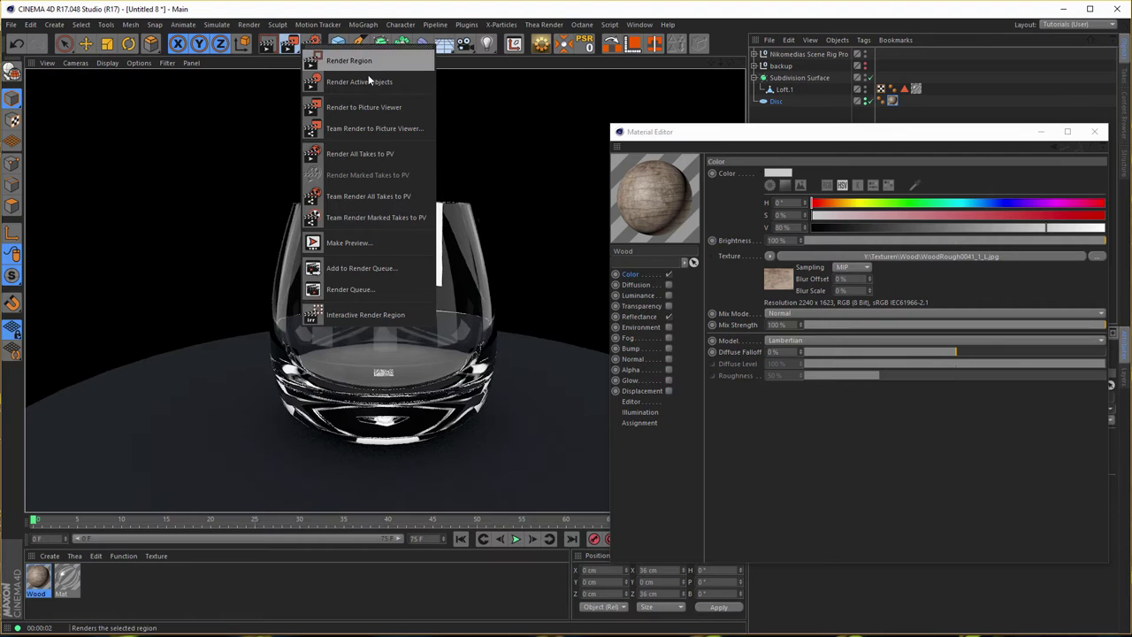
Float the render commands as a top-right palette and disable Mix Textures on the Disc's wood tag
click(358, 49)
drag(353, 36, 1062, 54)
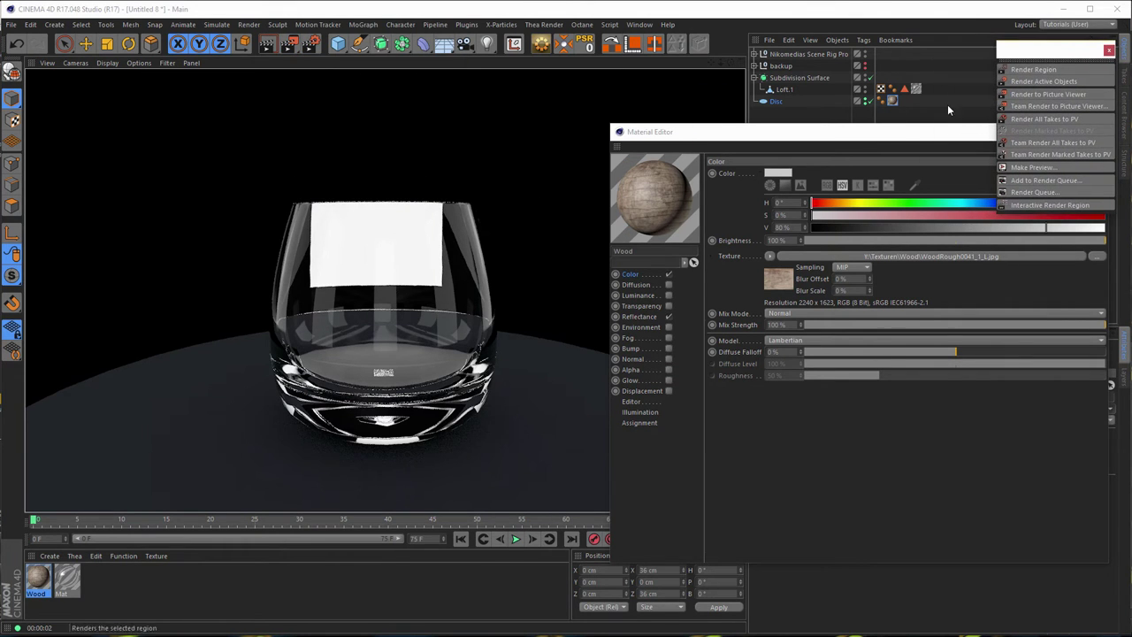
drag(896, 132, 743, 184)
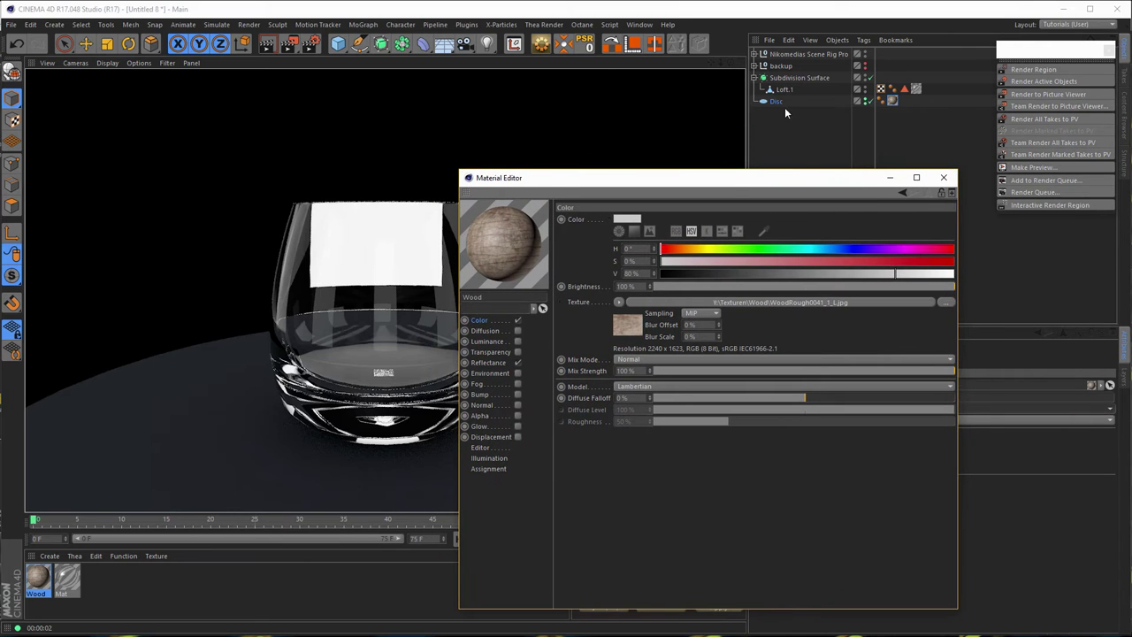
drag(705, 184, 453, 161)
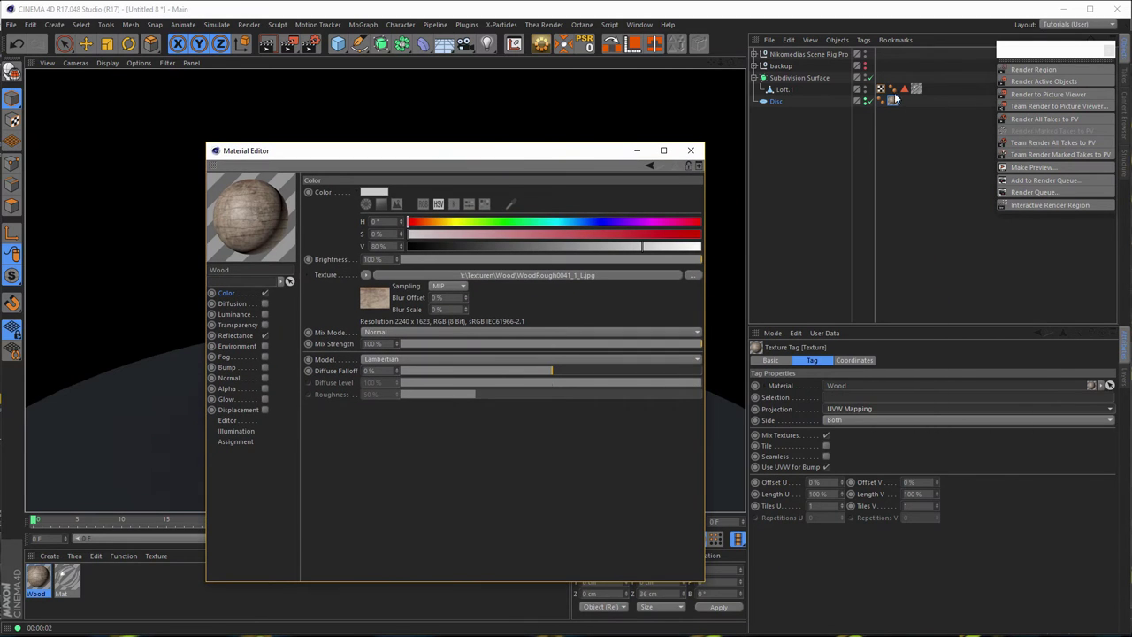
click(892, 103)
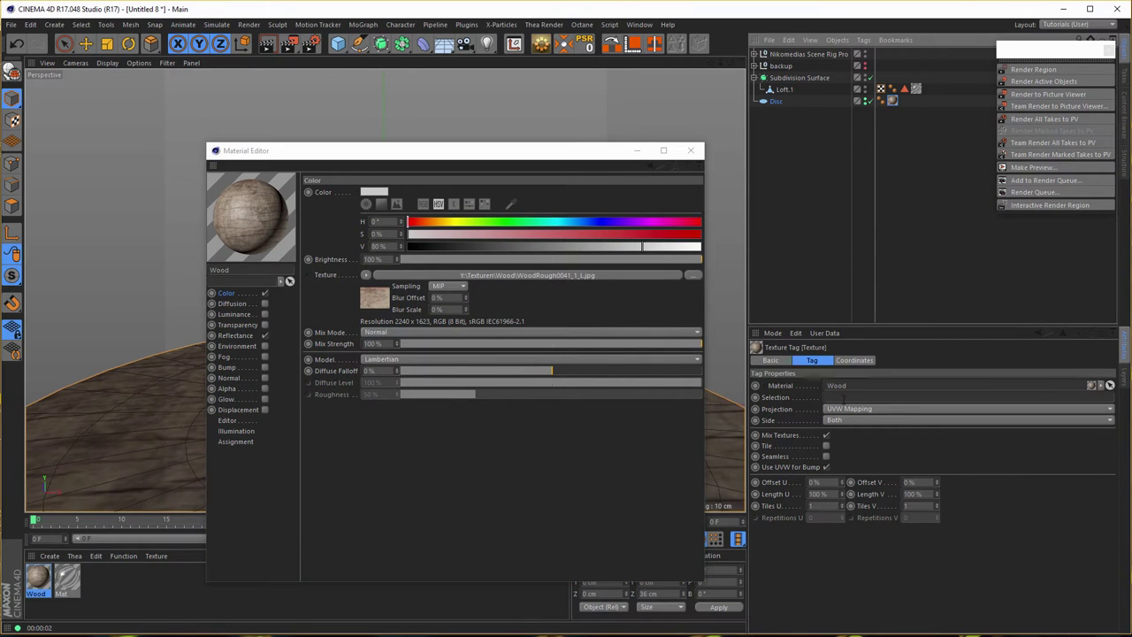
click(826, 435)
Start an Interactive Render Region and size it over the glass and the floor
drag(570, 156, 952, 157)
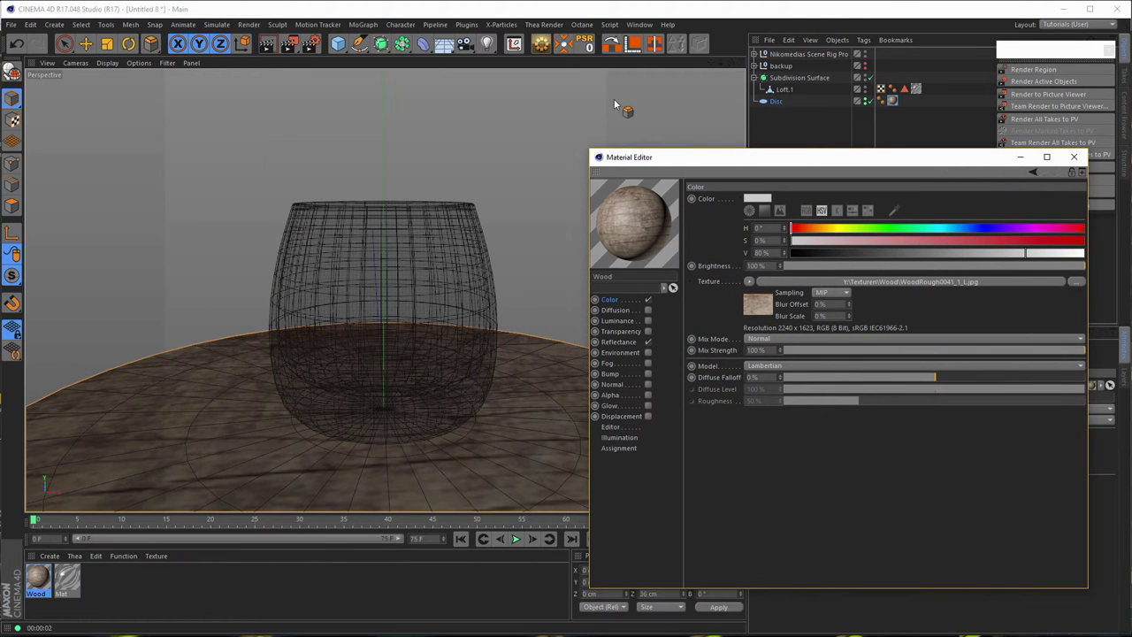
click(1044, 206)
drag(780, 161, 887, 150)
drag(384, 403, 386, 512)
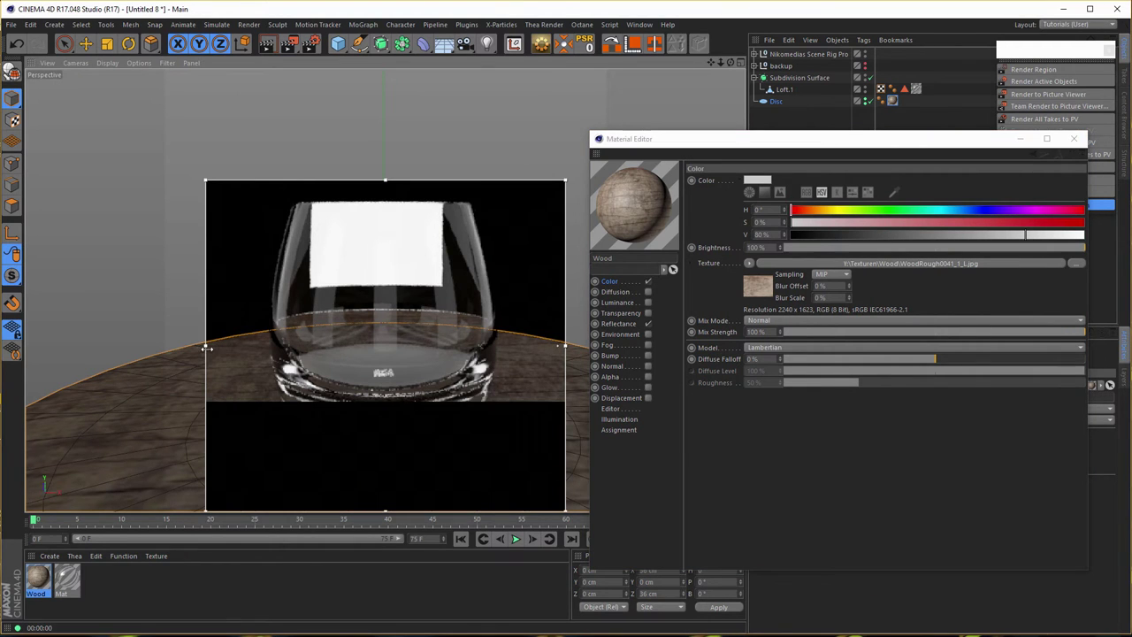
drag(206, 348, 171, 347)
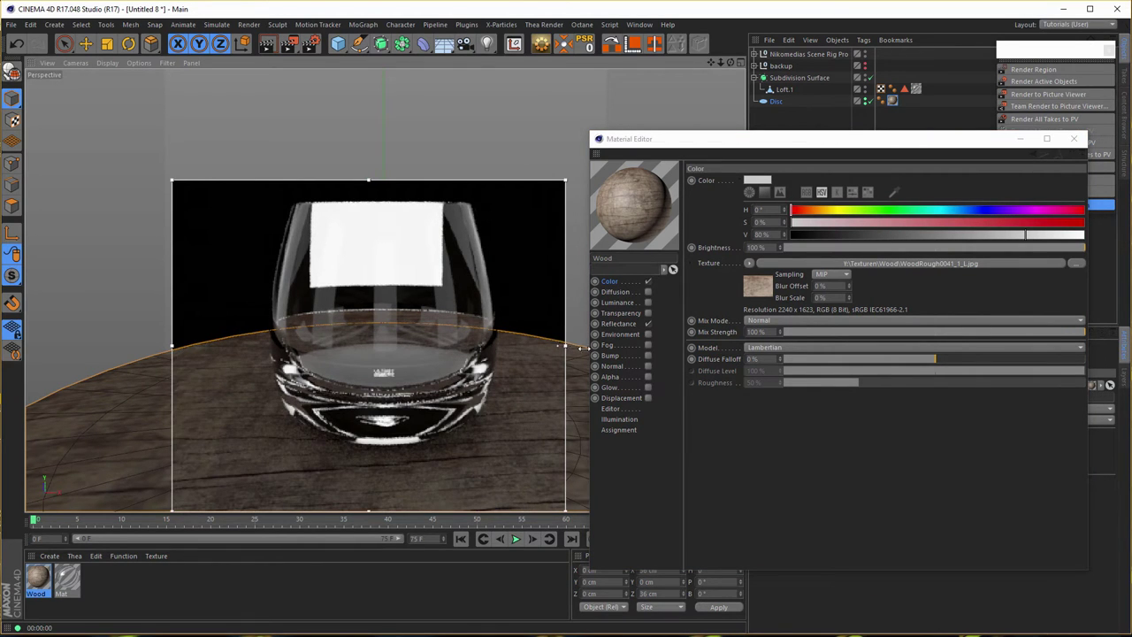
drag(582, 348, 619, 354)
mouse_move(772, 147)
mouse_down()
mouse_move(773, 104)
mouse_move(760, 143)
mouse_move(770, 158)
mouse_up()
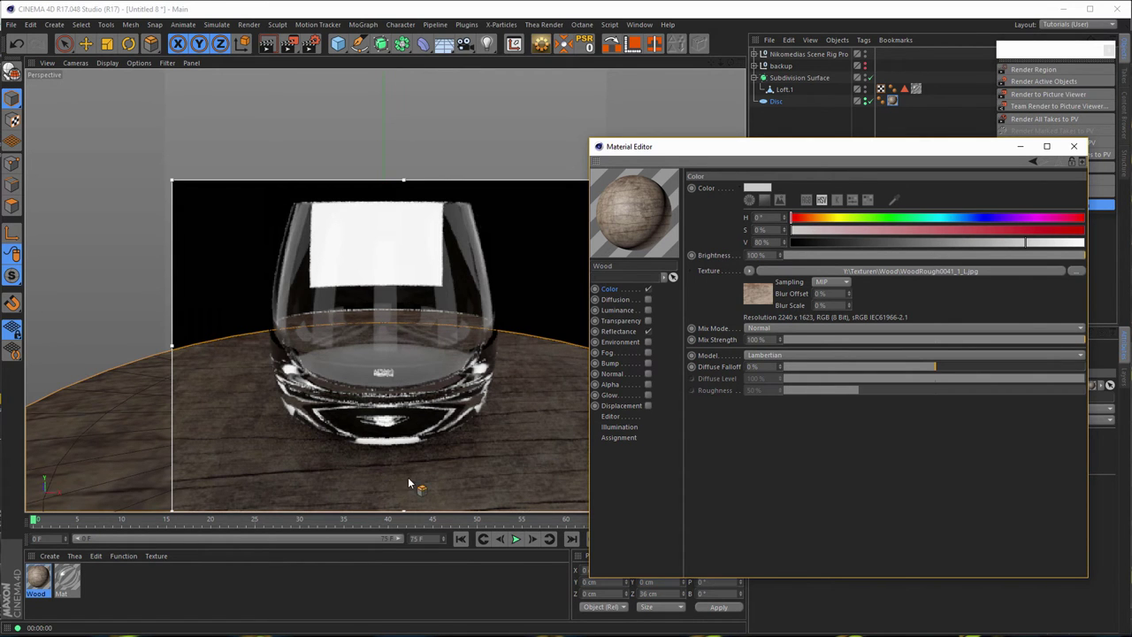
Select the WoodRough0041_1_L_NORM.png normal map in Bridge's Wood folder
key(alt+Tab)
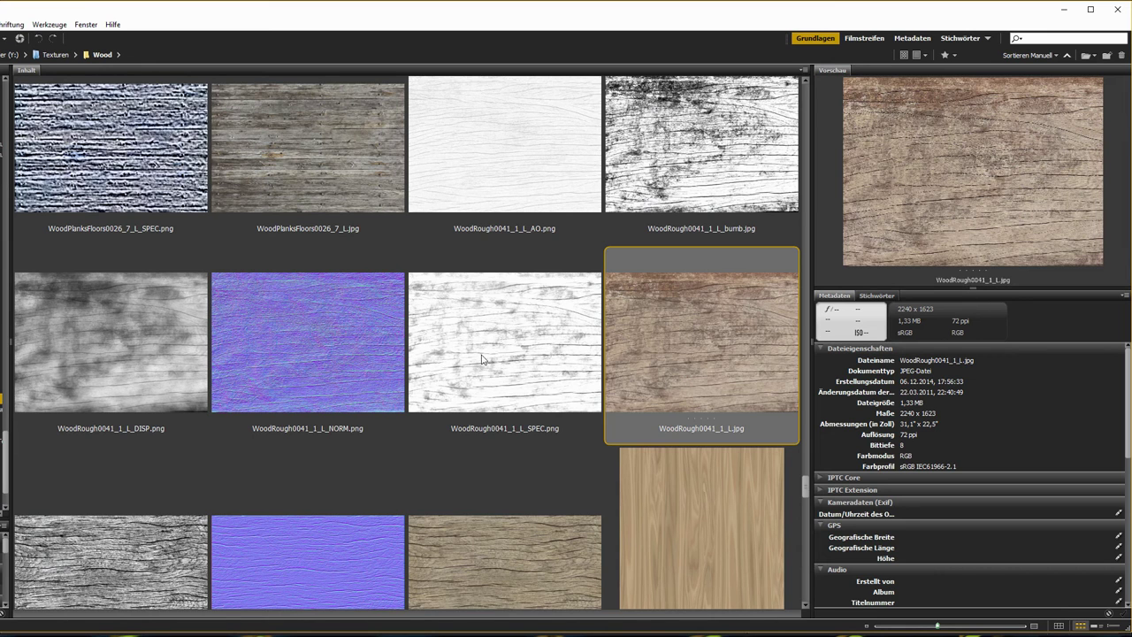
click(318, 370)
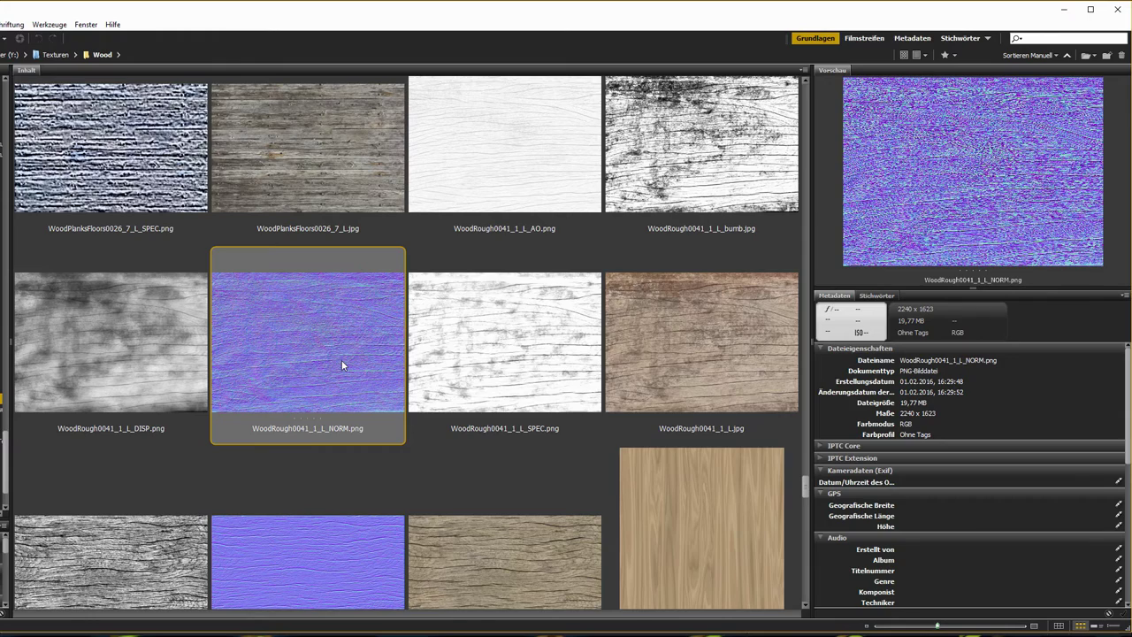
key(alt+Tab)
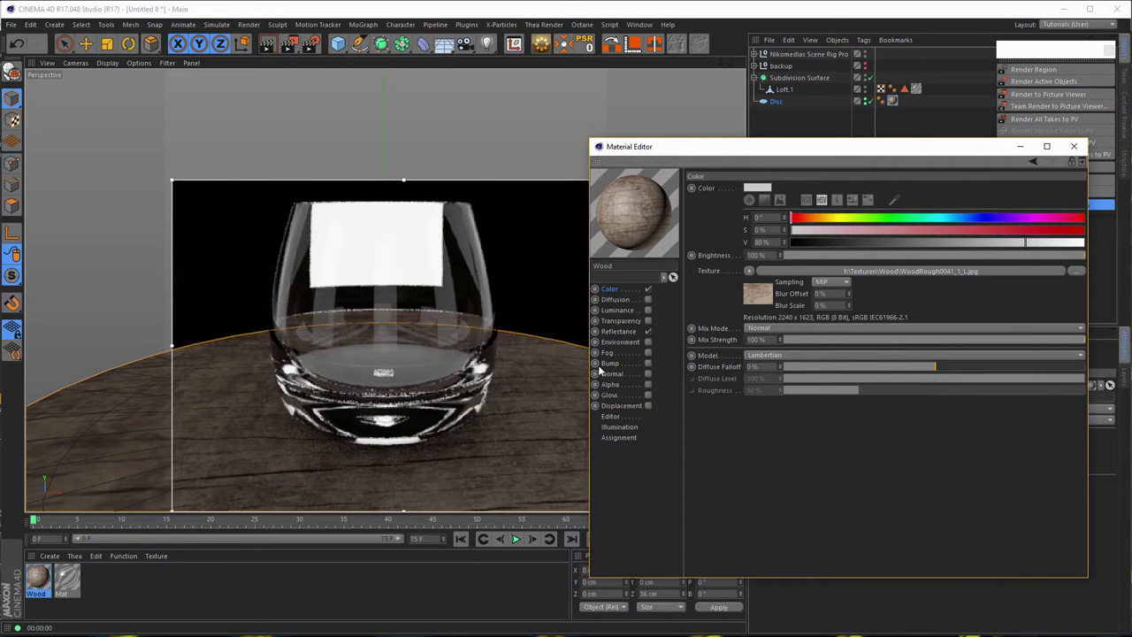
Enable the Normal channel and load WoodRough0041_1_L_NORM.png into it without copying the file
click(648, 372)
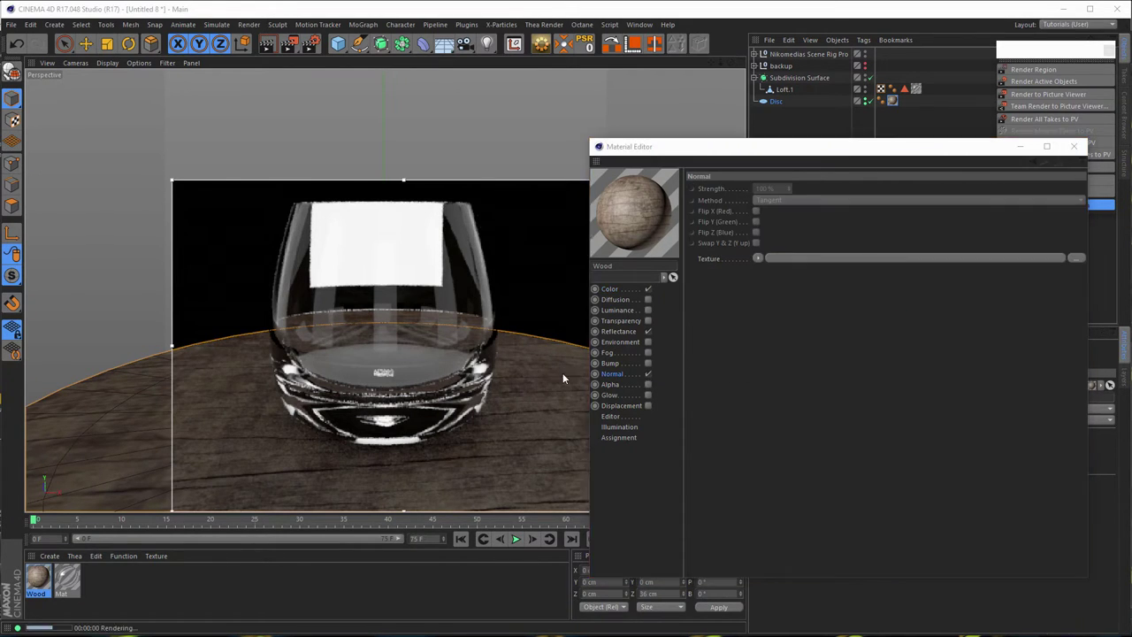
key(alt+Tab)
key(alt+Tab)
drag(354, 342, 825, 256)
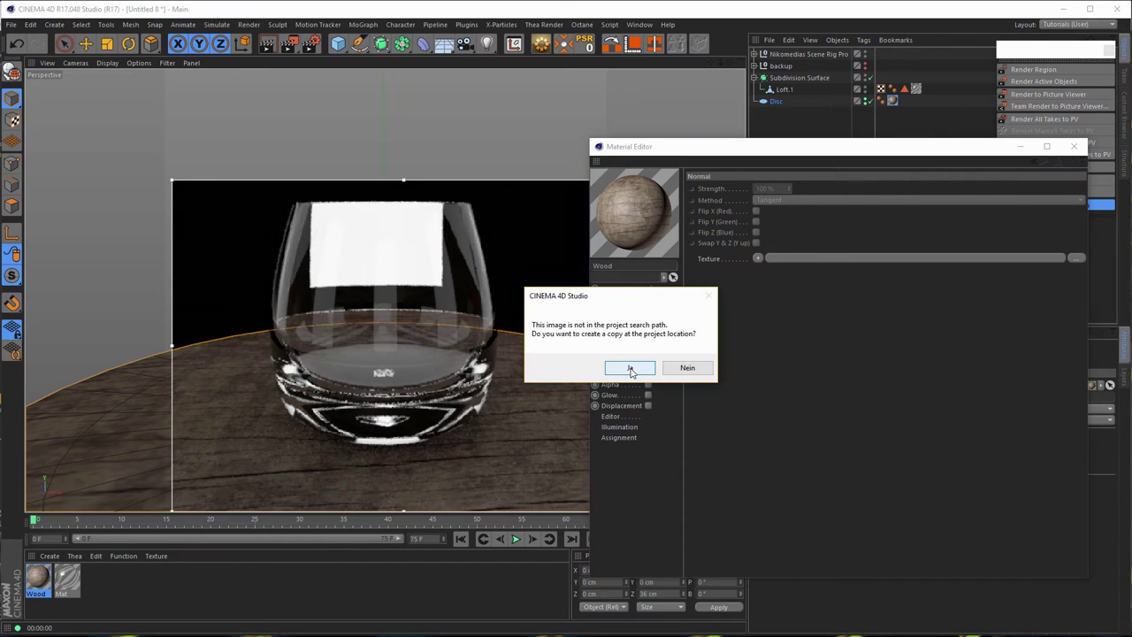
click(695, 368)
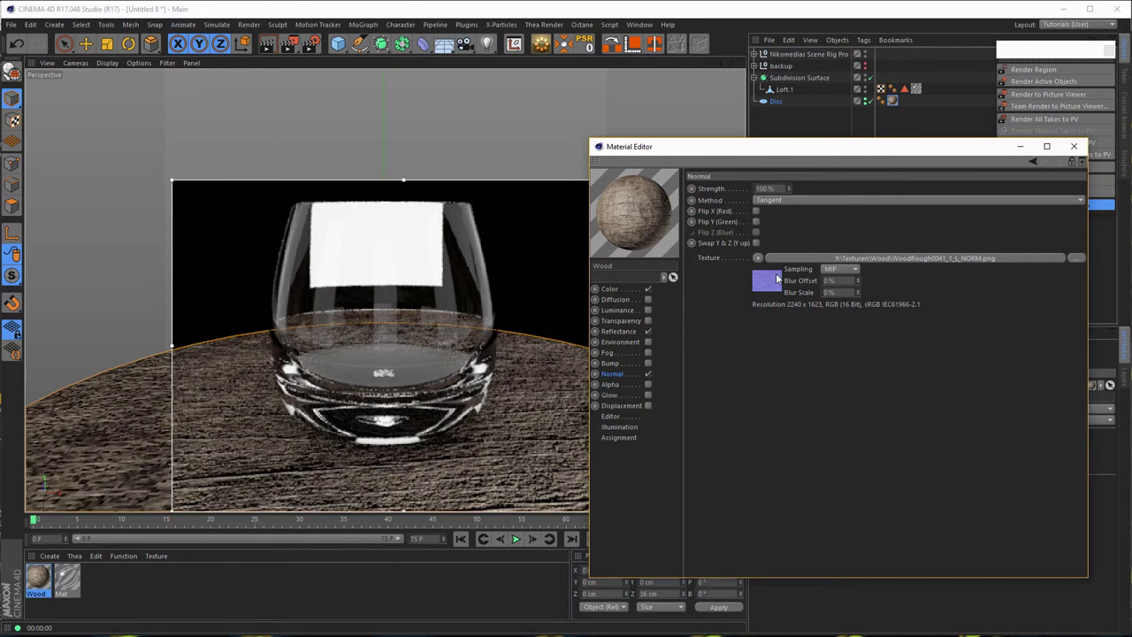
Lower the normal Strength from 100% through 20% and 10% down to 3%
click(781, 188)
text(20)
key(Return)
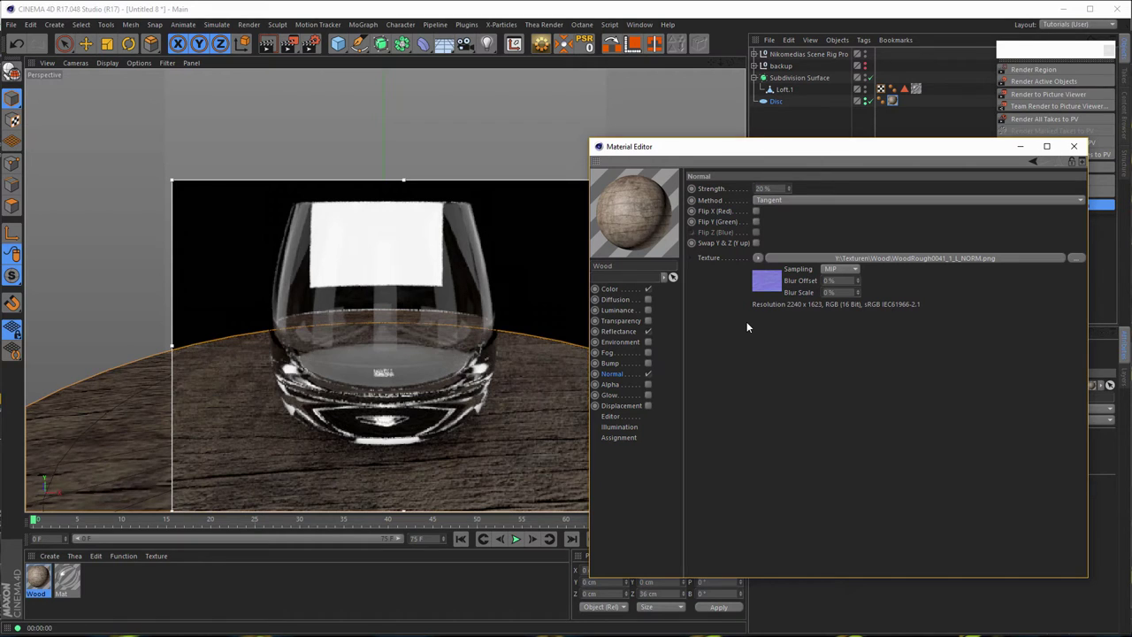
click(762, 189)
text(10)
key(Return)
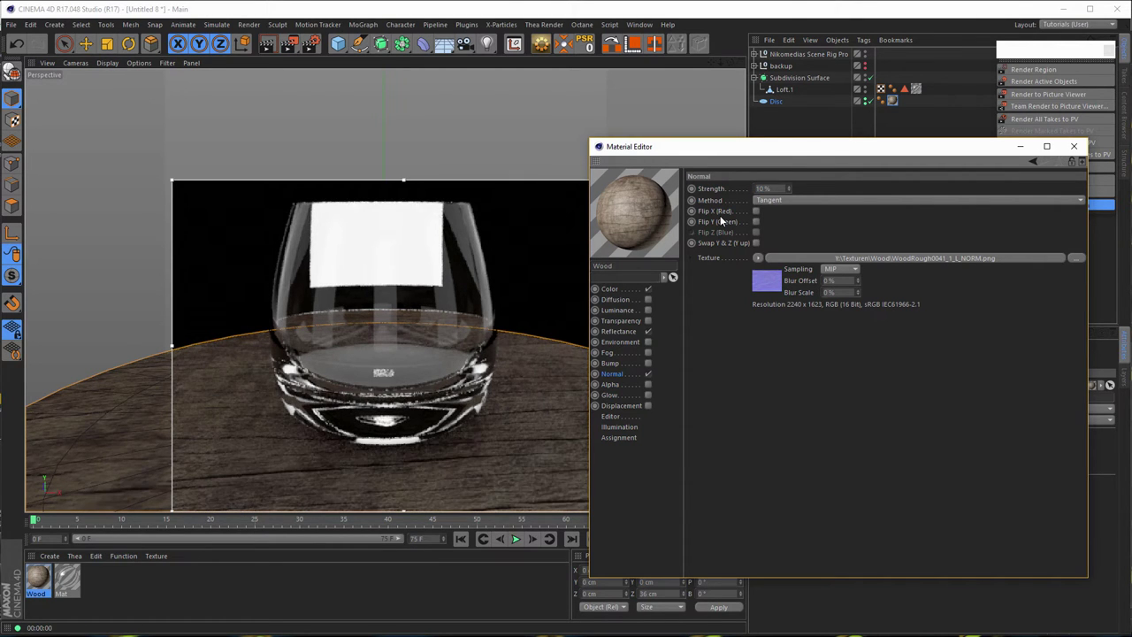
click(765, 188)
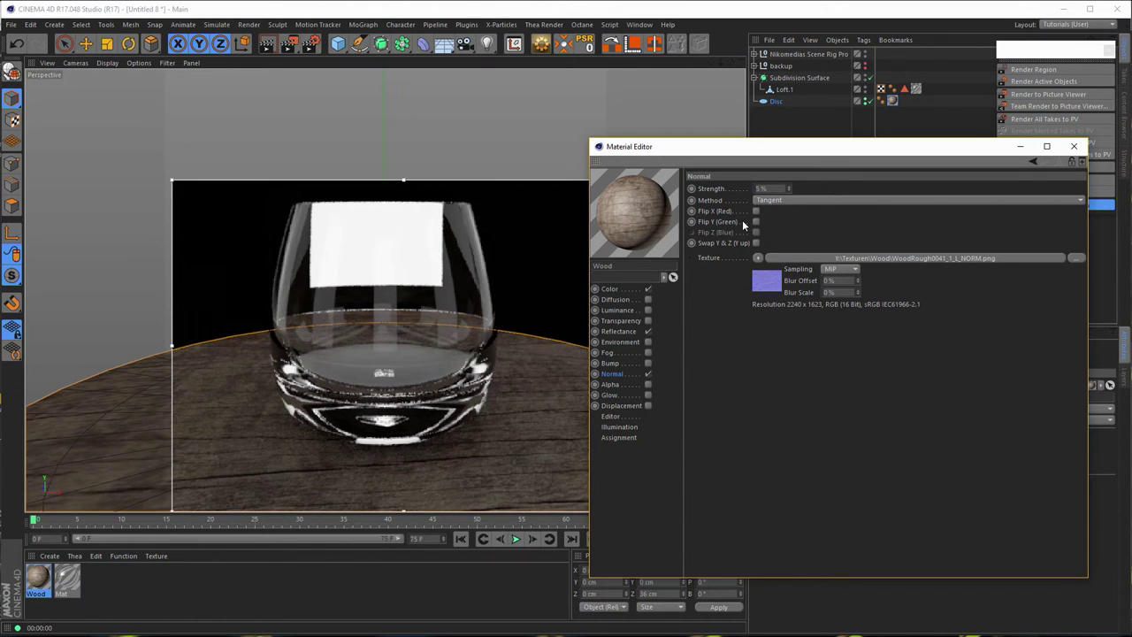
click(764, 188)
key(Return)
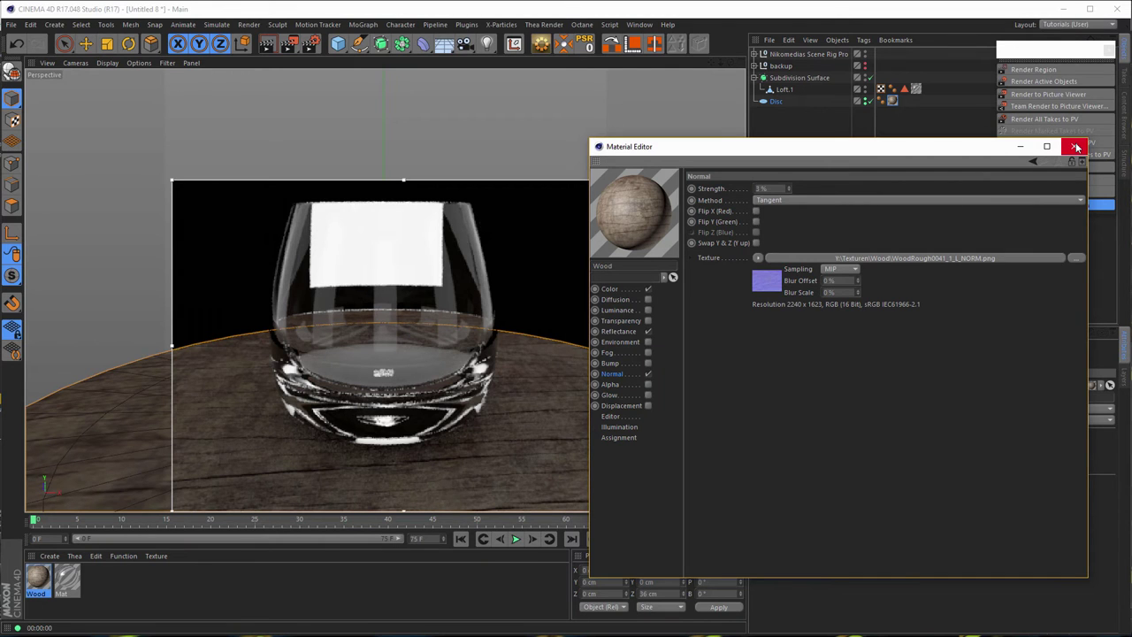
click(630, 331)
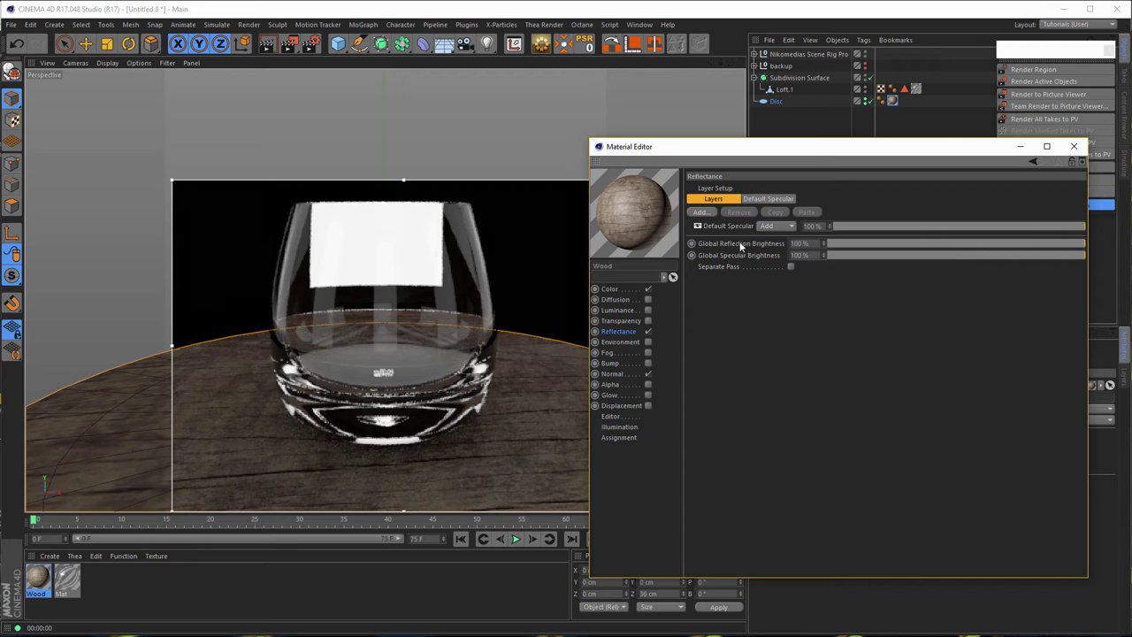
Replace Default Specular with a Beckmann layer using Dielectric Fresnel with the Asphalt preset
click(718, 226)
click(738, 213)
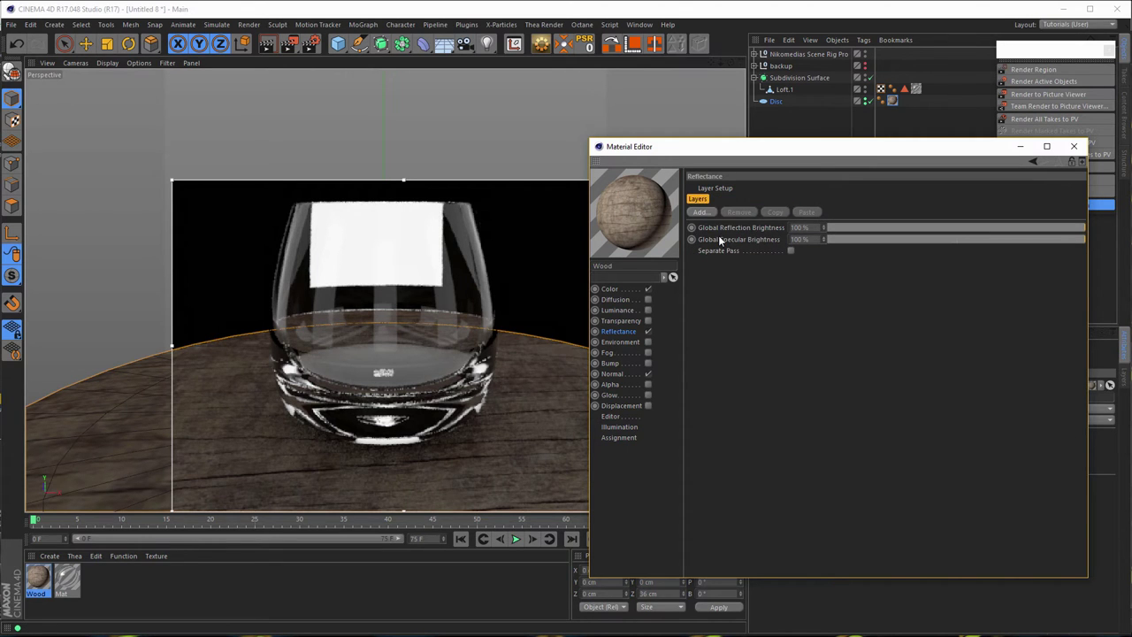
click(716, 214)
click(743, 222)
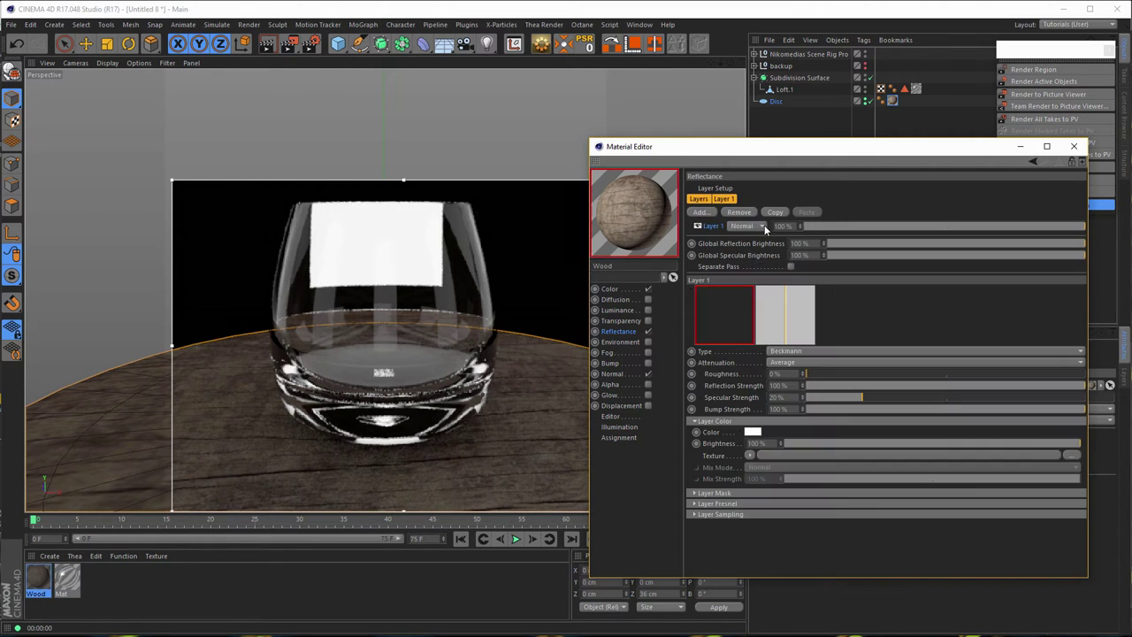
click(765, 503)
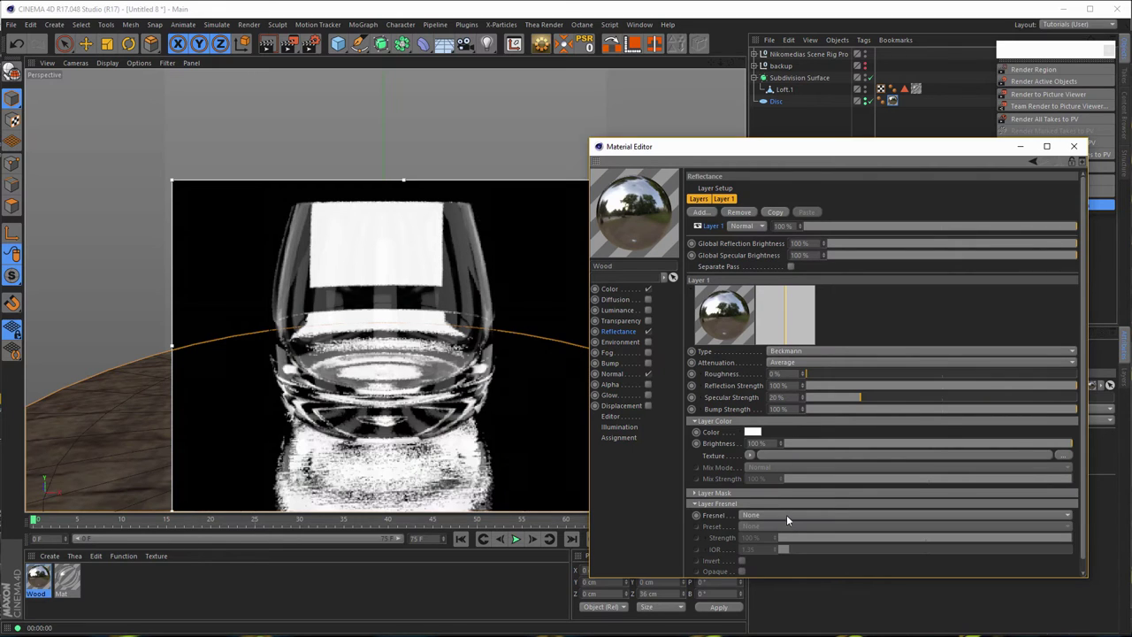
click(786, 515)
click(783, 537)
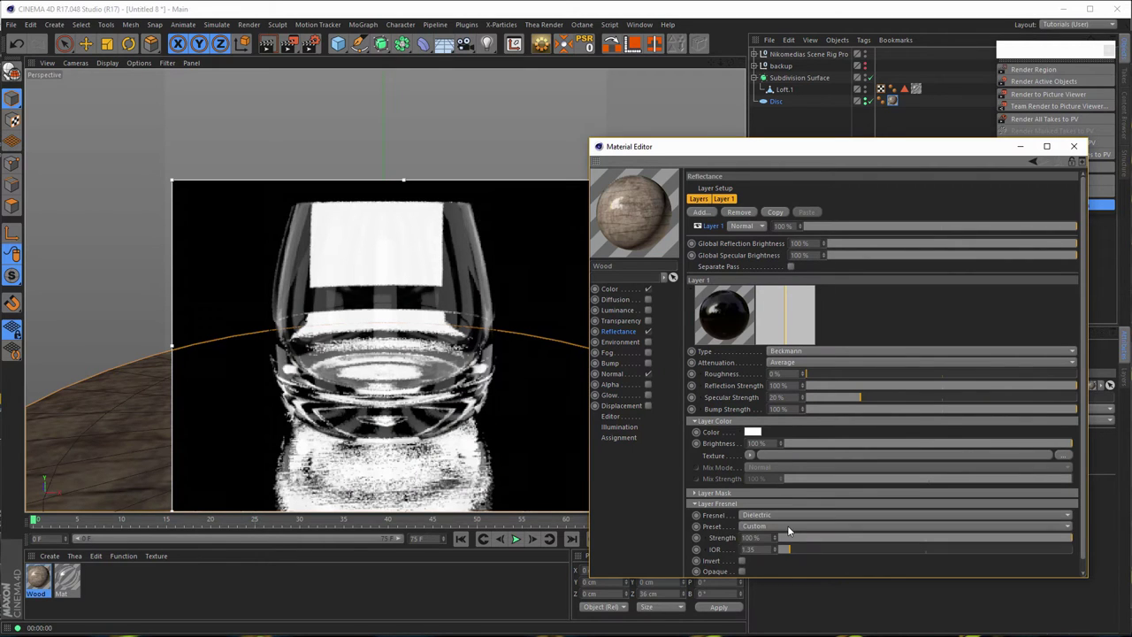
click(788, 528)
click(791, 326)
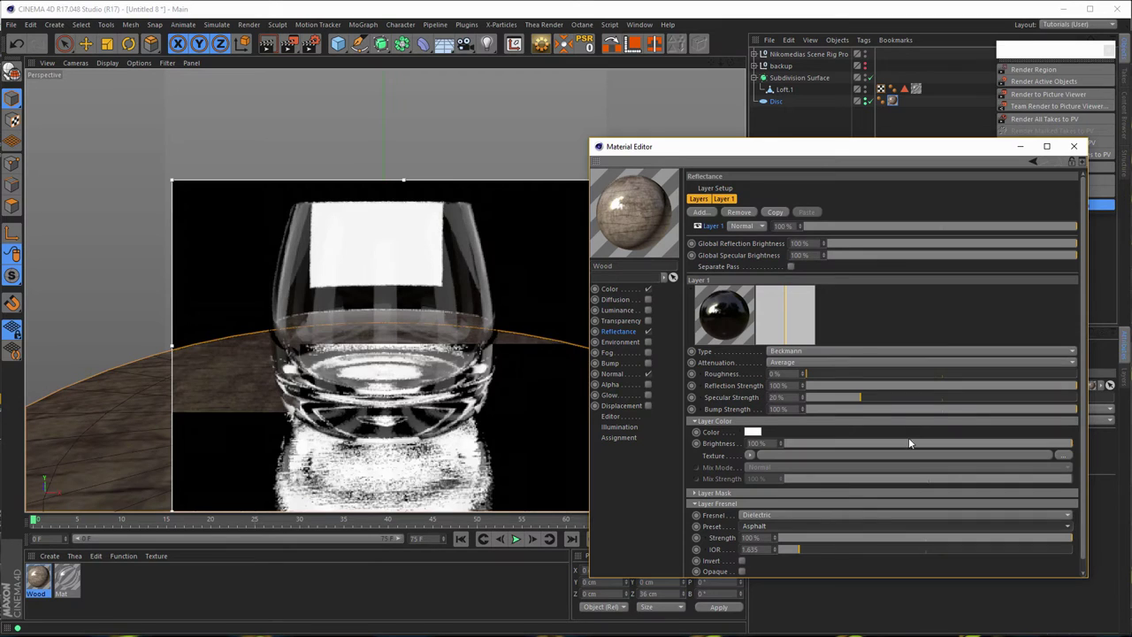
Set Specular and Bump to 0, Reflection 15%, Roughness 20%, Fresnel Strength about 59%
drag(859, 397, 843, 374)
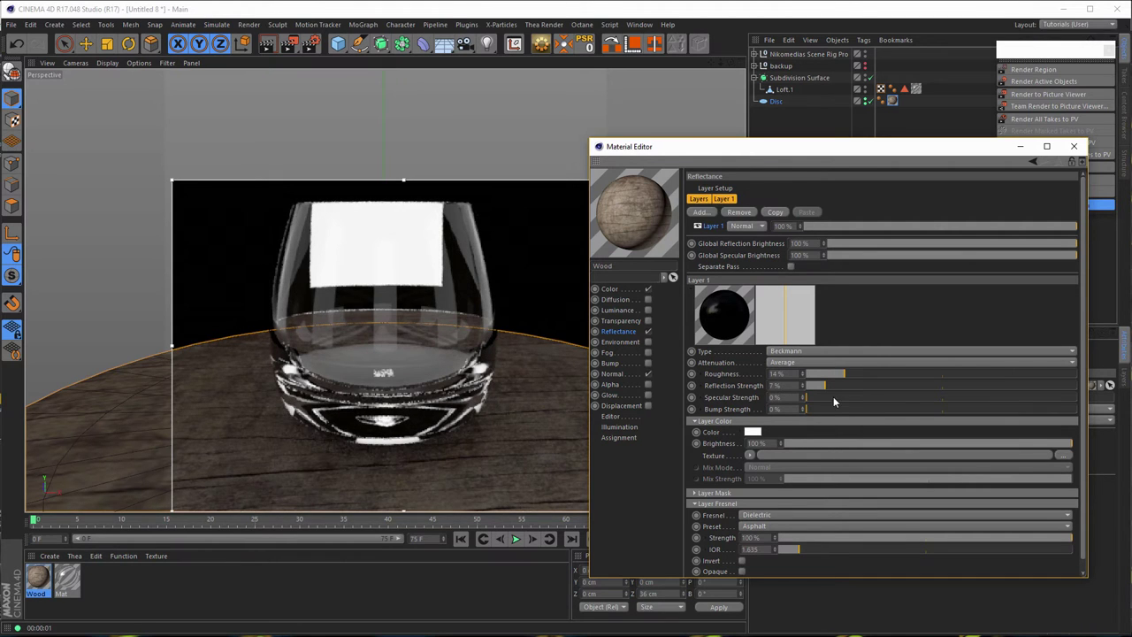
drag(830, 386, 838, 388)
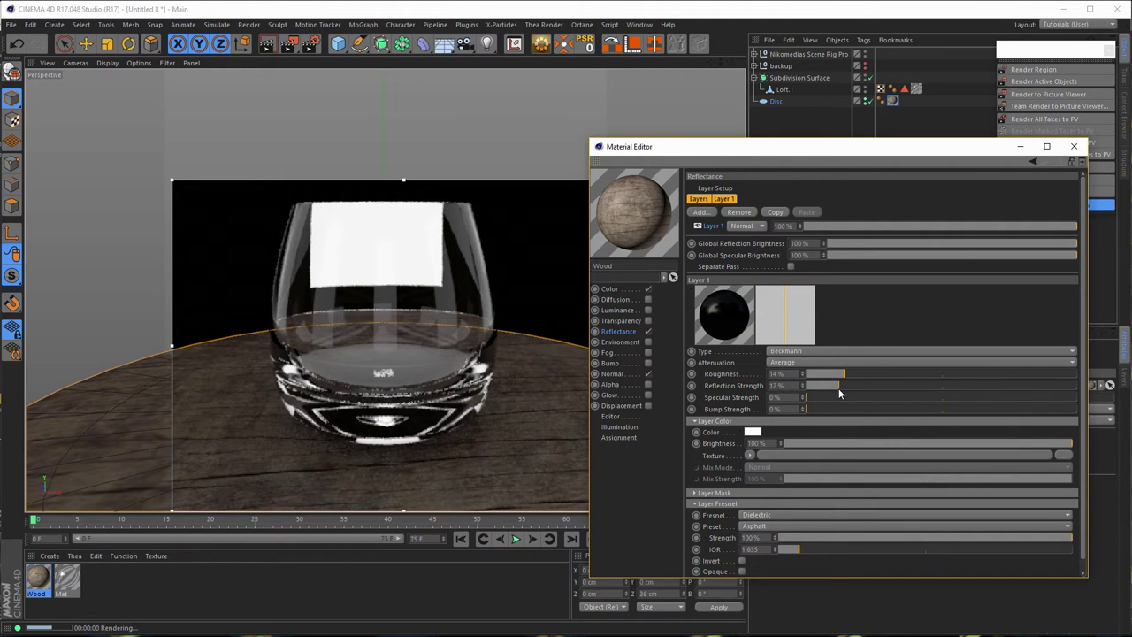
drag(844, 385, 860, 374)
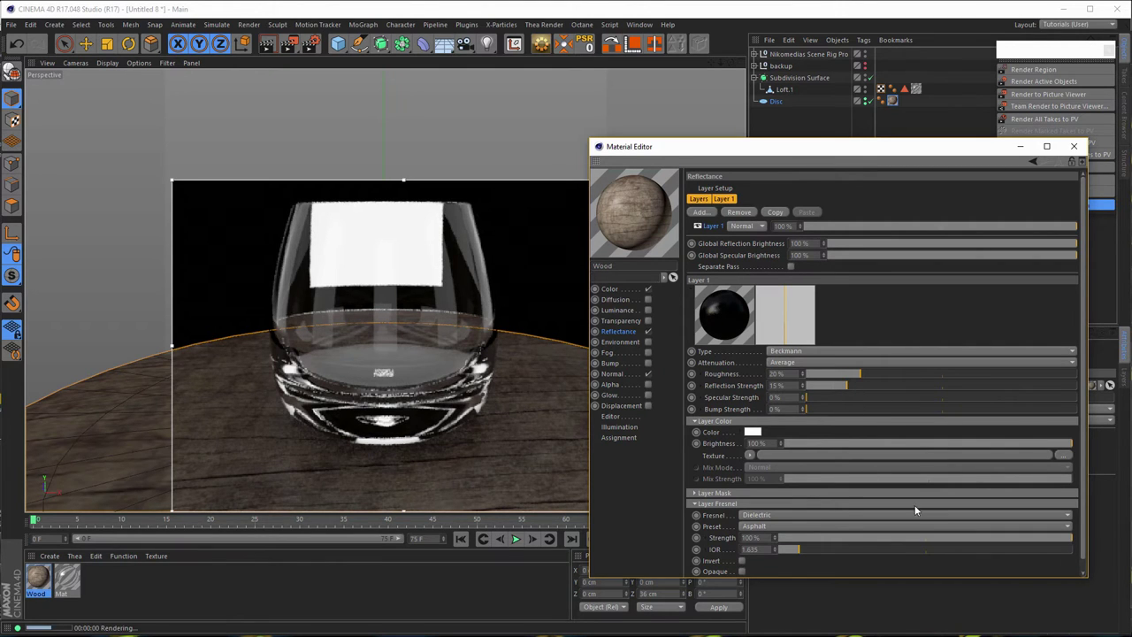
drag(981, 538, 903, 537)
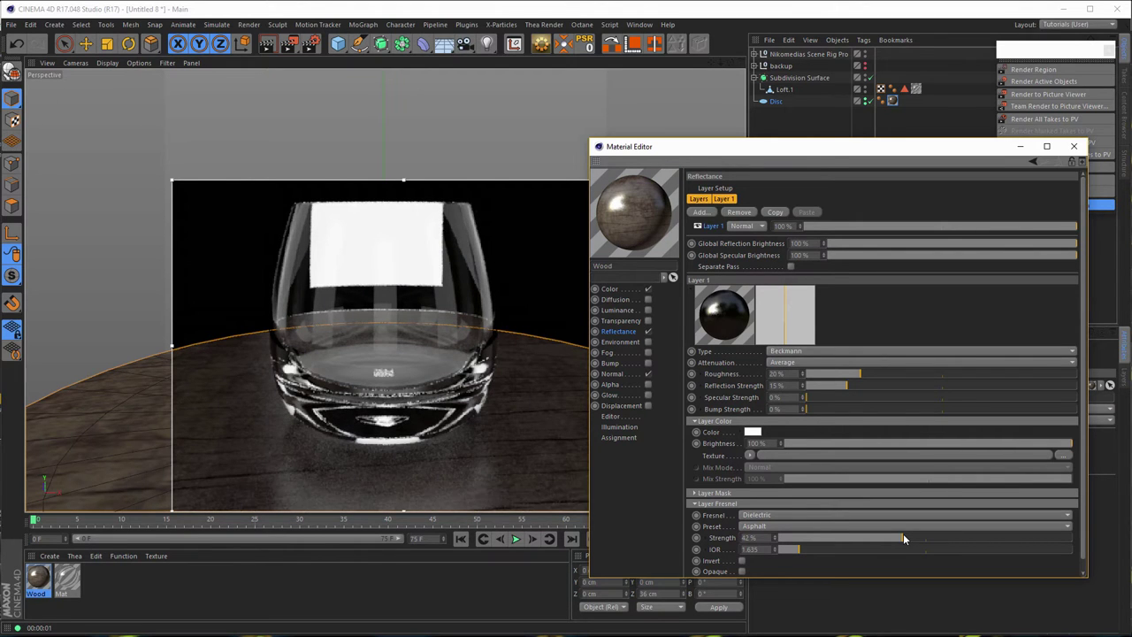
drag(906, 537, 912, 538)
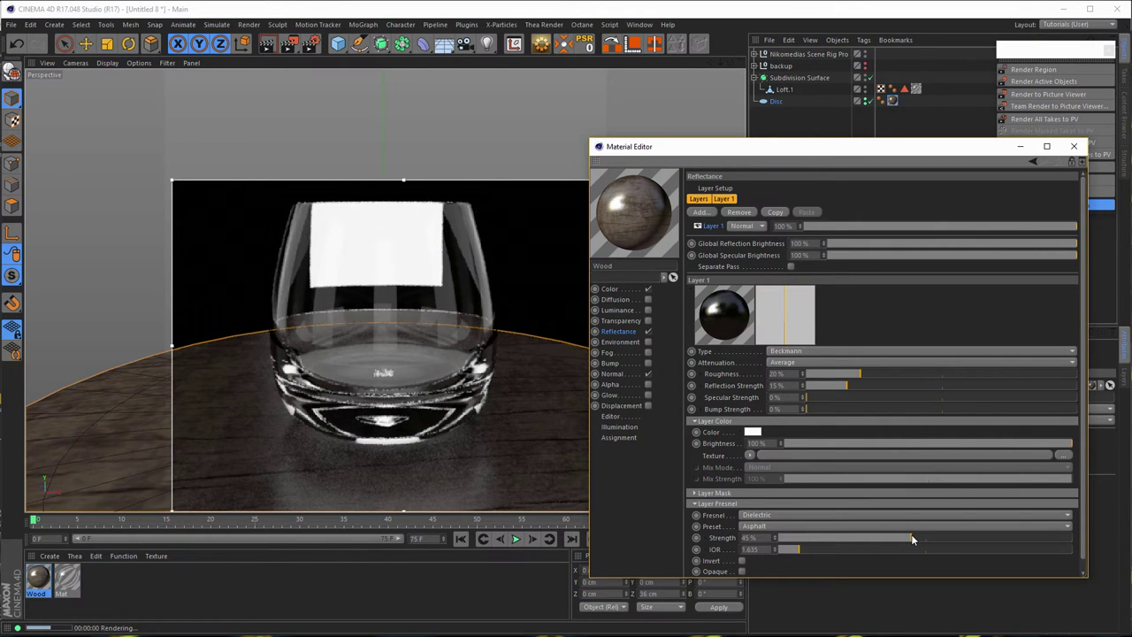
drag(916, 538, 949, 537)
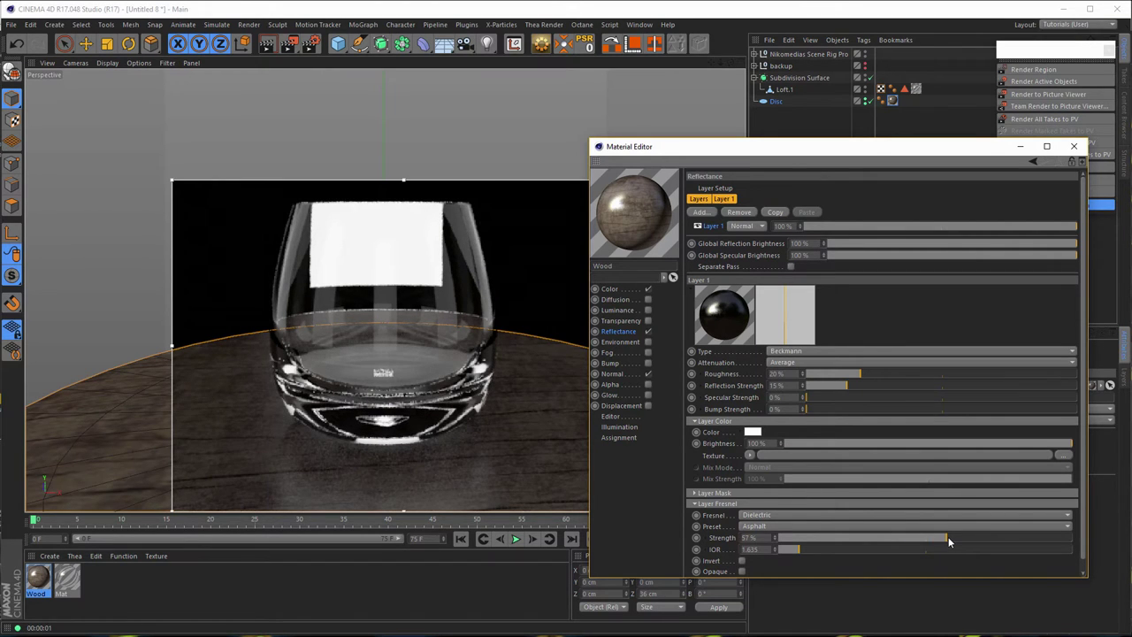
click(950, 537)
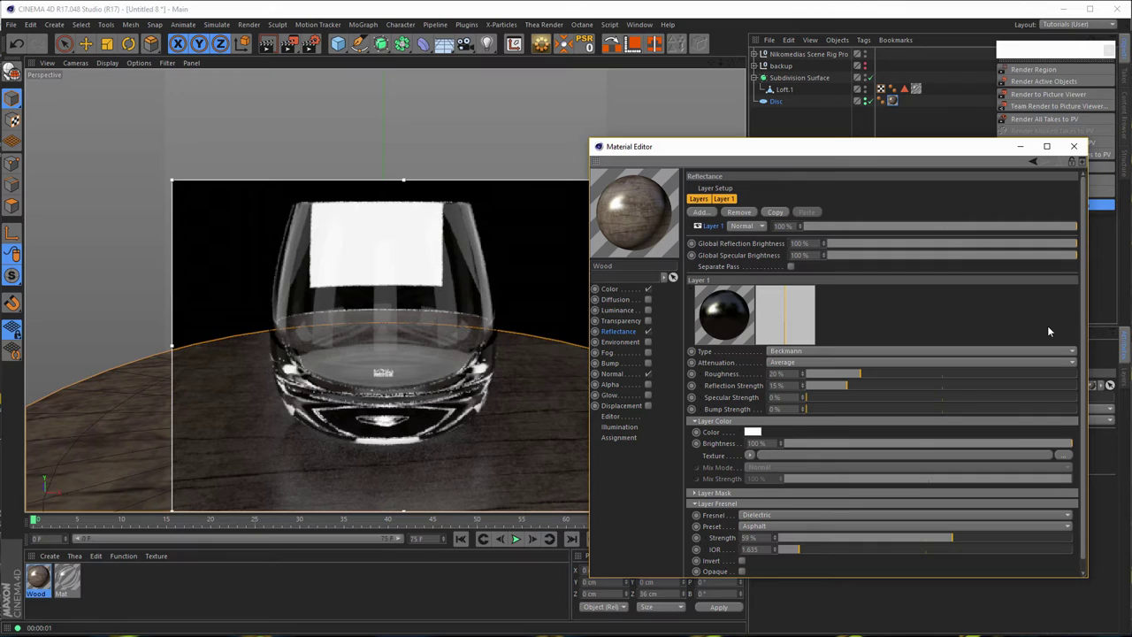
click(1074, 147)
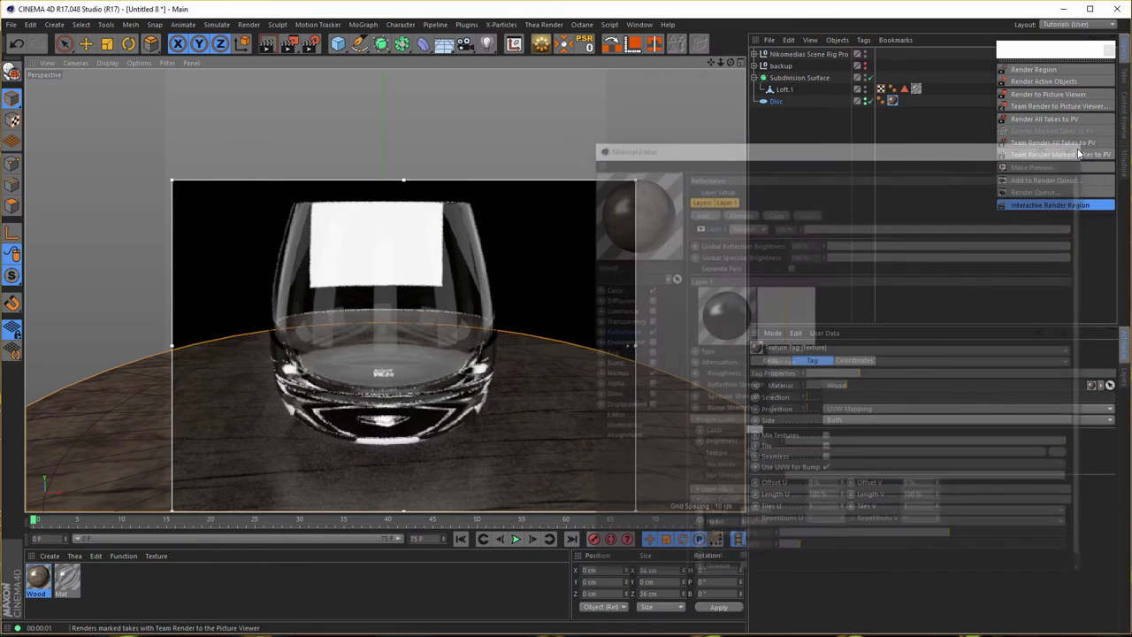
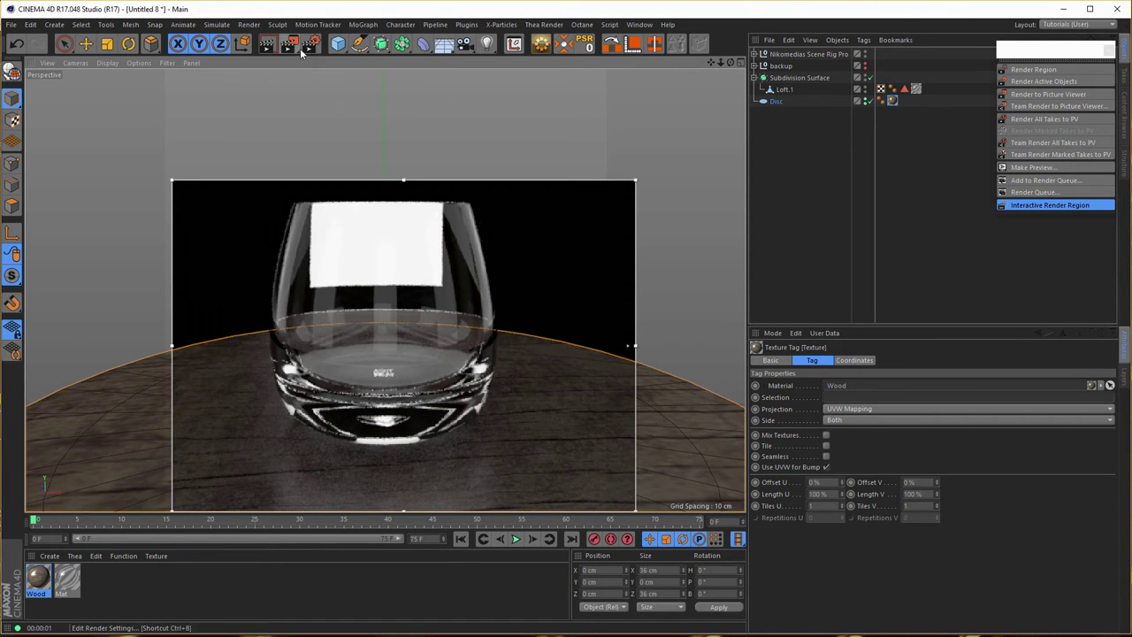
Turn off the Interactive Render Region so only the wireframe glass on the table shows
click(1062, 210)
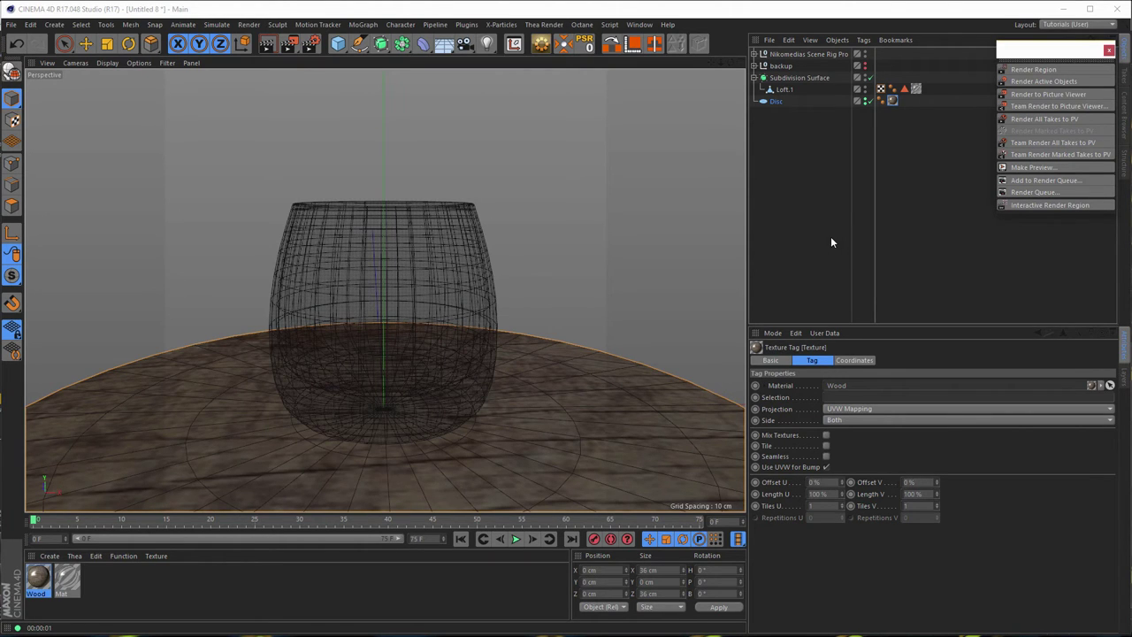
click(466, 25)
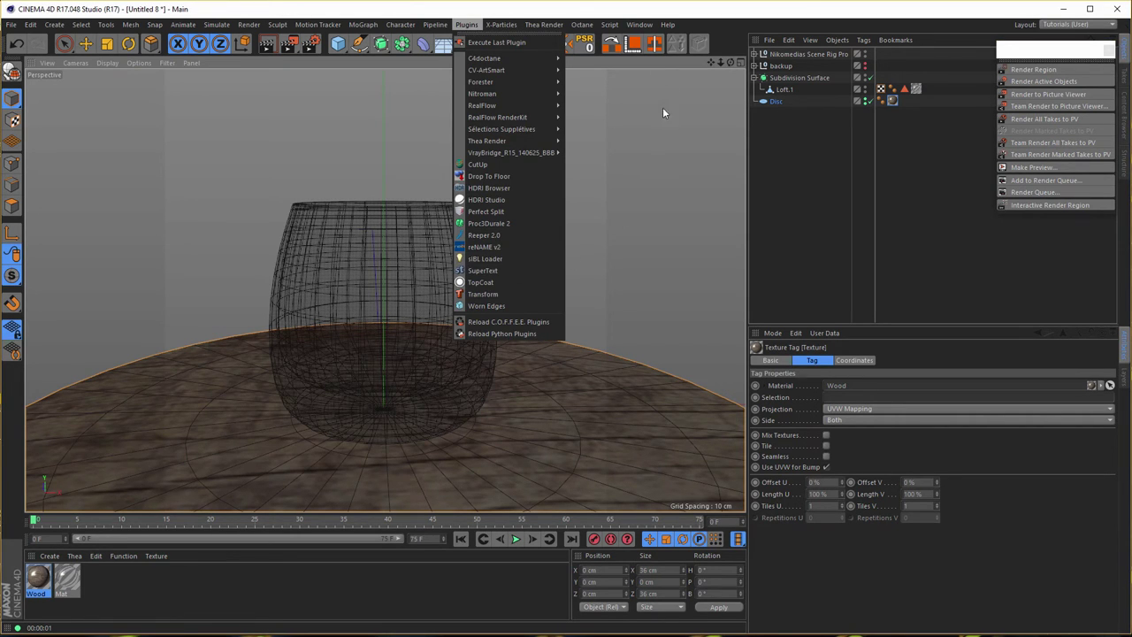
click(735, 34)
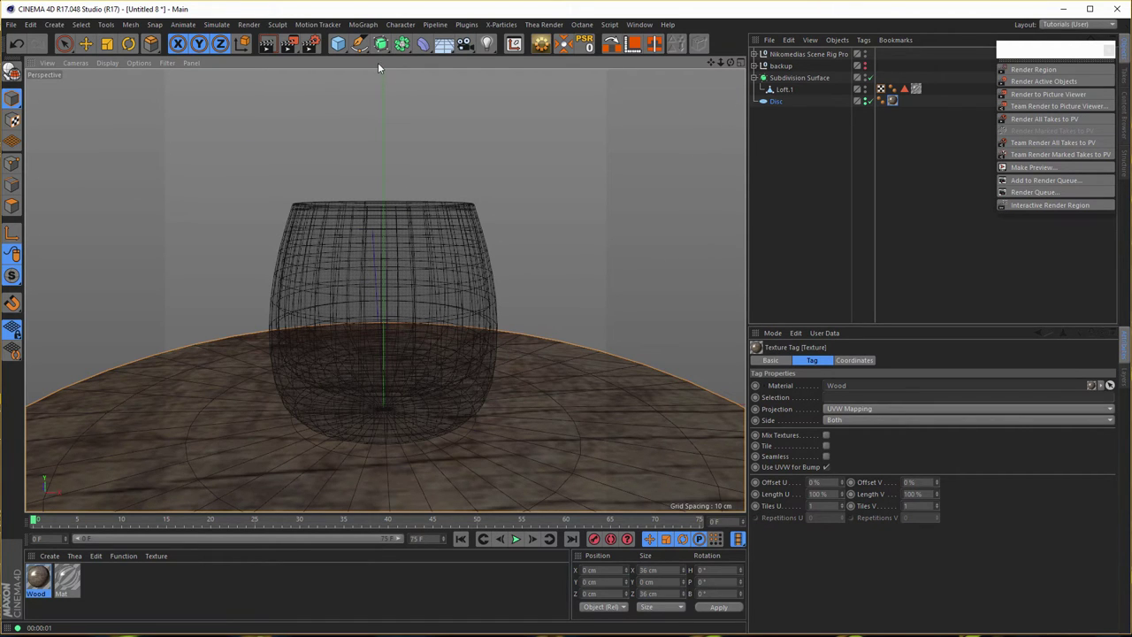
Add a Sky object from the Floor flyout, rename it 'Sky BG', and switch to Adobe Bridge
click(440, 45)
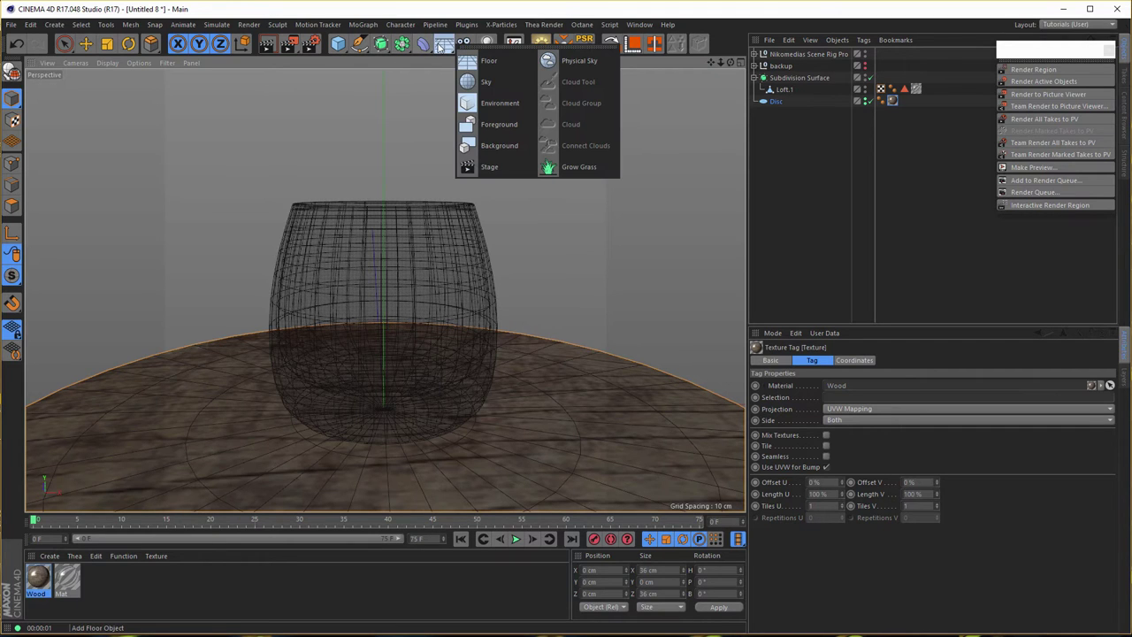
click(488, 83)
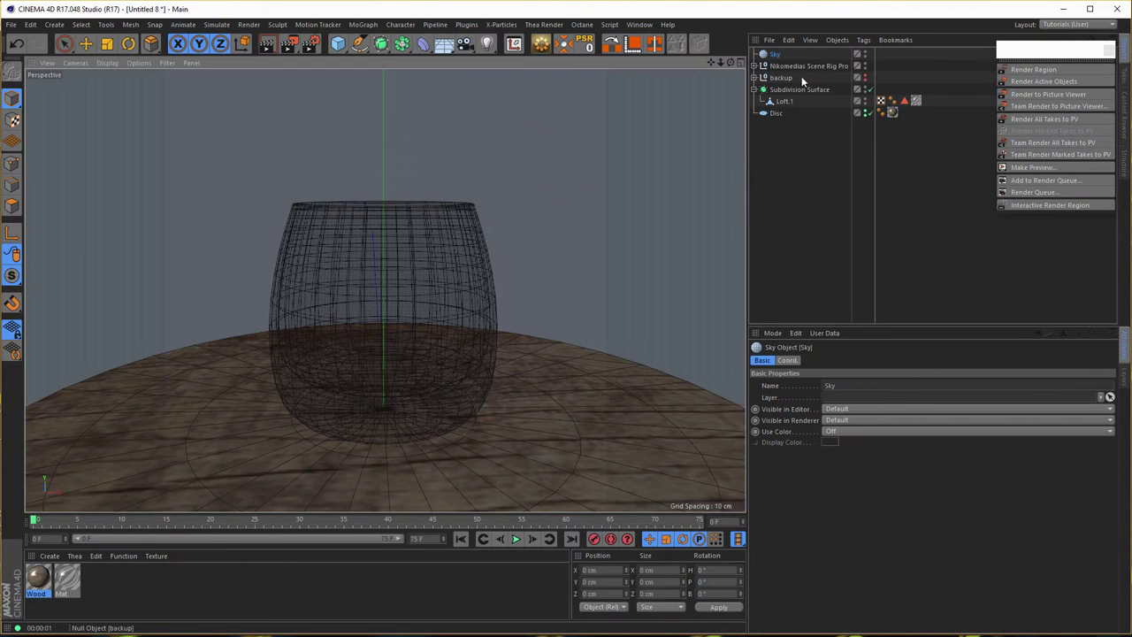
double_click(776, 55)
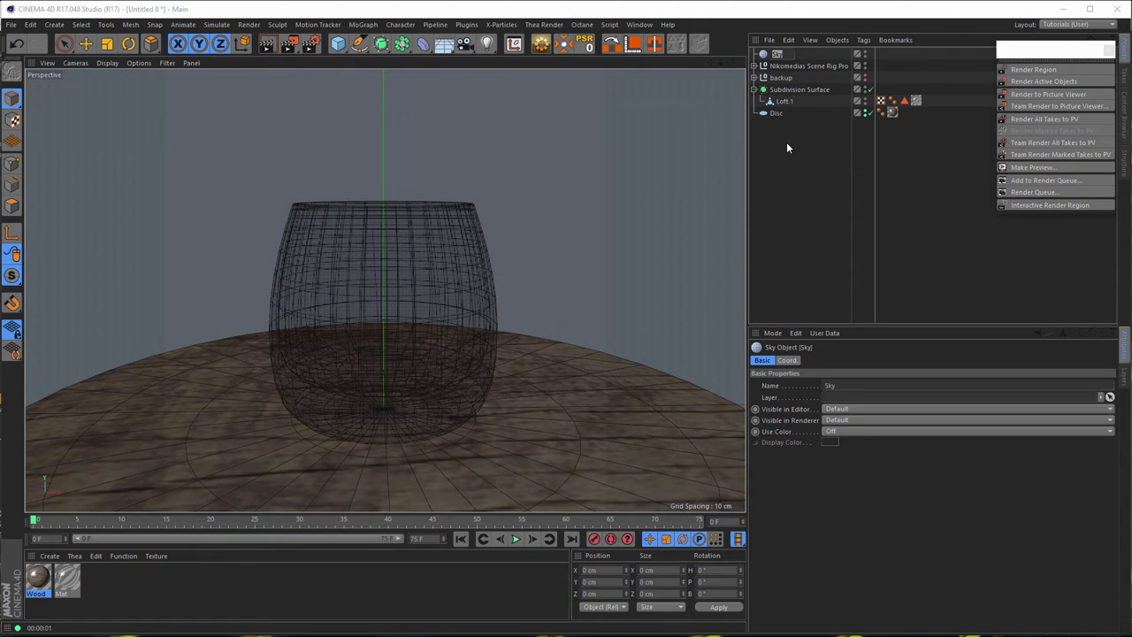
text(BG)
key(Return)
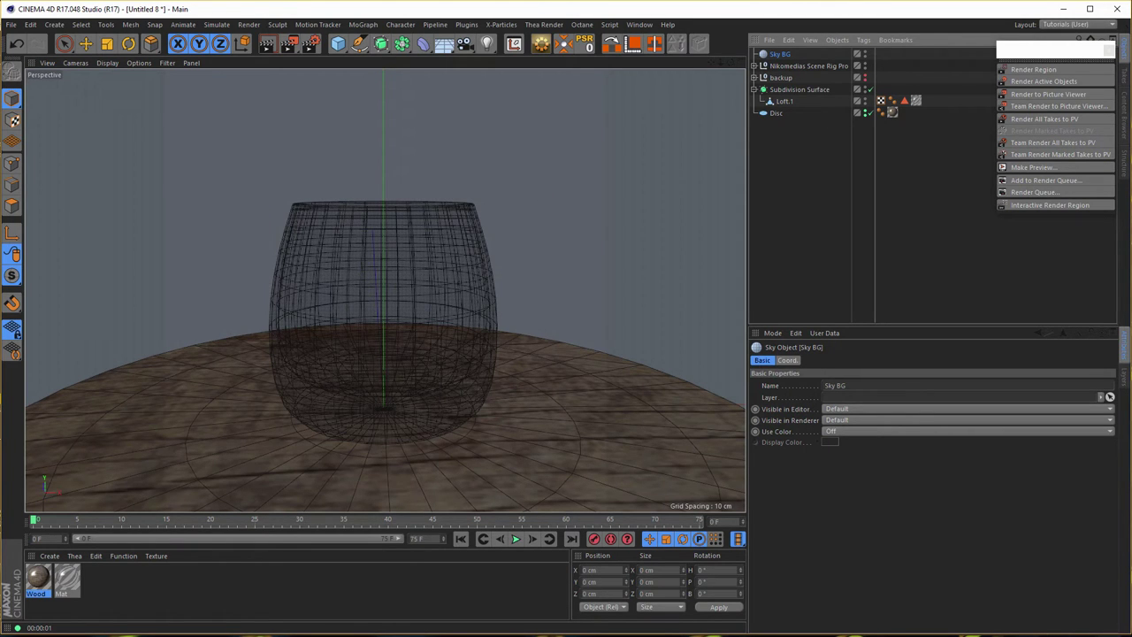
key(alt+Tab)
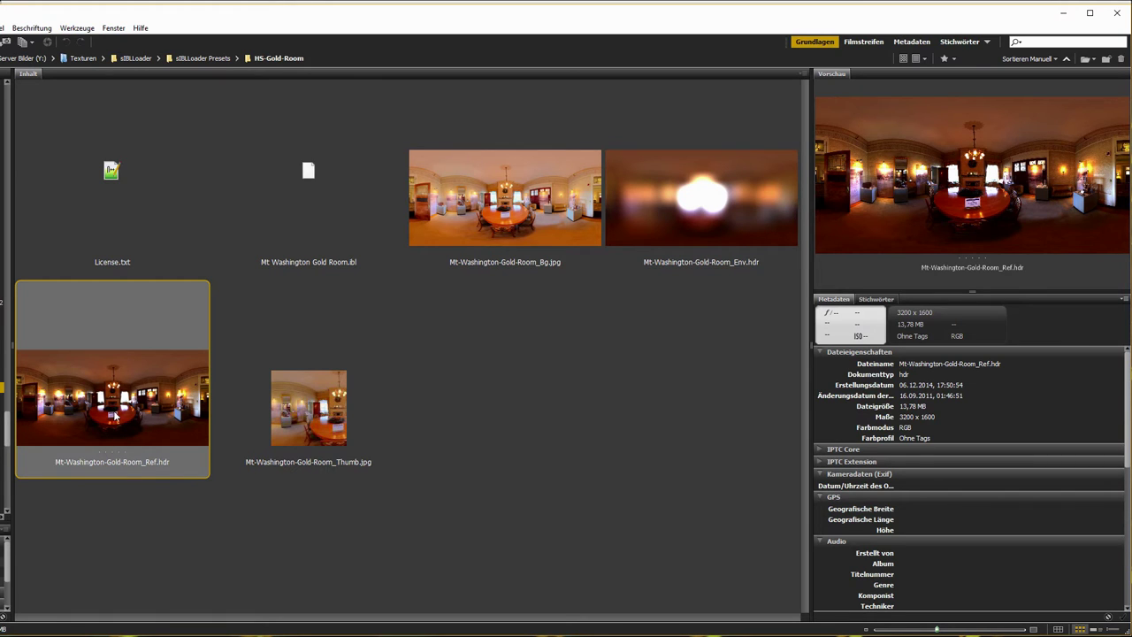
Drag the Mt-Washington-Gold-Room_Ref.hdr thumbnail from Bridge toward Cinema 4D
drag(109, 411, 133, 401)
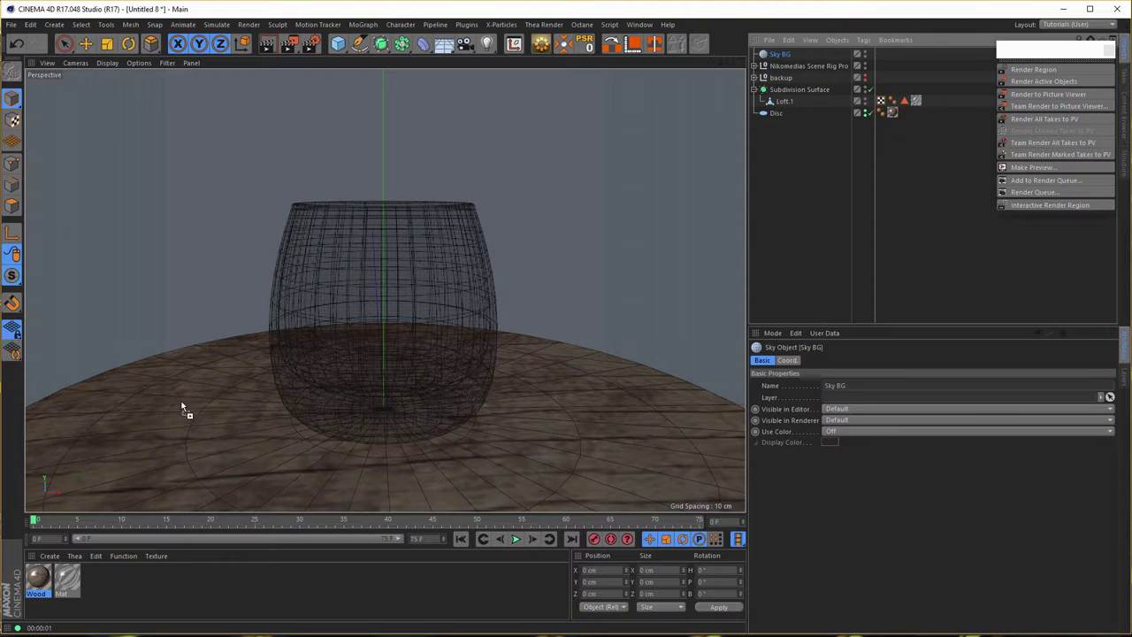
Drop the Gold Room HDR onto Sky BG, declining to copy it into the project folder
drag(182, 405, 198, 404)
drag(274, 415, 776, 56)
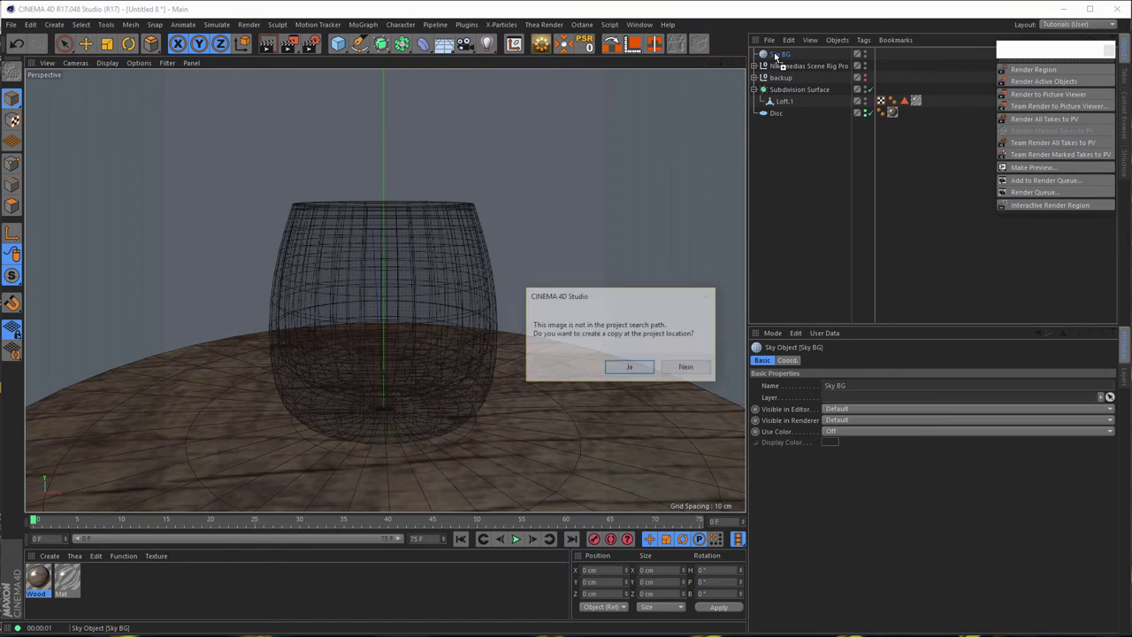
click(688, 367)
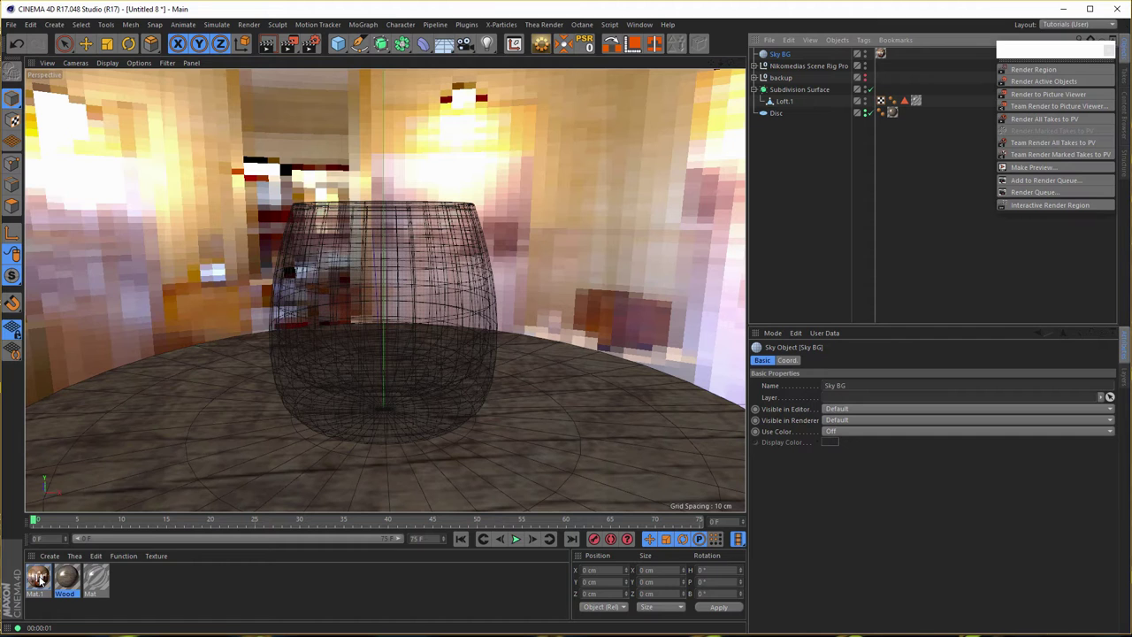
Set Mat.1's viewport Texture Preview Size to 2048x2048, then reselect Sky BG
double_click(39, 580)
drag(299, 85, 662, 145)
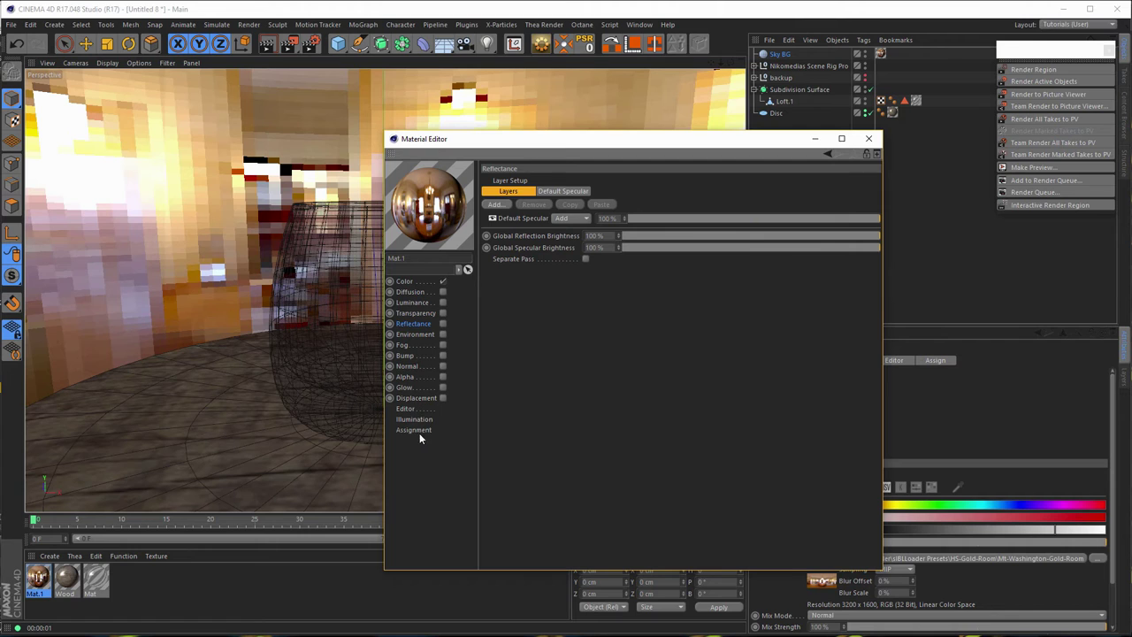
click(412, 410)
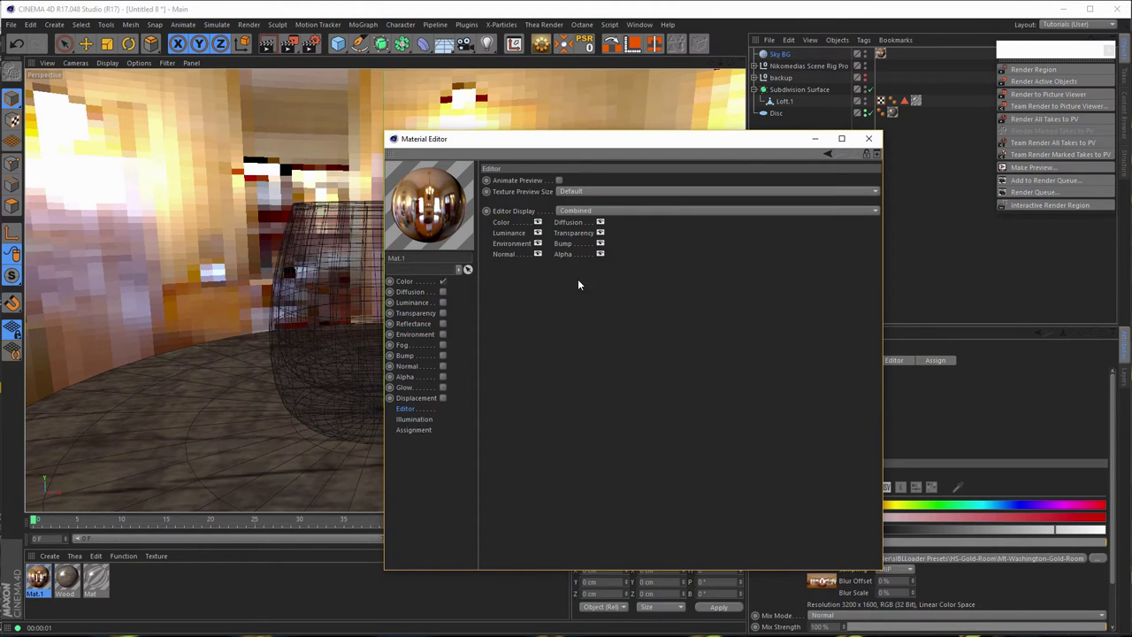
click(587, 191)
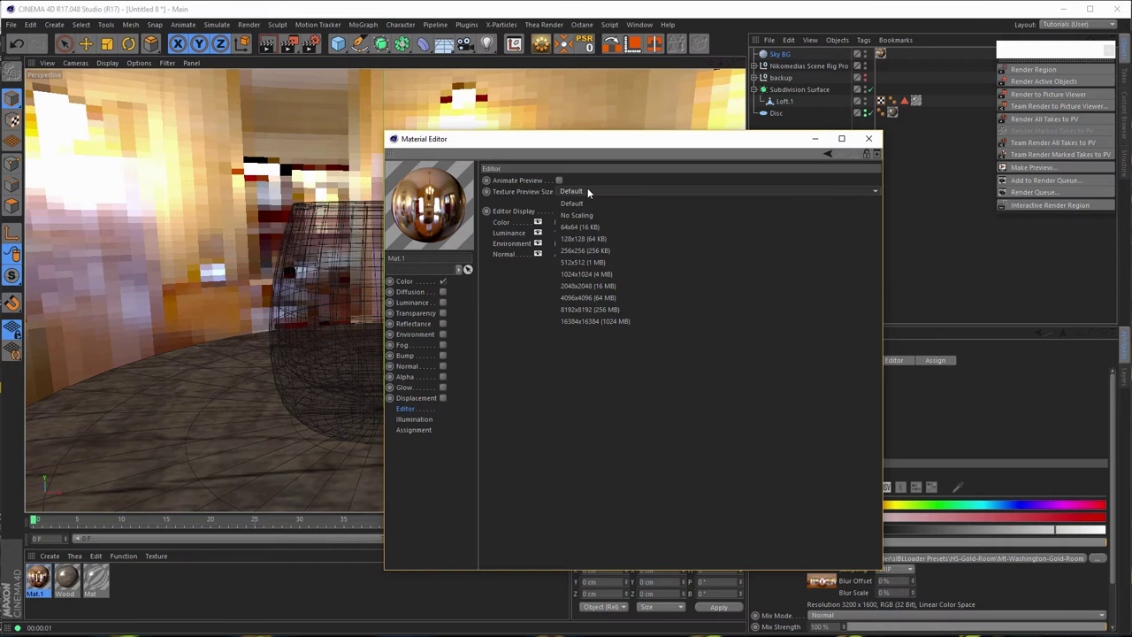
click(602, 285)
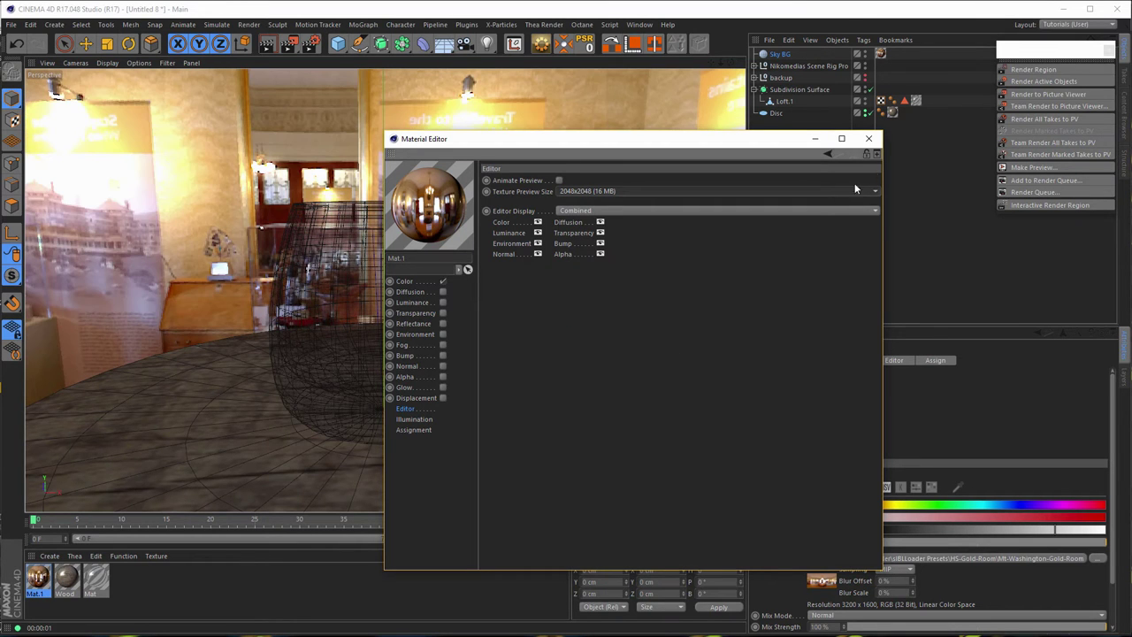
click(868, 138)
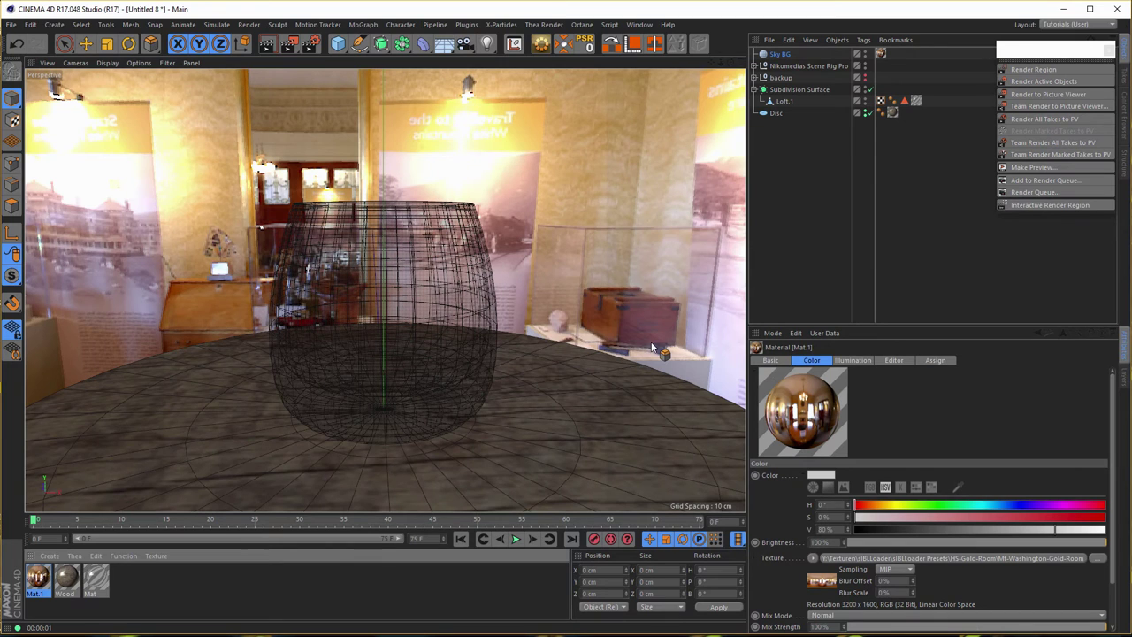
click(782, 55)
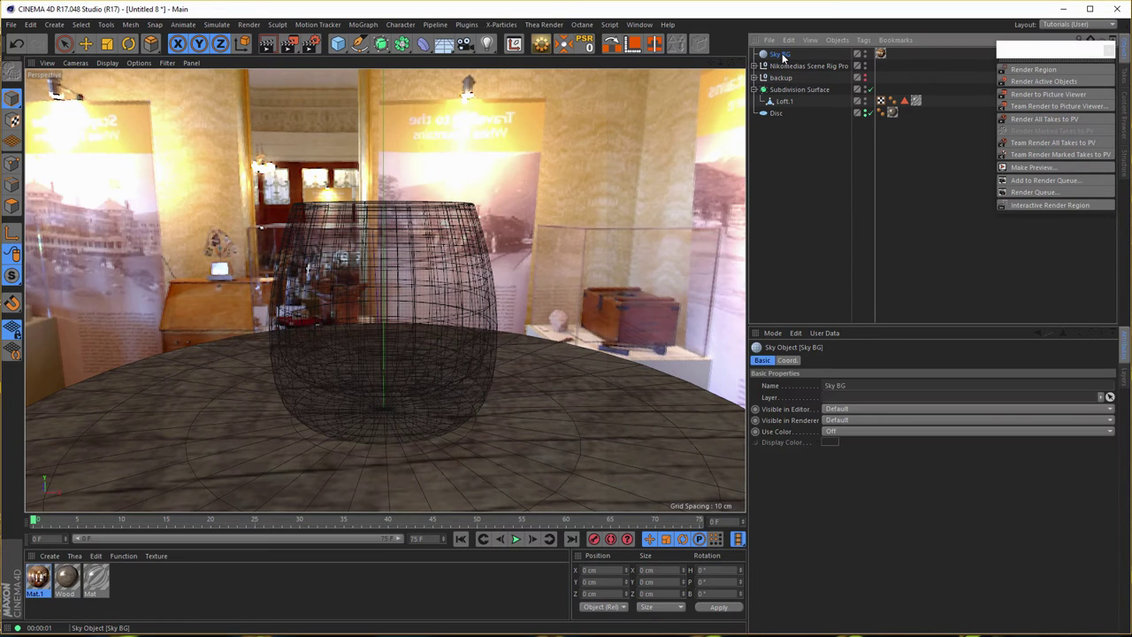
Rotate Sky BG's heading to about -272°, checking the door backdrop with a brief live render
key(r)
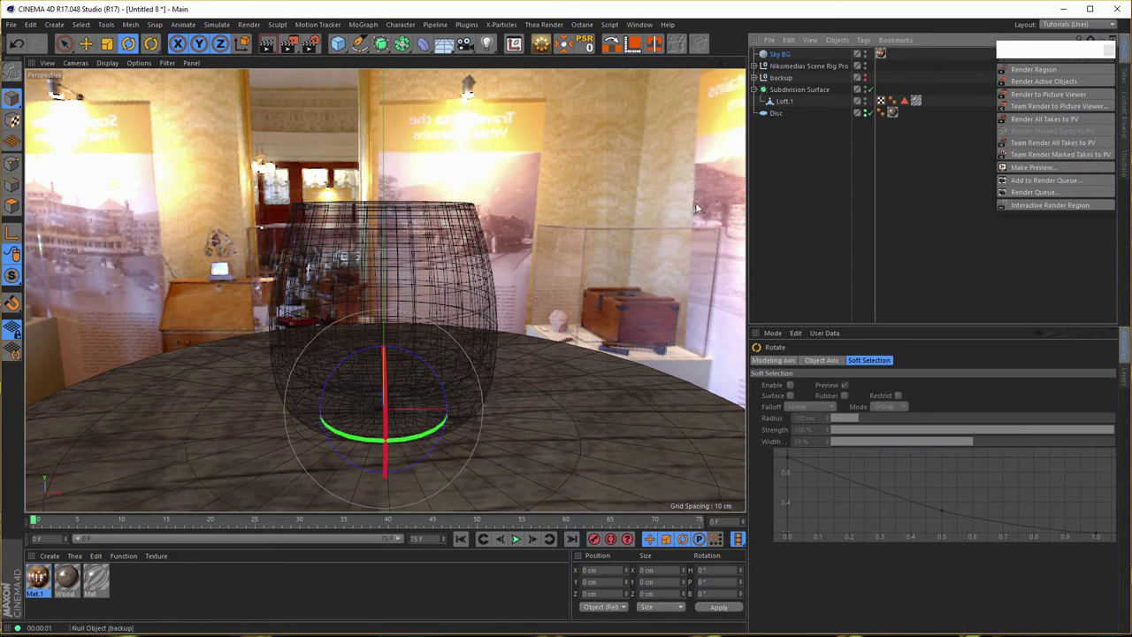
drag(432, 437, 524, 365)
drag(625, 373, 708, 323)
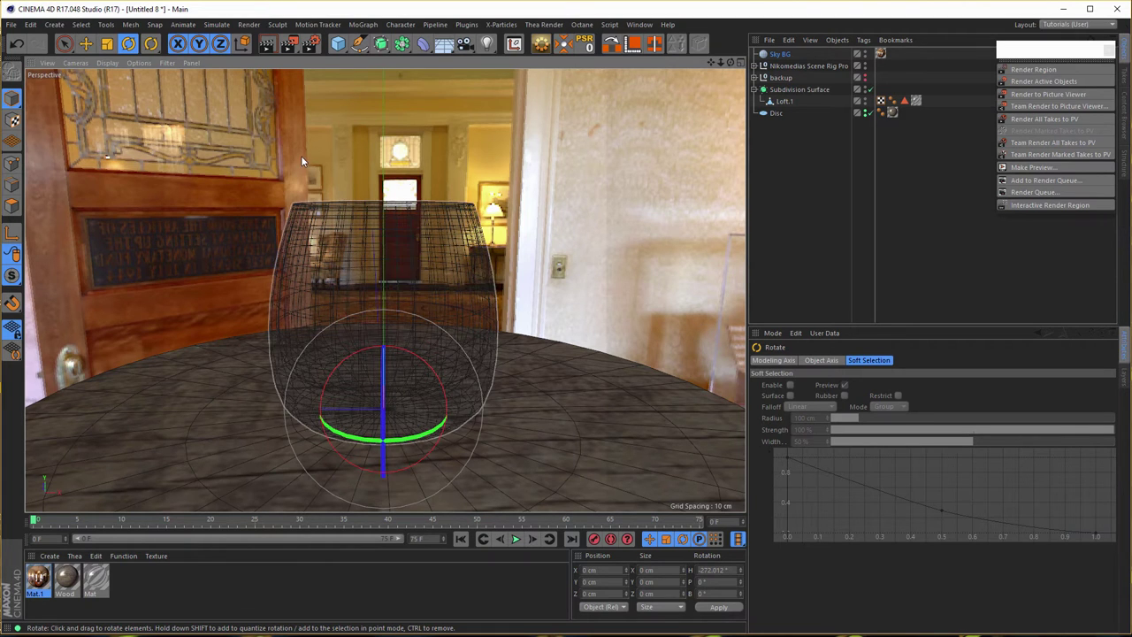
click(1052, 205)
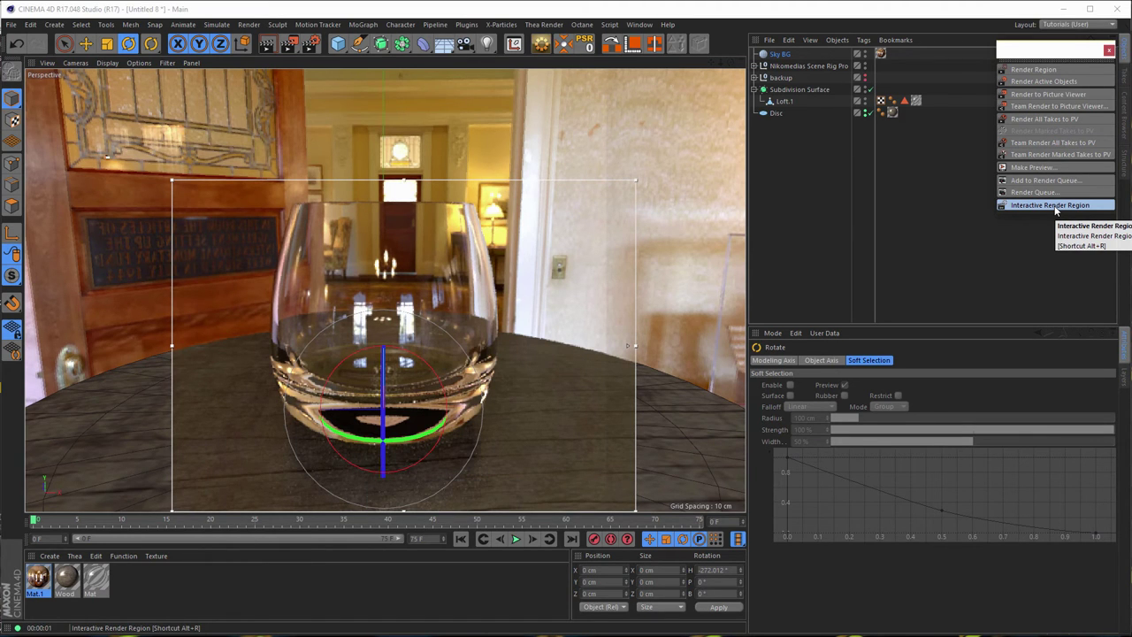
click(1055, 207)
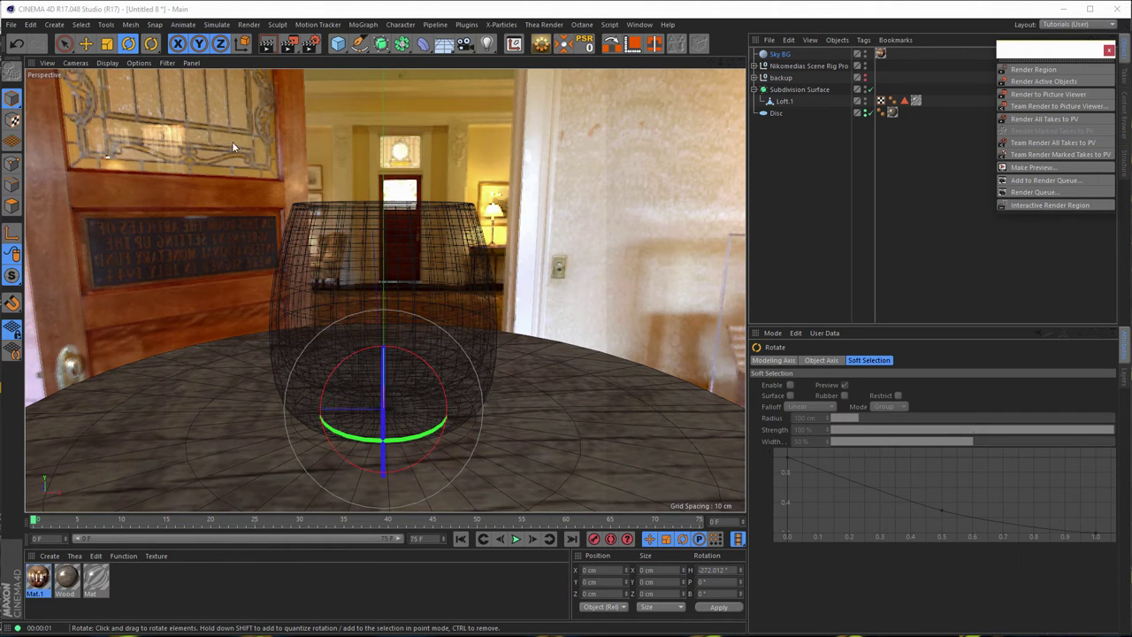
double_click(36, 579)
Set the Gold-Room texture's Blur Offset to 1% in Mat.1's Color channel
drag(300, 89, 816, 102)
click(579, 230)
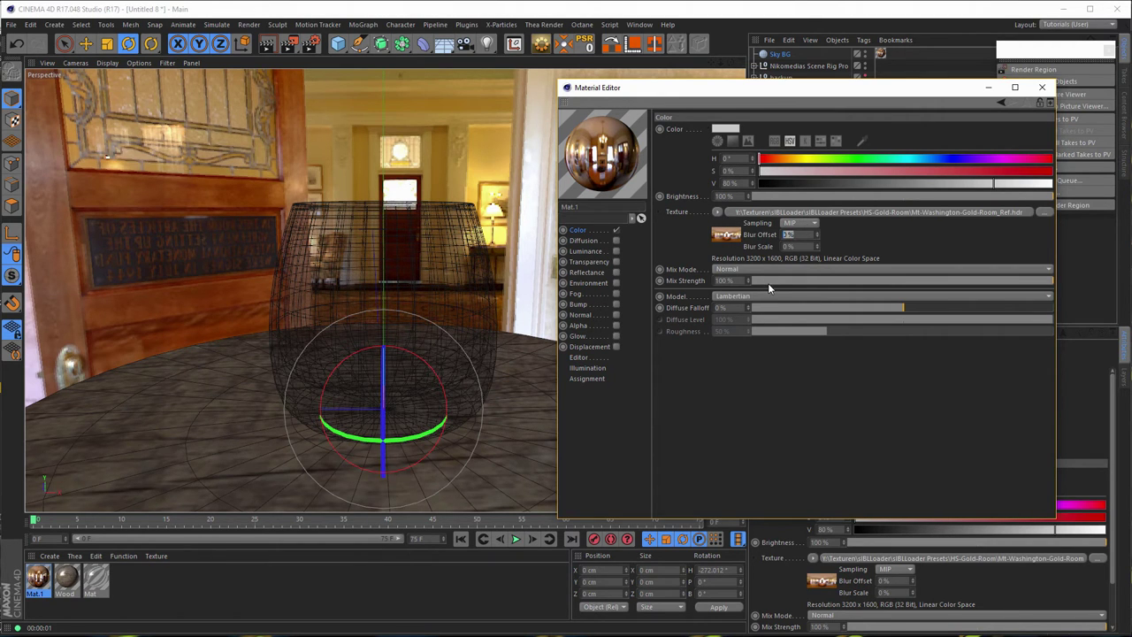
text(1)
key(Return)
Extend the live render region to the viewport top, keep Blur Offset at 1%, close the editor
drag(925, 95, 909, 230)
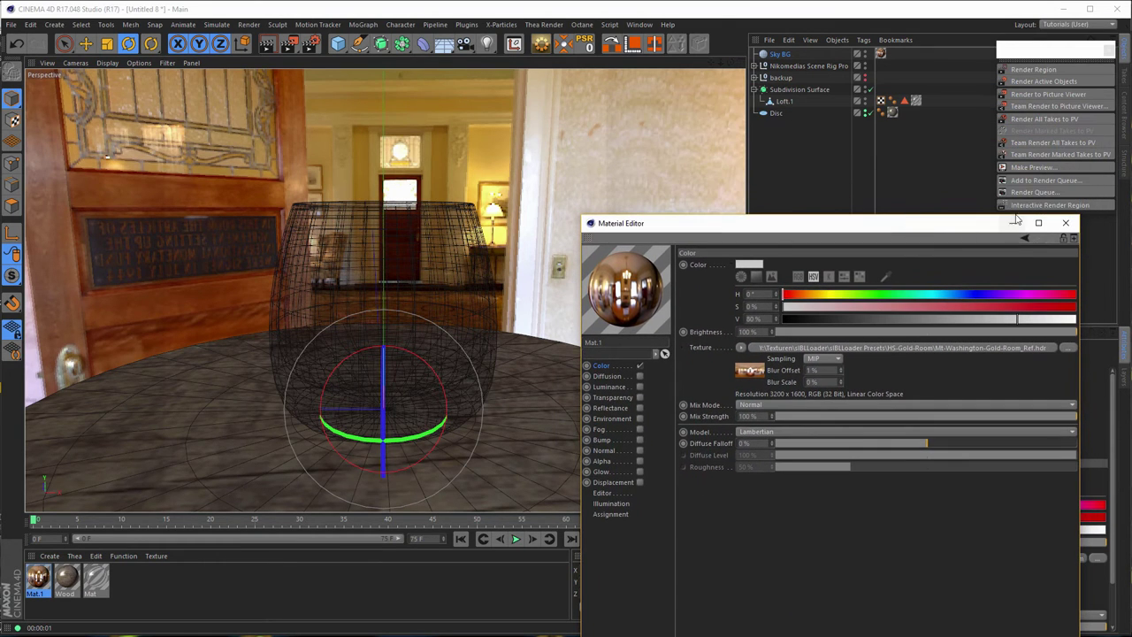
click(1028, 207)
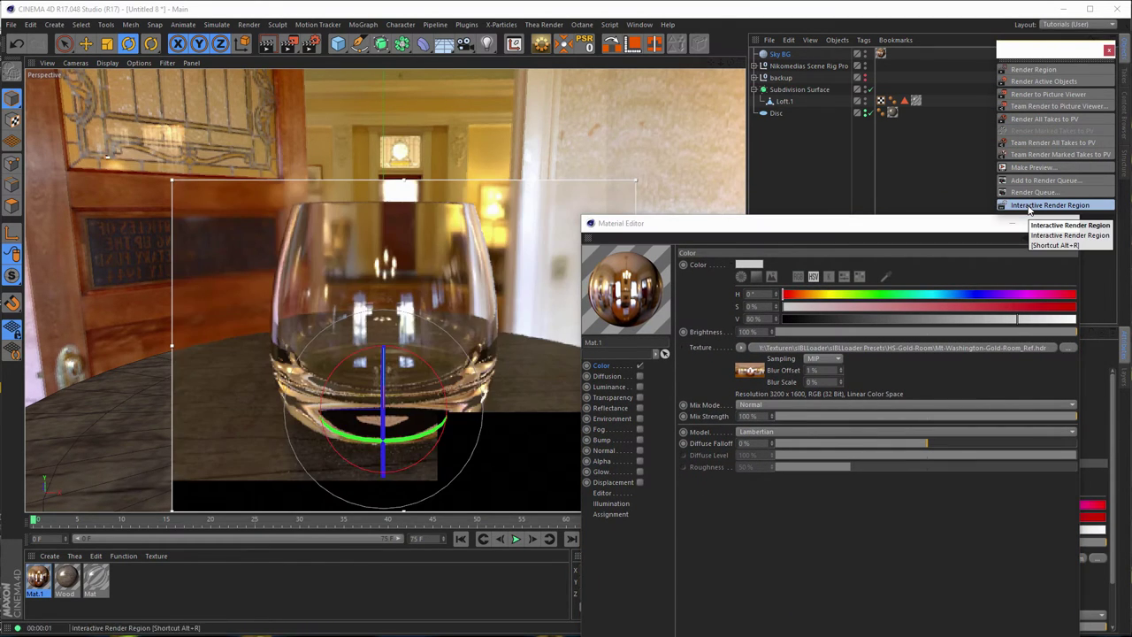
drag(407, 181, 431, 70)
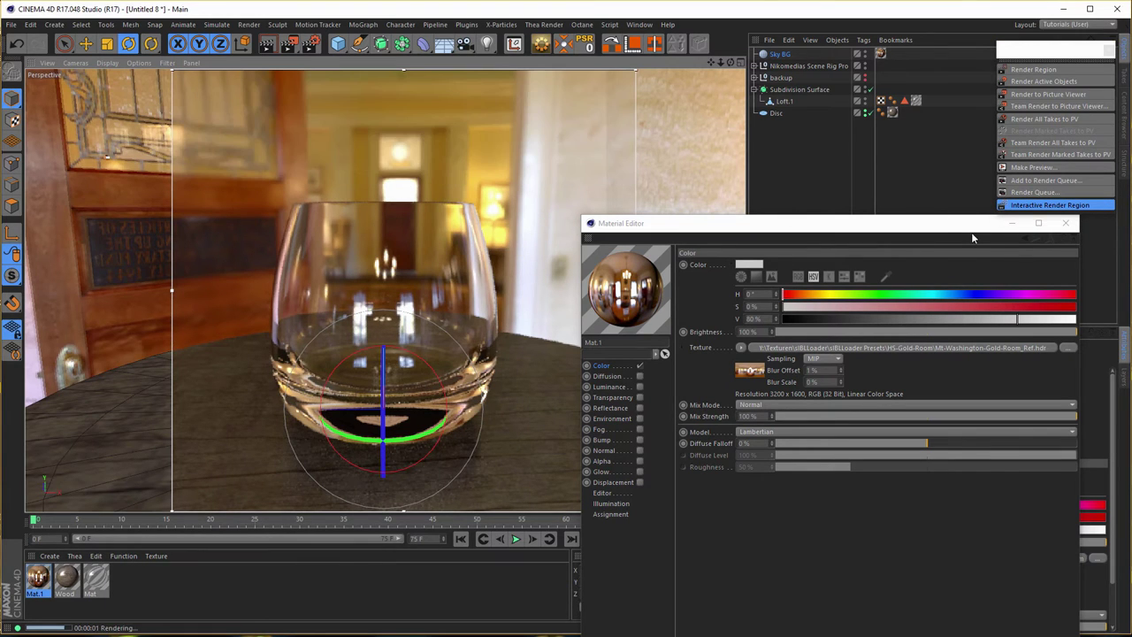
drag(824, 374, 797, 379)
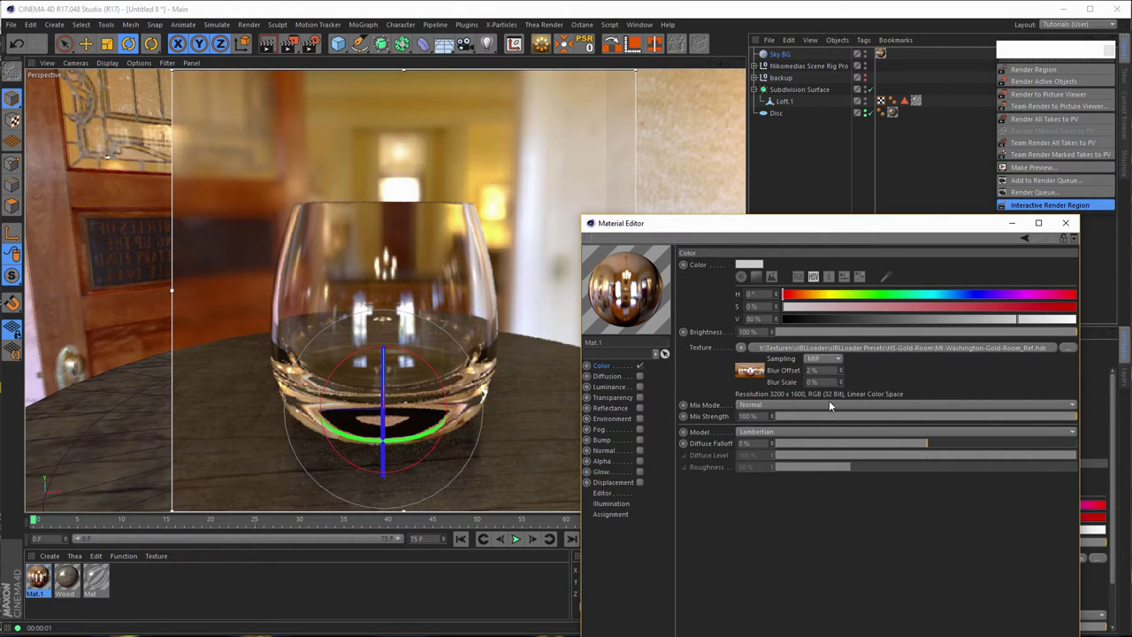
text(1)
key(Return)
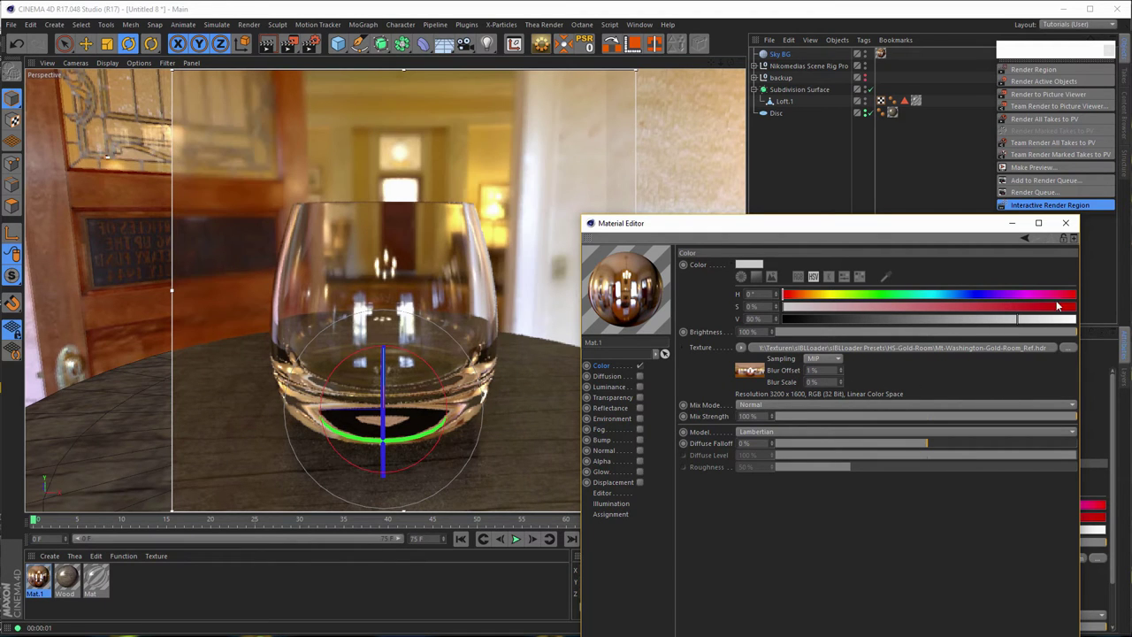
click(1066, 224)
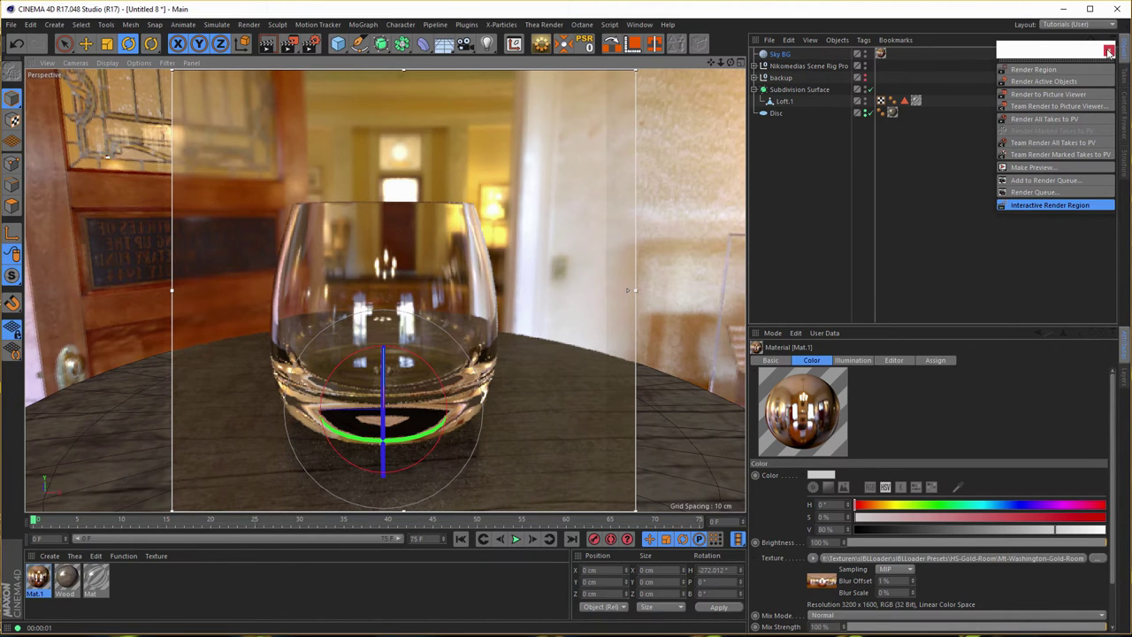
Select the Nikomedias Scene Rig Pro and bring the Ref.hdr panorama over from Bridge
click(787, 68)
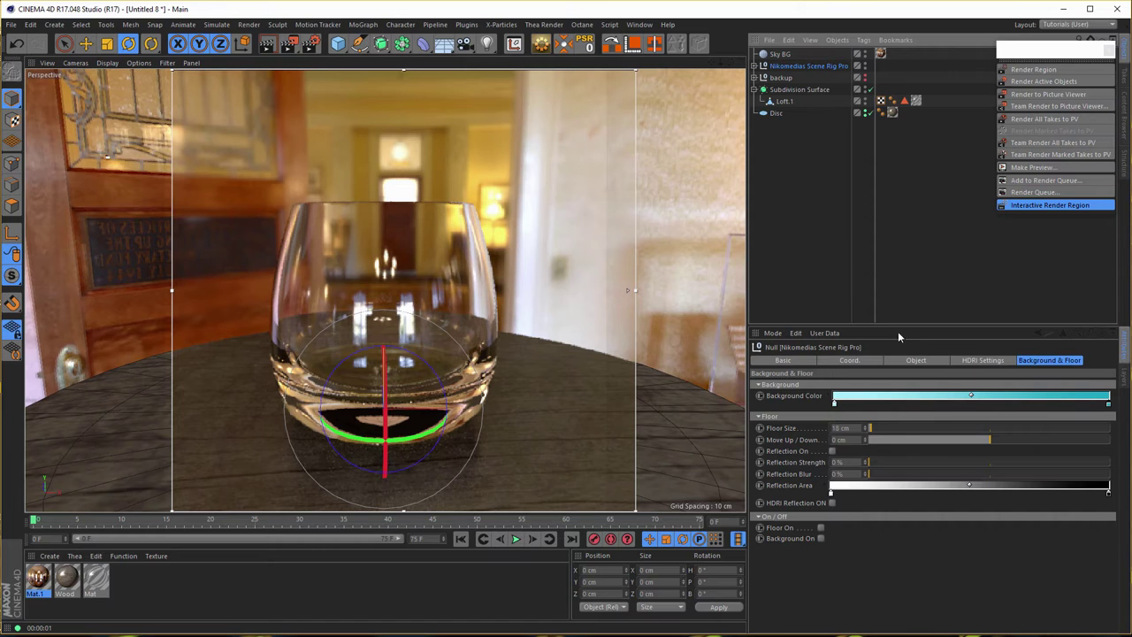
click(985, 361)
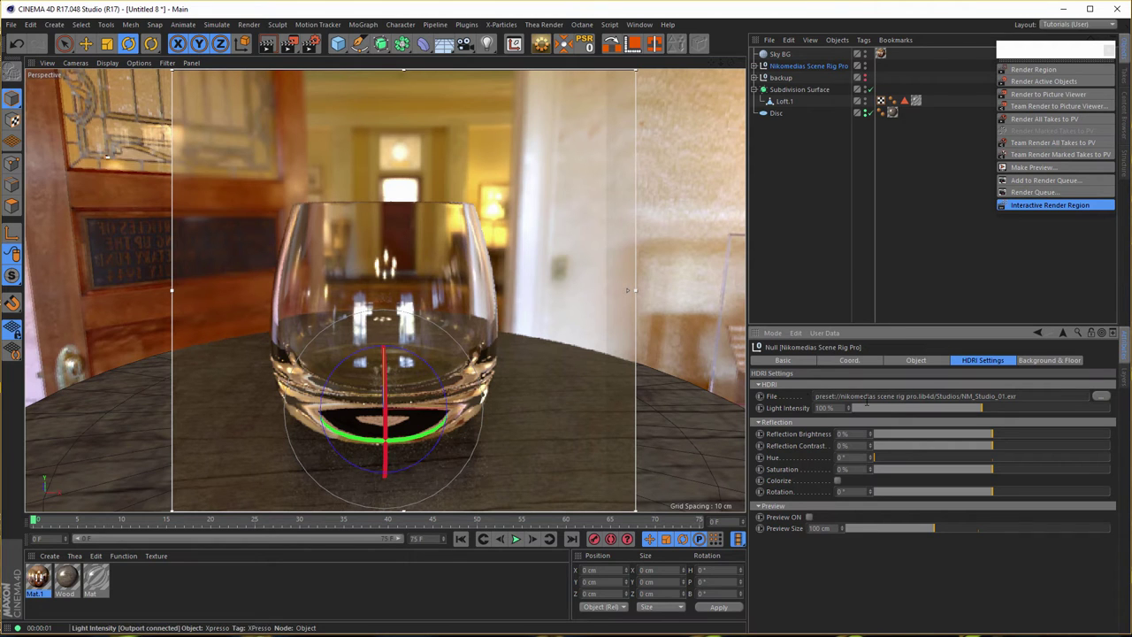
key(alt+Tab)
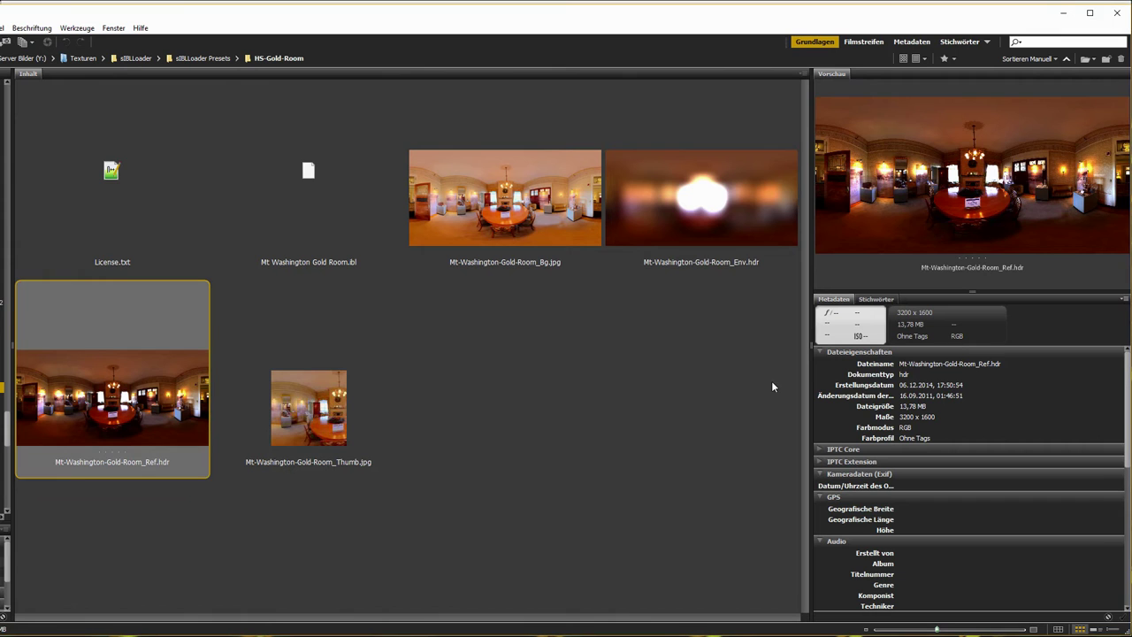
drag(122, 387, 830, 416)
key(alt+Tab)
Load Ref.hdr as the rig's HDRI without copying, and show a 10 cm preview sphere
drag(964, 407, 974, 398)
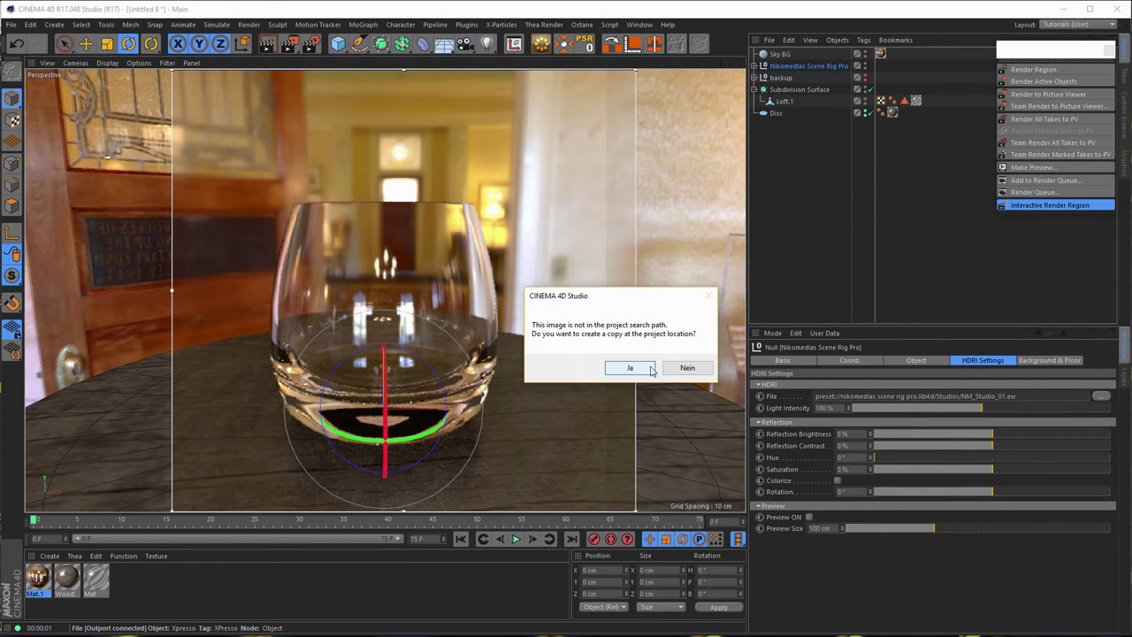
click(684, 368)
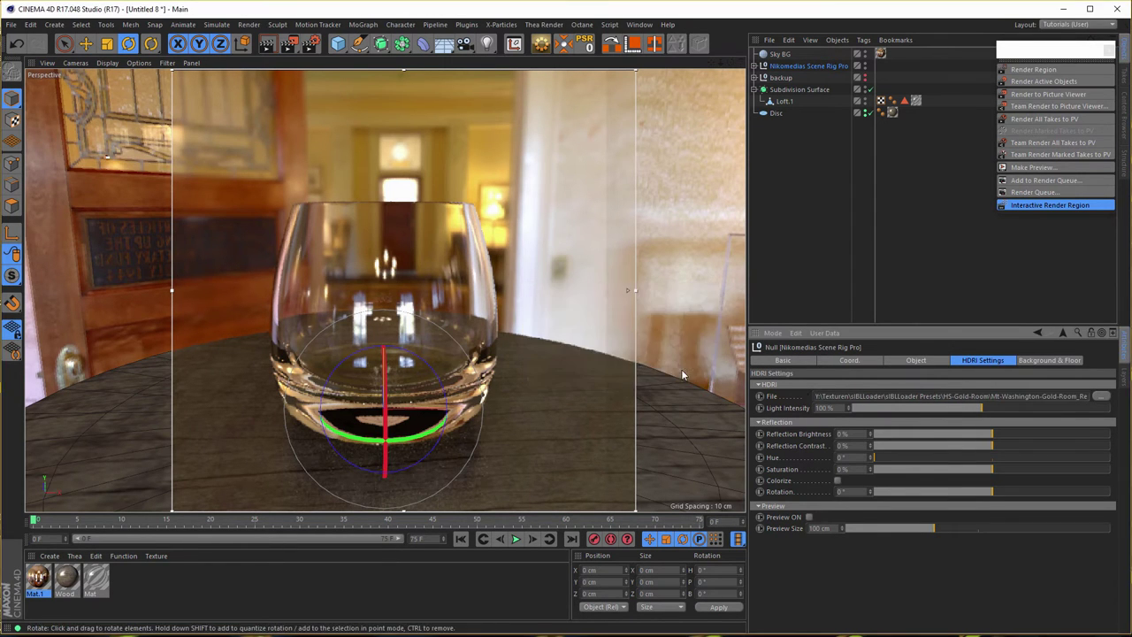
click(809, 518)
drag(840, 529, 776, 529)
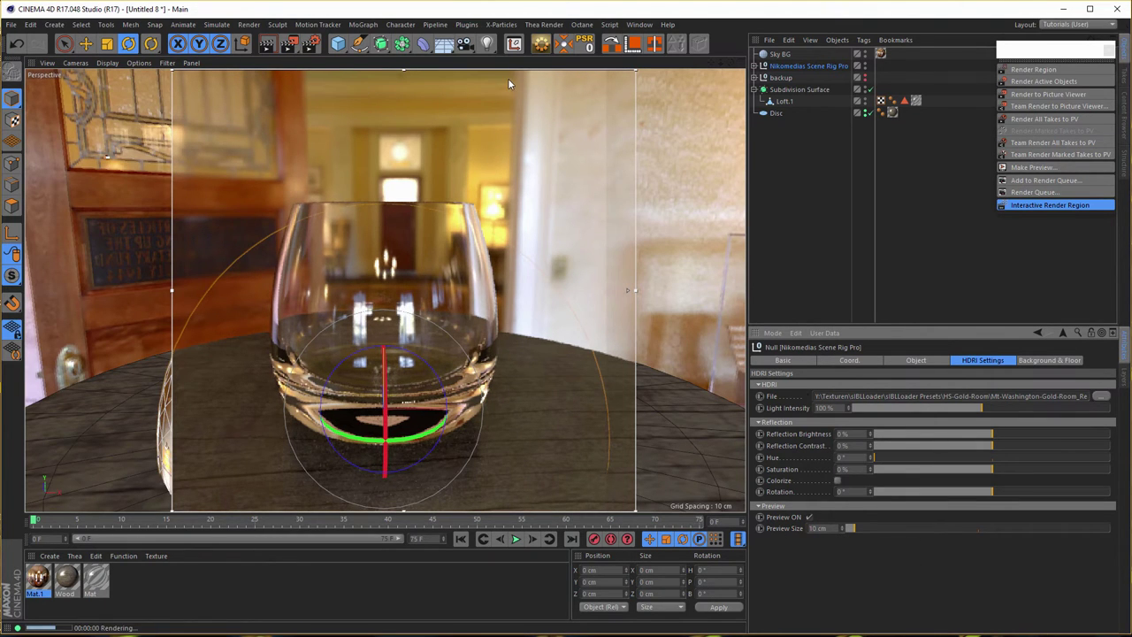
Rotate the rig's HDRI environment to 141°, toggling the live render to check glass reflections
click(1069, 209)
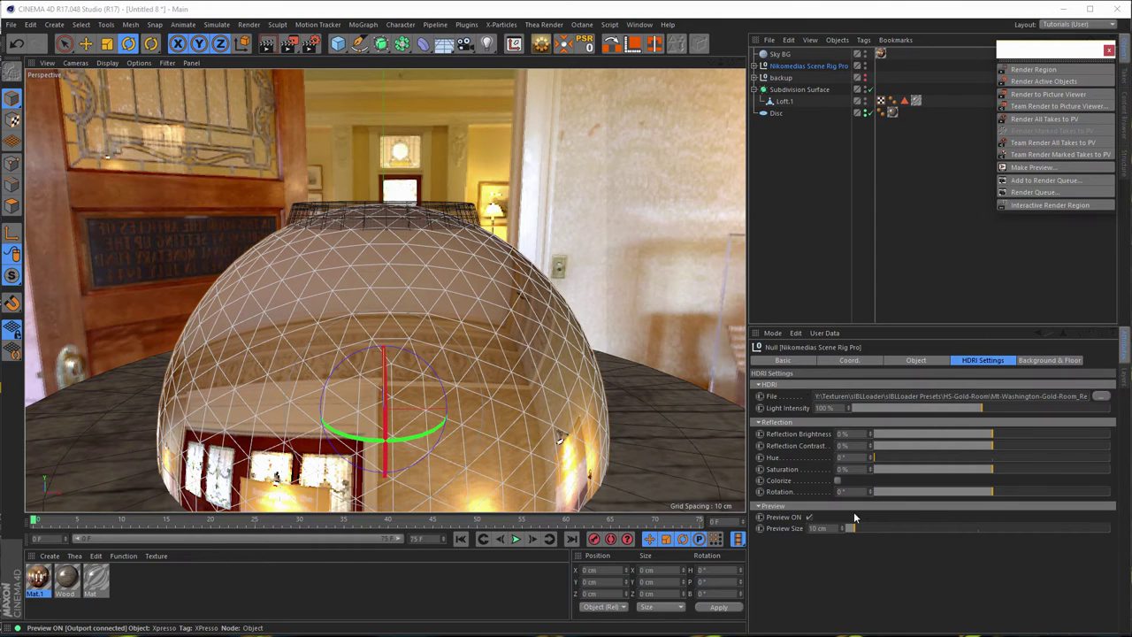
drag(984, 491, 1049, 486)
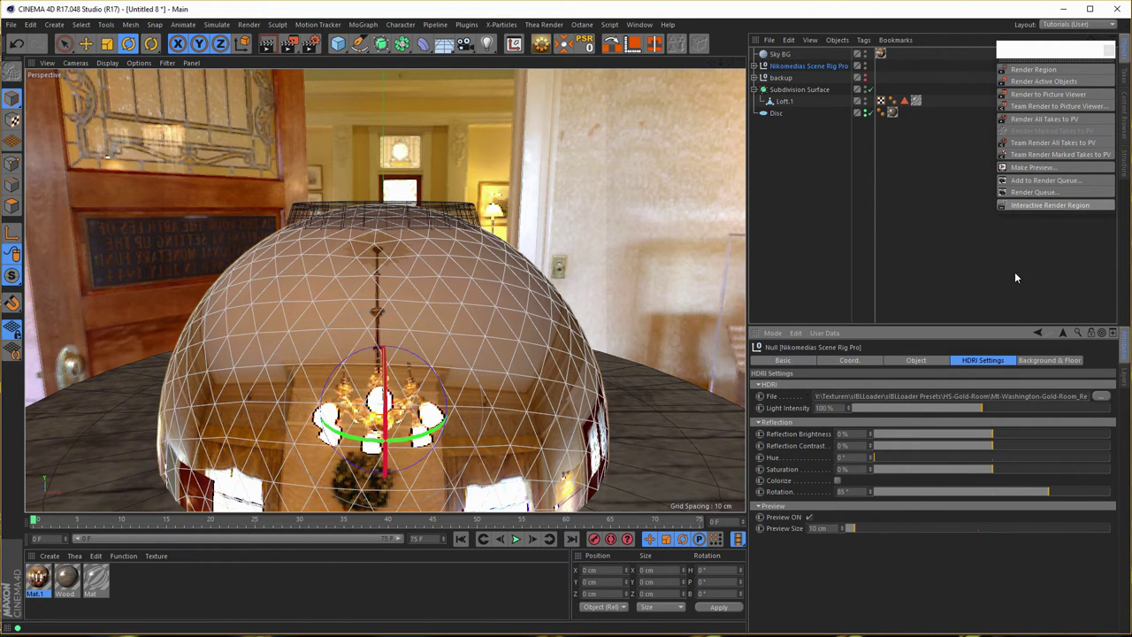
click(1044, 207)
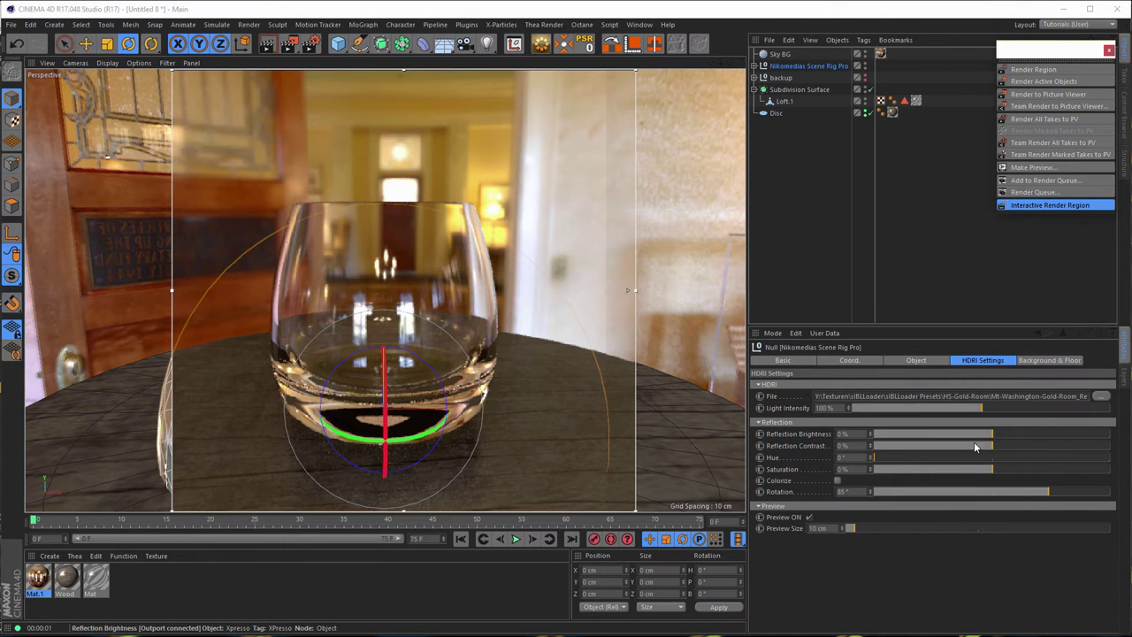
drag(1033, 491, 995, 490)
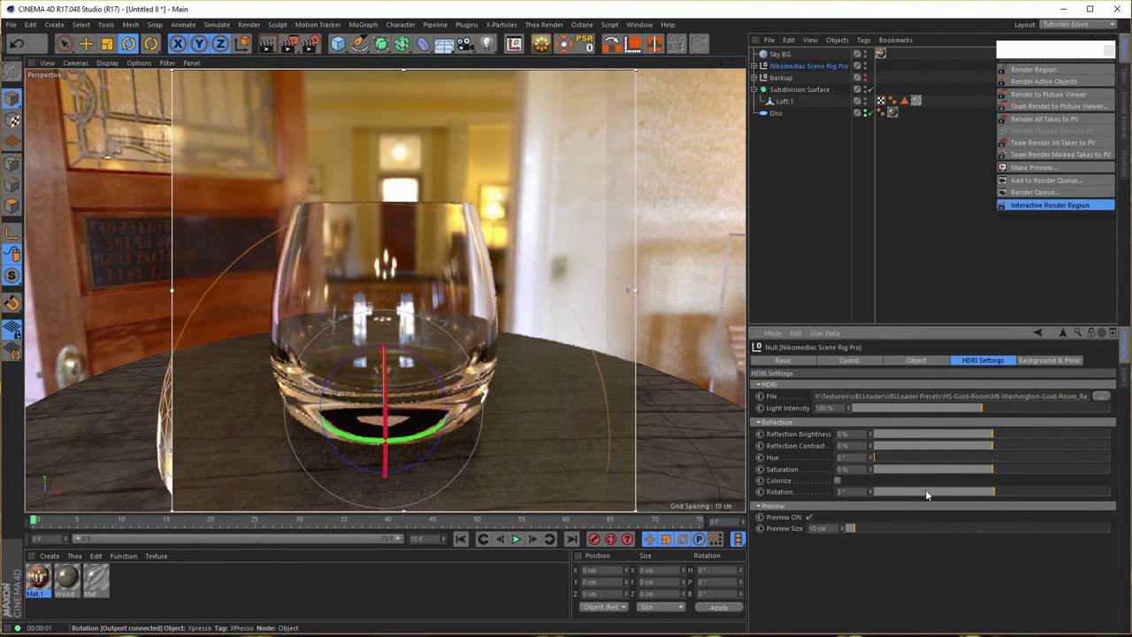
drag(992, 493, 1085, 469)
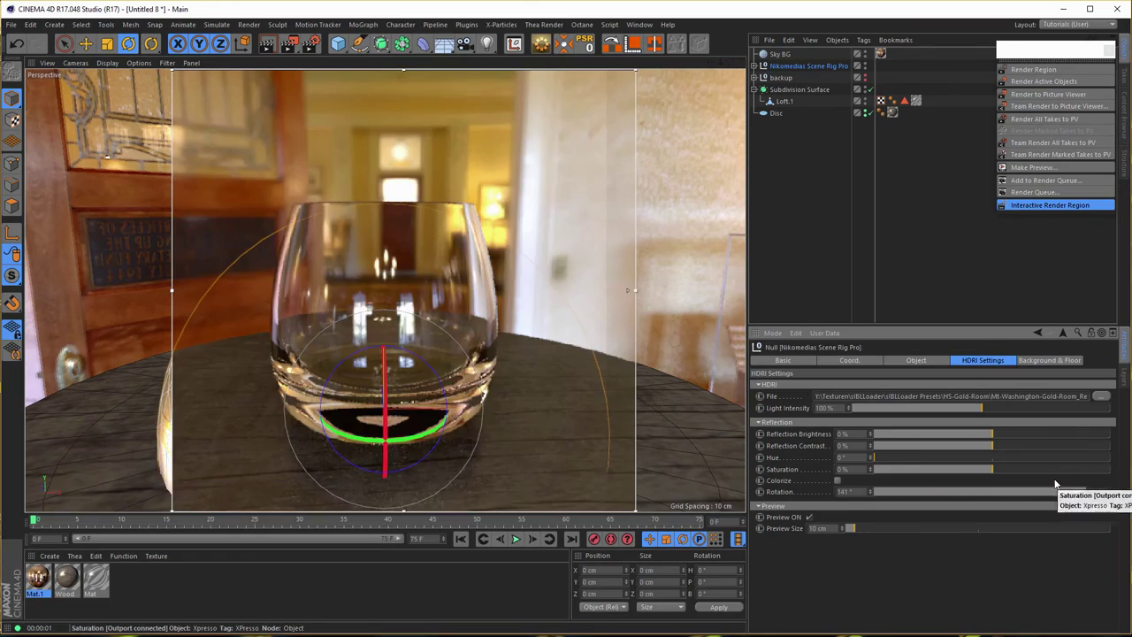
Tag Sky BG with a Compositing tag, uncheck Seen by Reflection, then reselect the Nikomedias rig
click(775, 55)
right_click(778, 55)
mouse_move(890, 73)
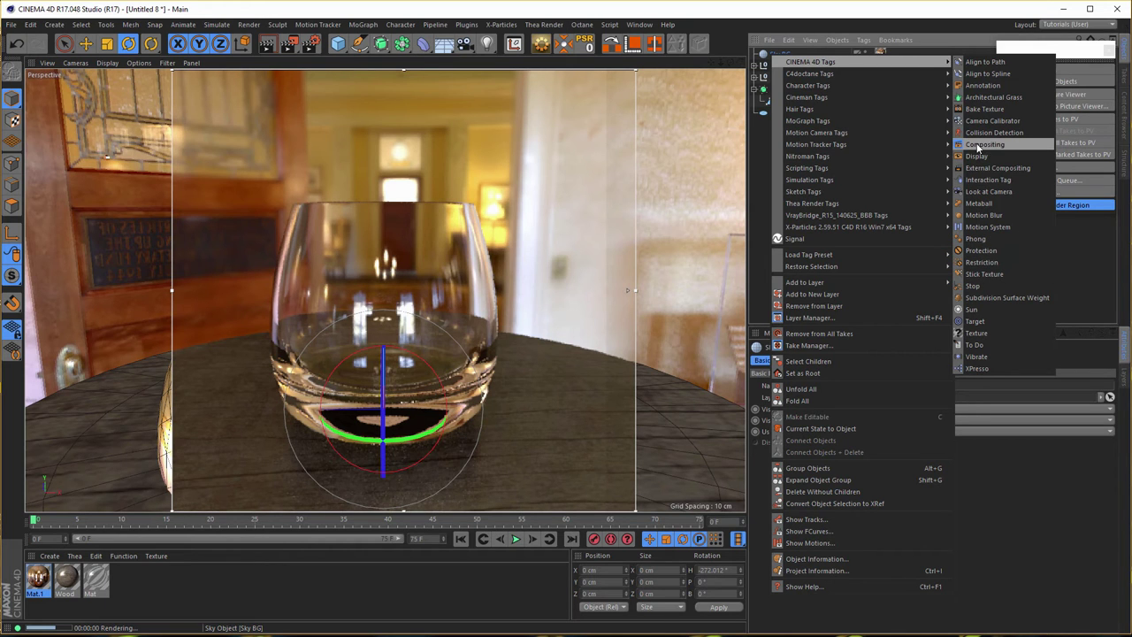
click(982, 144)
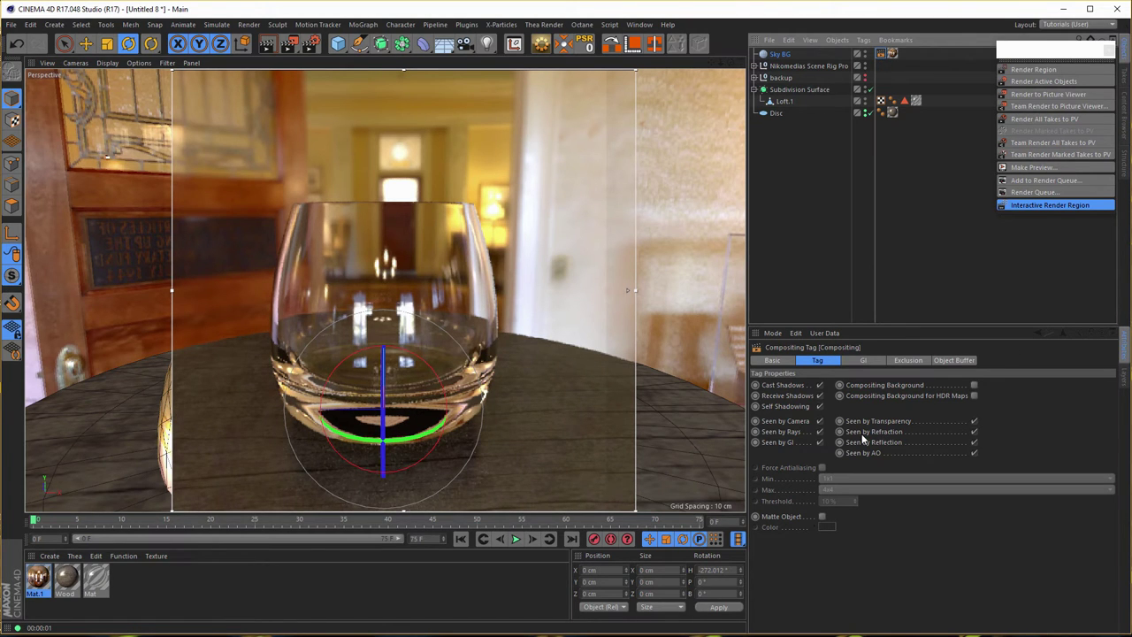
click(974, 443)
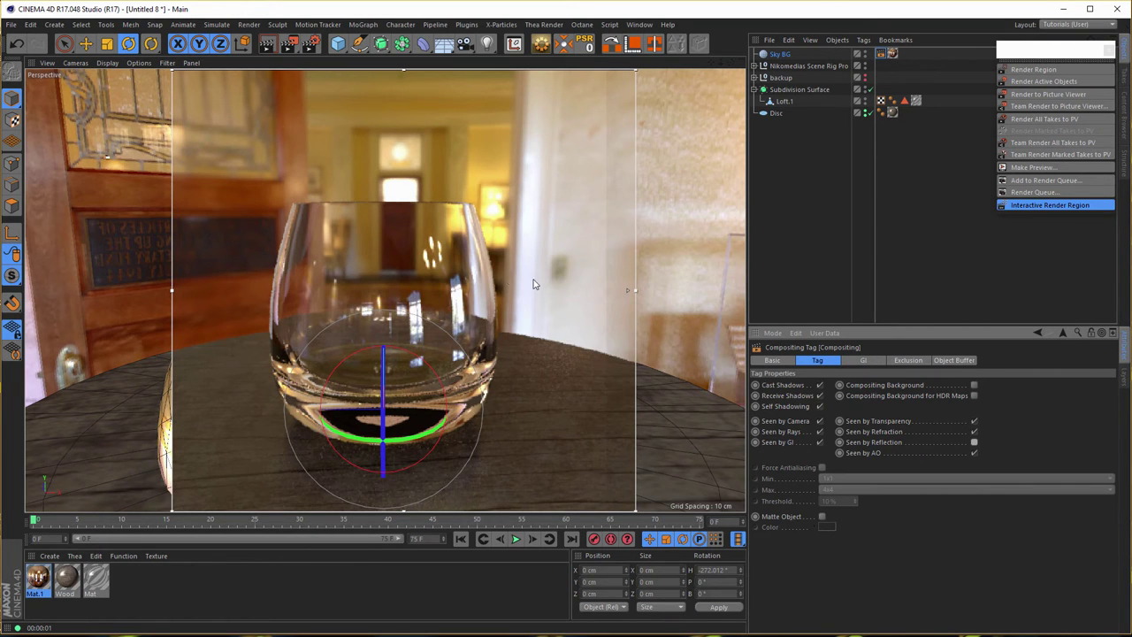
click(801, 67)
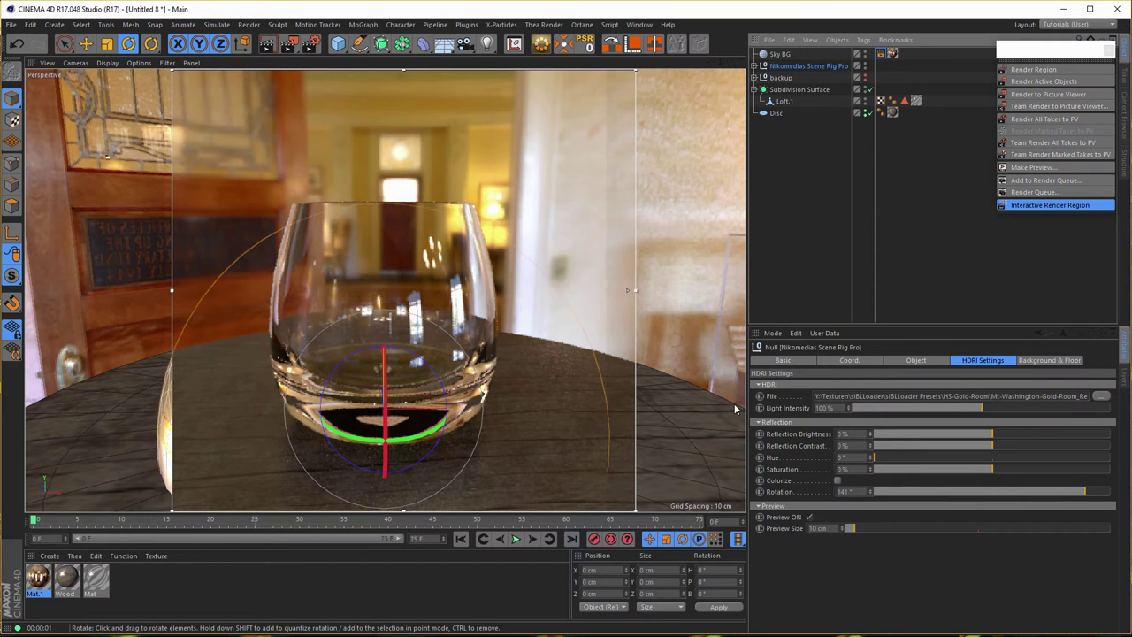
Tilt the HDRI rig to B -4.397°, re-rotate the HDRI to about 22°, then open Mat.1
drag(1079, 495, 1048, 495)
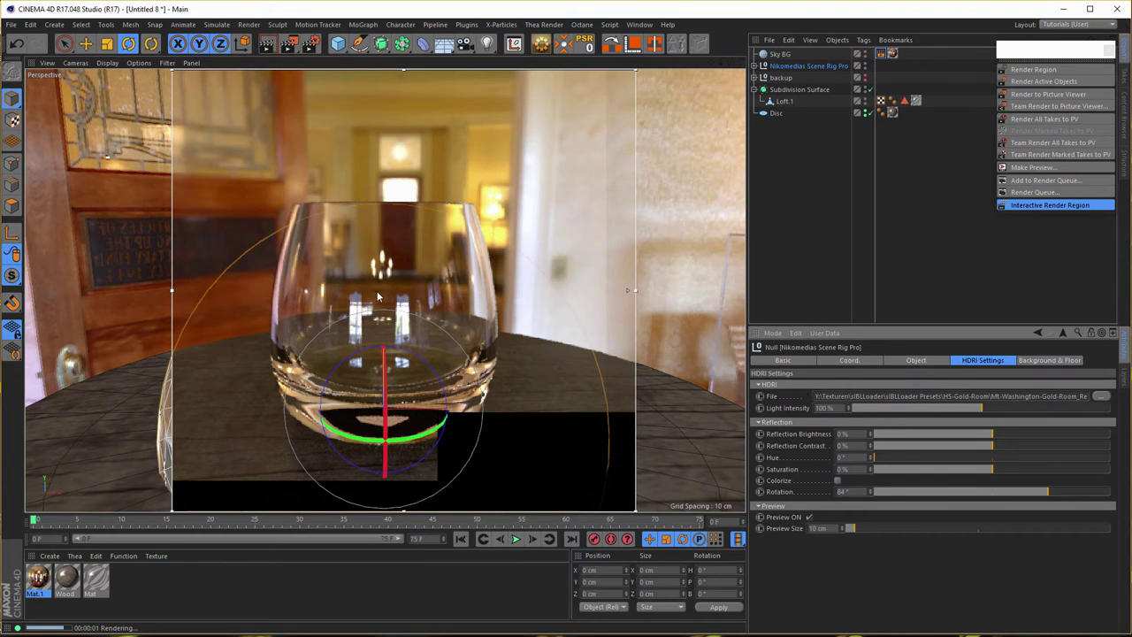
drag(292, 264, 294, 311)
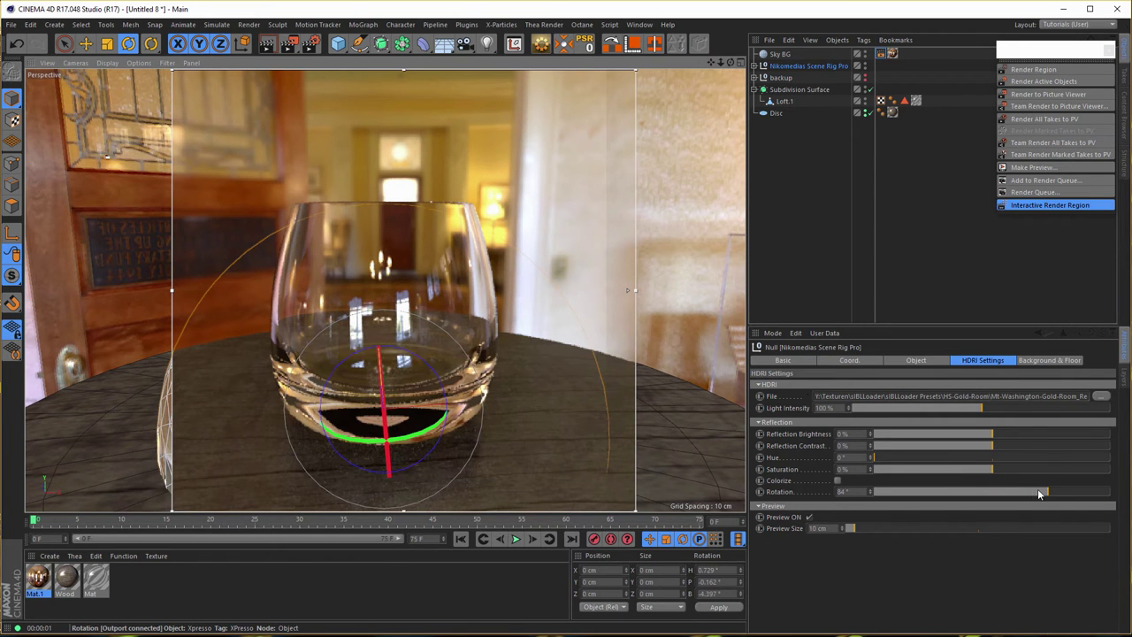
drag(1044, 493, 1018, 491)
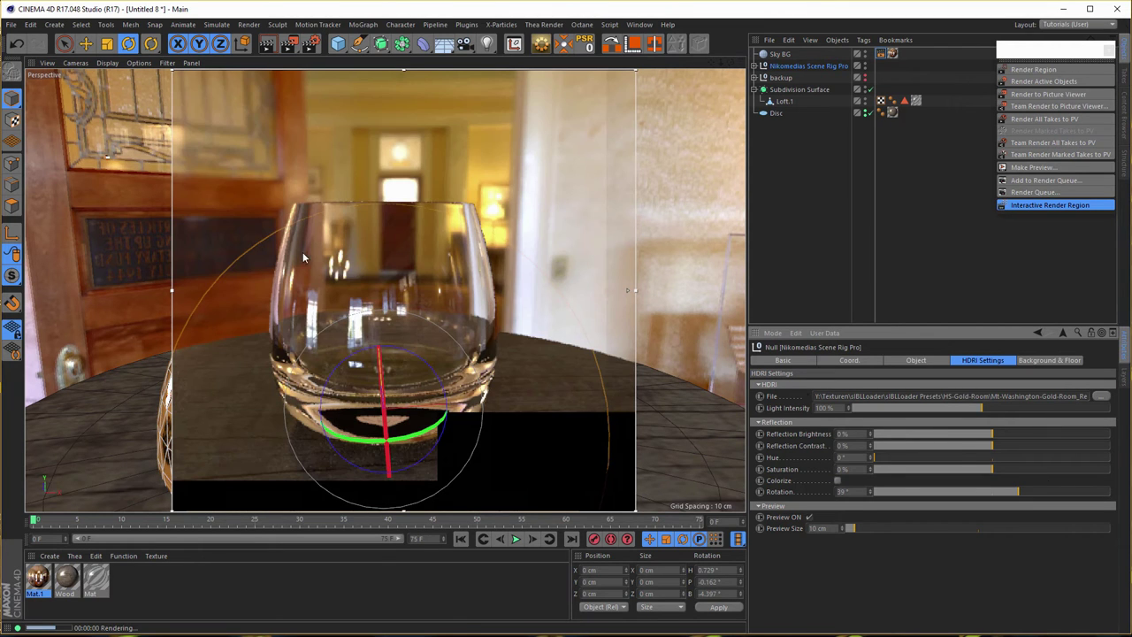
drag(1006, 495, 975, 492)
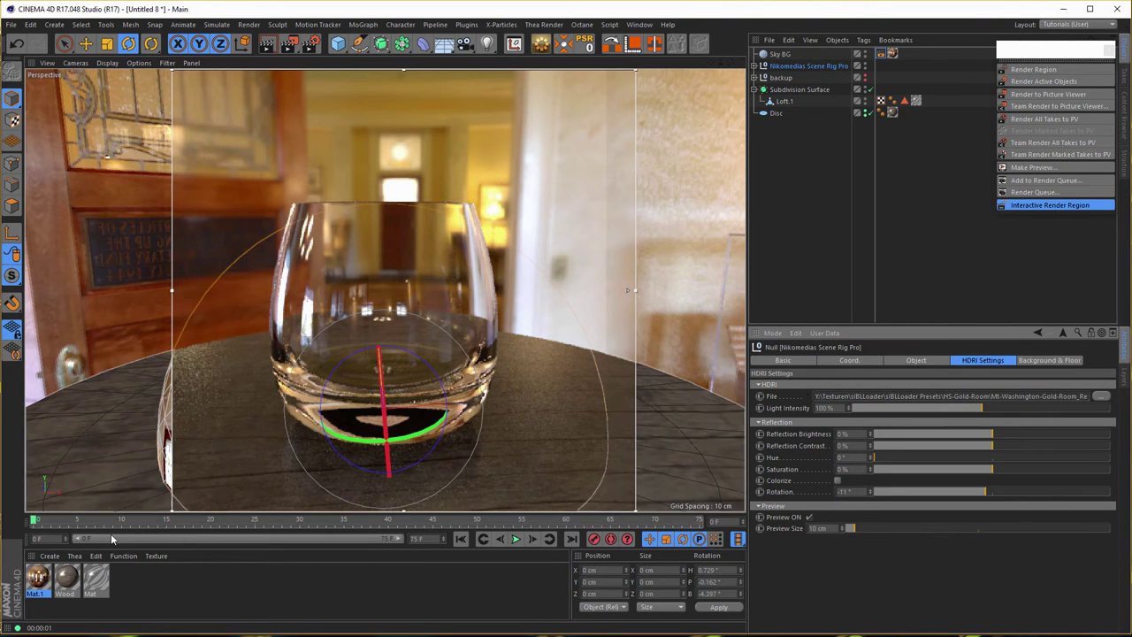
double_click(39, 578)
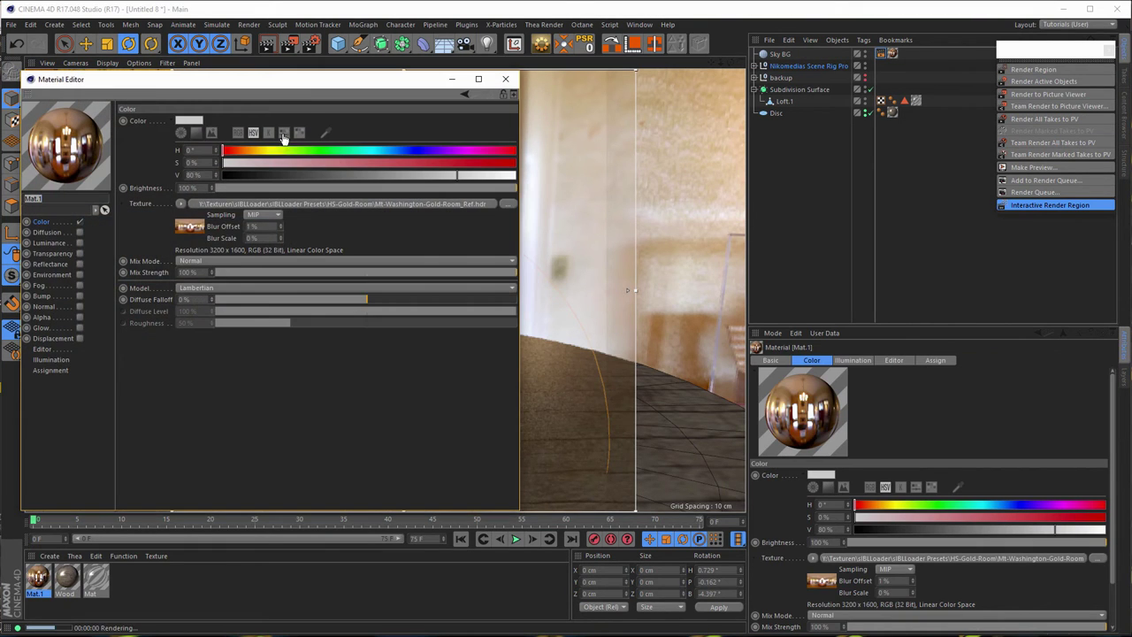
Rename the material to BG and wrap its HDRI texture in a Layer shader
drag(312, 83, 531, 108)
text(BG)
key(Return)
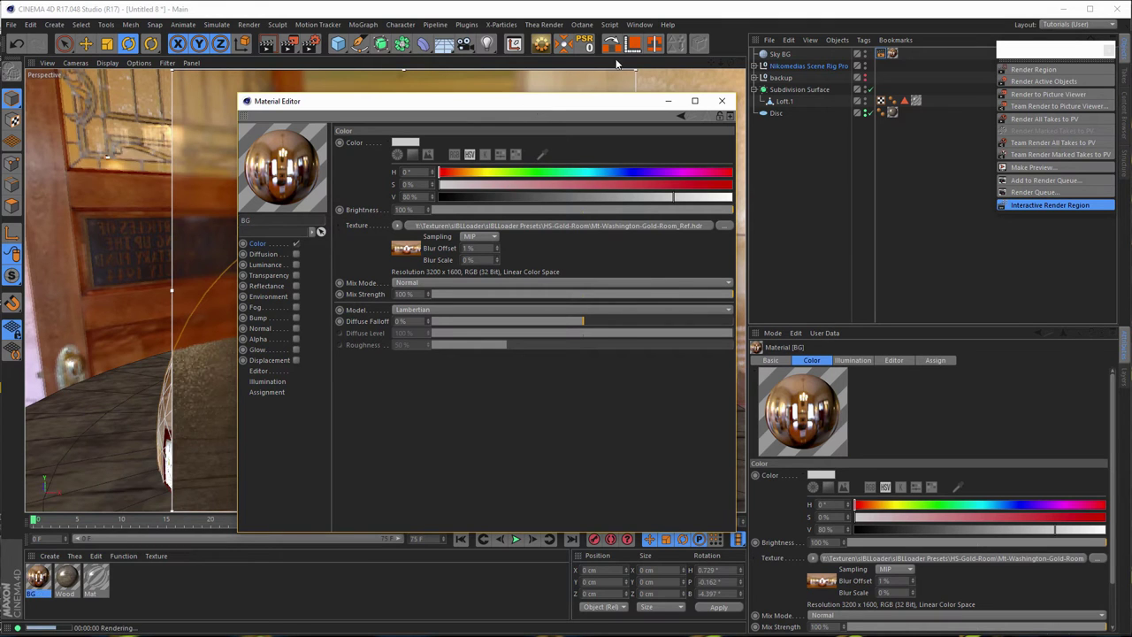
click(395, 226)
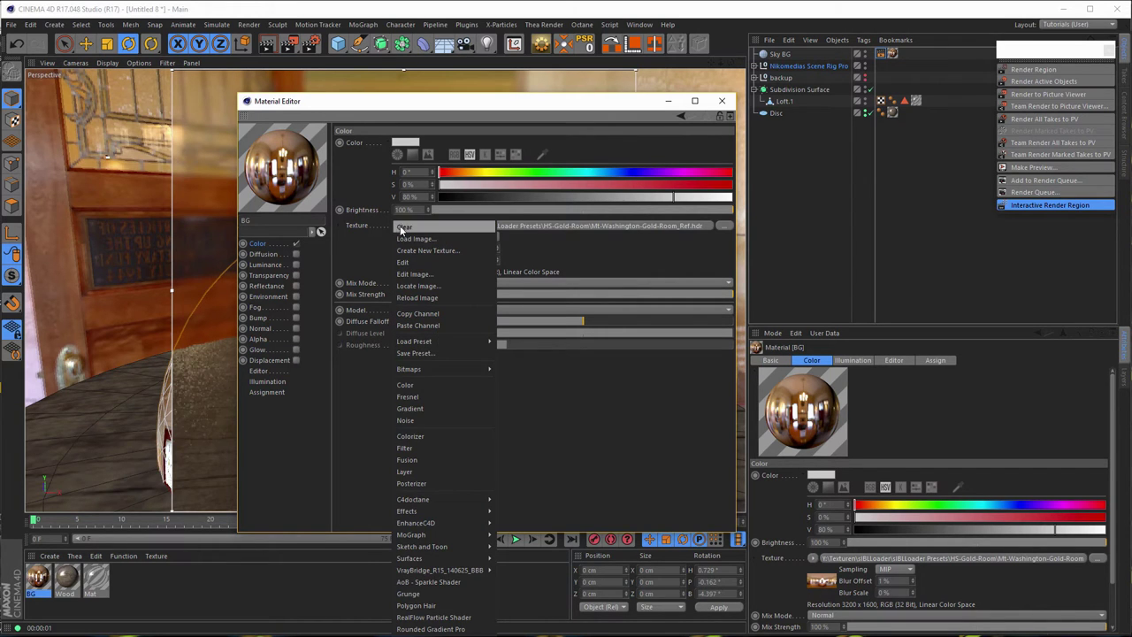
click(415, 473)
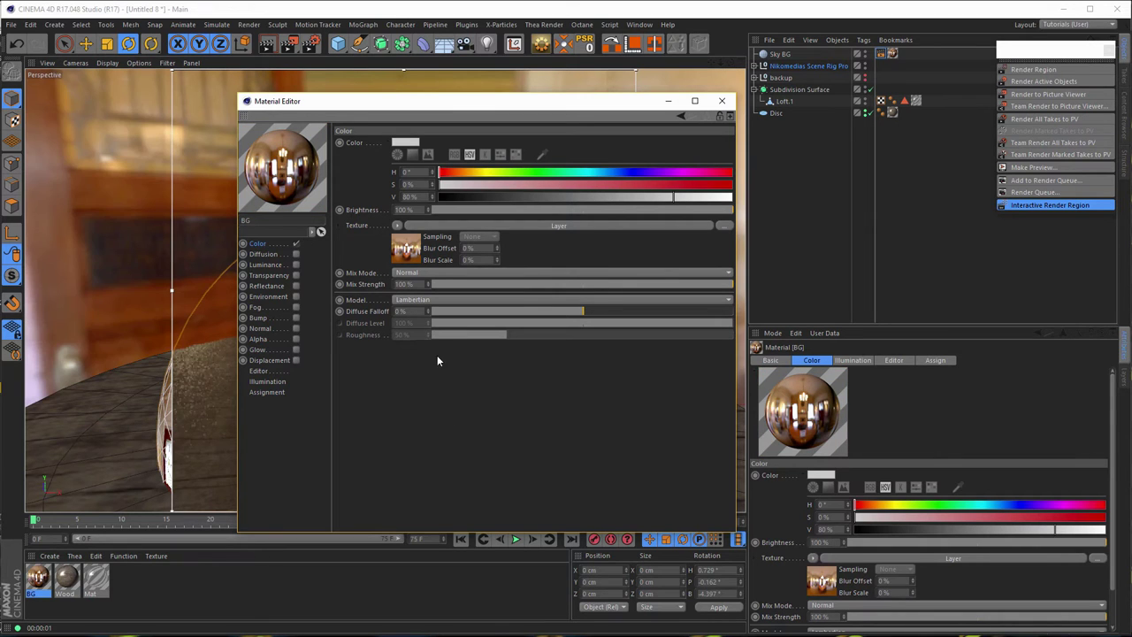
Add a Hue/Sat/Lightness layer set to -70% lightness and 0% saturation
drag(558, 104, 744, 90)
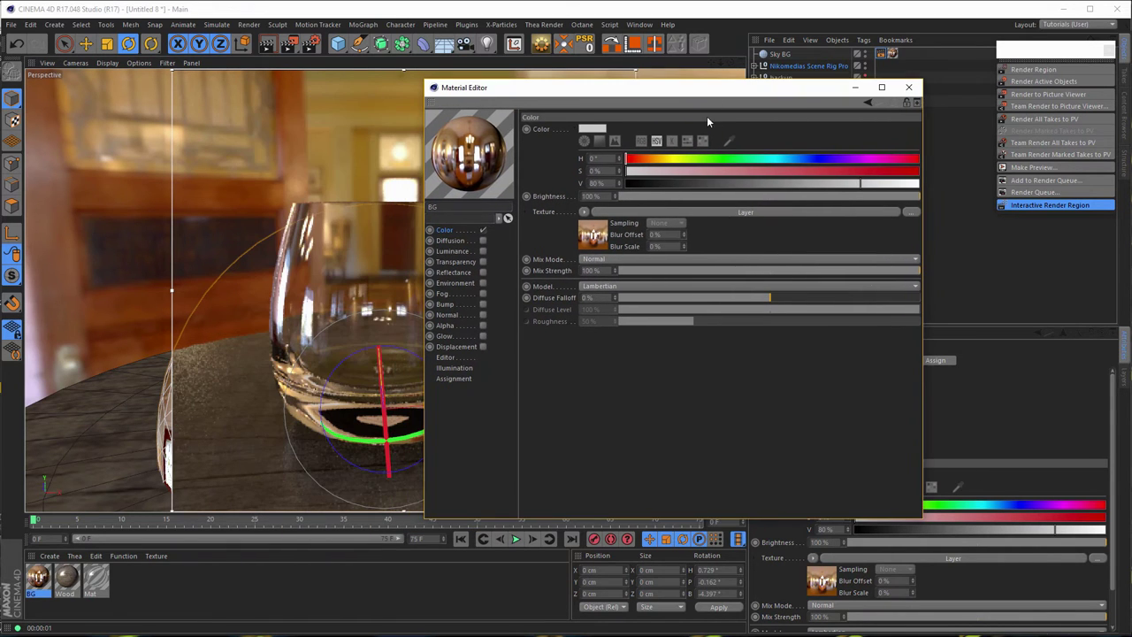
click(595, 237)
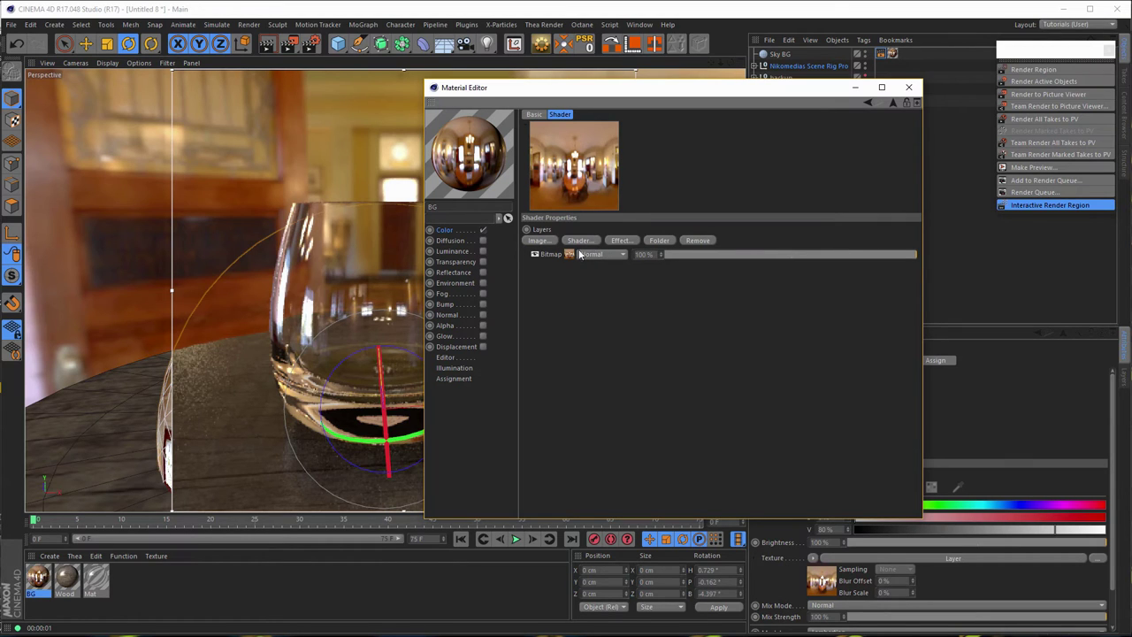
click(623, 241)
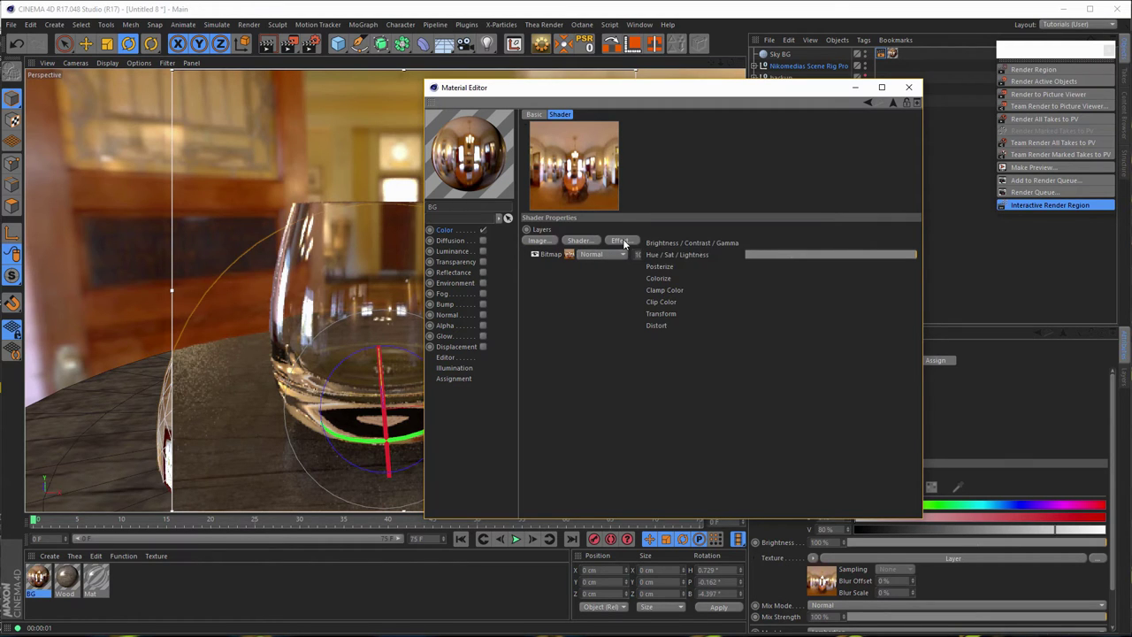
click(704, 254)
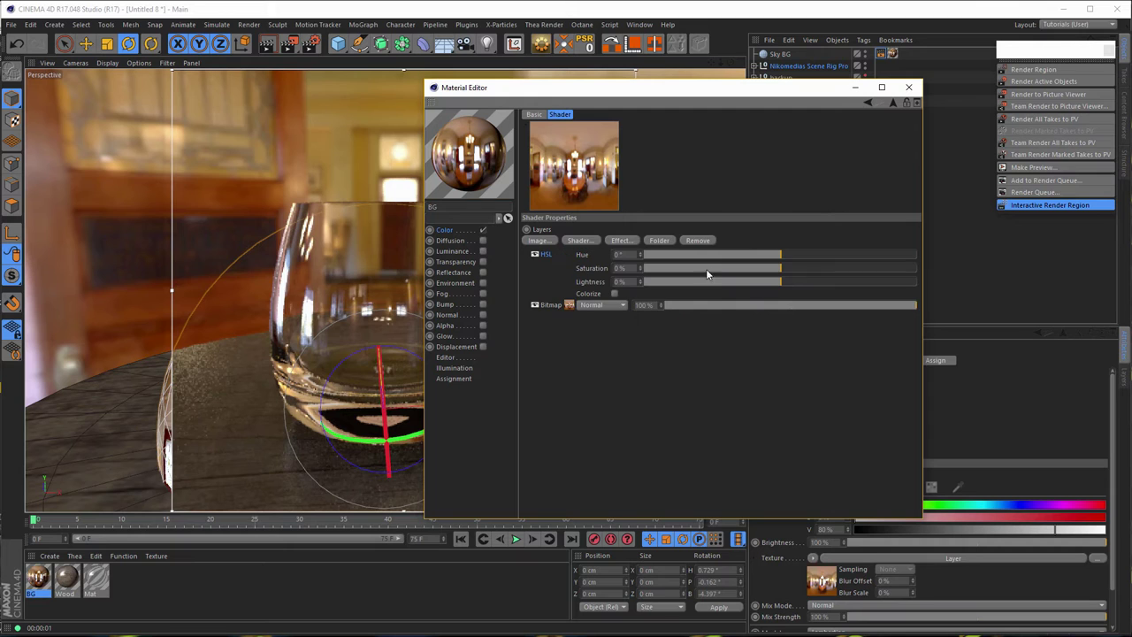
click(774, 283)
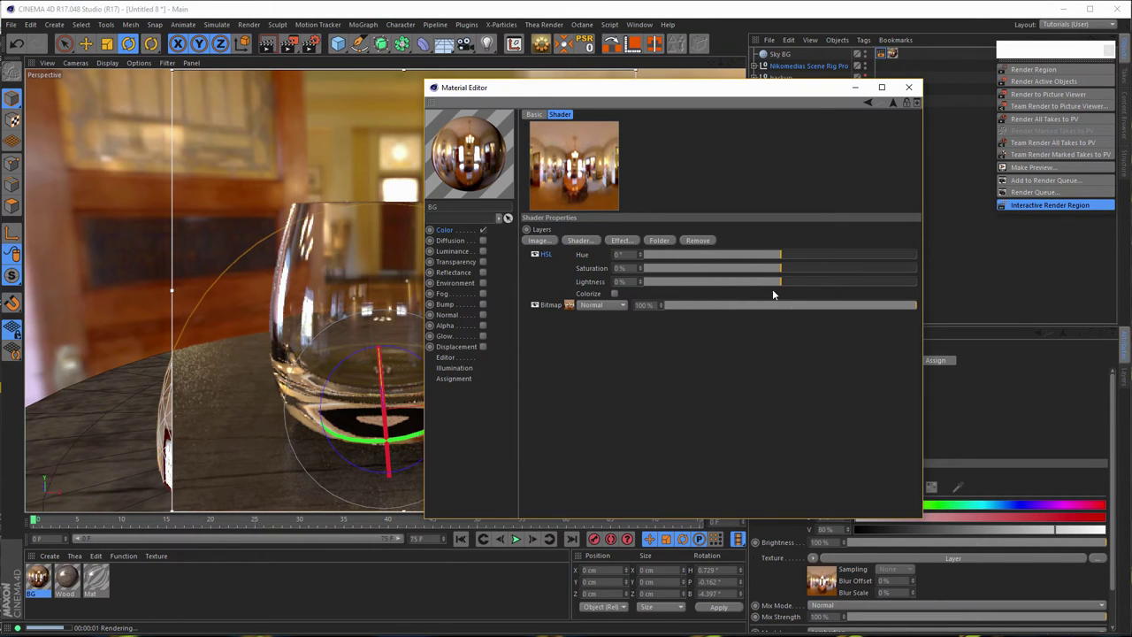
drag(772, 283, 714, 284)
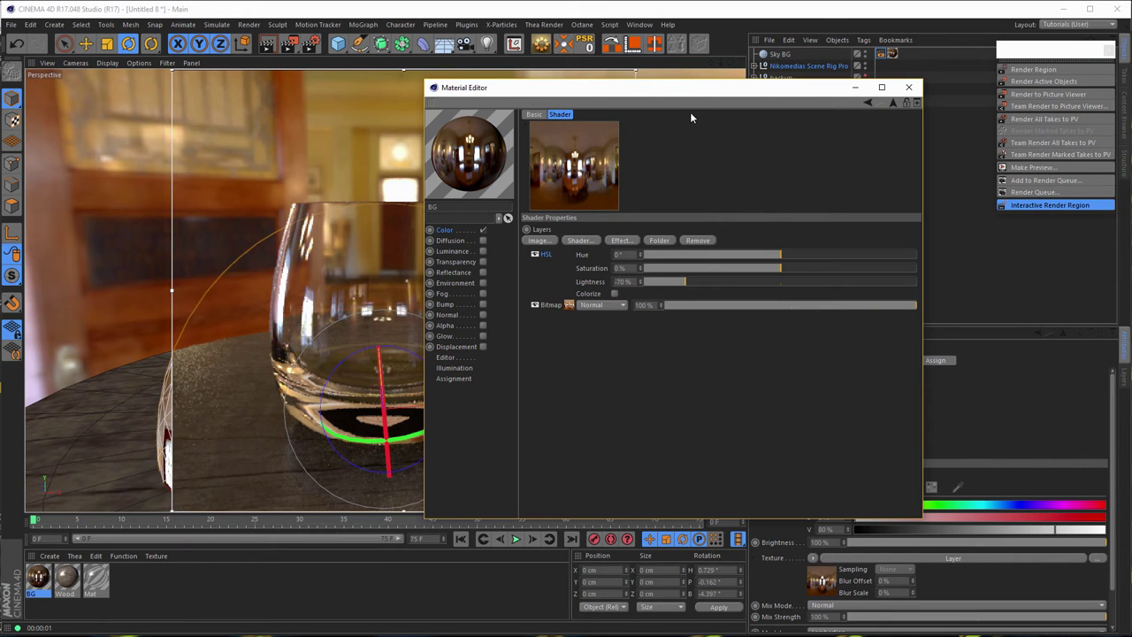
drag(715, 95, 894, 95)
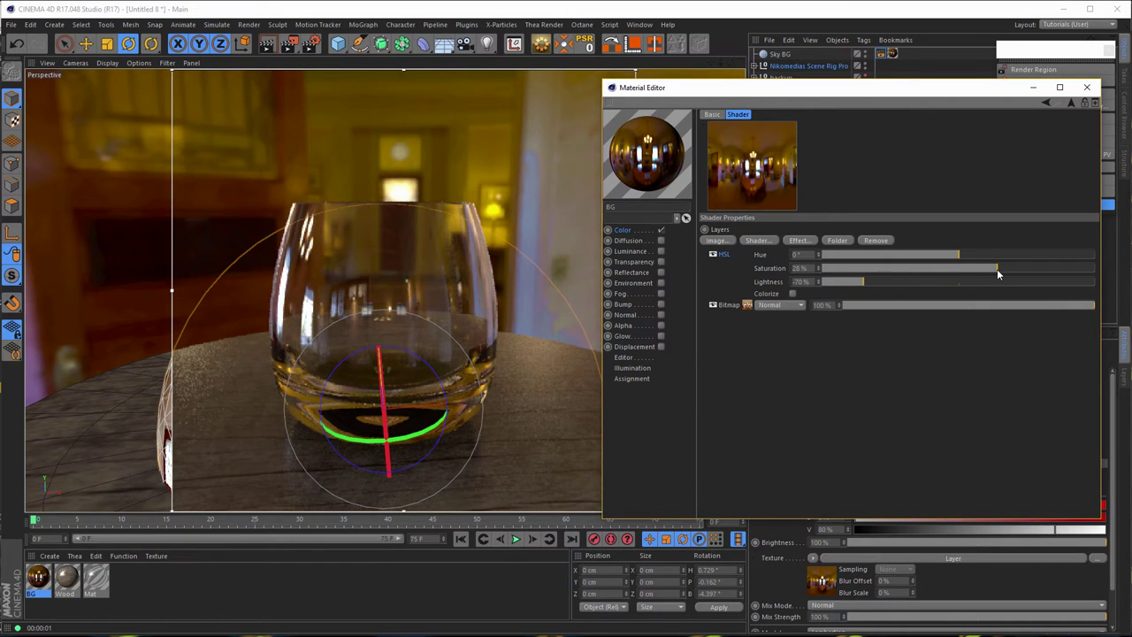
drag(977, 268, 960, 268)
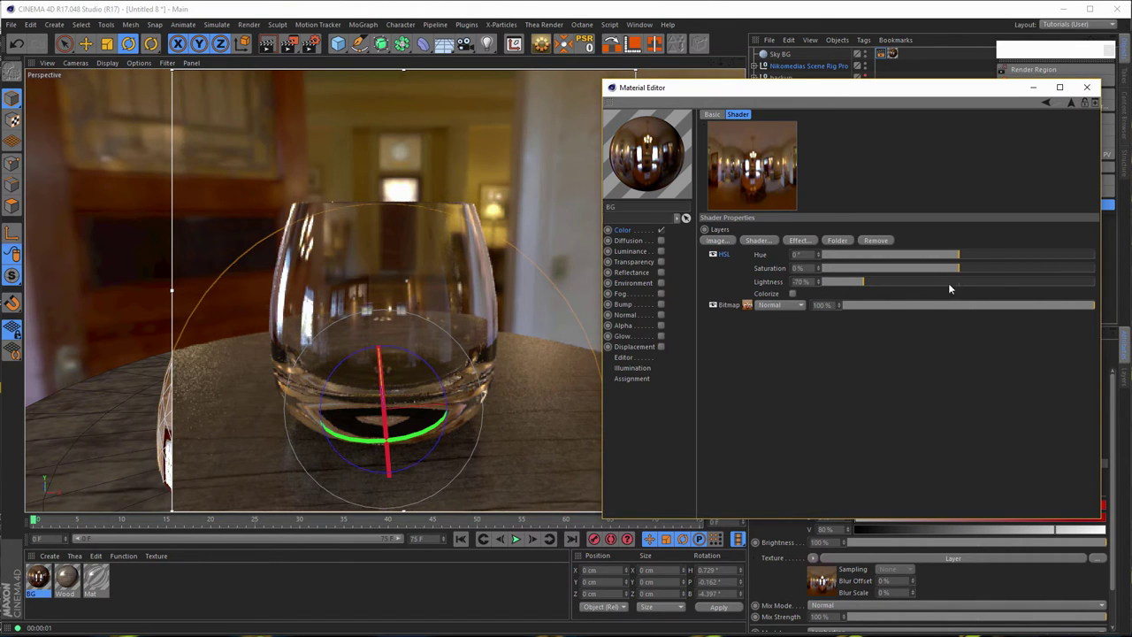
drag(865, 282, 850, 286)
click(1087, 87)
Set the HDRI Reflection Brightness to -45% and Reflection Contrast to 15%
click(810, 67)
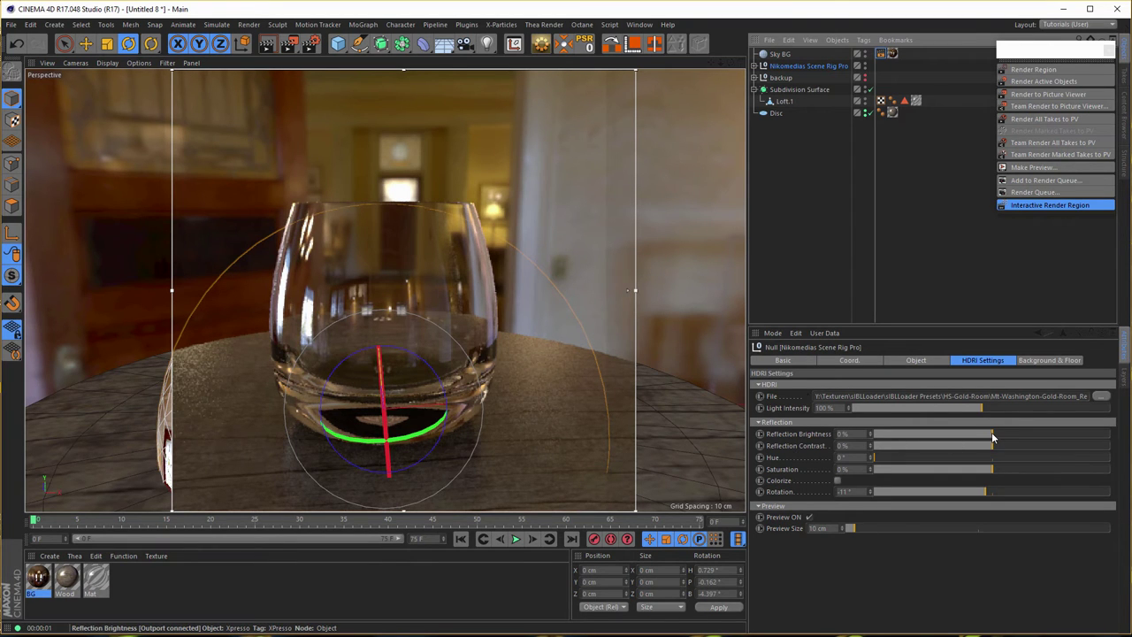
drag(989, 434, 927, 436)
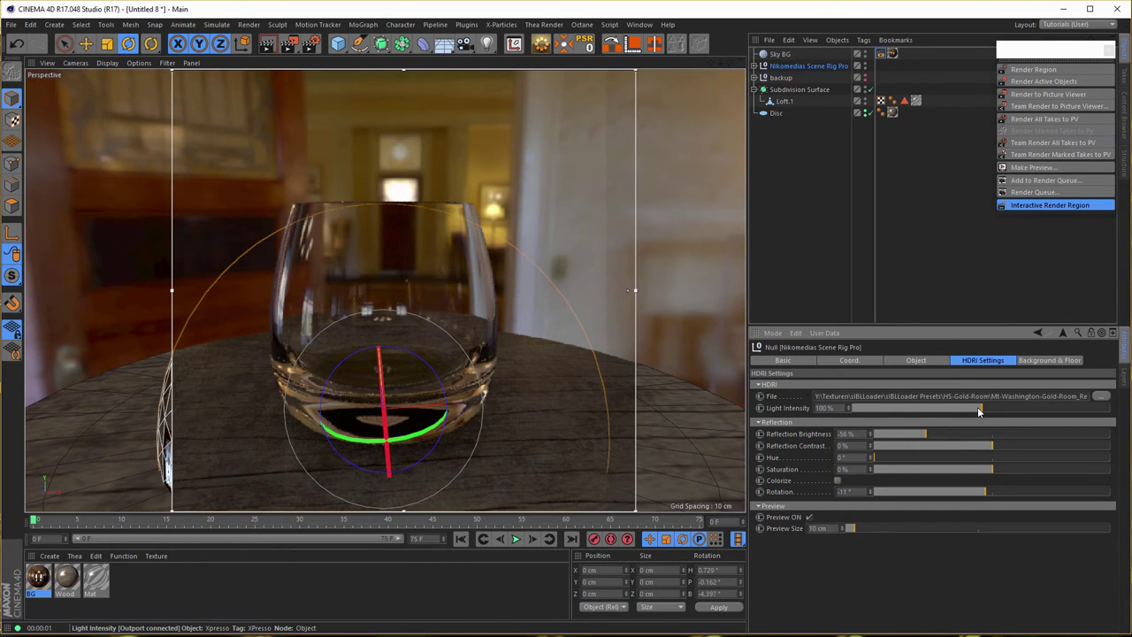
drag(975, 409, 981, 405)
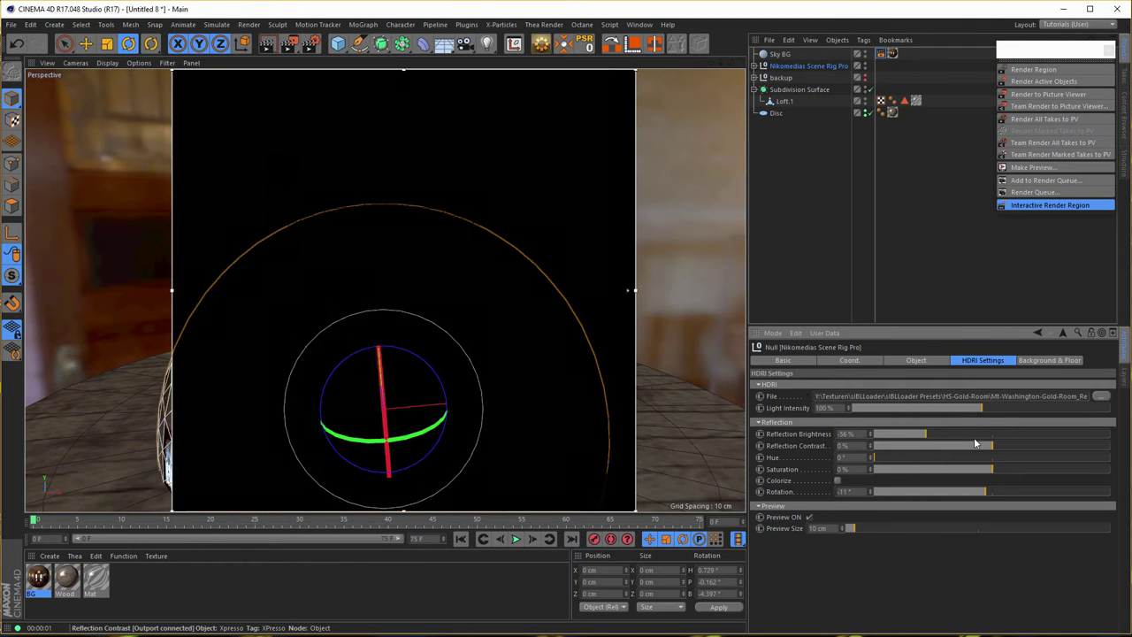
drag(923, 434, 1081, 435)
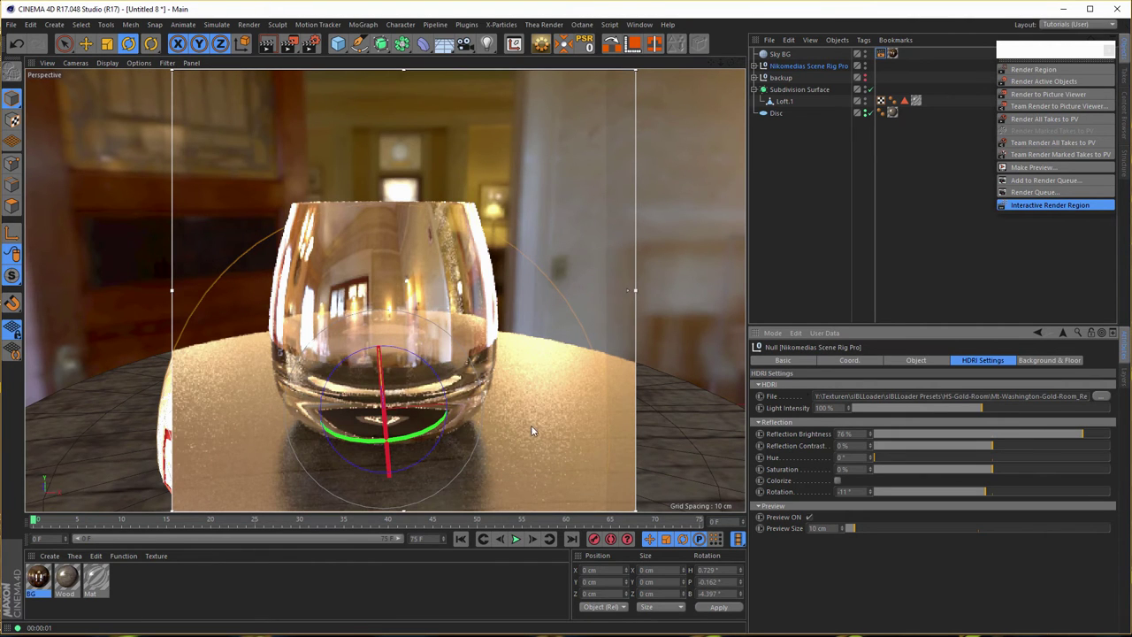
drag(1064, 434, 924, 431)
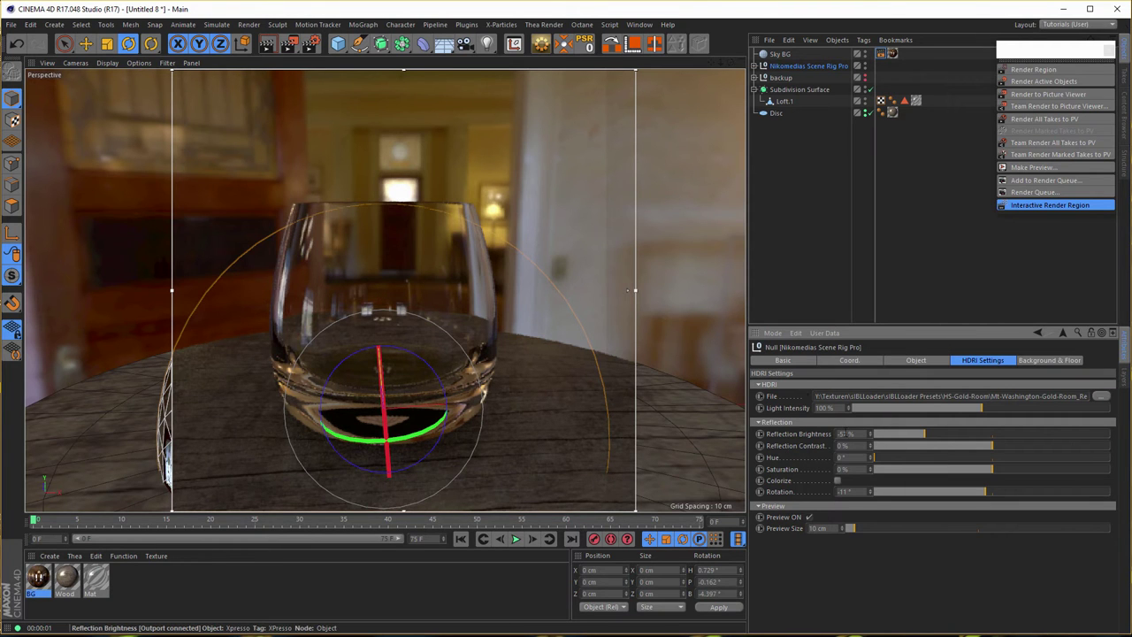
drag(988, 447, 1031, 445)
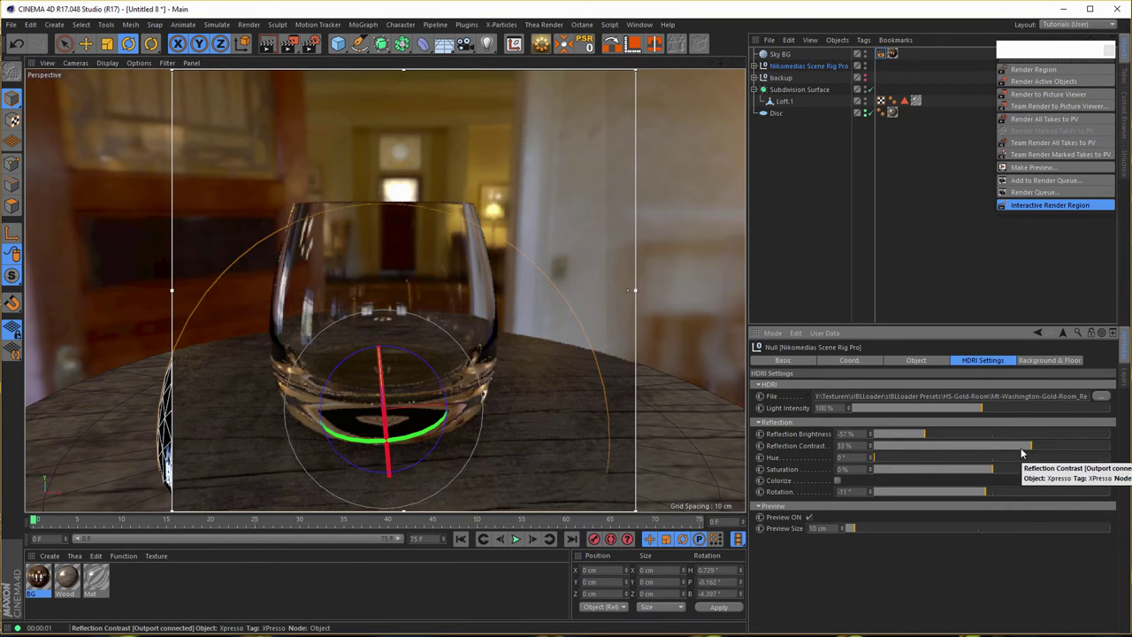
drag(1022, 451, 1010, 445)
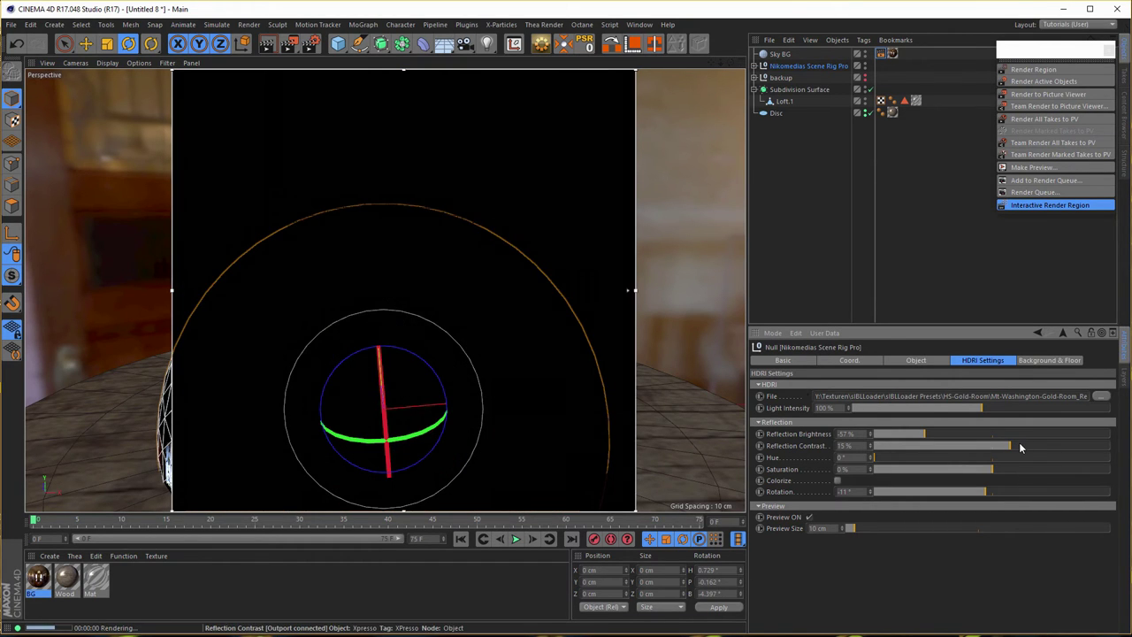
drag(923, 433, 939, 435)
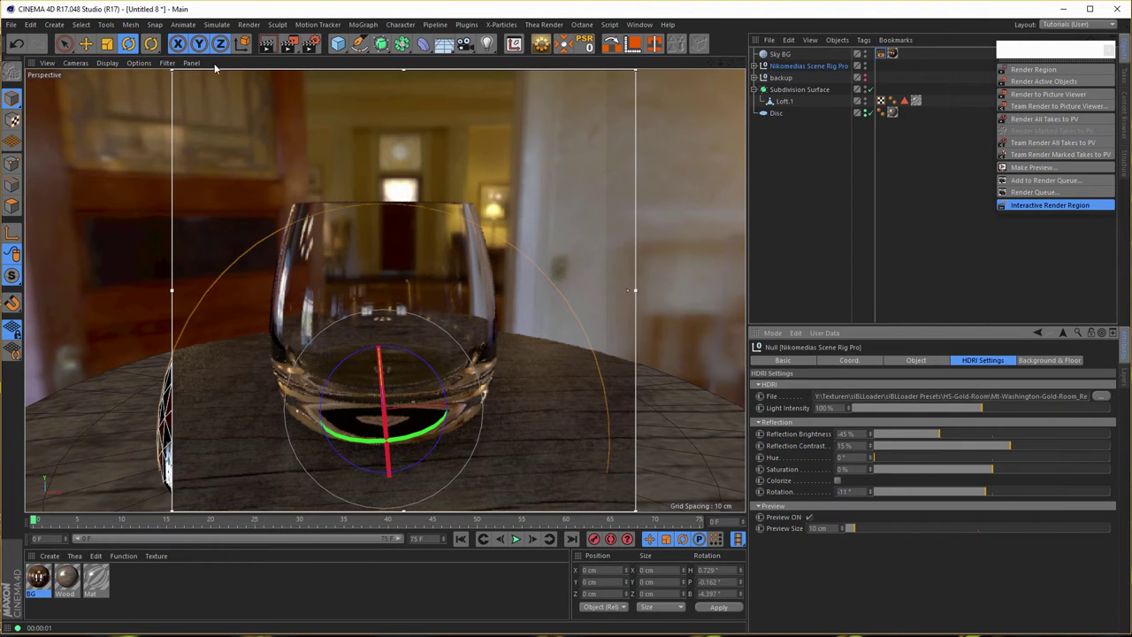
Turn off the render region and HDRI Preview, then add a Camera and look through it
click(1019, 207)
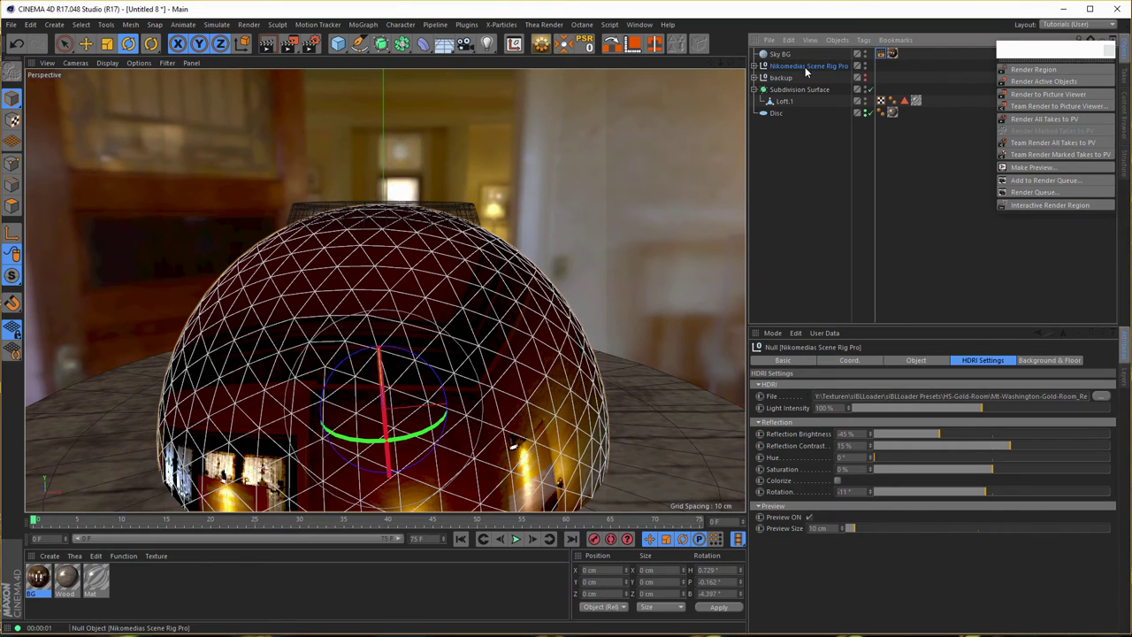
click(810, 518)
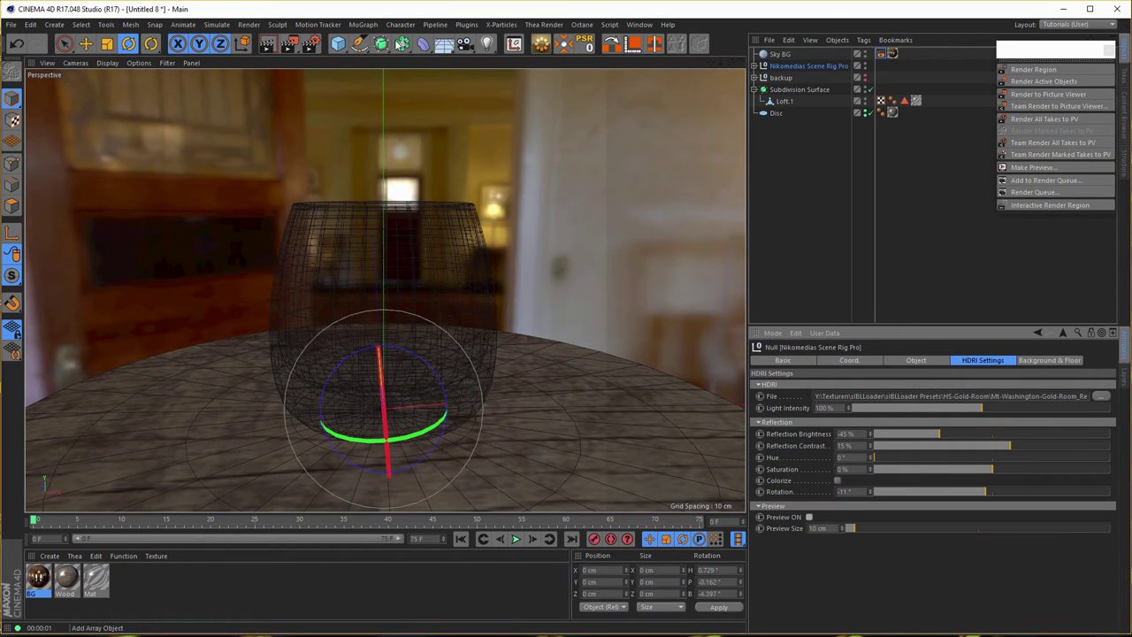
click(465, 43)
click(866, 55)
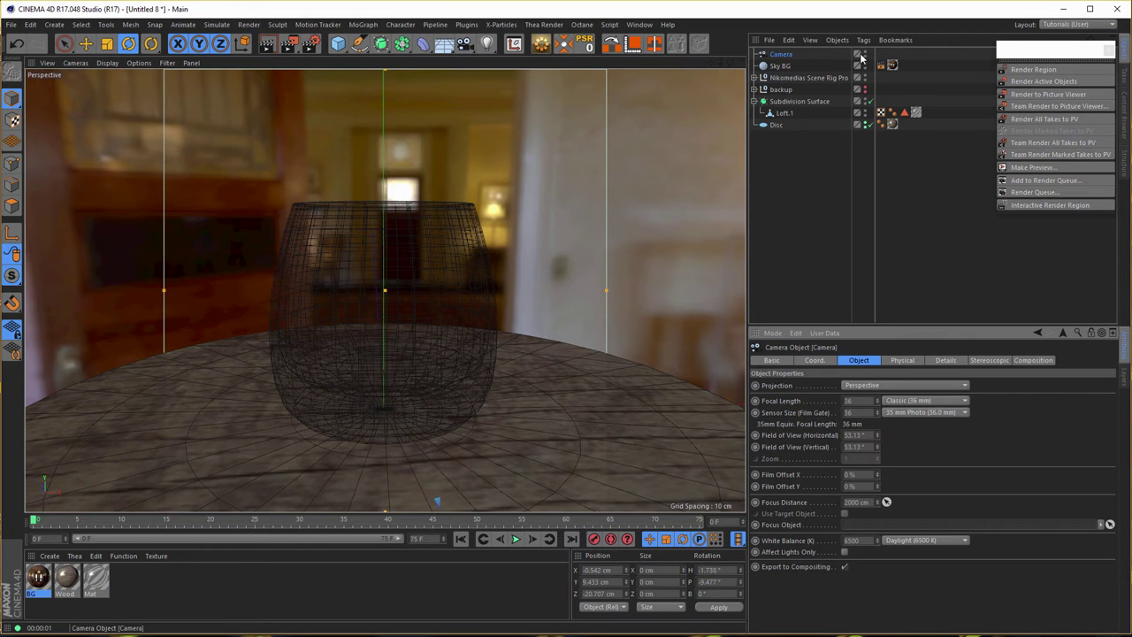
click(867, 55)
click(866, 55)
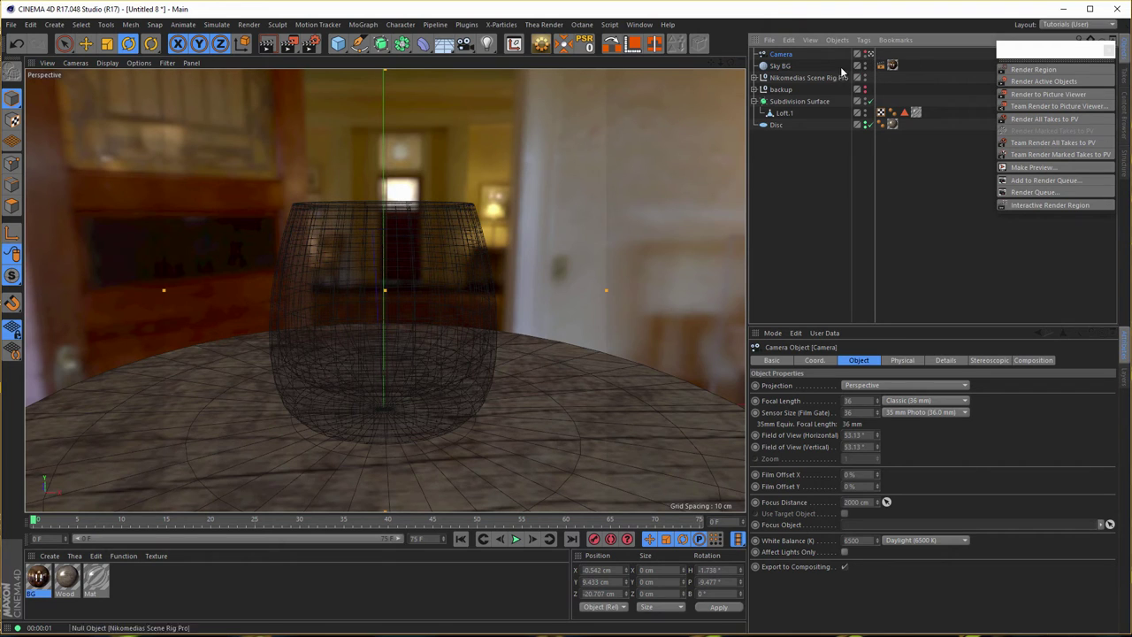
click(898, 401)
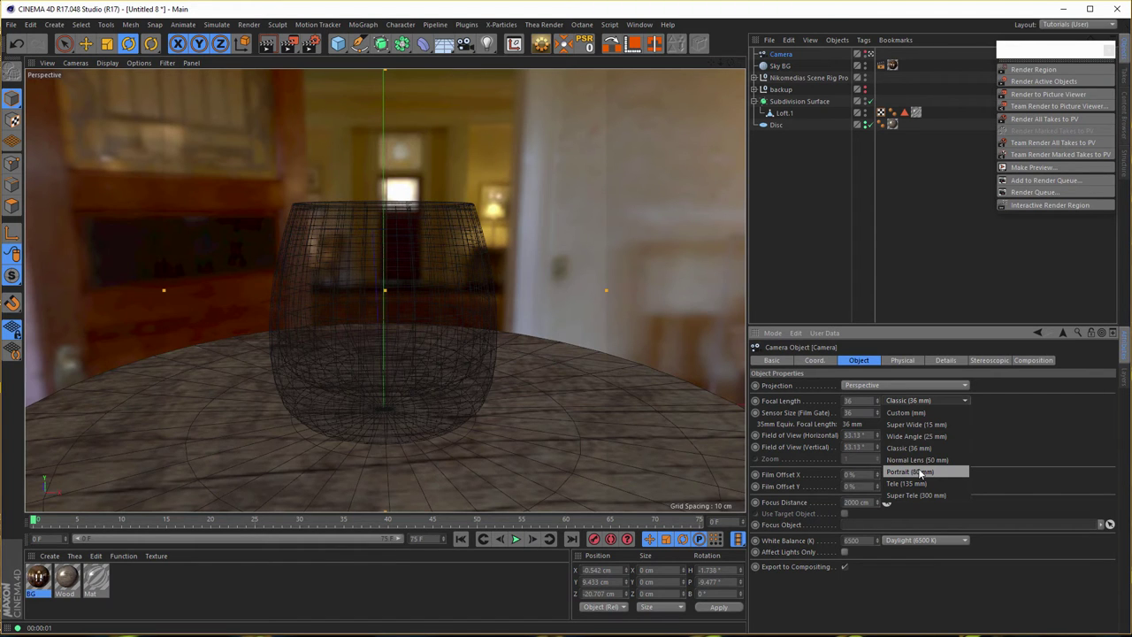
Give the camera the Portrait 80 mm lens, frame the glass close-up, and preview the render
click(918, 470)
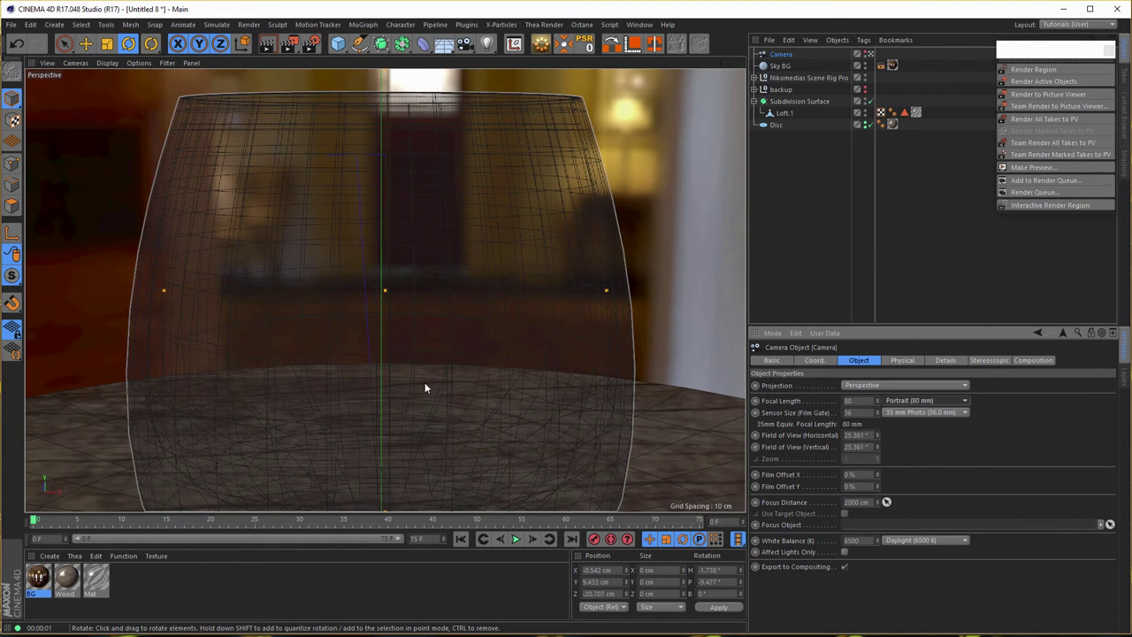
alt+right_drag(413, 390, 324, 422)
mouse_move(323, 422)
alt+mouse_down()
mouse_move(392, 402)
mouse_move(393, 421)
alt+mouse_up()
alt+middle_drag(391, 407, 394, 391)
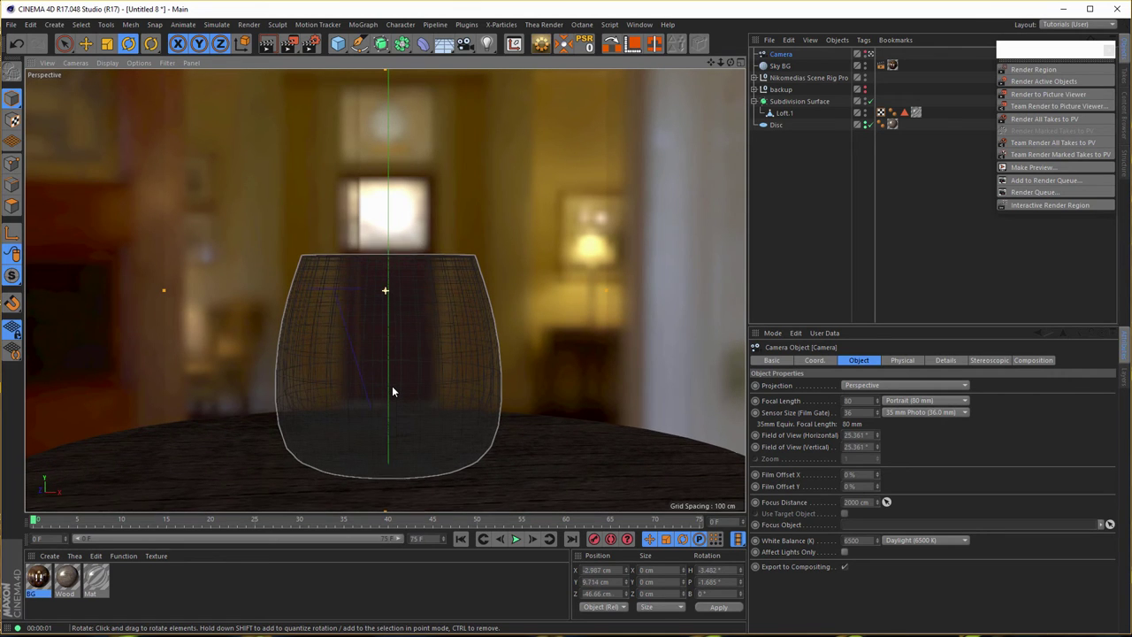
alt+right_drag(395, 391, 400, 392)
scroll(404, 388, down, 1)
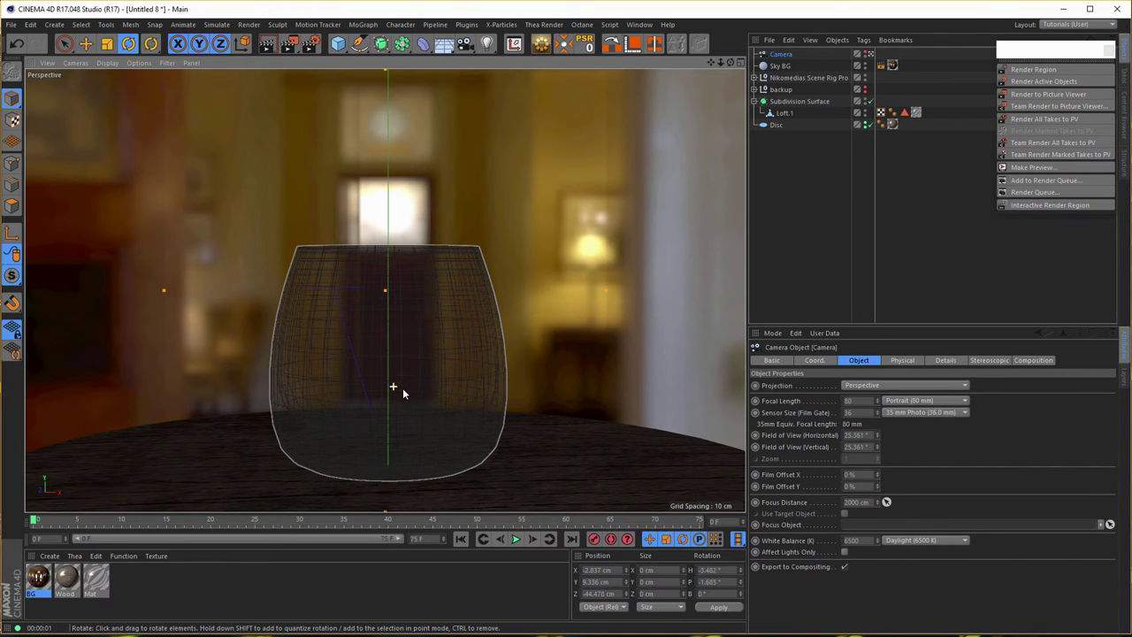
alt+middle_drag(407, 391, 456, 392)
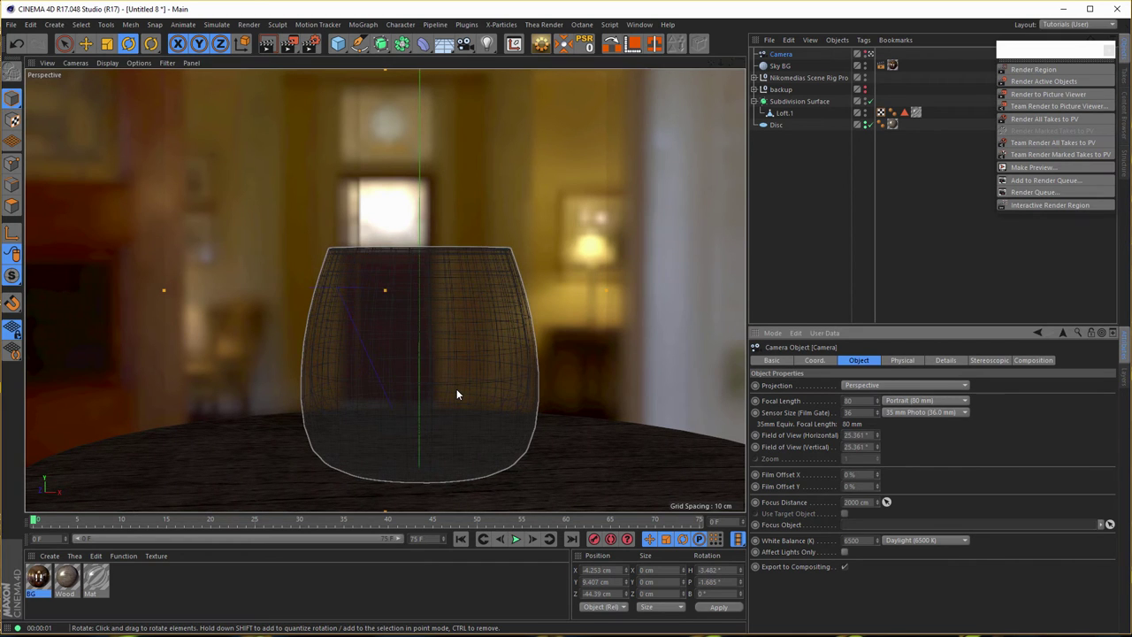
alt+drag(452, 391, 451, 388)
alt+middle_drag(451, 391, 462, 368)
alt+drag(462, 369, 464, 367)
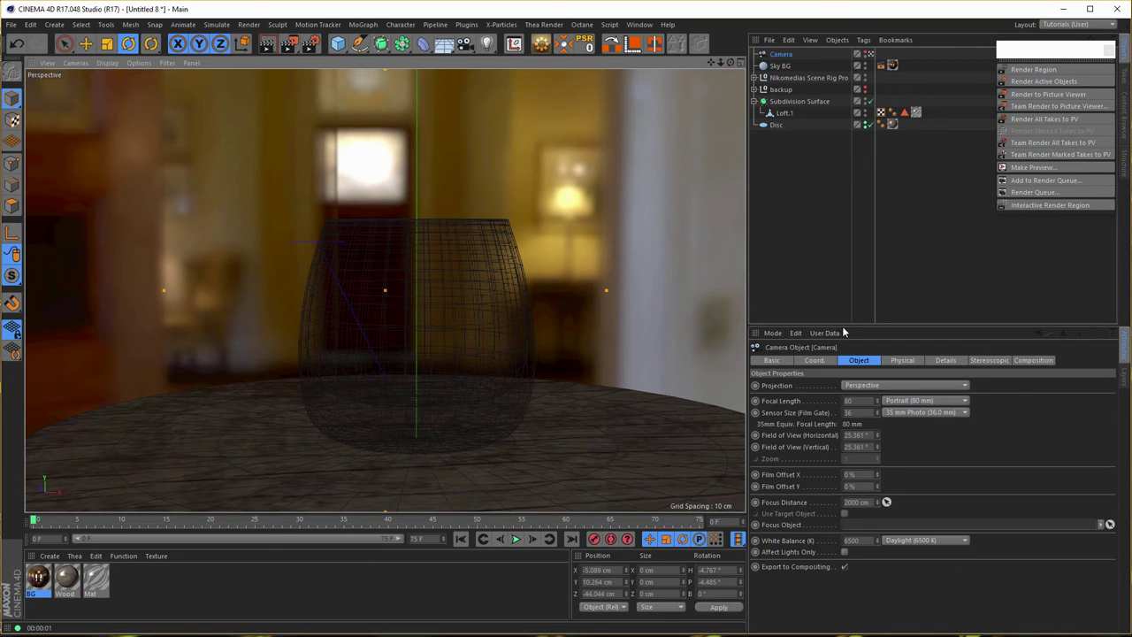
click(1038, 205)
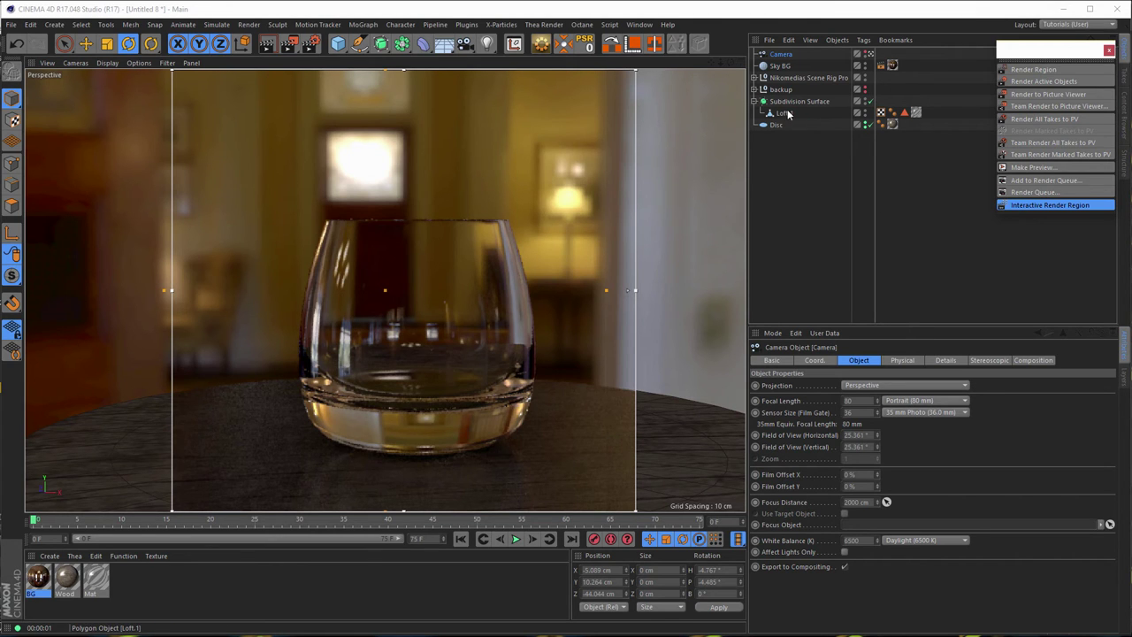
Scale Loft.1 down to about 95% width and check it in an interactive render preview
click(1026, 205)
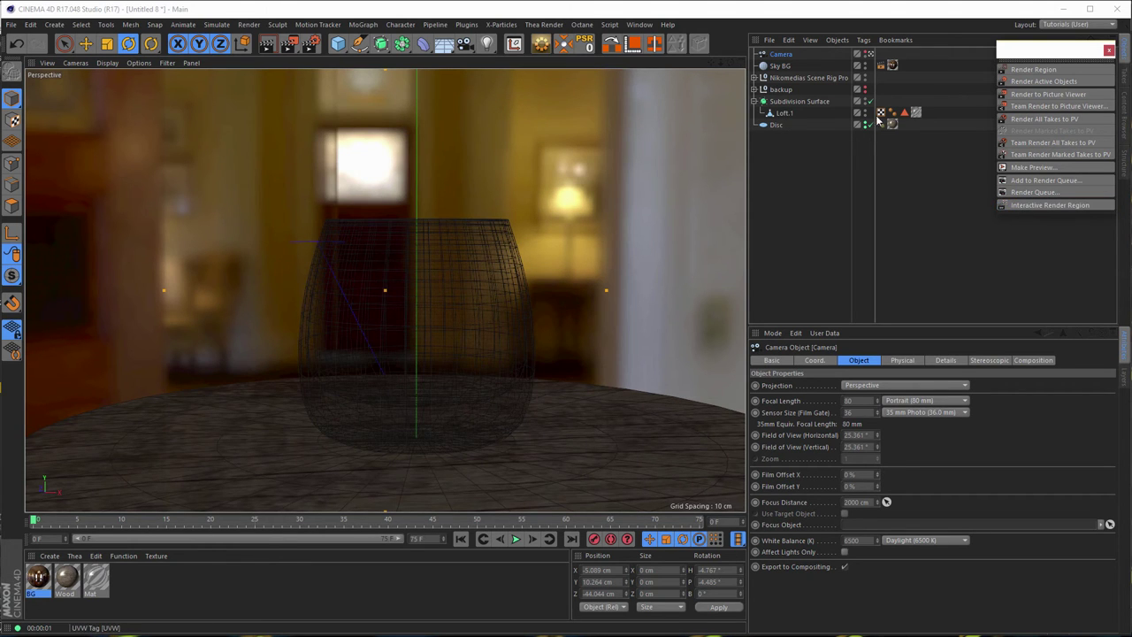
click(784, 116)
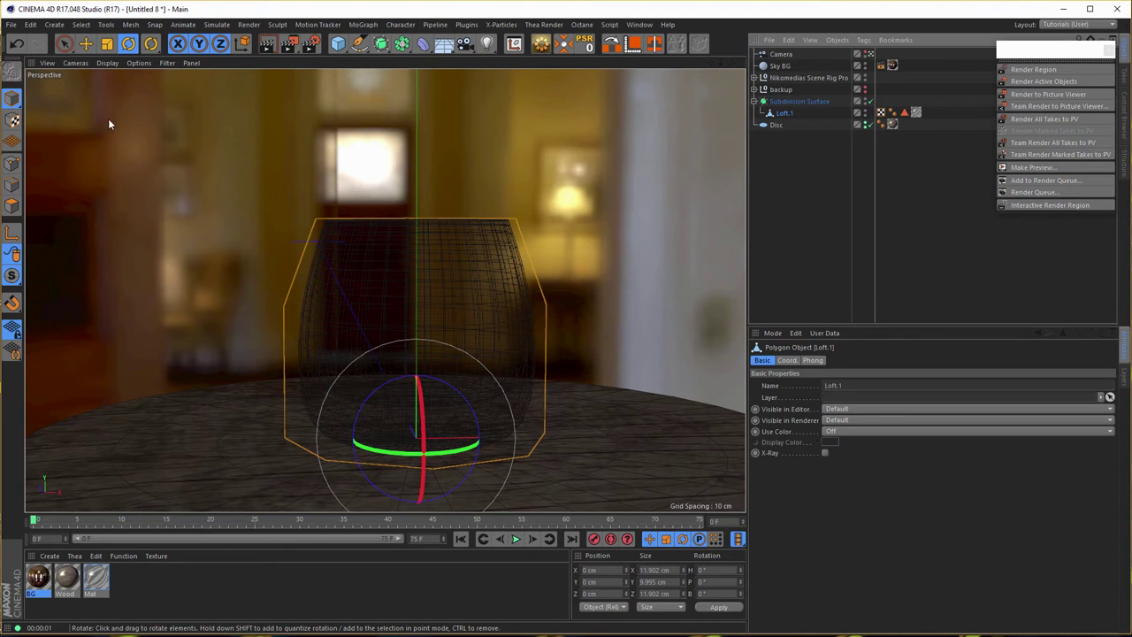
click(109, 44)
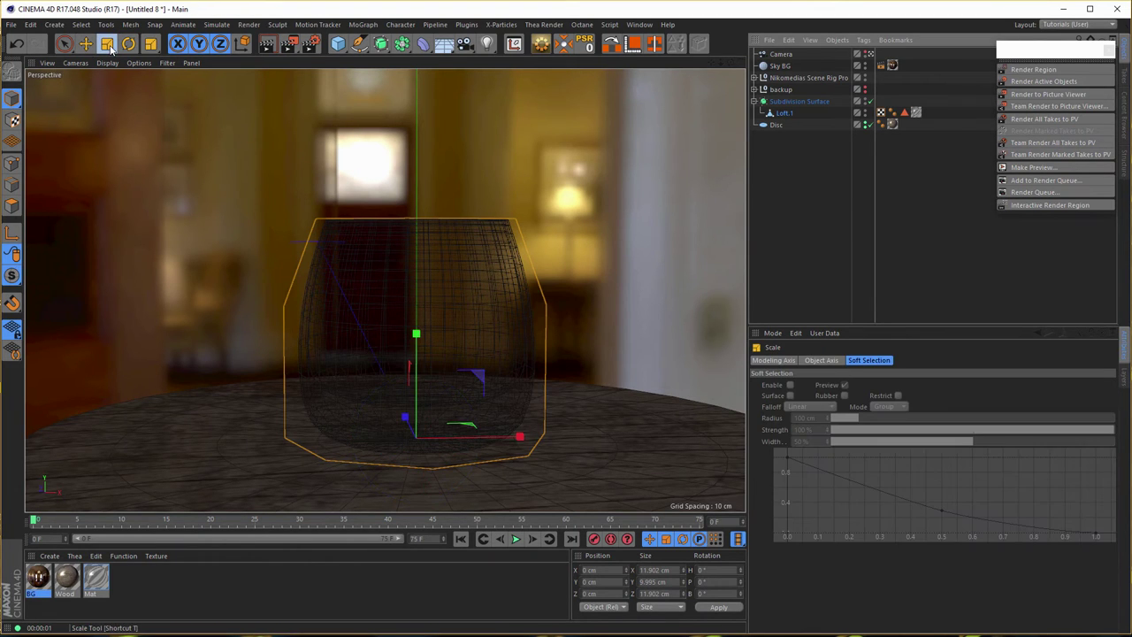
click(416, 336)
drag(416, 336, 414, 345)
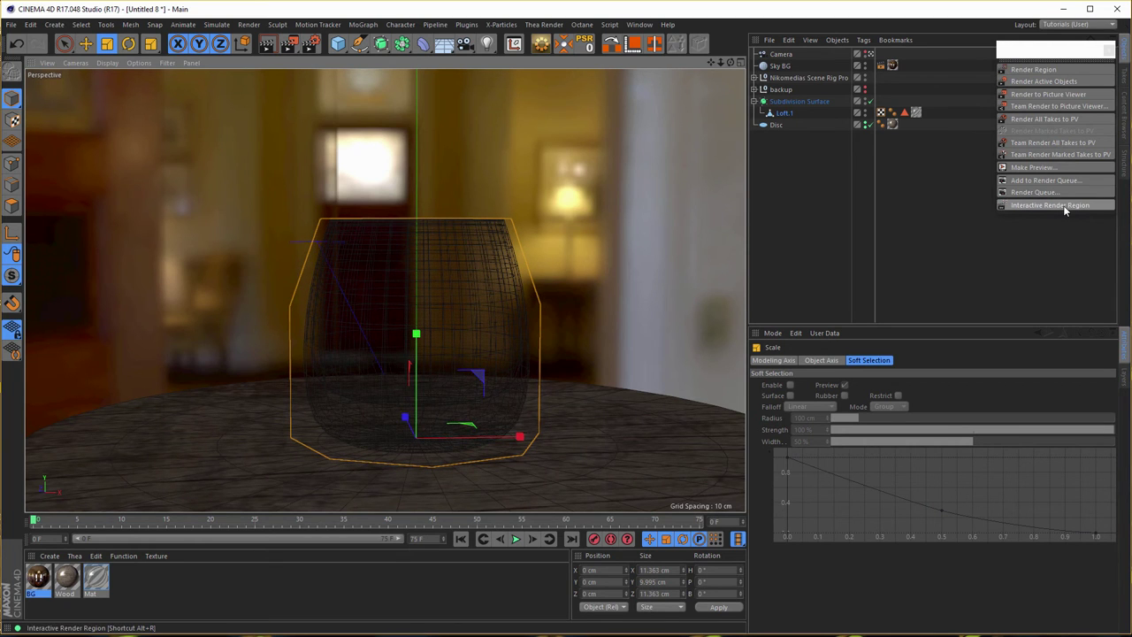
click(1052, 205)
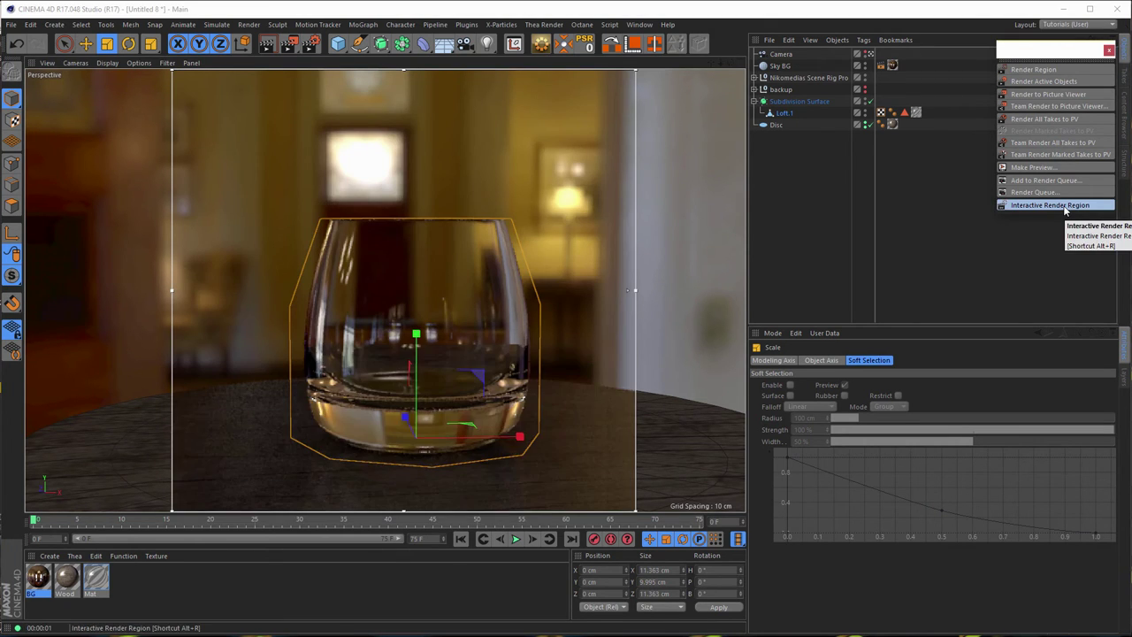
click(304, 141)
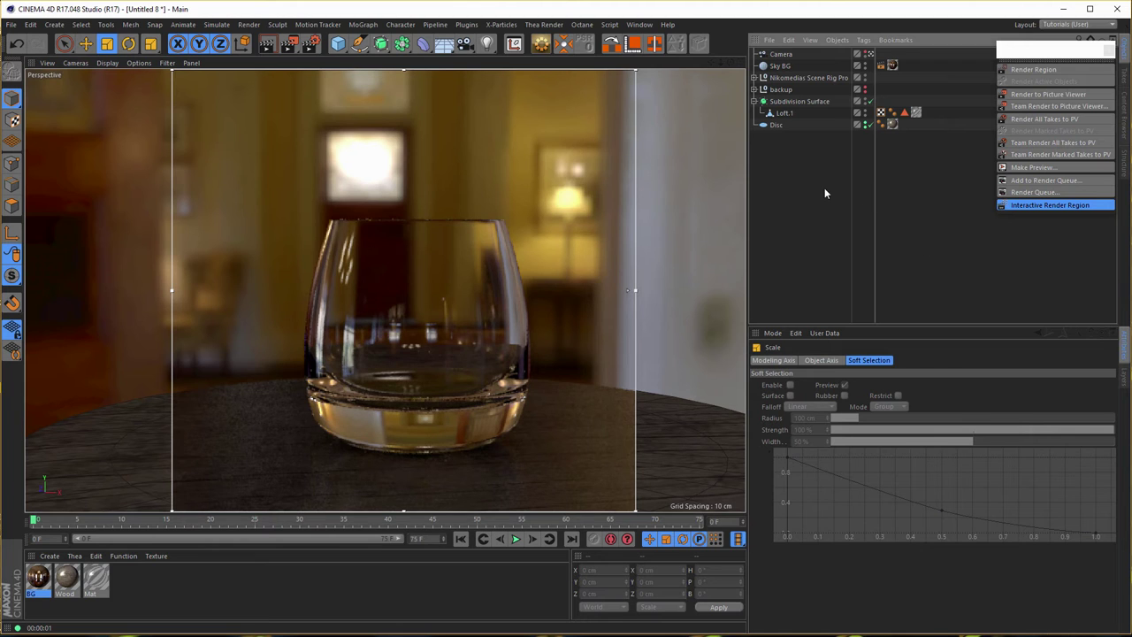
click(1032, 207)
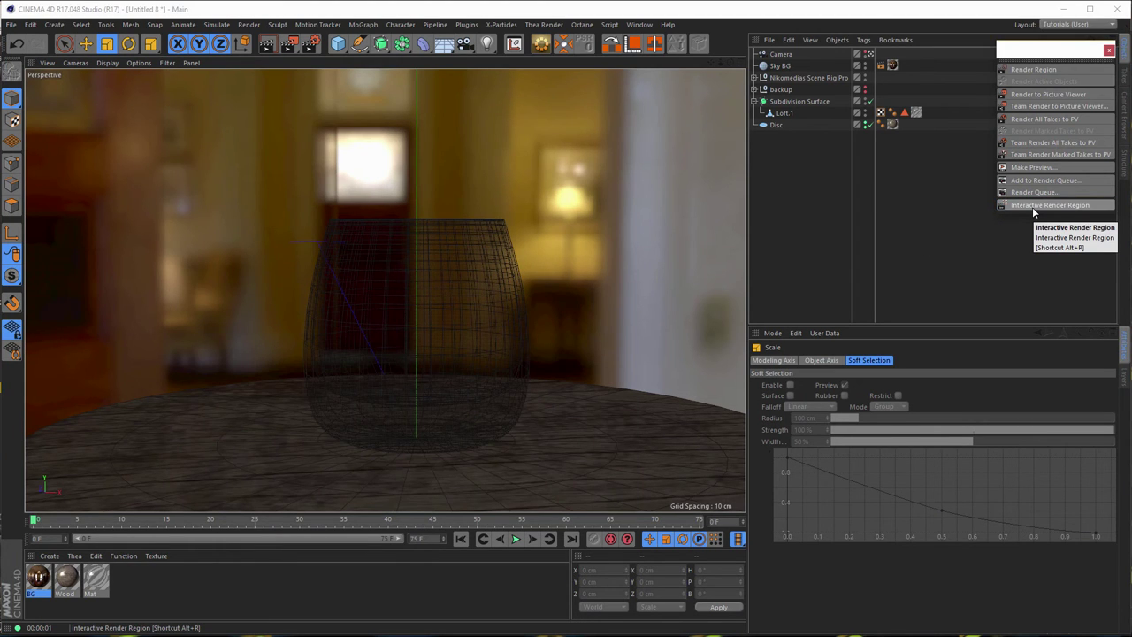
Add a Protection tag to the Camera to lock it in place
right_click(787, 58)
mouse_move(845, 64)
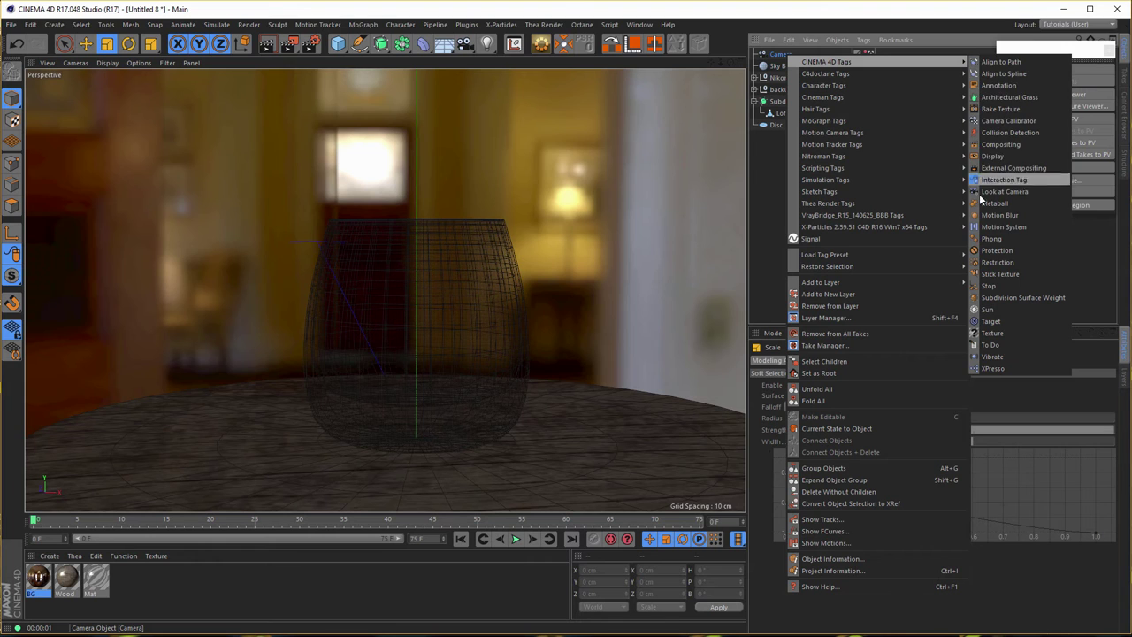
click(984, 251)
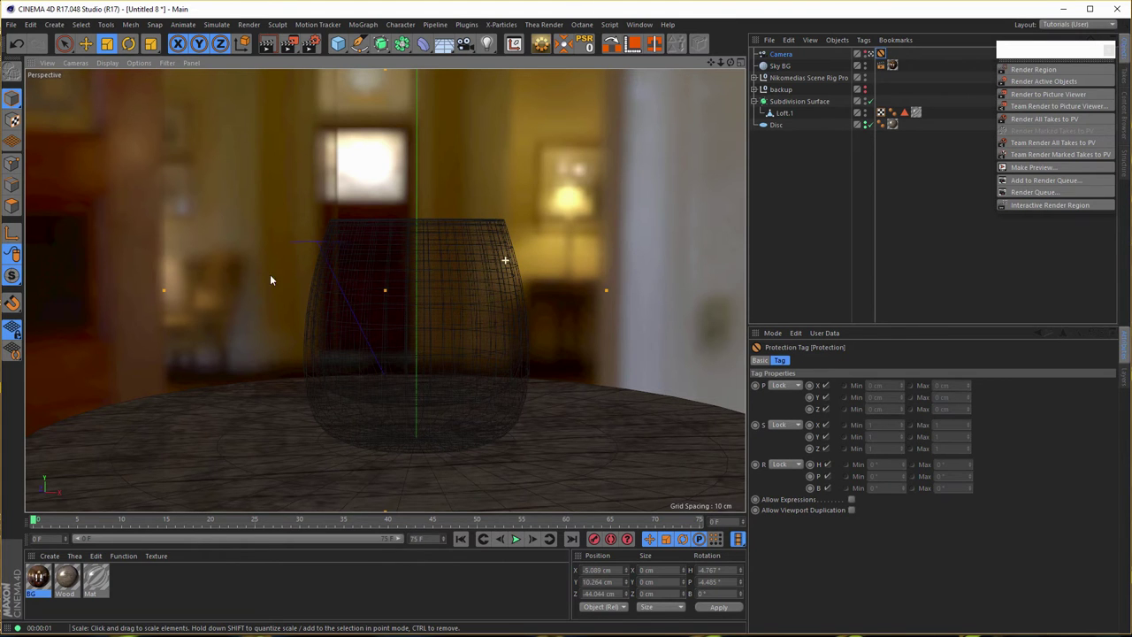
click(871, 54)
Disable viewport Textures so the glass and table show in plain grey shading
scroll(458, 288, down, 5)
mouse_move(458, 289)
alt+mouse_down()
mouse_move(485, 269)
mouse_move(467, 289)
mouse_move(492, 278)
mouse_move(437, 293)
alt+mouse_up()
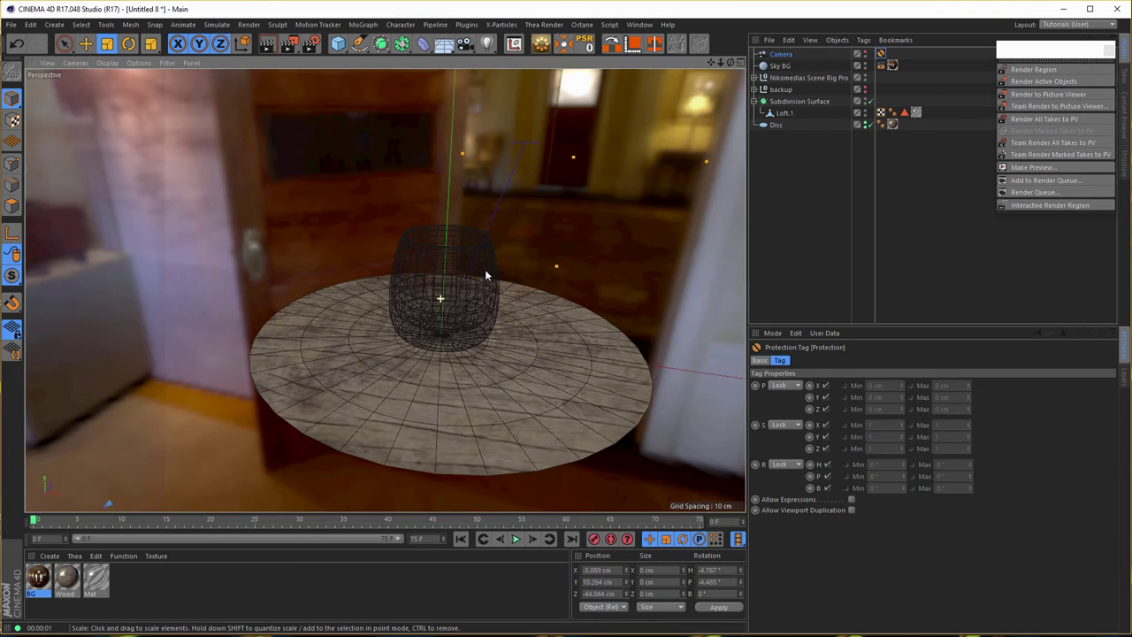
scroll(467, 289, up, 5)
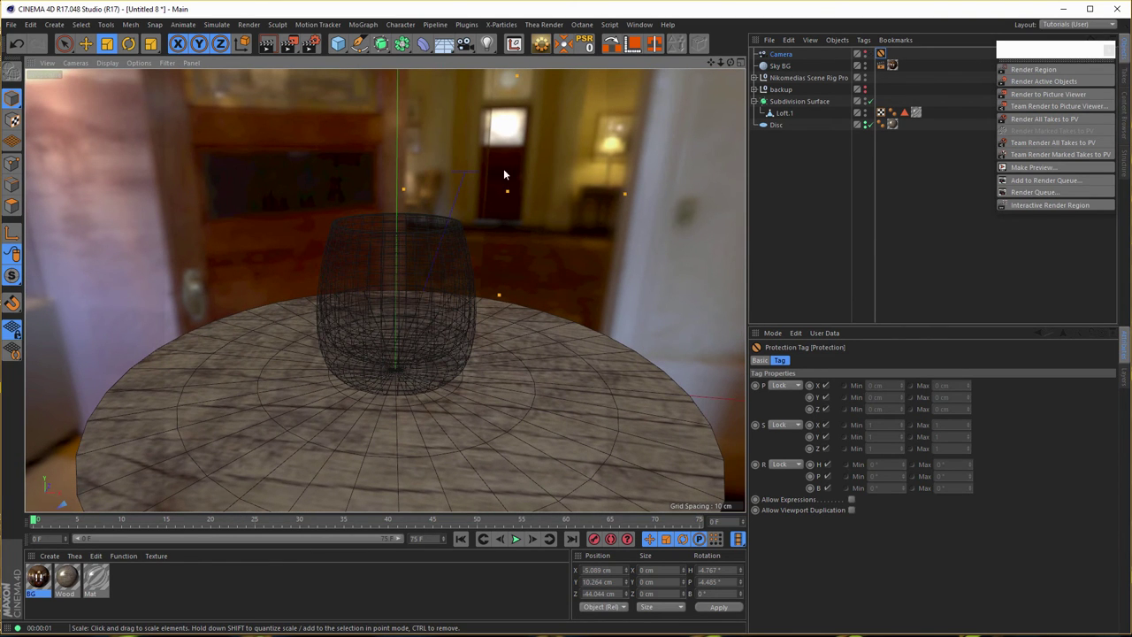
click(139, 63)
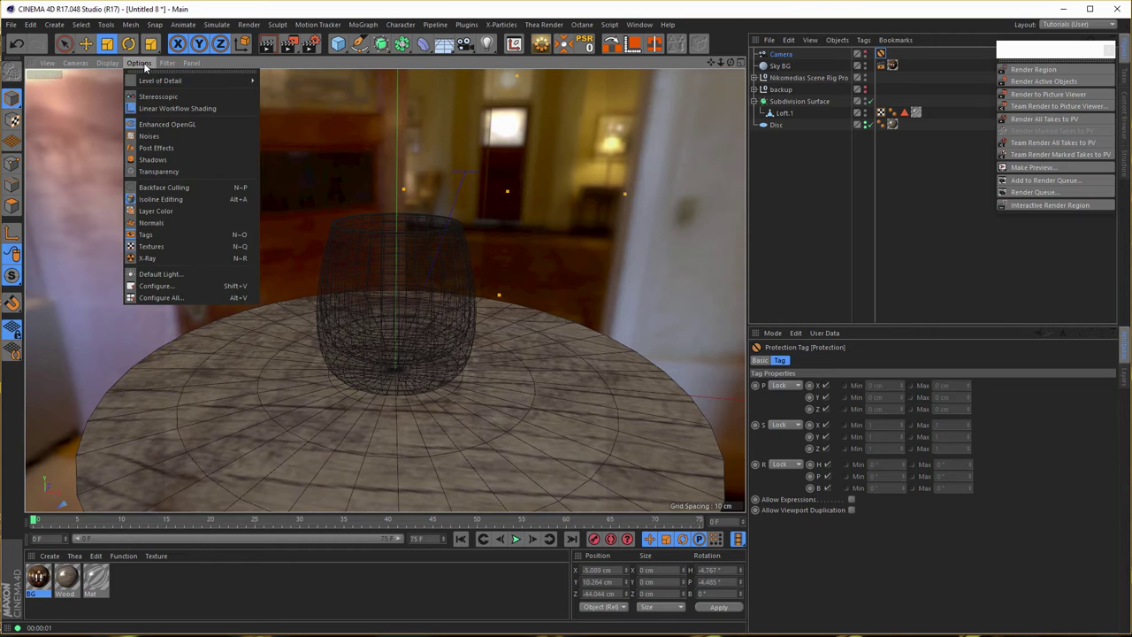
click(160, 245)
mouse_move(409, 308)
mouse_down()
mouse_move(433, 301)
mouse_move(433, 264)
mouse_move(419, 330)
mouse_up()
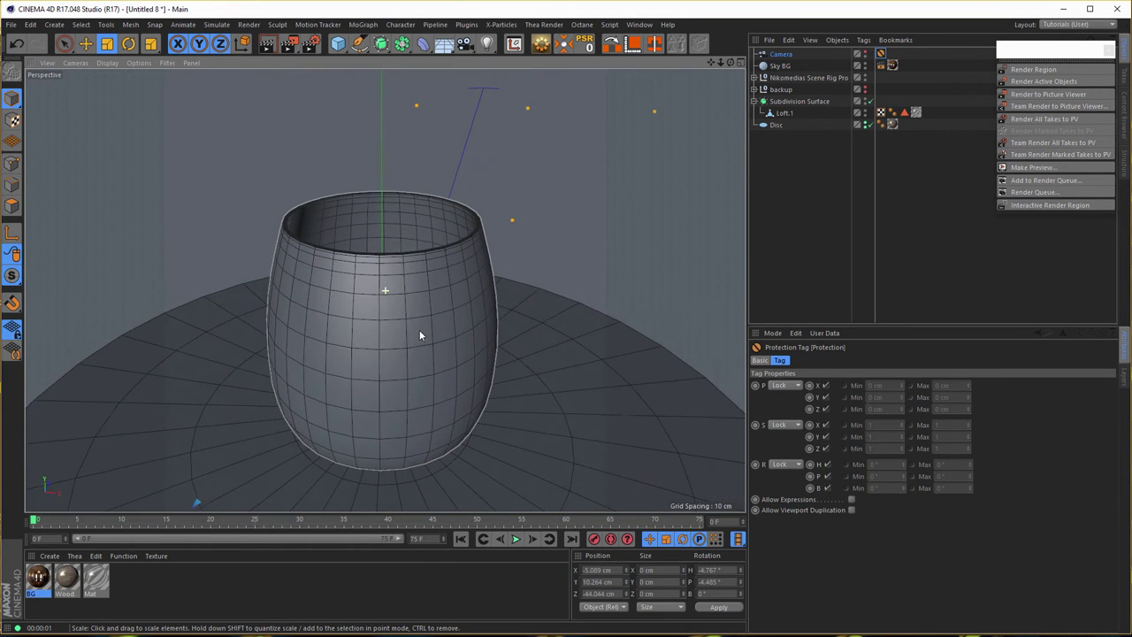
click(790, 113)
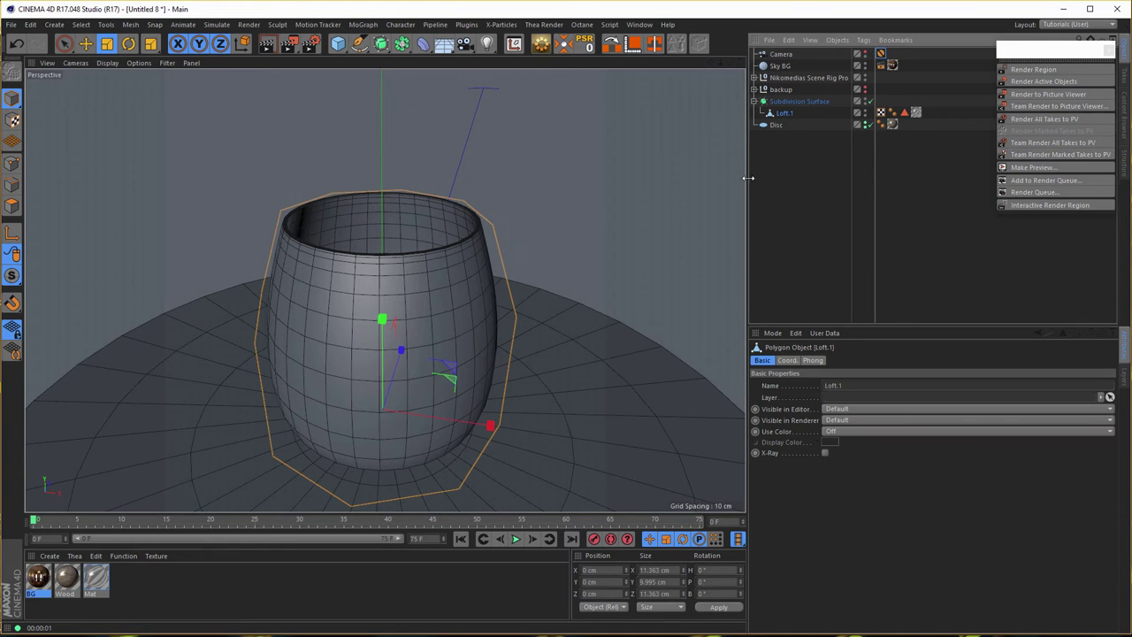
click(801, 102)
click(866, 395)
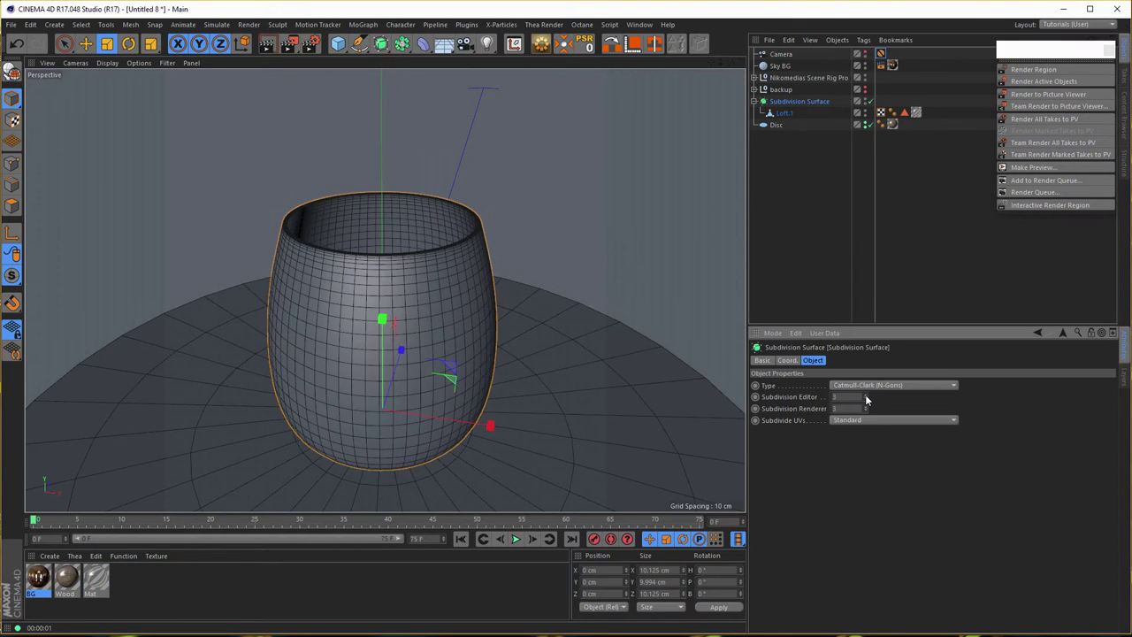
mouse_move(455, 289)
alt+mouse_down()
mouse_move(437, 270)
mouse_move(435, 218)
mouse_move(437, 305)
mouse_move(469, 301)
alt+mouse_up()
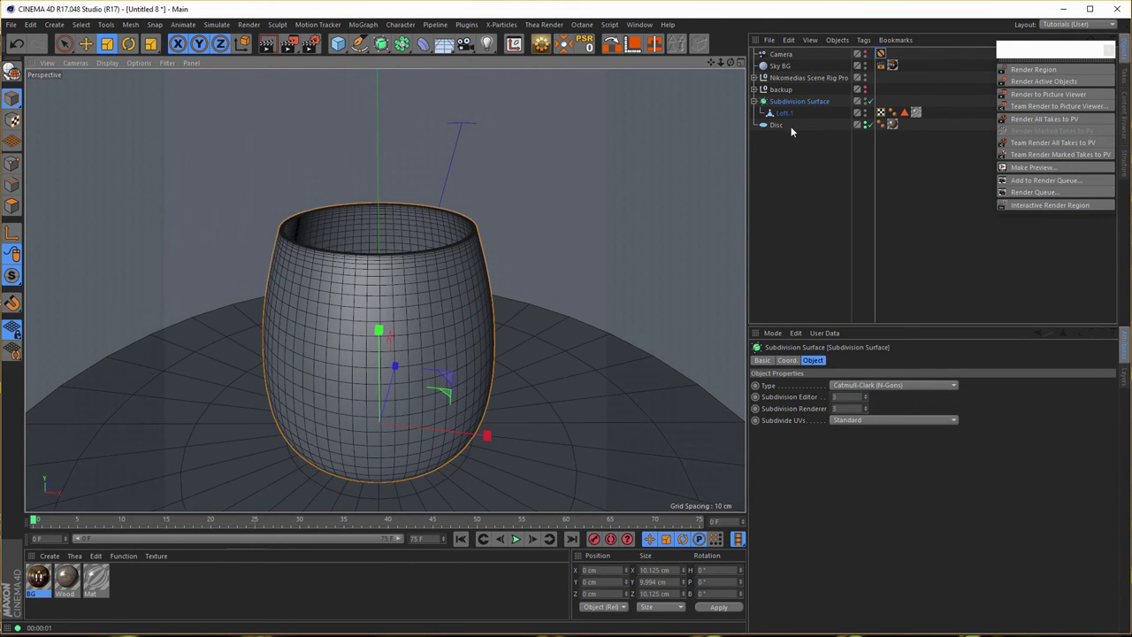
click(866, 400)
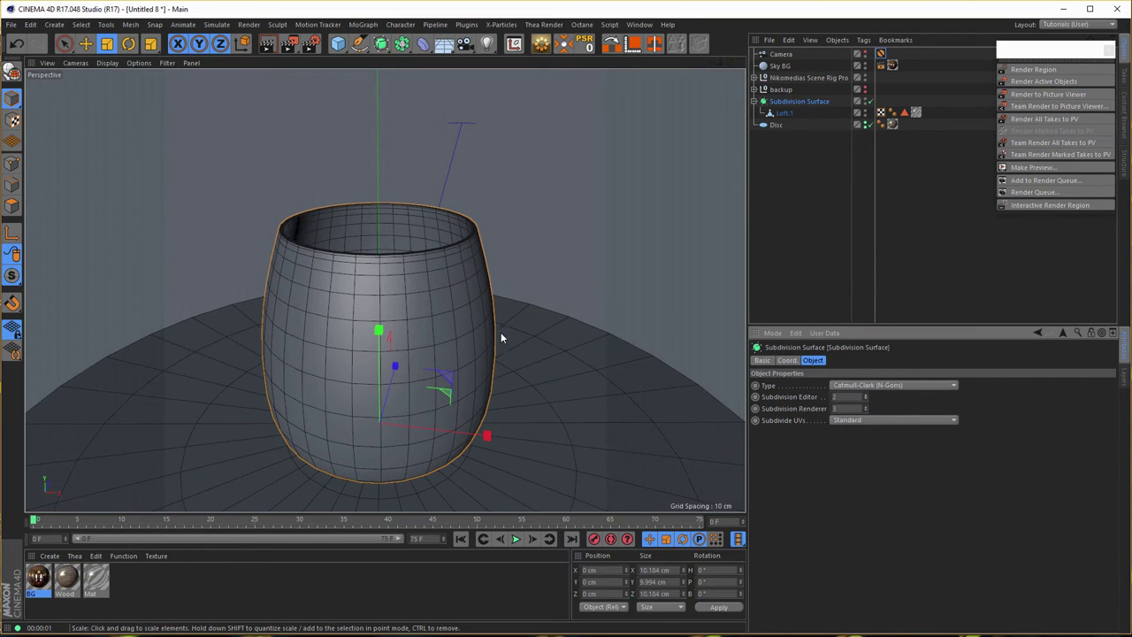
click(766, 104)
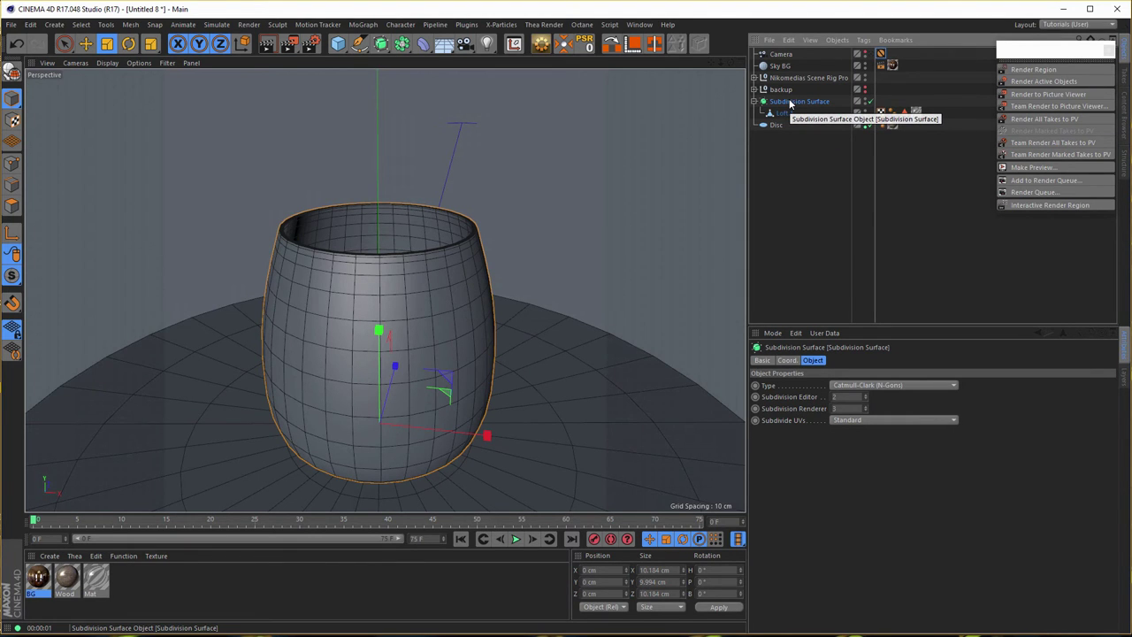
Bake the Subdivision Surface with Current State to Object, move Loft.1 to the root, delete the empty group
right_click(790, 104)
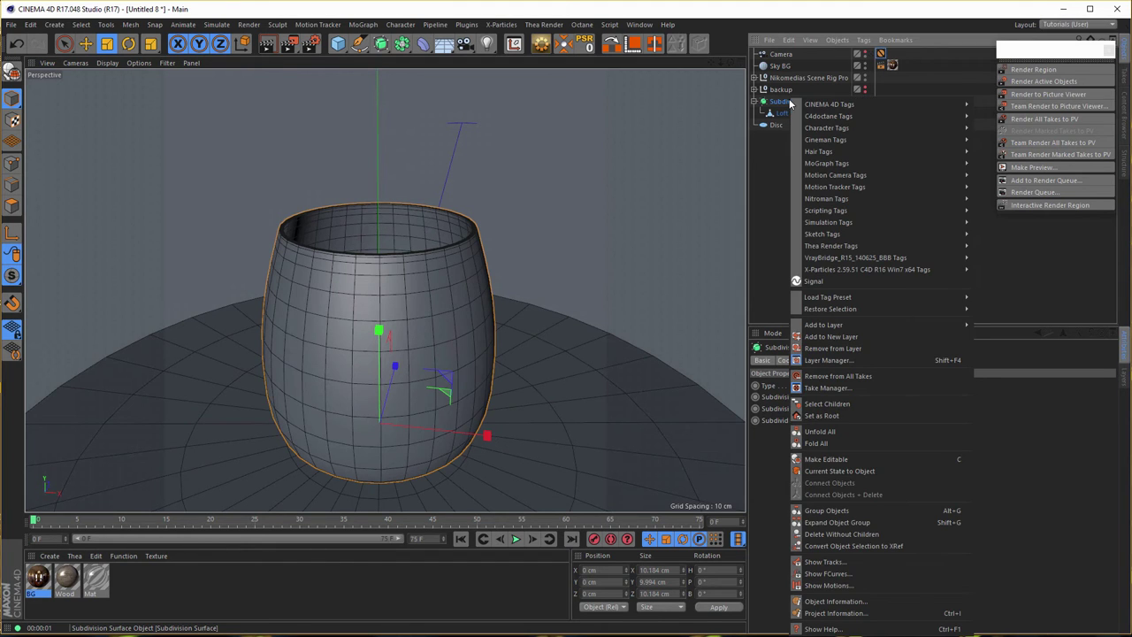
click(850, 472)
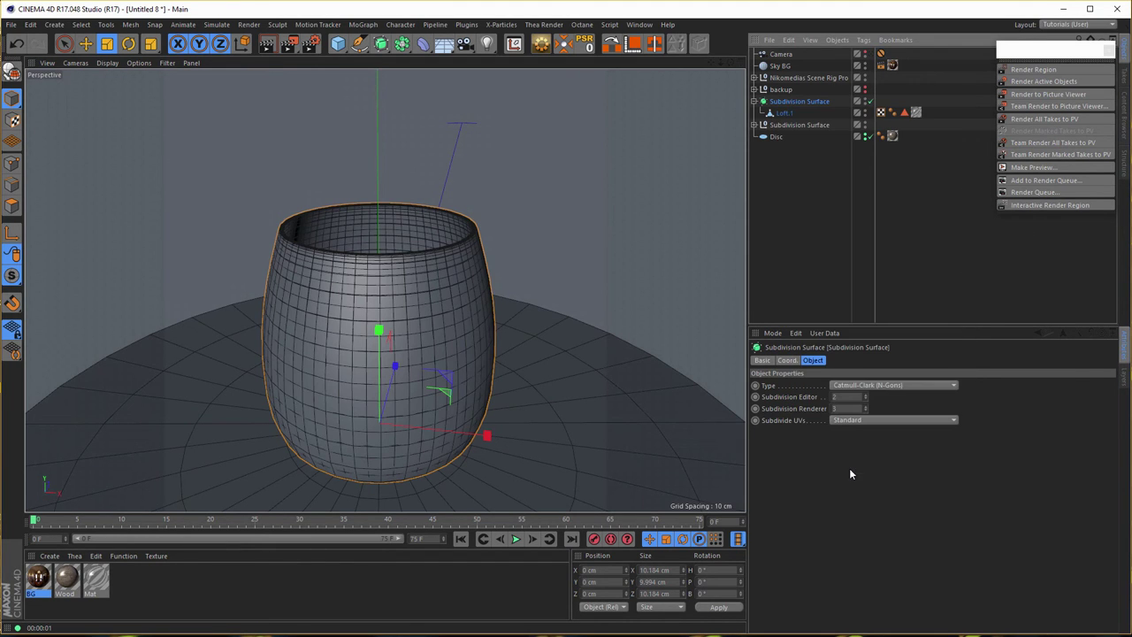
click(754, 125)
drag(785, 136, 782, 177)
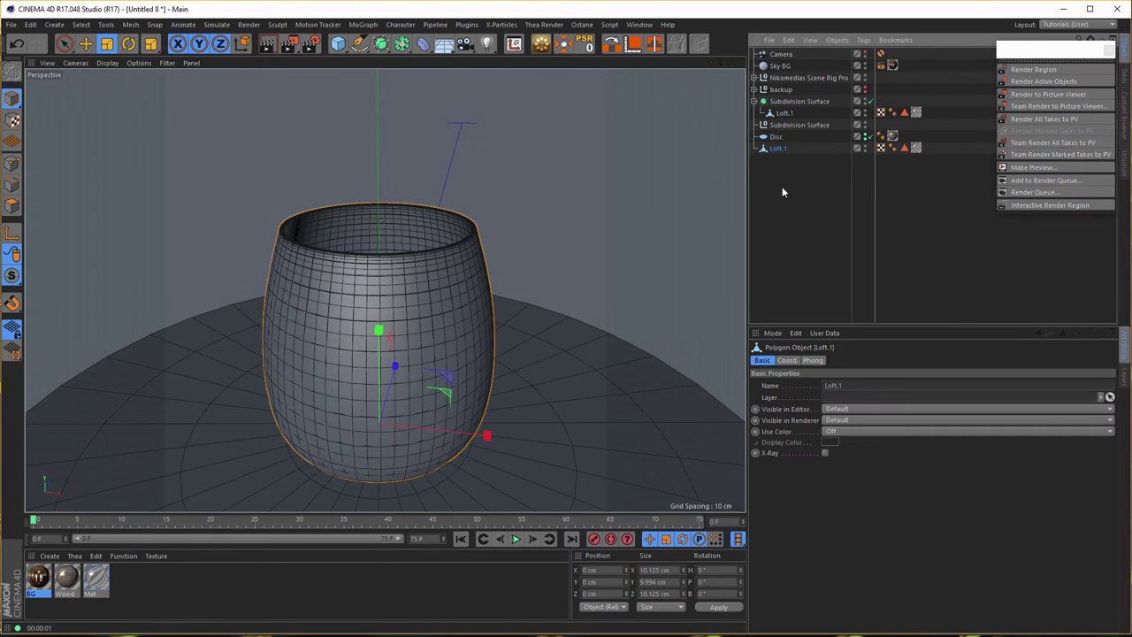
click(786, 126)
key(Delete)
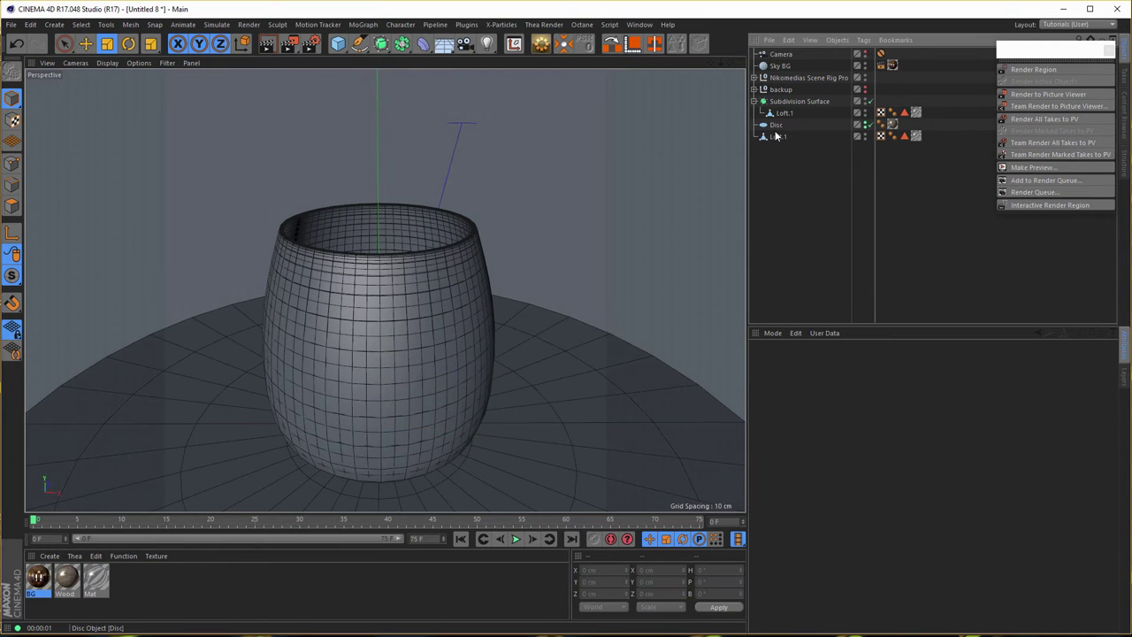
Rename the root-level Loft.1 copy to Liquid
click(777, 137)
text(F)
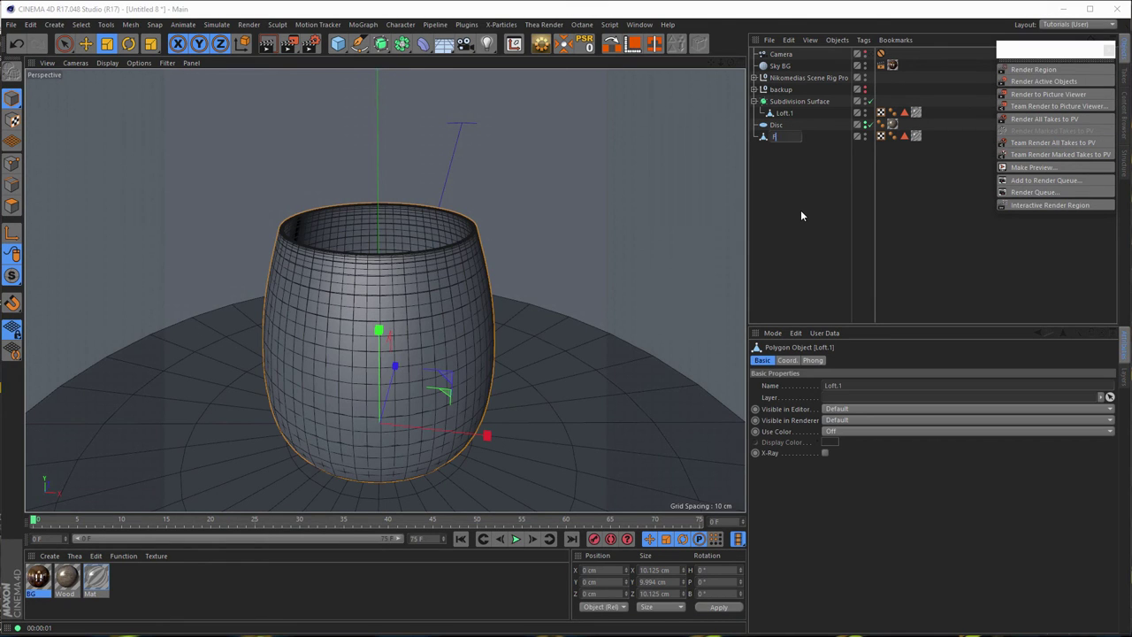
key(BackSpace)
text(Liquid)
key(Return)
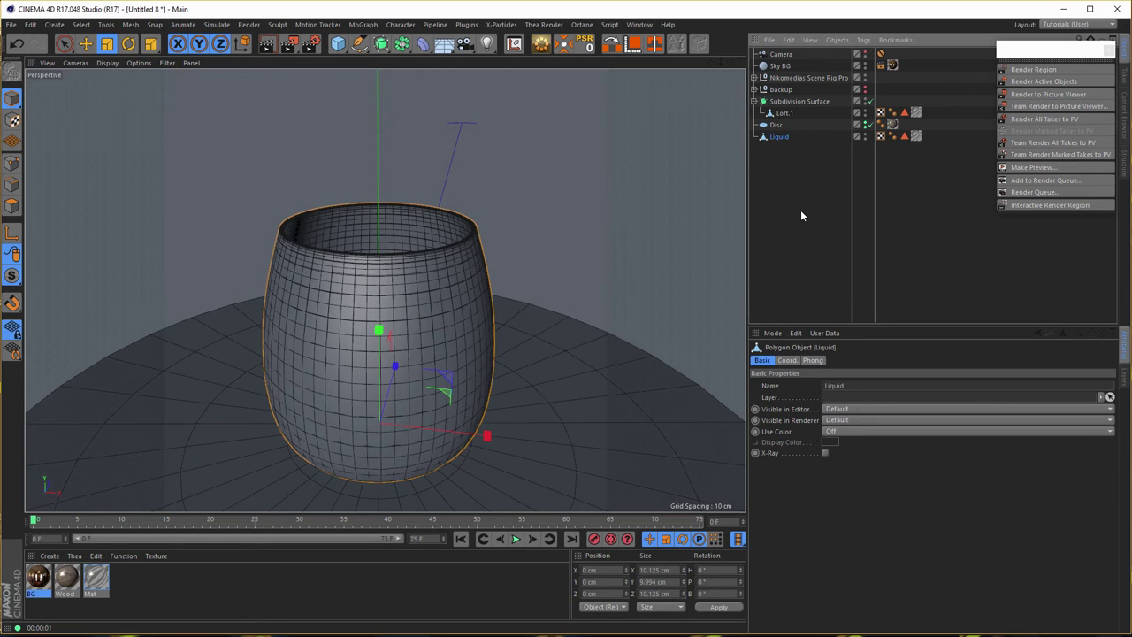
click(791, 103)
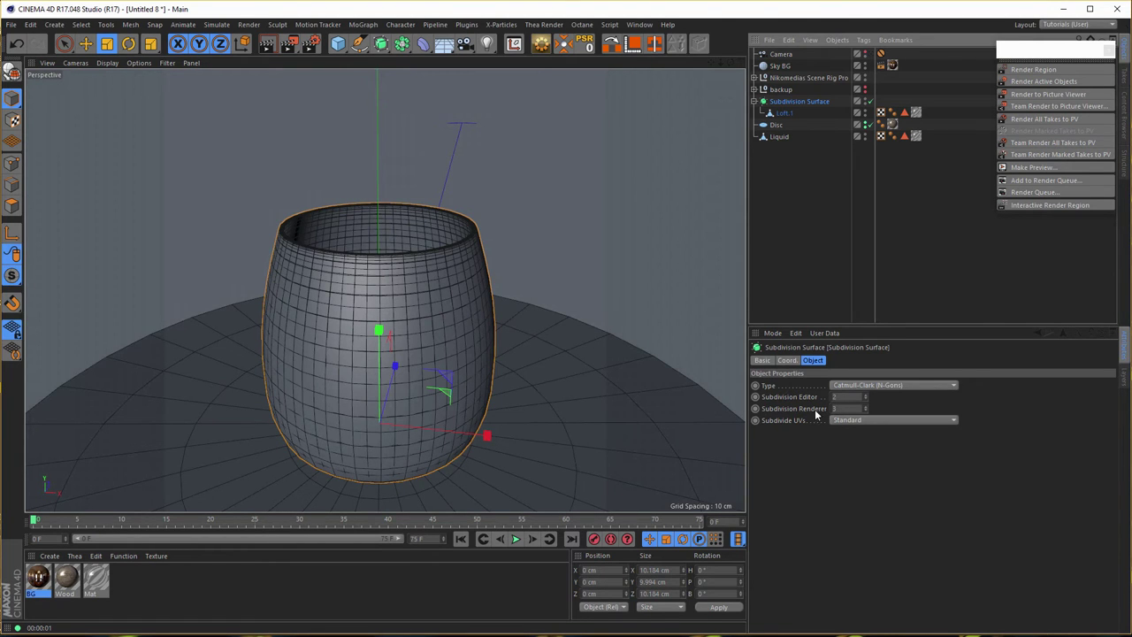
Hide the original Subdivision Surface glass in both viewport and render
click(776, 137)
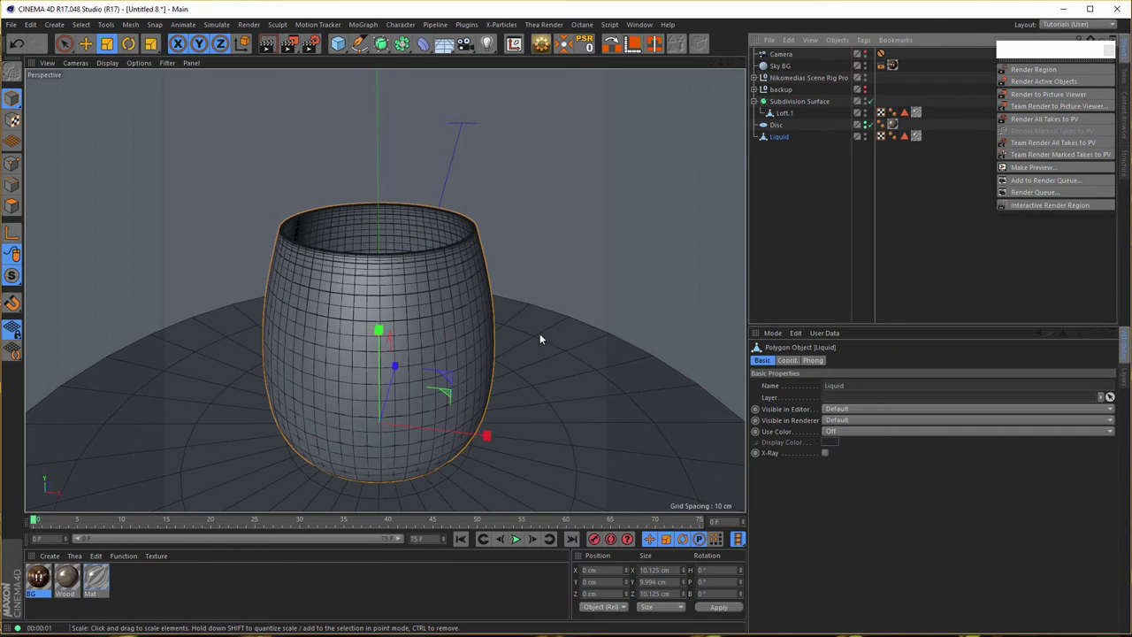
alt+drag(425, 351, 424, 308)
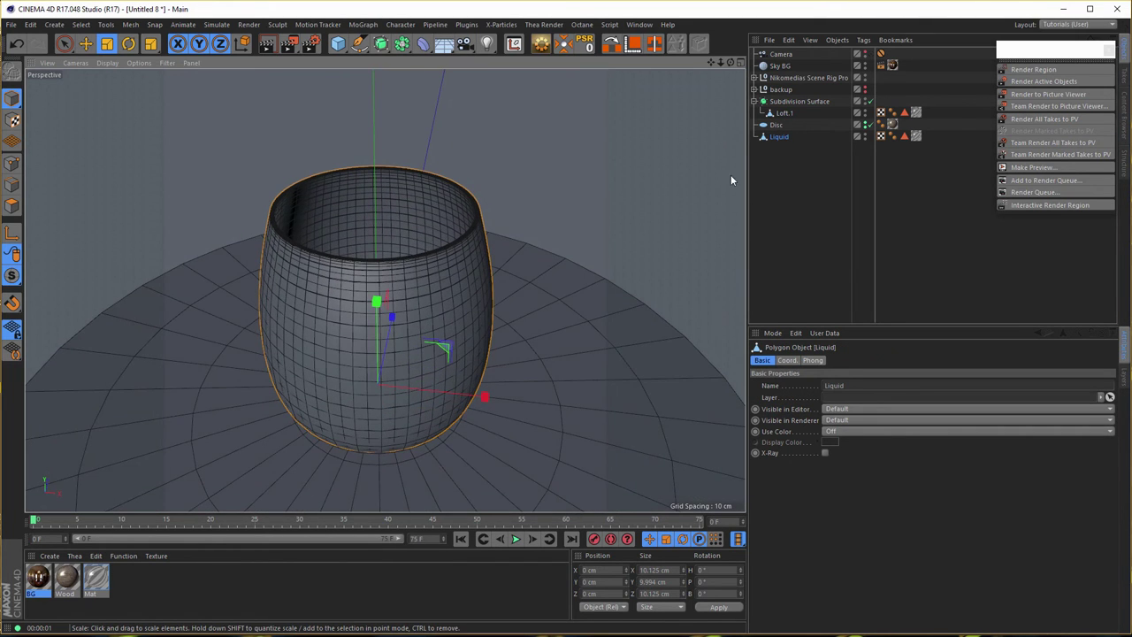
click(865, 100)
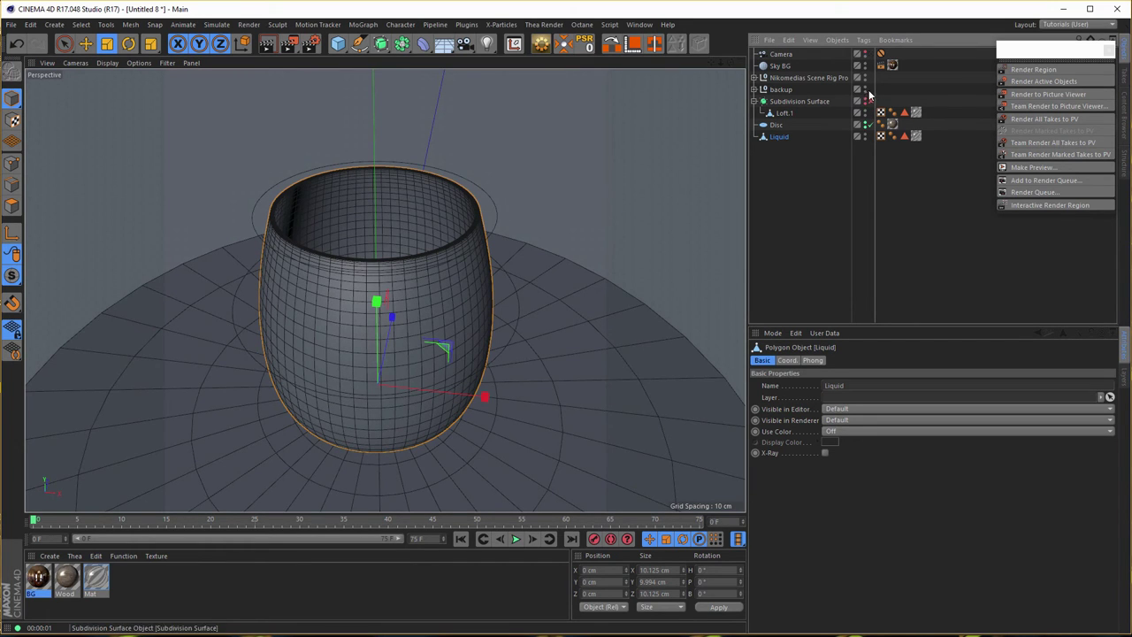
click(865, 99)
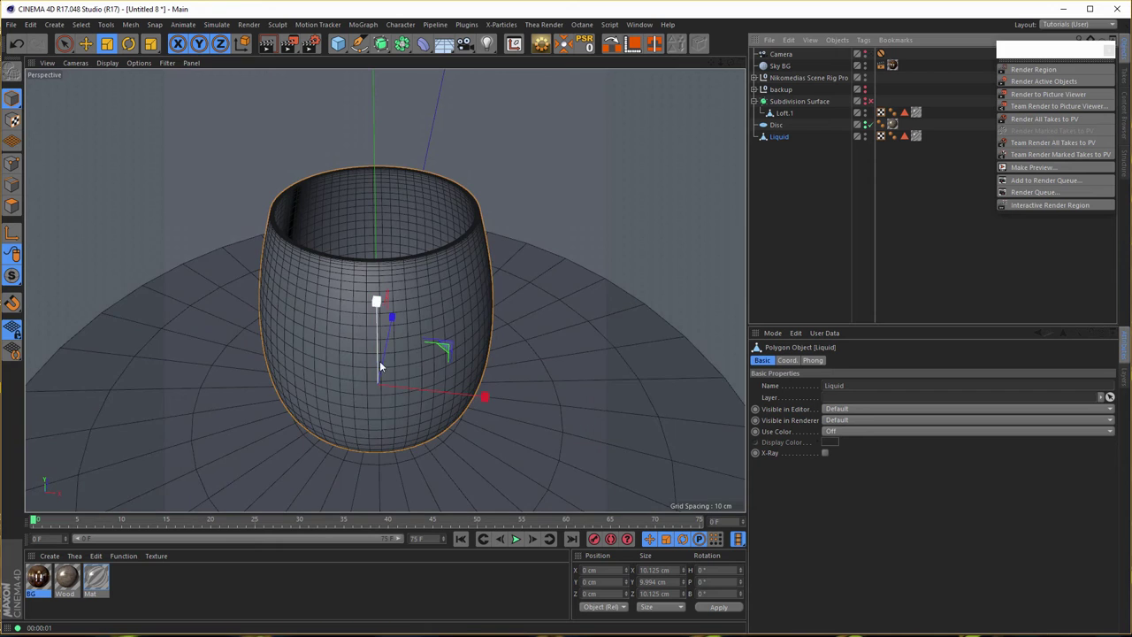
scroll(401, 339, up, 3)
Switch to Polygon mode and orbit the view to look down into the Liquid cup
click(12, 207)
key(9)
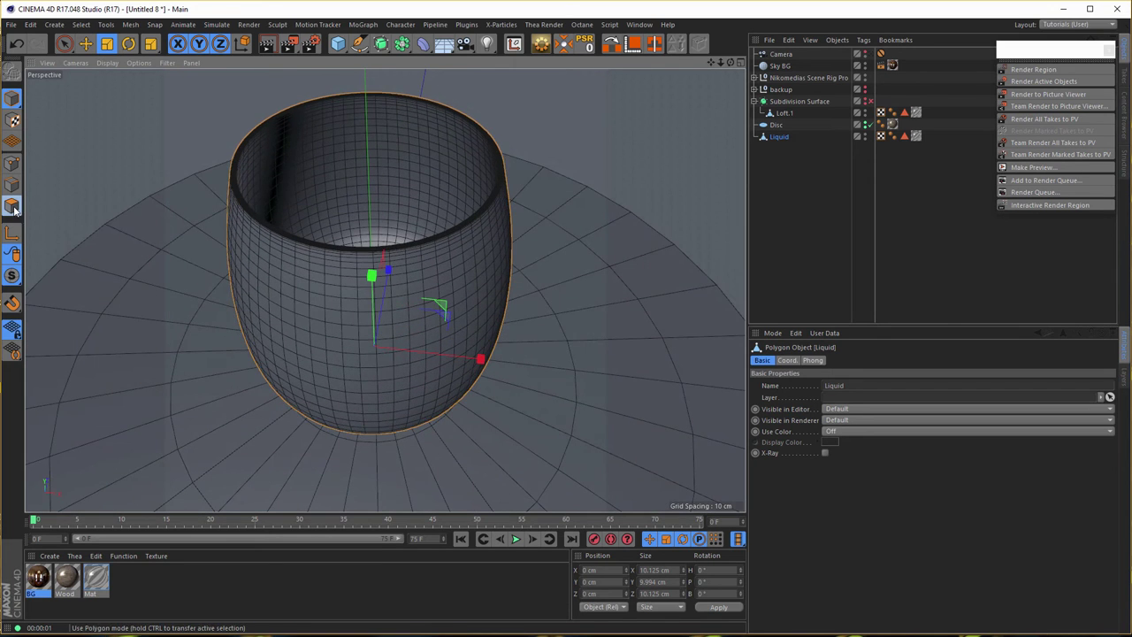
key(ctrl+a)
click(592, 285)
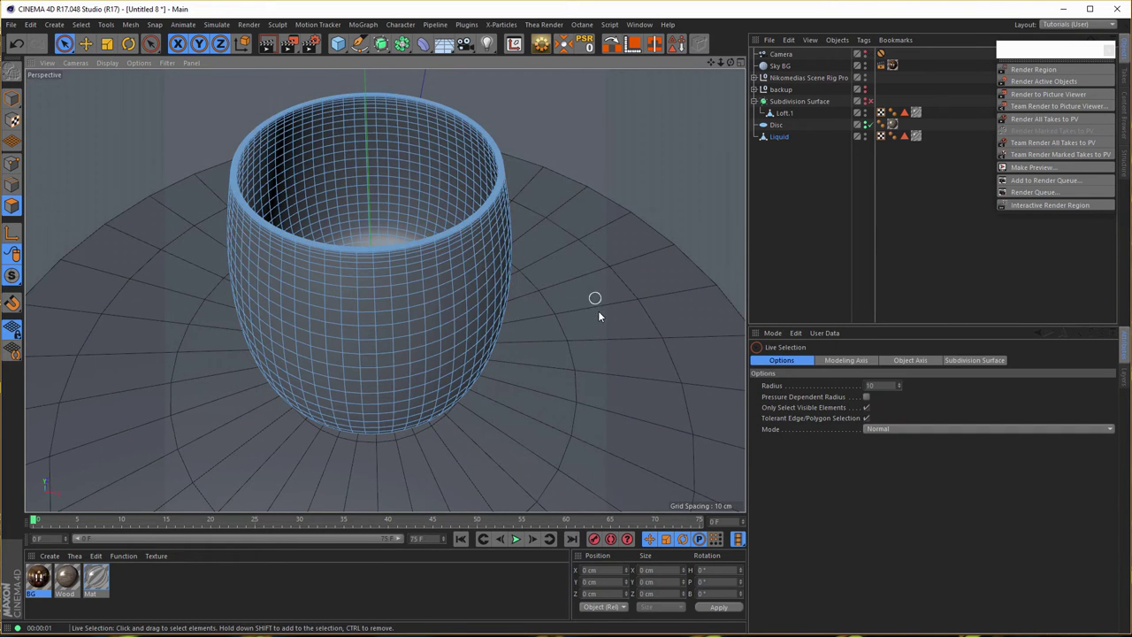
click(781, 139)
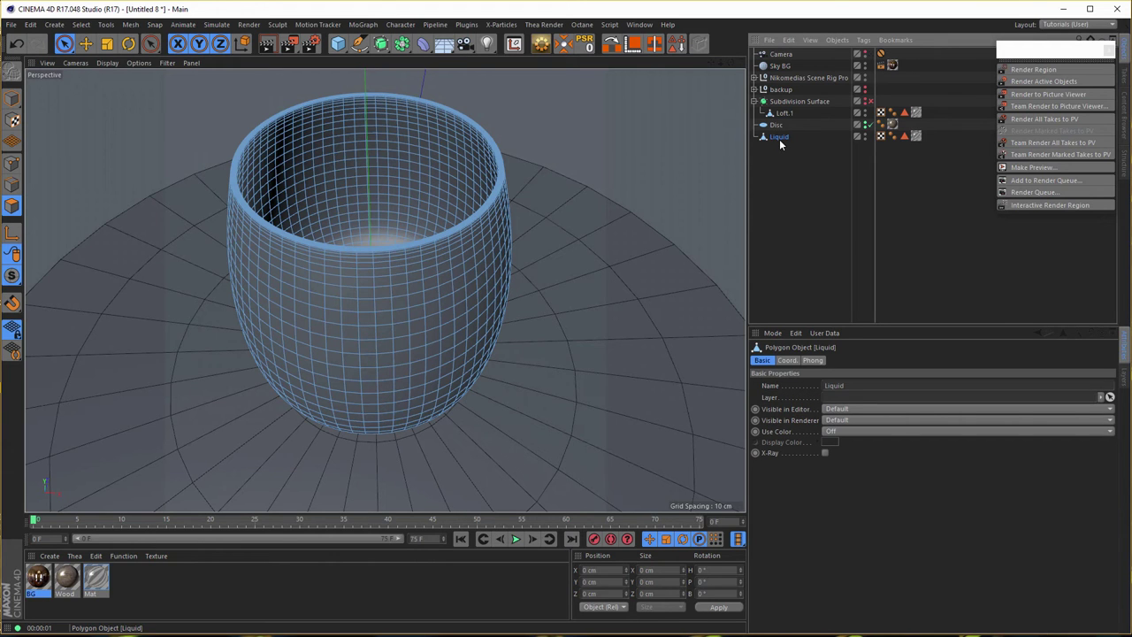
click(867, 125)
click(868, 129)
click(756, 89)
click(755, 90)
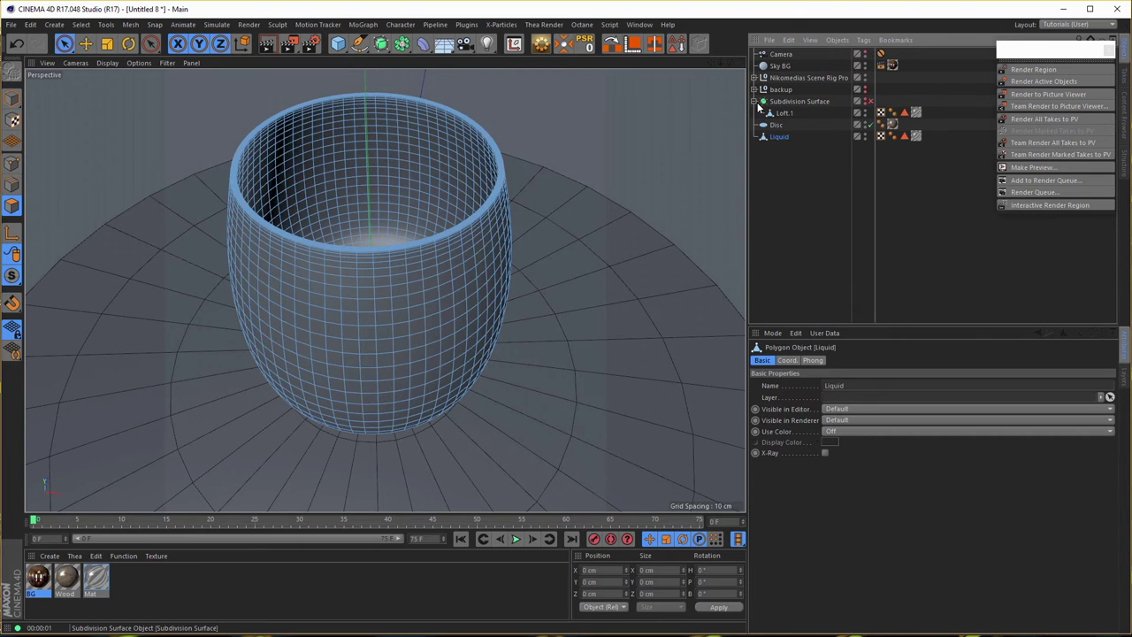
click(757, 101)
click(15, 215)
mouse_move(366, 278)
alt+mouse_down()
mouse_move(409, 246)
mouse_move(372, 199)
alt+mouse_up()
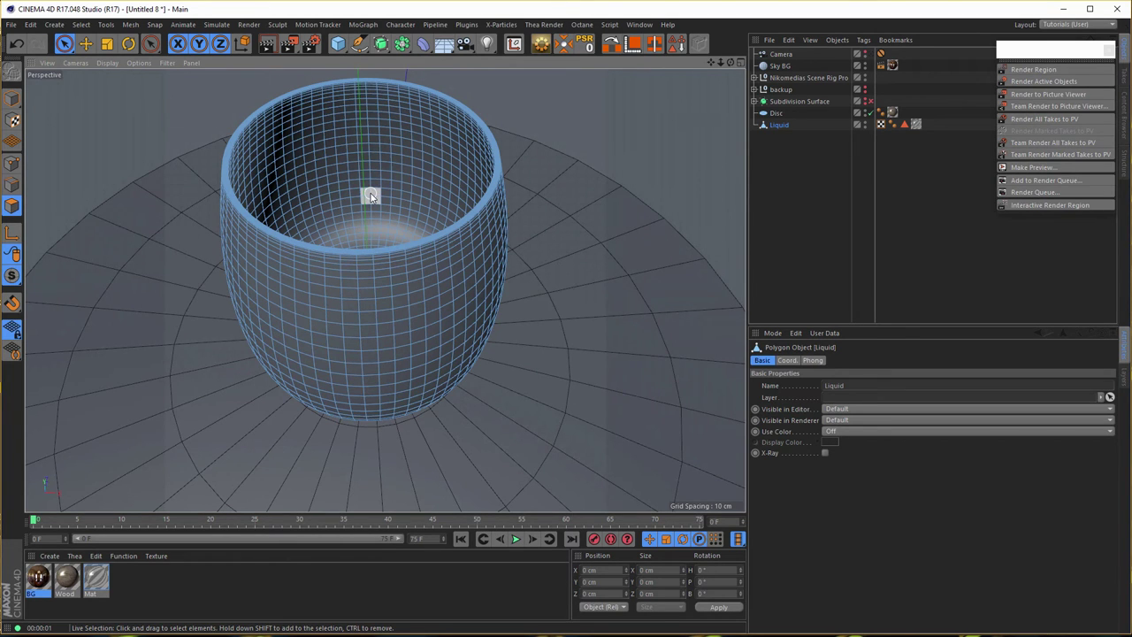
Loop-select a ring of polygons inside the cup and check it in the four-view layout
key(u)
key(l)
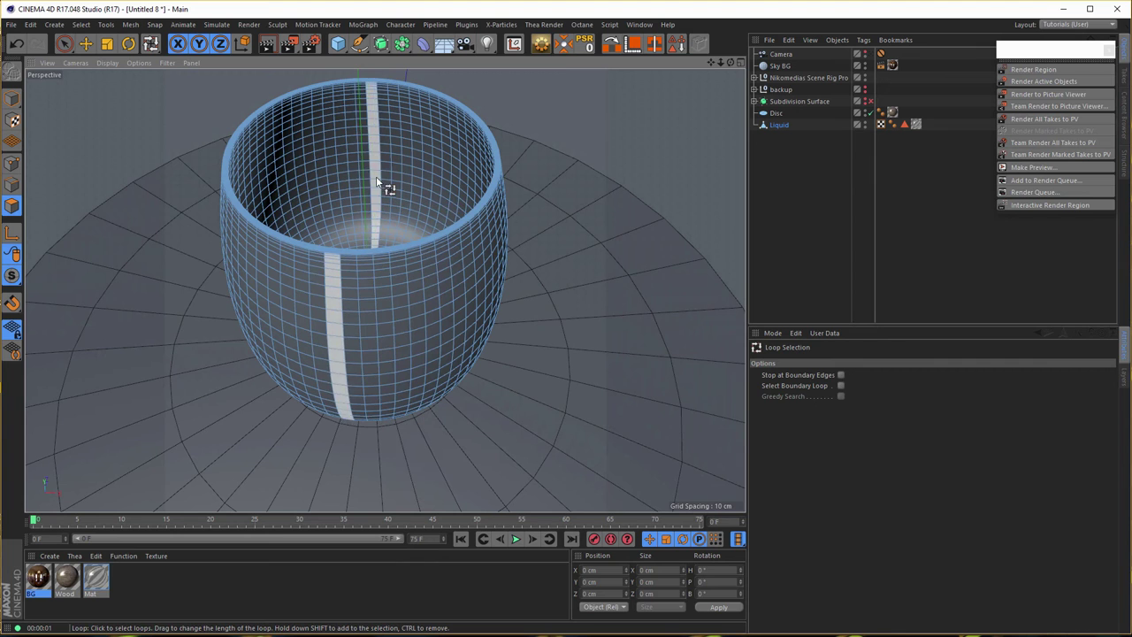
click(380, 174)
middle_click(576, 336)
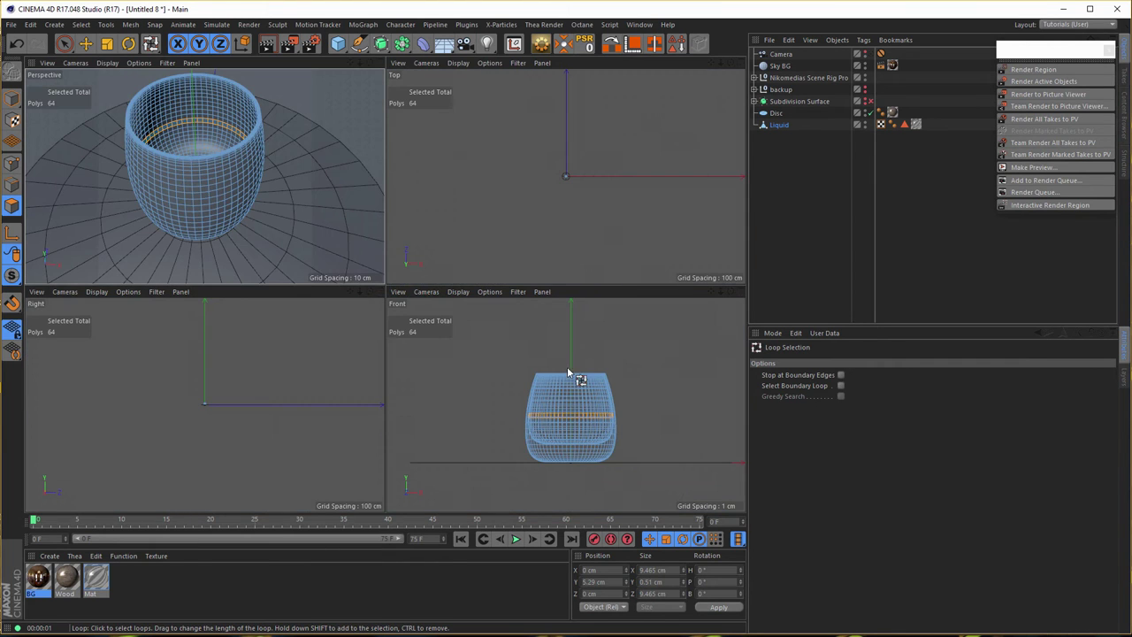
middle_click(573, 382)
middle_click(555, 368)
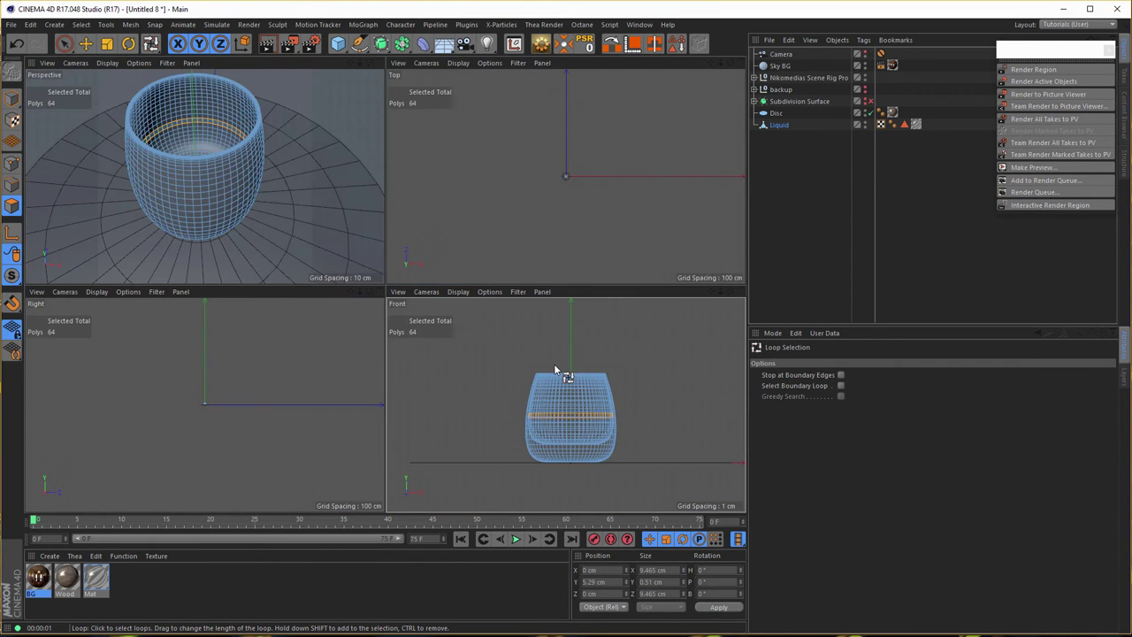
Pick a lower 64-polygon inner ring instead, then switch to Fill Selection (U~F)
click(208, 131)
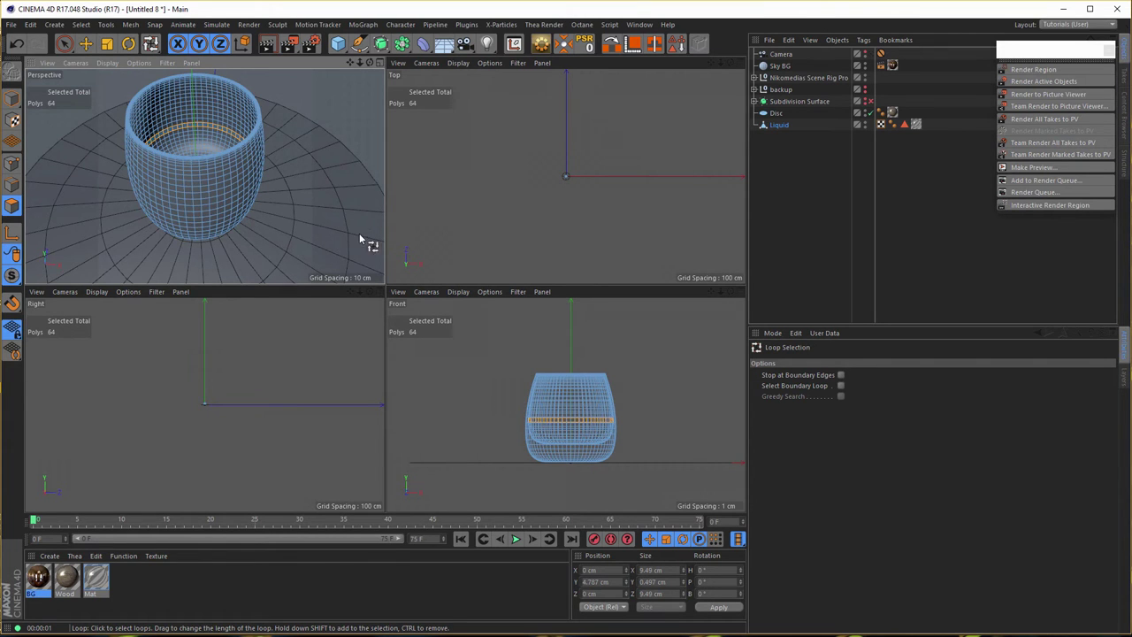
scroll(583, 440, up, 5)
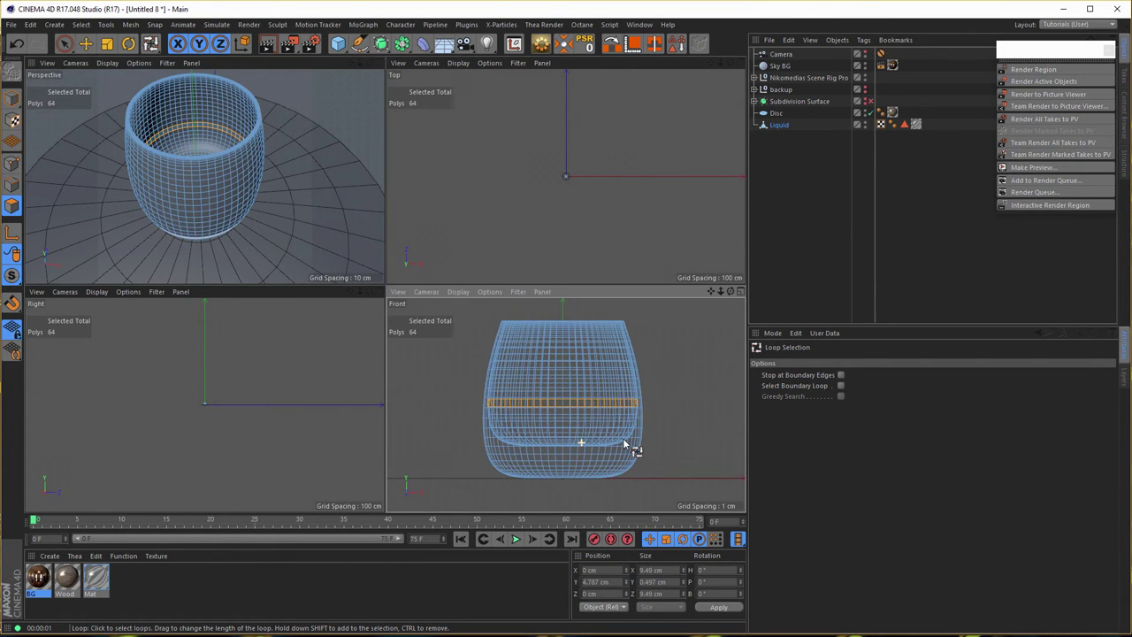
middle_click(227, 157)
scroll(380, 195, down, 2)
scroll(380, 196, down, 1)
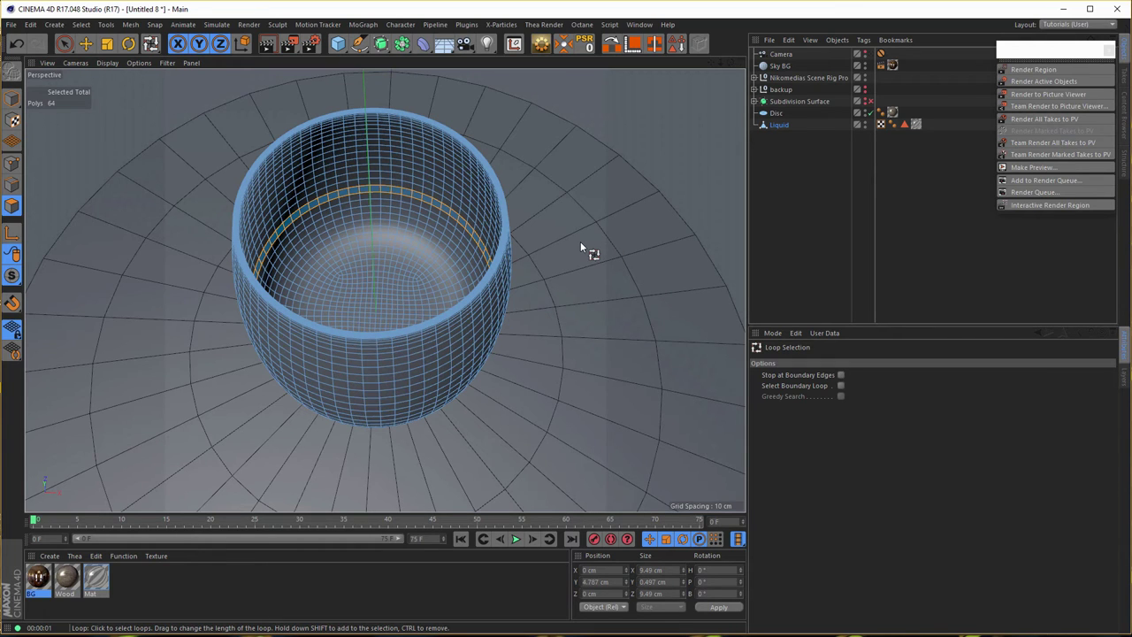
key(u)
key(f)
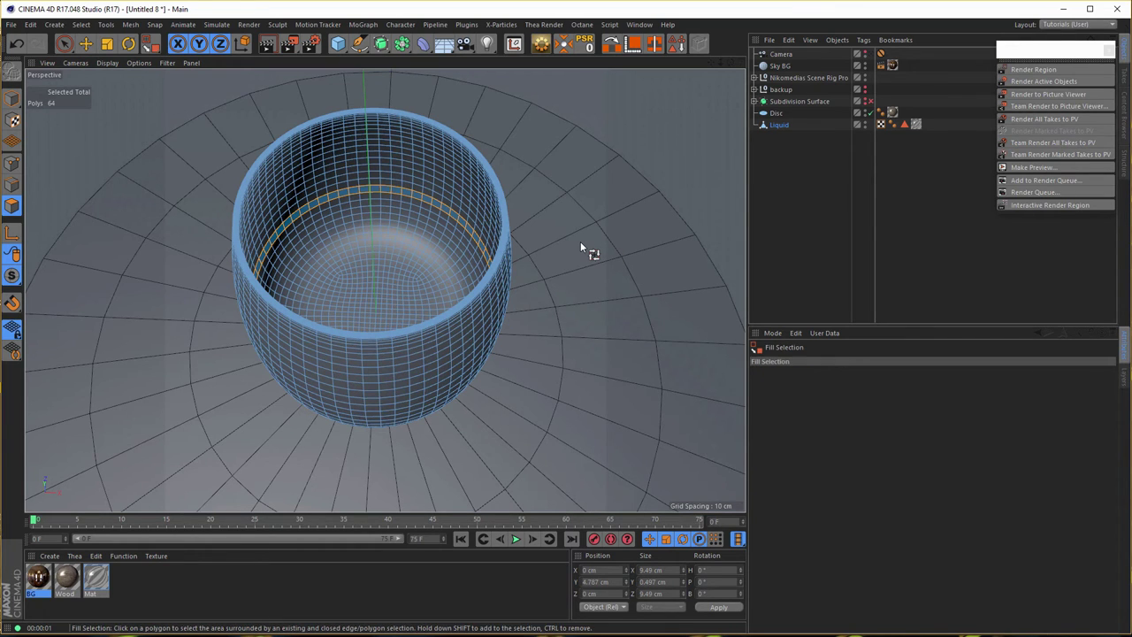
Fill-select the inner polygons below the ring and store them as a selection tag named Fluid
click(352, 234)
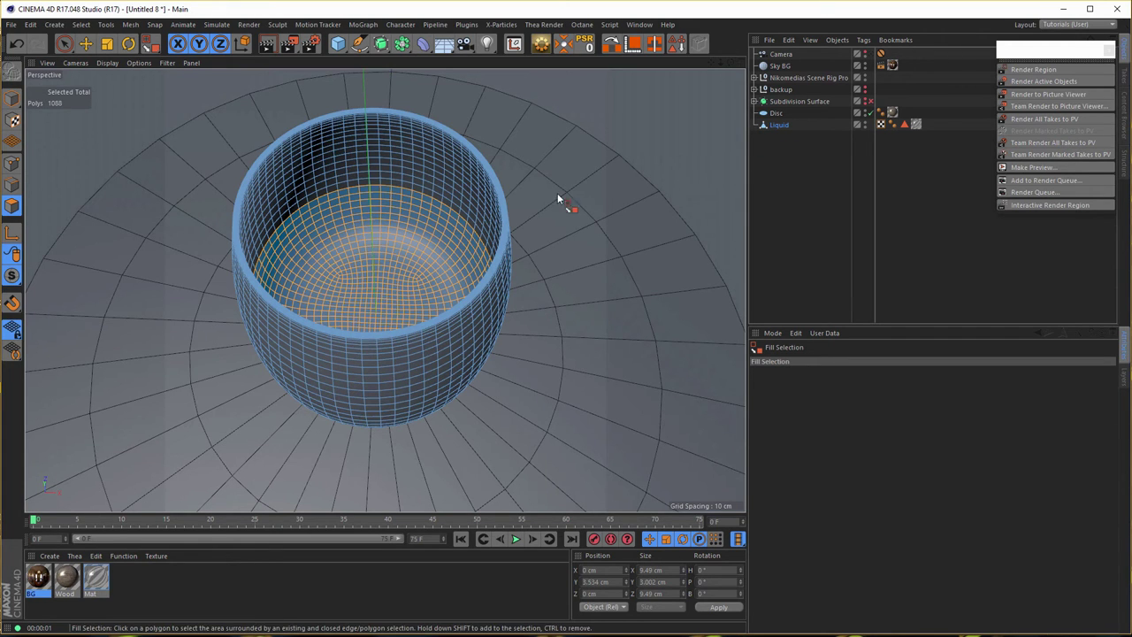
click(542, 231)
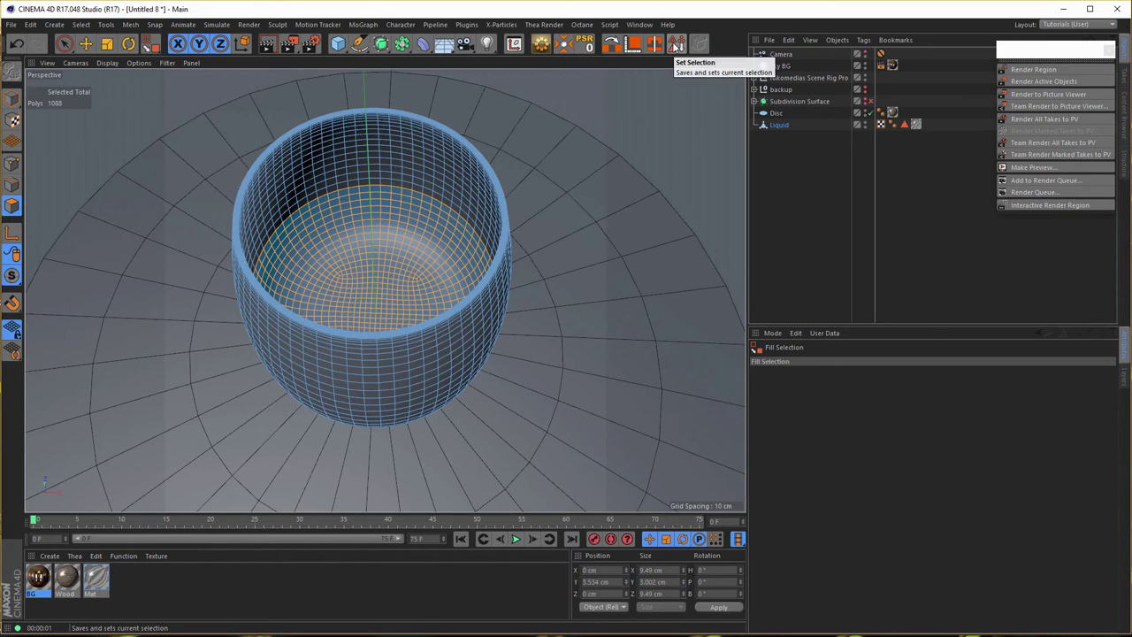
click(675, 46)
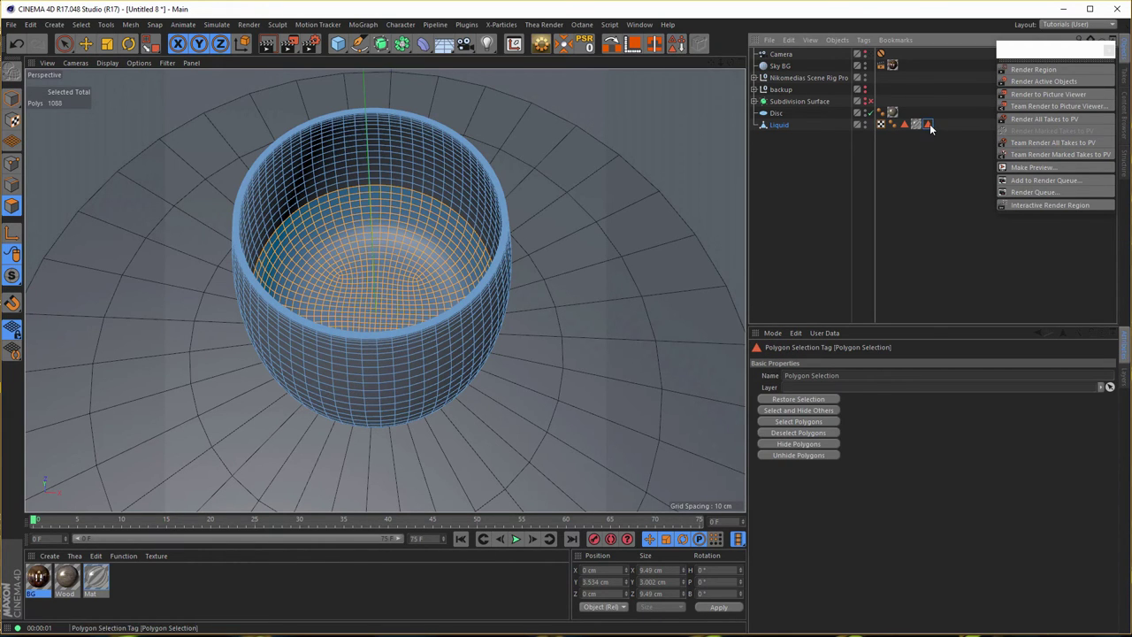
text(Fluid)
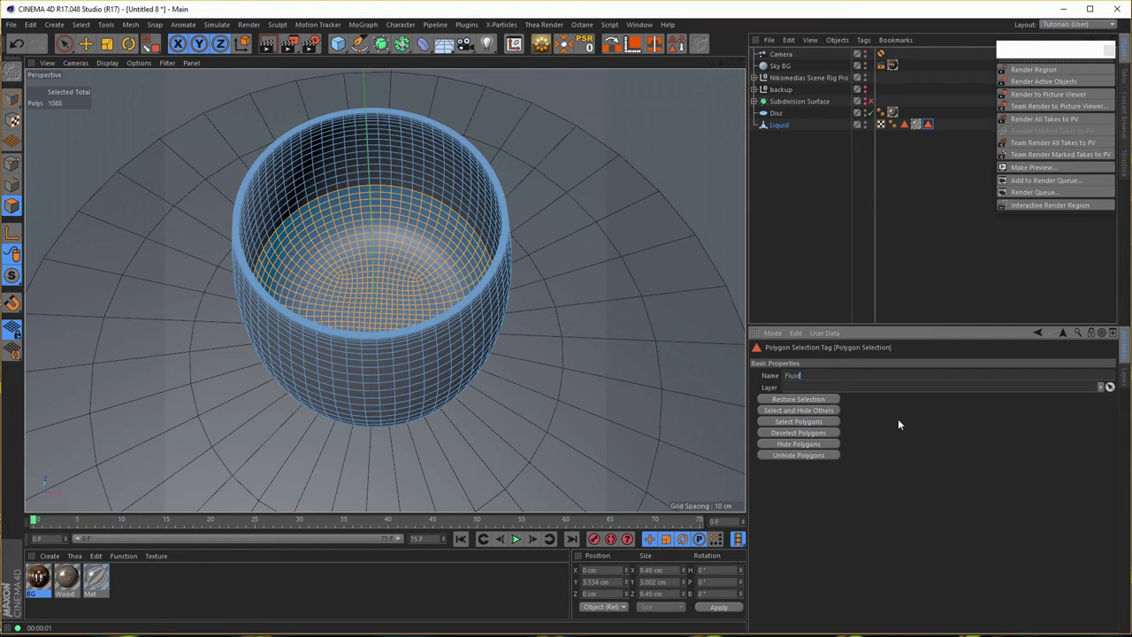
key(Return)
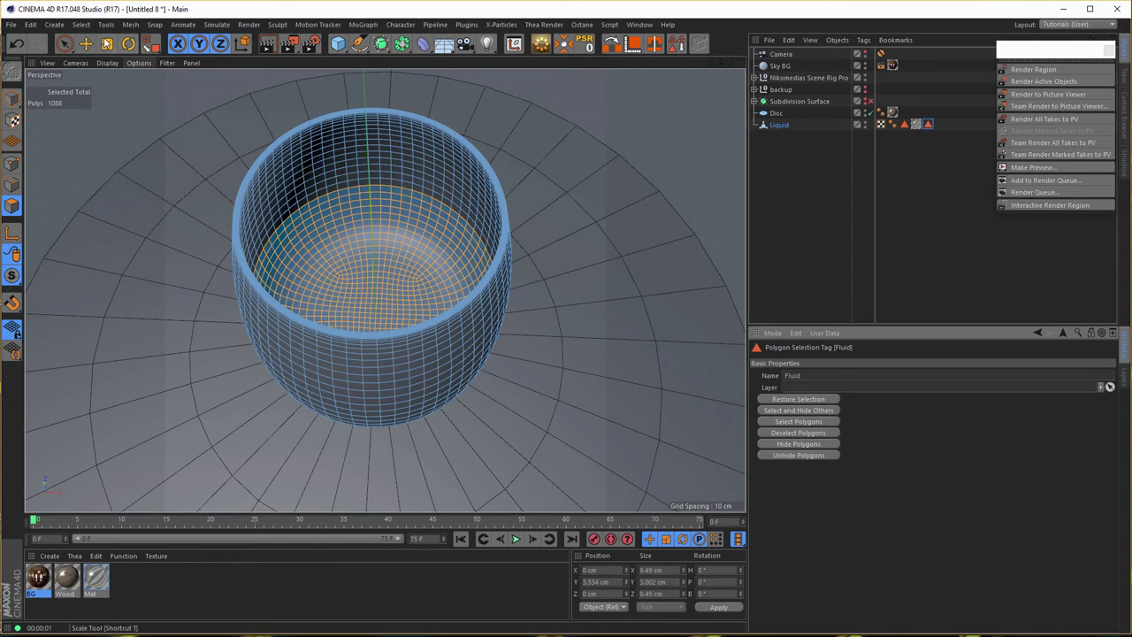
click(80, 24)
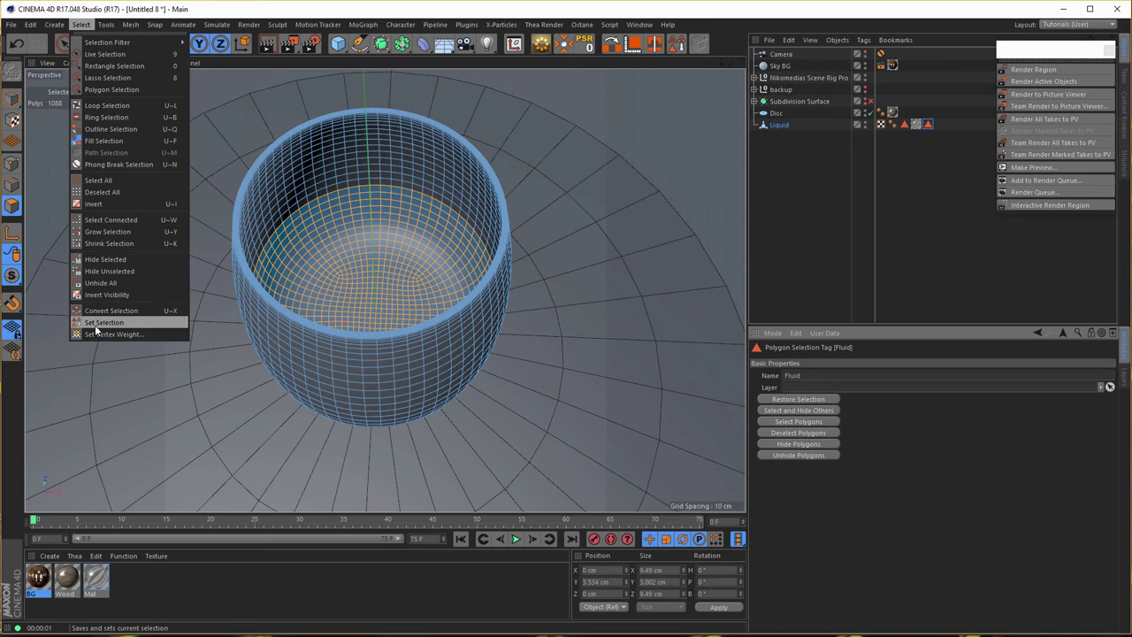
Split the selected liquid polygons into a new object and delete the duplicate upper Liquid cup
click(740, 99)
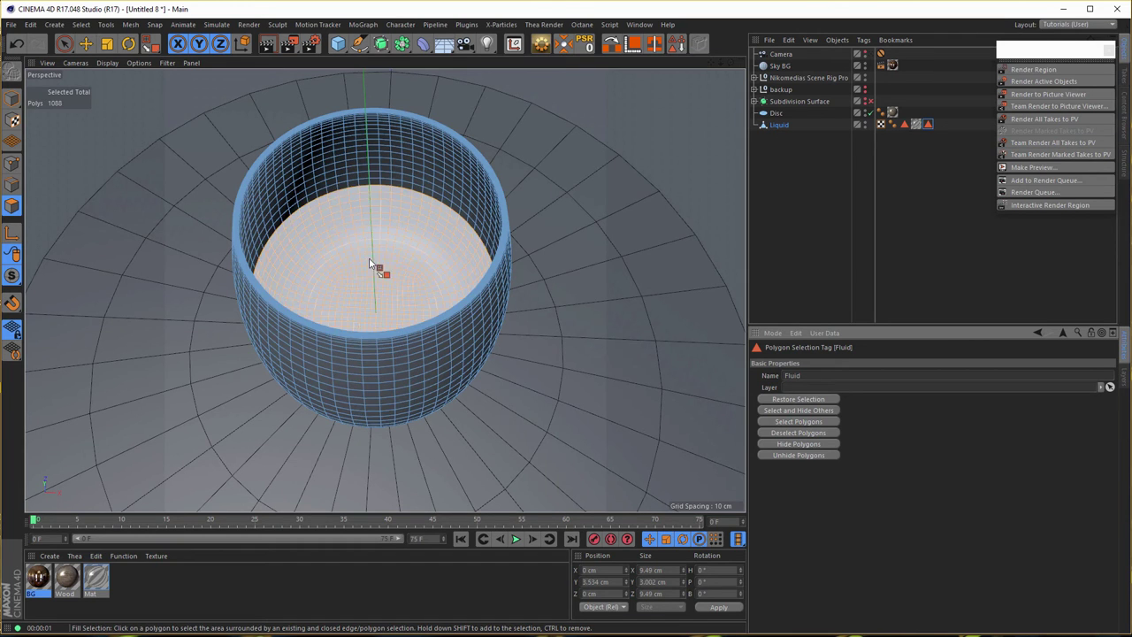
right_click(607, 174)
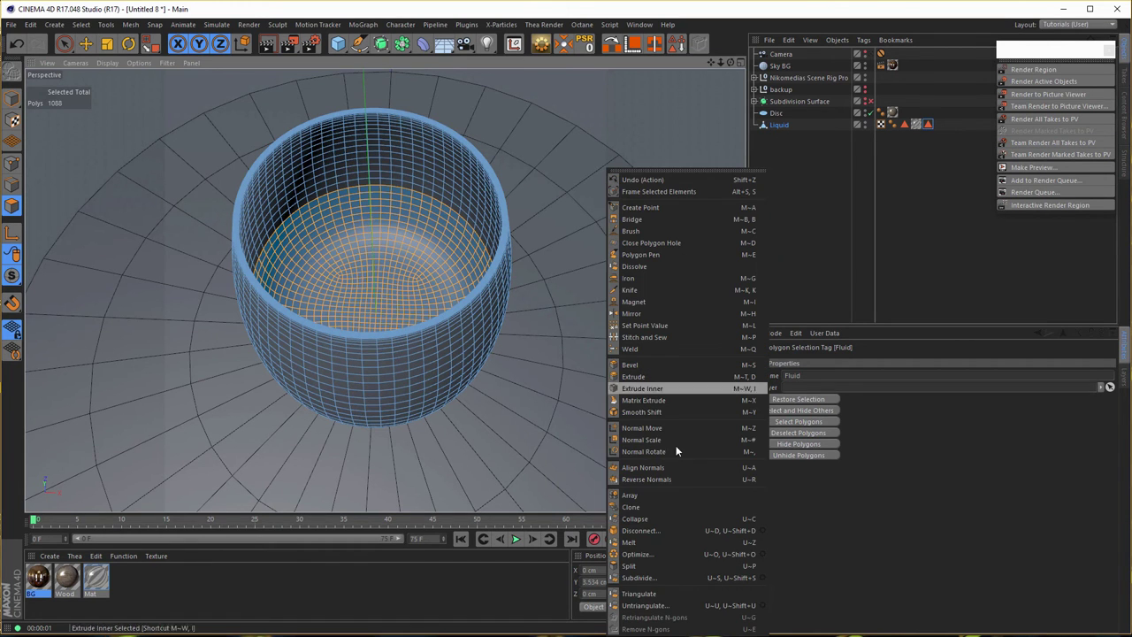
click(629, 566)
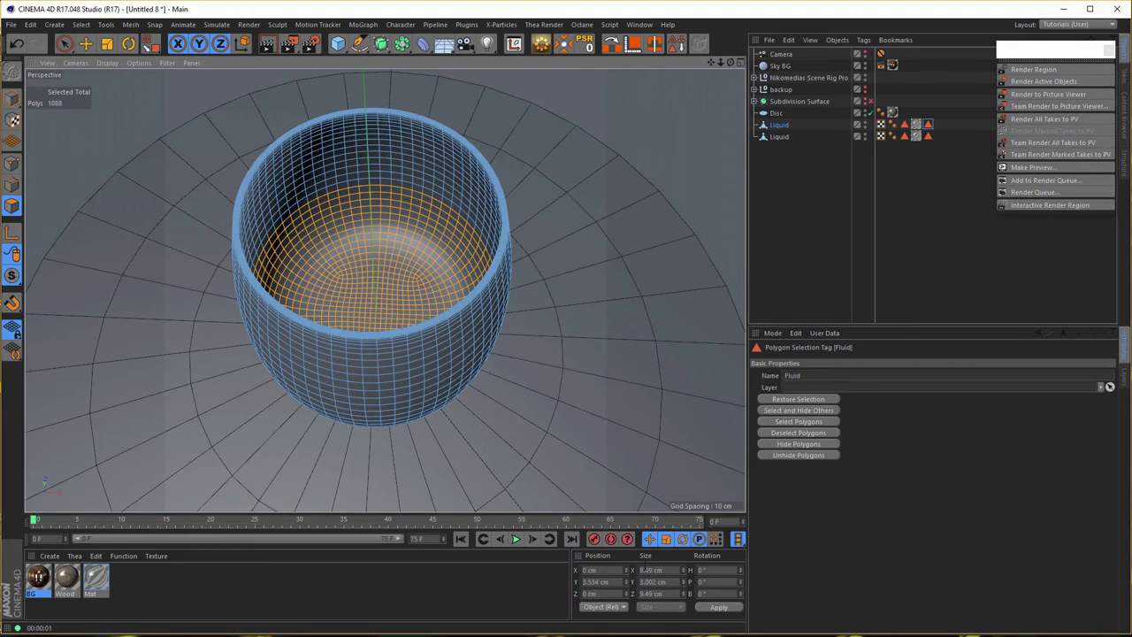
click(777, 136)
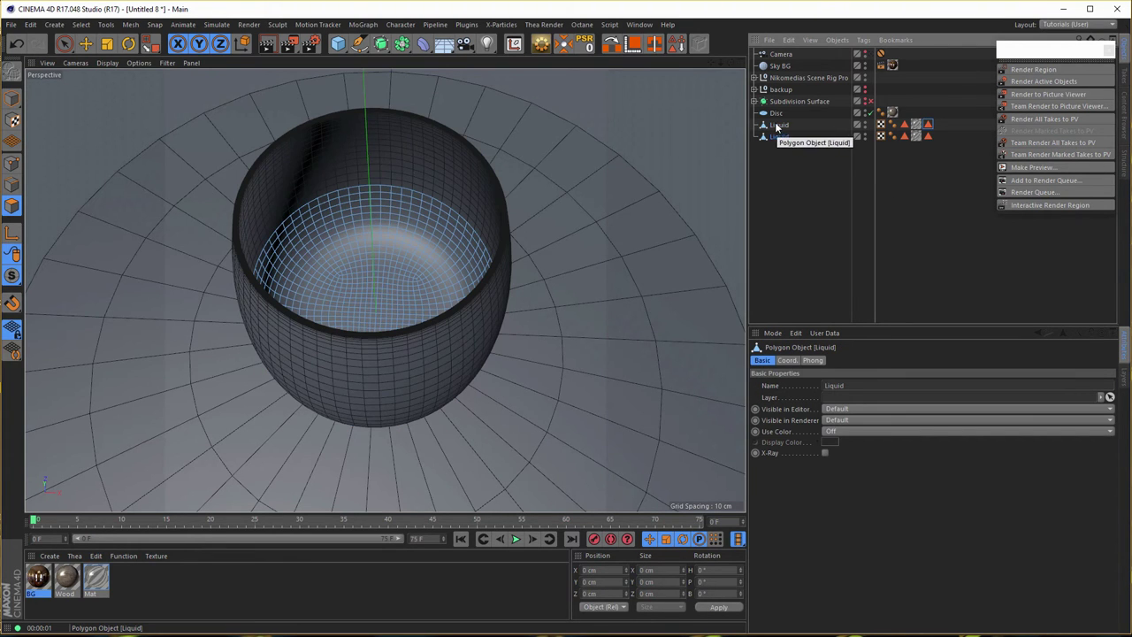
click(773, 125)
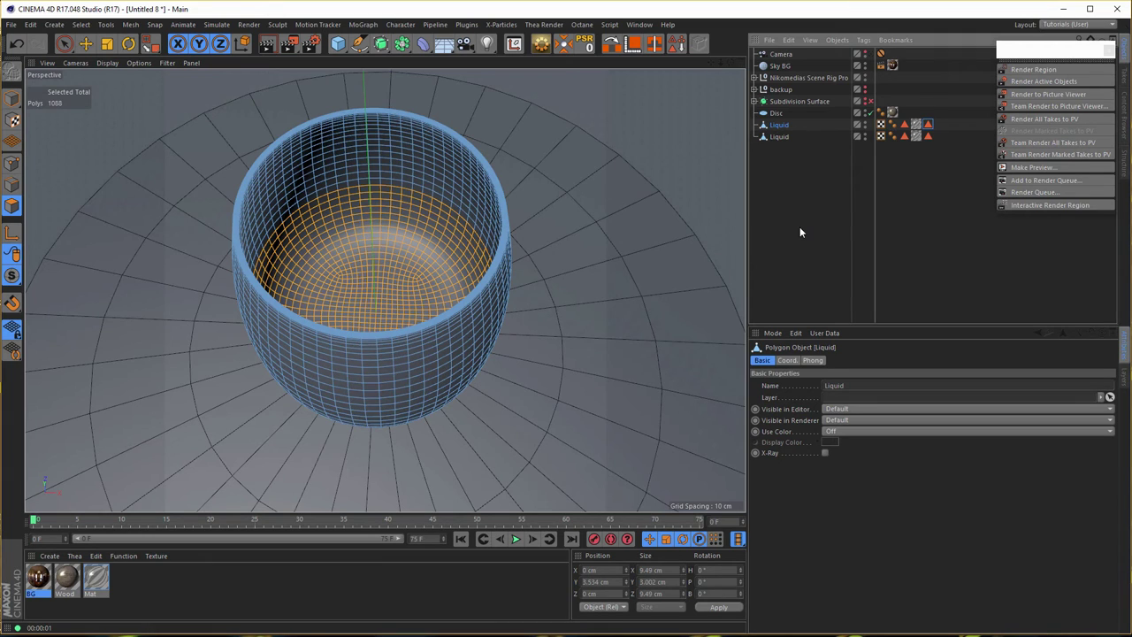
key(Delete)
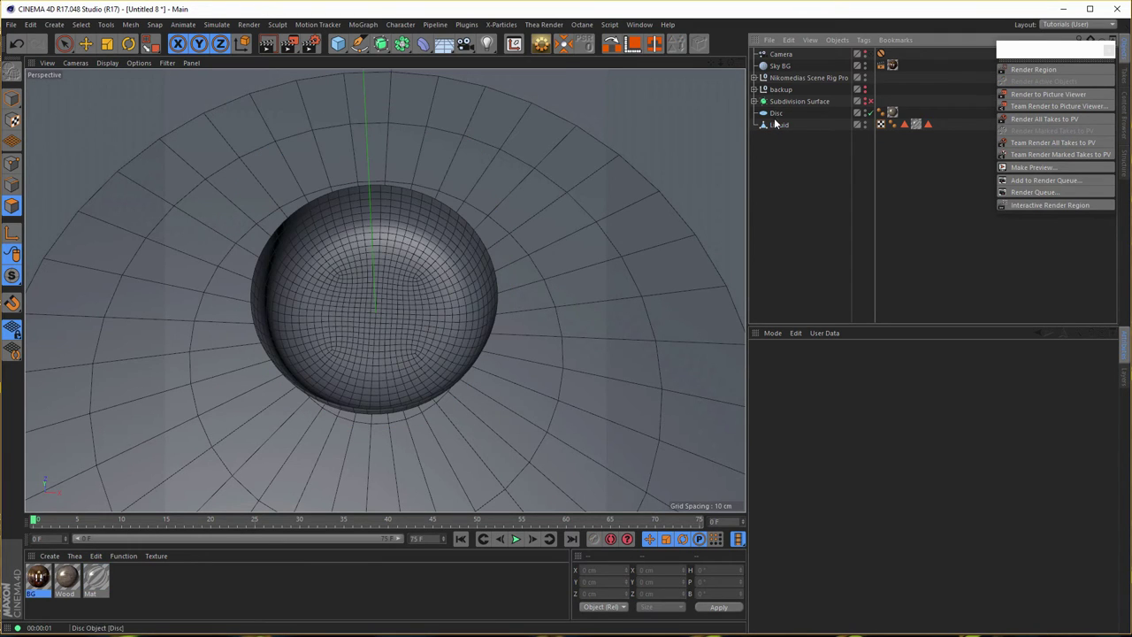
Remove the Polygon Selection tag from the remaining Liquid object and view it from the side
click(905, 125)
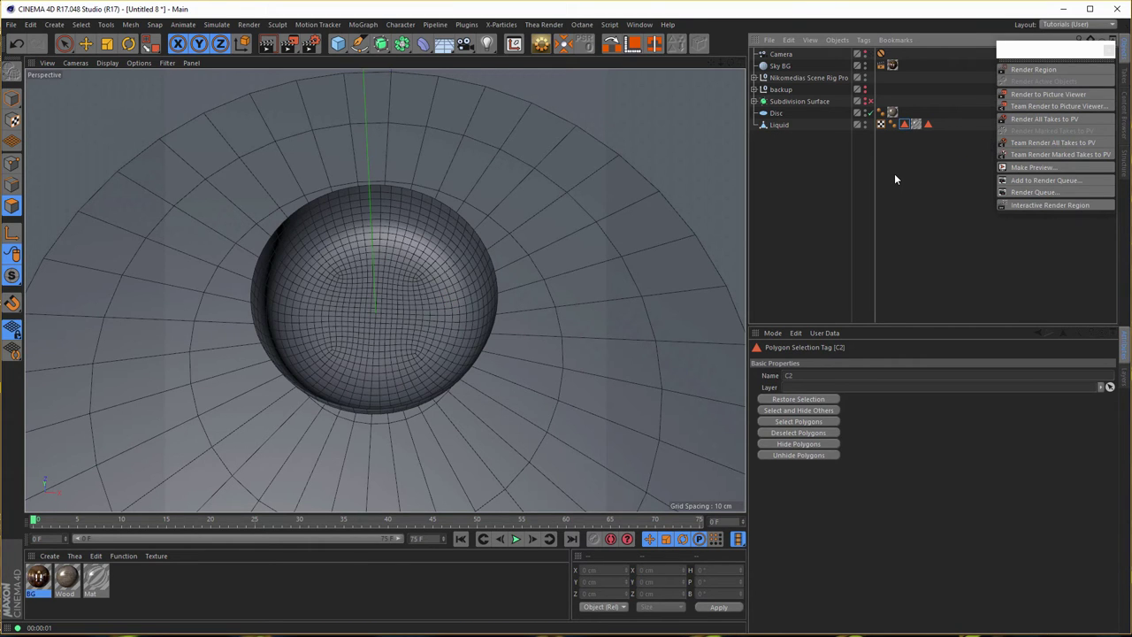
key(Delete)
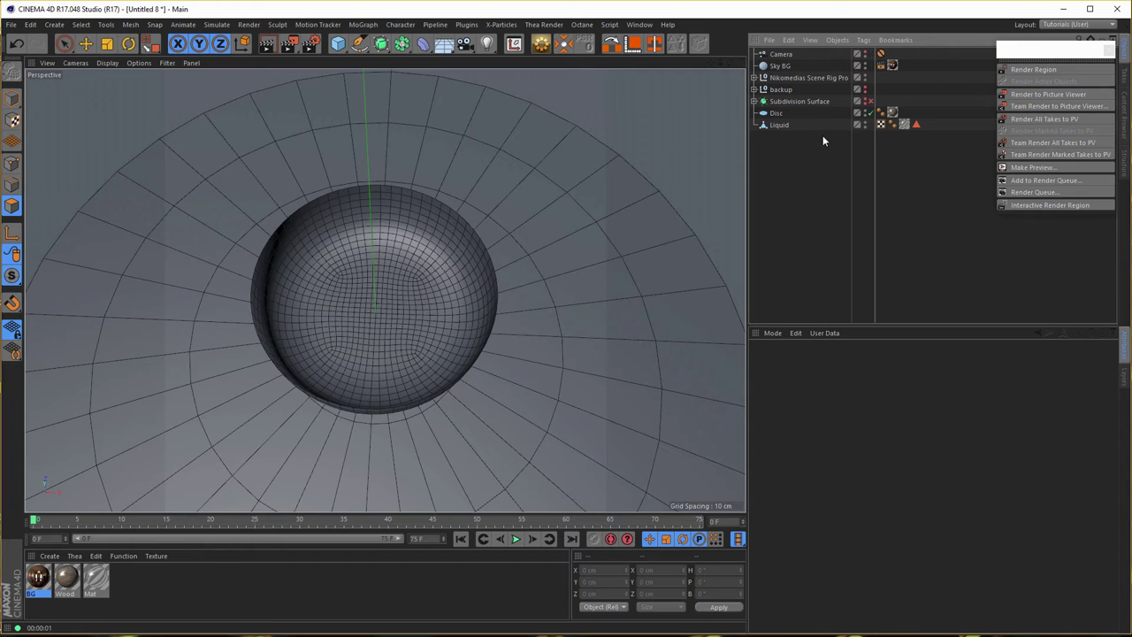
click(778, 125)
mouse_move(394, 317)
alt+mouse_down()
mouse_move(387, 431)
mouse_move(398, 371)
mouse_move(444, 362)
alt+mouse_up()
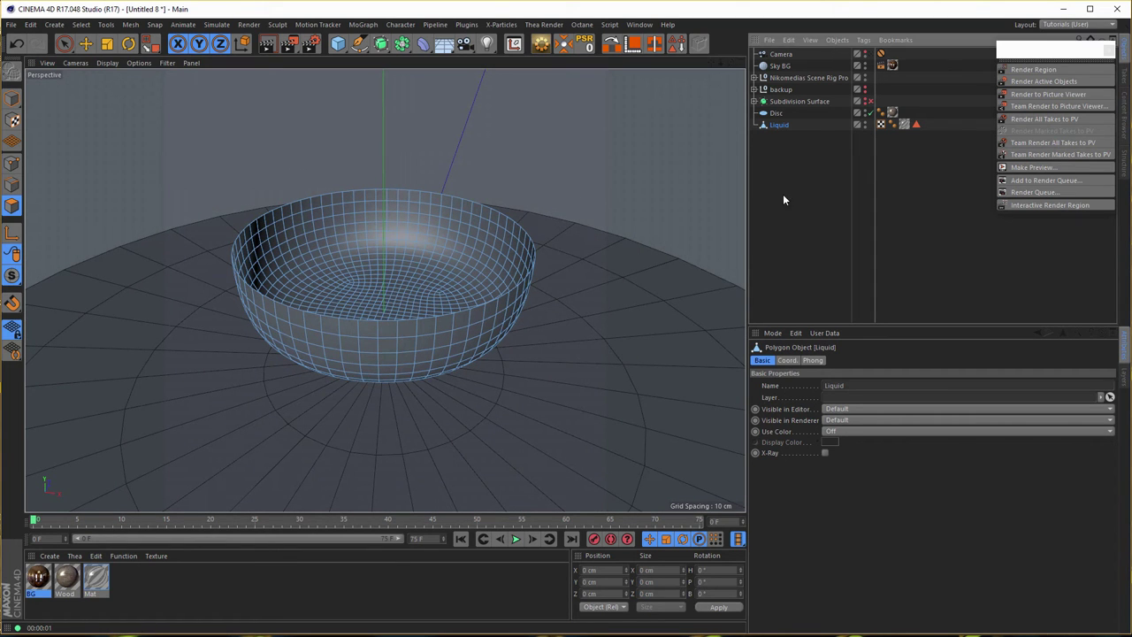
click(13, 207)
key(u)
key(f)
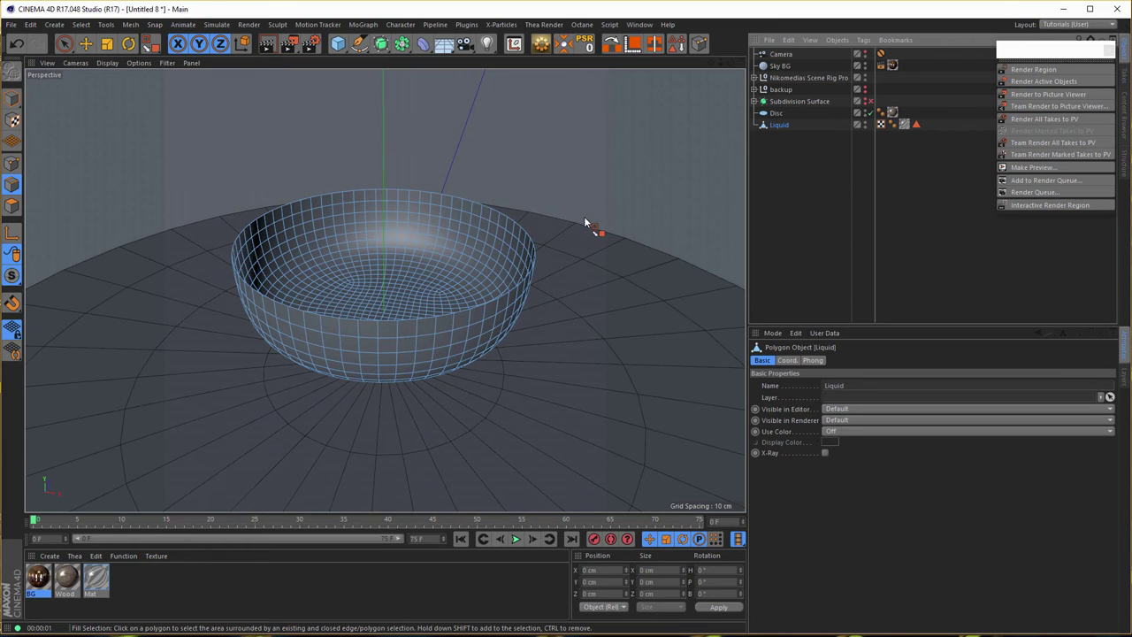
click(494, 216)
right_click(599, 177)
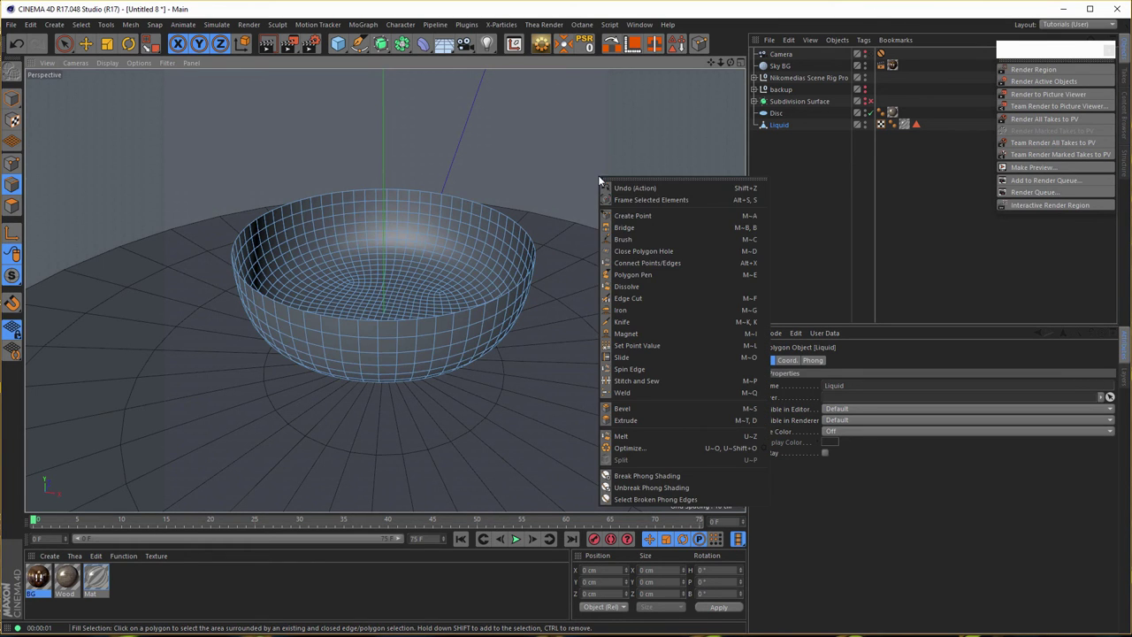
click(635, 252)
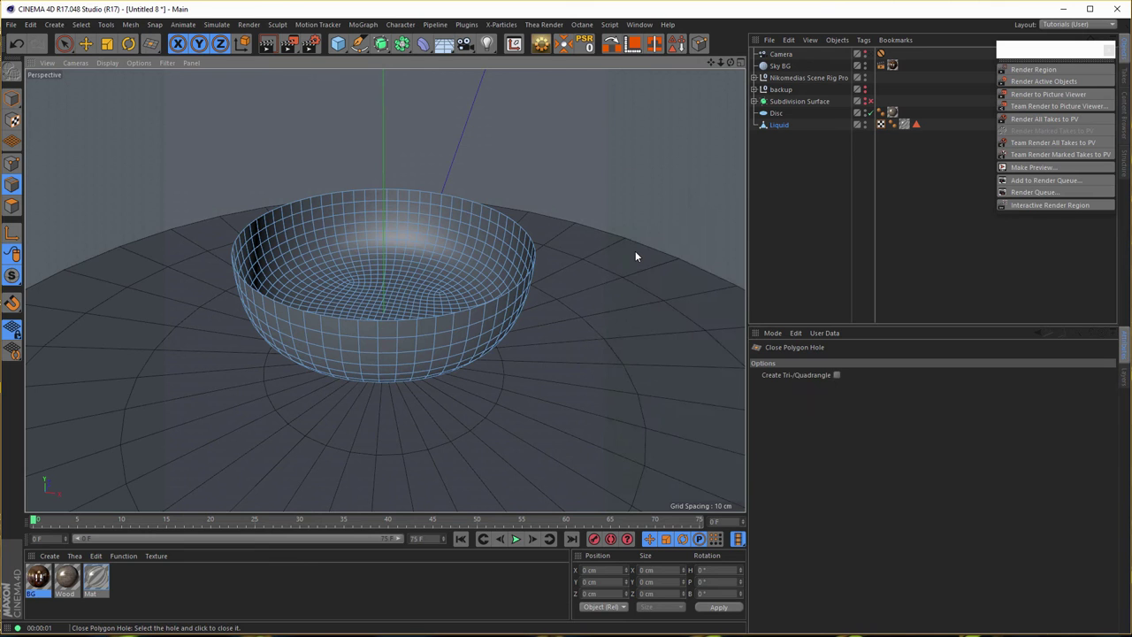
click(535, 246)
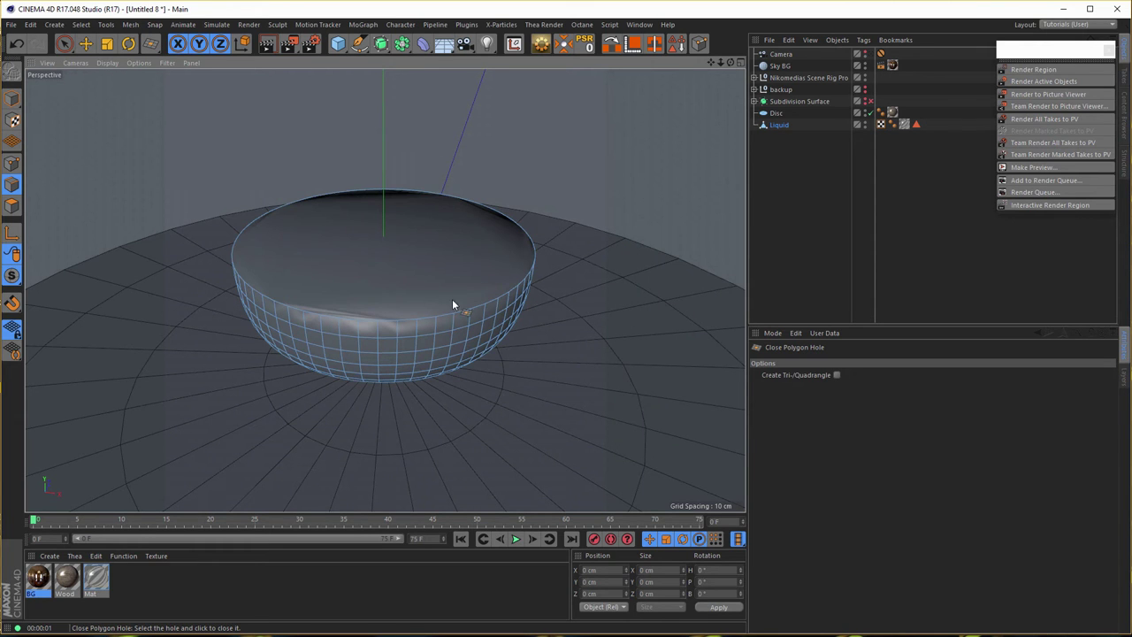
alt+drag(364, 319, 397, 325)
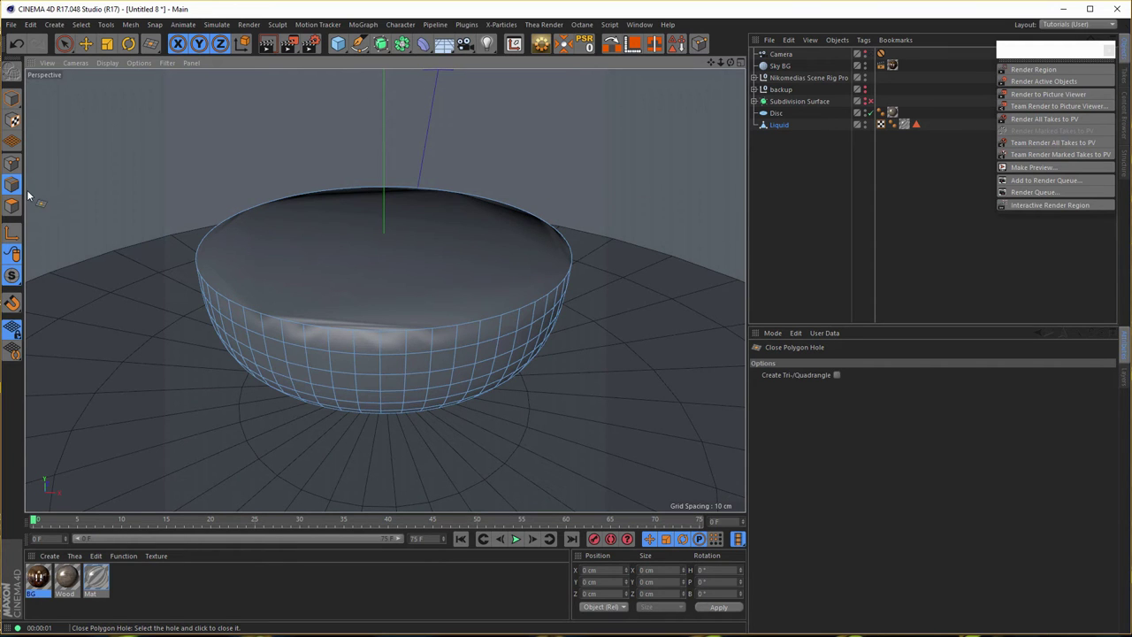
key(ctrl+z)
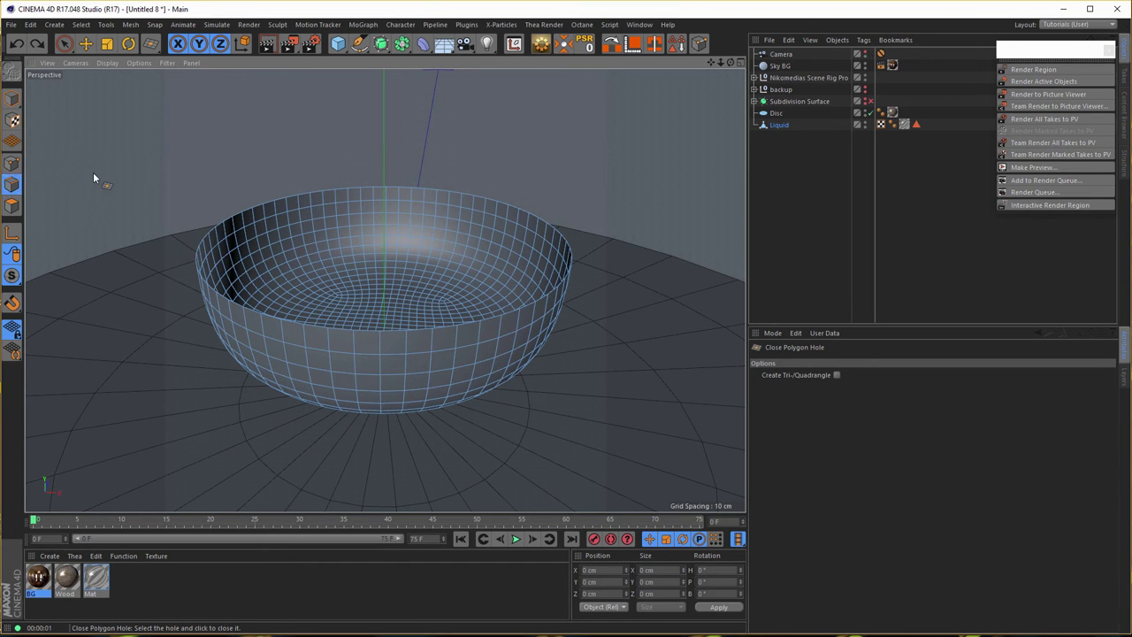
Loop-select the bowl's top rim edges and scale them inward toward the centre
key(u)
key(l)
click(295, 325)
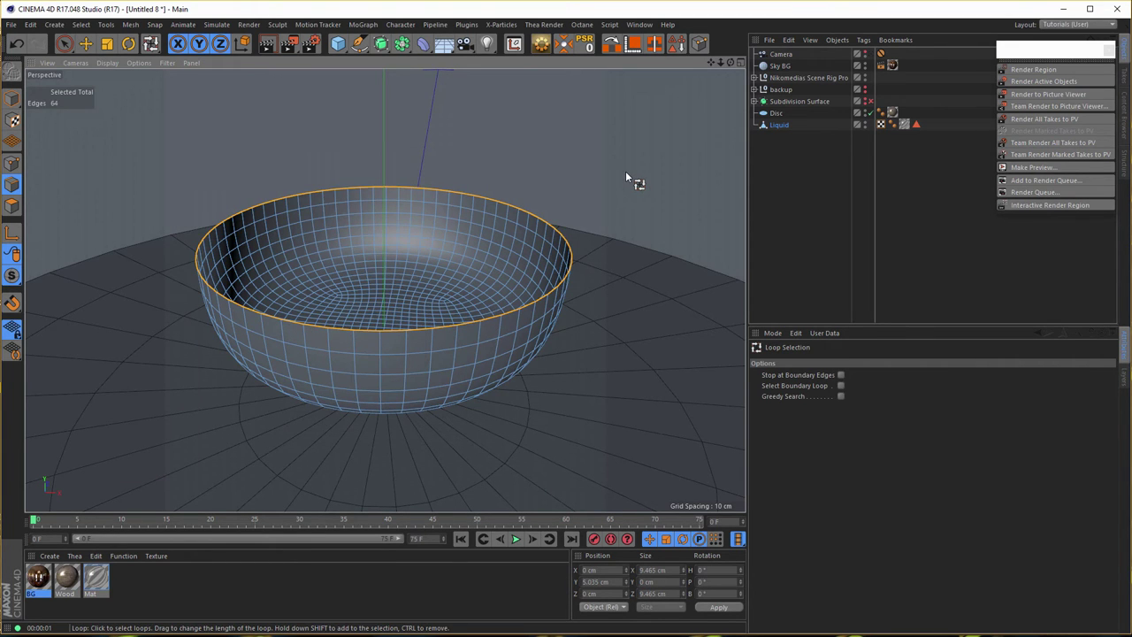
key(t)
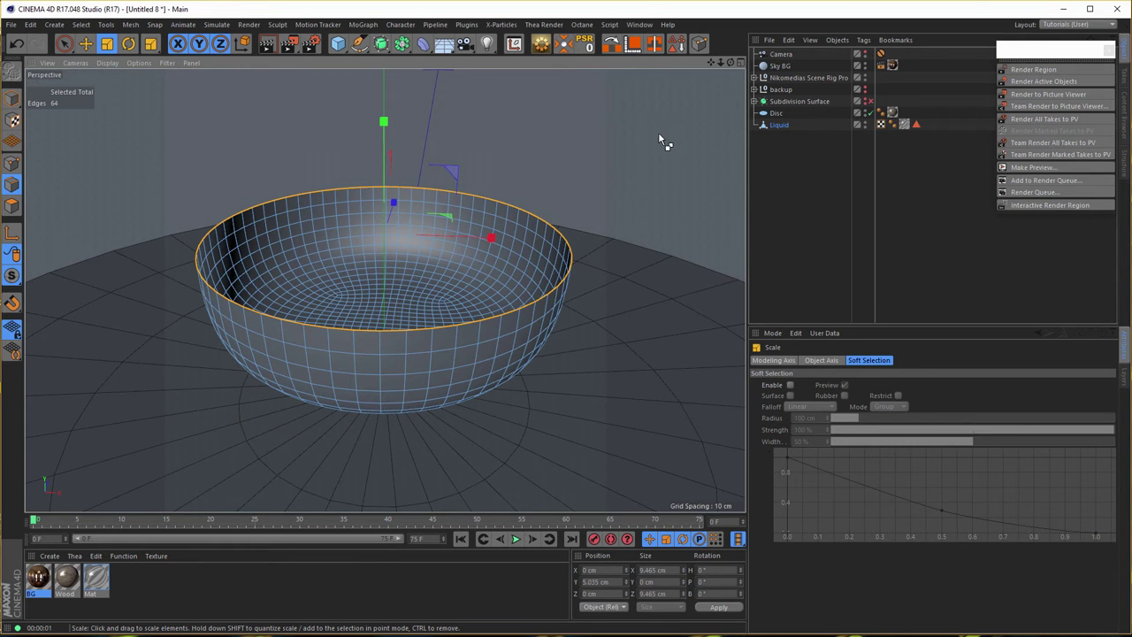
drag(669, 129, 571, 257)
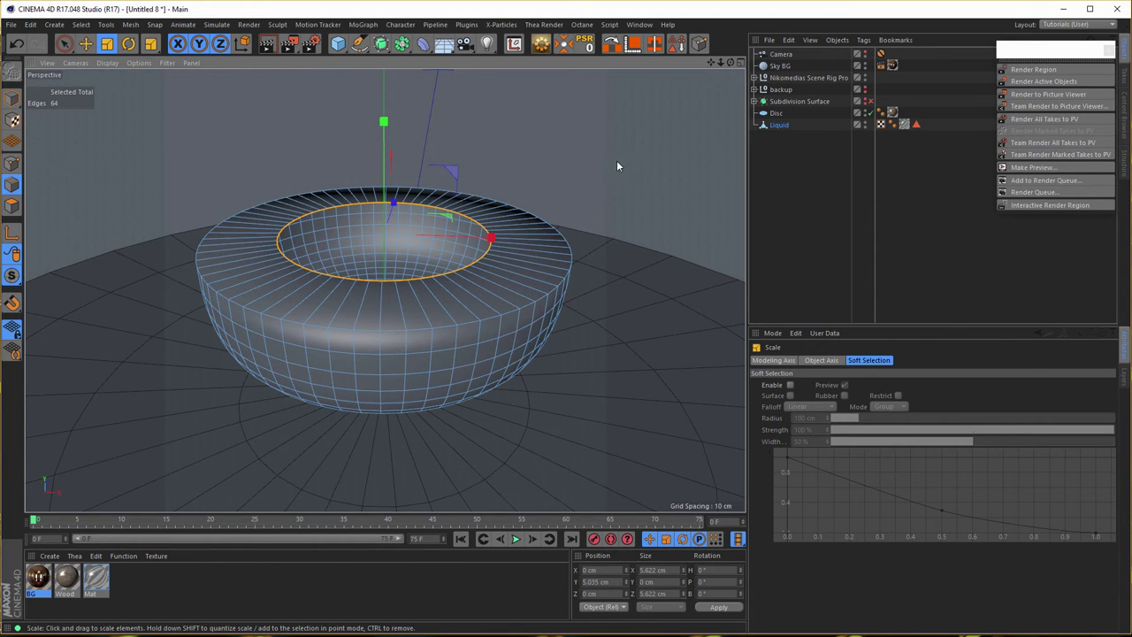
Weld the rim loop into a single centre point to cap the bowl
right_click(615, 129)
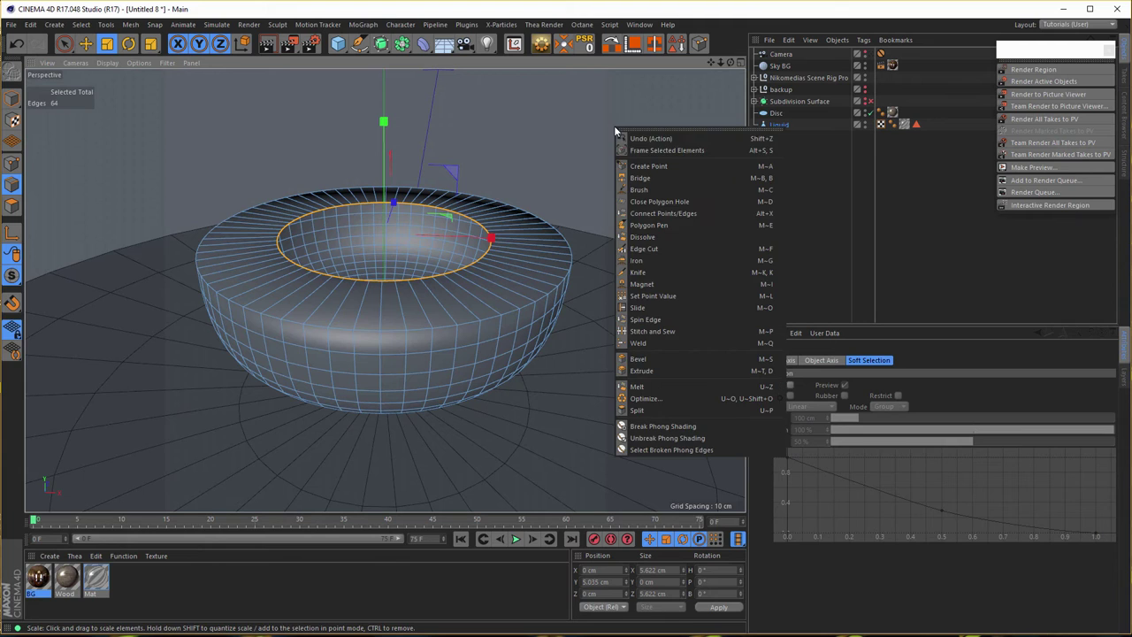
click(641, 343)
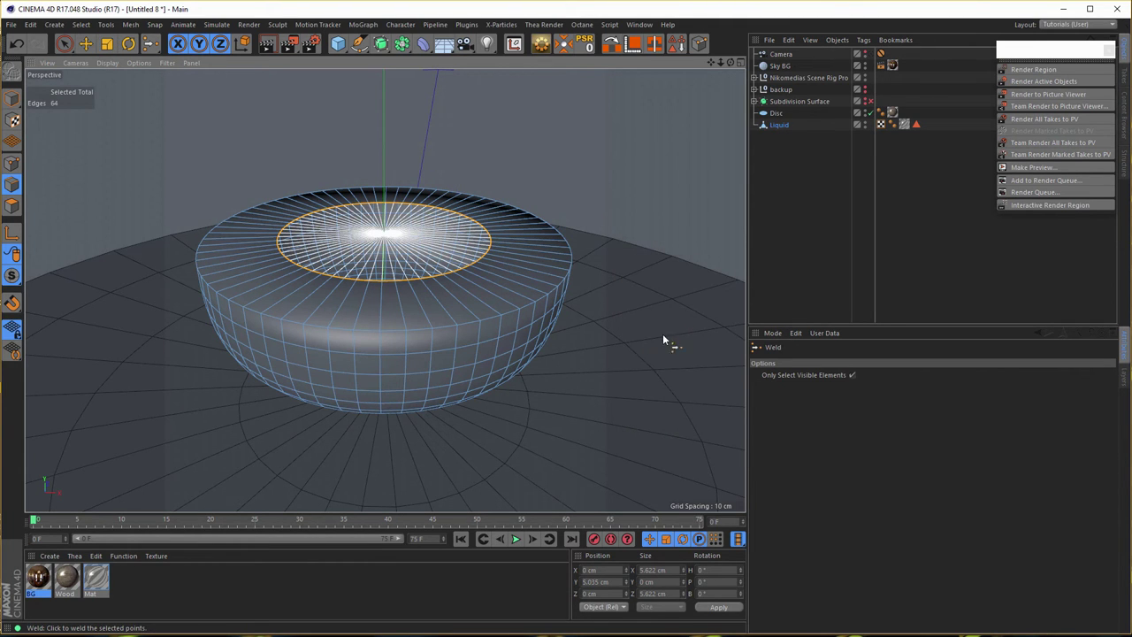
click(664, 337)
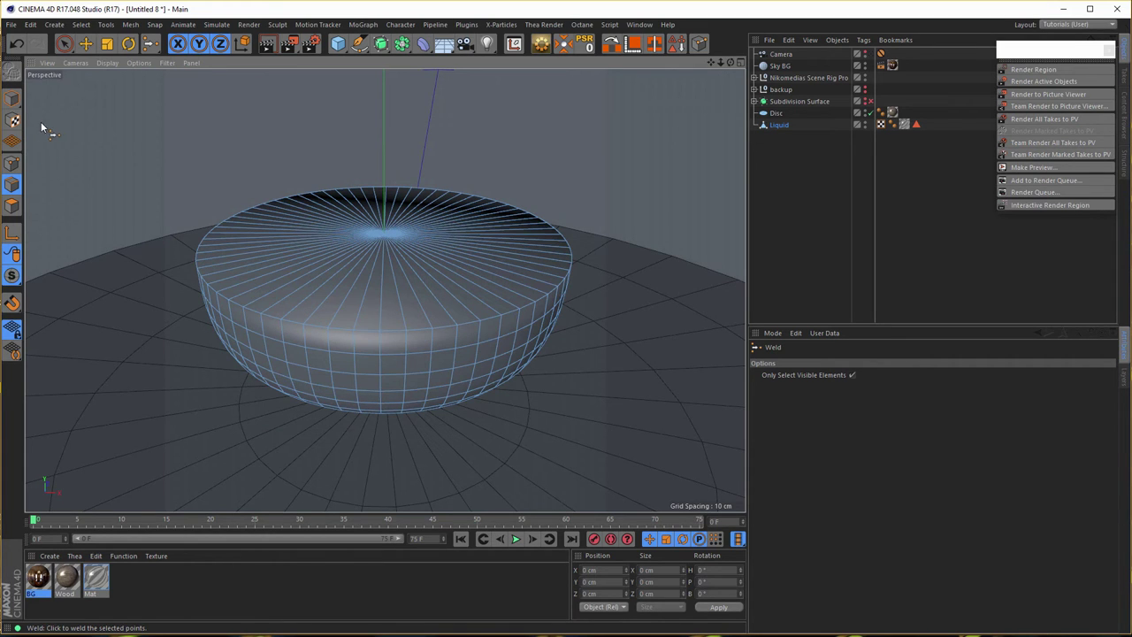
right_click(91, 142)
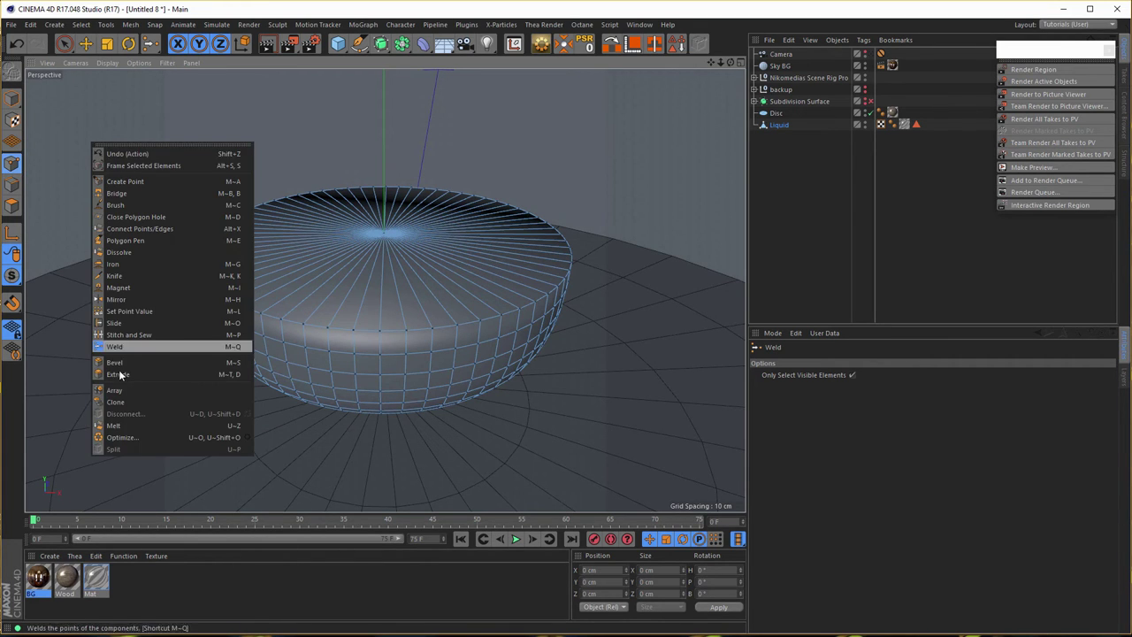
alt+drag(513, 281, 473, 268)
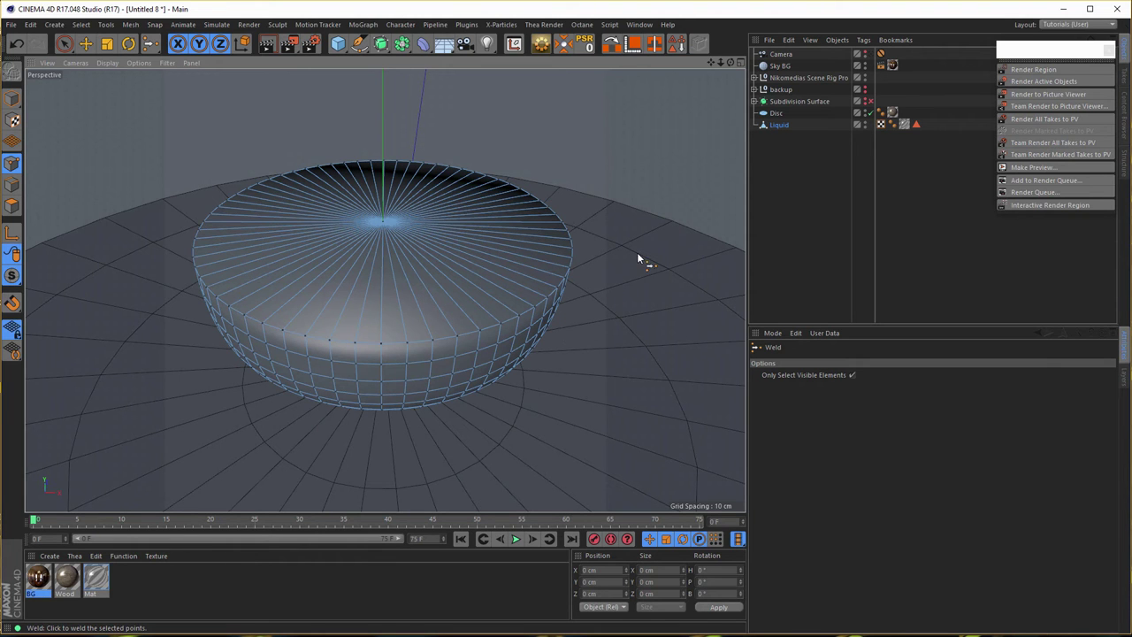
Loop-select the outer rim edge of the Liquid's cap in Edges mode
click(13, 185)
key(u)
key(l)
click(380, 346)
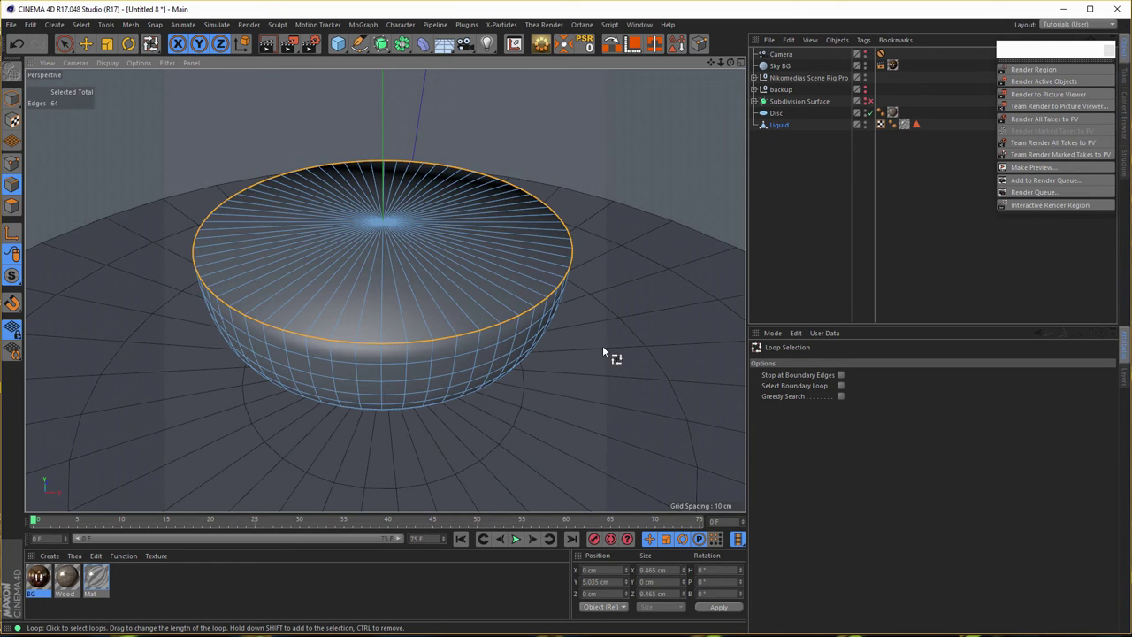
scroll(575, 279, up, 3)
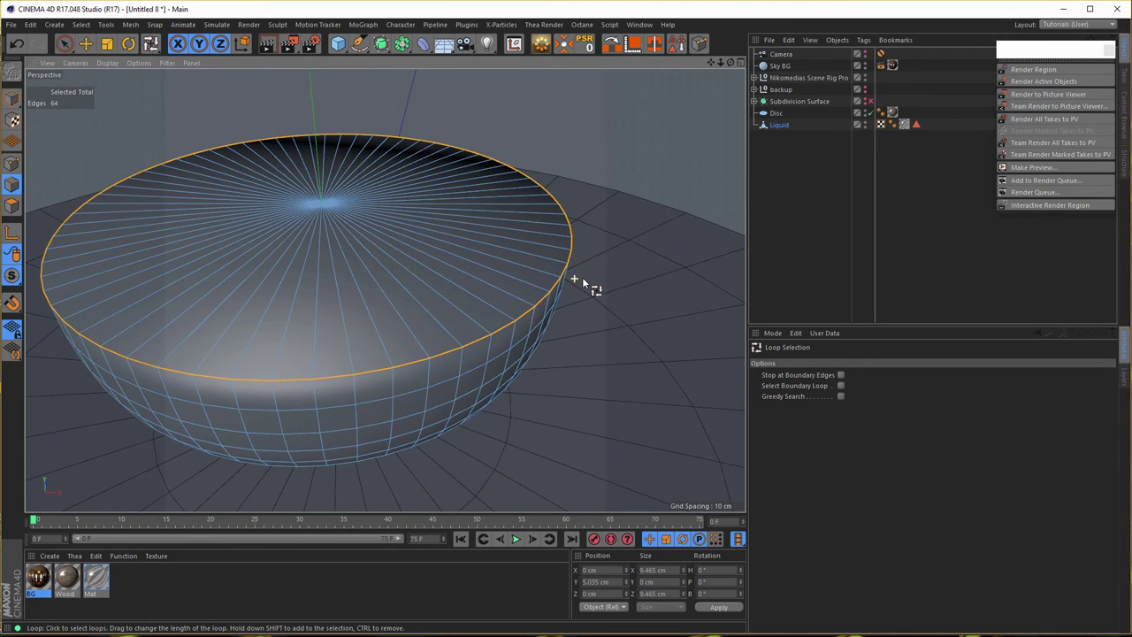
alt+drag(563, 285, 592, 276)
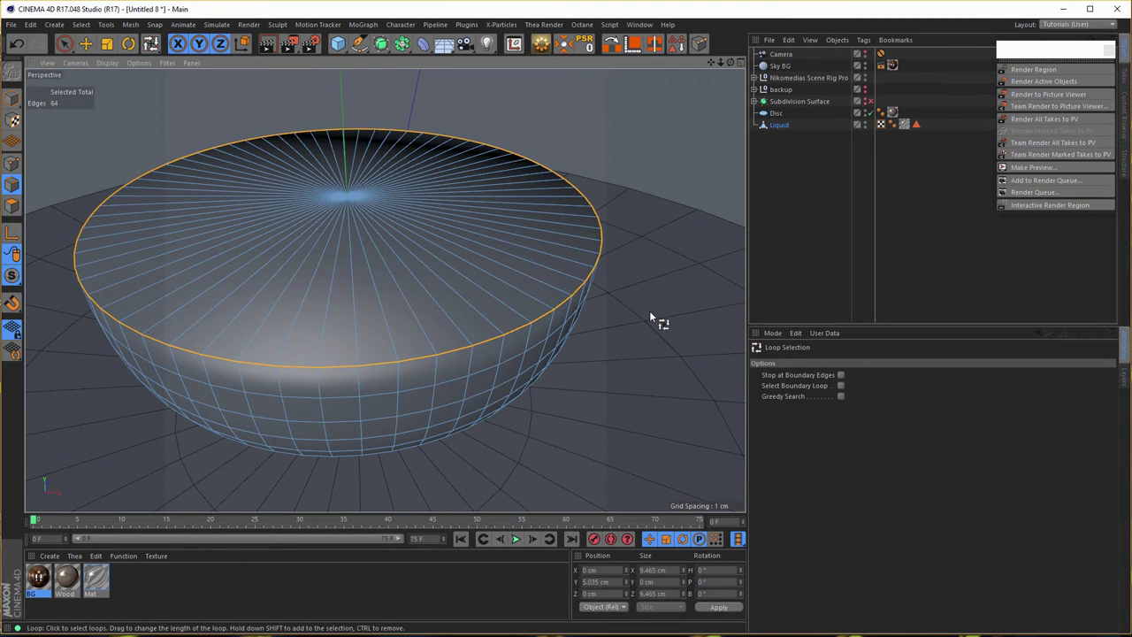
Bevel the rim loop by 0.16 cm with the Bevel tool in Solid mode
key(m)
key(s)
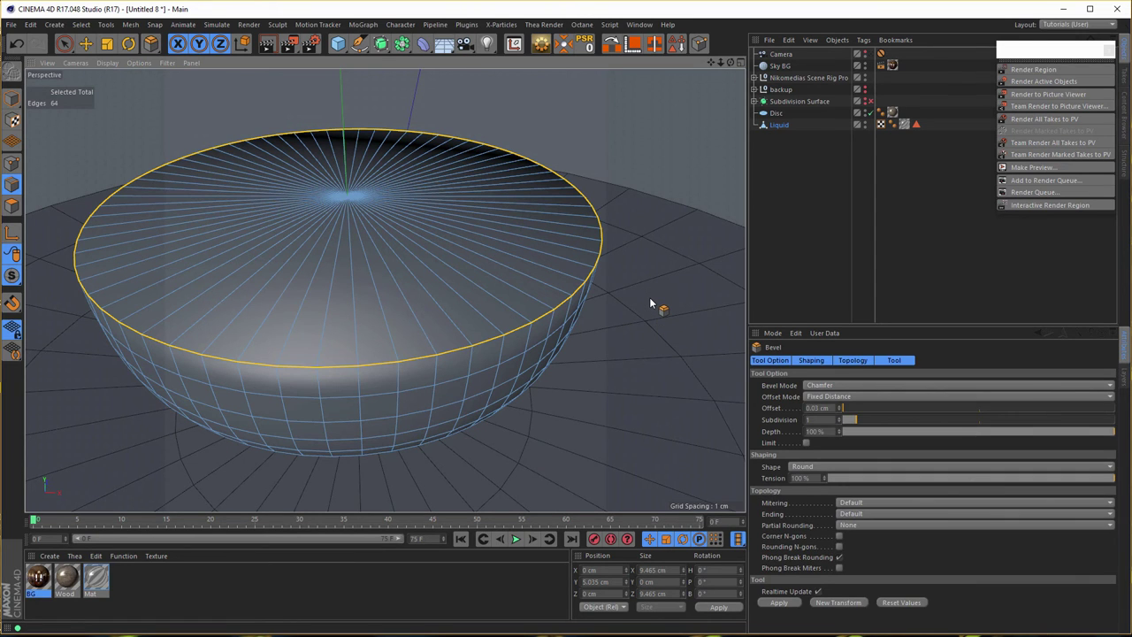
drag(652, 305, 722, 305)
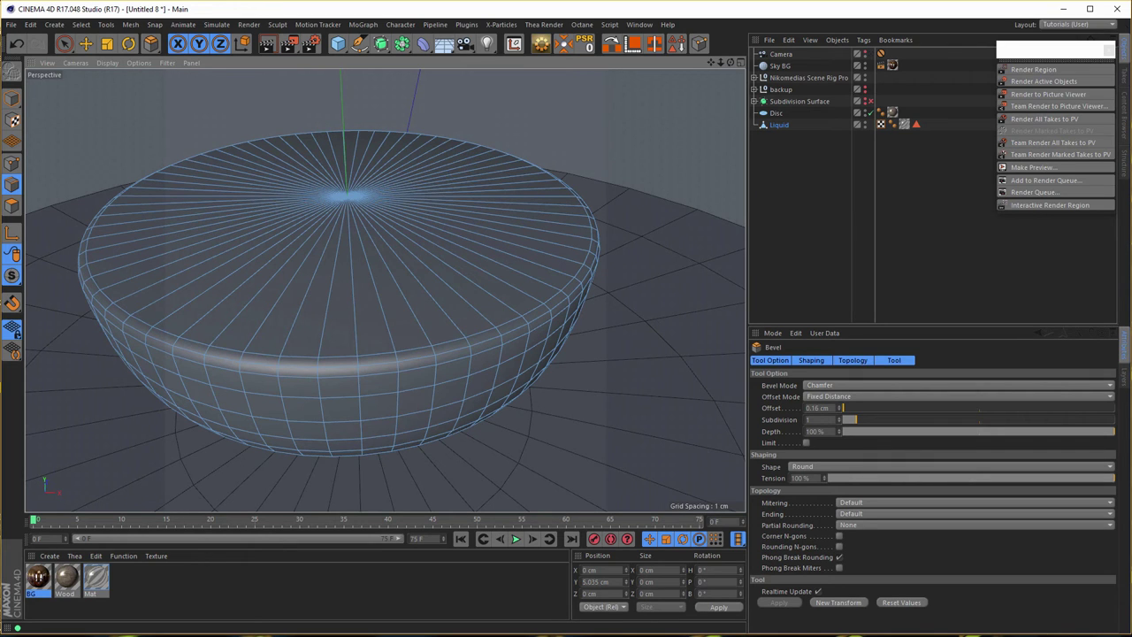
drag(722, 305, 721, 305)
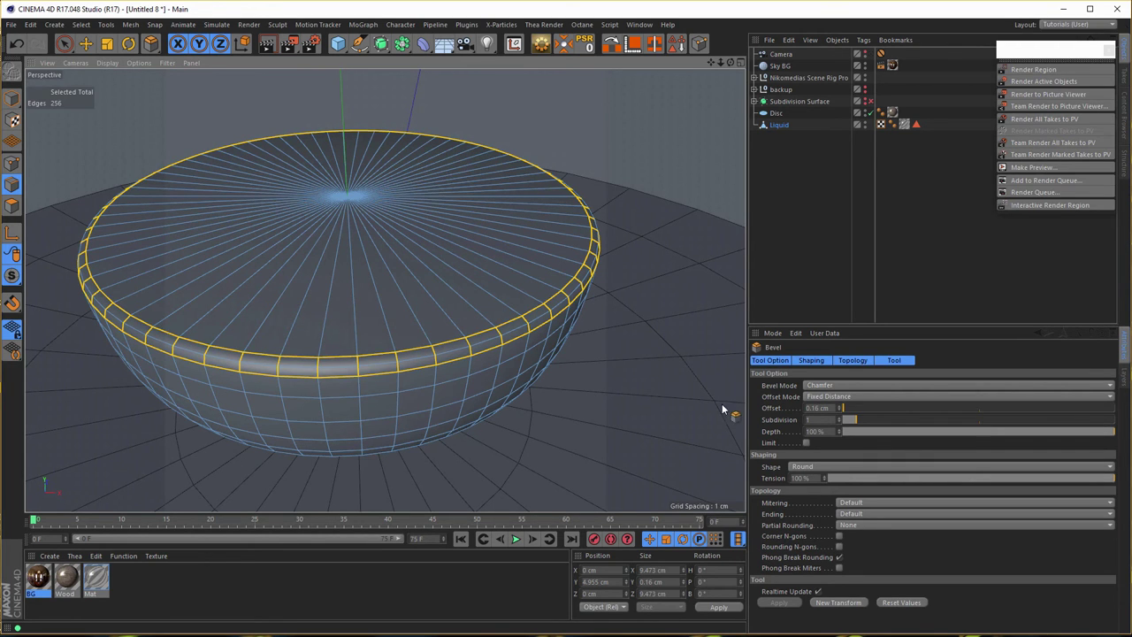
click(829, 386)
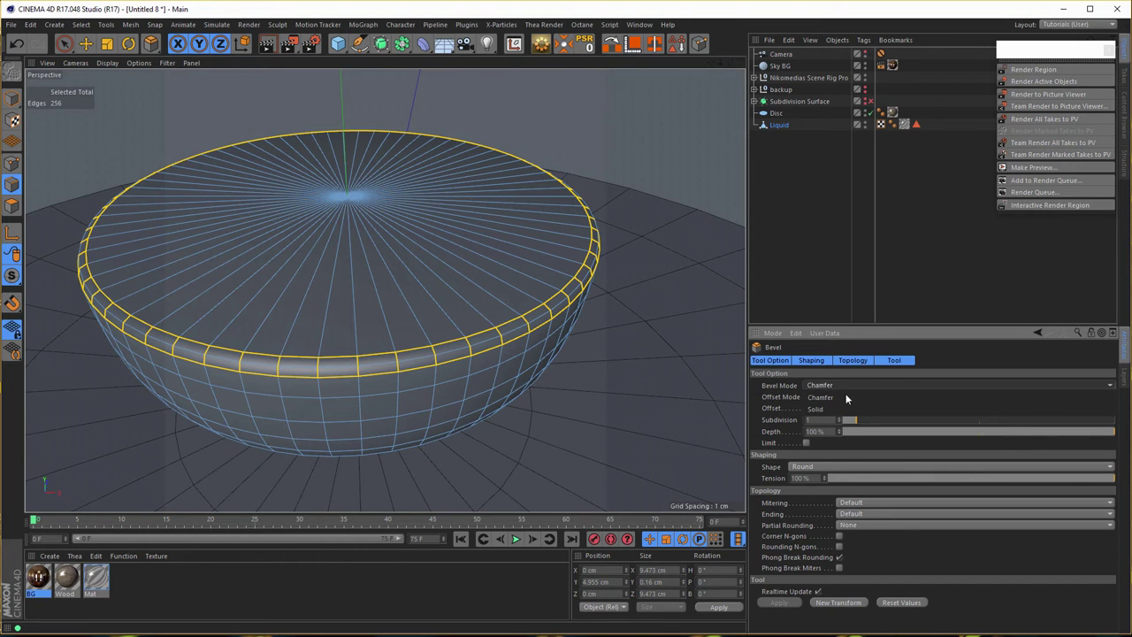
click(825, 409)
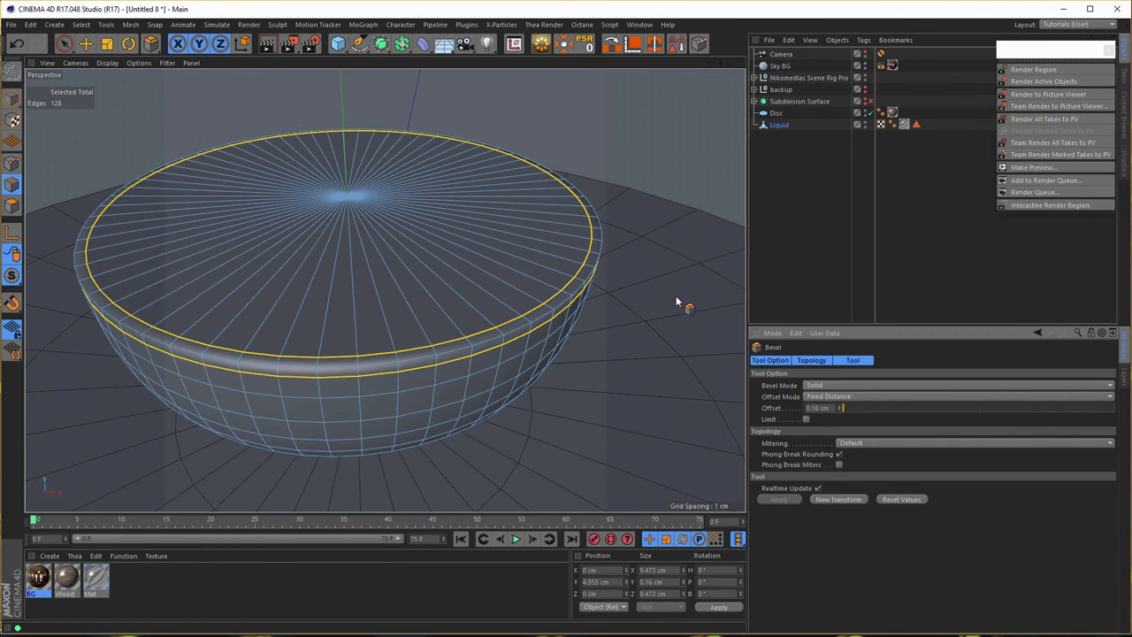
Preview Liquid wrapped in a Subdivision Surface, then undo the wrap
click(778, 125)
key(Return)
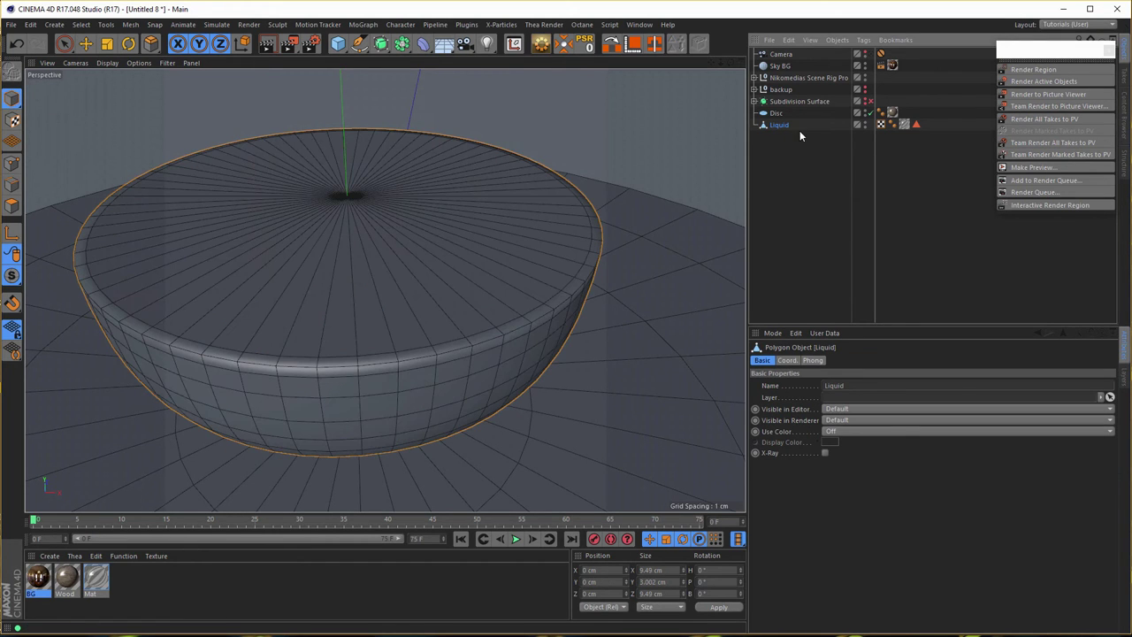
click(383, 44)
alt+drag(505, 329, 566, 384)
alt+drag(292, 333, 248, 312)
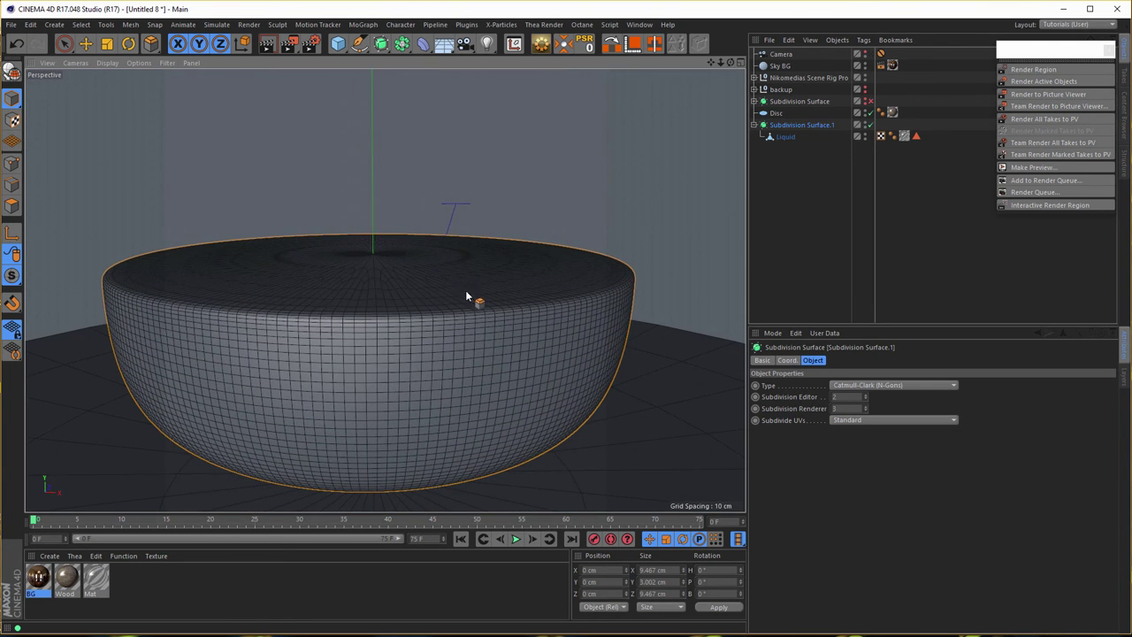
click(786, 138)
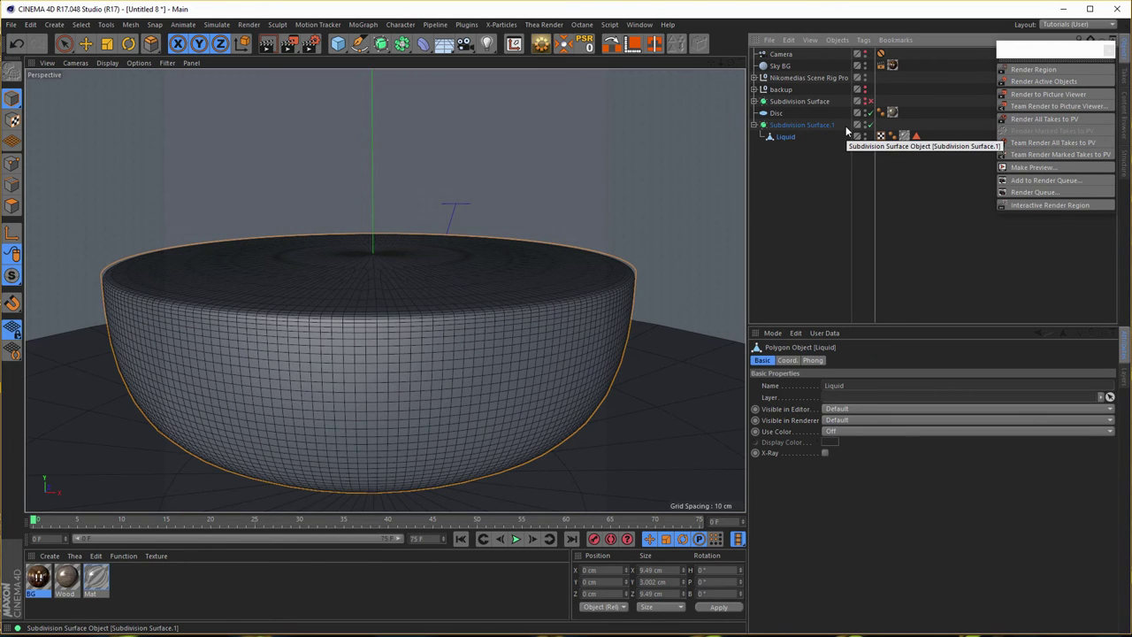
key(ctrl+z)
key(ctrl+z)
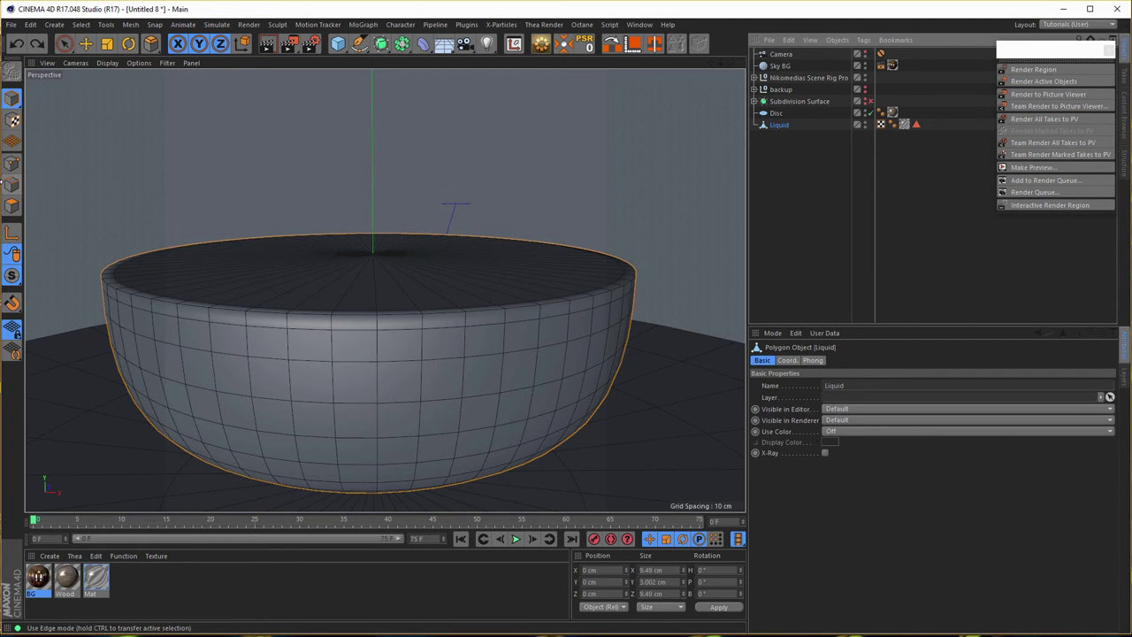
Select only the top rim edge loop, then return to Model mode
click(11, 184)
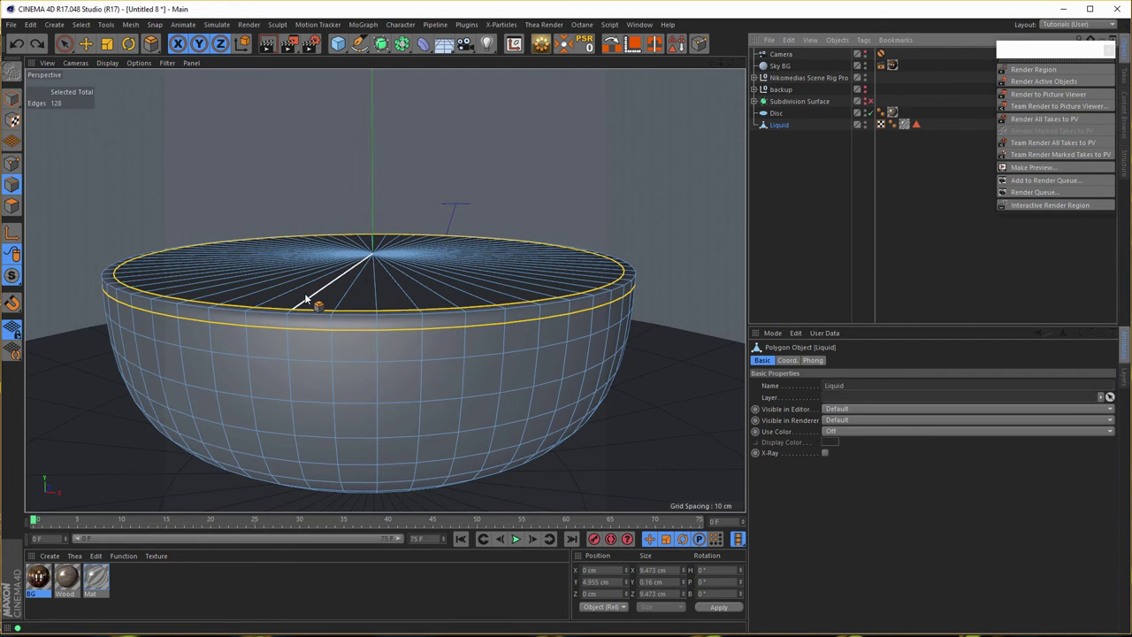
click(305, 299)
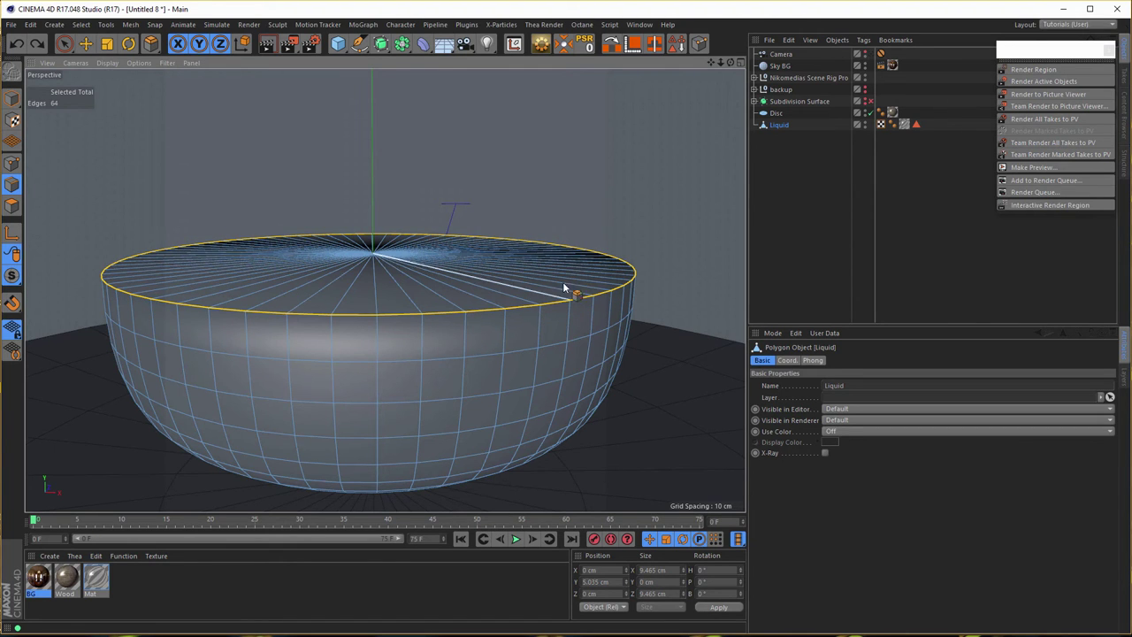
click(424, 50)
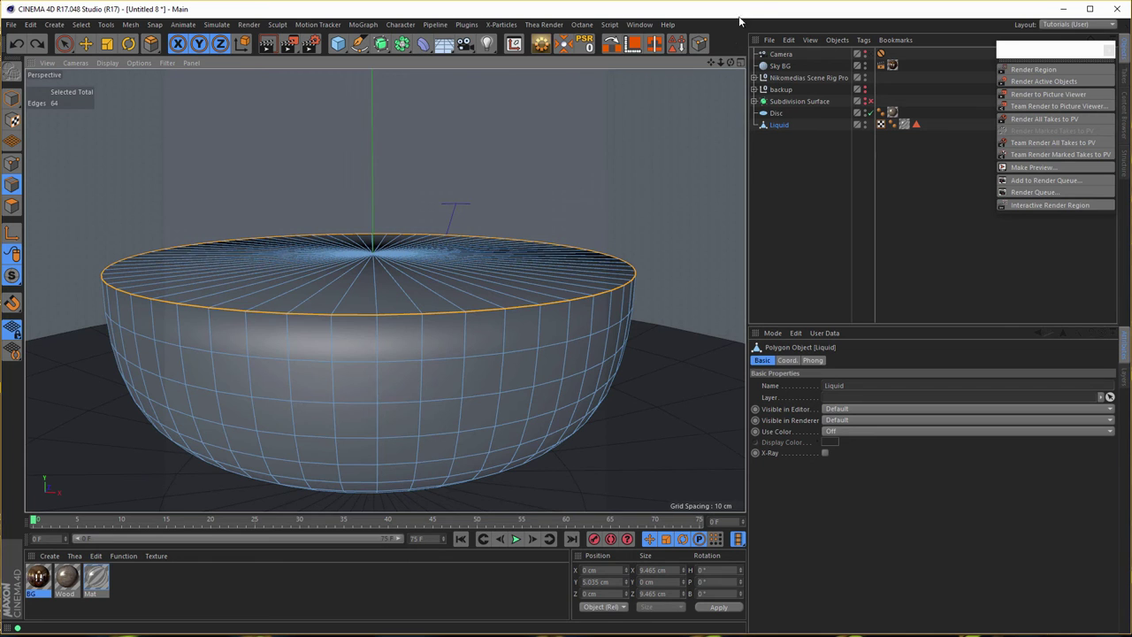
alt+drag(467, 316, 404, 298)
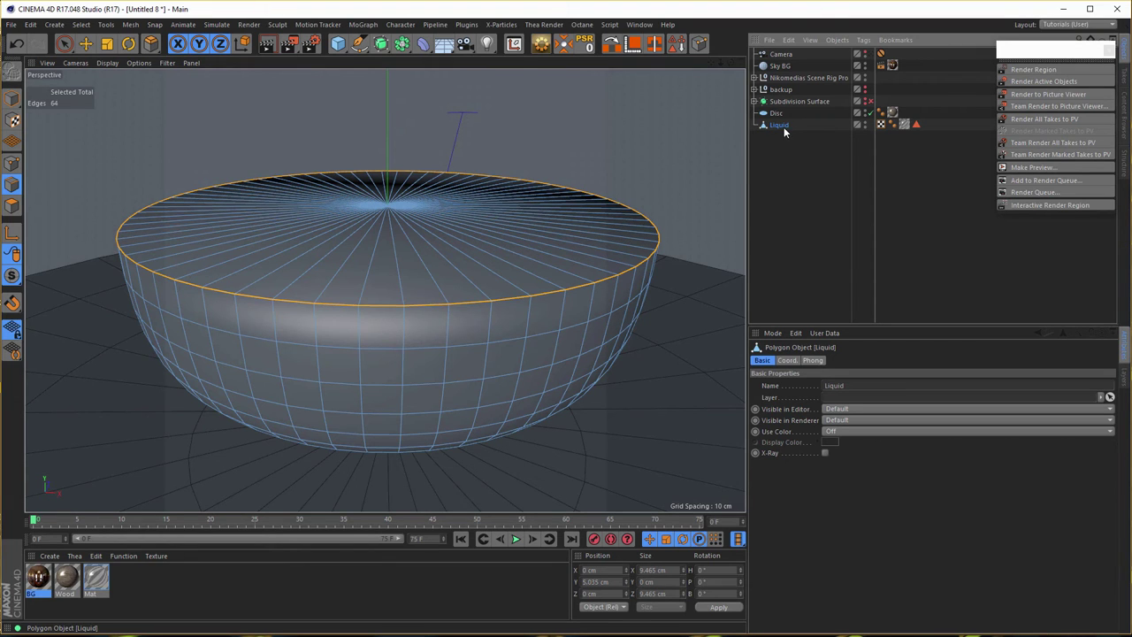
key(Return)
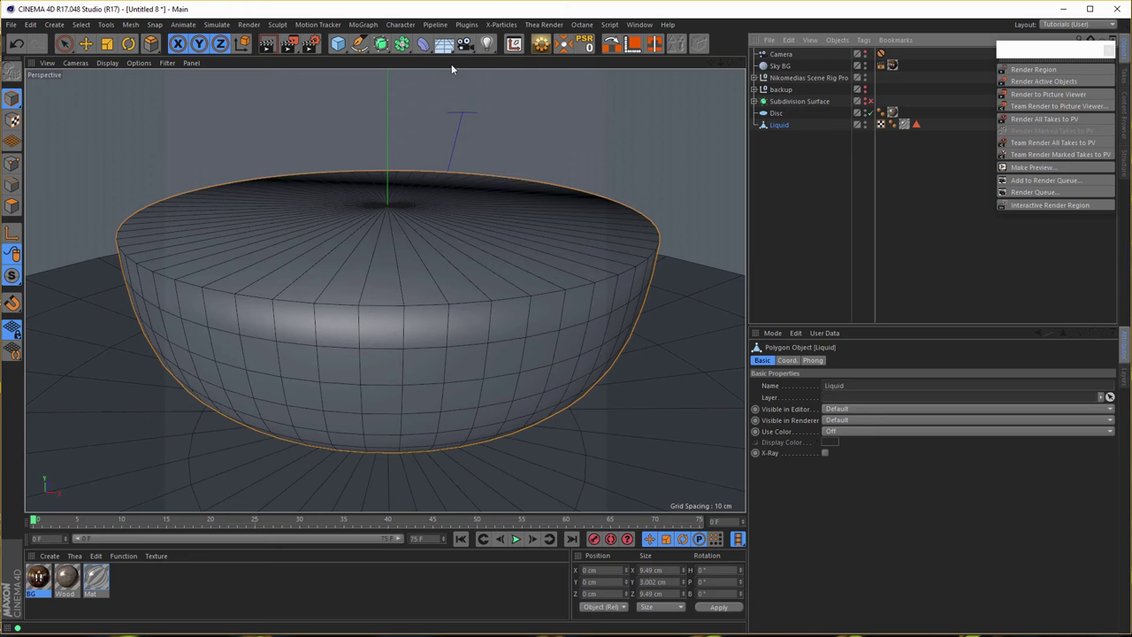
Nest a Bevel deformer under Liquid with a 0.3 cm offset, then reselect Liquid
click(424, 44)
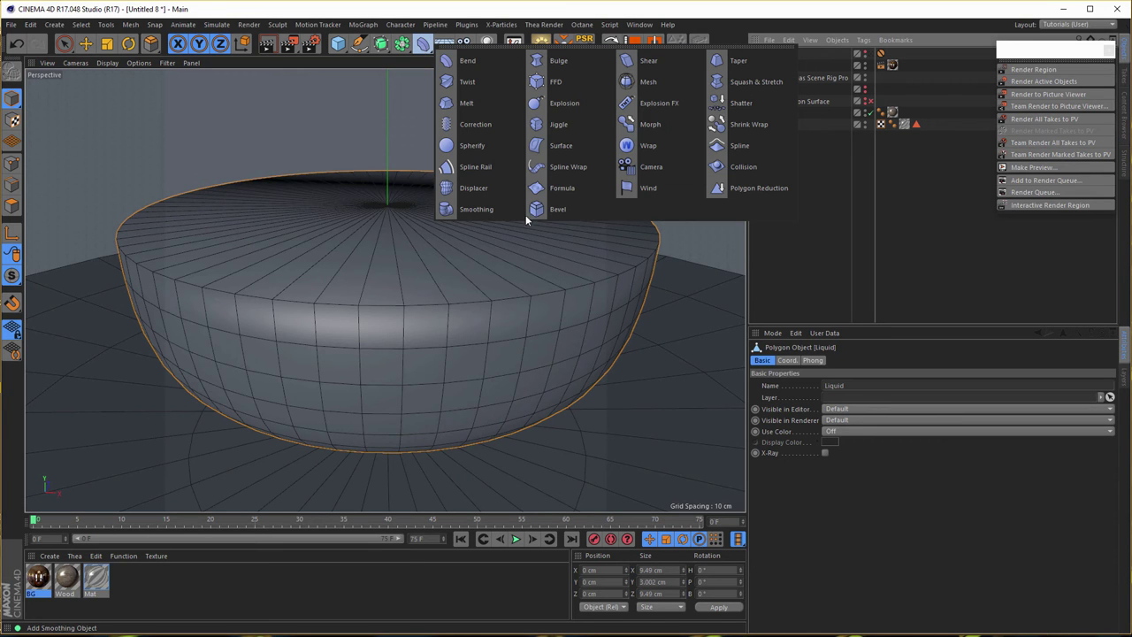
click(548, 210)
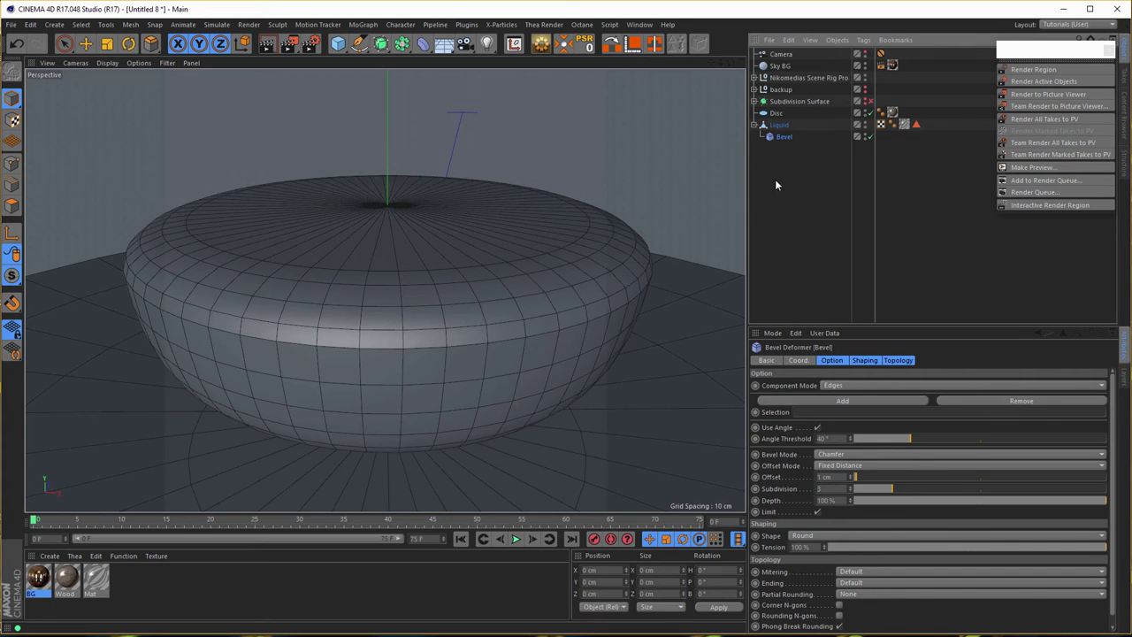
click(825, 477)
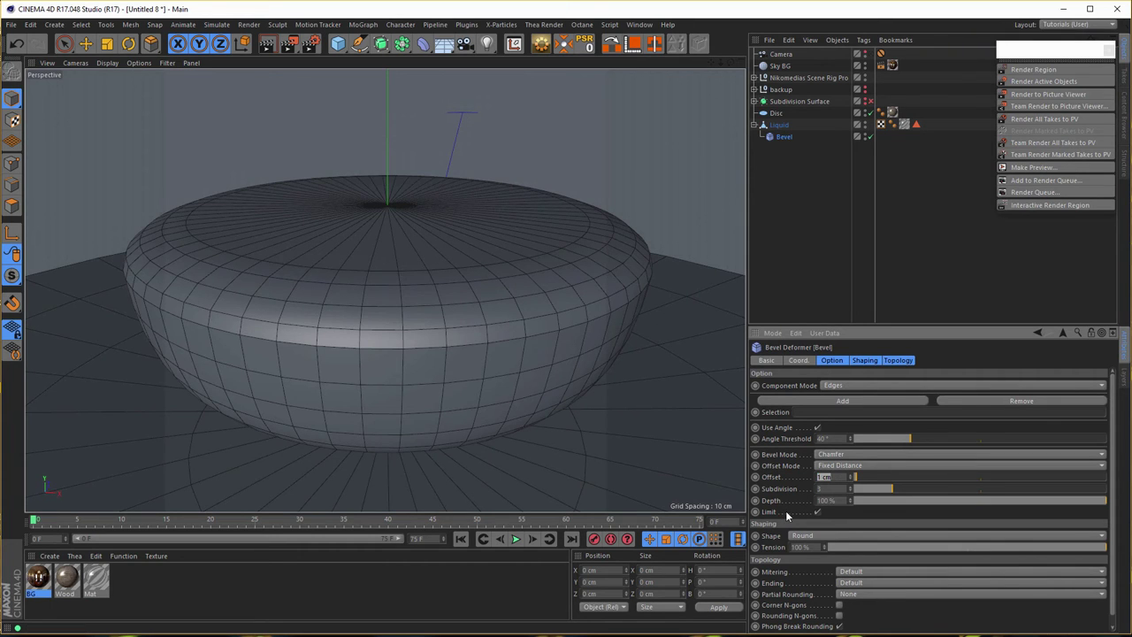
text(.3)
key(Return)
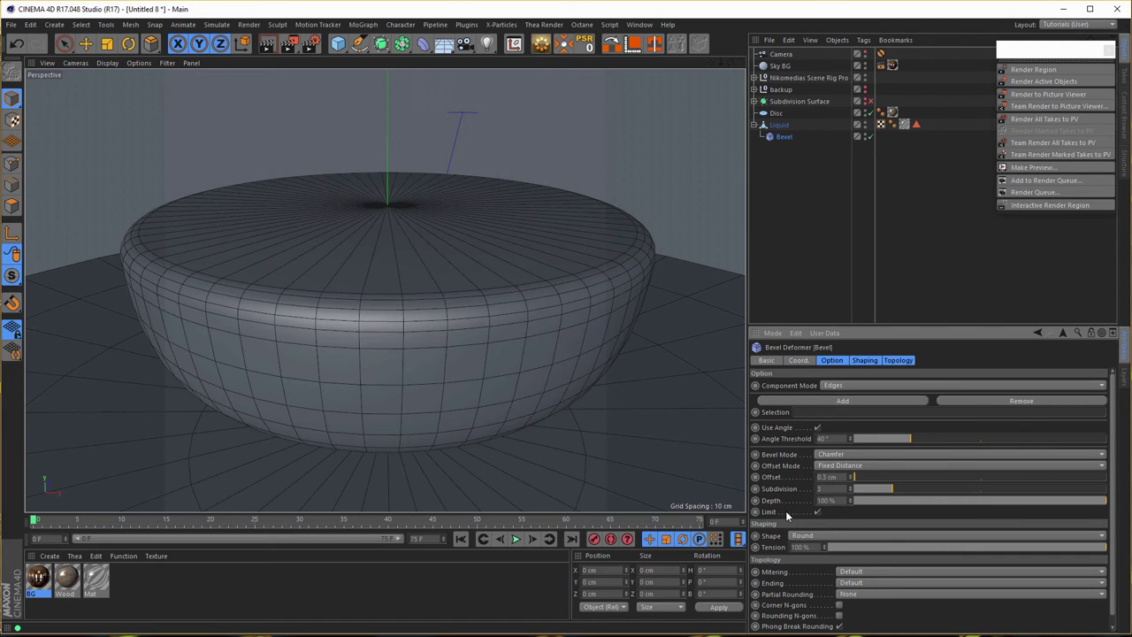
click(778, 126)
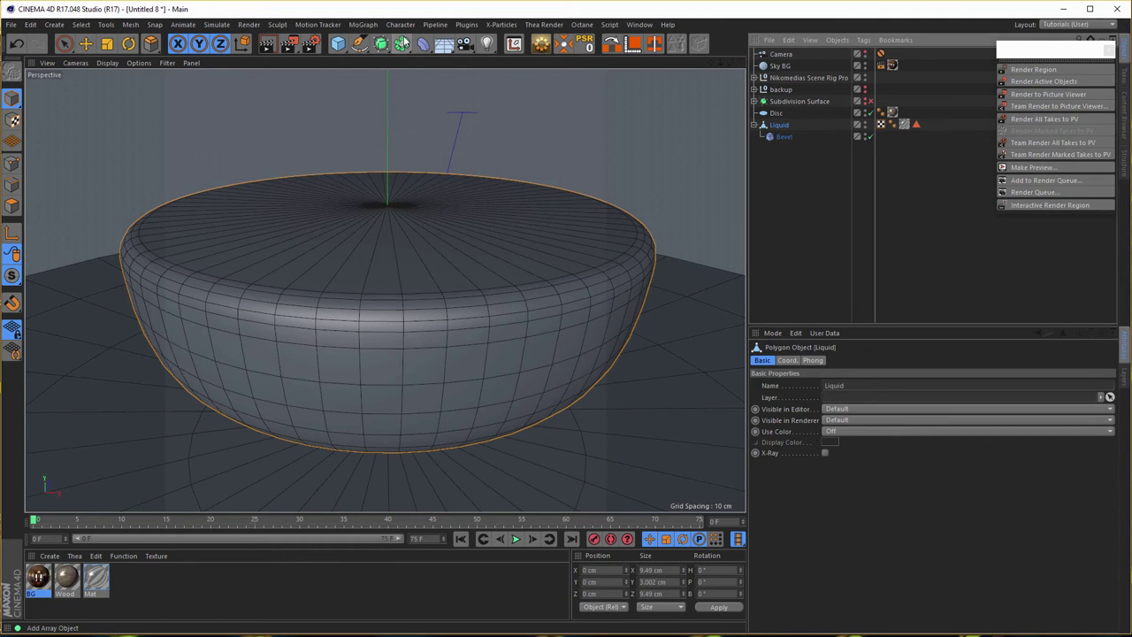
Wrap Liquid in a new Subdivision Surface and nudge the Bevel offset to 0.2 cm
alt+click(380, 43)
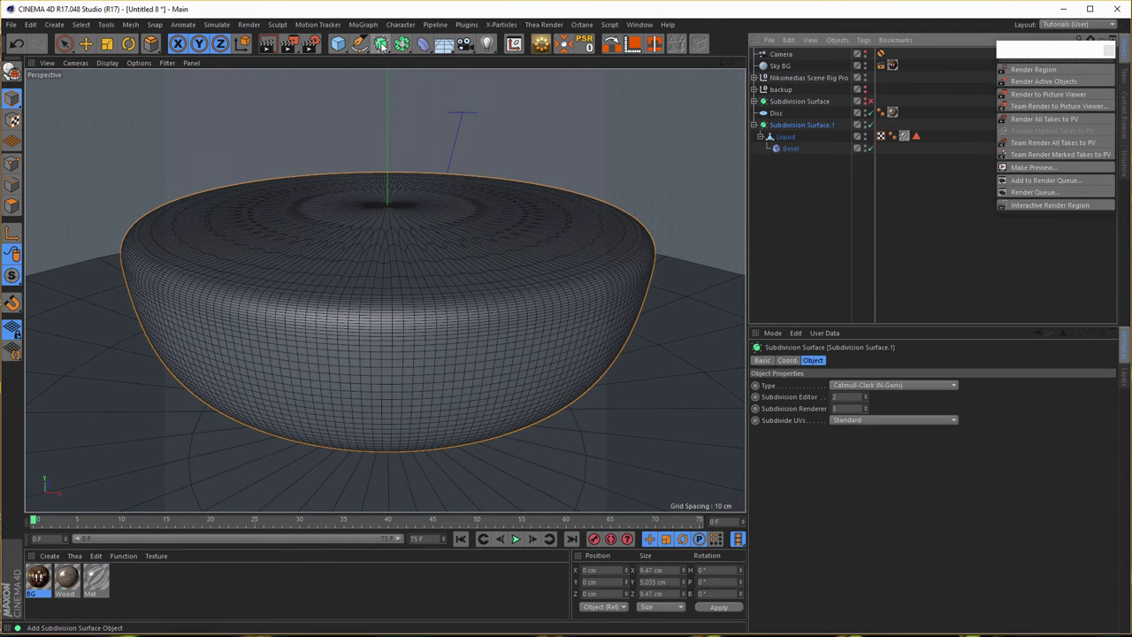
mouse_move(409, 292)
alt+mouse_down()
mouse_move(404, 326)
mouse_move(396, 283)
alt+mouse_up()
click(789, 148)
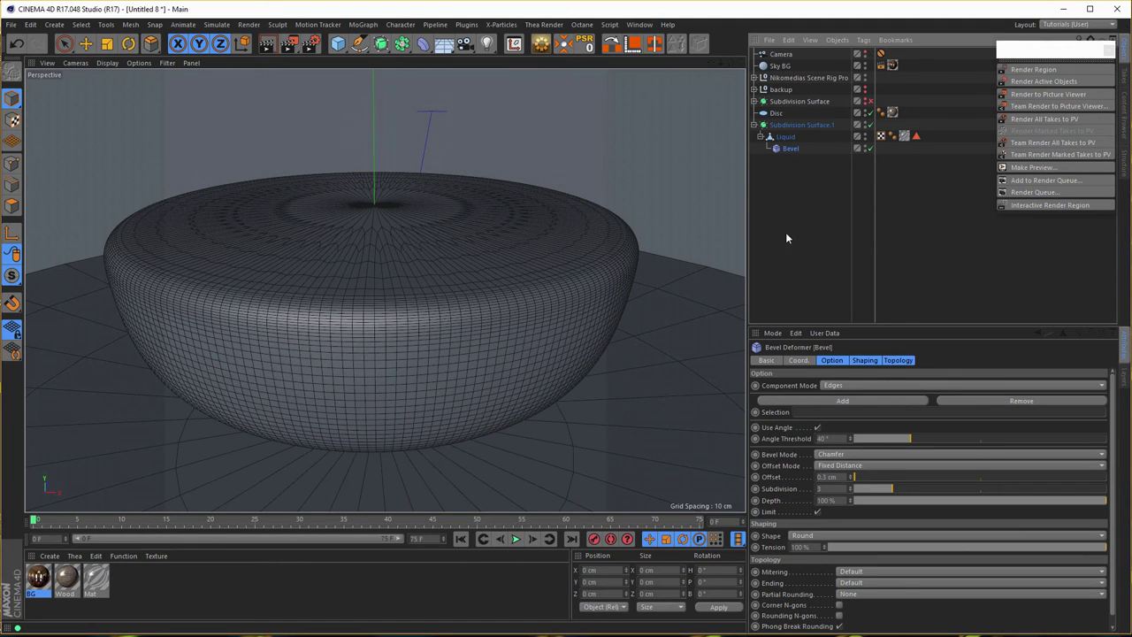
click(852, 480)
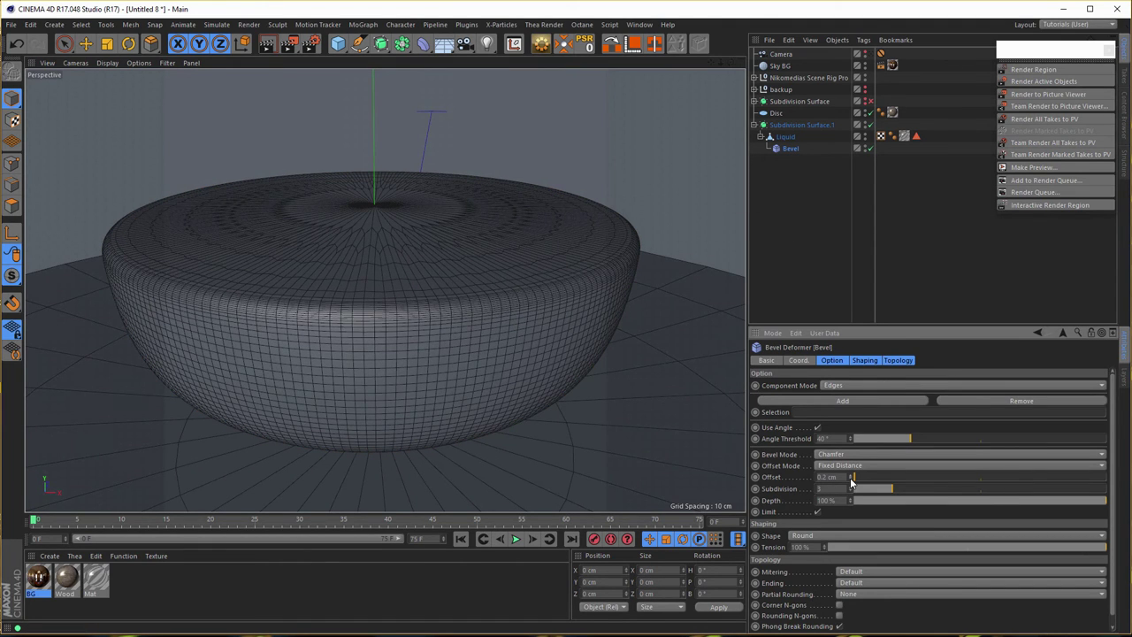
click(852, 480)
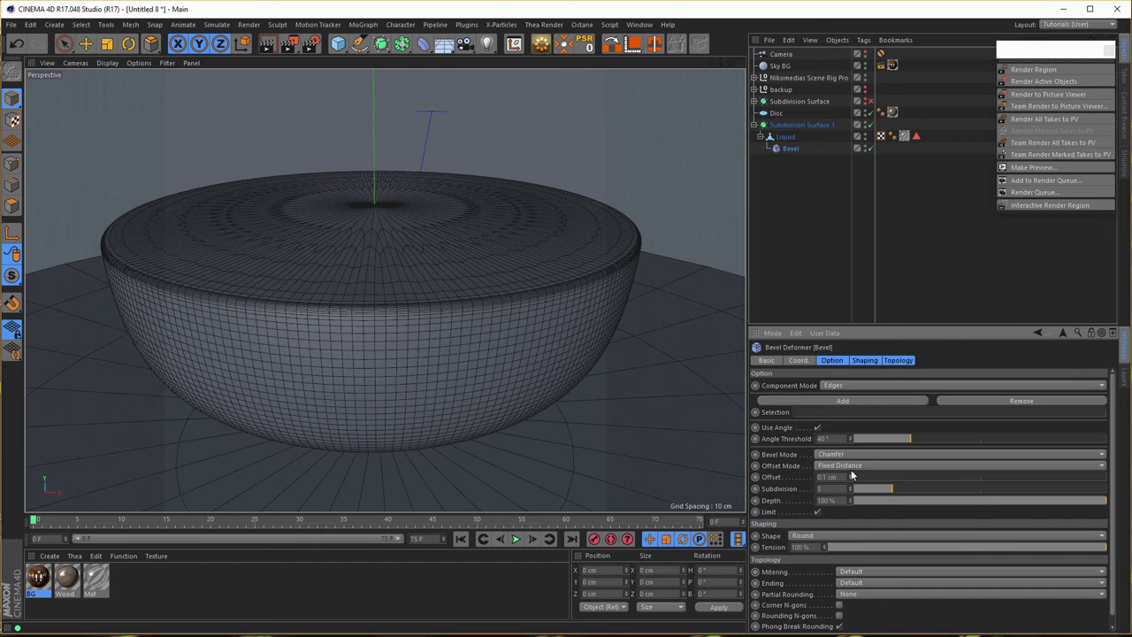
click(852, 475)
click(852, 475)
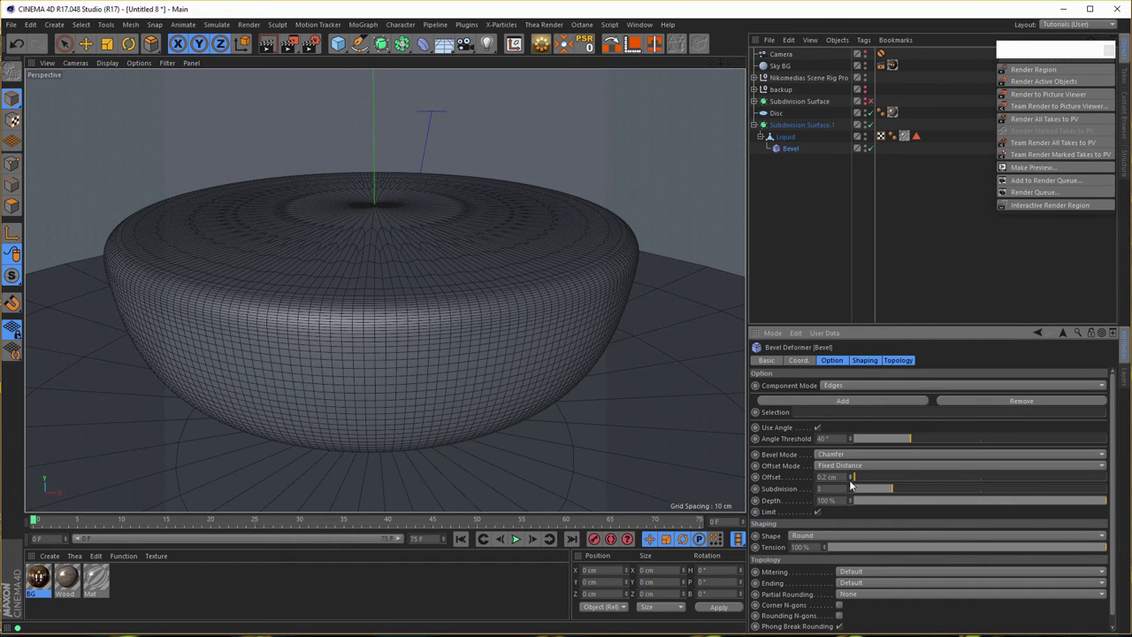
click(852, 480)
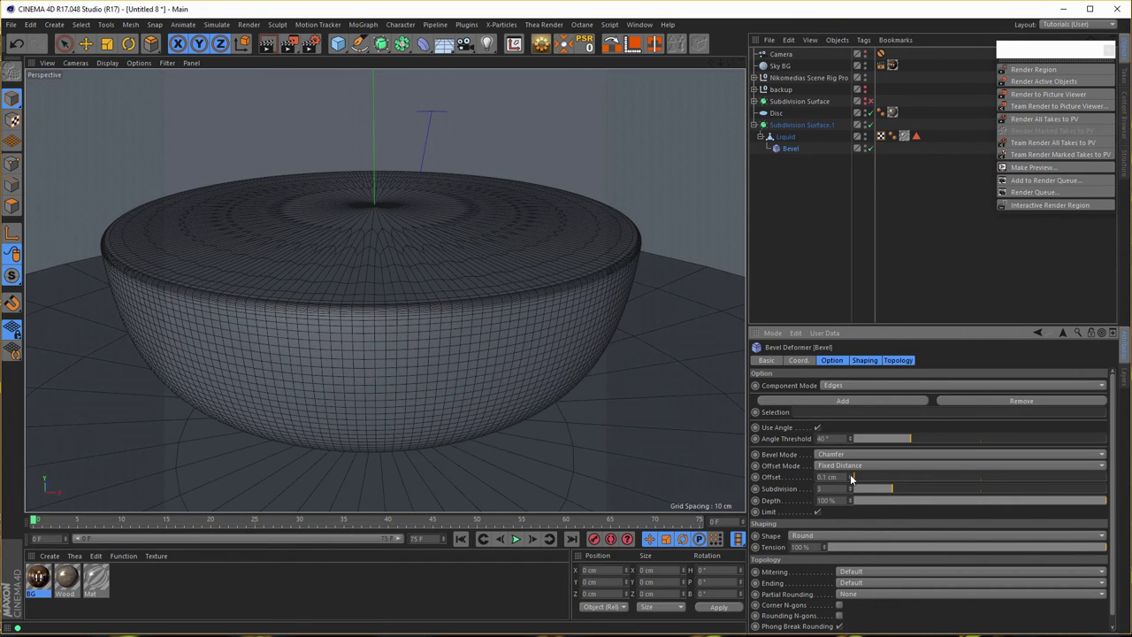
click(852, 475)
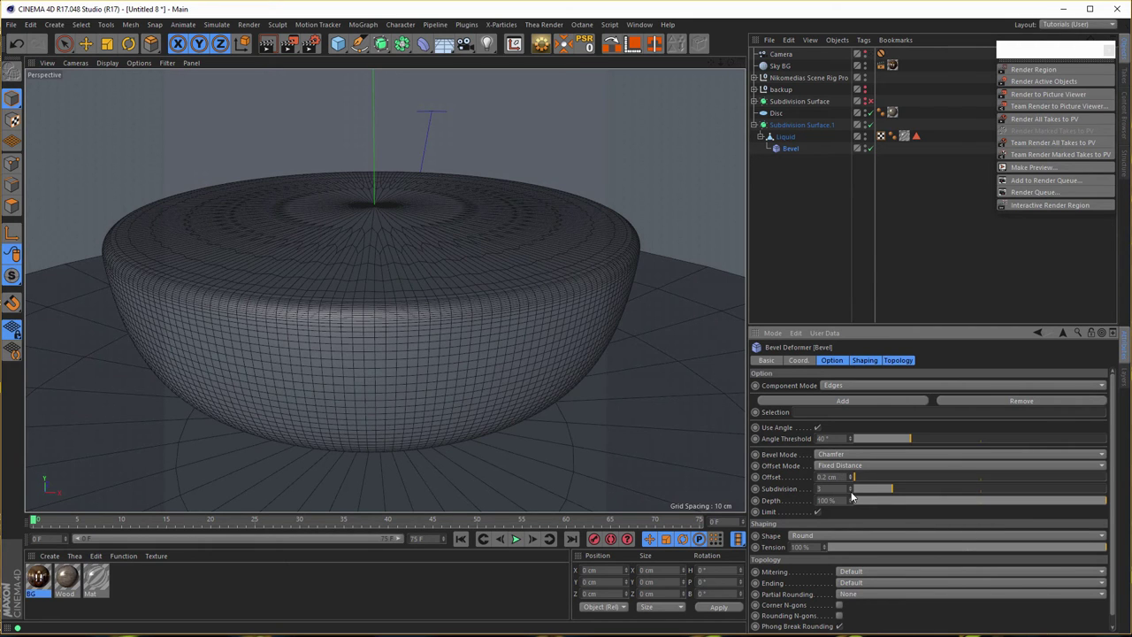
Switch the Bevel deformer to Solid mode and settle its offset at 0.2 cm
click(848, 456)
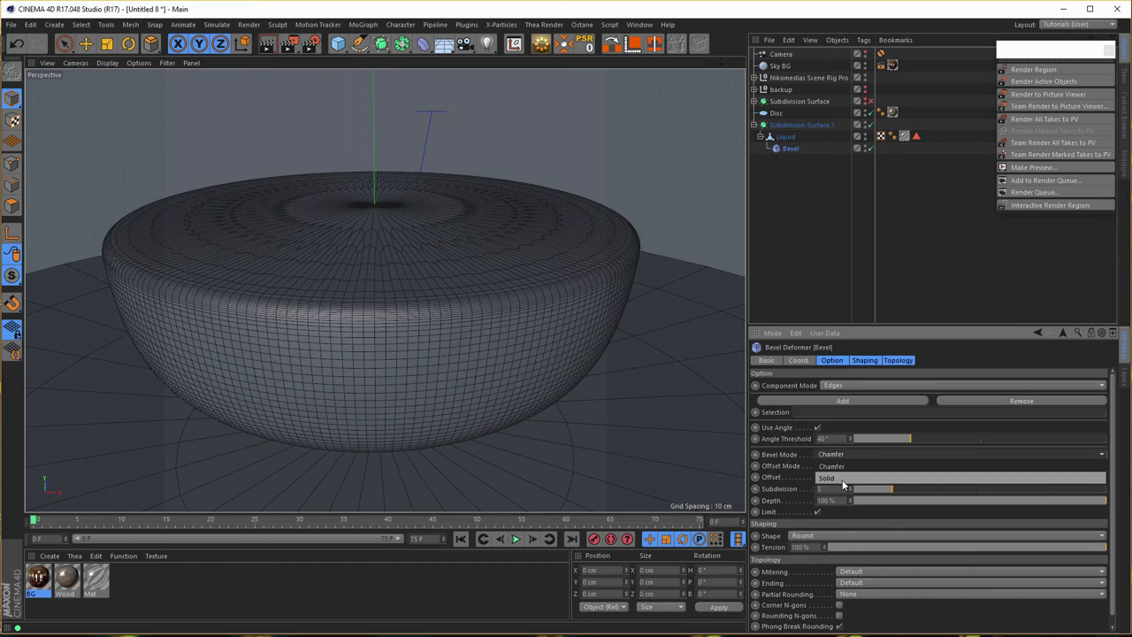
click(842, 480)
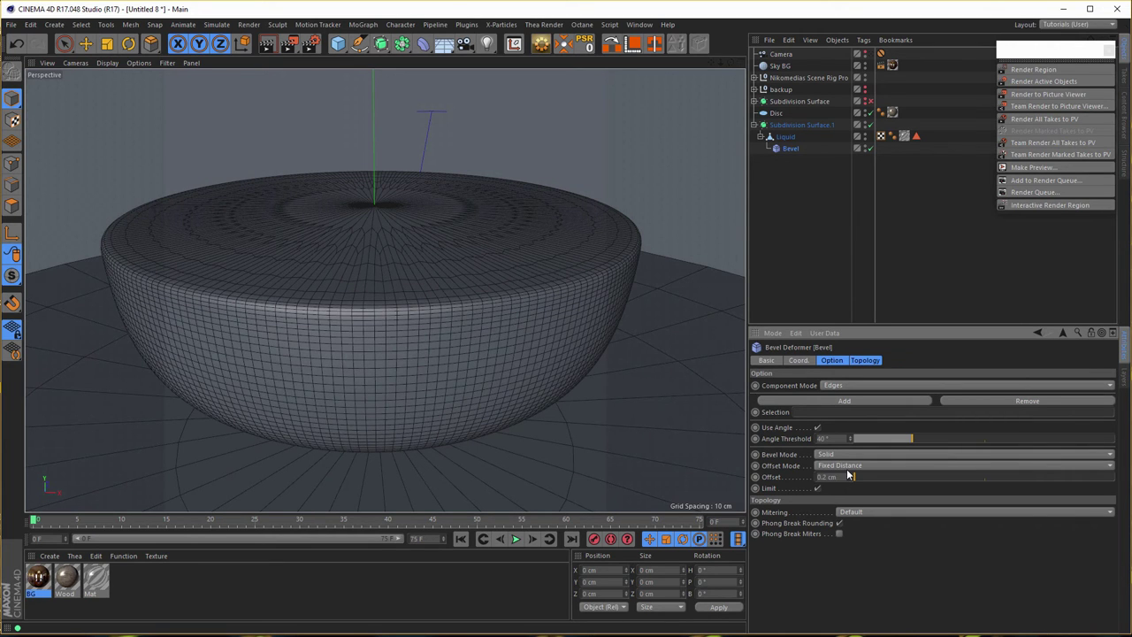
click(851, 477)
click(851, 477)
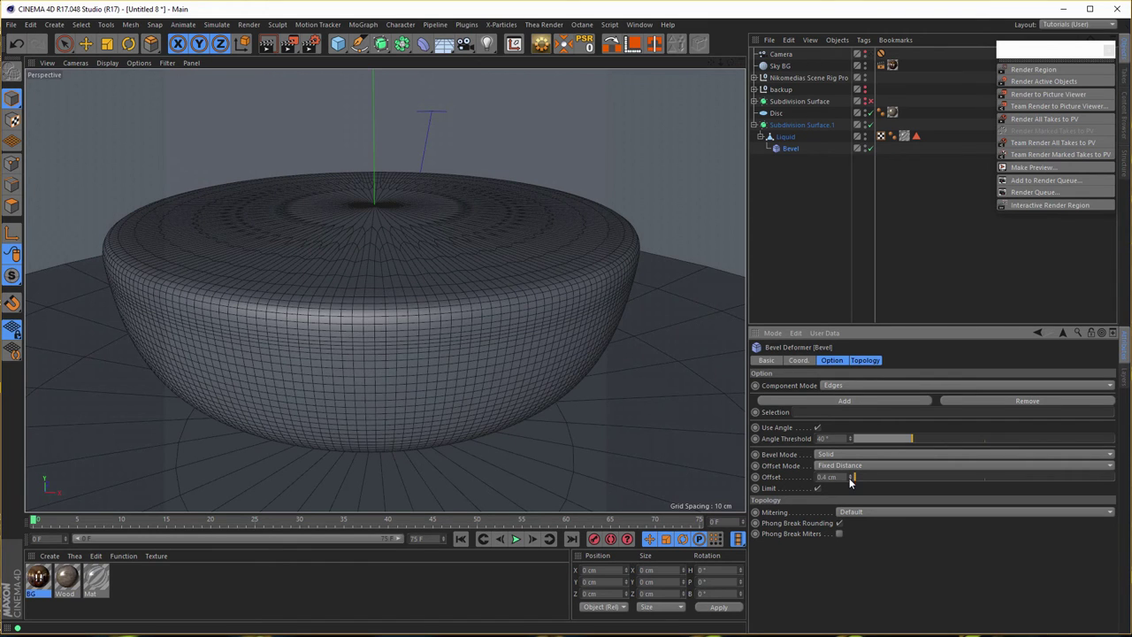
click(852, 482)
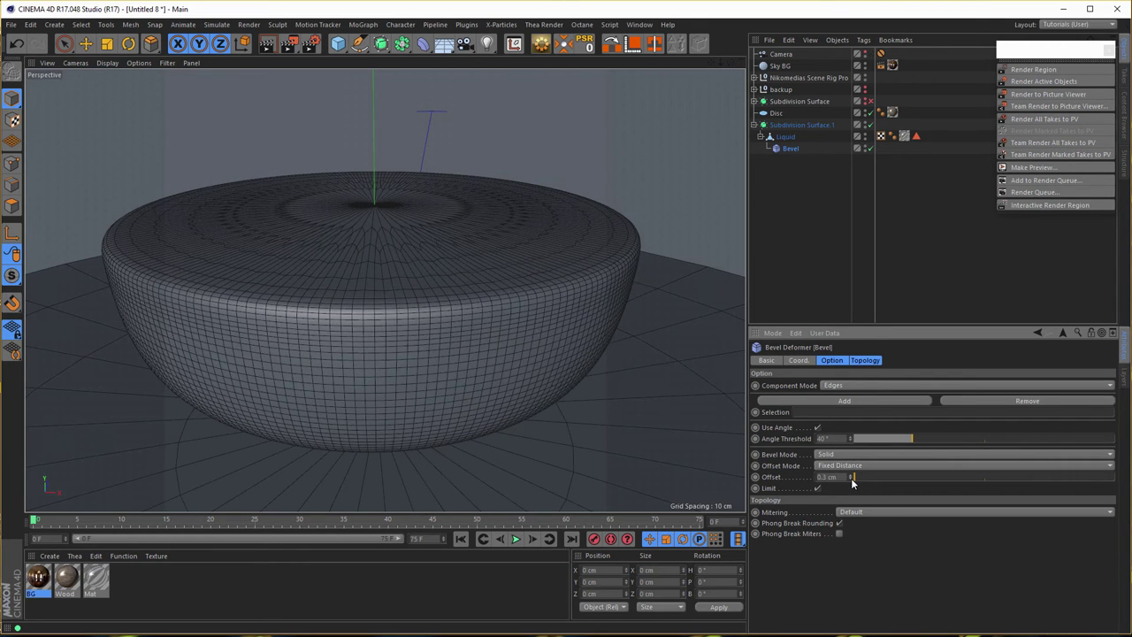
click(853, 482)
alt+right_drag(494, 325, 494, 351)
scroll(495, 352, up, 2)
scroll(480, 328, down, 4)
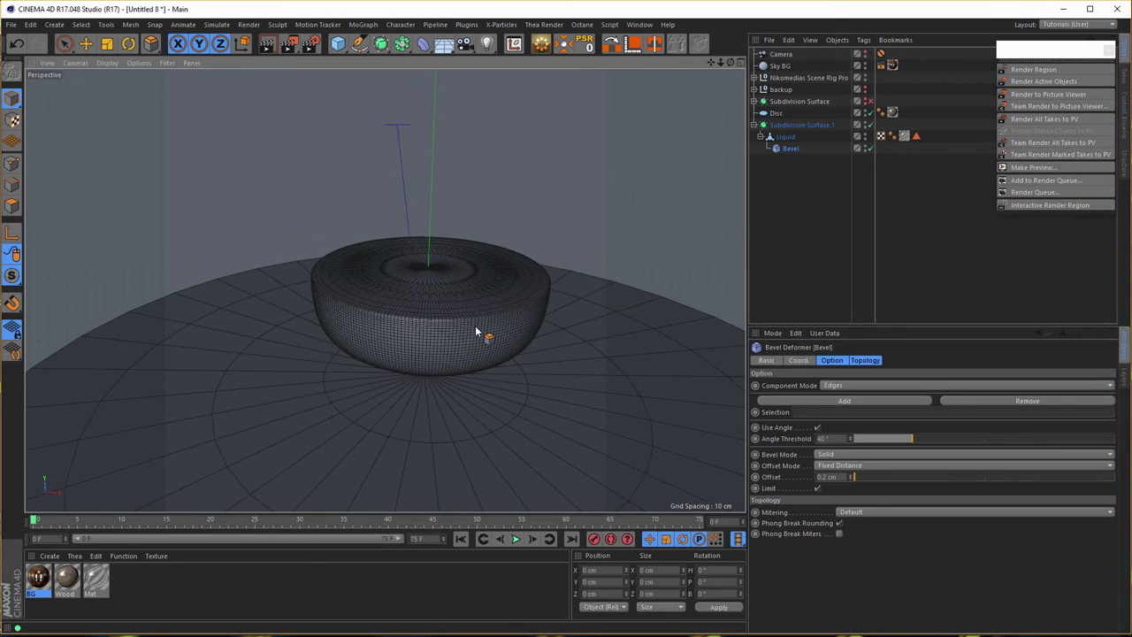
scroll(426, 303, down, 2)
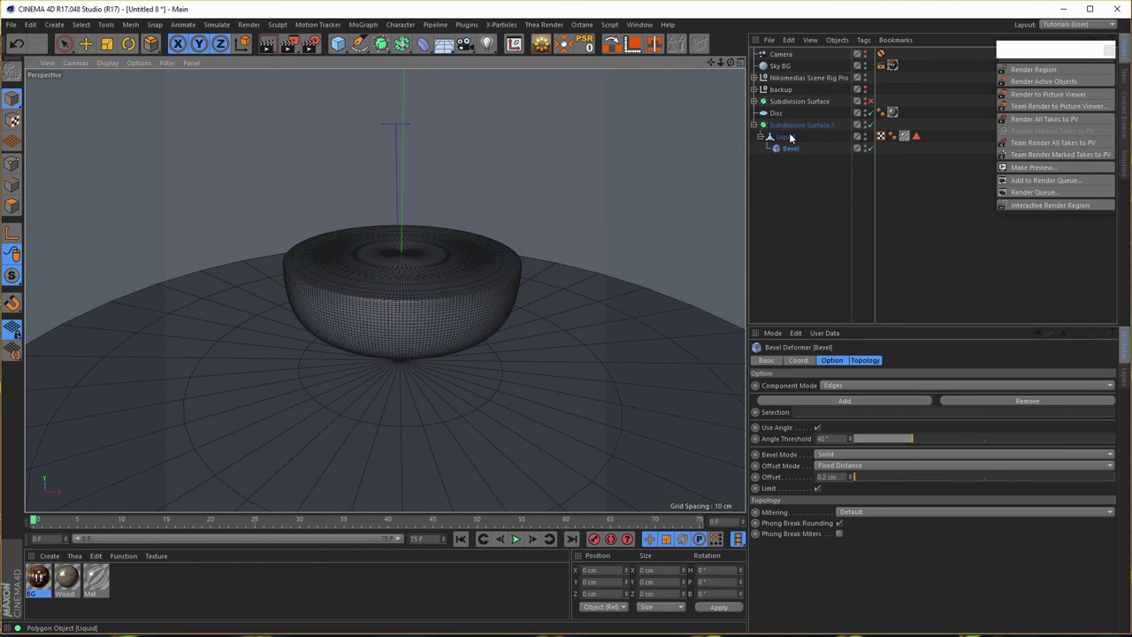
Rename Loft.1 under the Subdivision Surface to Glass and check its smoothing cage
click(761, 137)
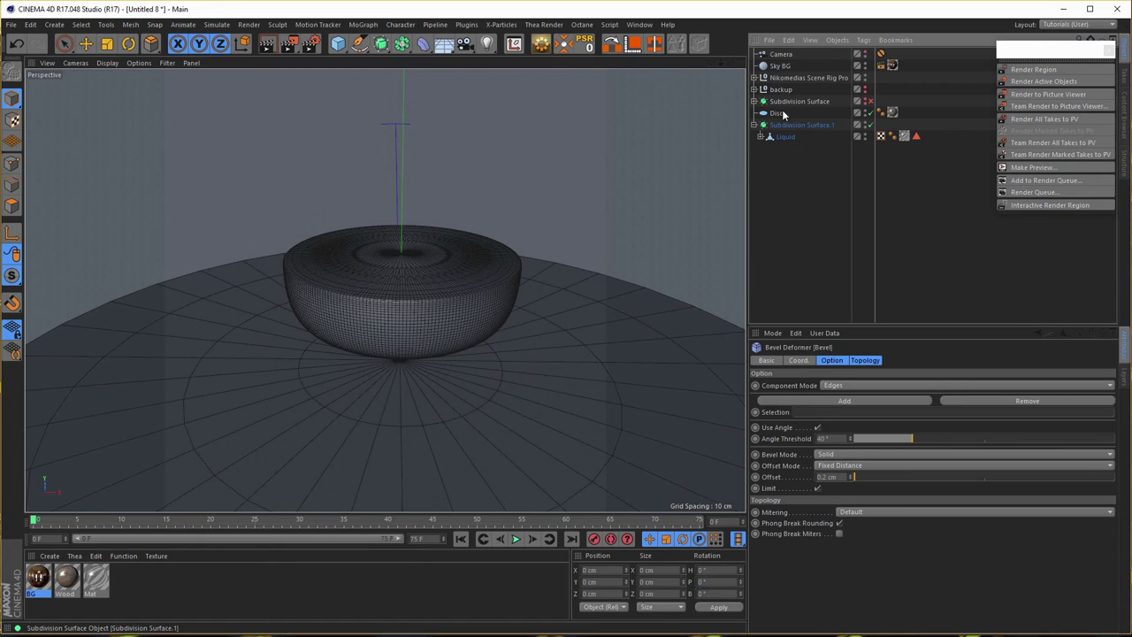
click(756, 102)
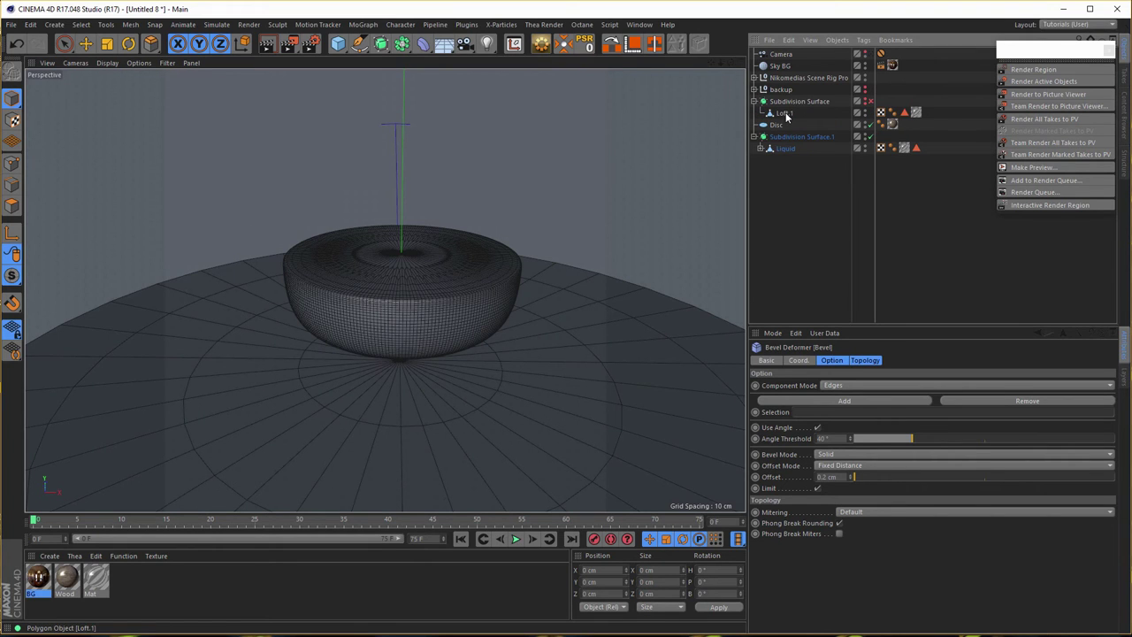
click(785, 112)
text(Glass)
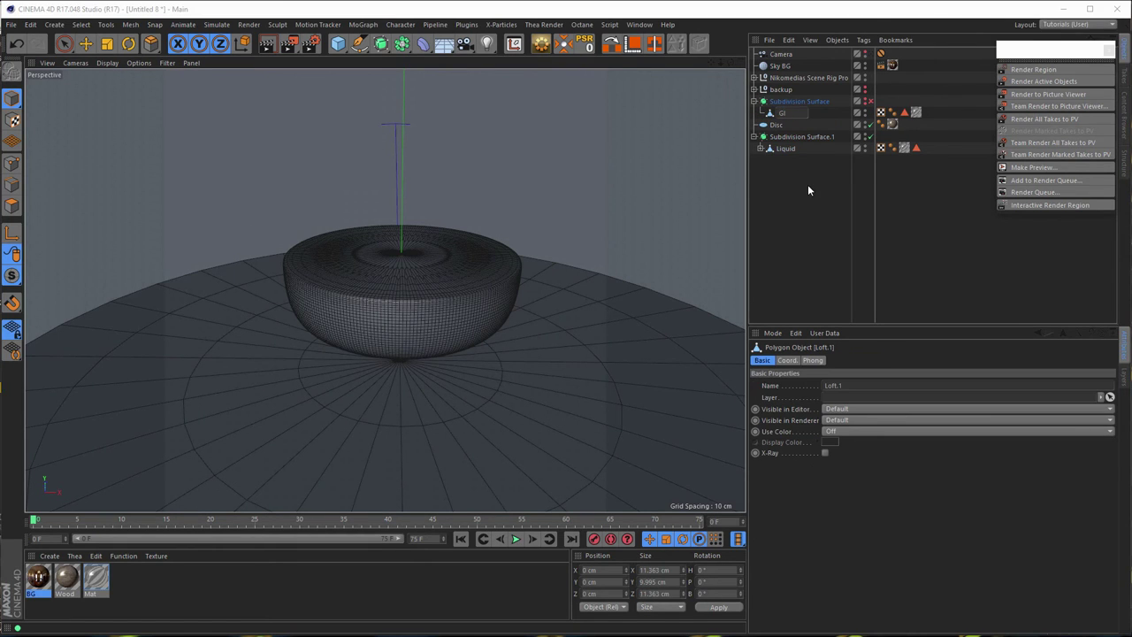
key(Return)
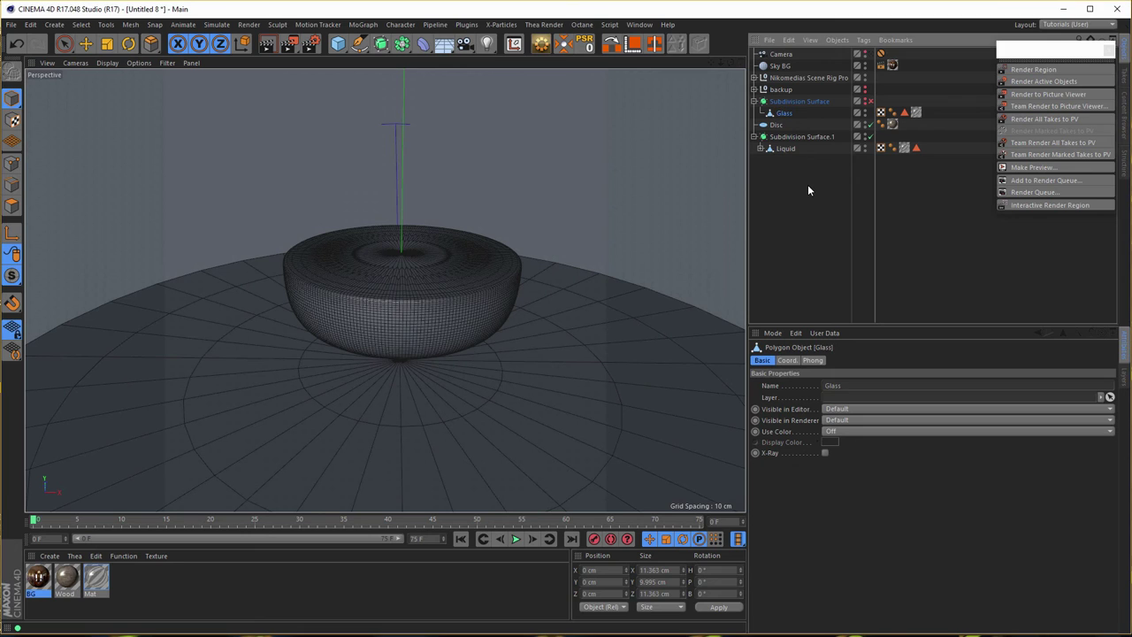
click(866, 102)
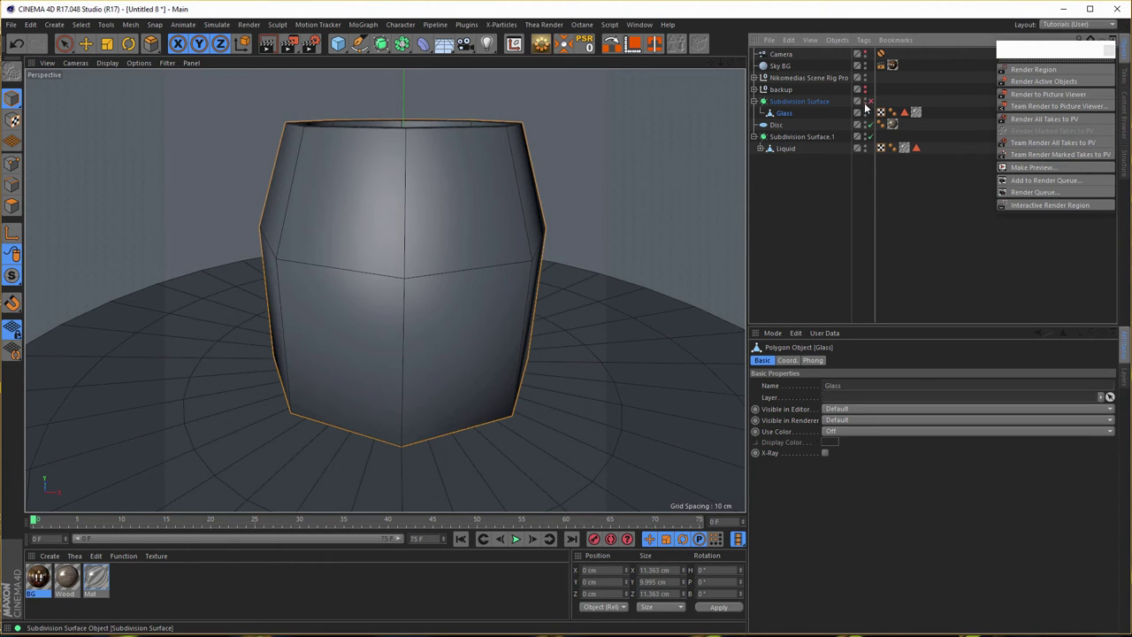
click(867, 102)
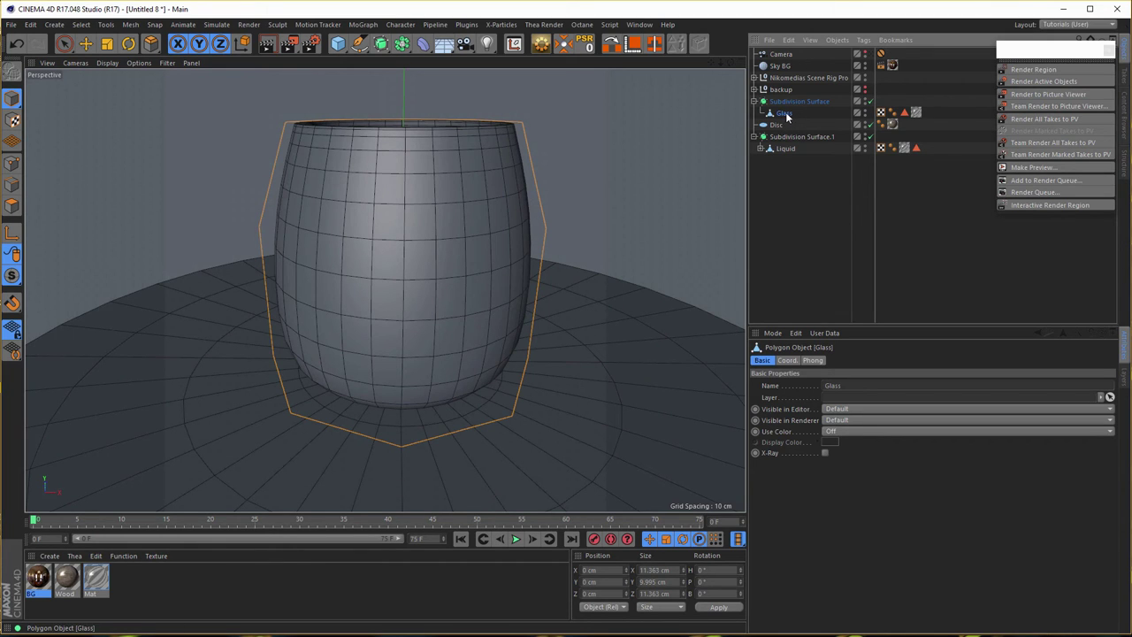
Move Liquid under the Subdivision Surface, delete empty Subdivision Surface.1, and group Glass and Liquid in a Null
click(761, 148)
click(762, 151)
drag(770, 148, 790, 122)
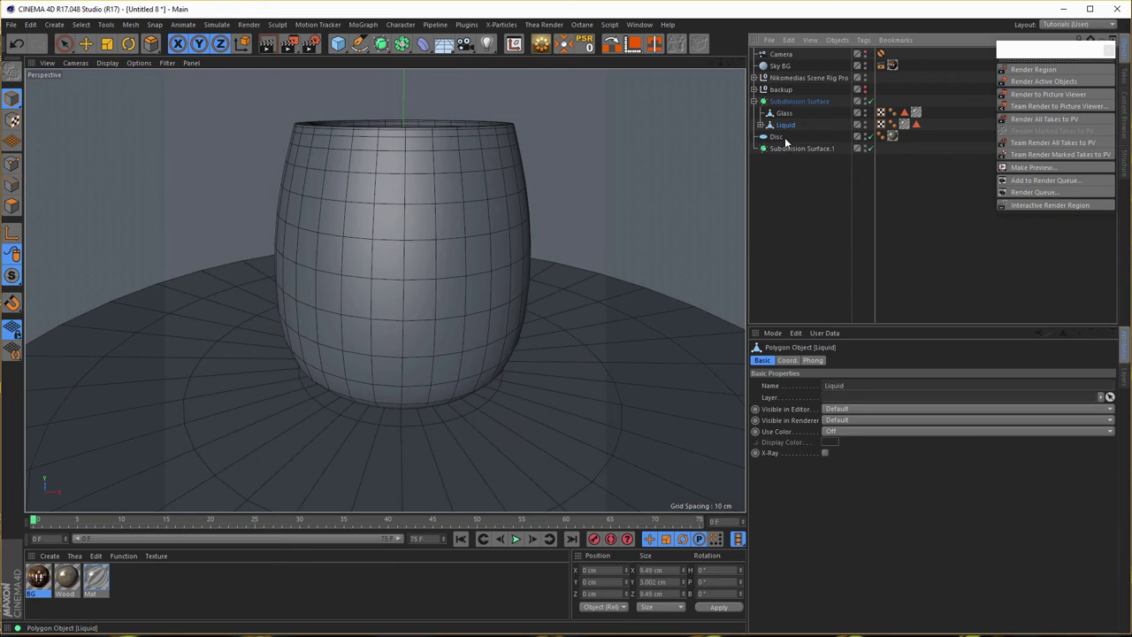
click(796, 148)
key(Delete)
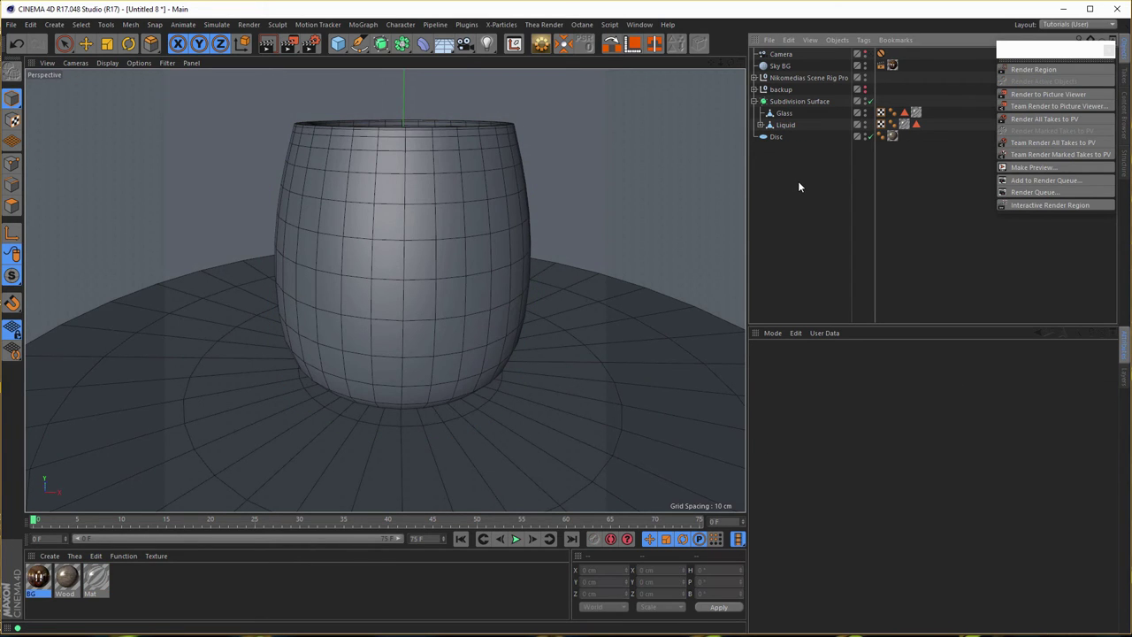
click(787, 124)
ctrl+click(785, 114)
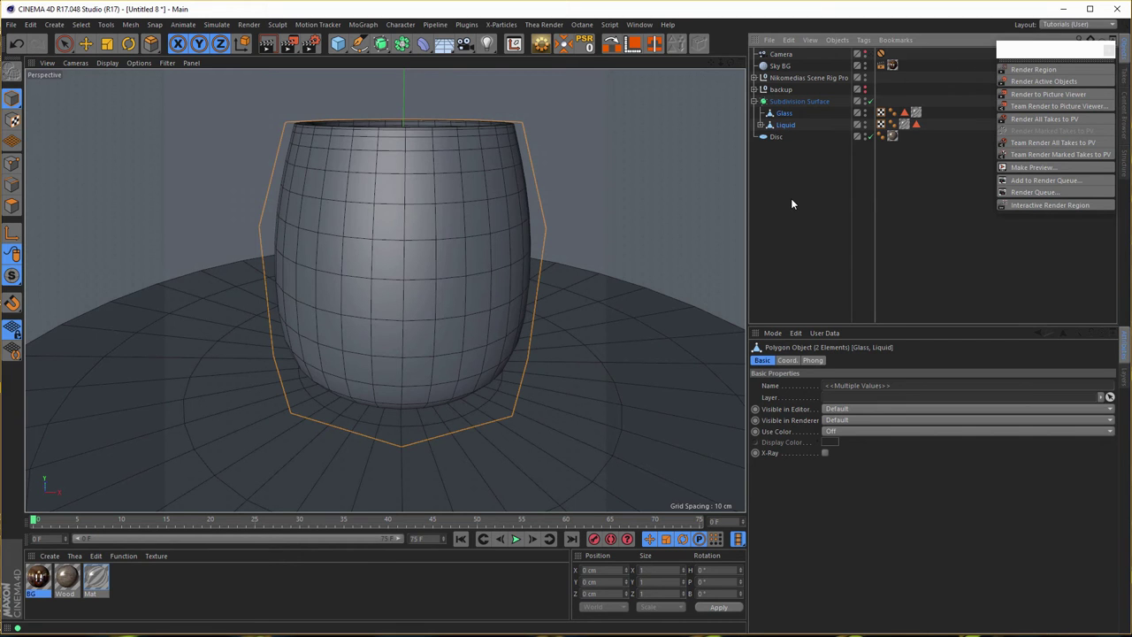
key(alt+g)
click(761, 113)
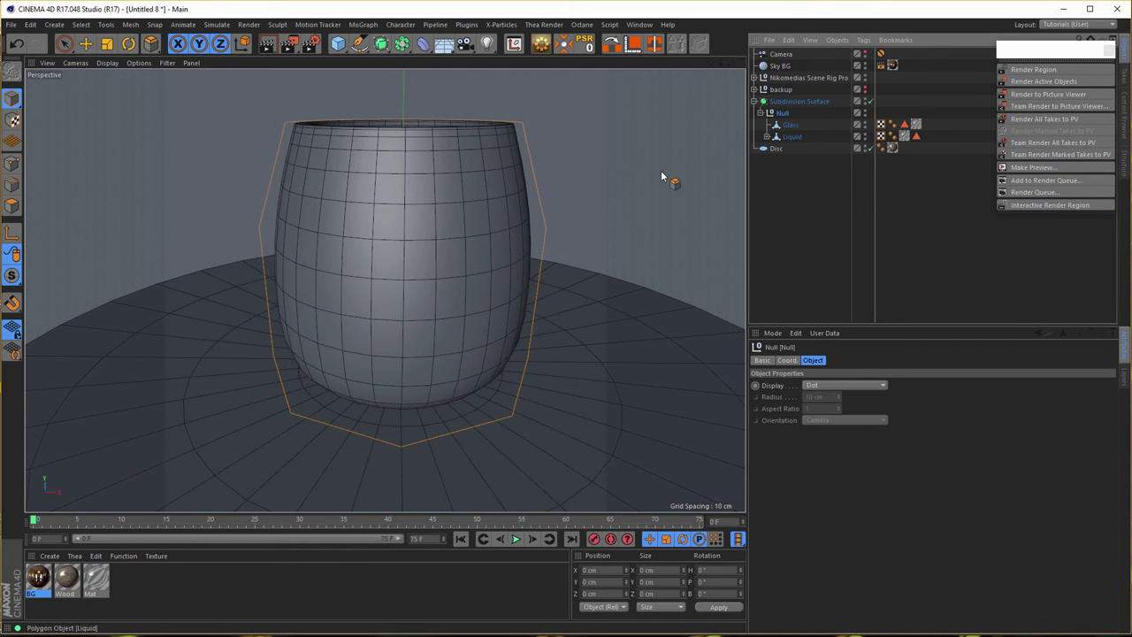
Move Glass out of the Null directly under the Subdivision Surface
alt+drag(431, 213, 399, 194)
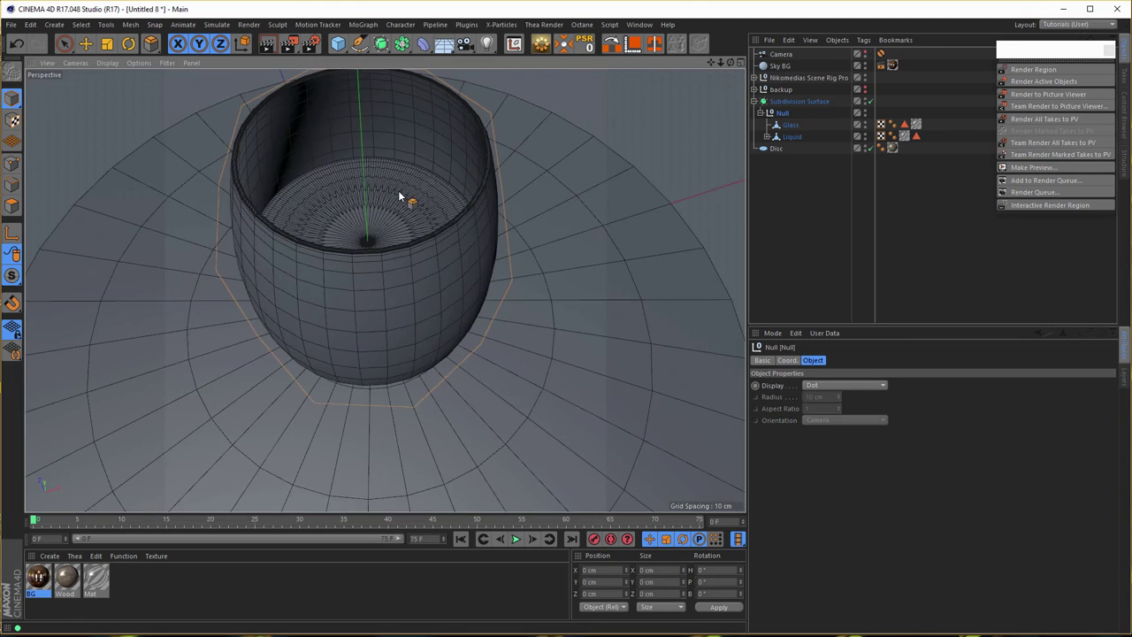
scroll(447, 196, up, 5)
scroll(473, 207, down, 4)
alt+drag(478, 215, 396, 254)
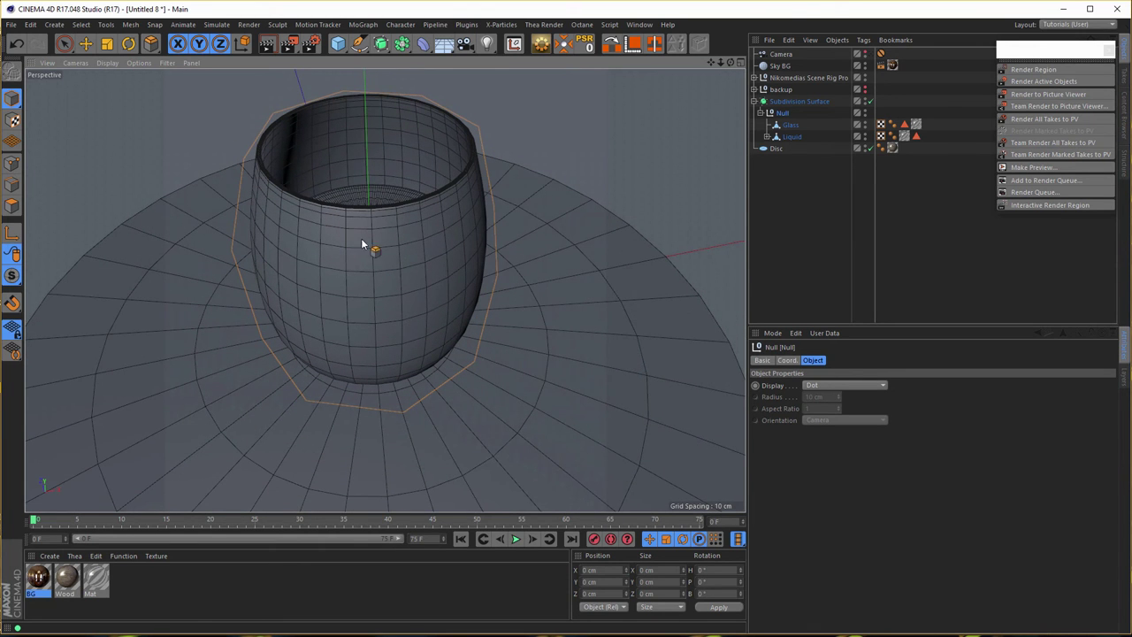
alt+drag(405, 211, 465, 282)
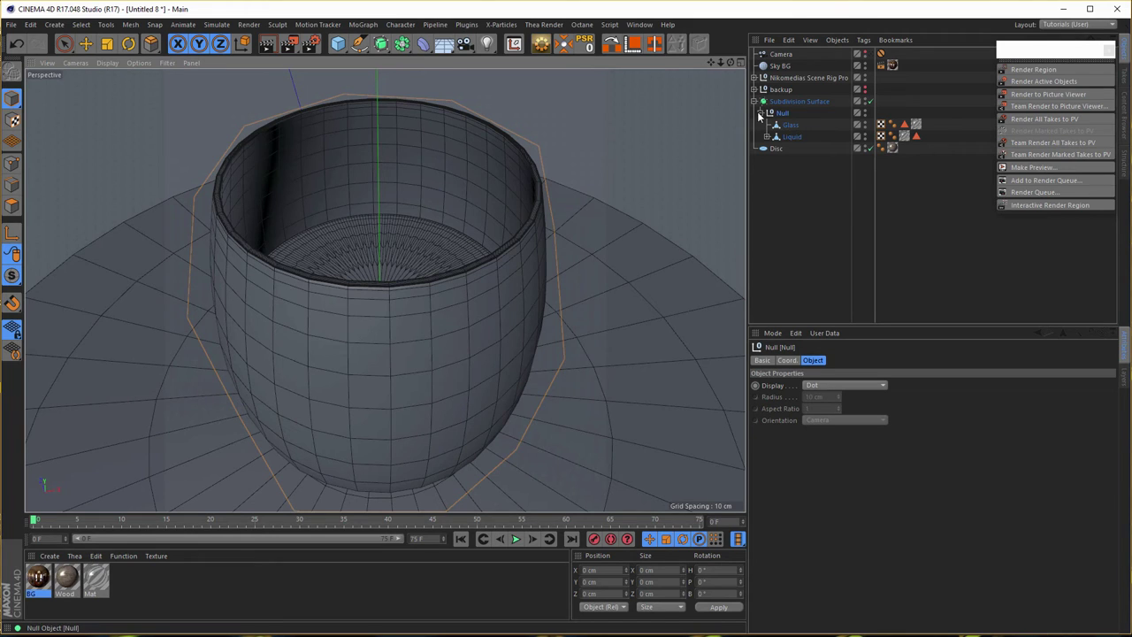
mouse_move(790, 127)
mouse_down()
mouse_move(799, 109)
mouse_move(792, 129)
mouse_up()
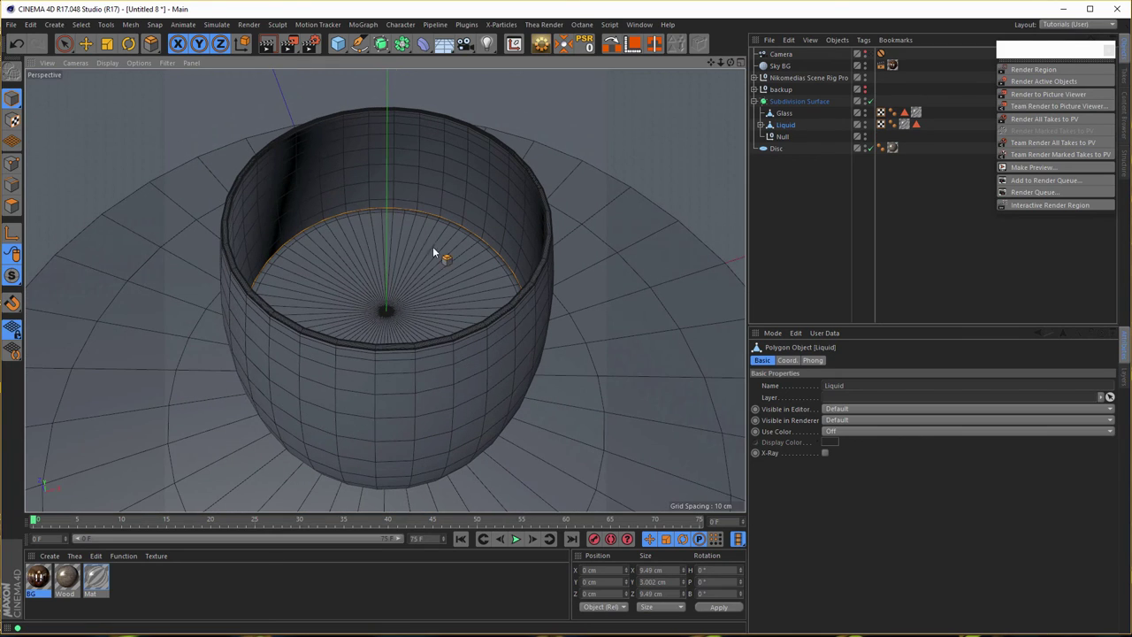
alt+right_drag(458, 239, 438, 327)
click(801, 103)
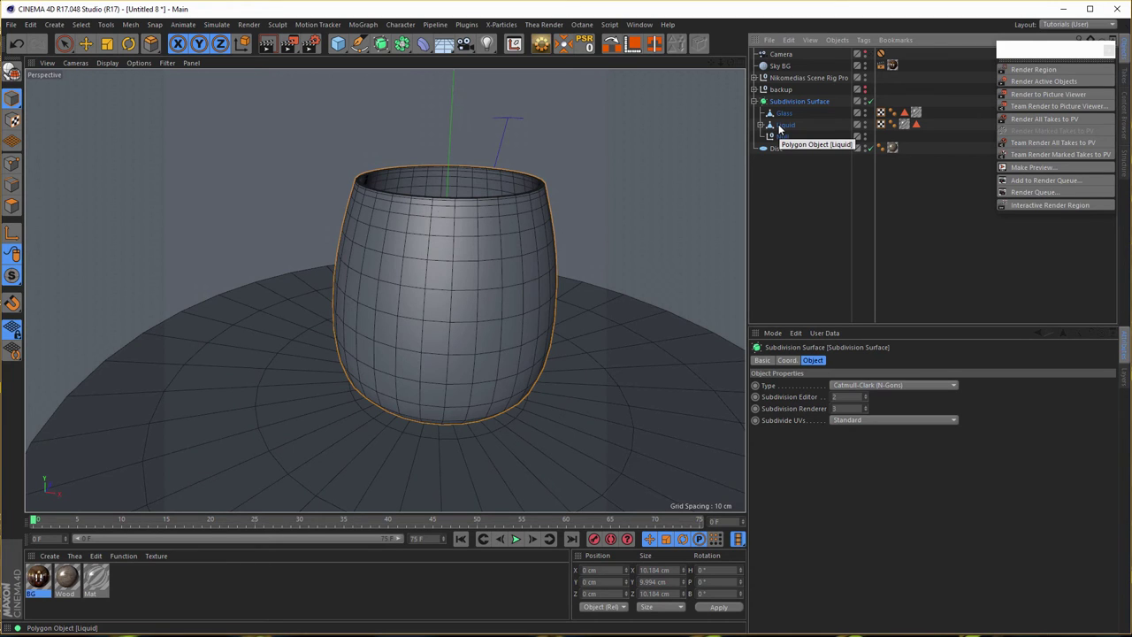
Move Liquid out of the Subdivision Surface and delete the empty Null
click(783, 125)
drag(779, 129, 776, 158)
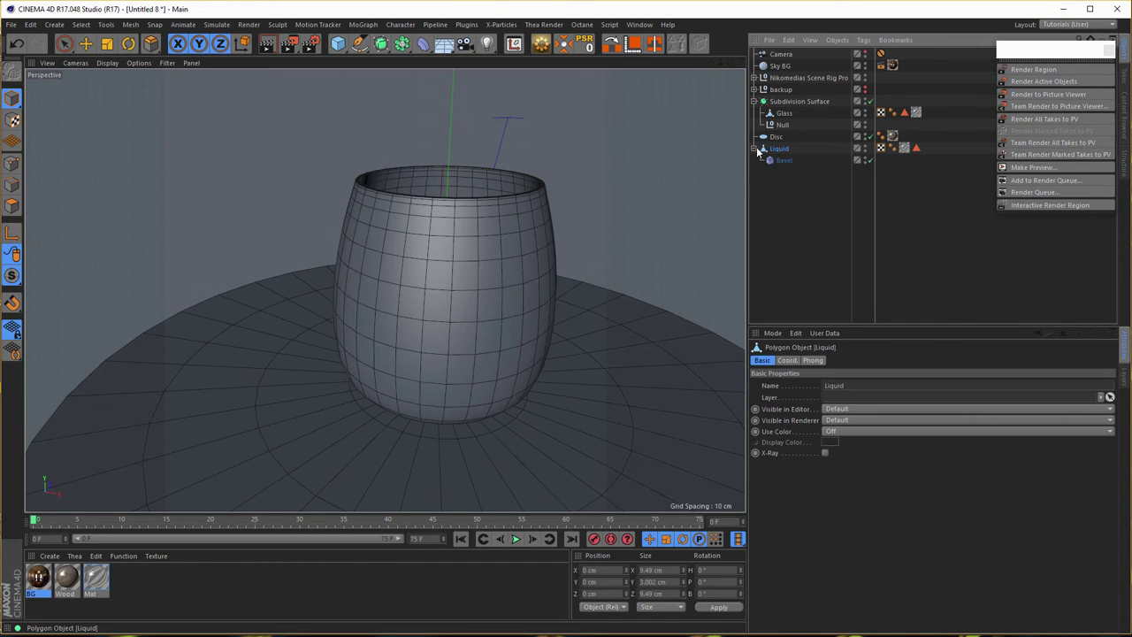
click(780, 126)
key(Delete)
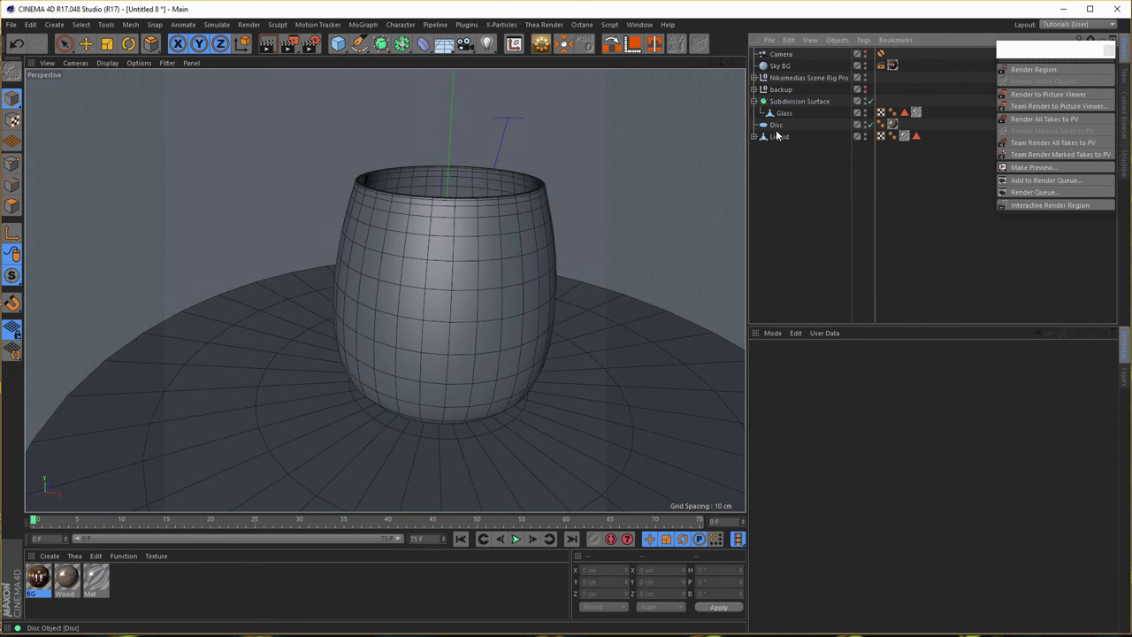
Rename the Subdivision Surface to Glass
click(817, 104)
double_click(820, 103)
text(Glass)
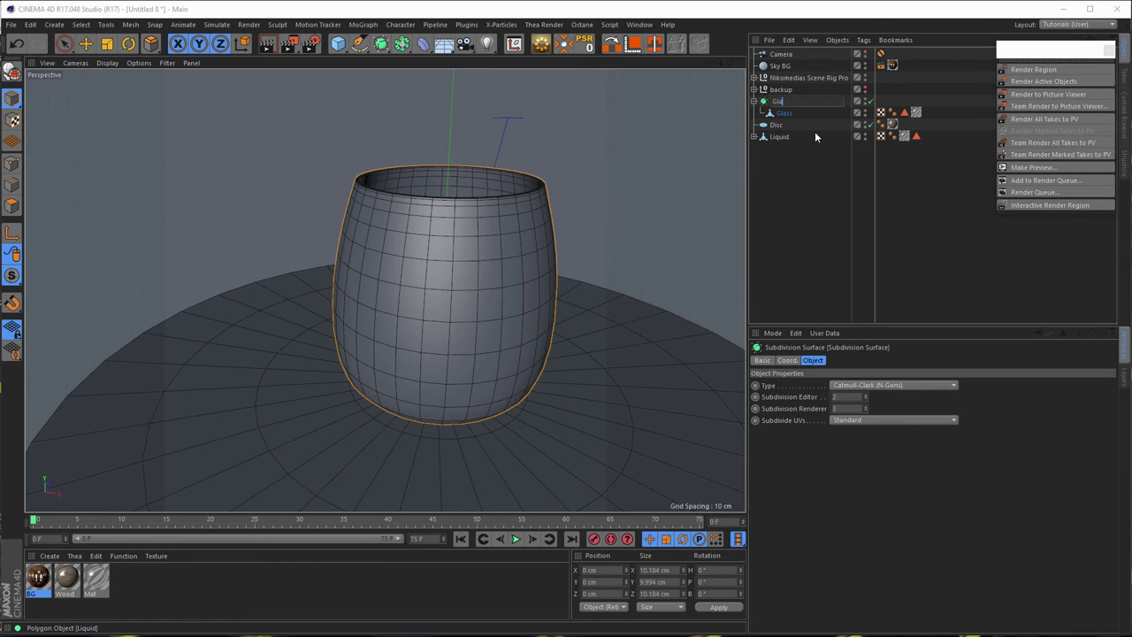
key(Return)
View through the scene camera with the HDRI background displayed in the viewport
alt+drag(462, 274, 392, 245)
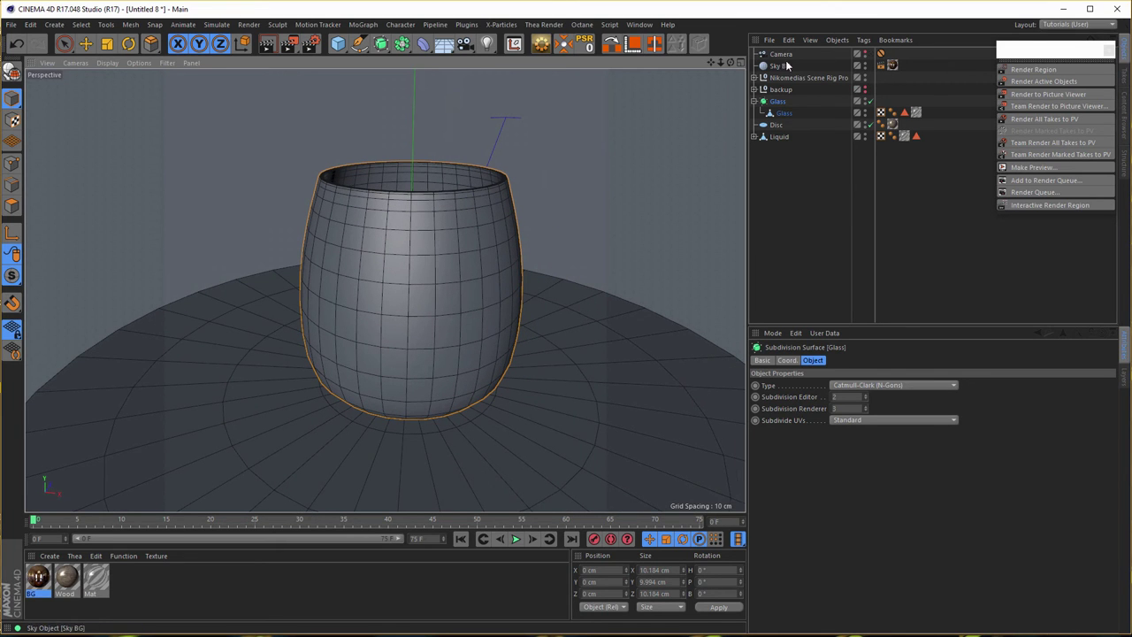
click(872, 56)
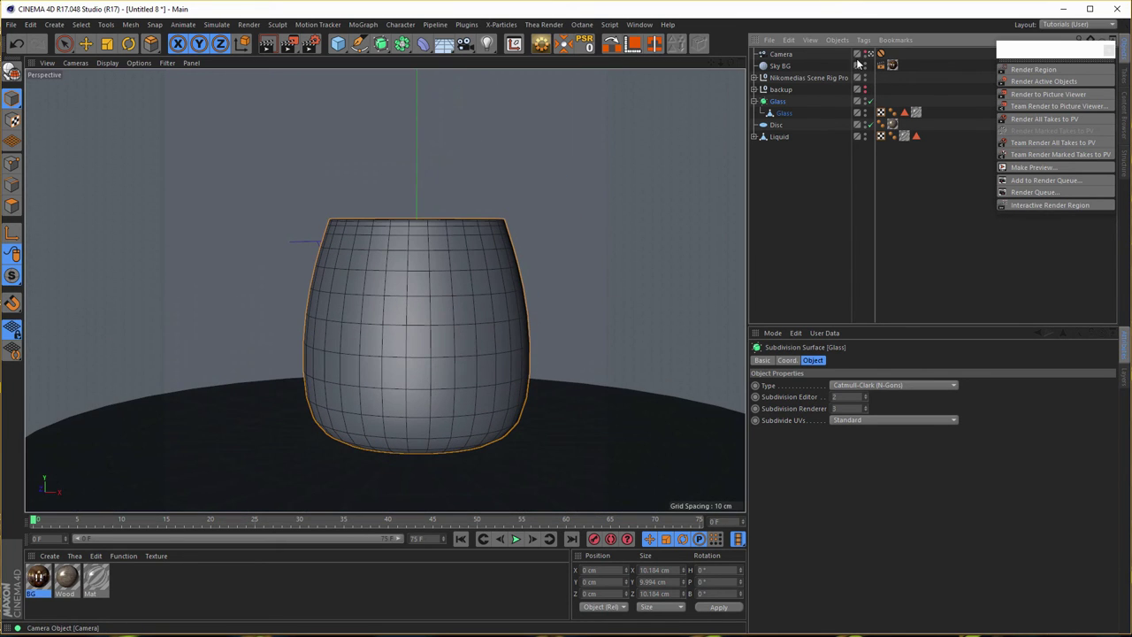
click(139, 64)
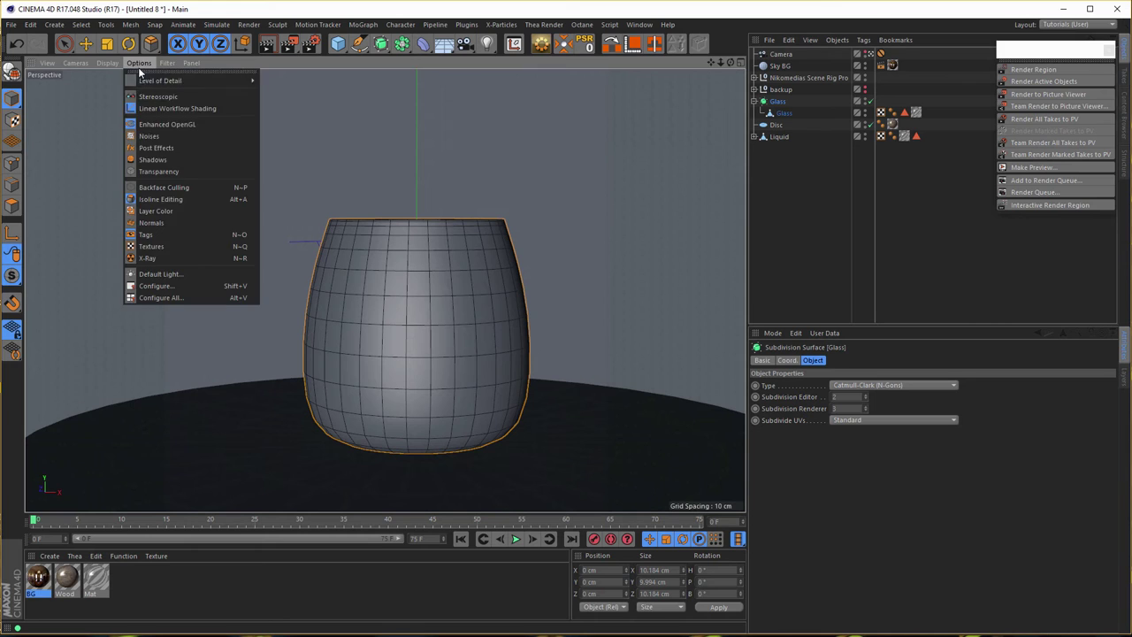
click(208, 248)
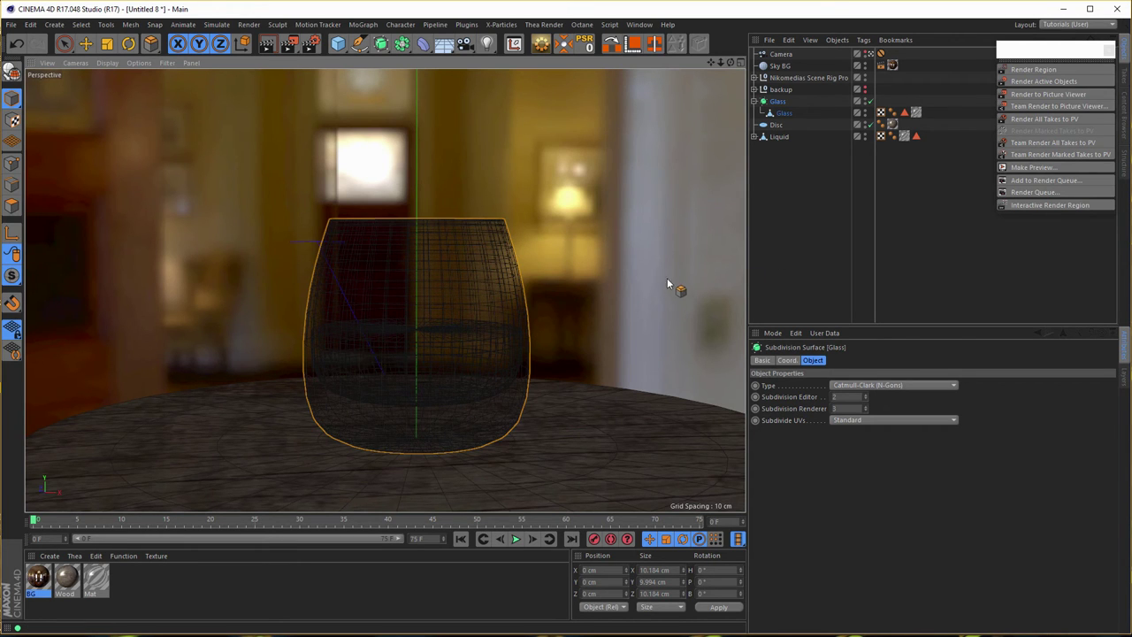
Rename the Mat material to Glass
double_click(97, 581)
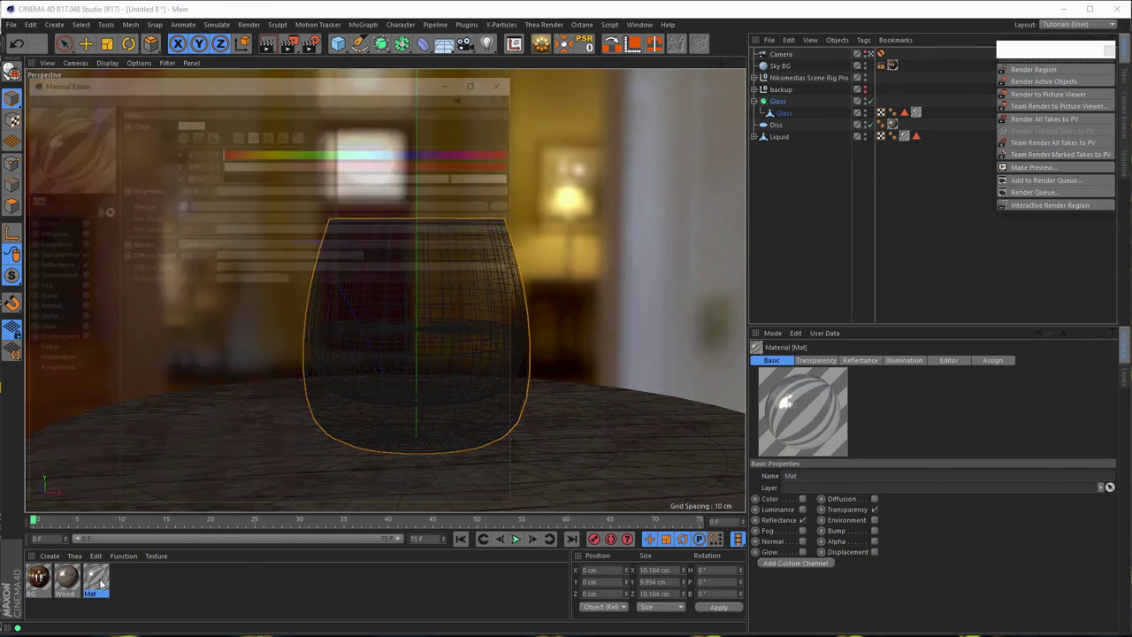
text(Glass)
key(Return)
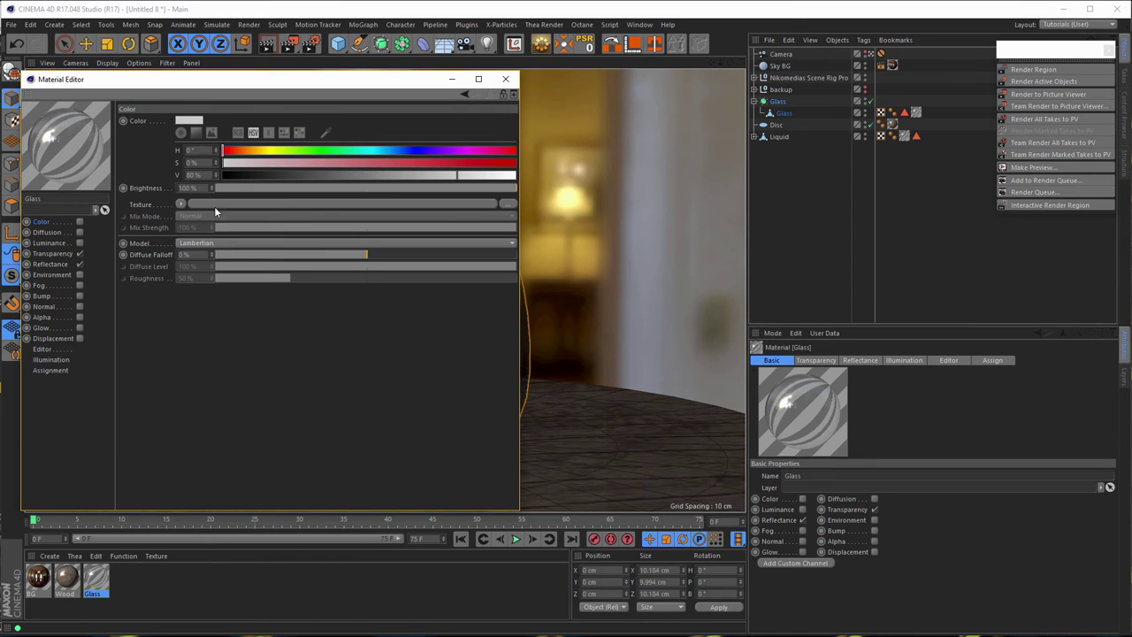
click(505, 78)
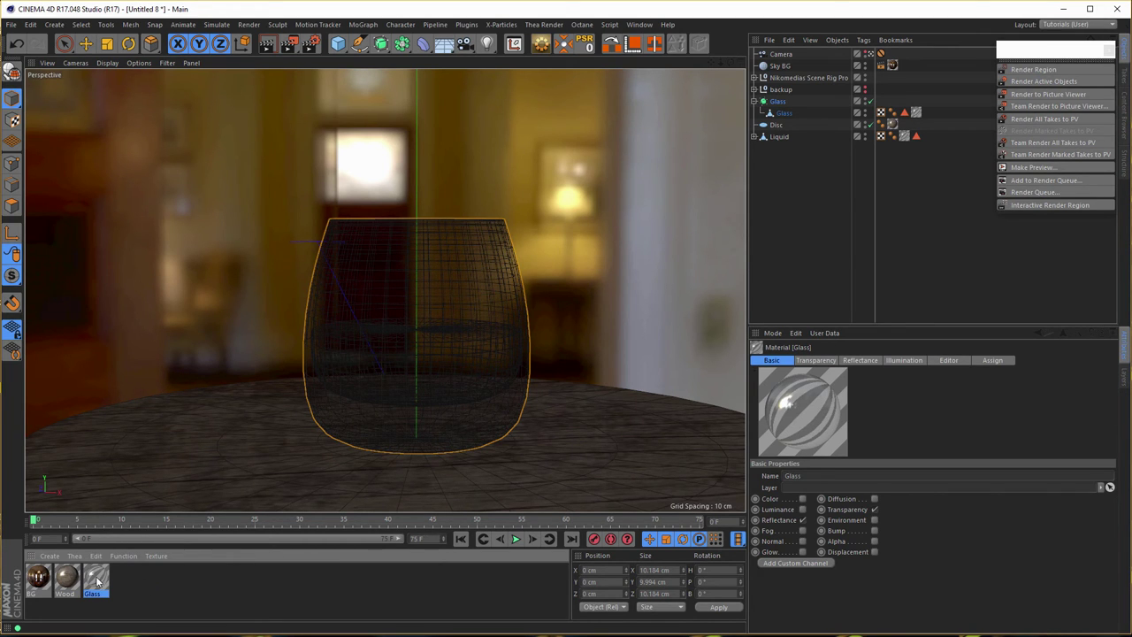
Duplicate the Glass material, name the copy Whisky, and keep its editor open
ctrl+drag(95, 580, 152, 583)
double_click(129, 578)
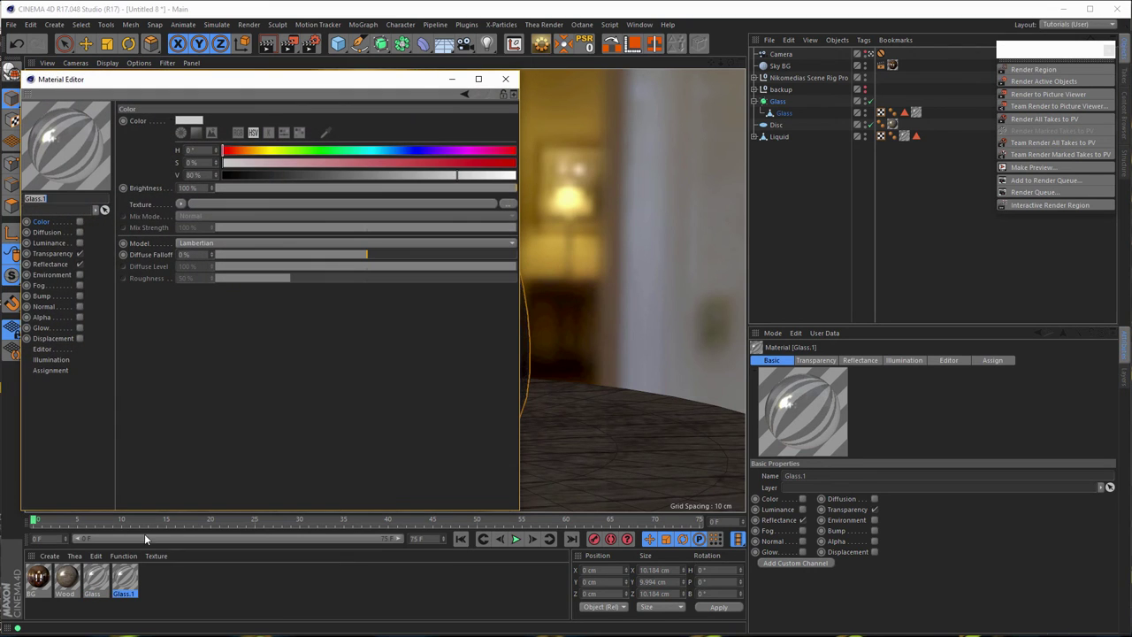
text(Whisky)
key(Return)
drag(310, 89, 850, 152)
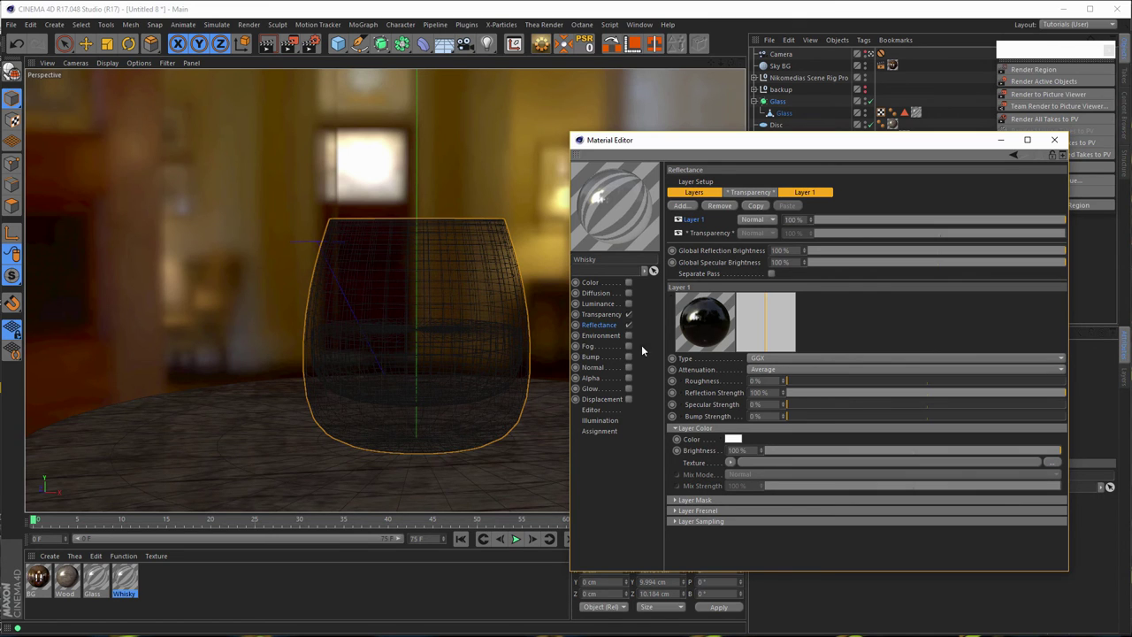
Set Whisky's transparency refraction and reflectance-layer Fresnel IOR both to 1.333
click(619, 319)
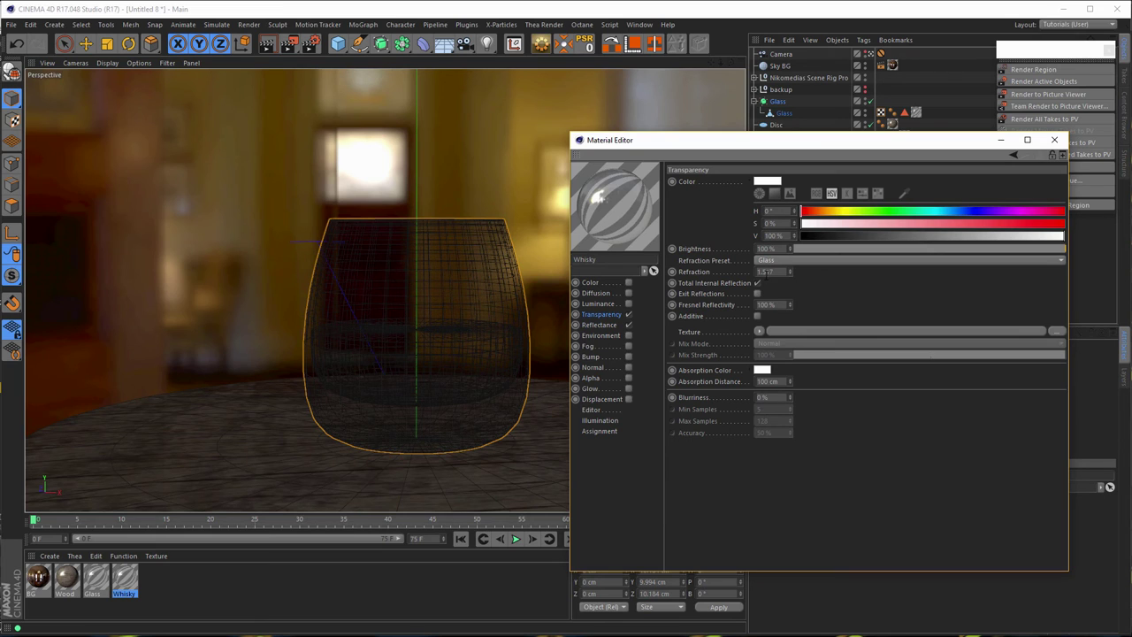
drag(762, 271, 837, 283)
text(333)
key(Return)
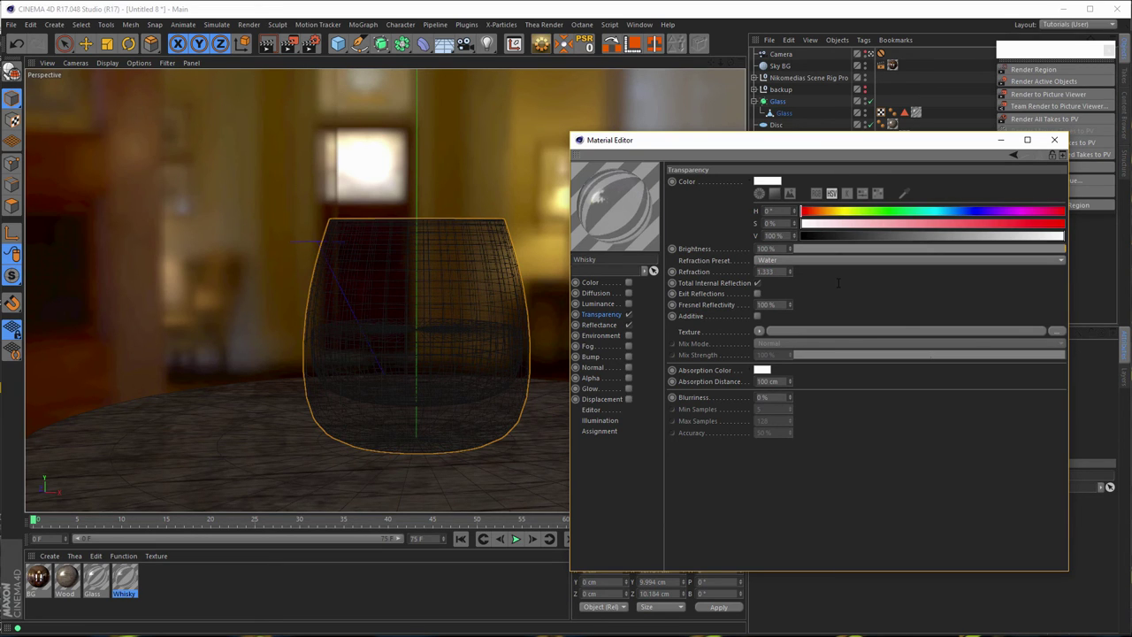
click(607, 325)
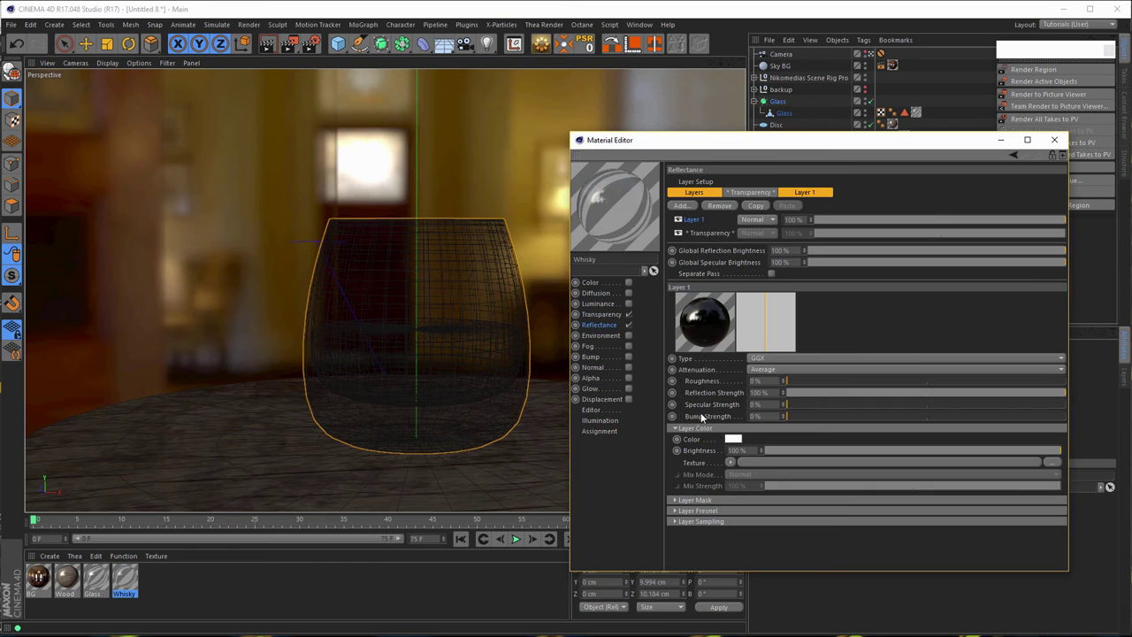
click(698, 511)
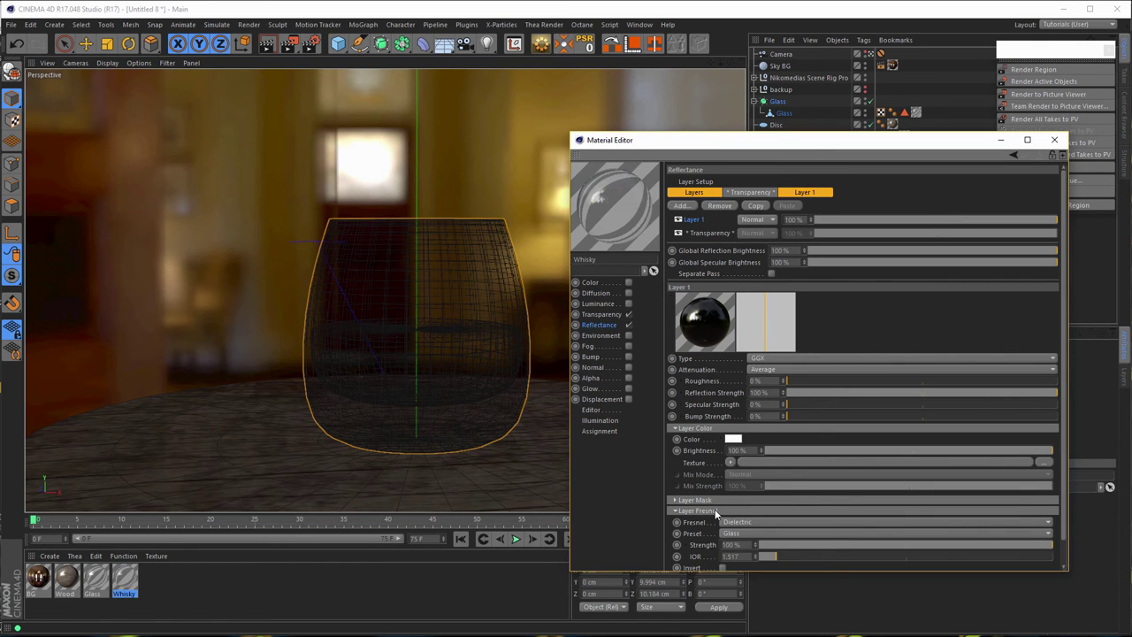
double_click(733, 557)
text(1.333)
key(Return)
Give Whisky's transparency a saturated orange-brown absorption colour at 68% value
click(598, 316)
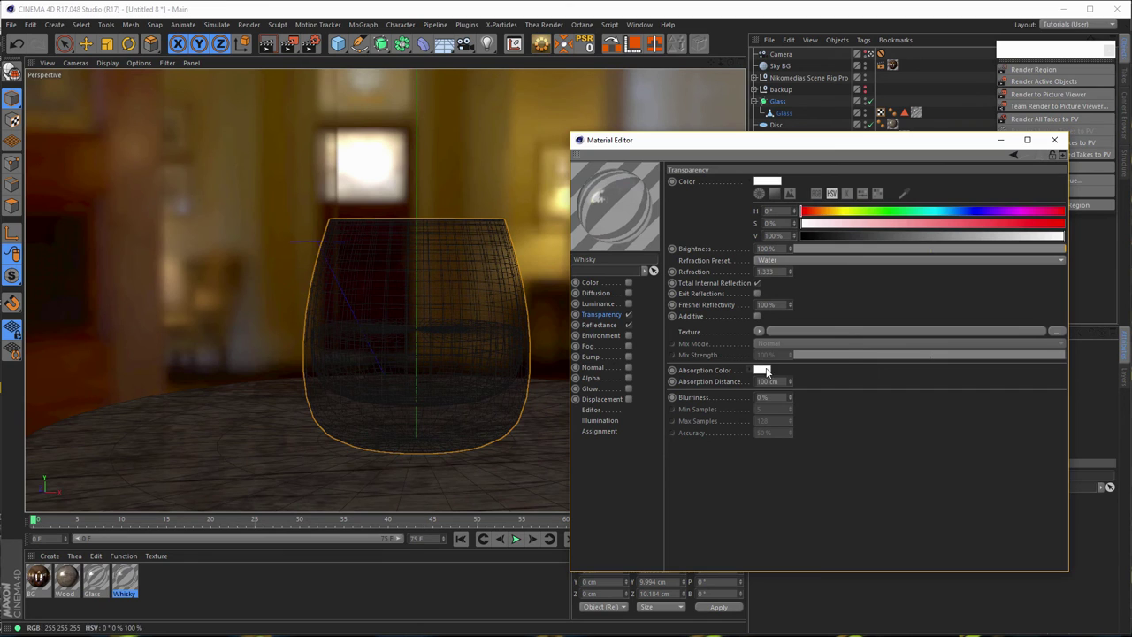
click(766, 370)
drag(760, 368, 749, 369)
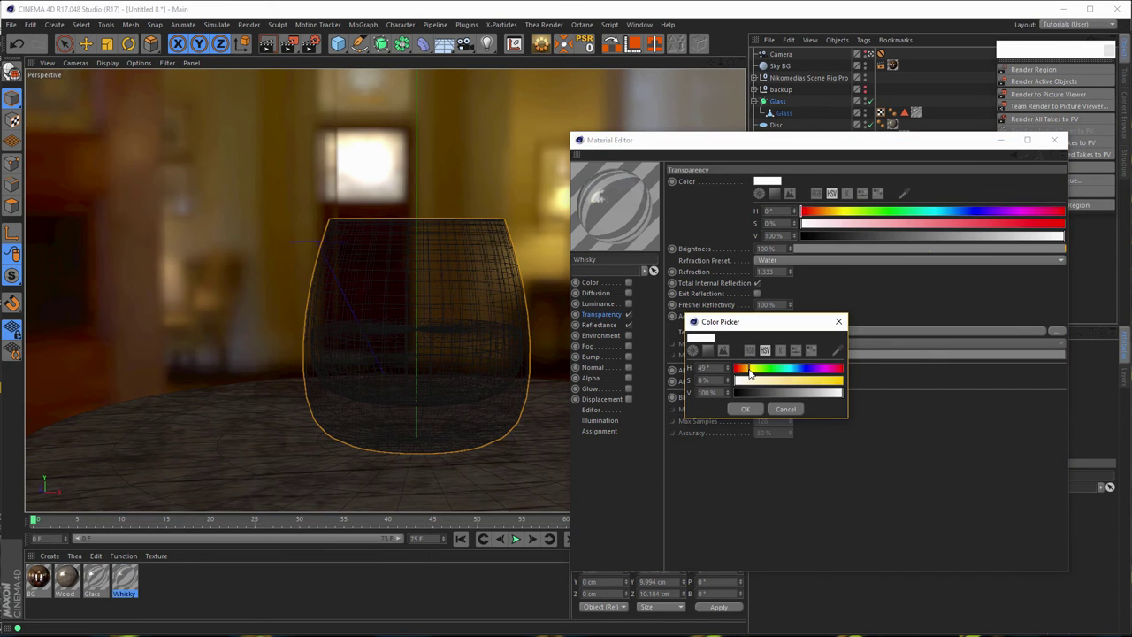
drag(821, 380, 878, 379)
drag(789, 394, 808, 394)
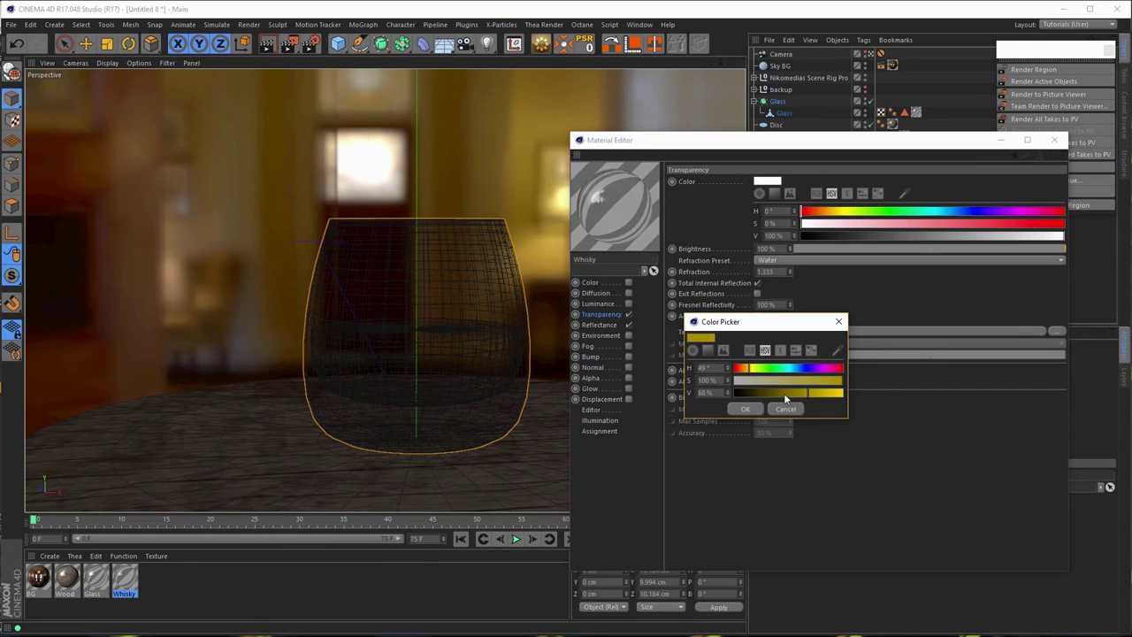
drag(747, 371, 746, 372)
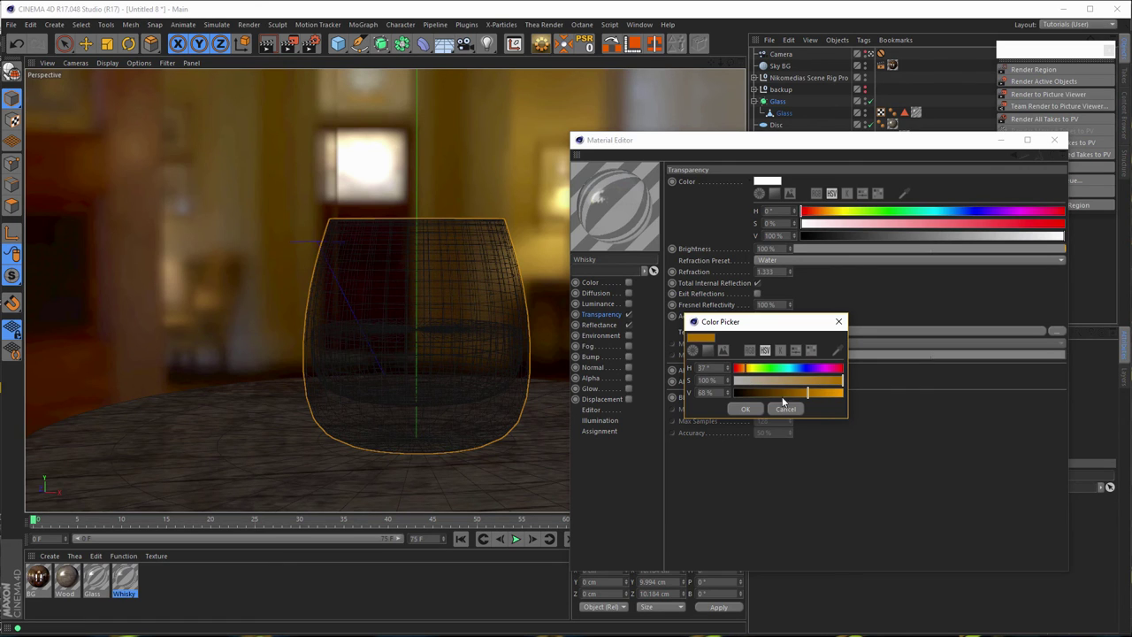
click(745, 409)
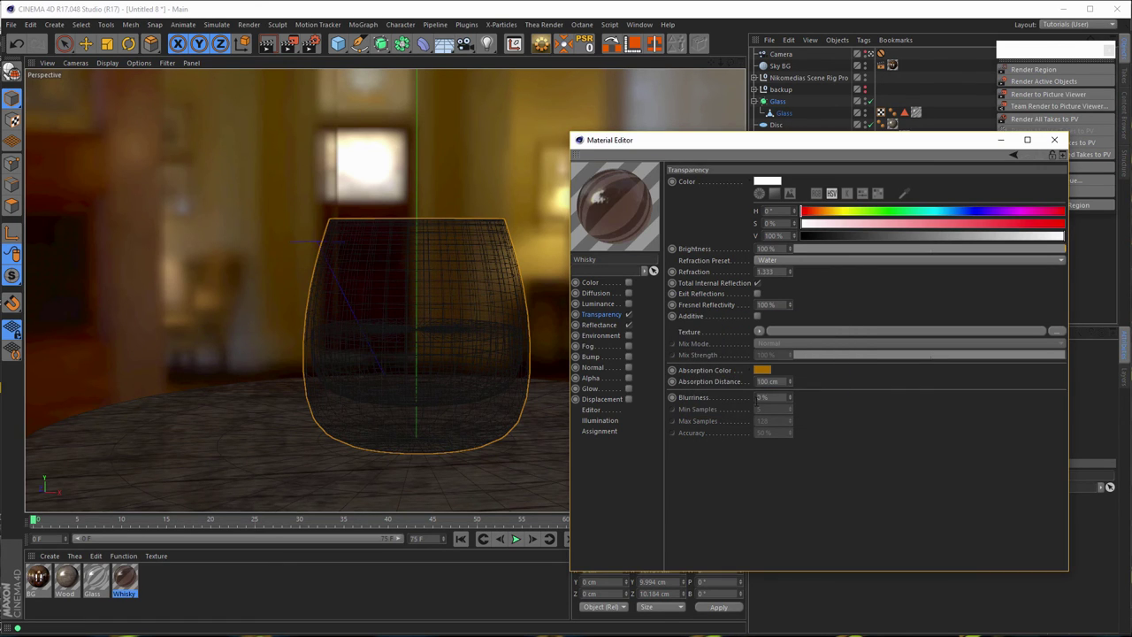
Set the absorption distance to 5 cm
click(767, 383)
text(5)
key(Return)
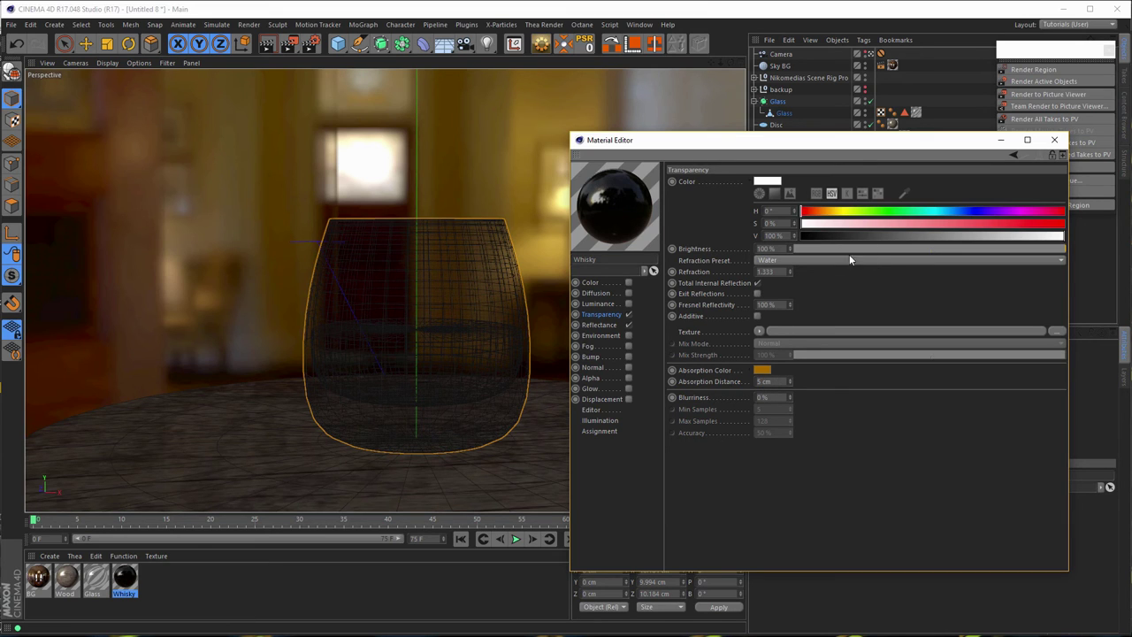
drag(859, 144, 835, 236)
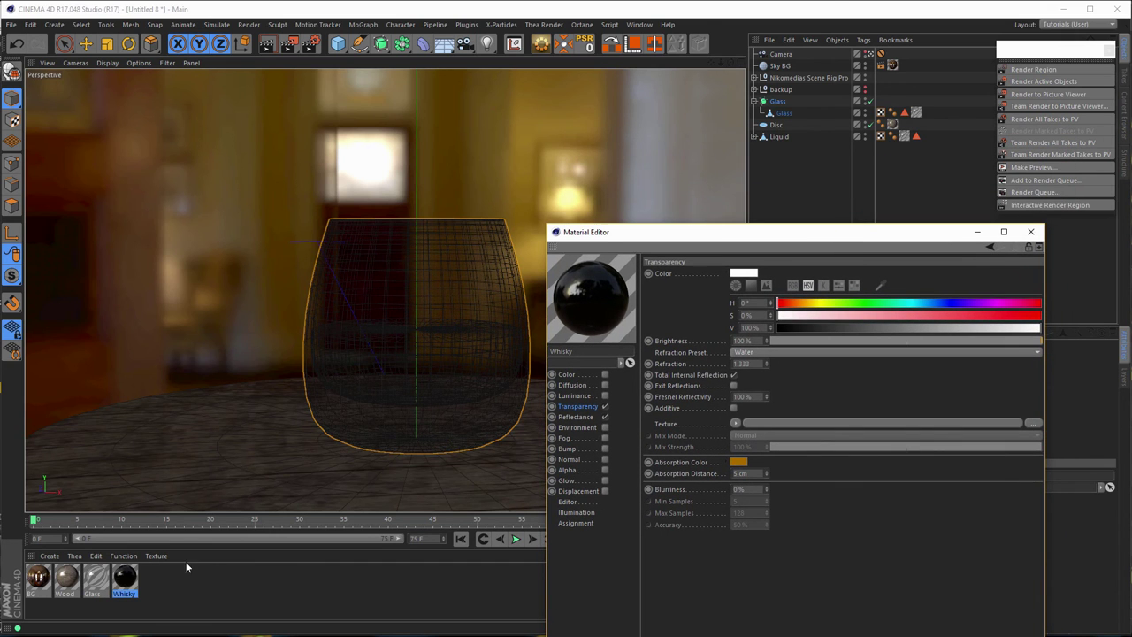
Apply Whisky to Liquid, delete its old Glass tag, and start an Interactive Render Region
drag(125, 580, 777, 138)
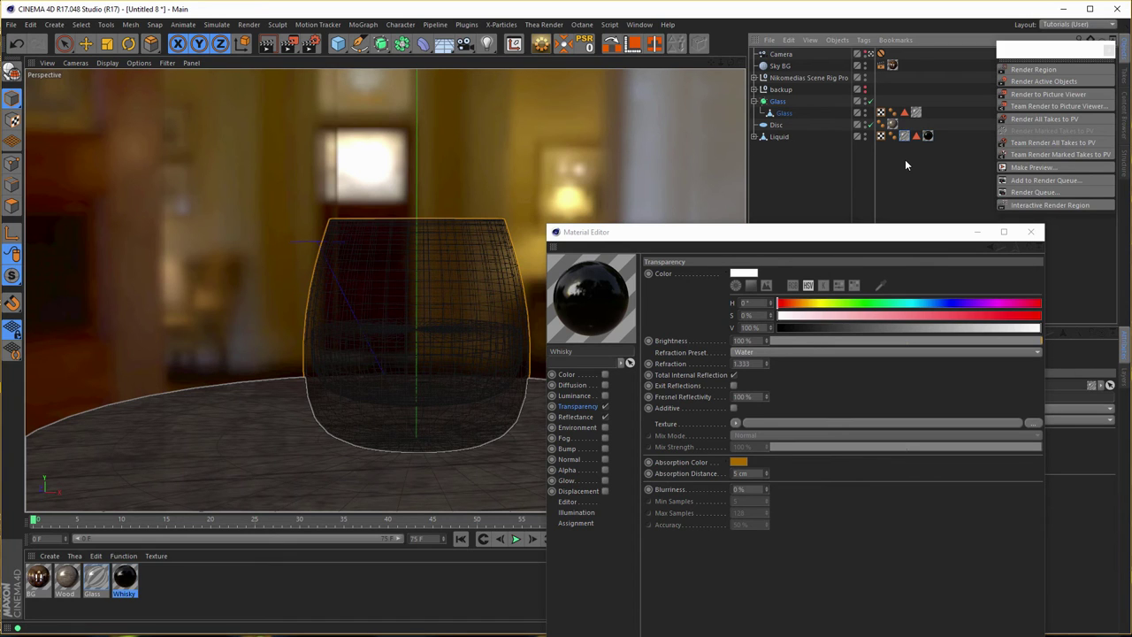
key(Delete)
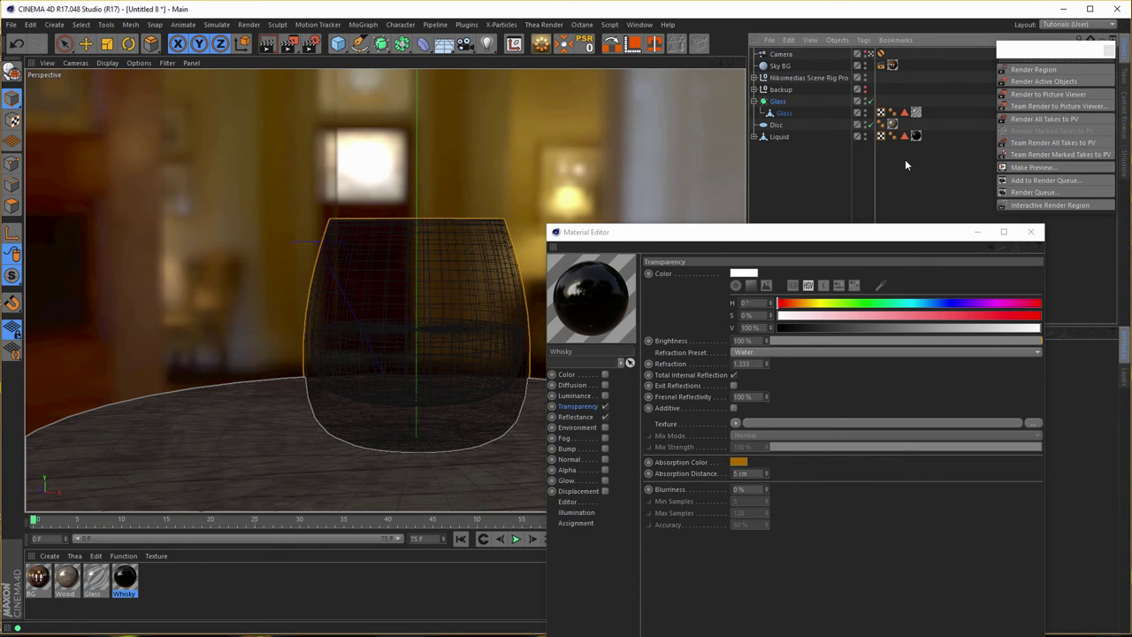
click(1026, 205)
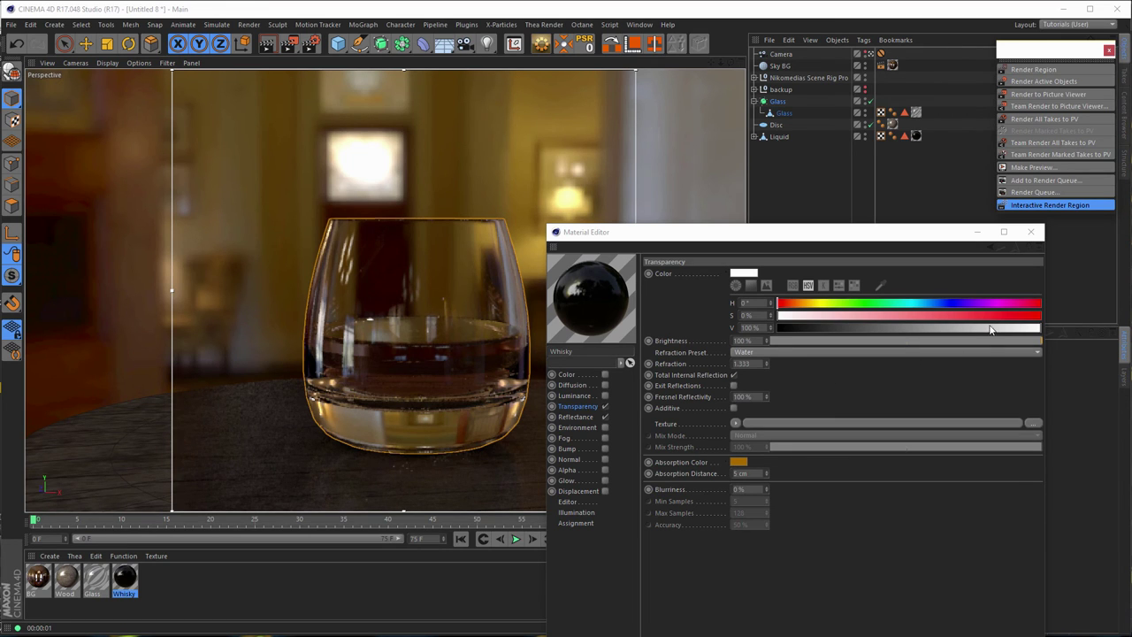
Set Whisky's Transparency colour to H 50°, S 100%, V 100%, then close the Material Editor
drag(816, 304, 809, 310)
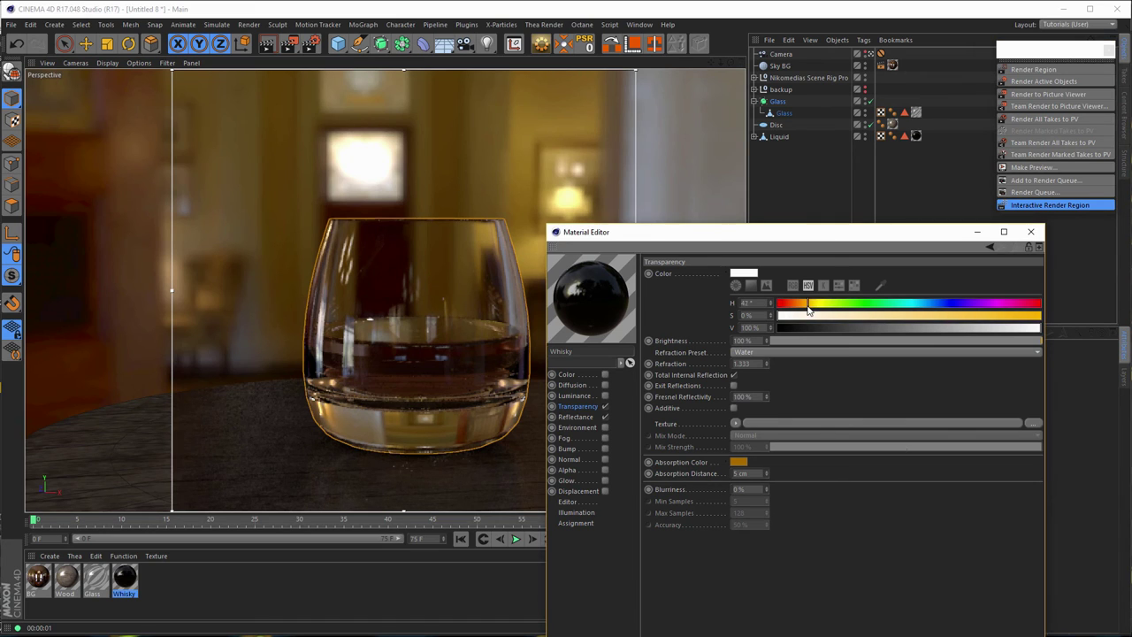
click(991, 319)
drag(999, 329, 970, 333)
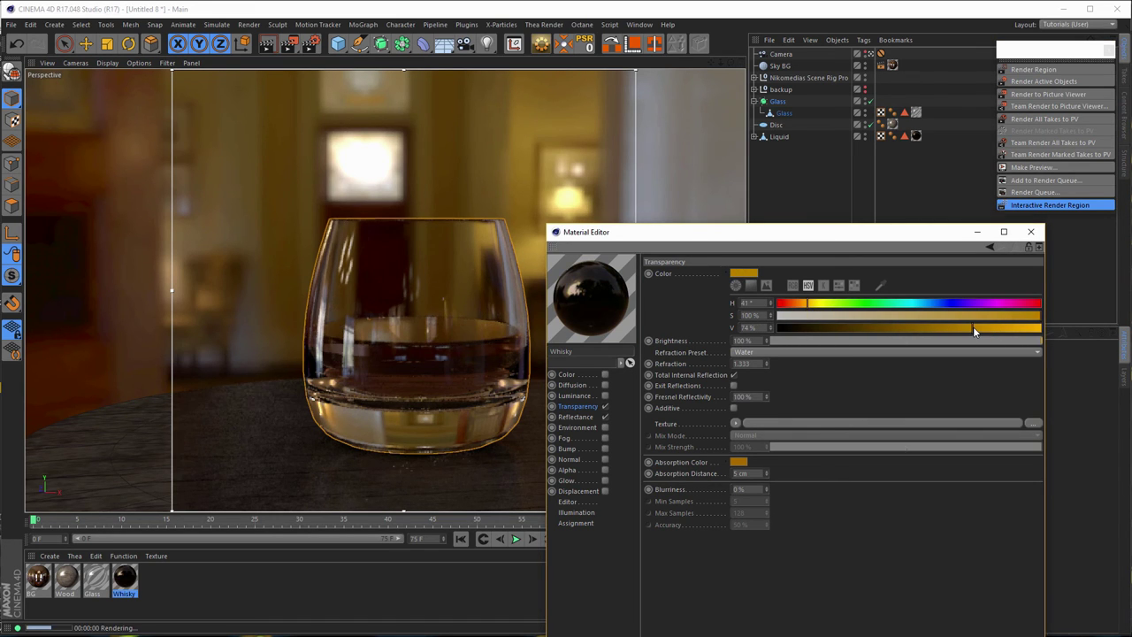
drag(977, 332, 984, 330)
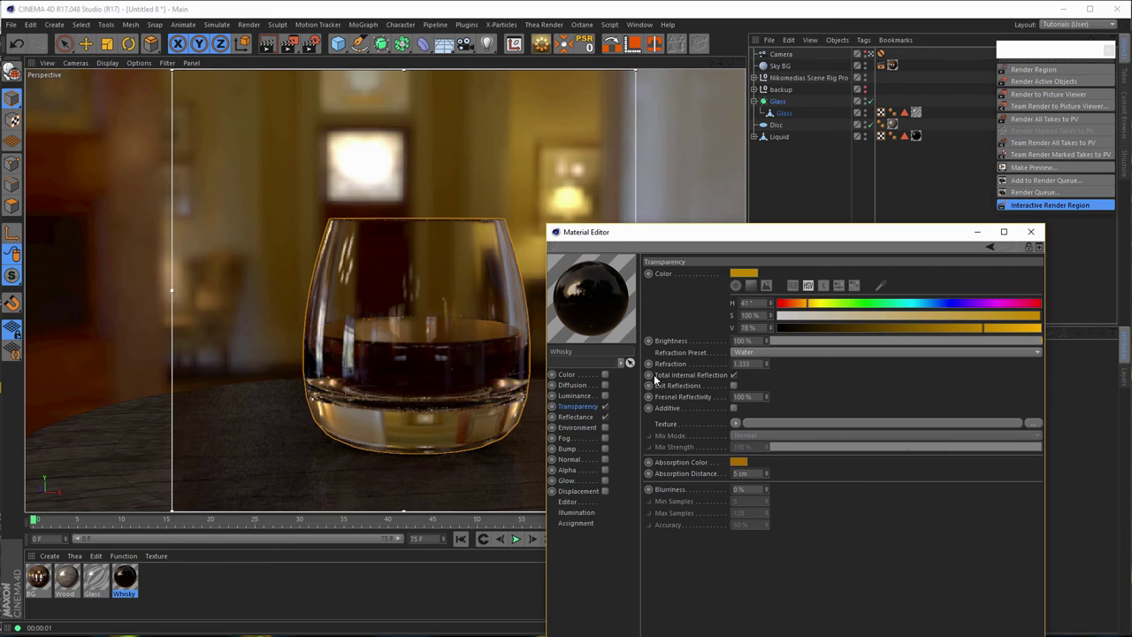
drag(985, 328, 1055, 323)
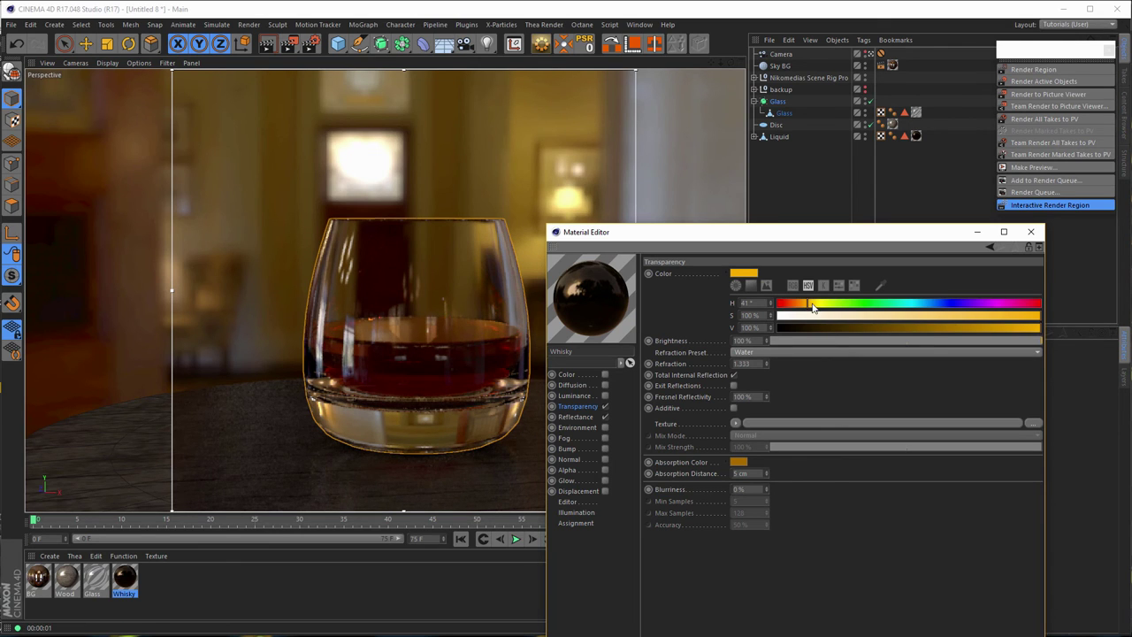
drag(806, 306, 813, 306)
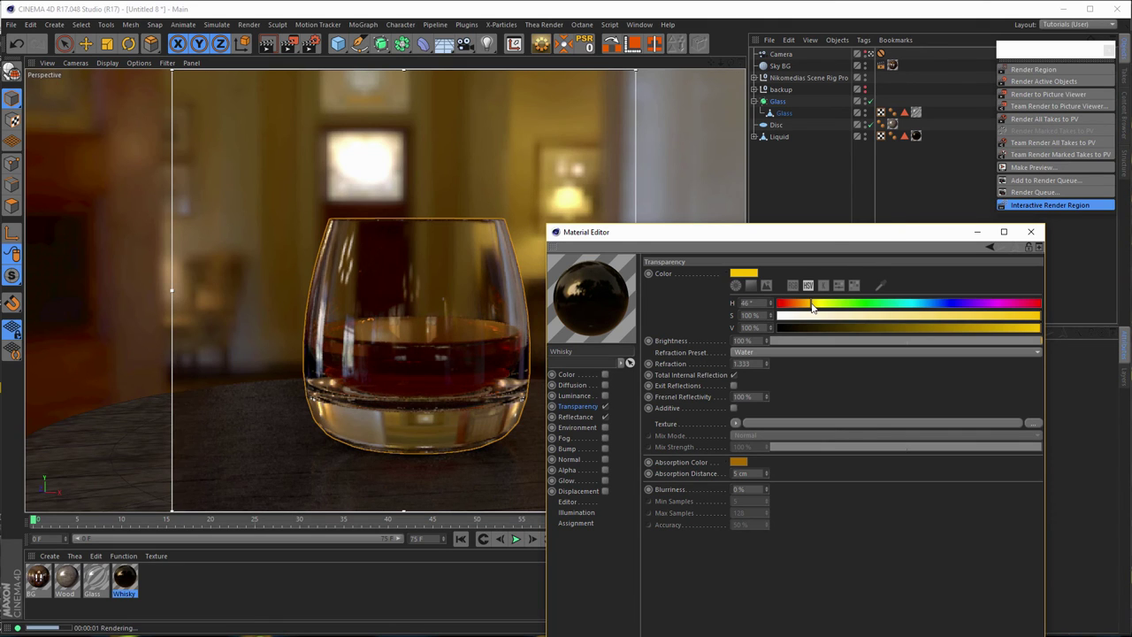
drag(813, 306, 817, 309)
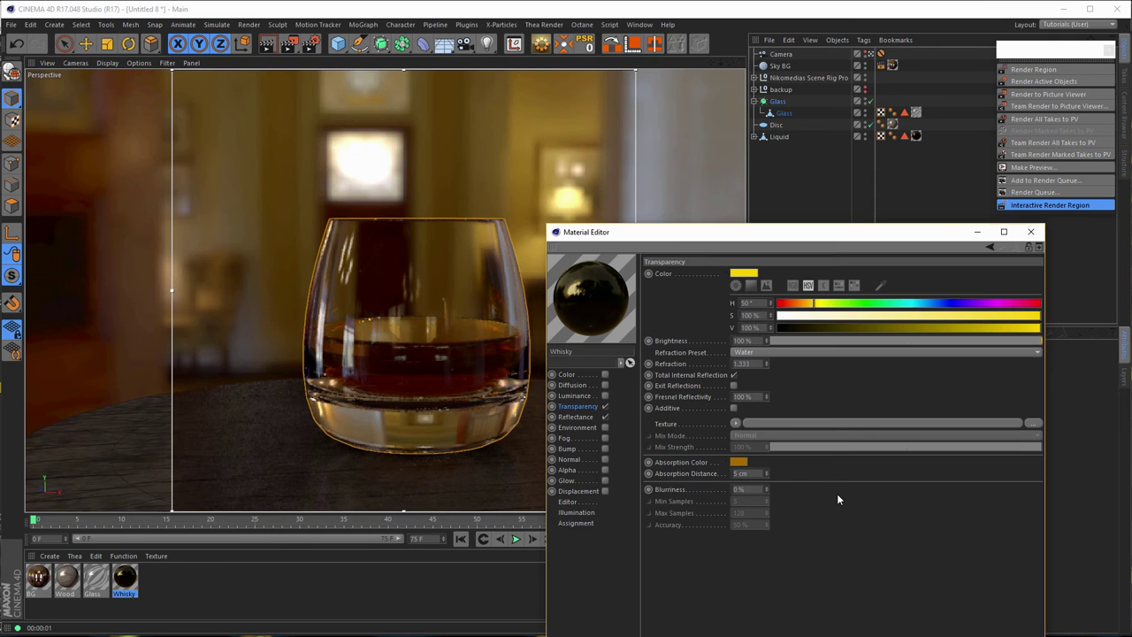
click(1031, 232)
In the Front view, centre Liquid's axis and scale it to about 101.5% (9.632 cm wide)
middle_click(697, 376)
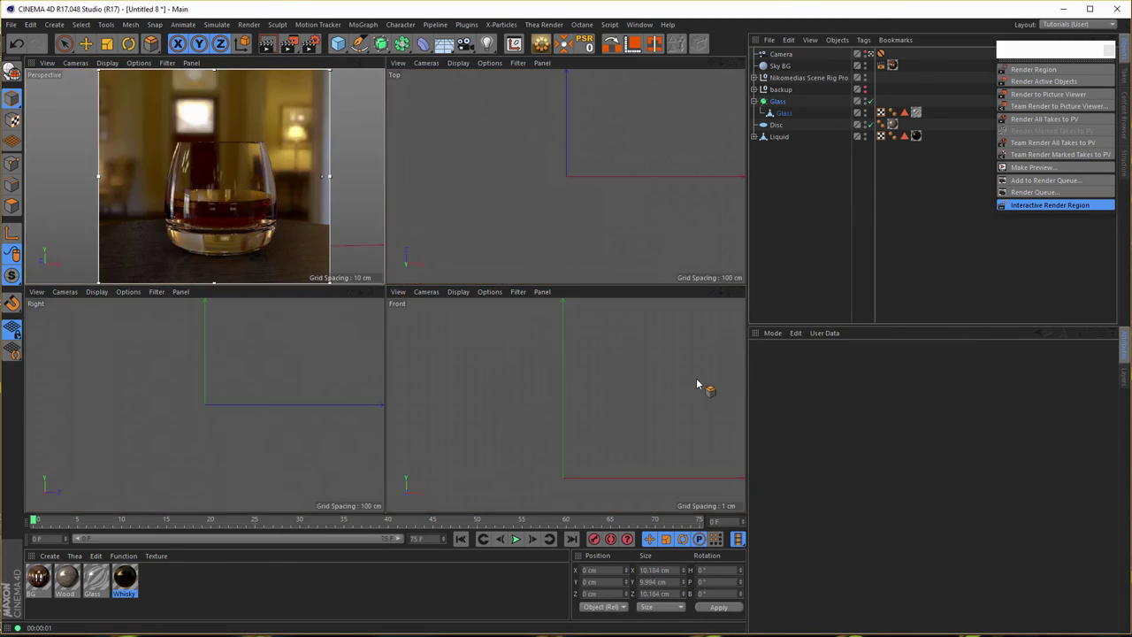
middle_click(612, 408)
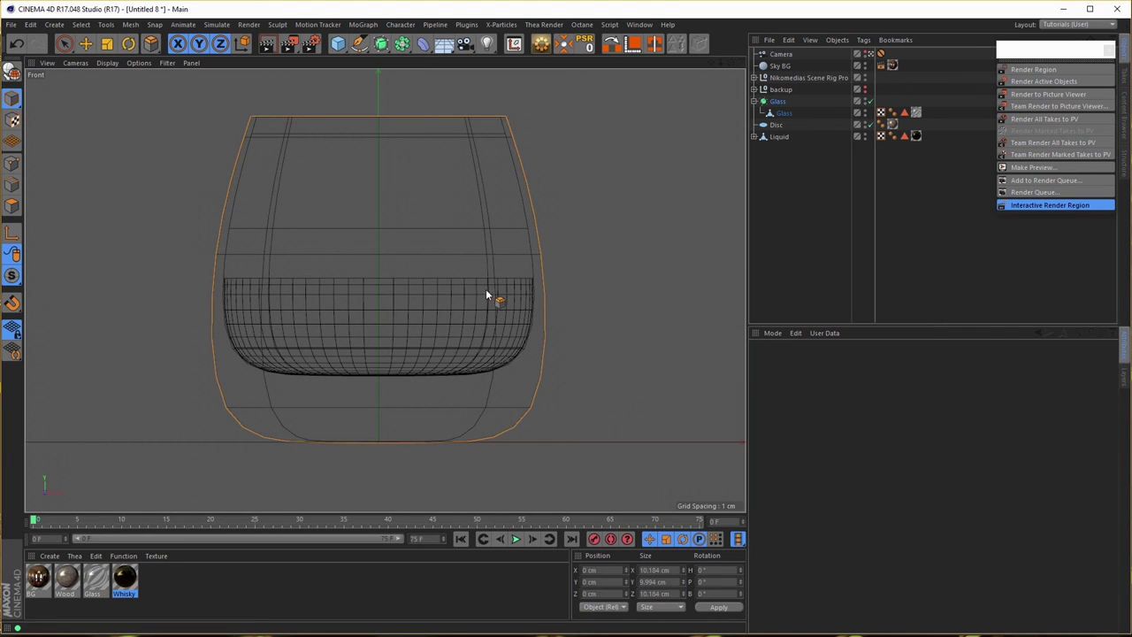
click(779, 137)
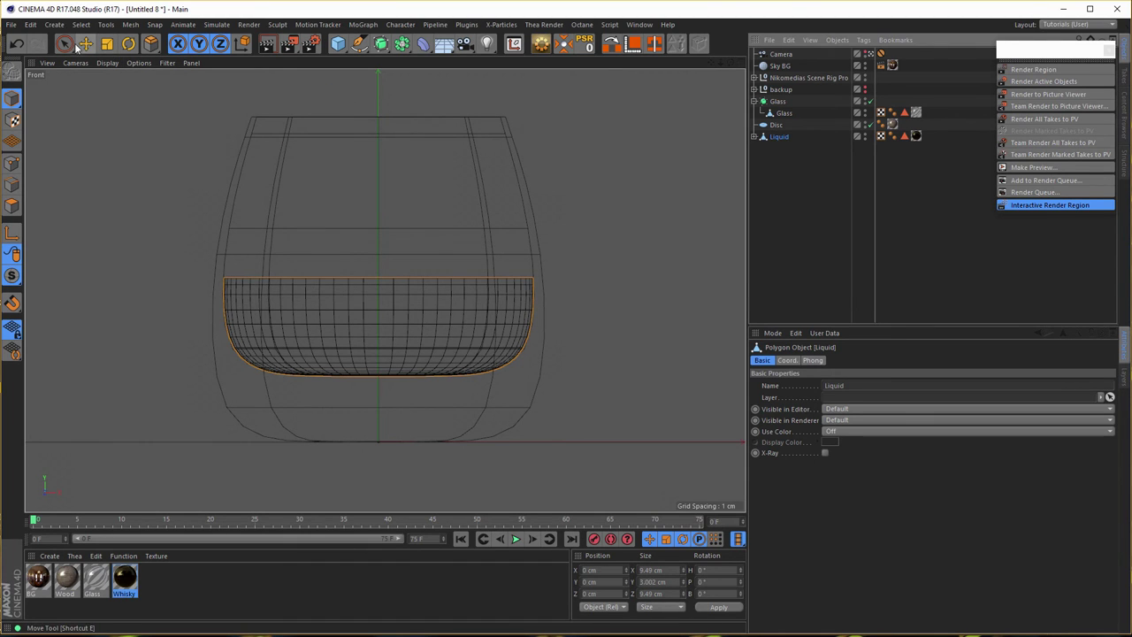
click(106, 43)
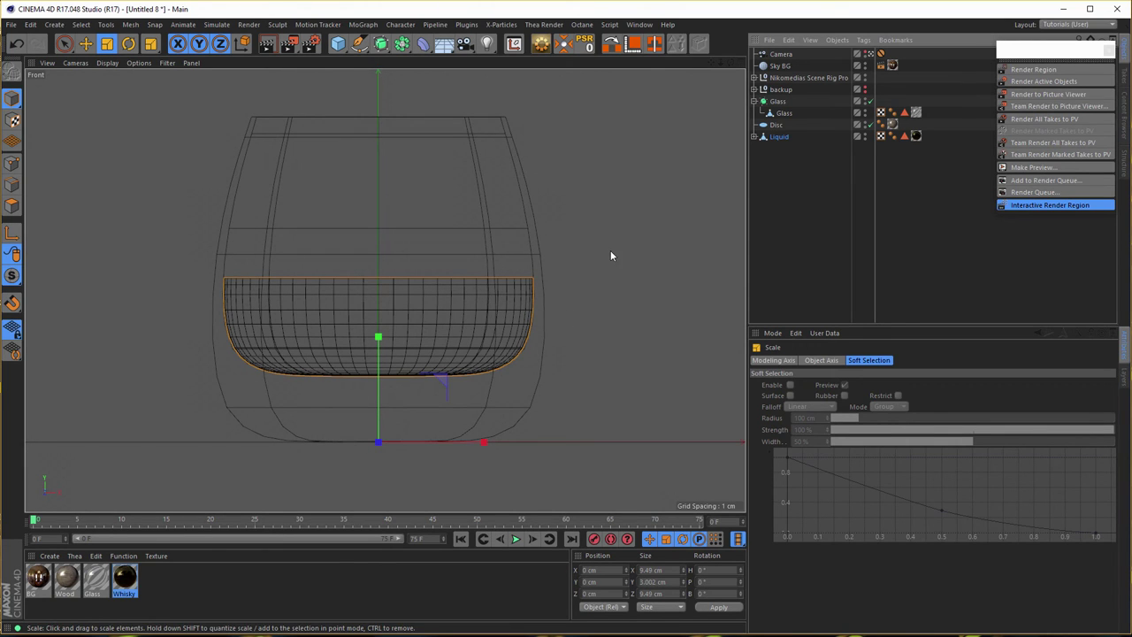
click(563, 46)
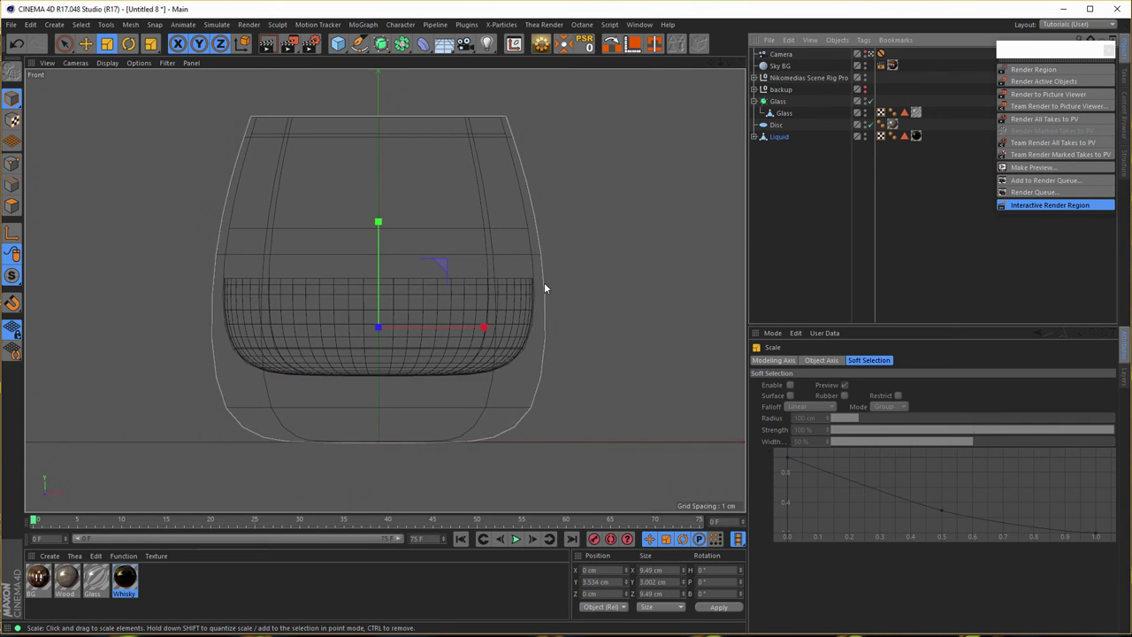
scroll(543, 284, up, 5)
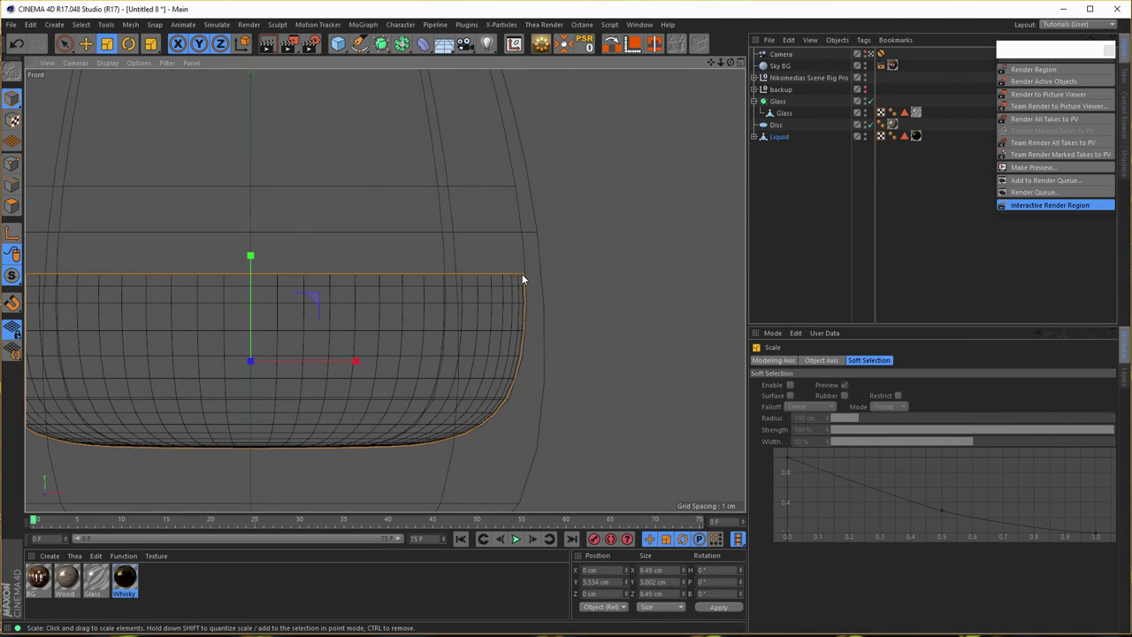
drag(587, 278, 591, 275)
middle_click(591, 275)
middle_click(331, 235)
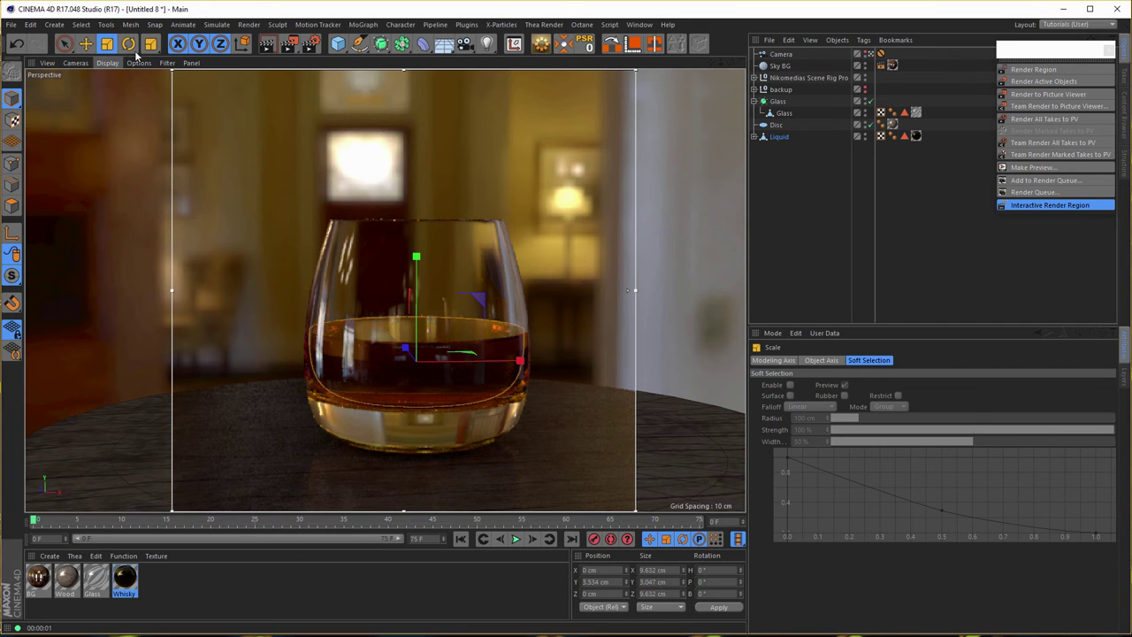
Stop the interactive render and review Output, Ambient Occlusion and Physical render settings
click(1039, 205)
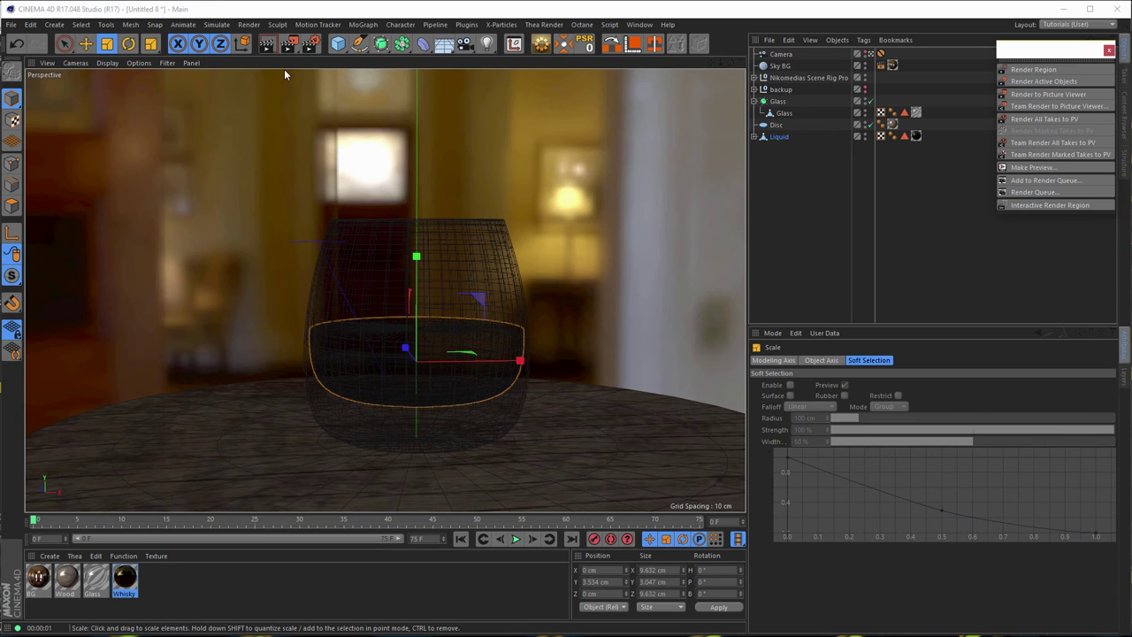
click(292, 48)
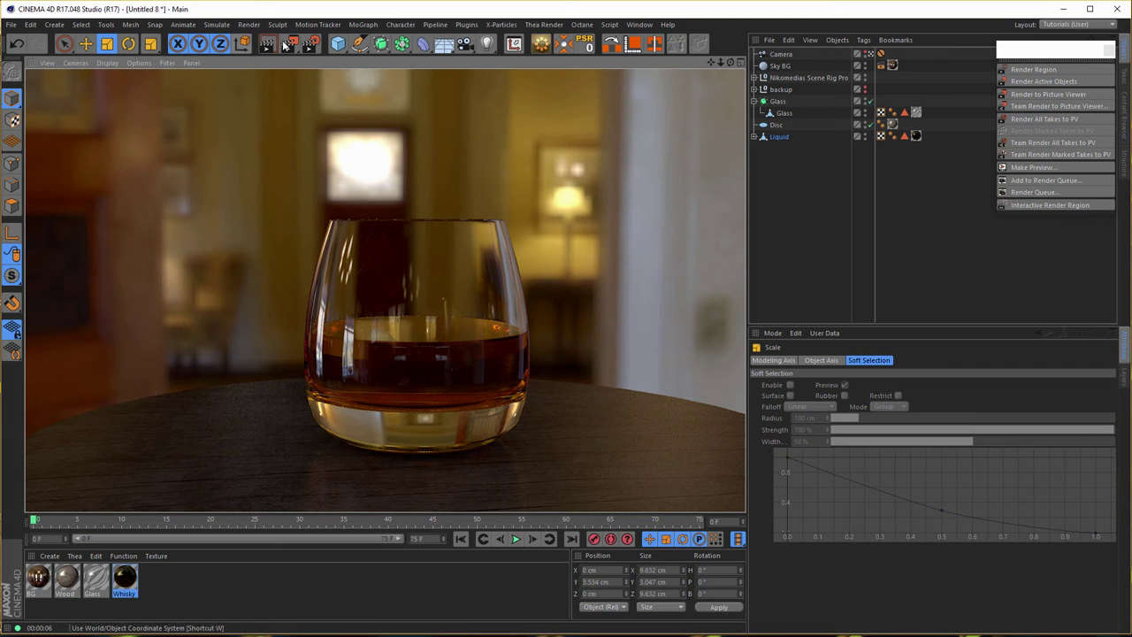
click(312, 47)
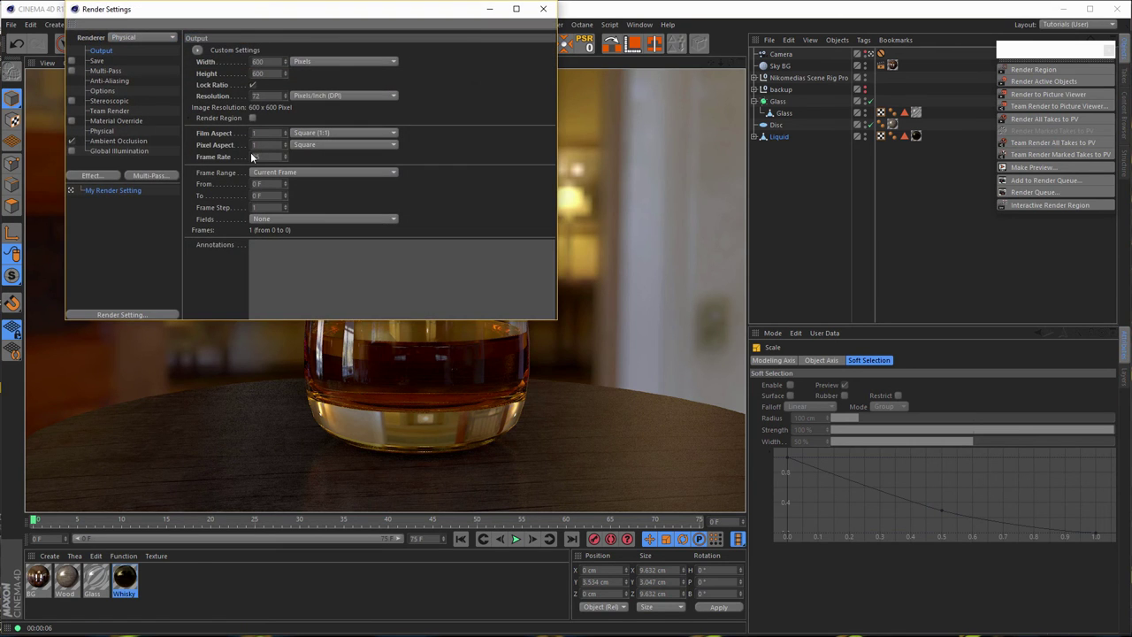
click(69, 190)
click(111, 141)
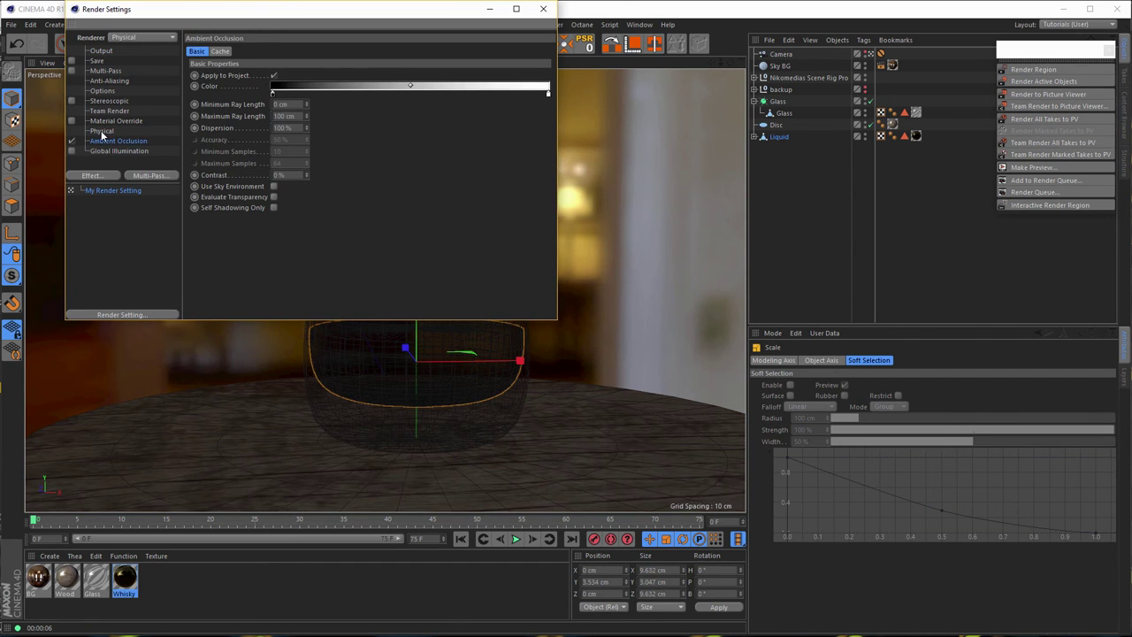
click(102, 132)
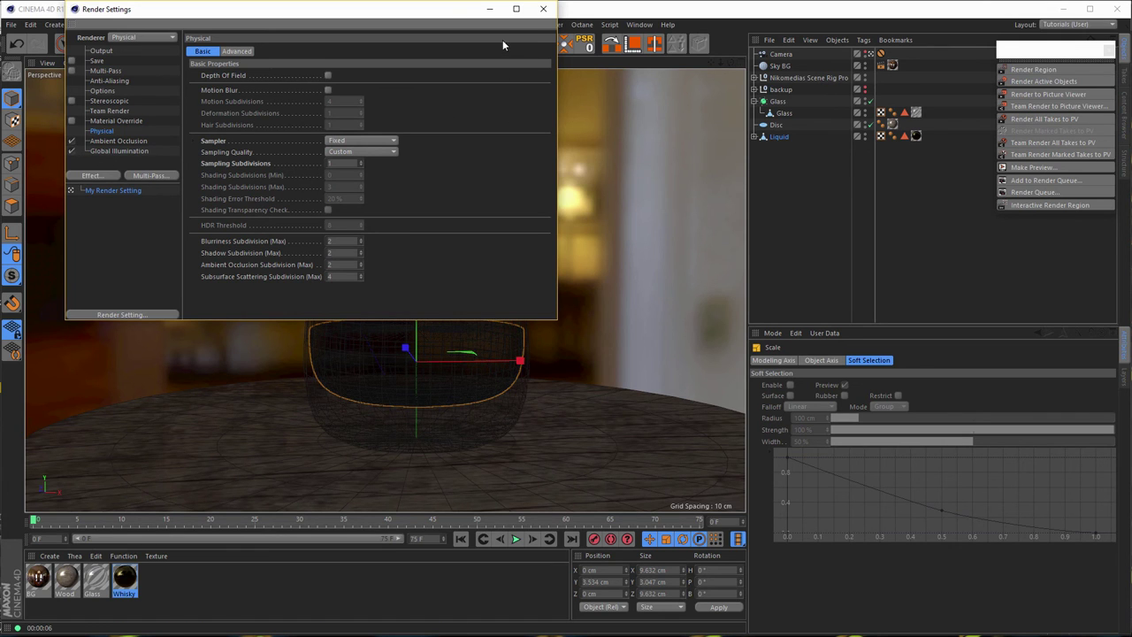
click(543, 11)
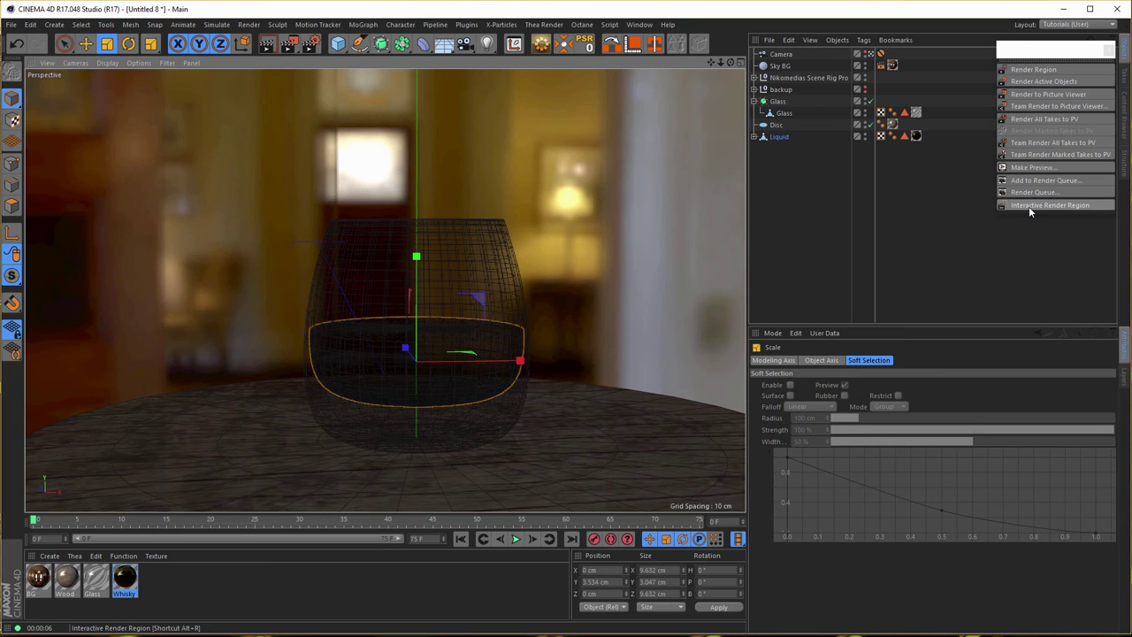
Restart the interactive render and set the rig's HDRI Reflection Brightness -35%, Rotation -5°
click(1028, 205)
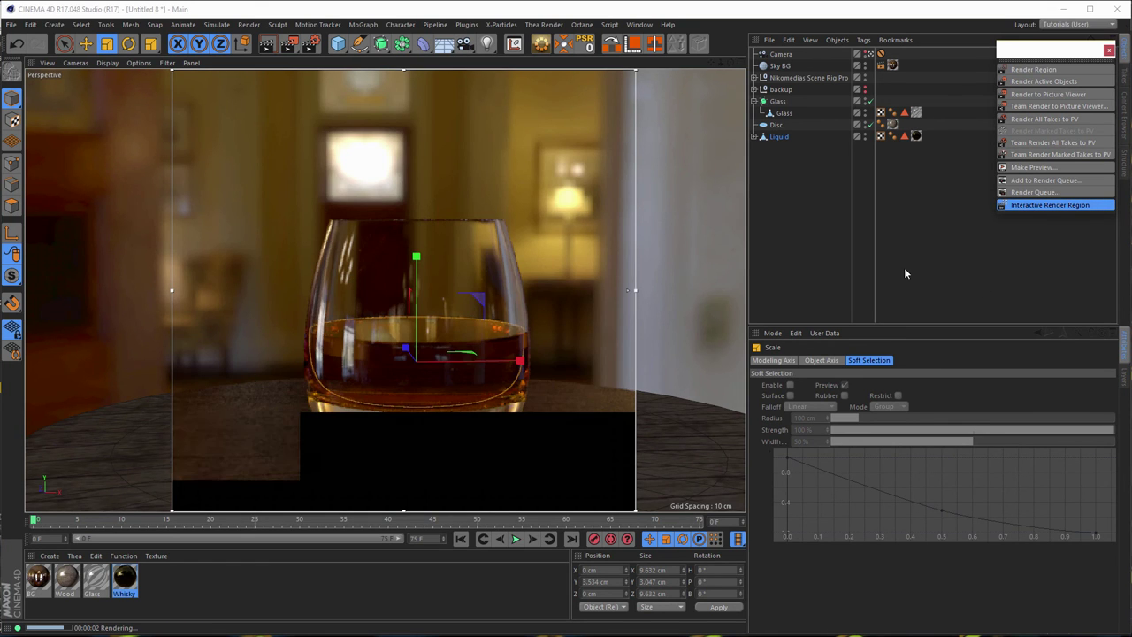
click(788, 78)
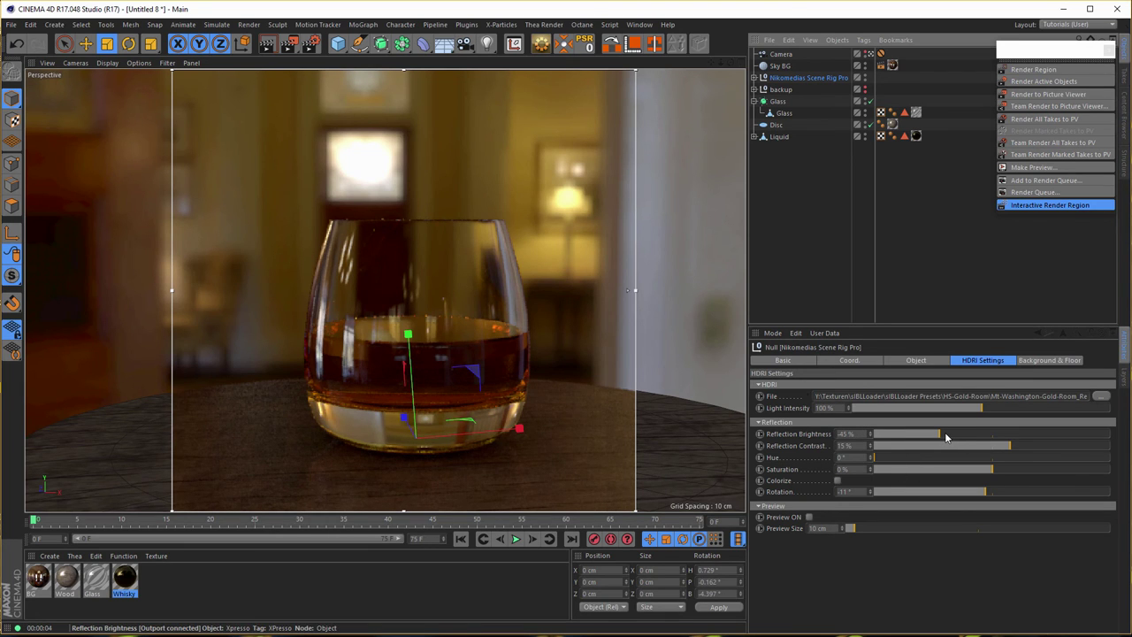
drag(944, 437, 953, 438)
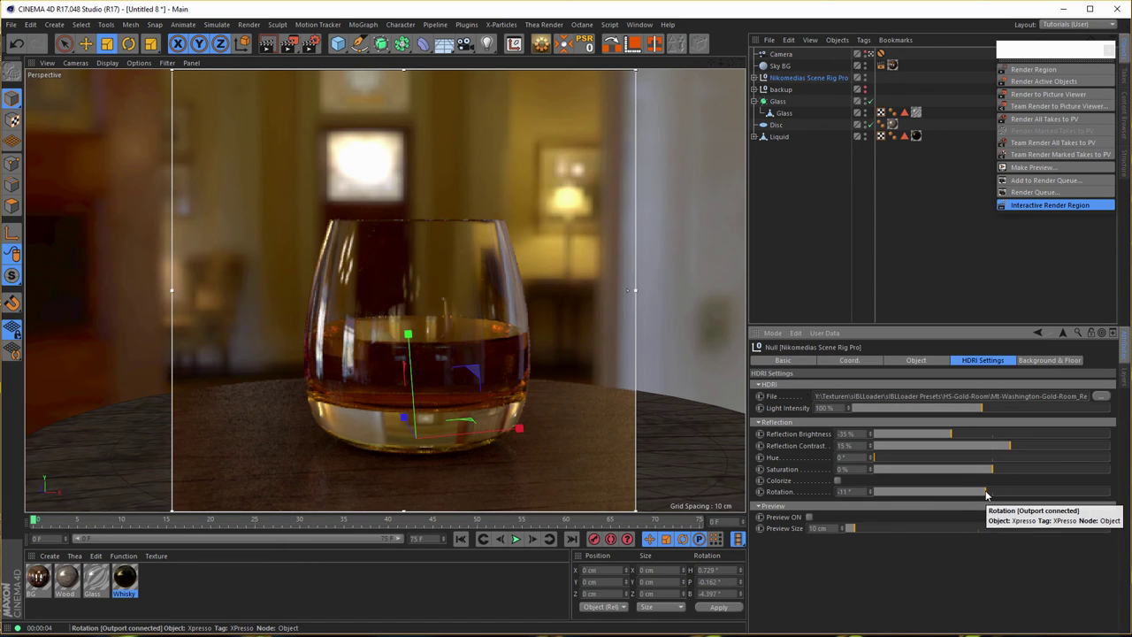
drag(986, 492, 990, 492)
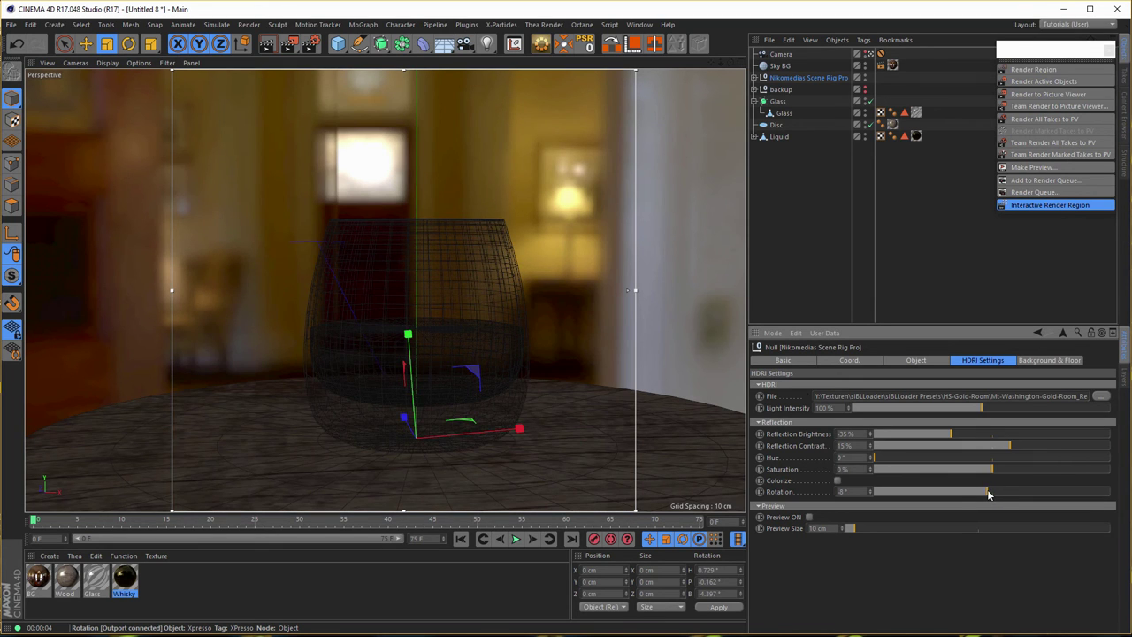
Compare HDRI rotations with the dome preview, settle on -8° and 0% saturation, then disable previews
click(808, 516)
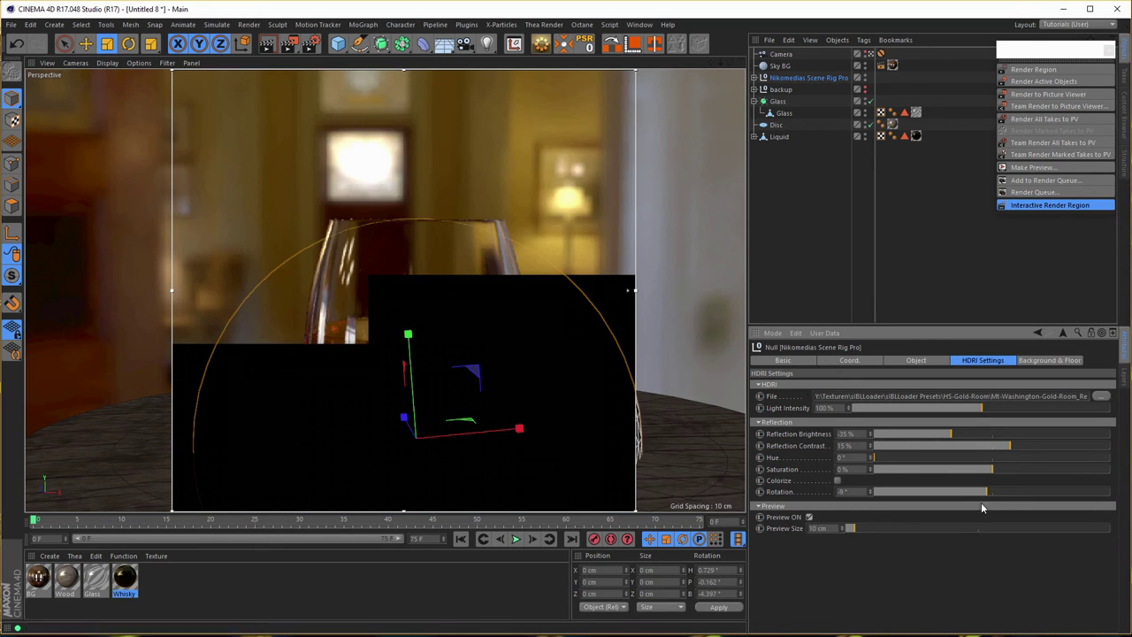
drag(989, 491, 1104, 477)
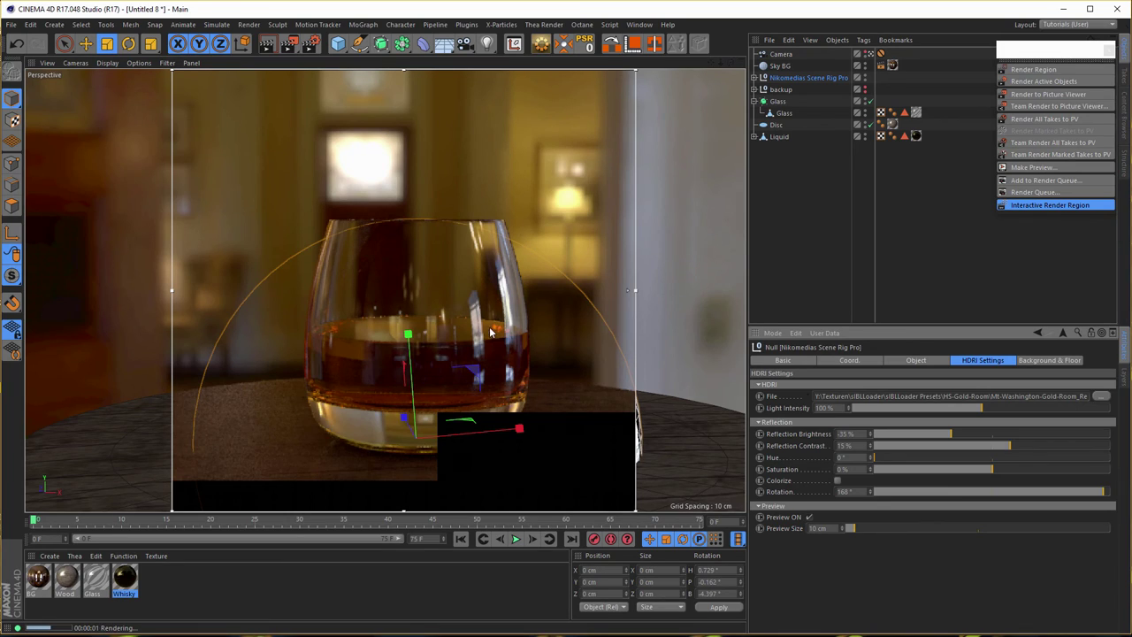
drag(1103, 492, 920, 491)
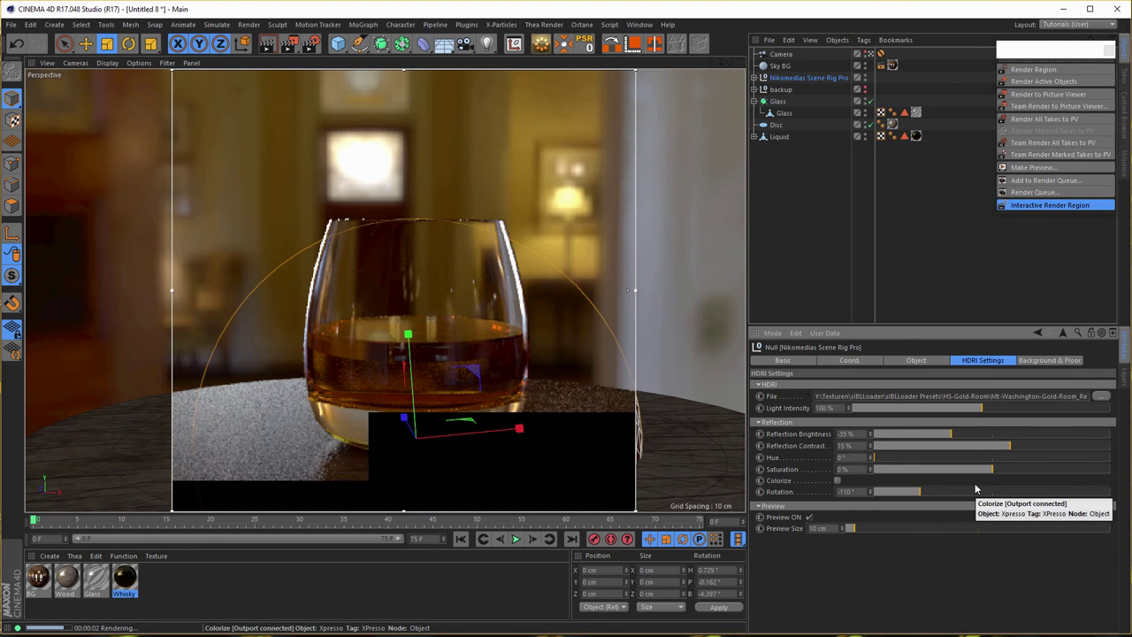
drag(992, 469, 996, 469)
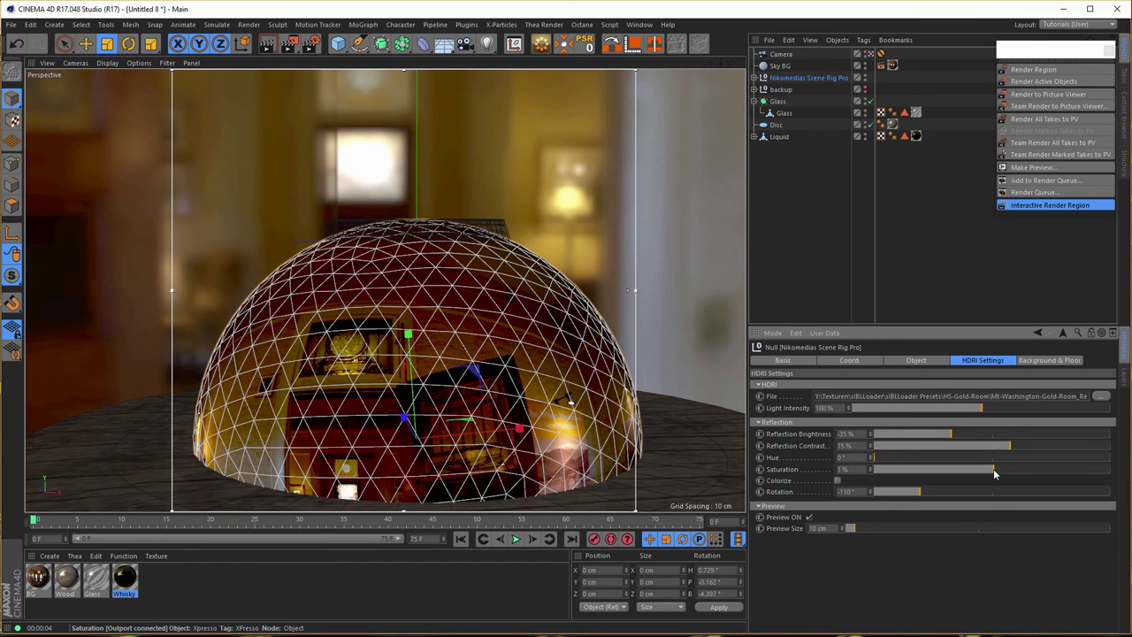
drag(994, 474, 990, 470)
drag(920, 495, 989, 500)
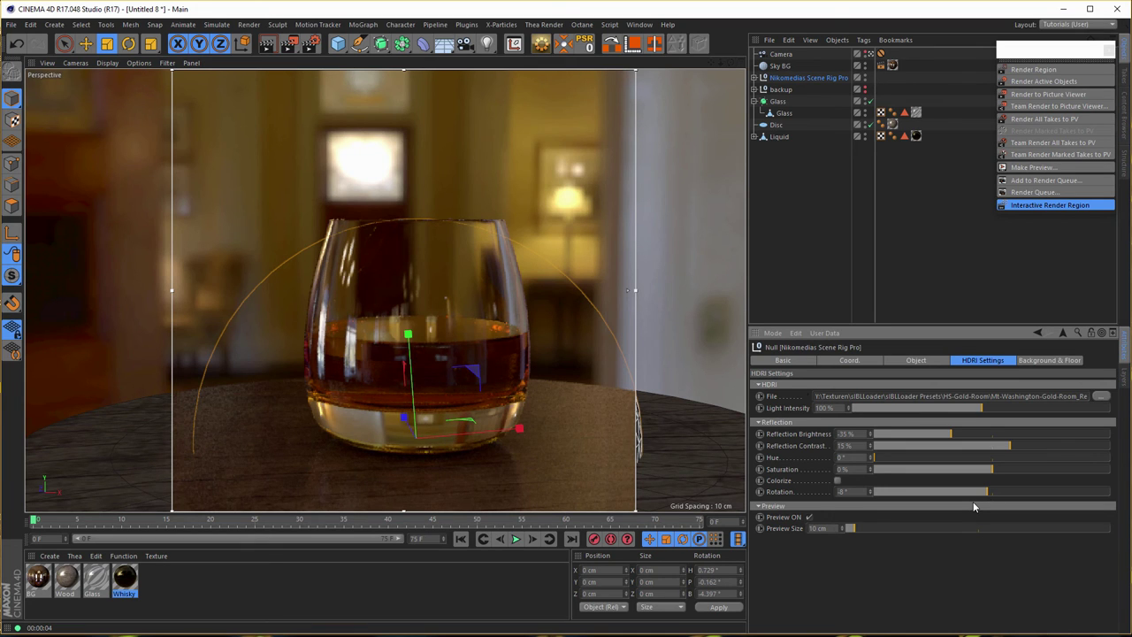
click(1039, 209)
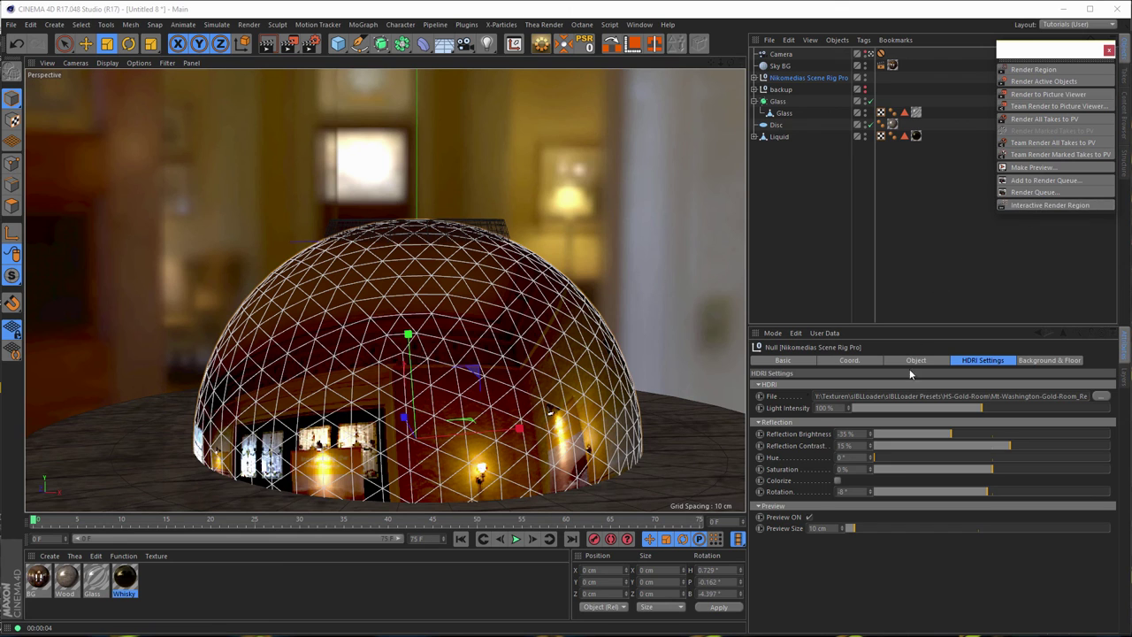
click(809, 517)
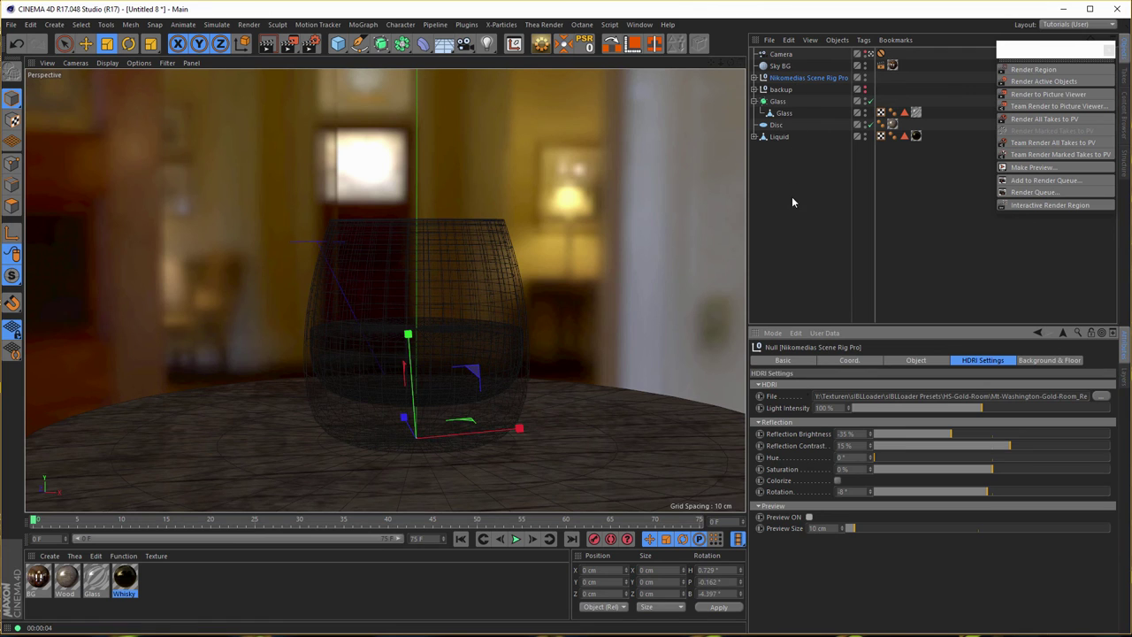
Deselect the rig and open nikomedia_scene_rig_pro.c4d from the Content Browser
click(876, 219)
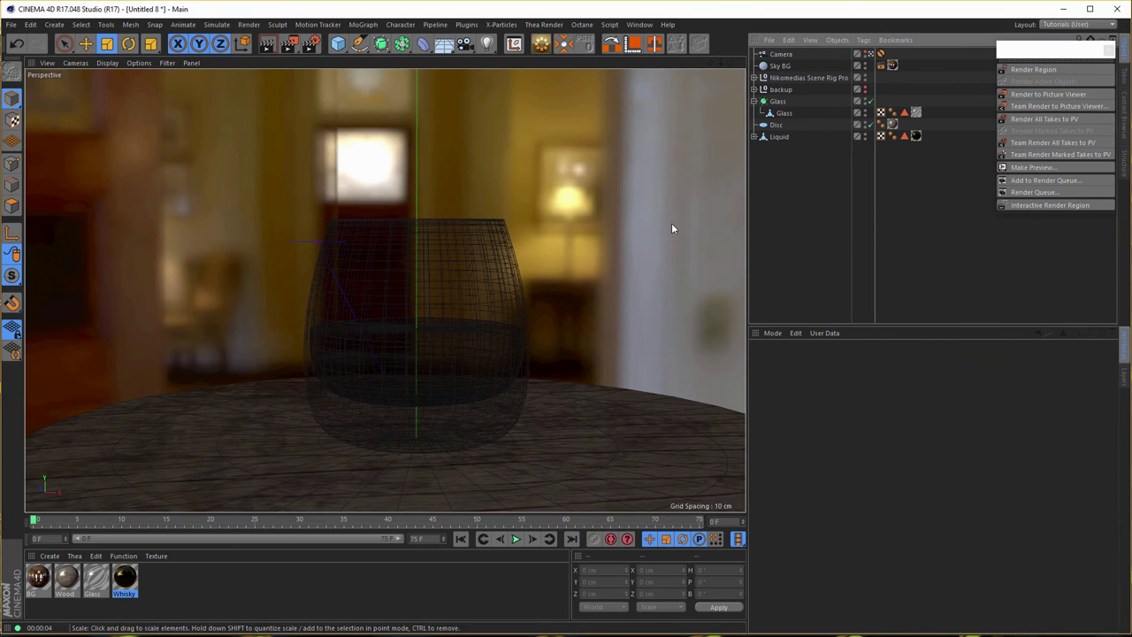
click(1125, 113)
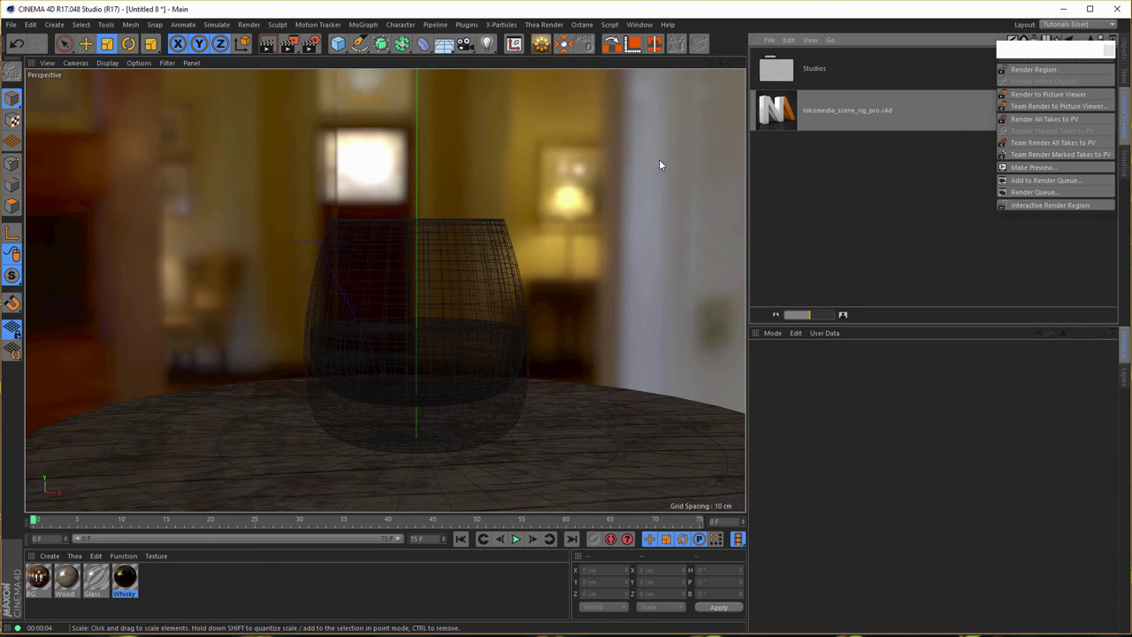
click(1116, 57)
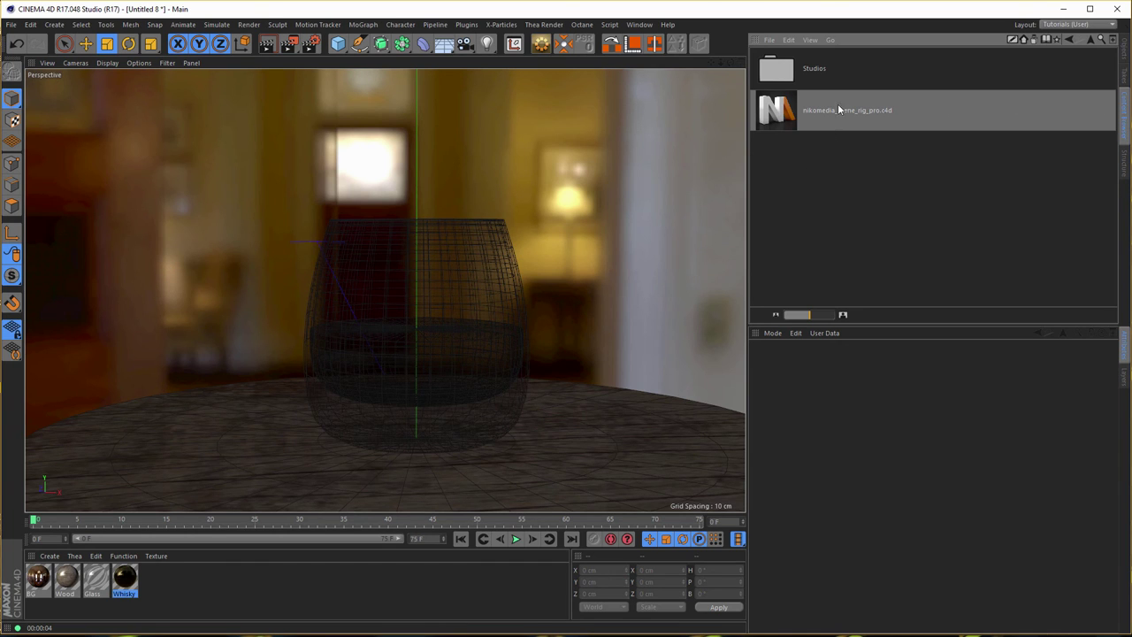
double_click(784, 118)
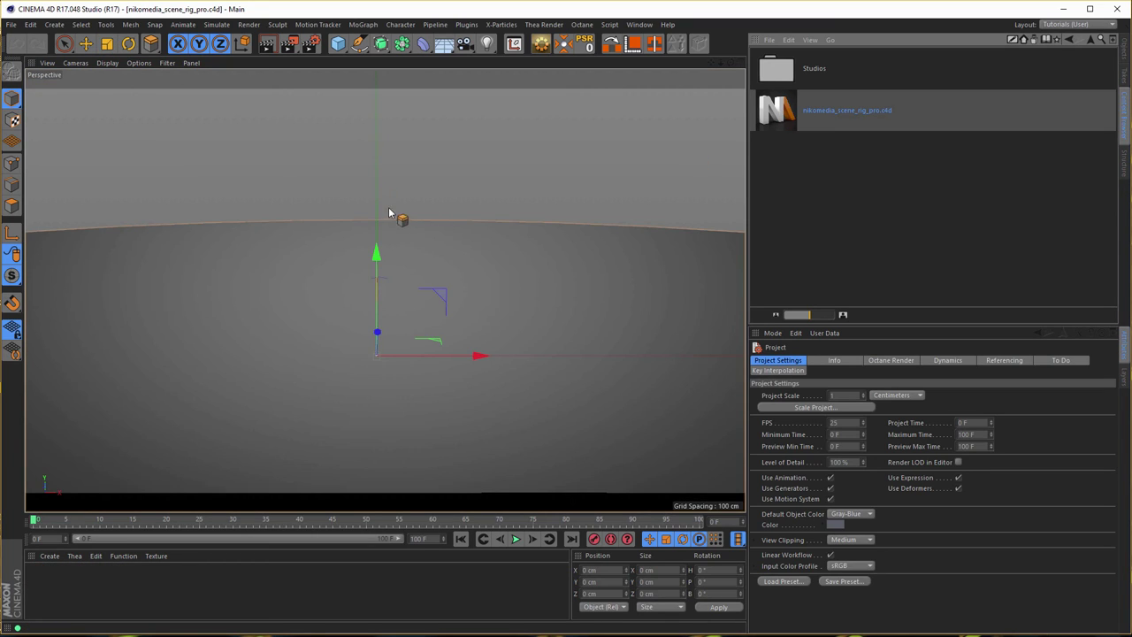
Copy the rig file's Middle render setting in Render Settings
click(1125, 52)
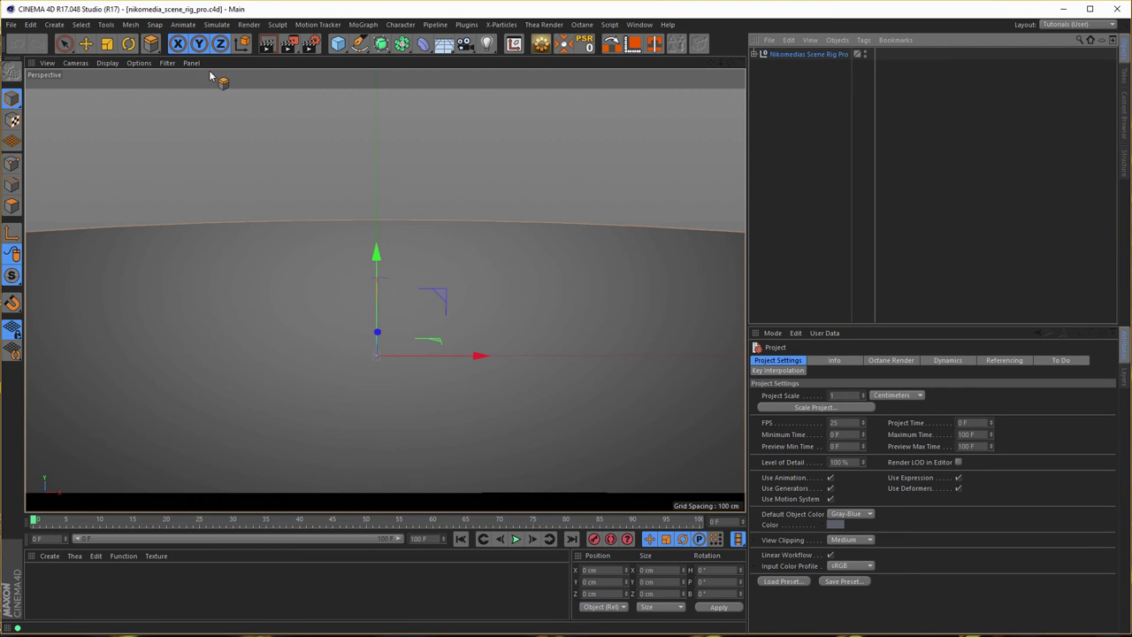
click(314, 49)
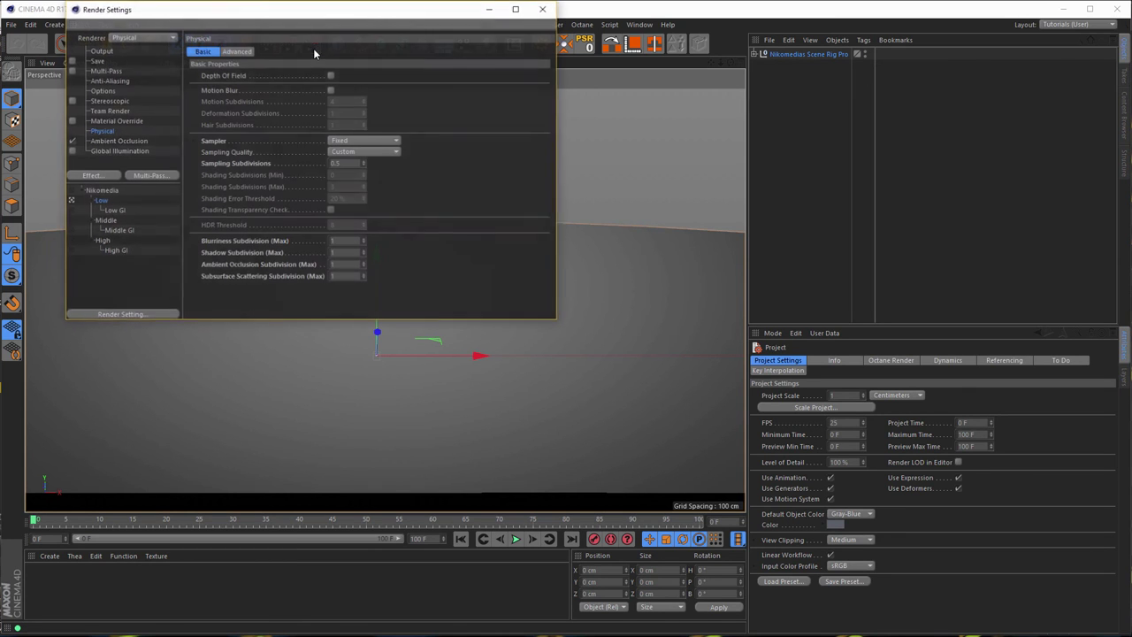
click(108, 223)
right_click(108, 225)
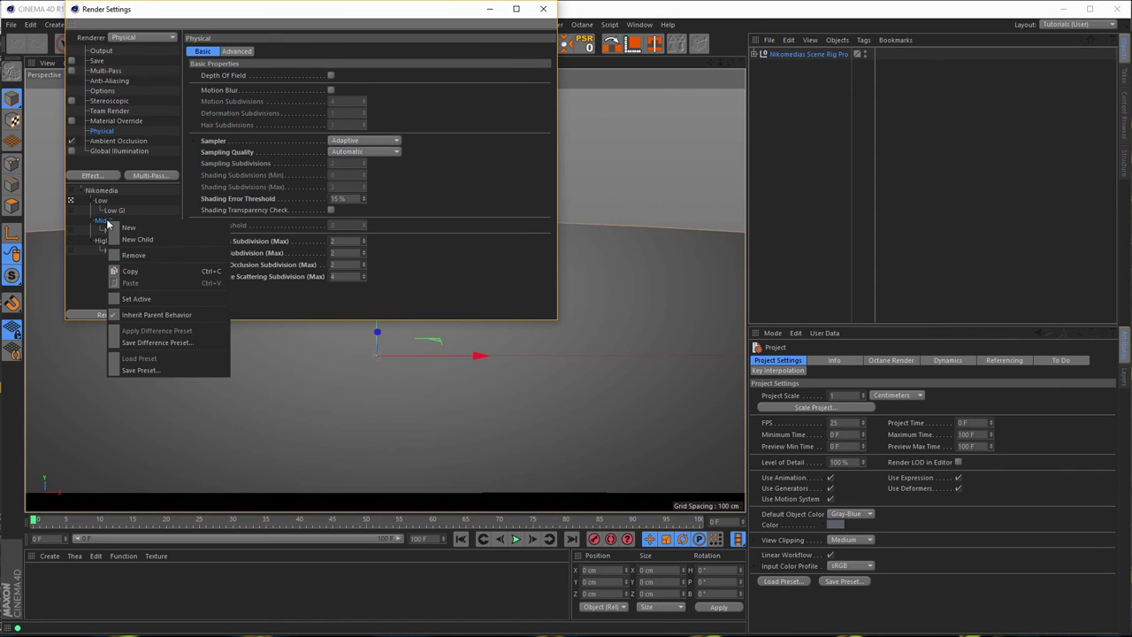
click(164, 272)
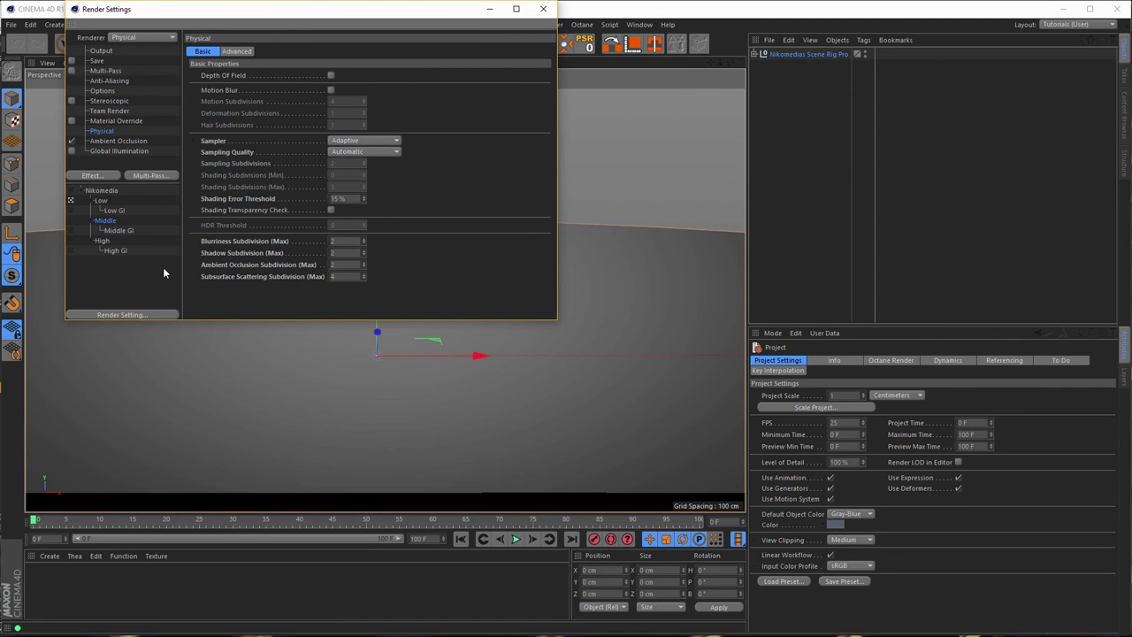
click(543, 10)
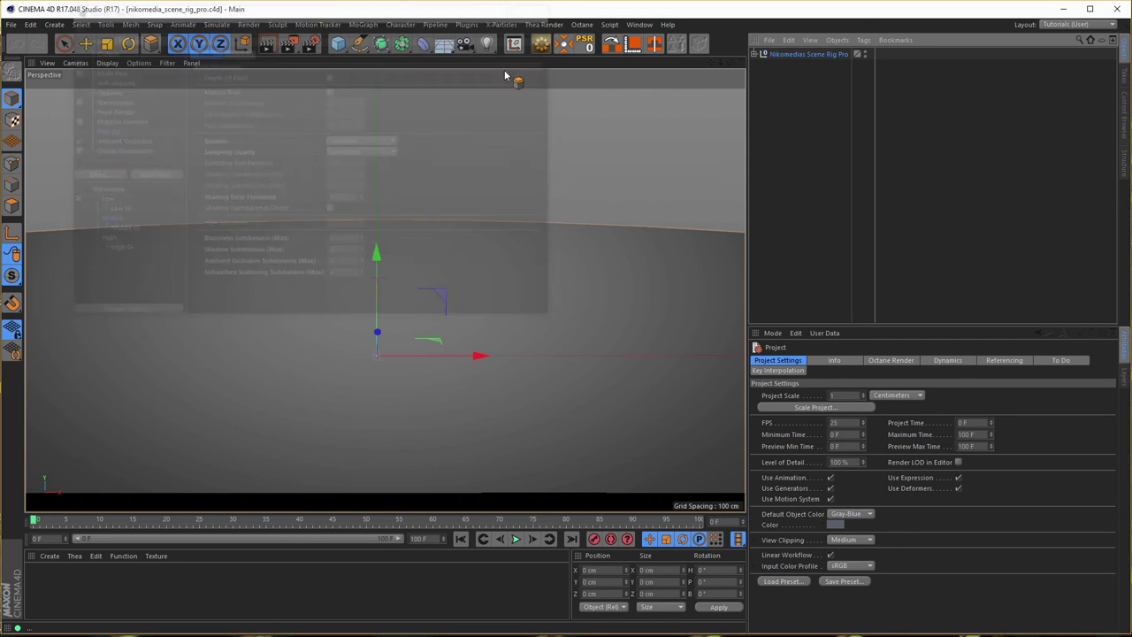
Switch back to the Untitled 8 glass project
key(v)
mouse_move(459, 171)
click(462, 196)
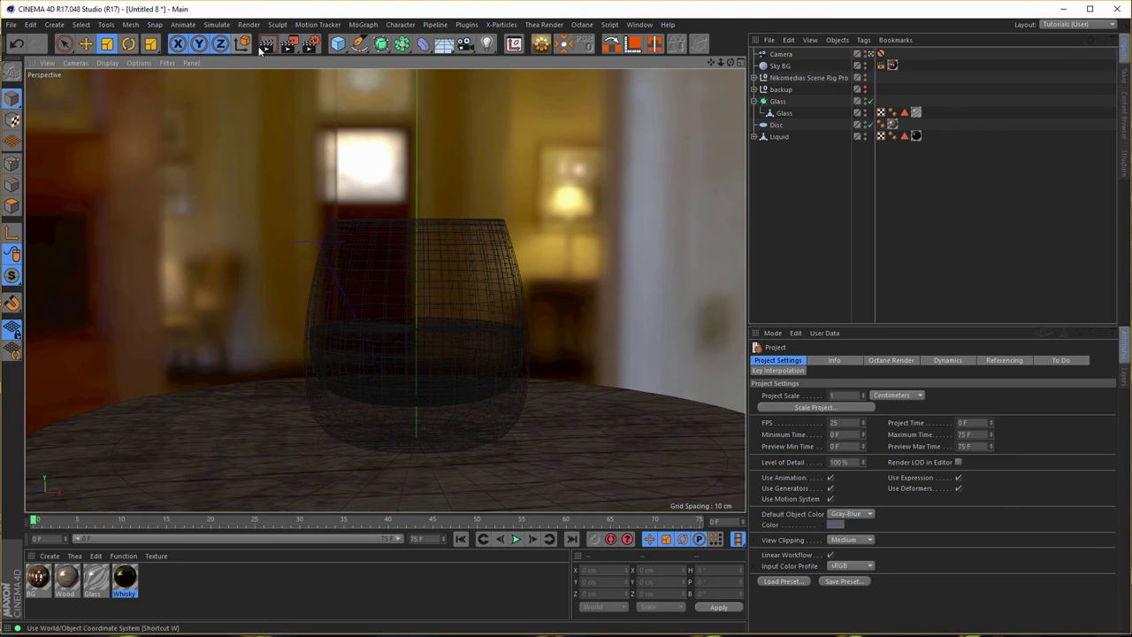
Paste the Middle render setting into the glass project's Render Settings
click(311, 44)
right_click(118, 223)
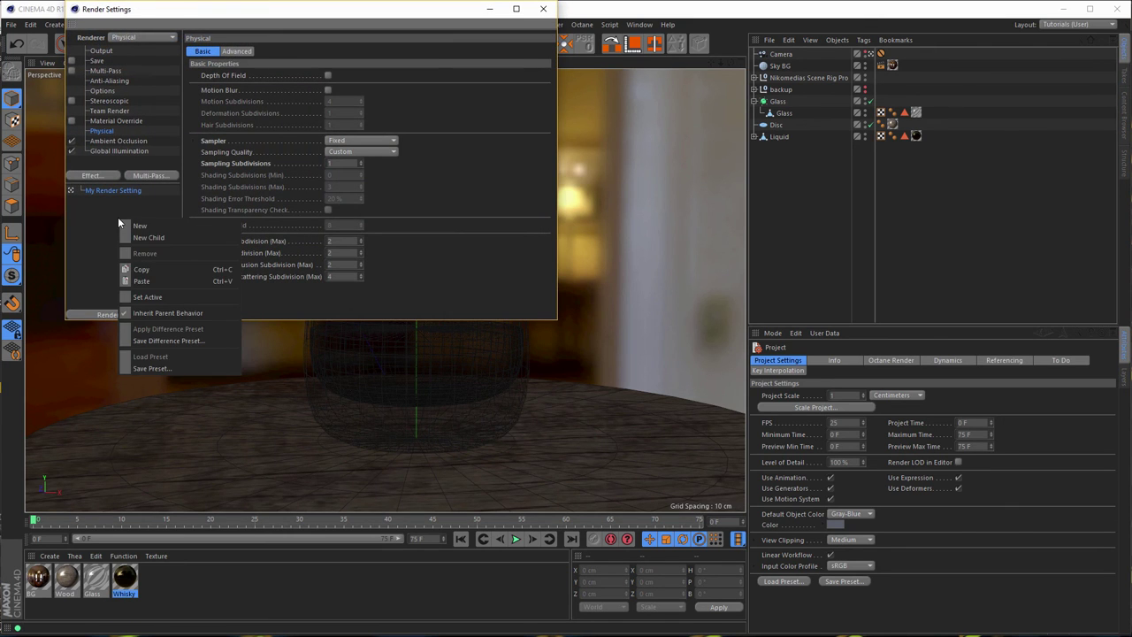
click(147, 277)
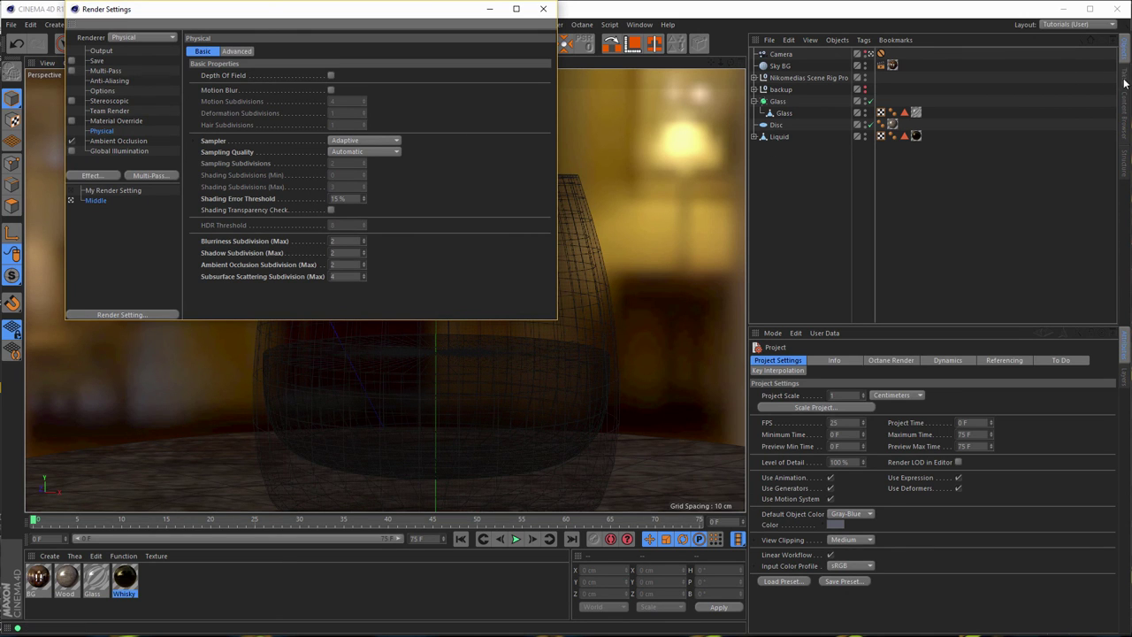
click(543, 9)
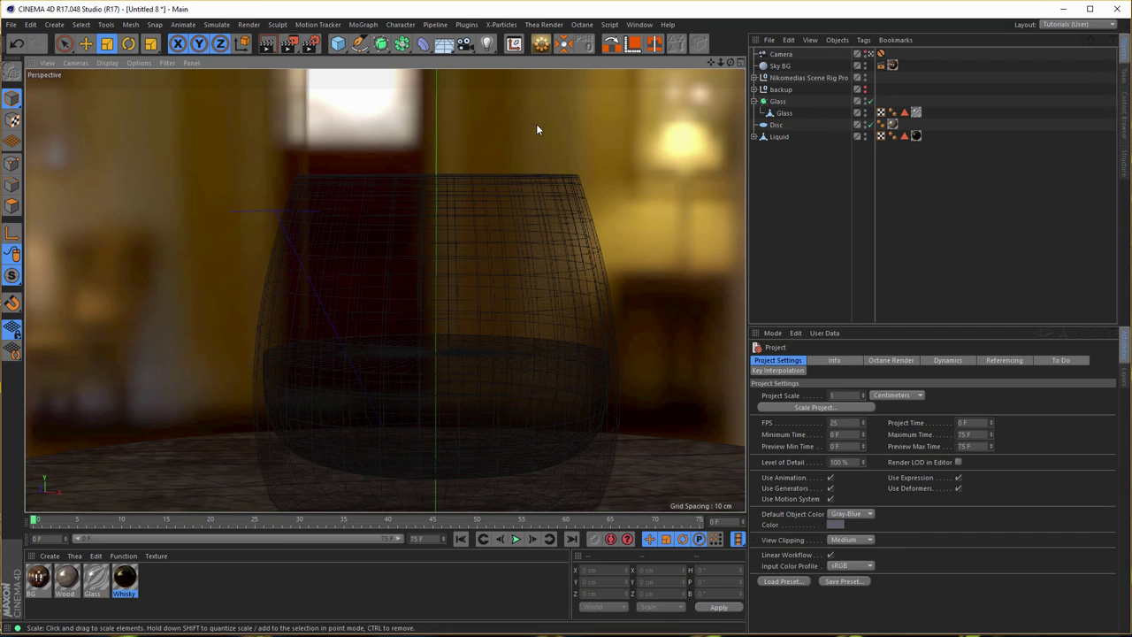
Switch to the nikomedia_scene_rig_pro.c4d project and copy its Middle GI render setting
key(v)
mouse_move(542, 148)
click(541, 175)
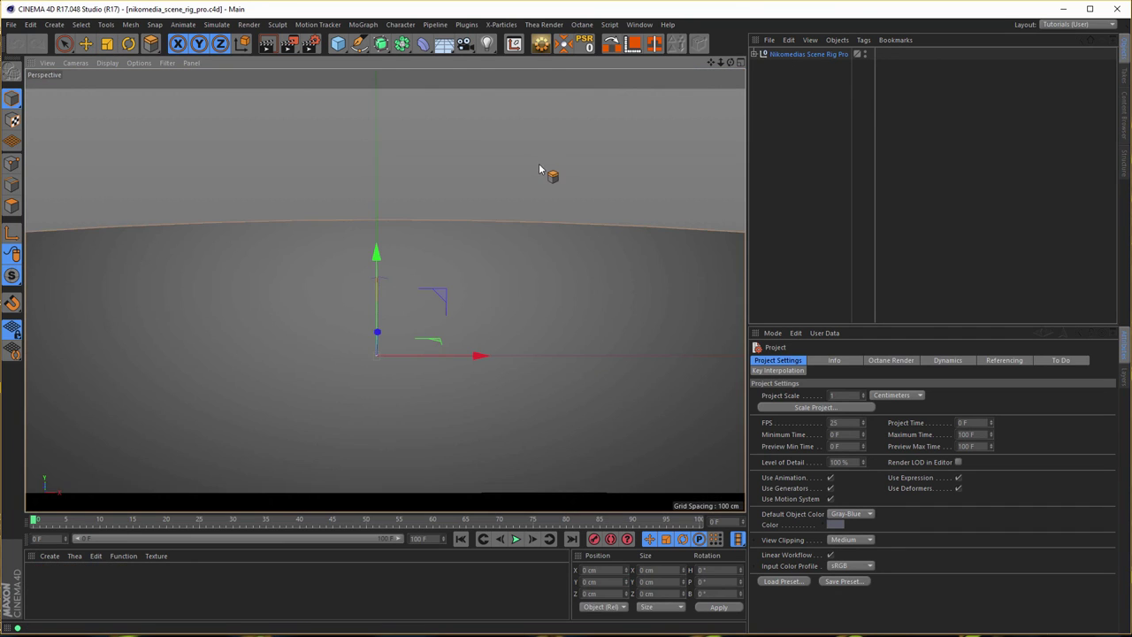
click(310, 43)
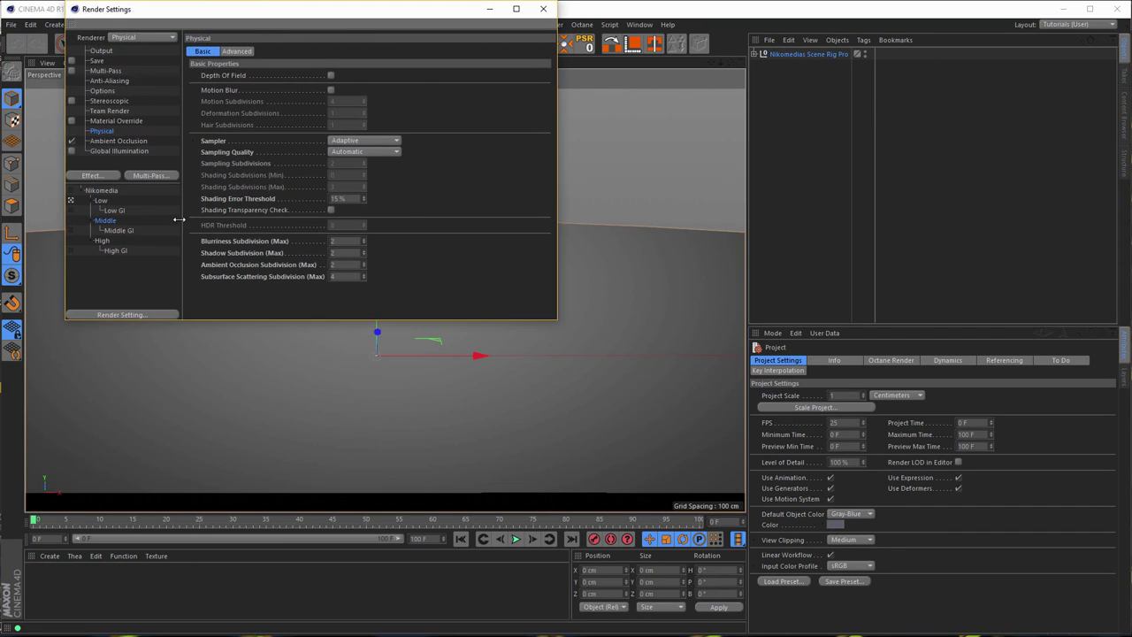
right_click(125, 234)
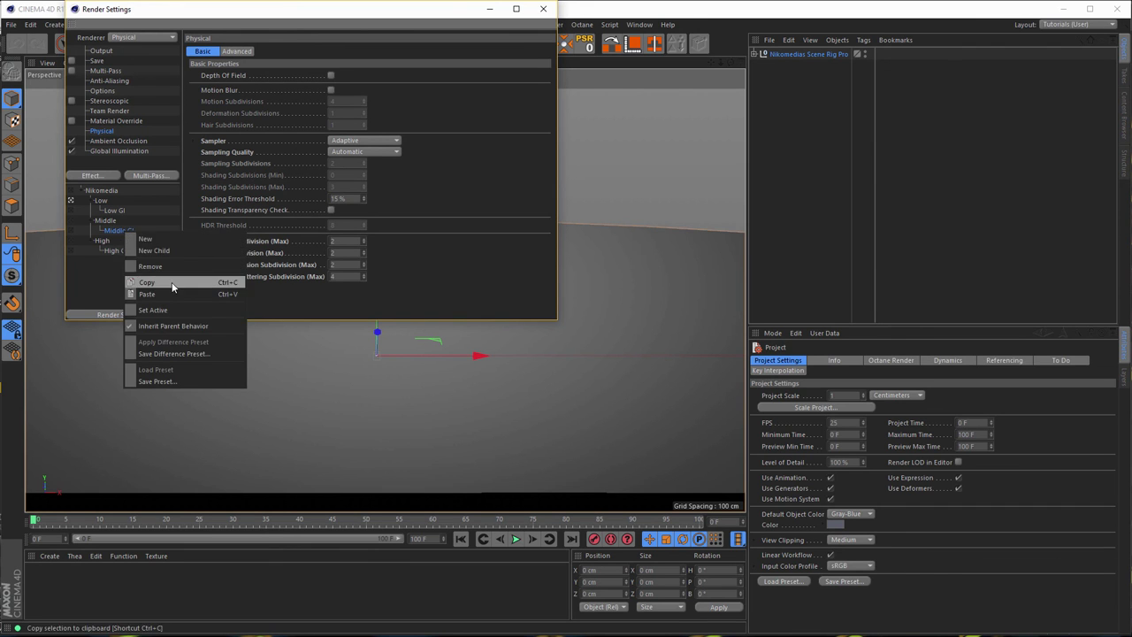
click(172, 282)
click(543, 9)
Return to Untitled 8, paste Middle GI, and review its Global Illumination settings
key(v)
mouse_move(507, 146)
click(507, 171)
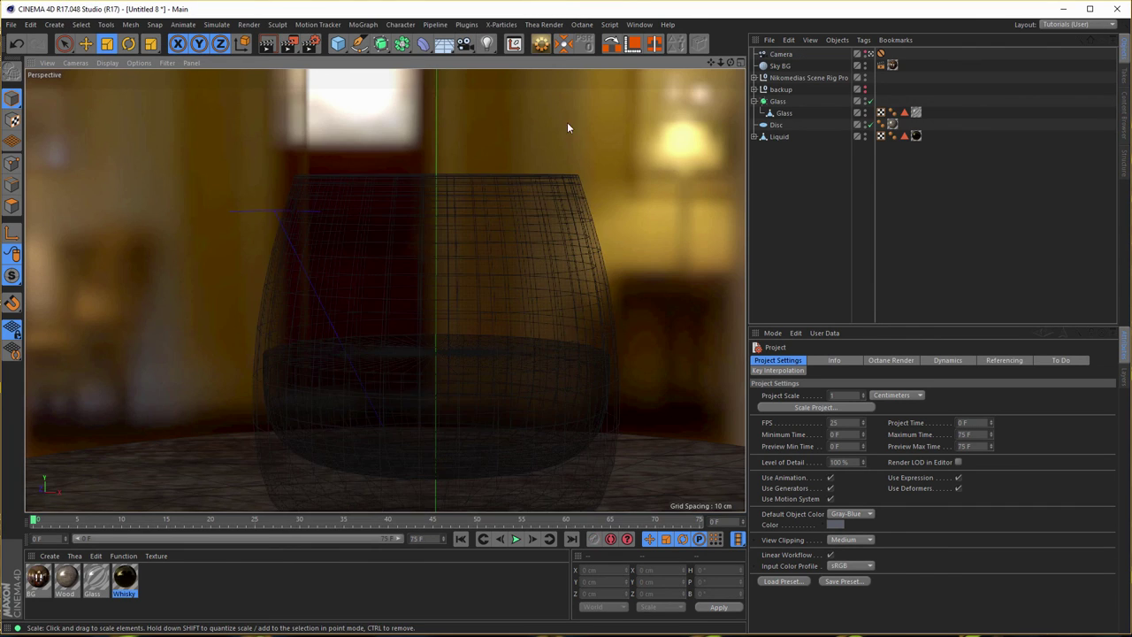
click(310, 44)
right_click(142, 234)
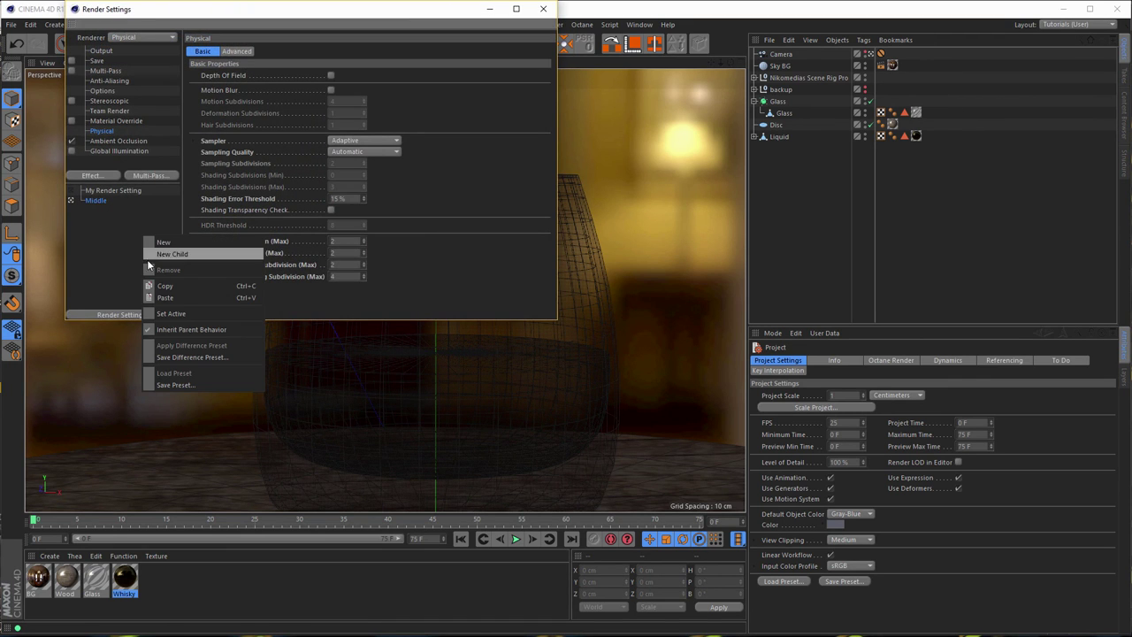
click(183, 295)
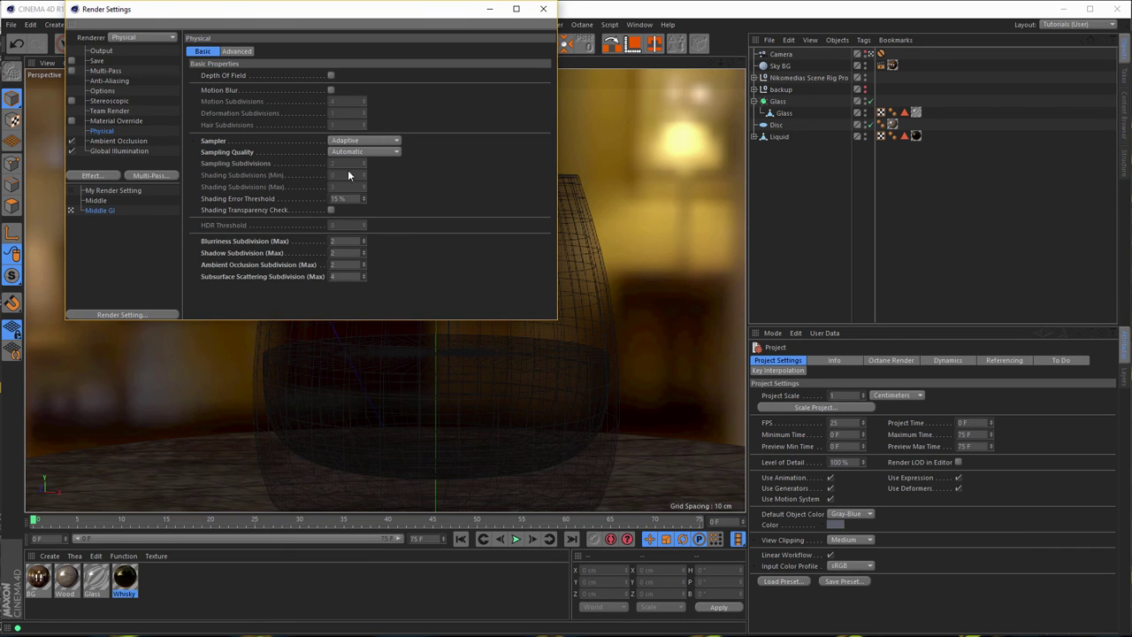
click(112, 150)
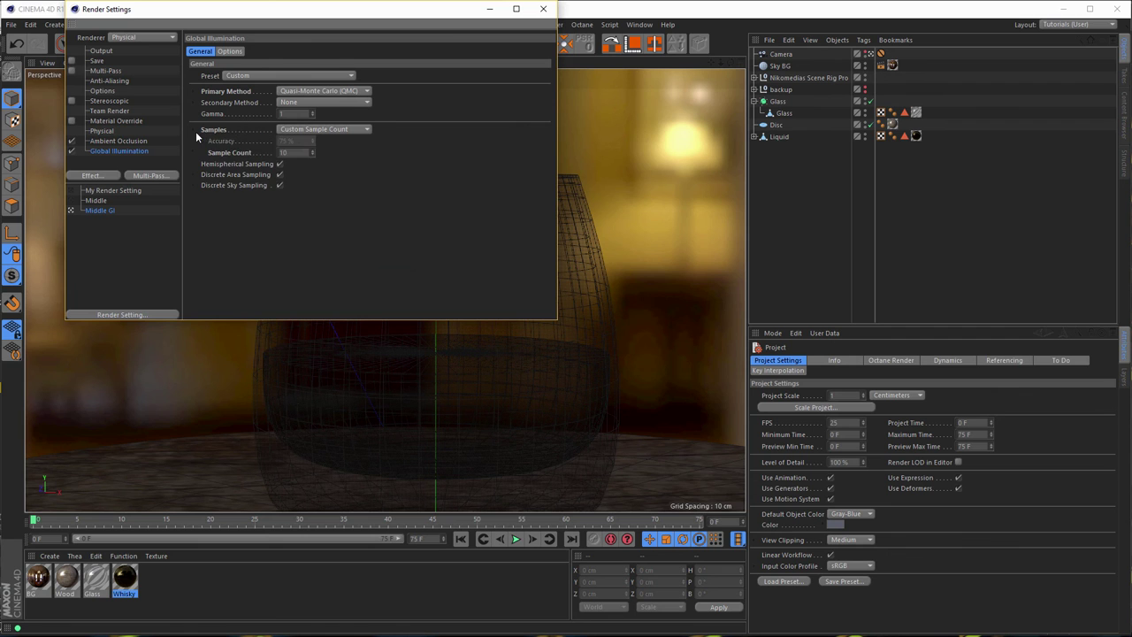
click(544, 9)
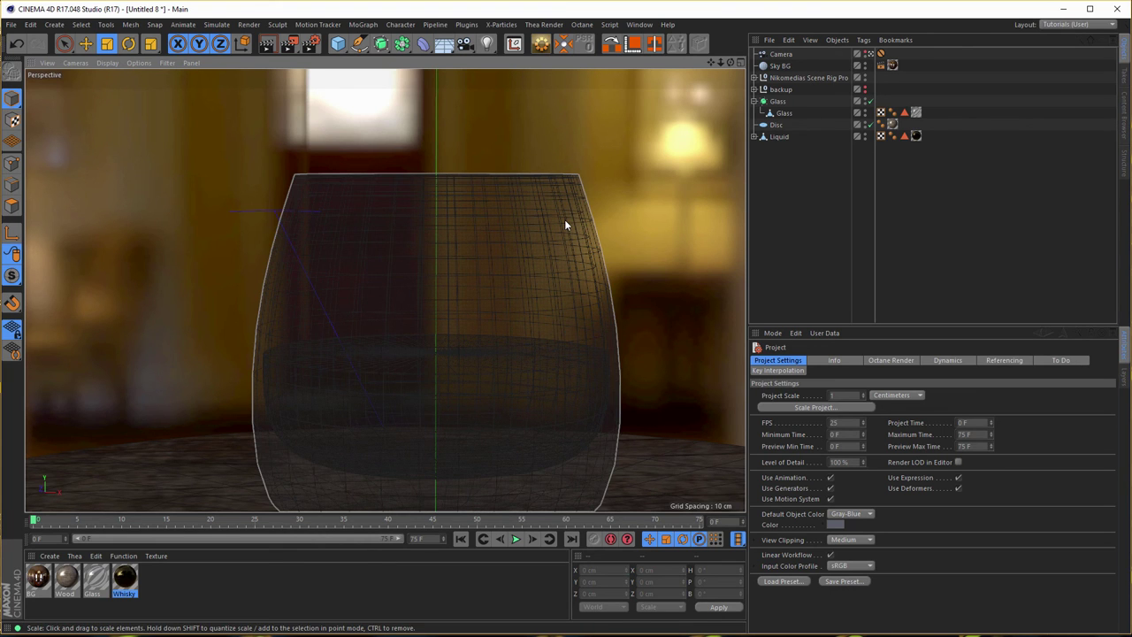
Show the glass project's Render Settings Output page, currently 800 x 450
key(v)
mouse_move(628, 191)
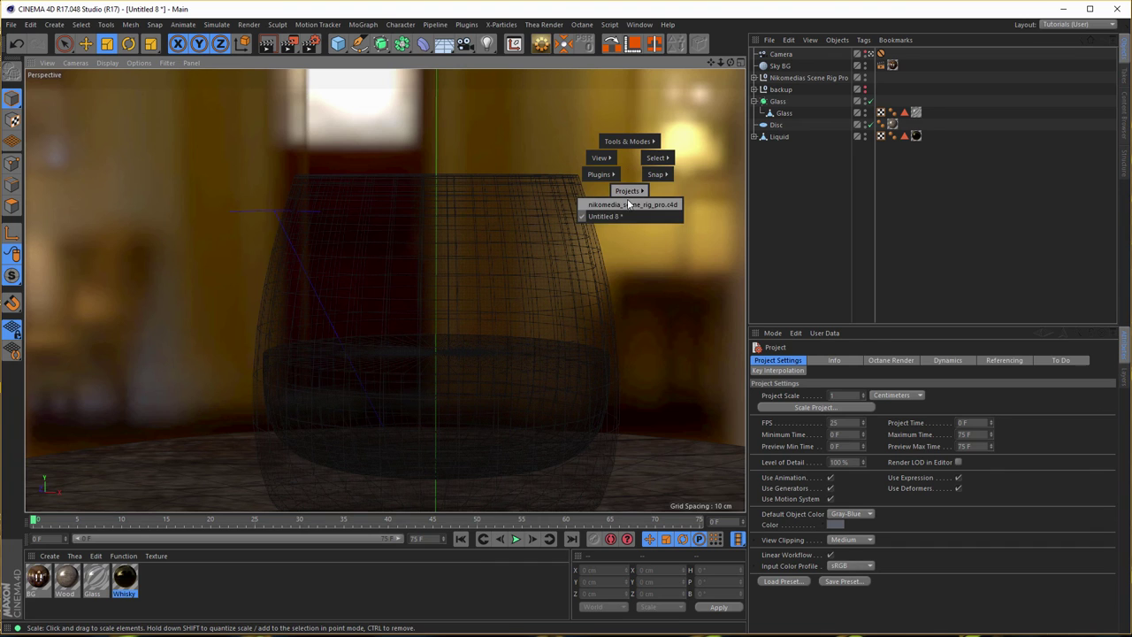
click(619, 217)
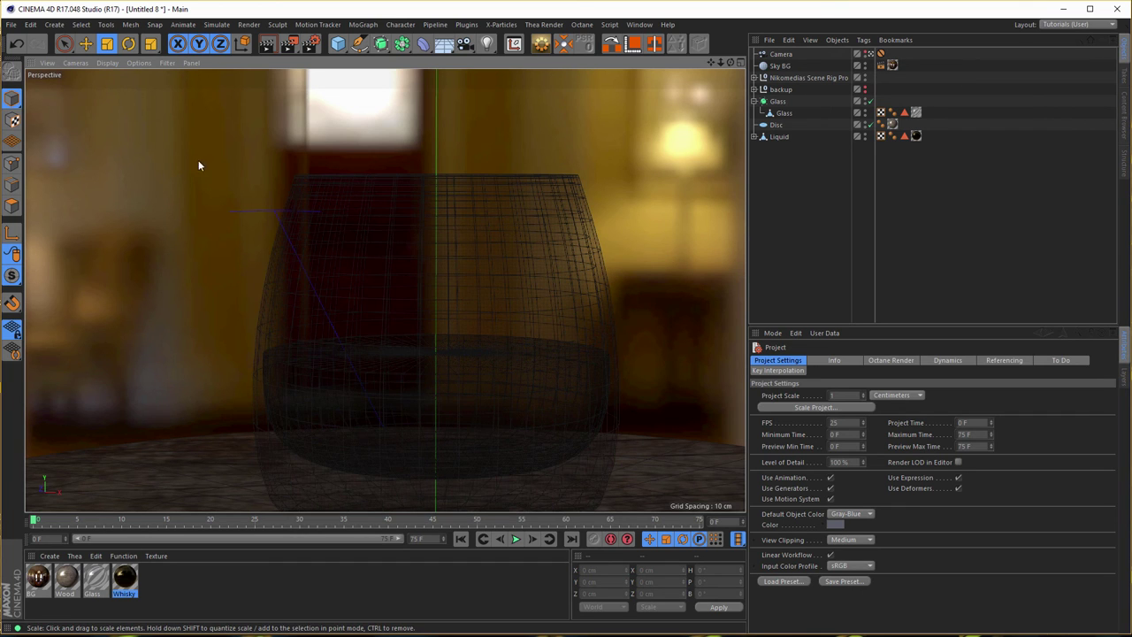
click(310, 43)
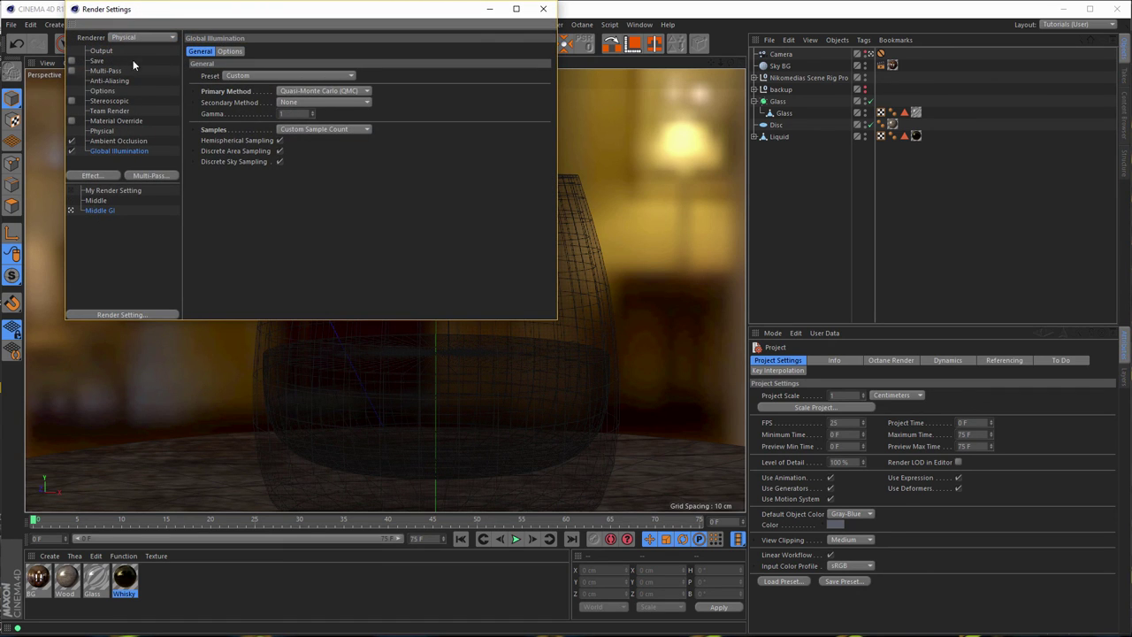
click(101, 50)
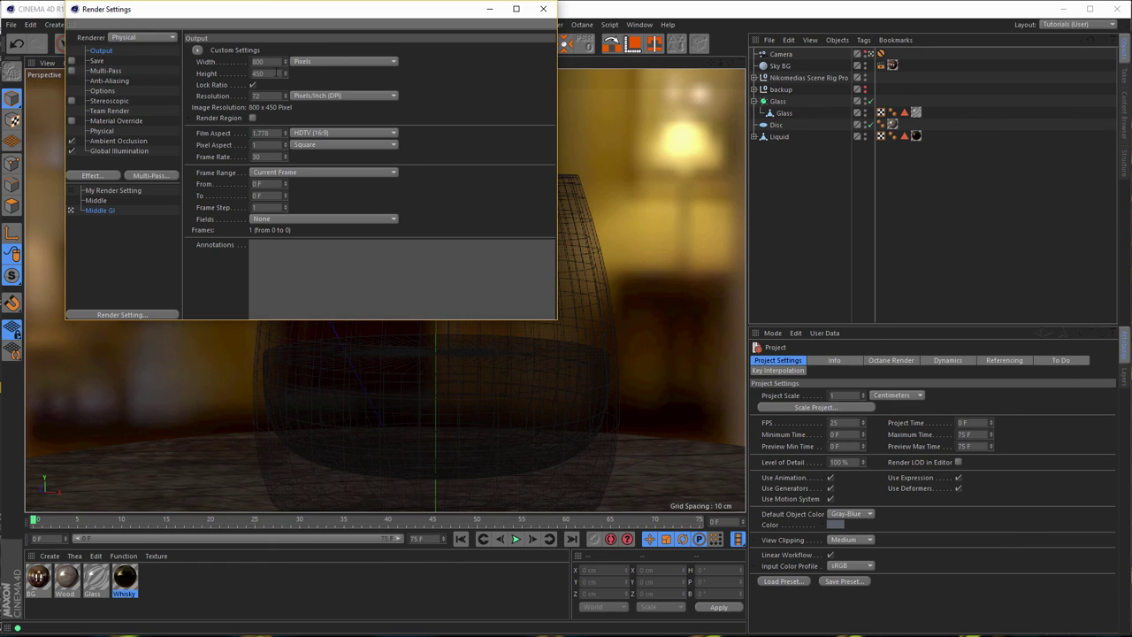
Unlock the ratio and set Middle GI's output width to 600
click(253, 85)
text(6)
text(600)
key(Return)
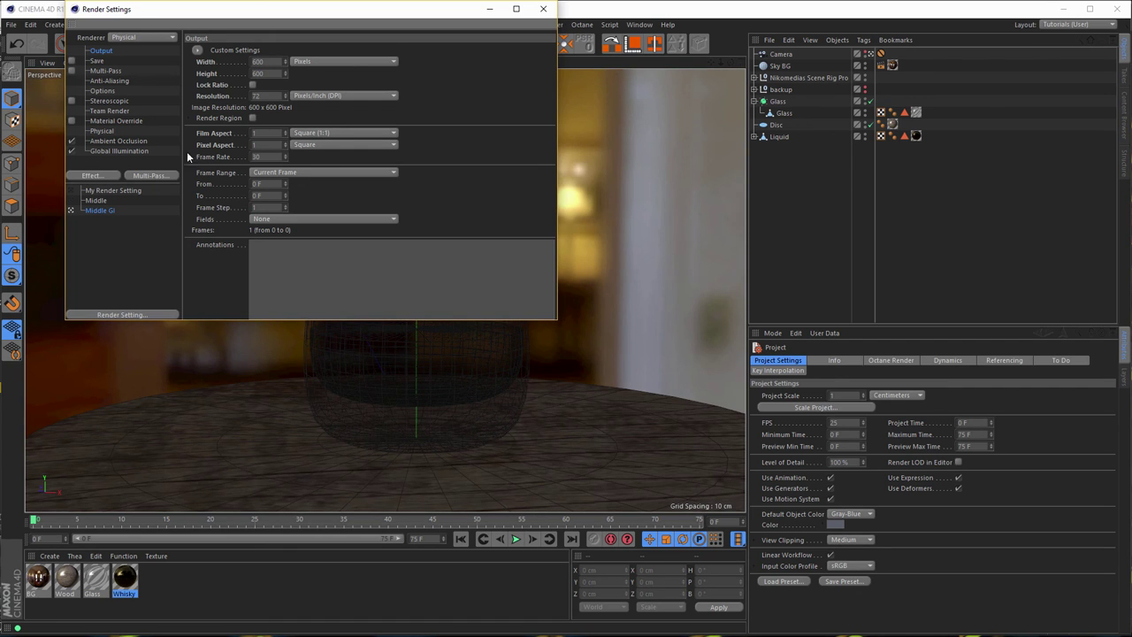
Set Middle to 600 x 600 with ratio unlocked, then make Middle GI active
click(96, 200)
click(253, 84)
double_click(258, 61)
text(600)
key(Tab)
text(600)
key(Return)
click(105, 211)
click(544, 10)
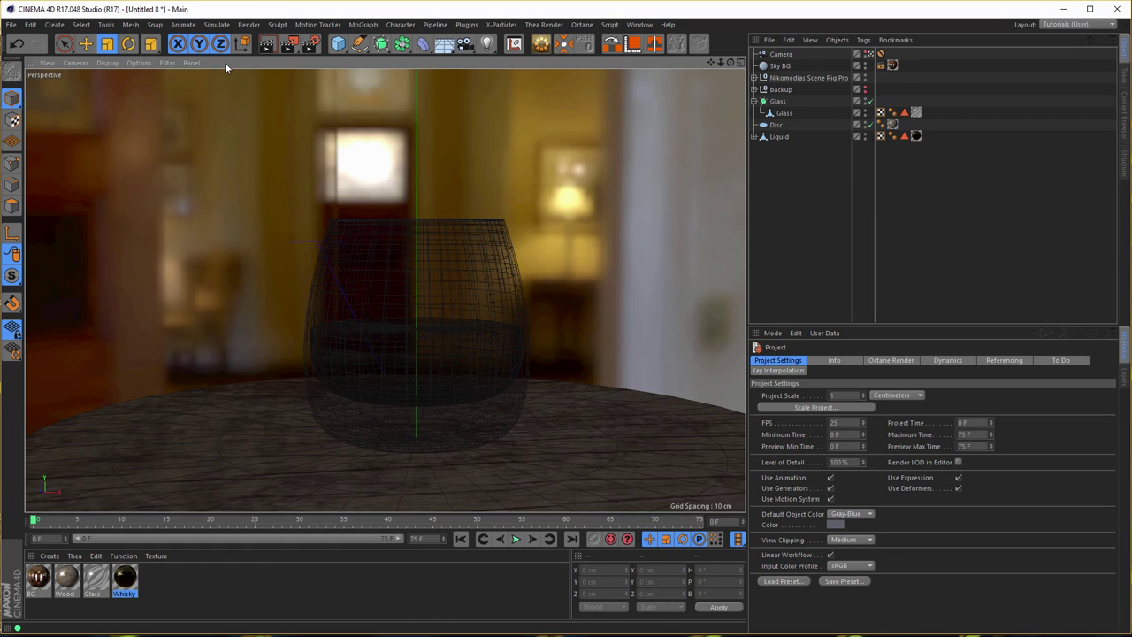
Render the whisky glass at 600x600 to the Picture Viewer and move its window aside
key(shift+r)
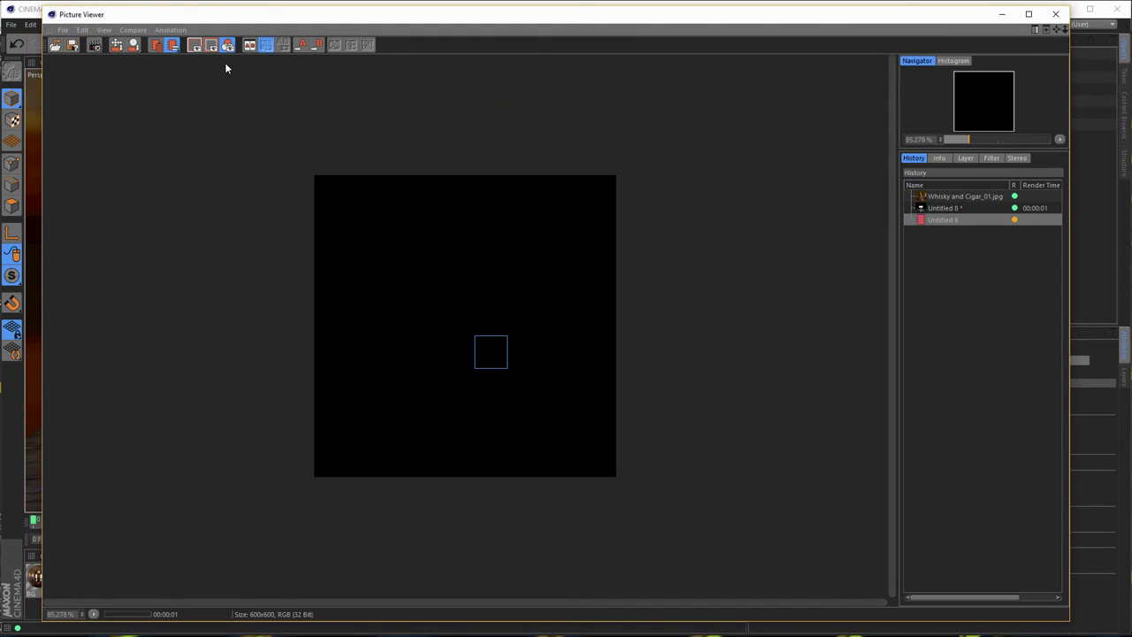
drag(64, 18, 494, 168)
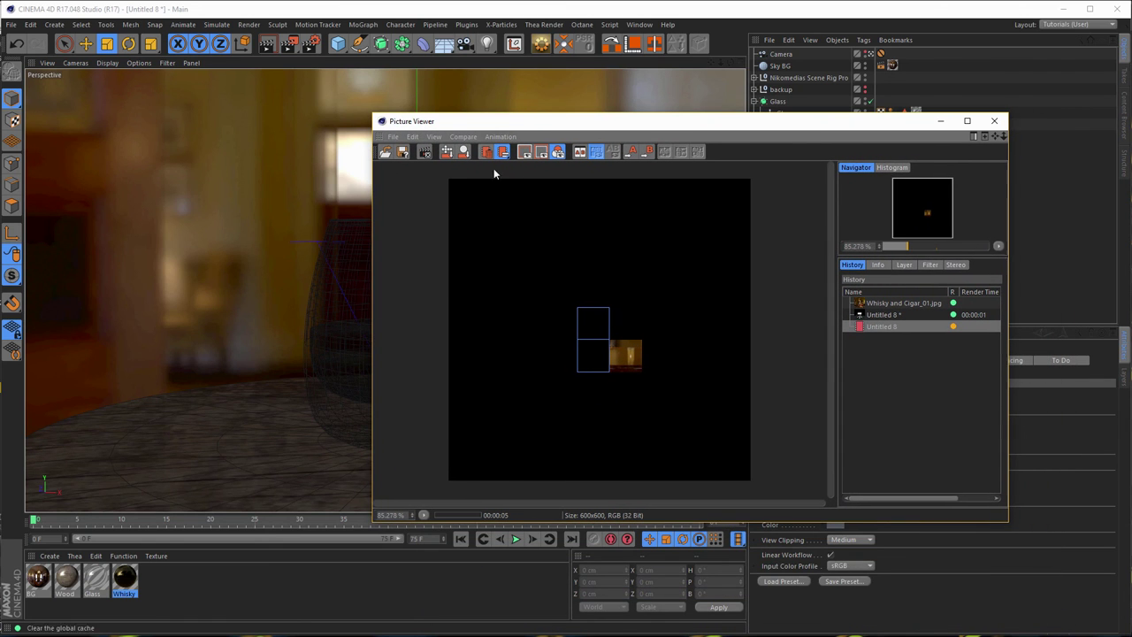
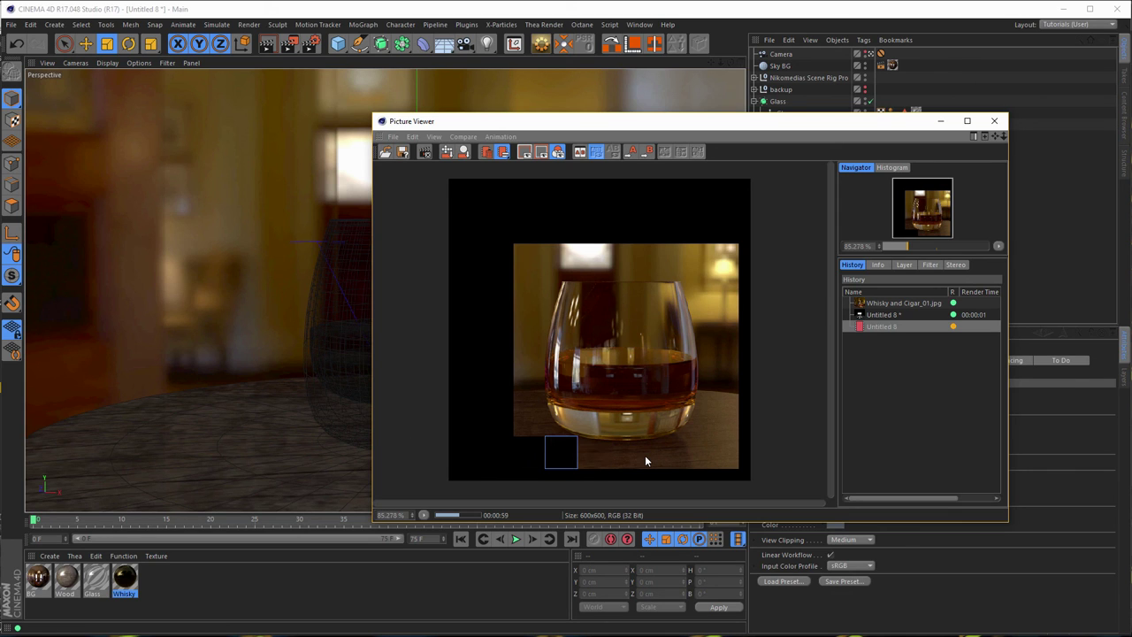
Move the Picture Viewer up-left and back over the scene while the whisky glass render continues
drag(686, 127, 492, 104)
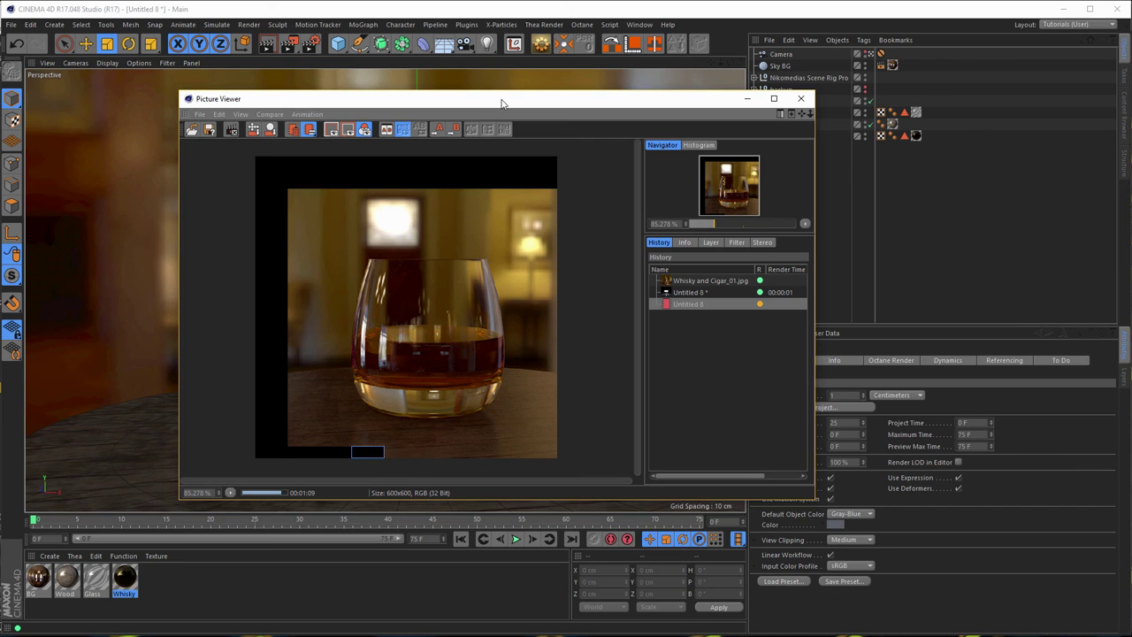
drag(500, 104, 656, 112)
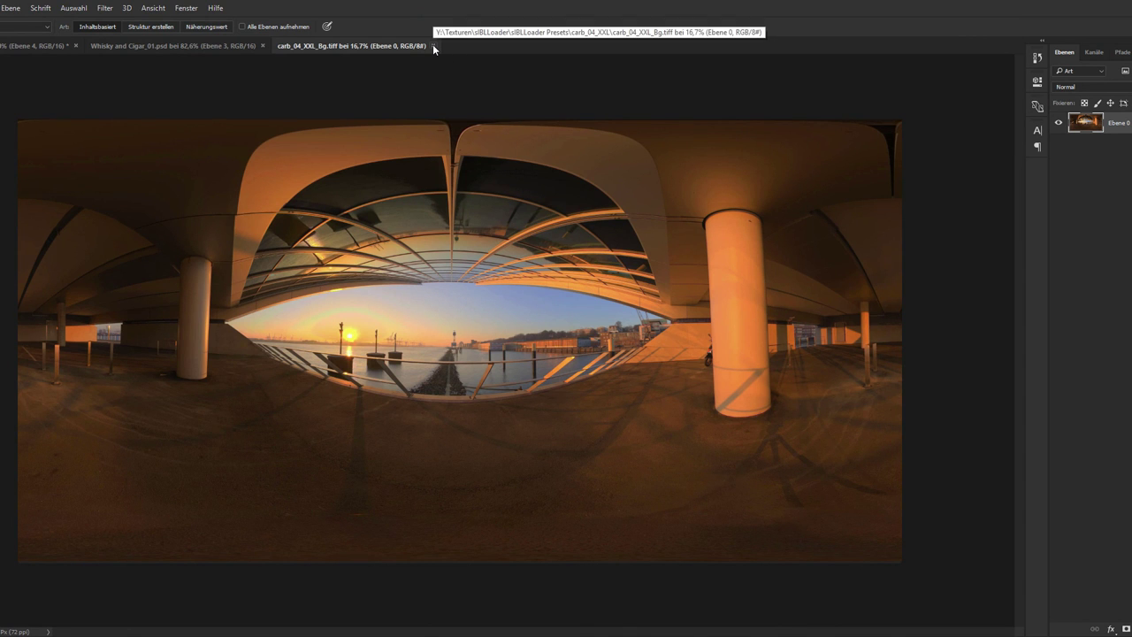
Close carb_04, Whisky and Cigar and Ebene 4 without saving, then enlarge the Photoshop window
click(433, 46)
click(262, 45)
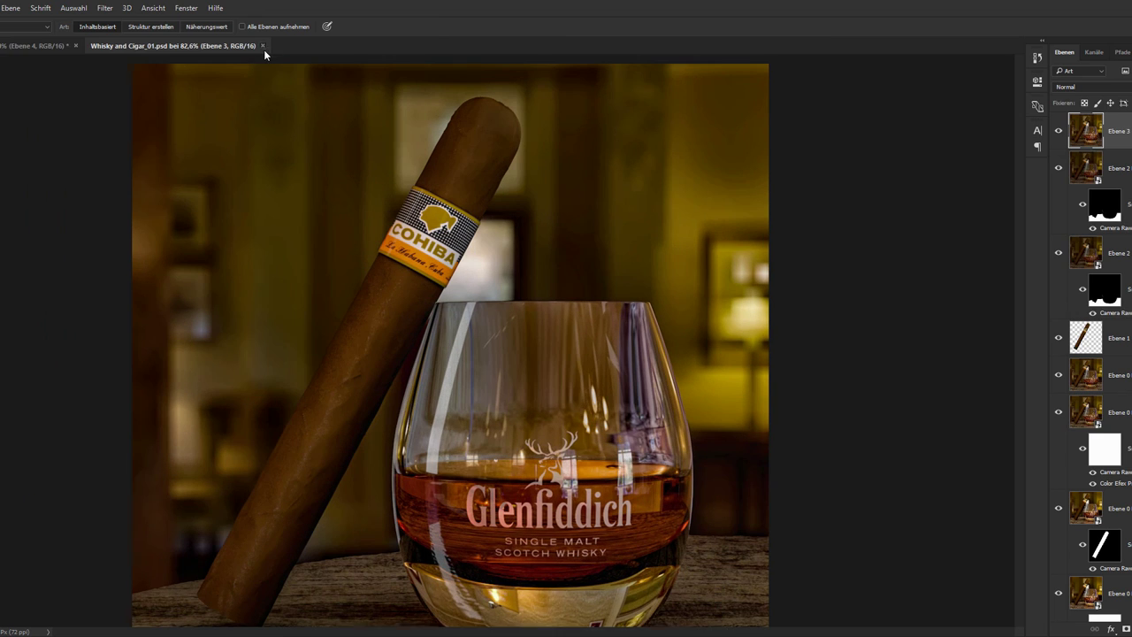
click(76, 46)
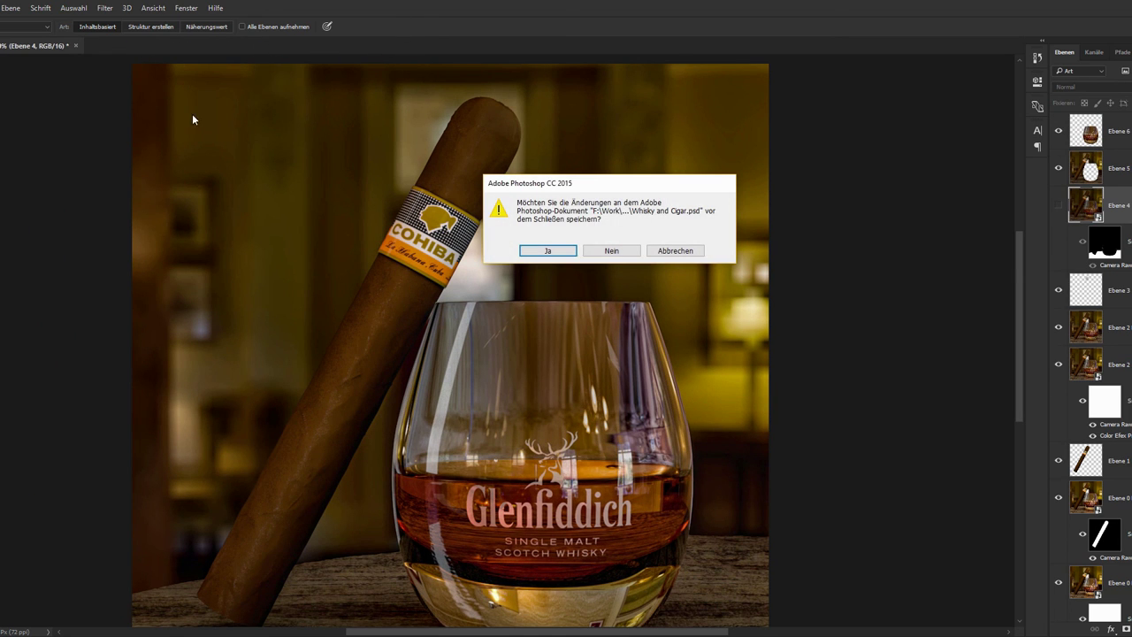
click(619, 252)
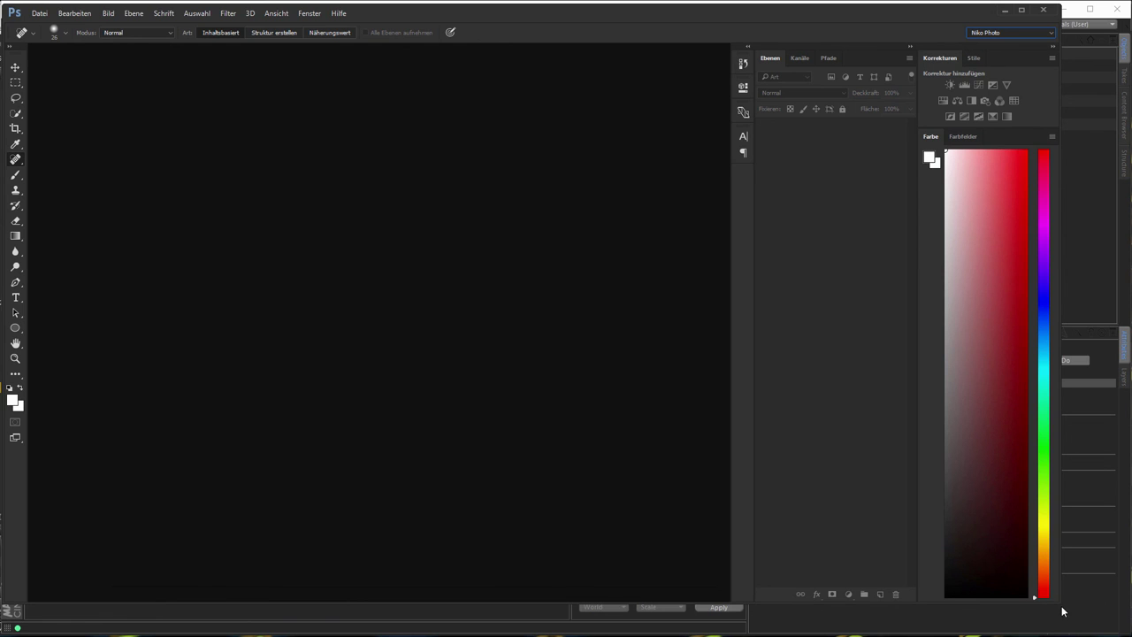
drag(1063, 610, 1124, 630)
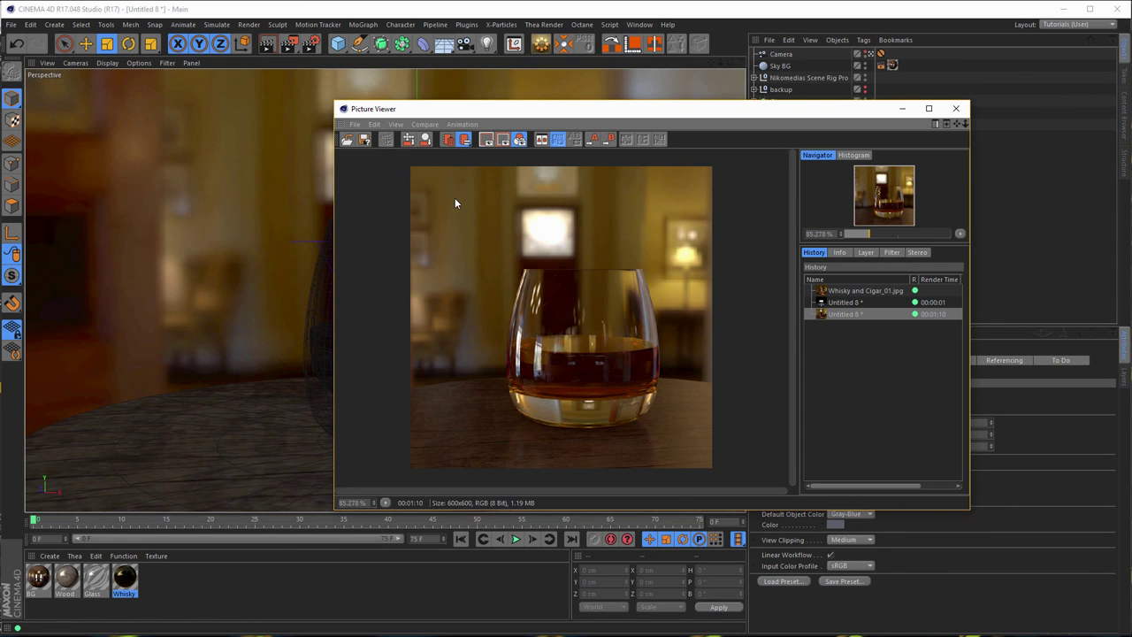
Check the finished render's File and background display options in the Picture Viewer, then Alt+Tab to Photoshop
click(355, 124)
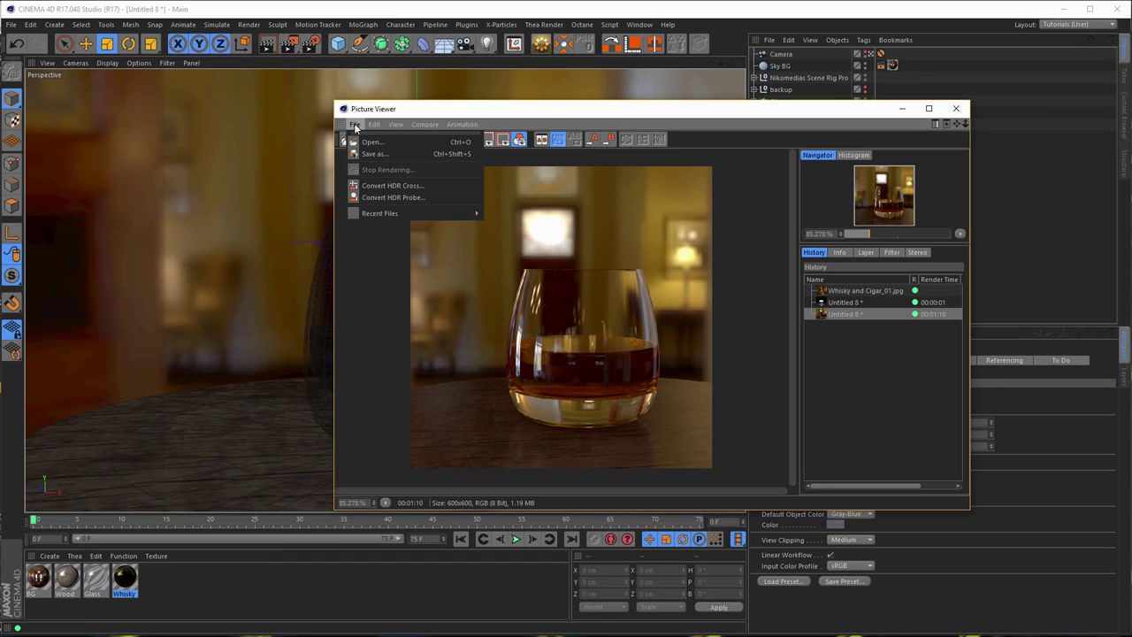
click(355, 125)
right_click(511, 238)
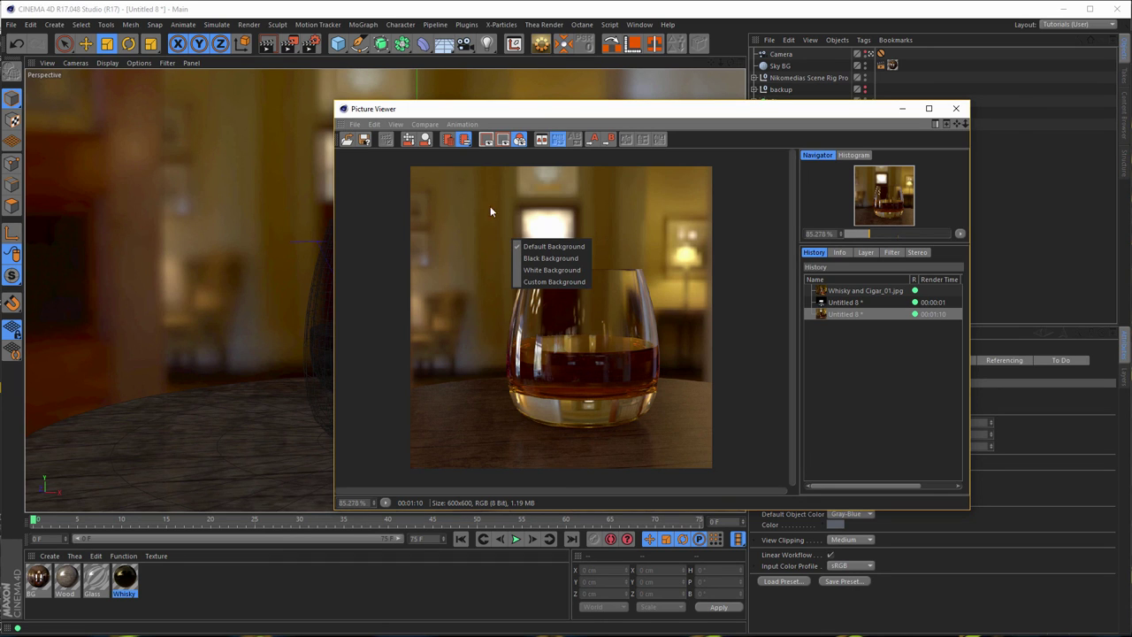
click(356, 126)
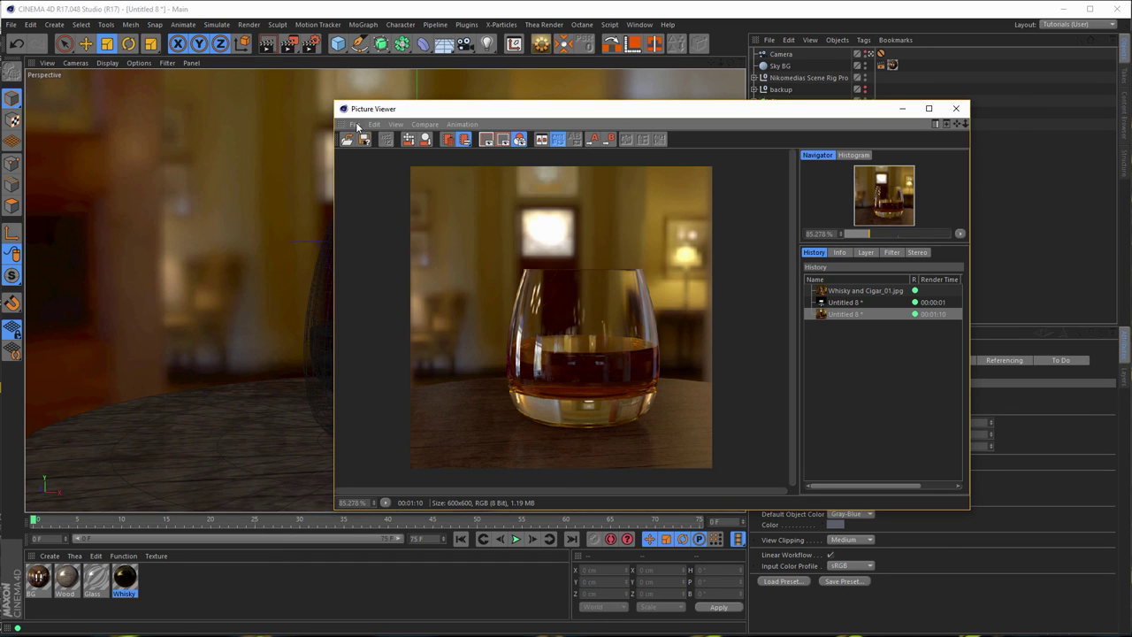
click(354, 125)
click(380, 111)
click(355, 125)
click(480, 204)
key(alt+Tab)
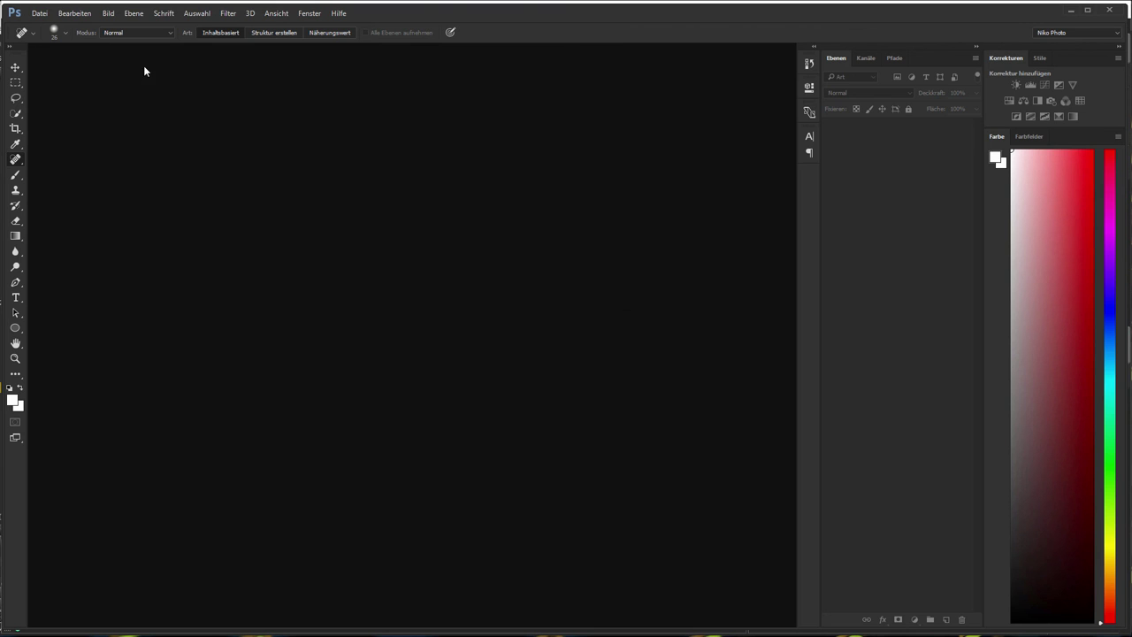
Create a new 600×600 document from the clipboard preset and paste the whisky glass render into it
click(44, 18)
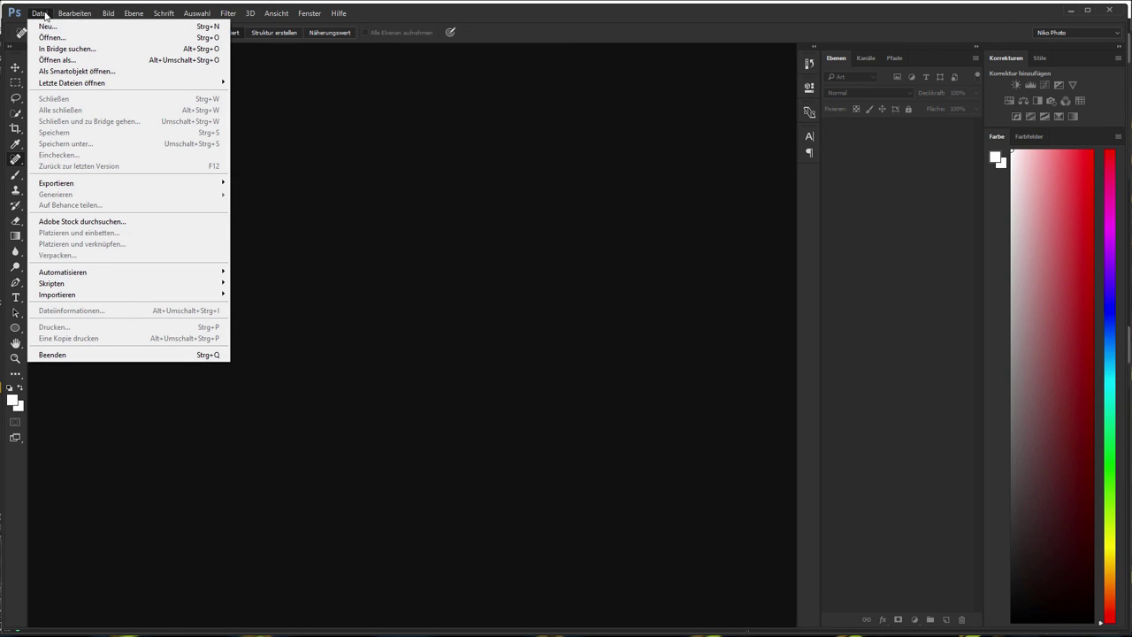
click(49, 27)
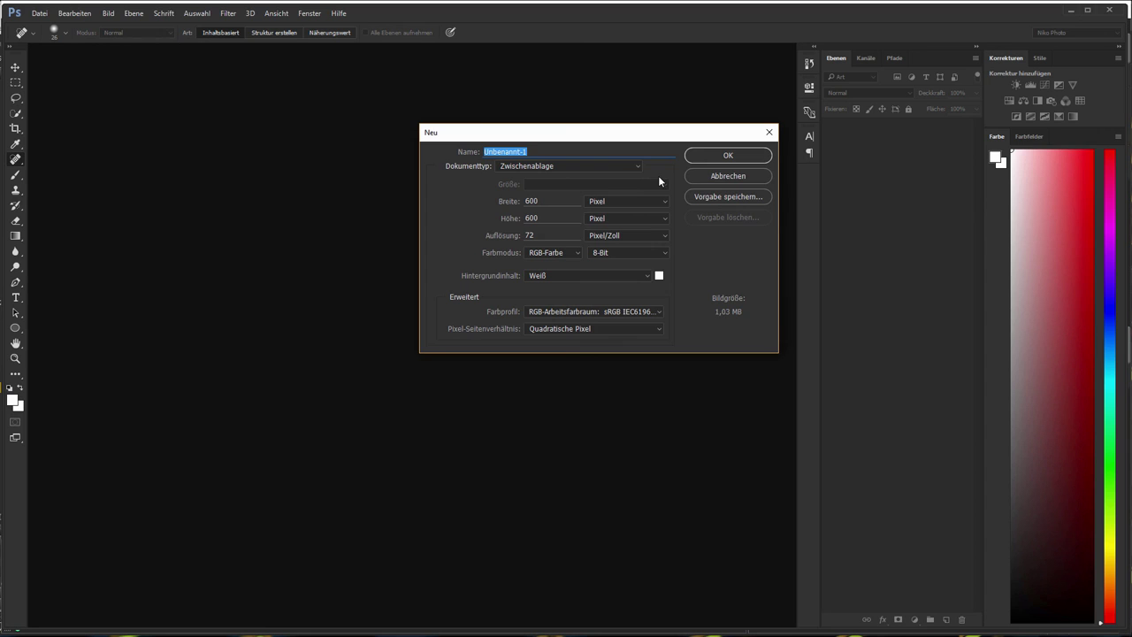
click(711, 158)
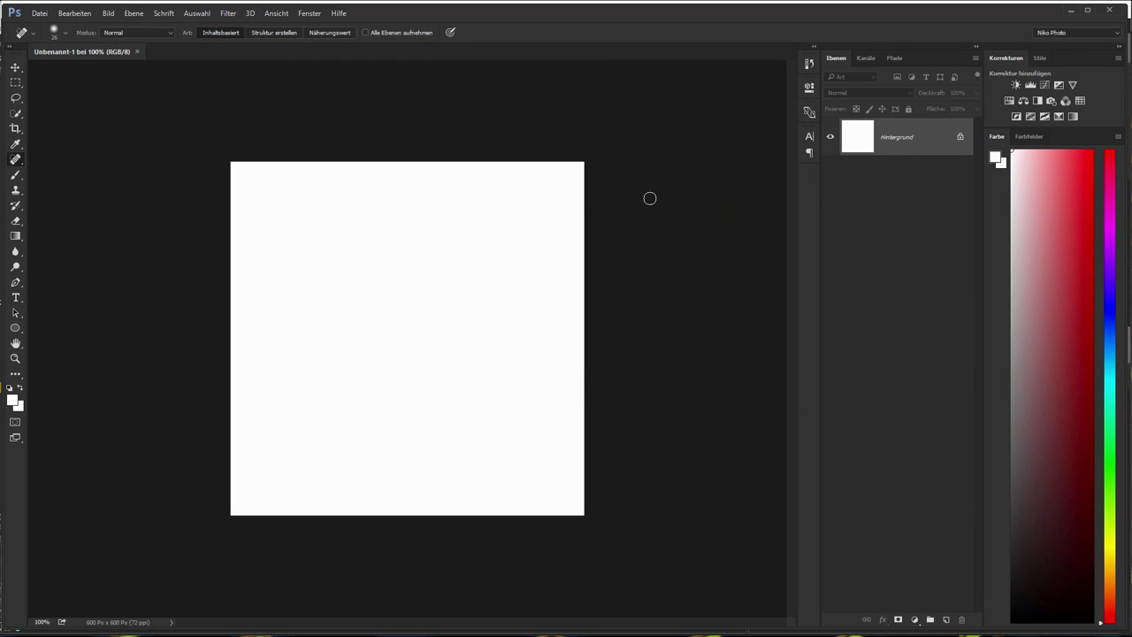
key(ctrl+v)
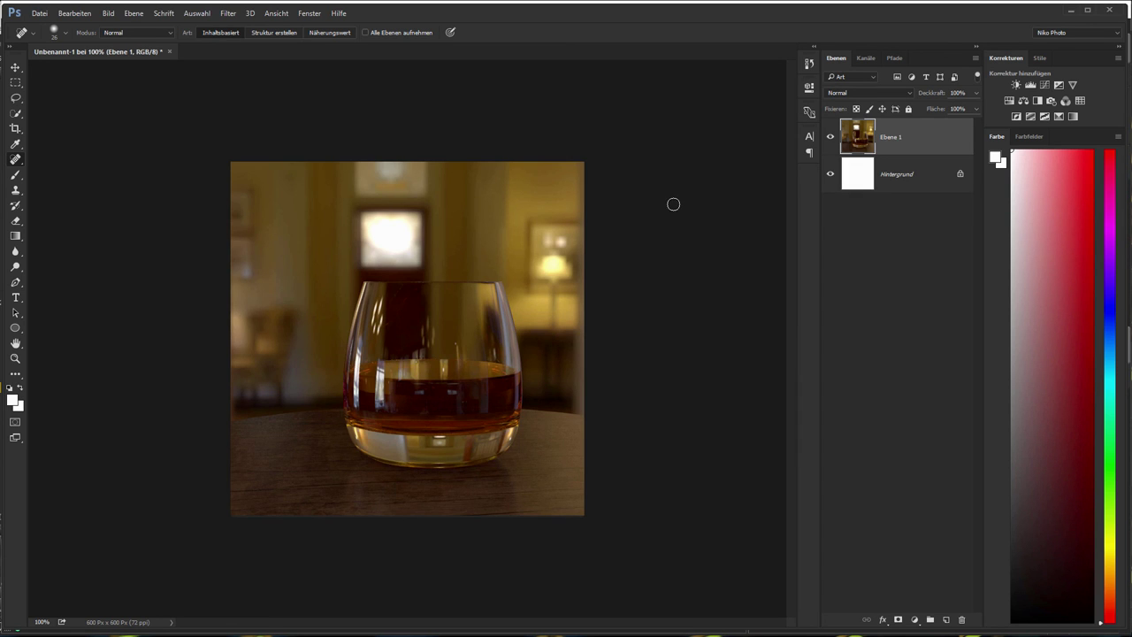
Delete the white Hintergrund layer and choose an option from Ebene 1's layer context menu
drag(932, 177, 961, 620)
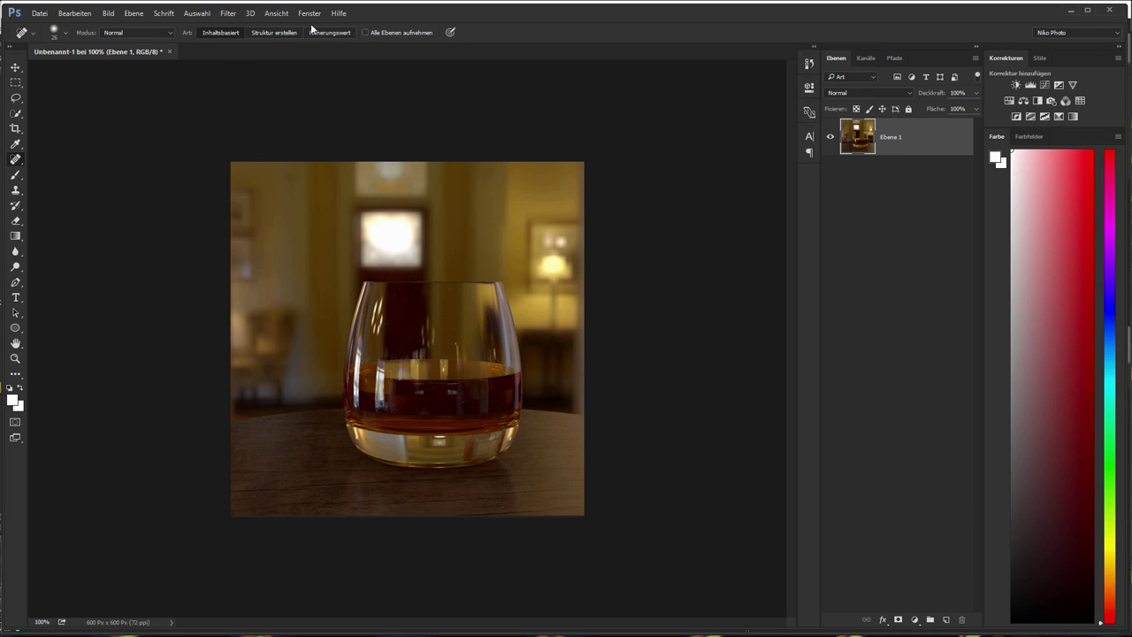
right_click(905, 142)
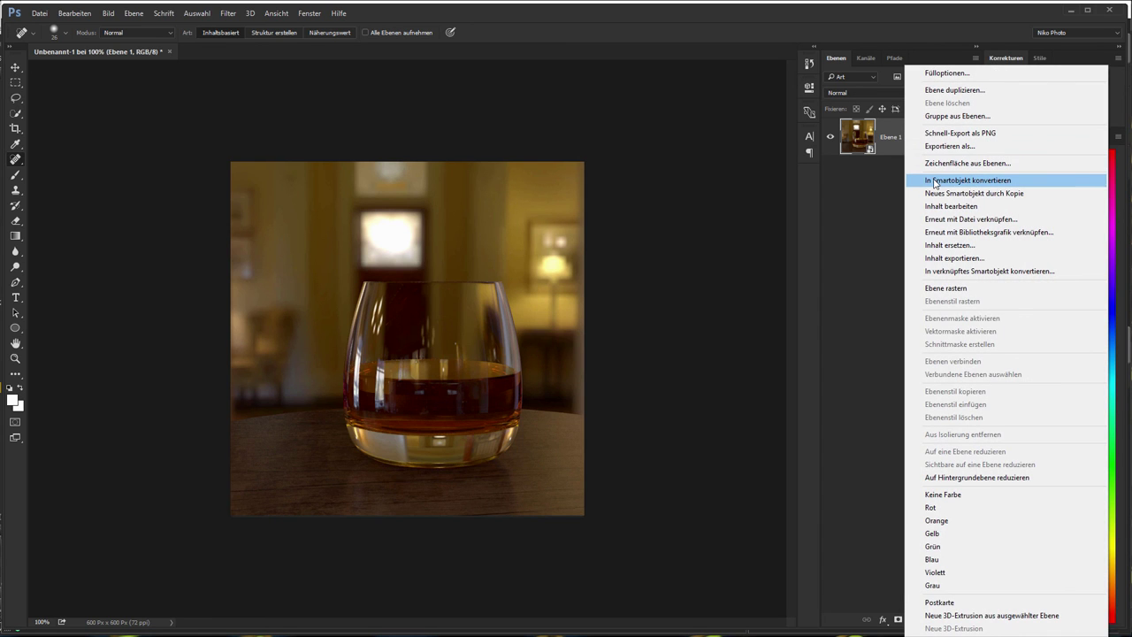
click(861, 196)
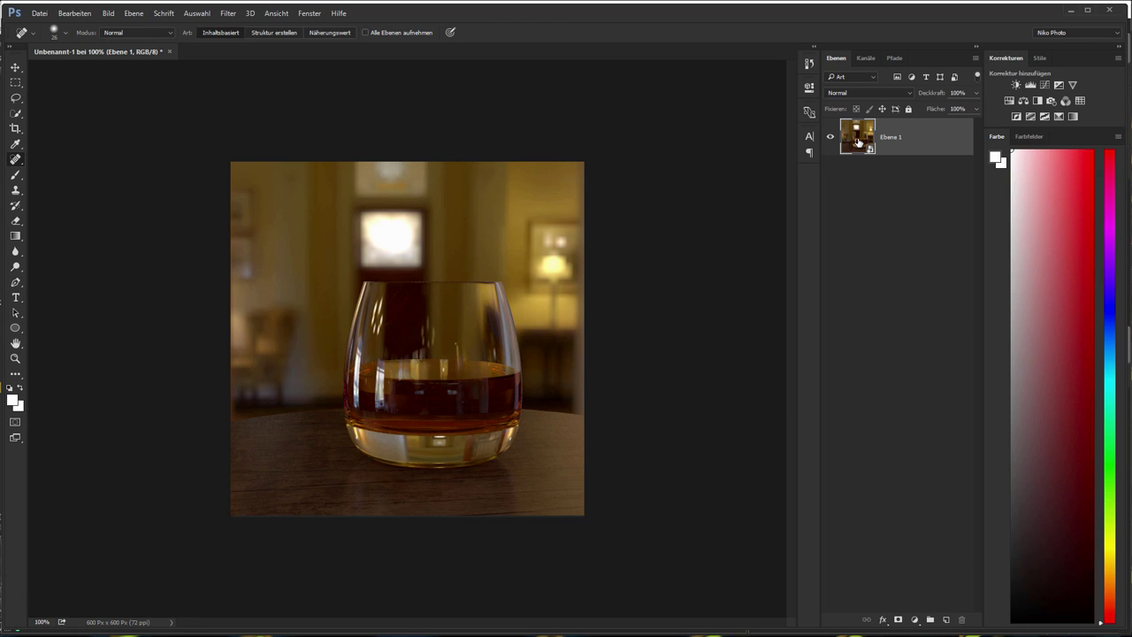
Apply Filter > Camera Raw-Filter to the Ebene 1 render and bring up its preview zoom choices
click(228, 14)
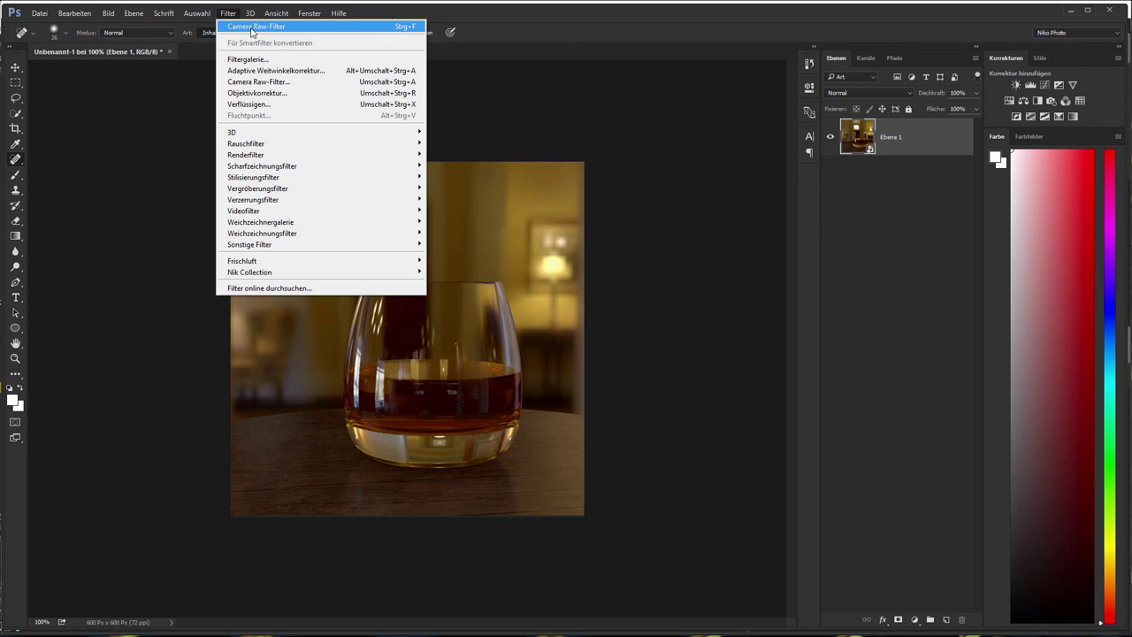
click(253, 28)
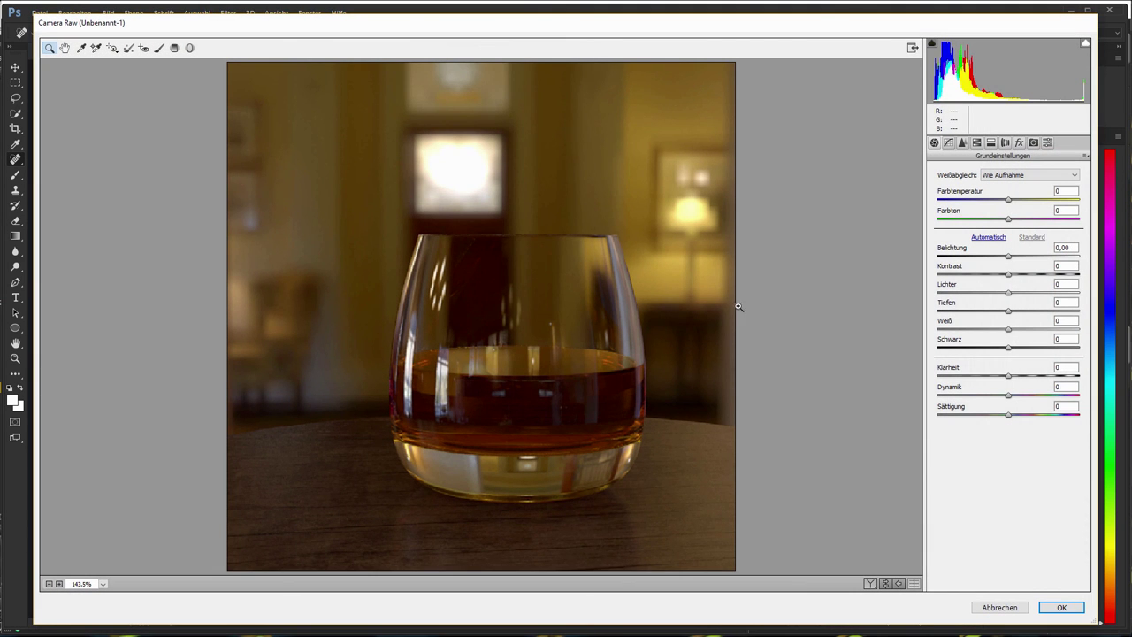
right_click(581, 308)
At 100% preview, raise Belichtung to +0,40 and, after trying Klarheit, reset it to 0
click(614, 306)
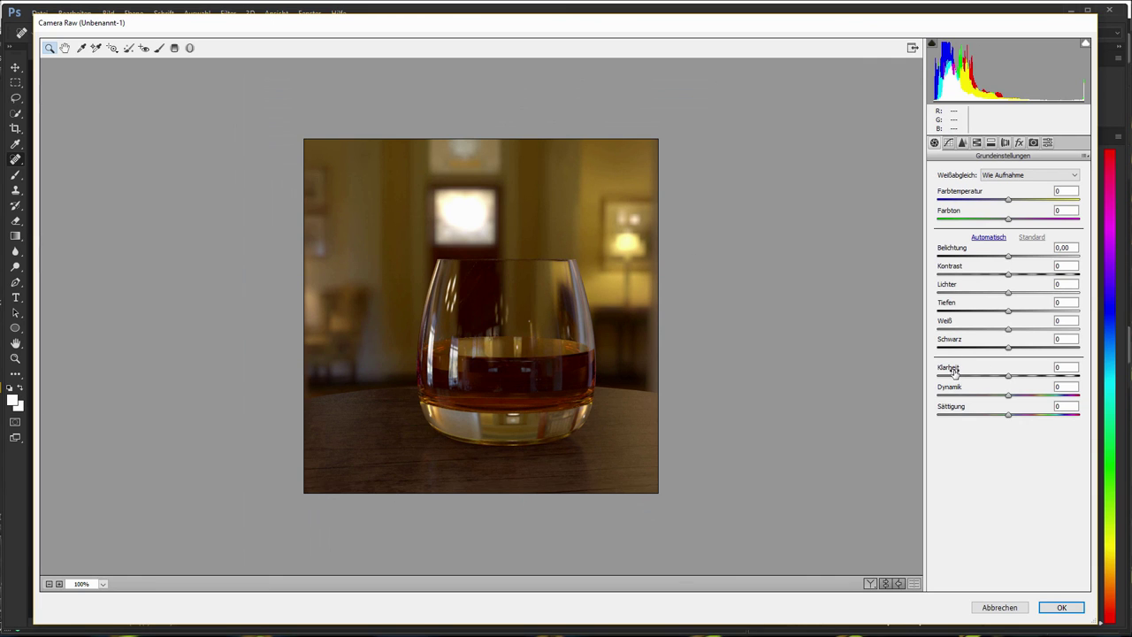
drag(954, 372, 1018, 370)
drag(958, 251, 964, 251)
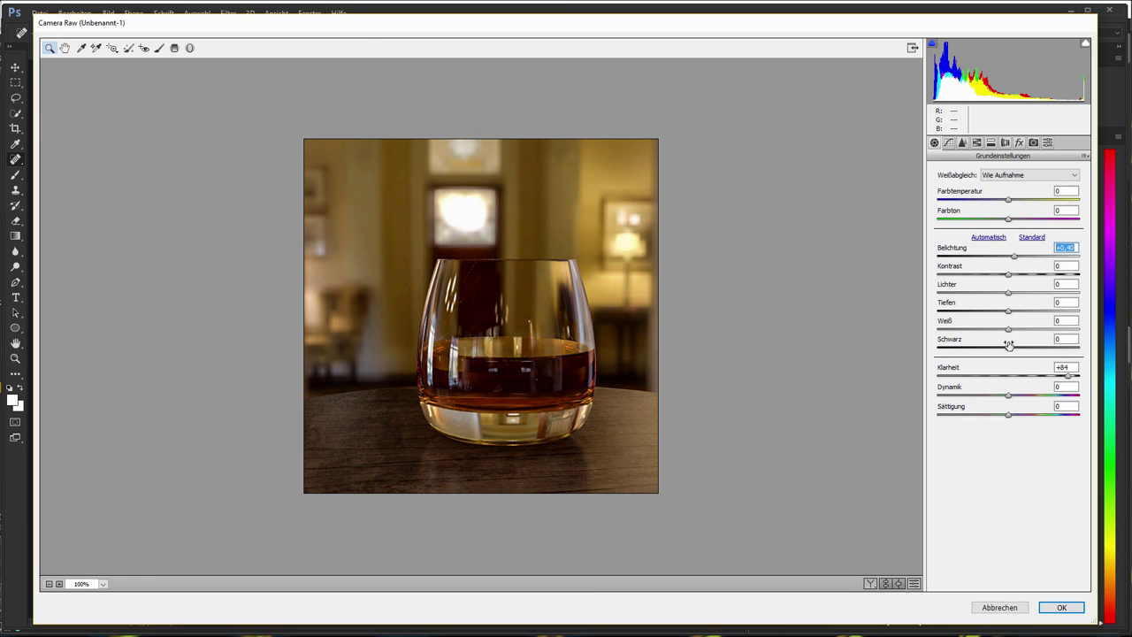
drag(959, 369, 944, 368)
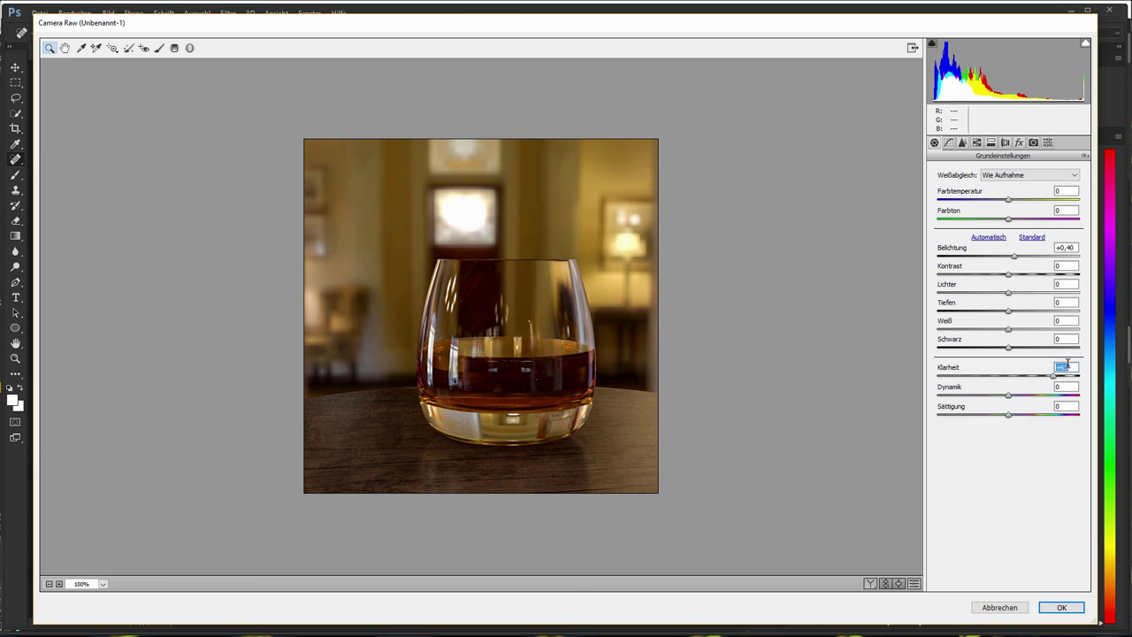
text(0)
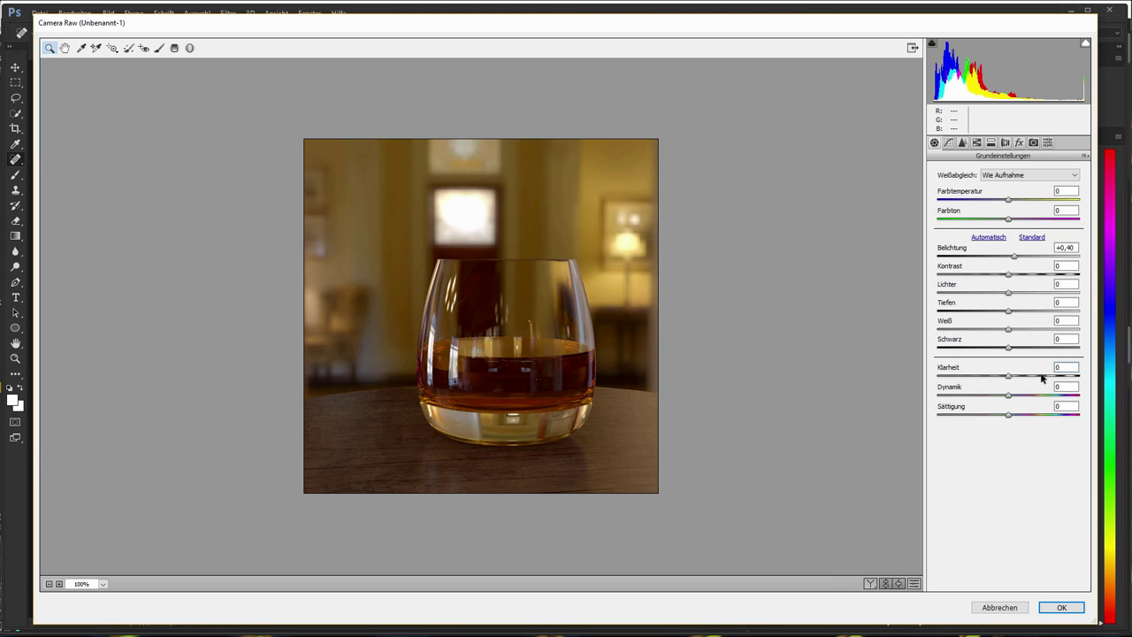
Set Dunst entfernen to about +27, Klarheit to +68 and Belichtung to +1,20, then apply Camera Raw
click(1019, 142)
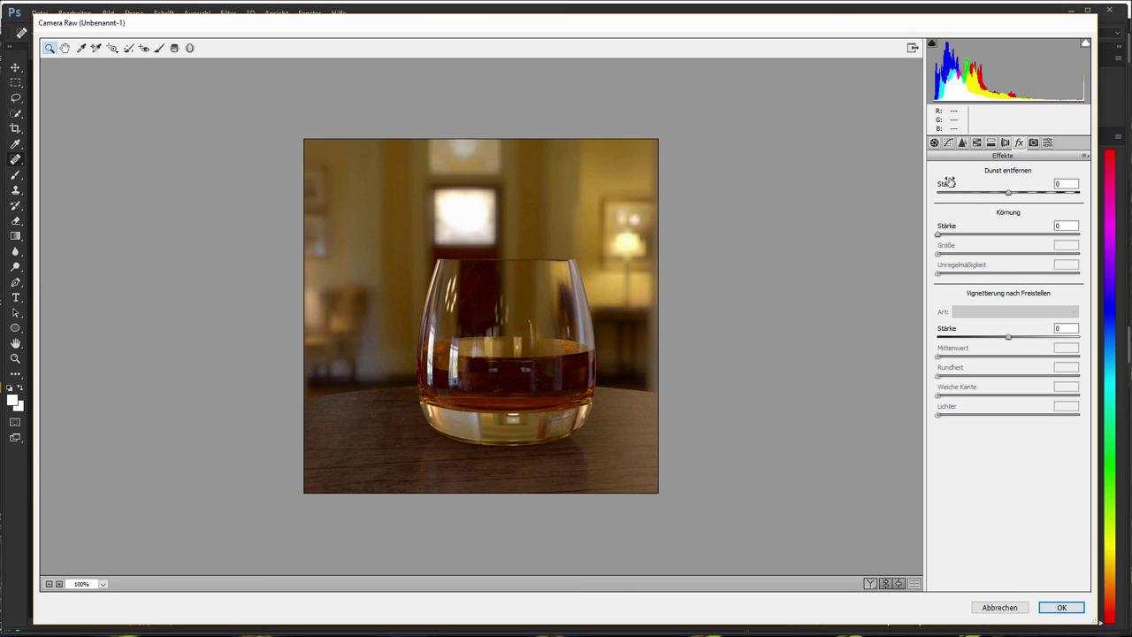
drag(947, 185, 1097, 204)
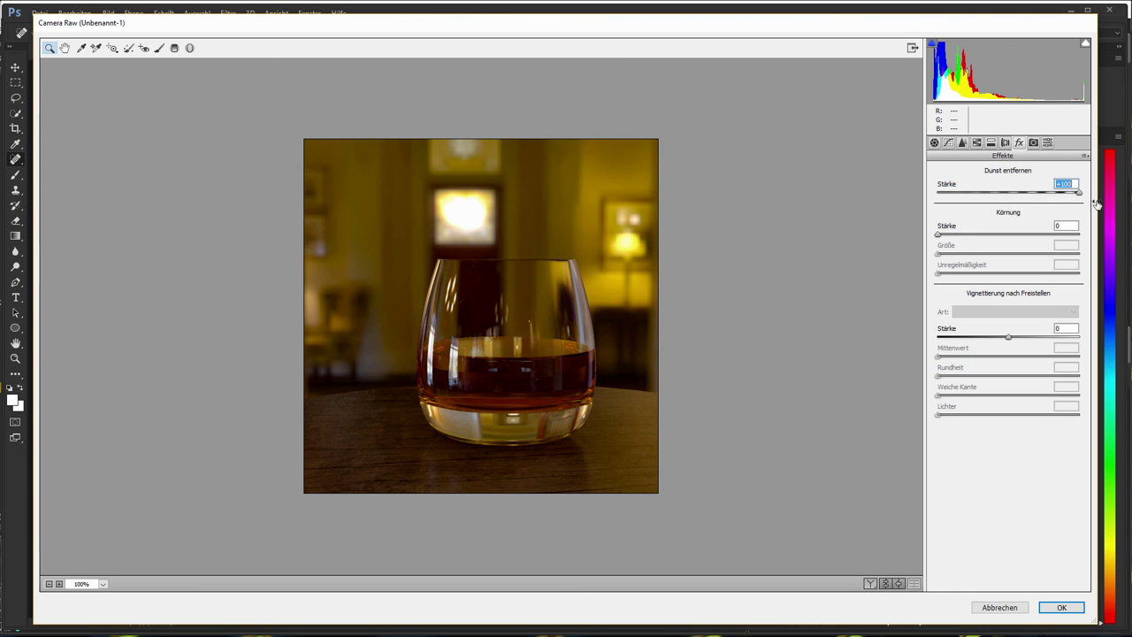
click(935, 145)
drag(958, 368, 994, 367)
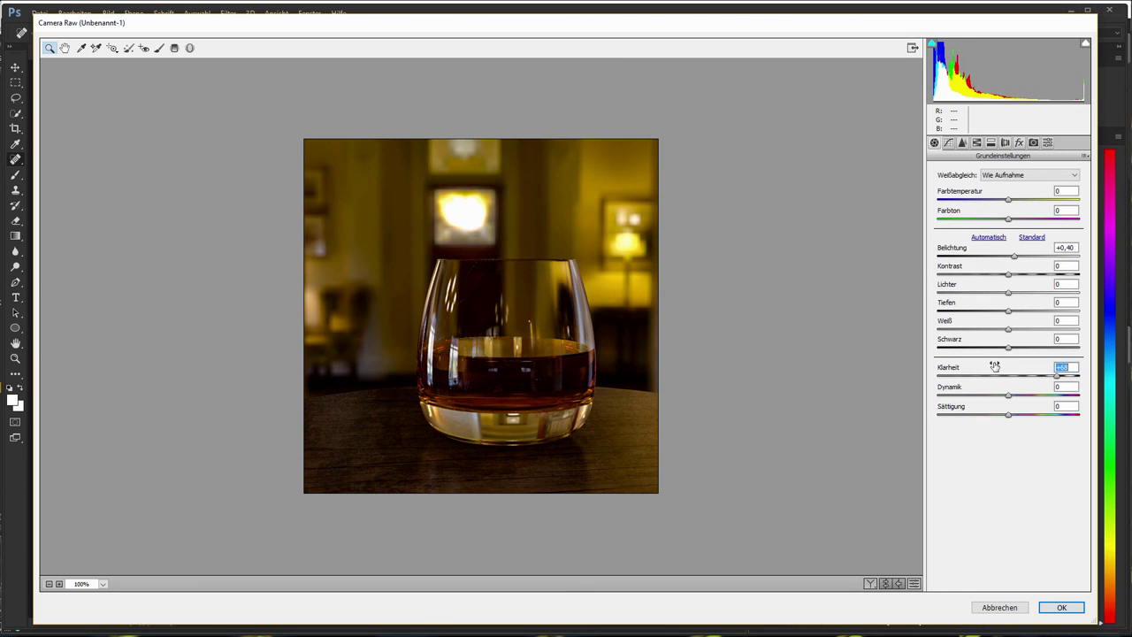
drag(959, 251, 970, 255)
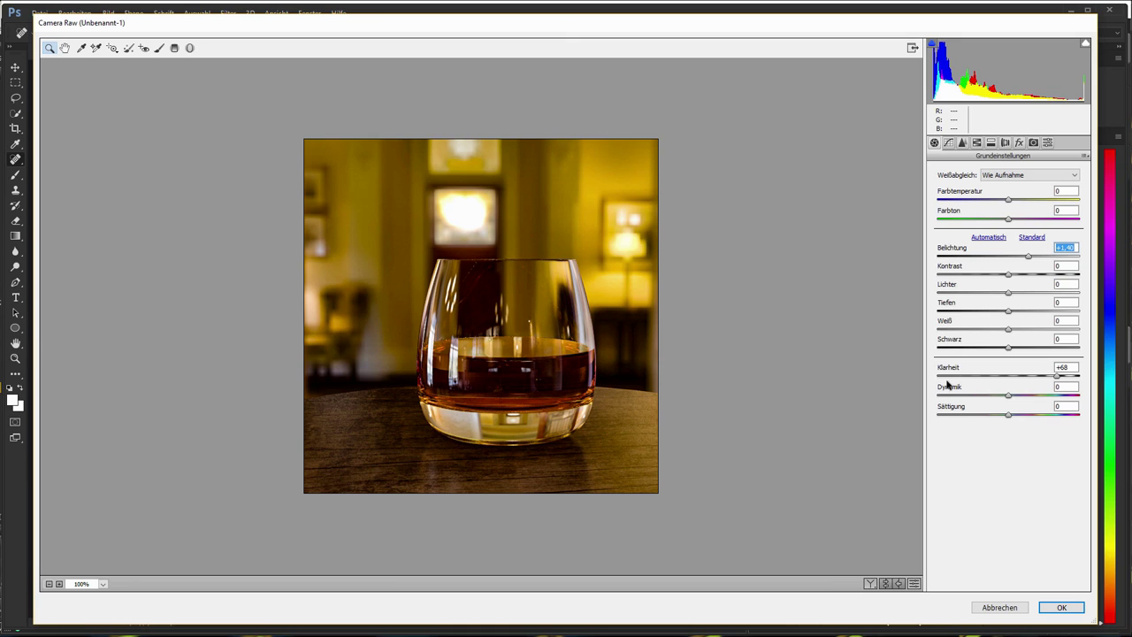
click(1020, 143)
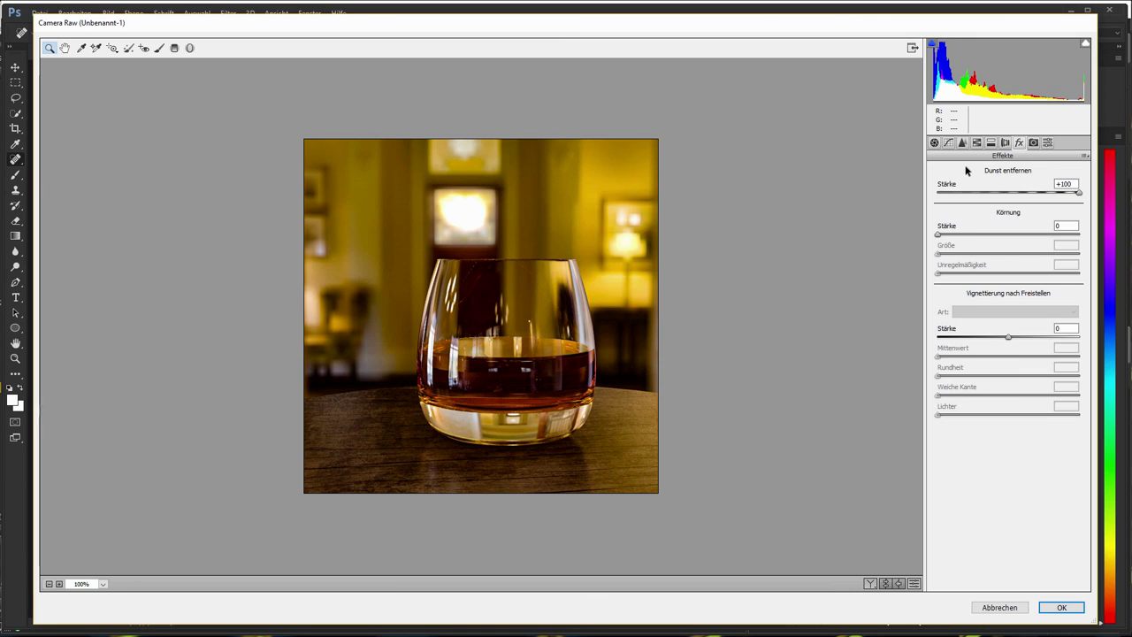
drag(960, 185, 918, 184)
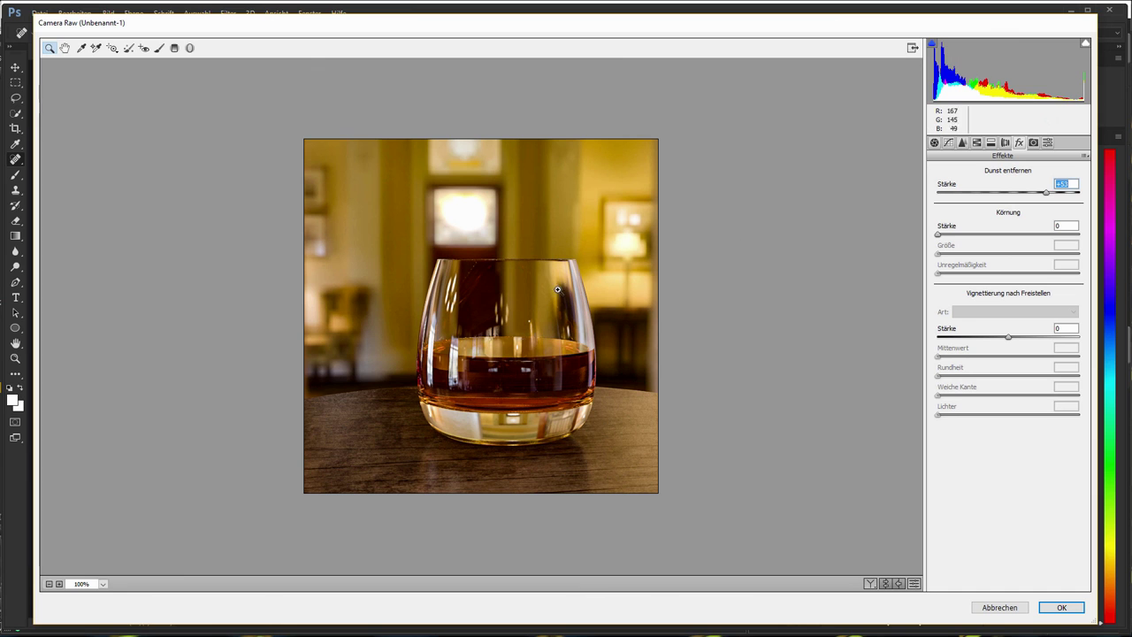
click(1059, 608)
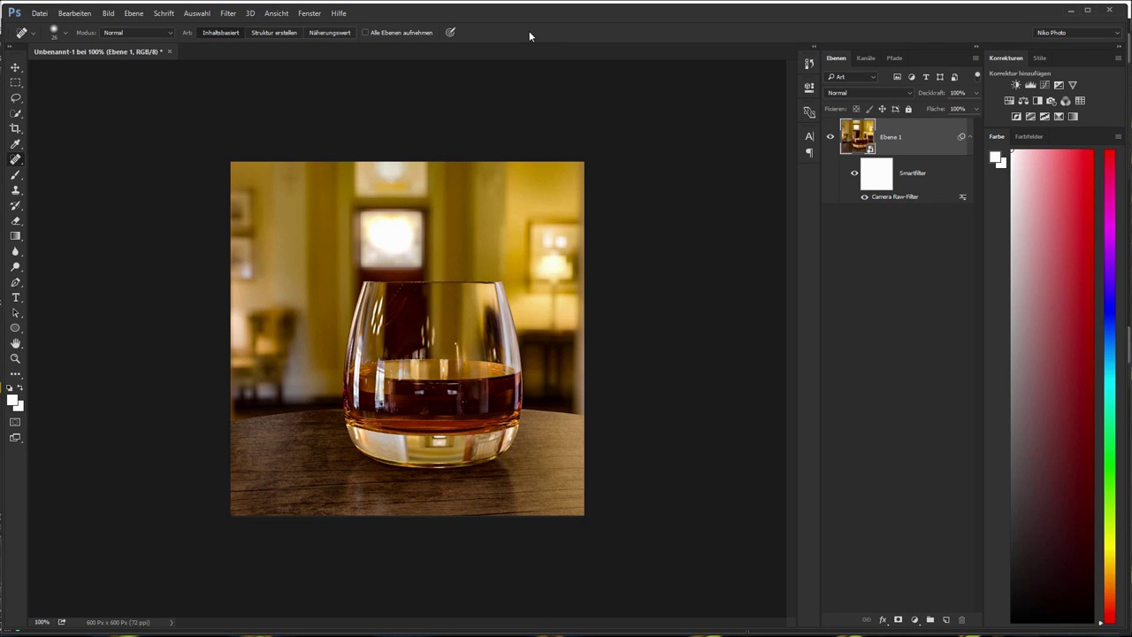
Minimize Photoshop, close the Picture Viewer and select the Nikomedias Scene Rig Pro to show its HDRI settings
click(1071, 10)
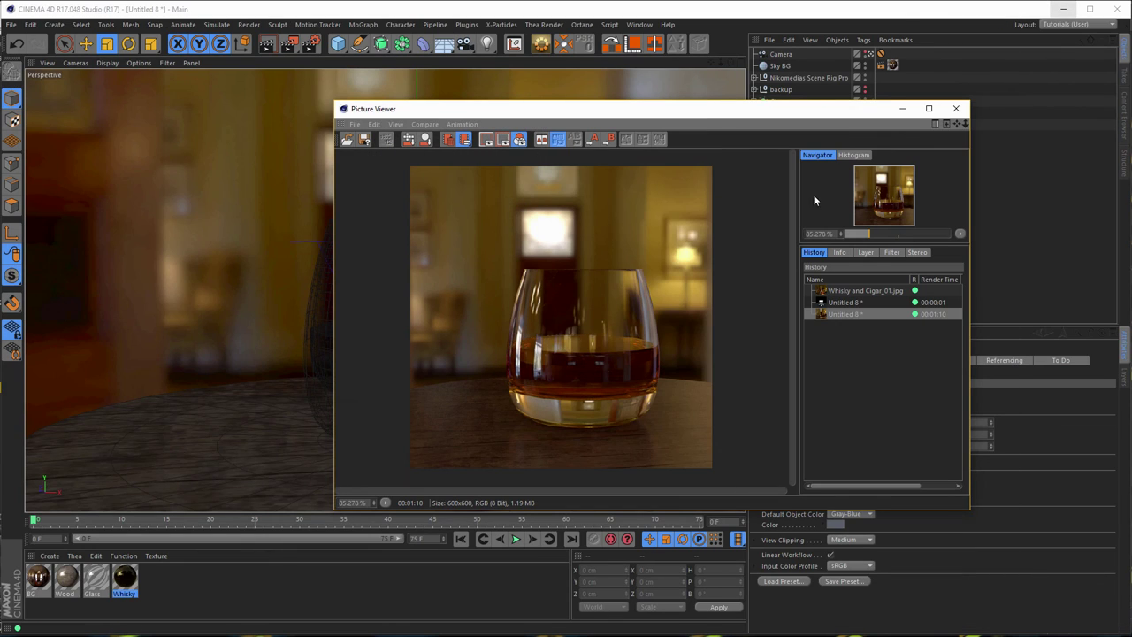
click(956, 108)
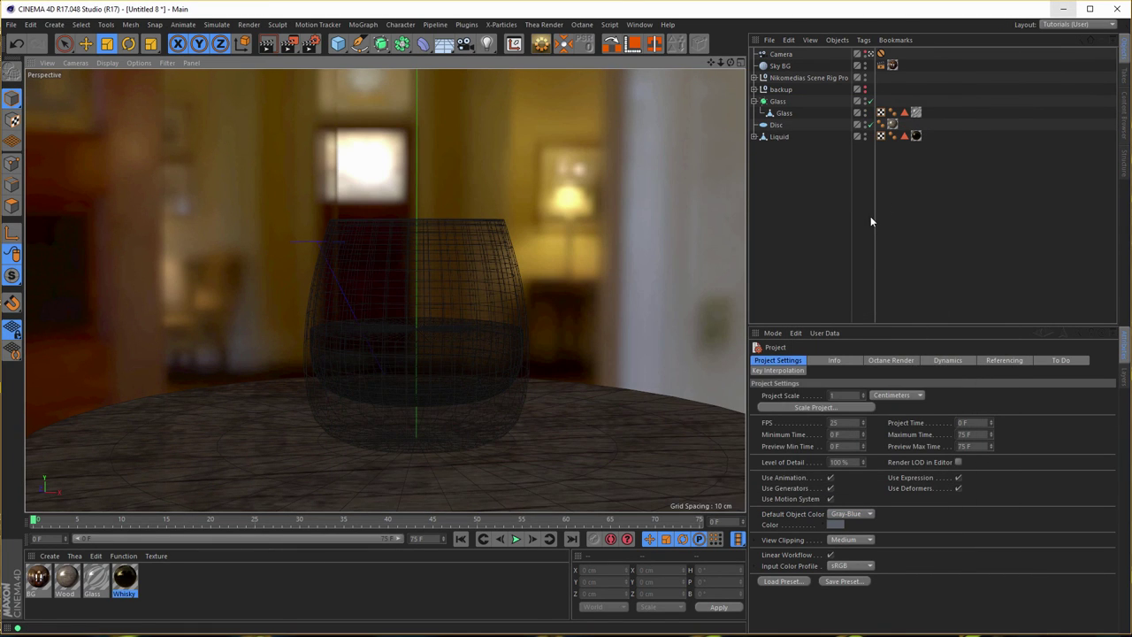
click(808, 78)
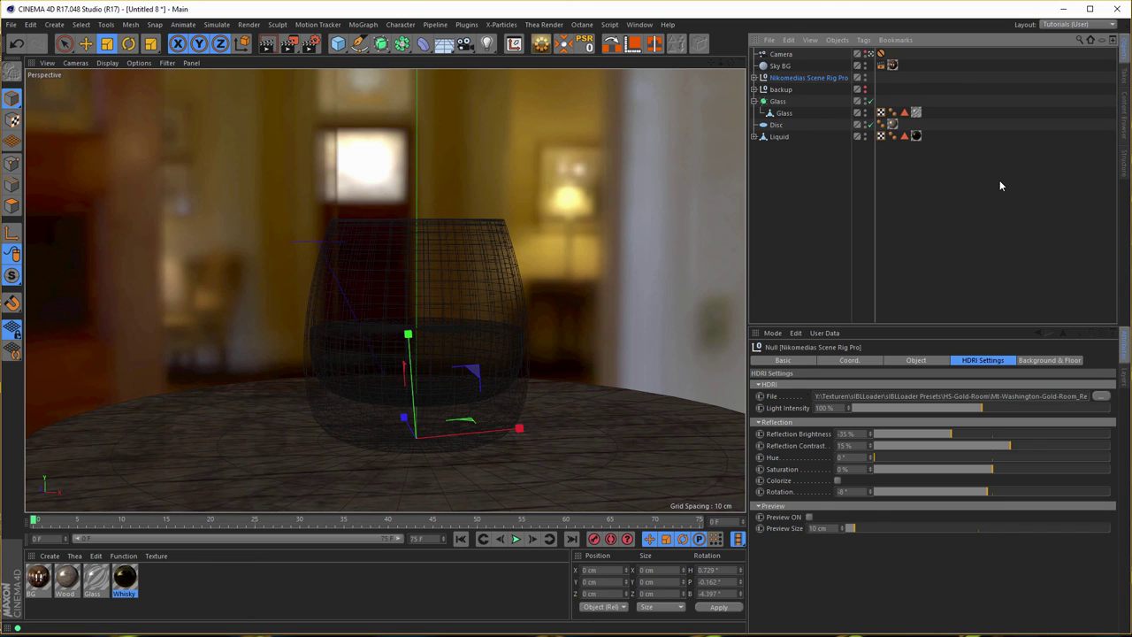
click(1128, 111)
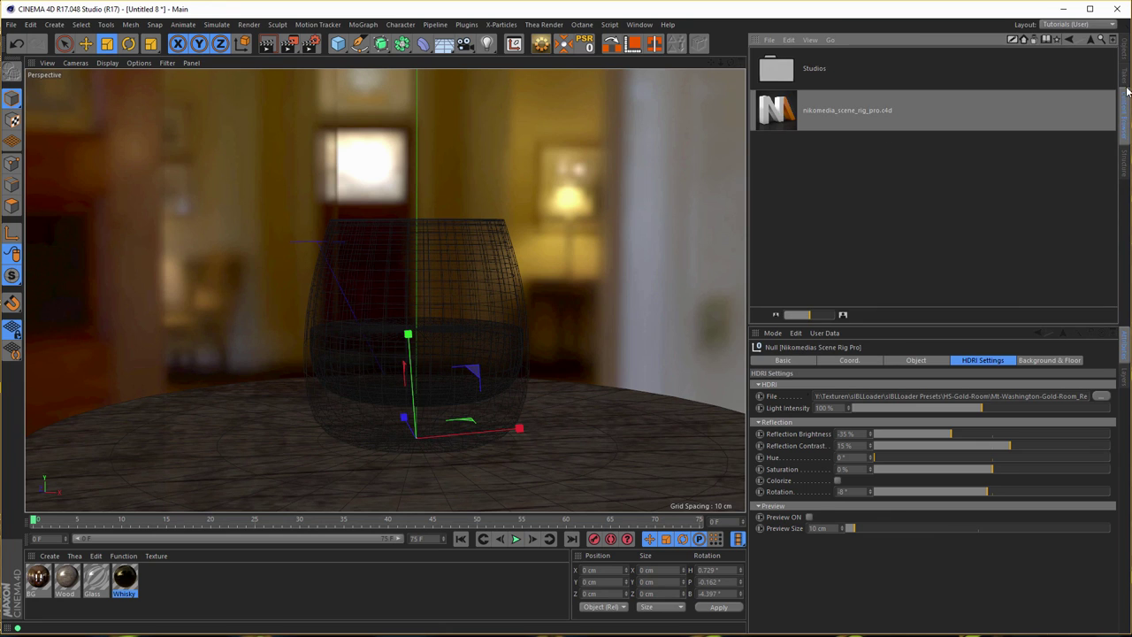
click(1127, 78)
click(1125, 55)
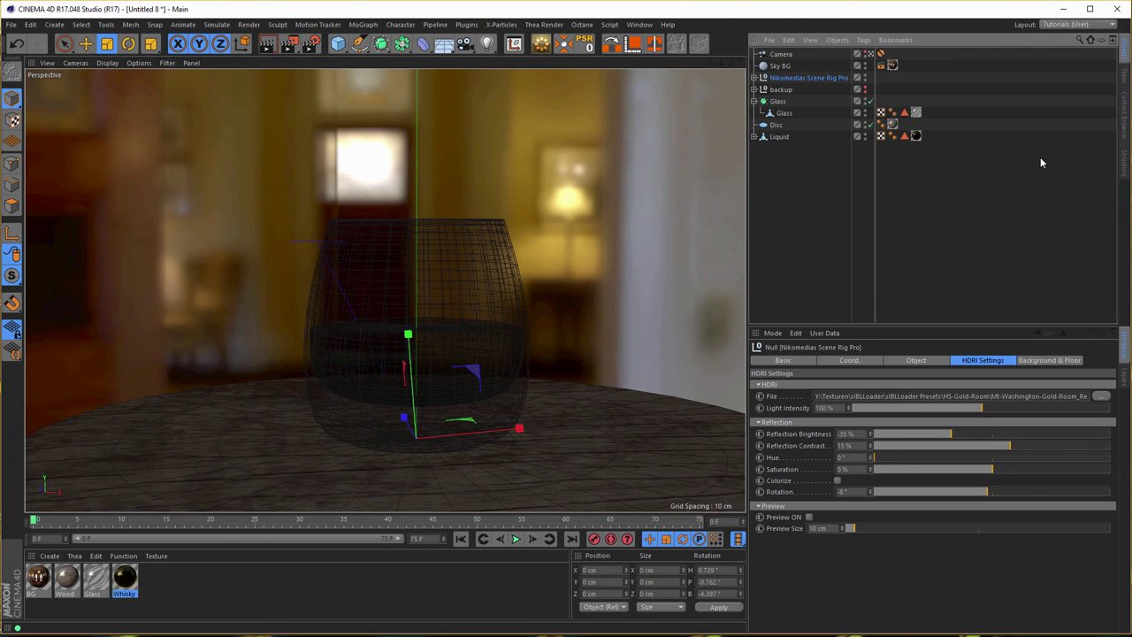